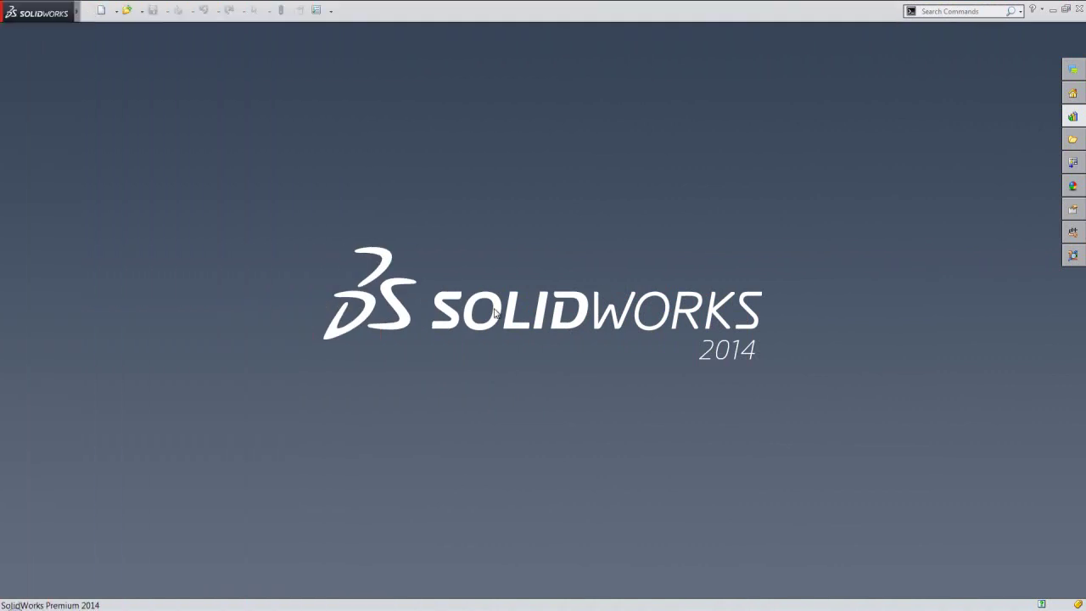
Create a new blank part document from the Part template.
click(102, 11)
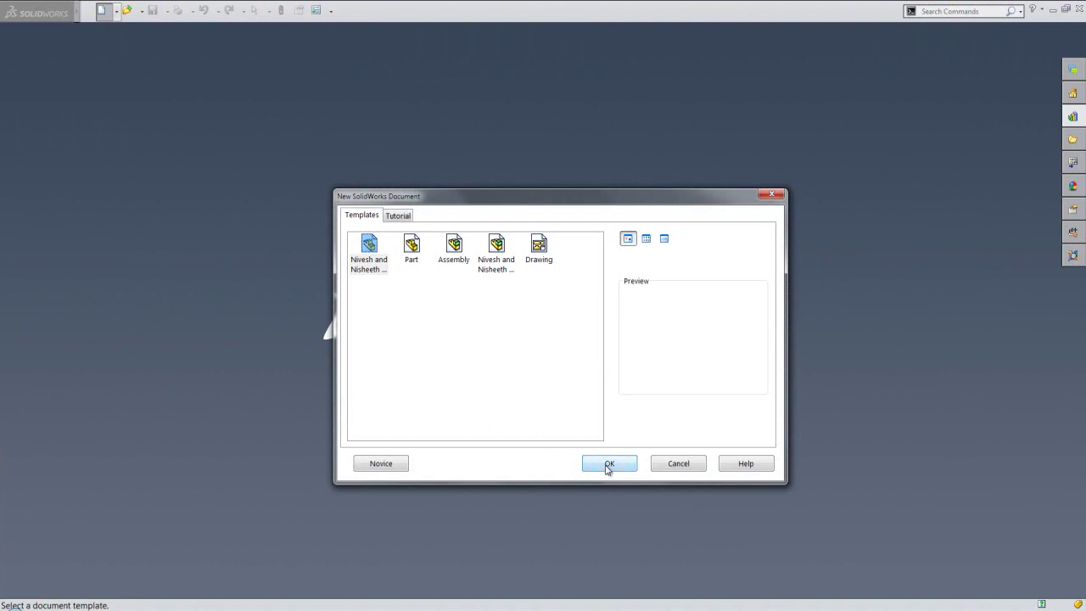
click(608, 467)
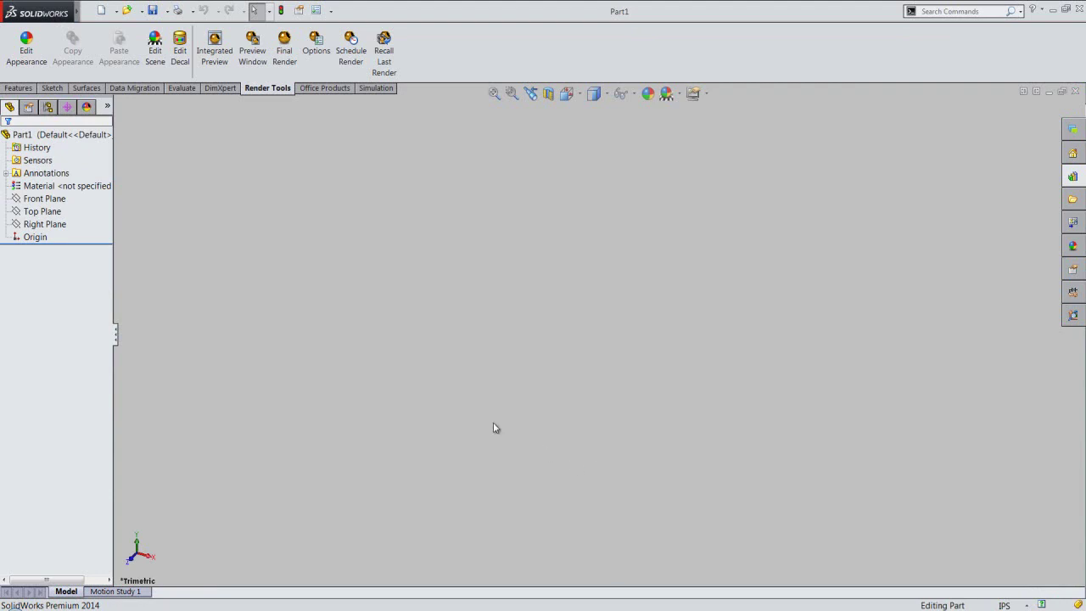
Open a new sketch, Sketch1, on the Front Plane.
click(31, 90)
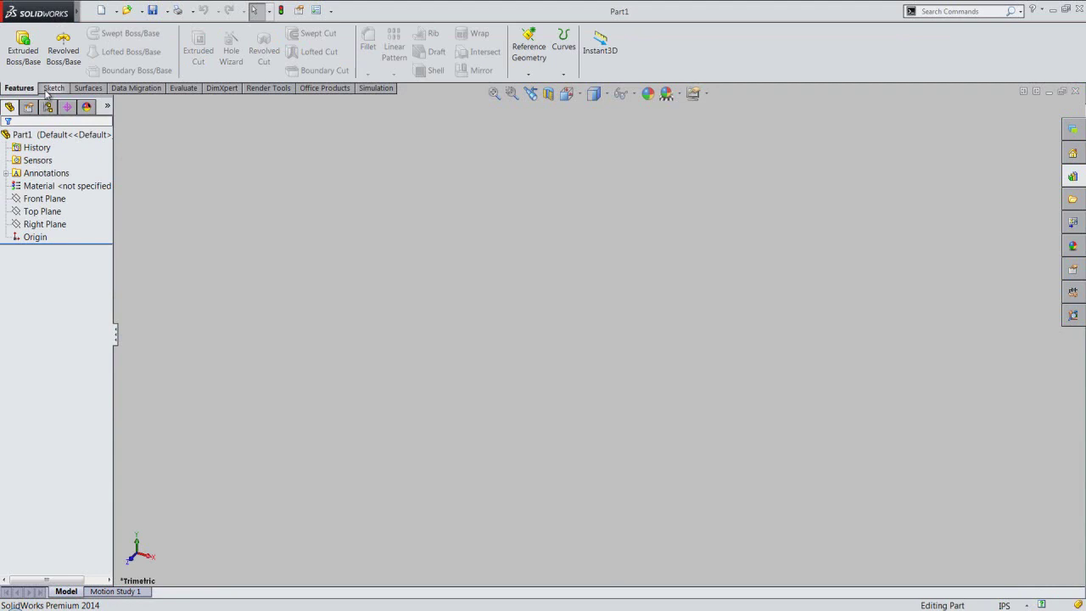
click(51, 88)
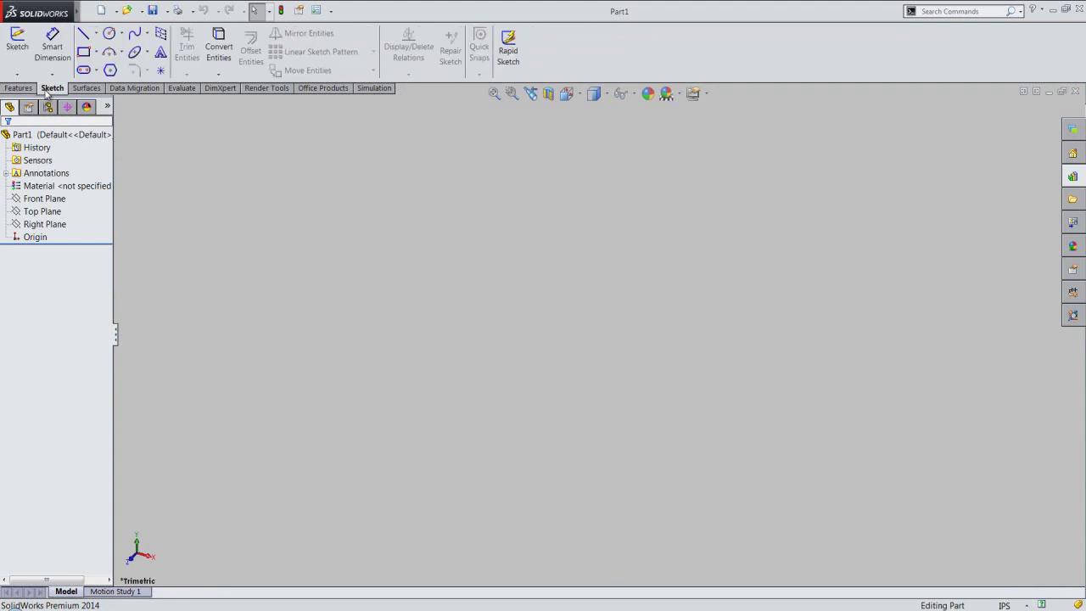
click(17, 43)
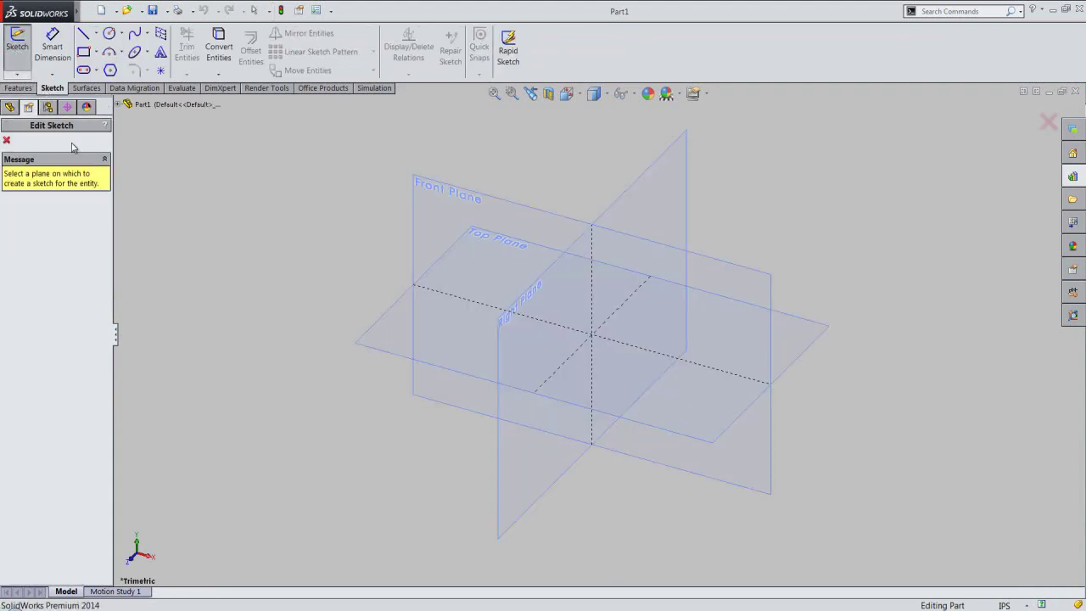
click(476, 193)
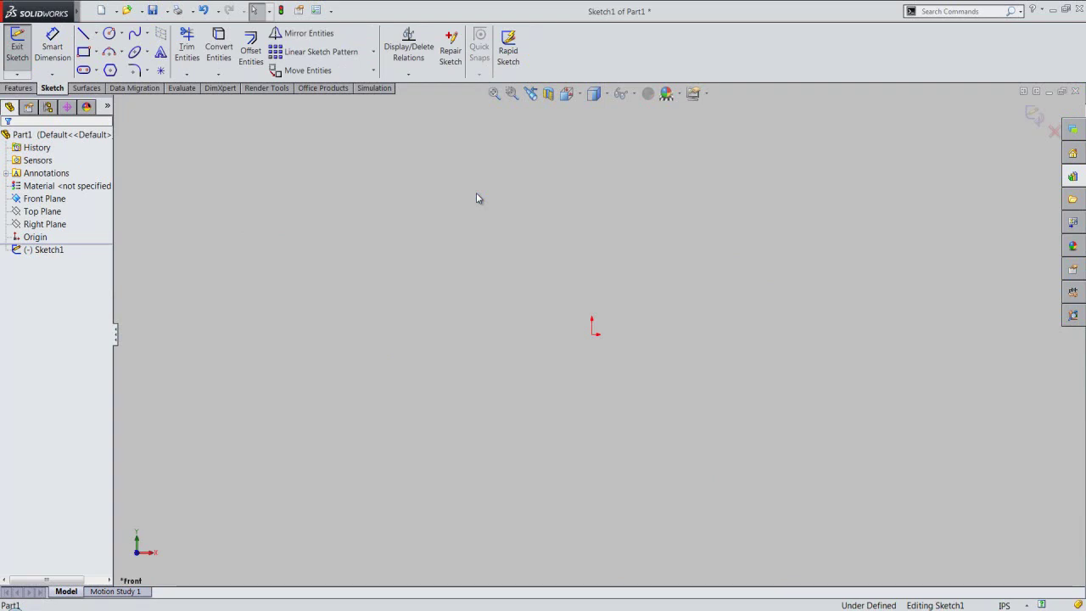
Draw a vertical centerline through the origin, extending above and below it.
right_click(476, 193)
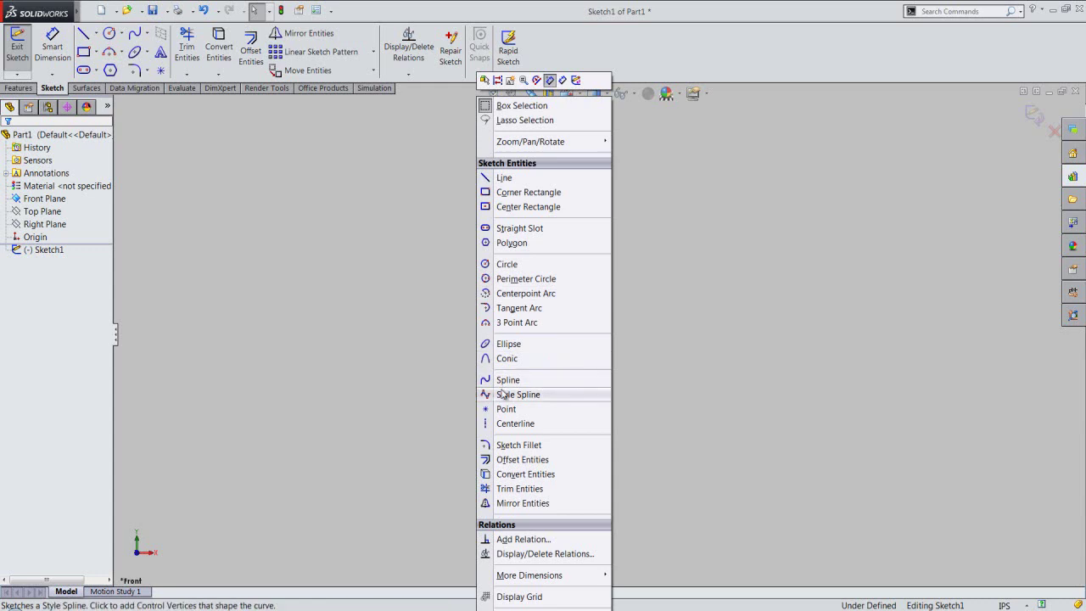
key(Escape)
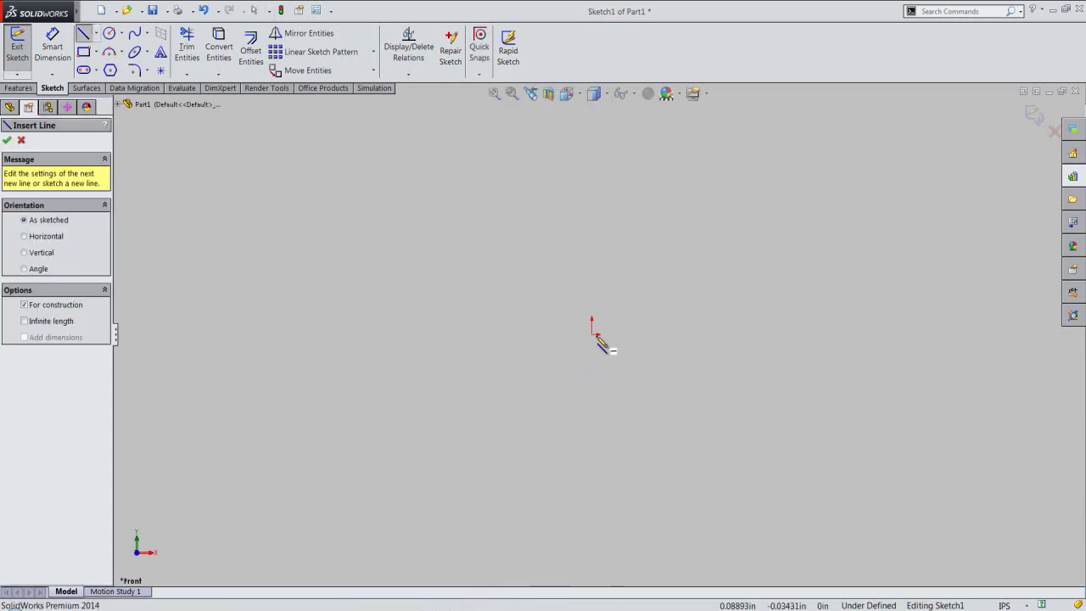
click(593, 335)
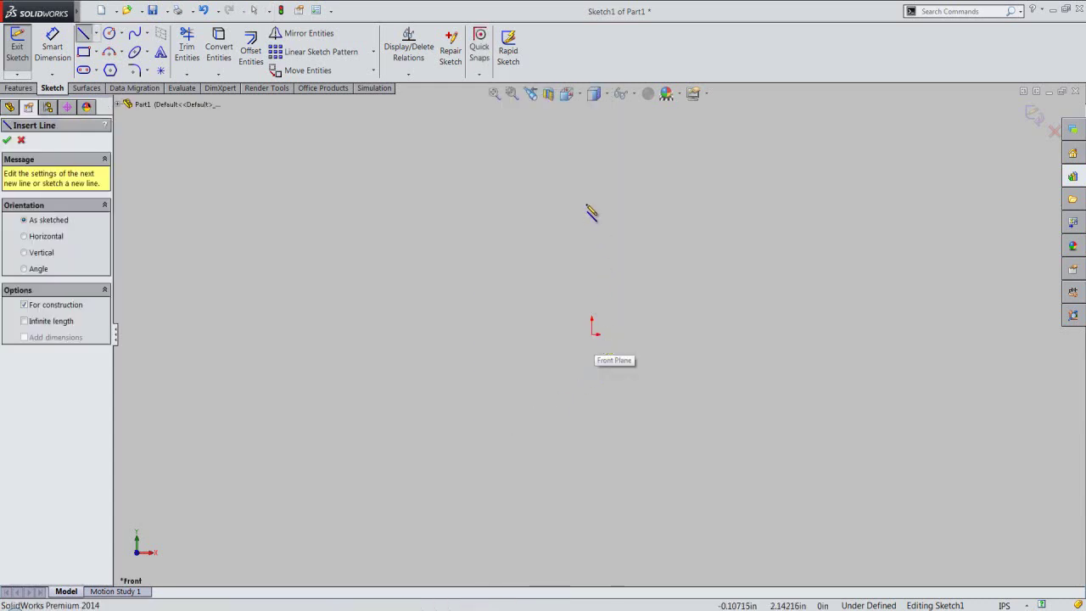
click(591, 164)
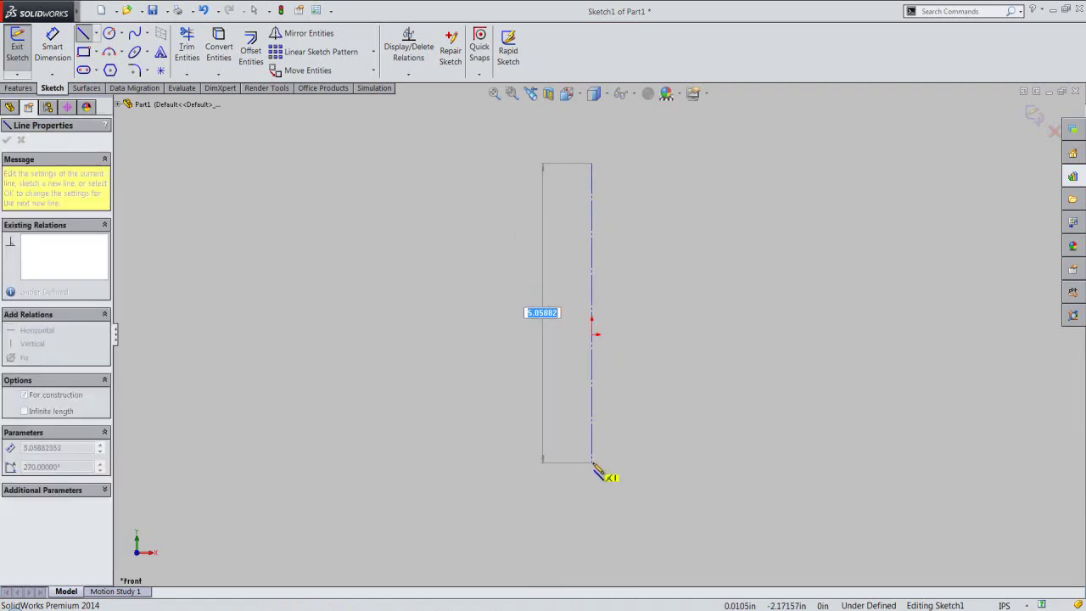
click(592, 463)
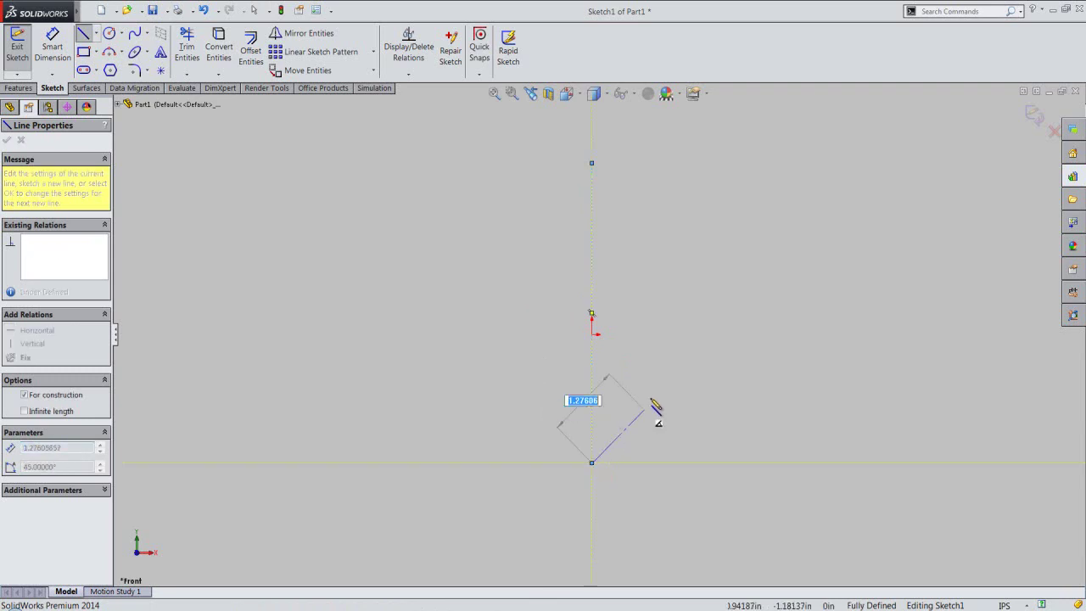
key(Escape)
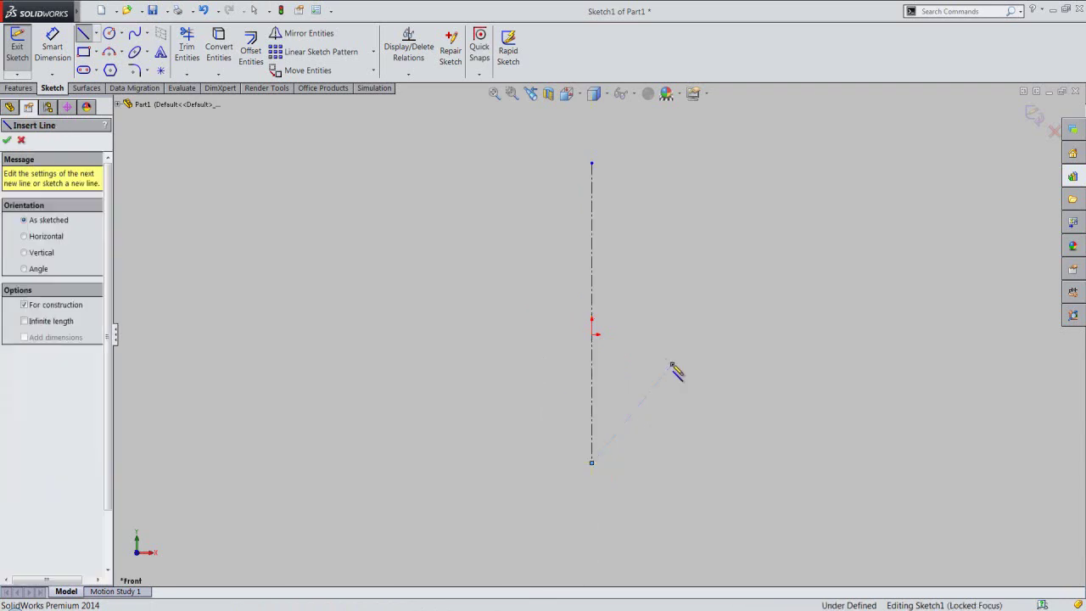
Draw a horizontal centerline through the origin, then return to selection mode.
click(755, 335)
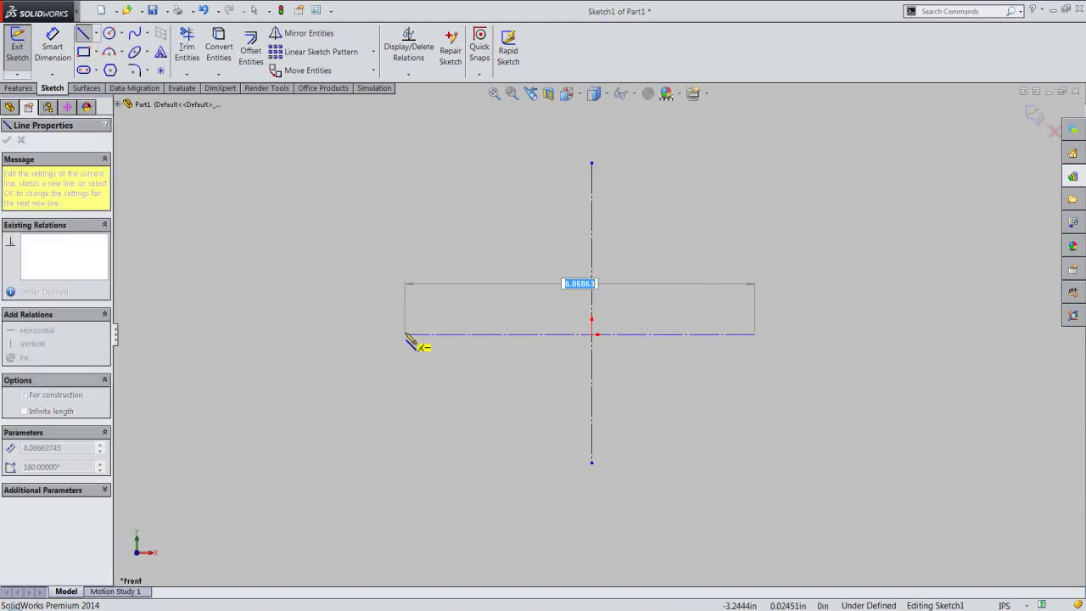
click(405, 334)
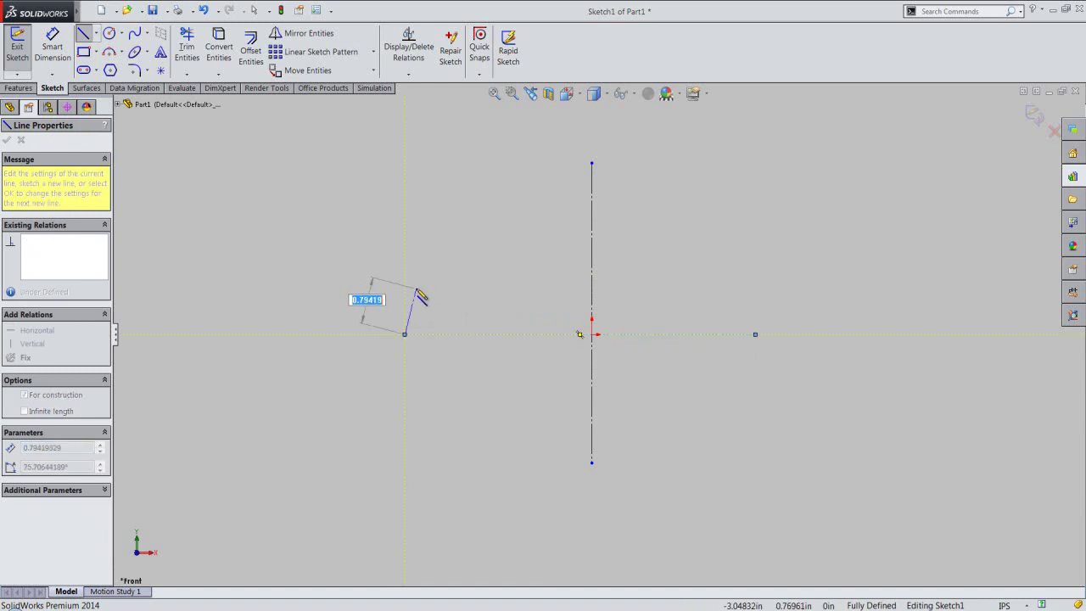
key(Escape)
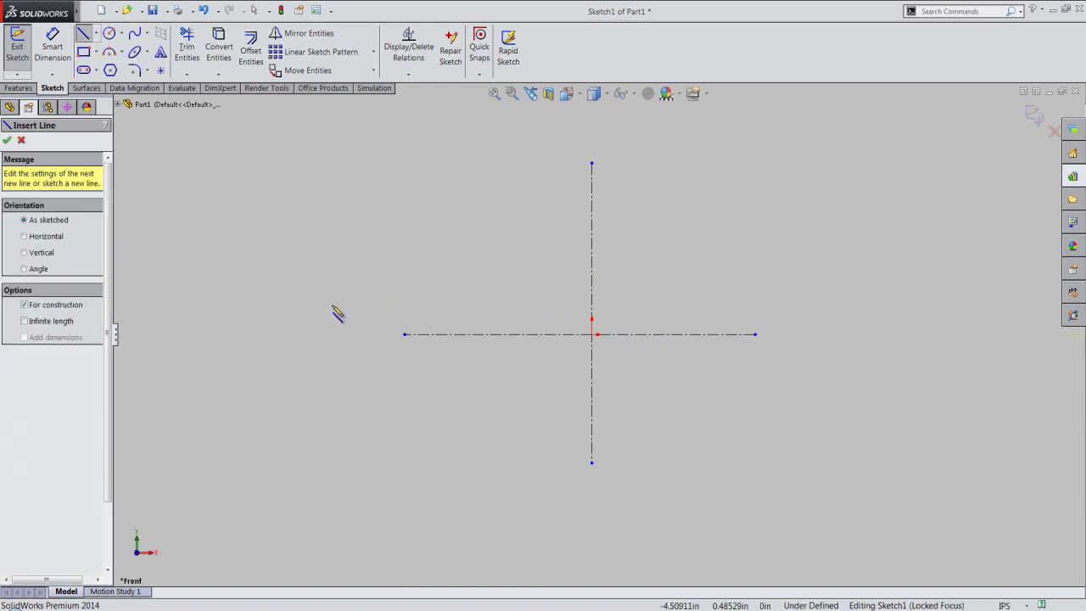
right_click(265, 319)
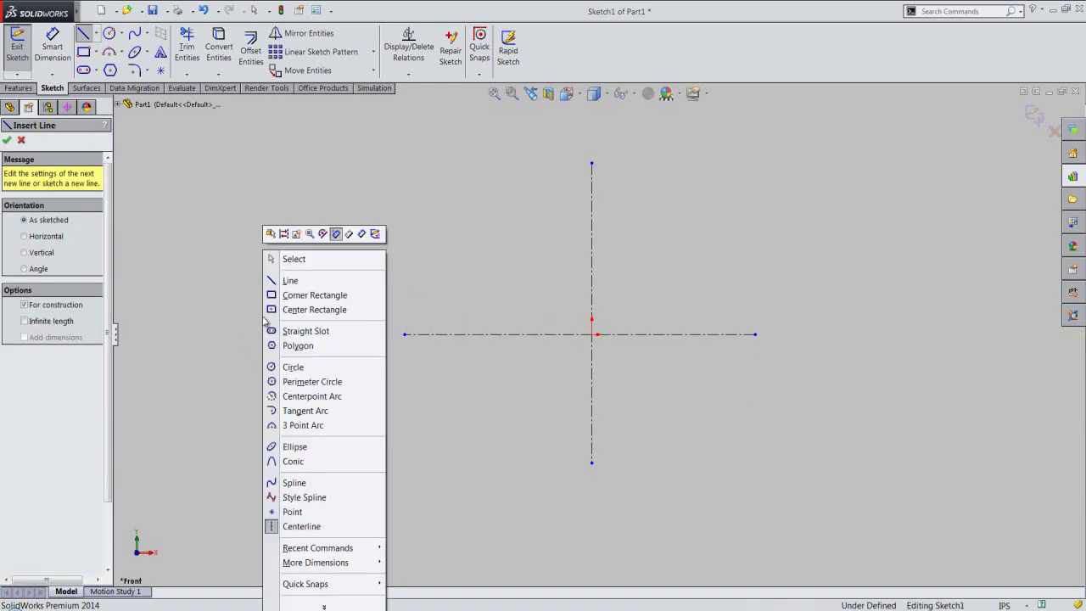
click(294, 259)
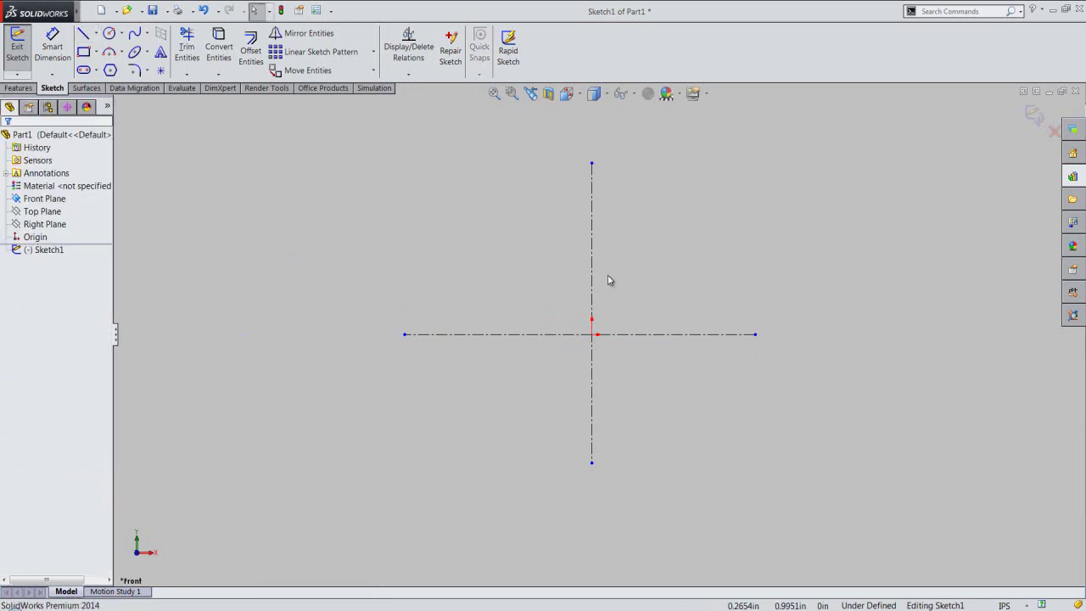
Set the horizontal and vertical centerlines to infinite length.
click(661, 334)
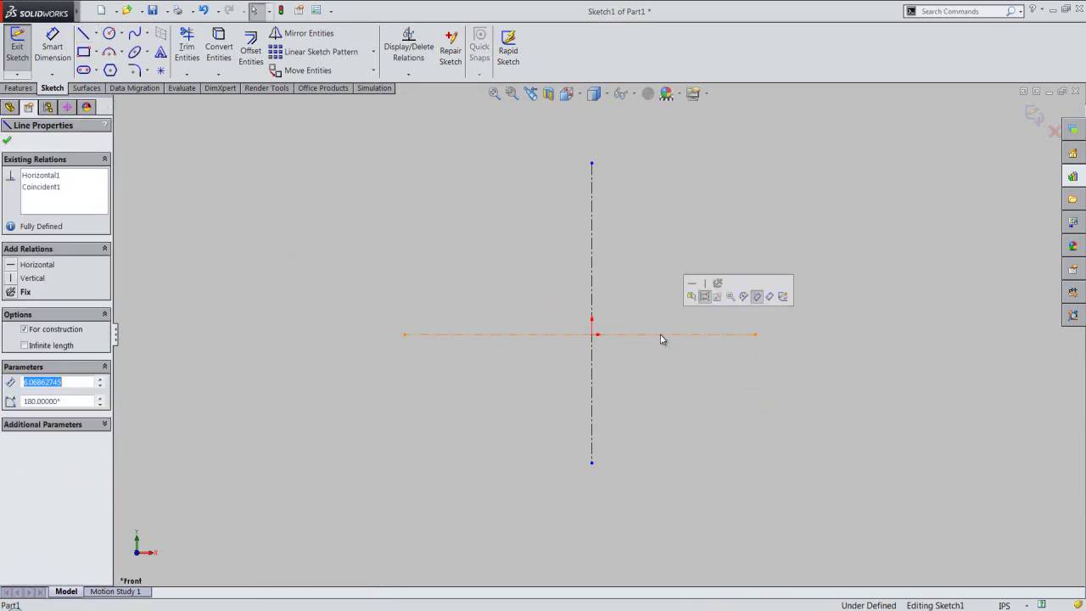
click(24, 345)
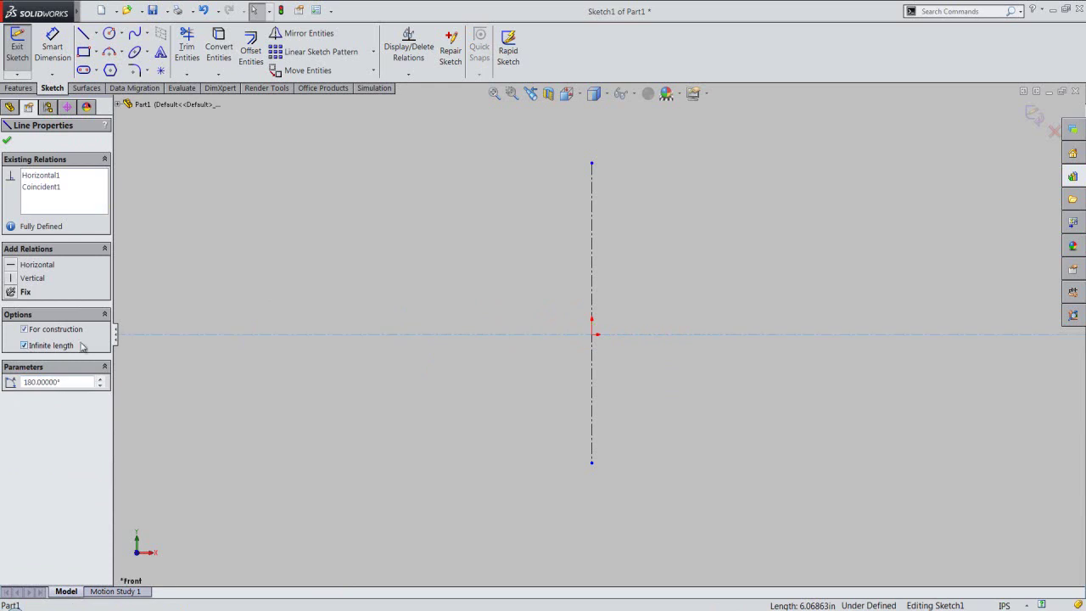
click(447, 297)
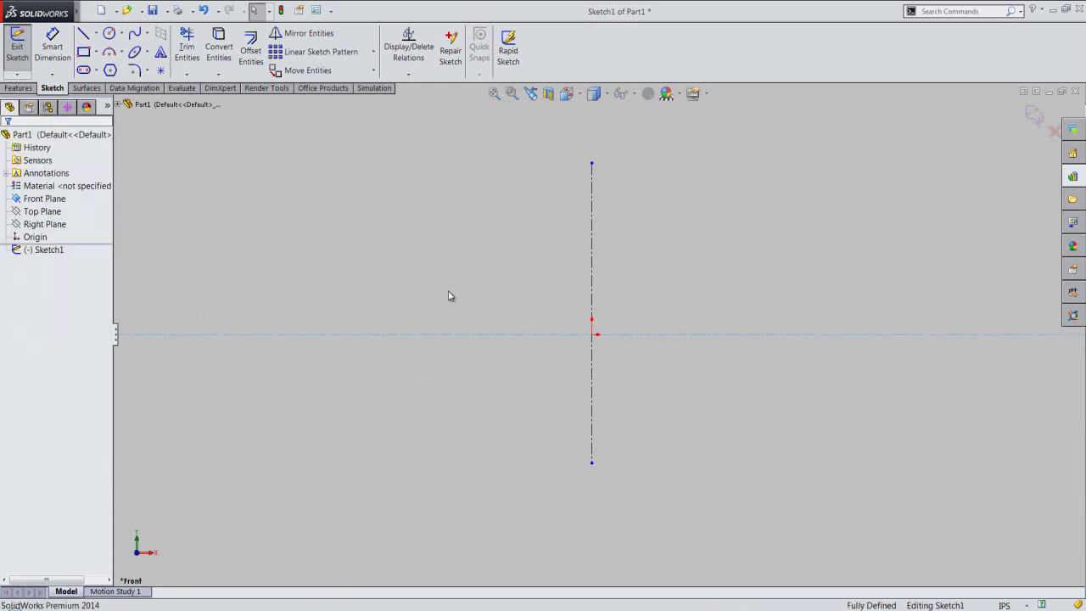
click(591, 275)
click(25, 345)
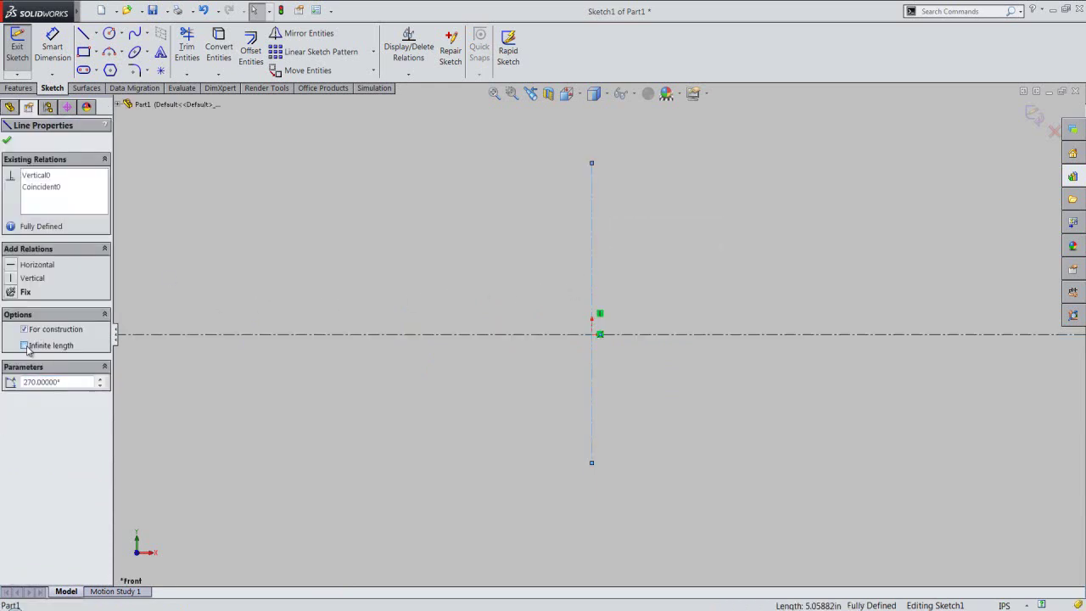
click(223, 261)
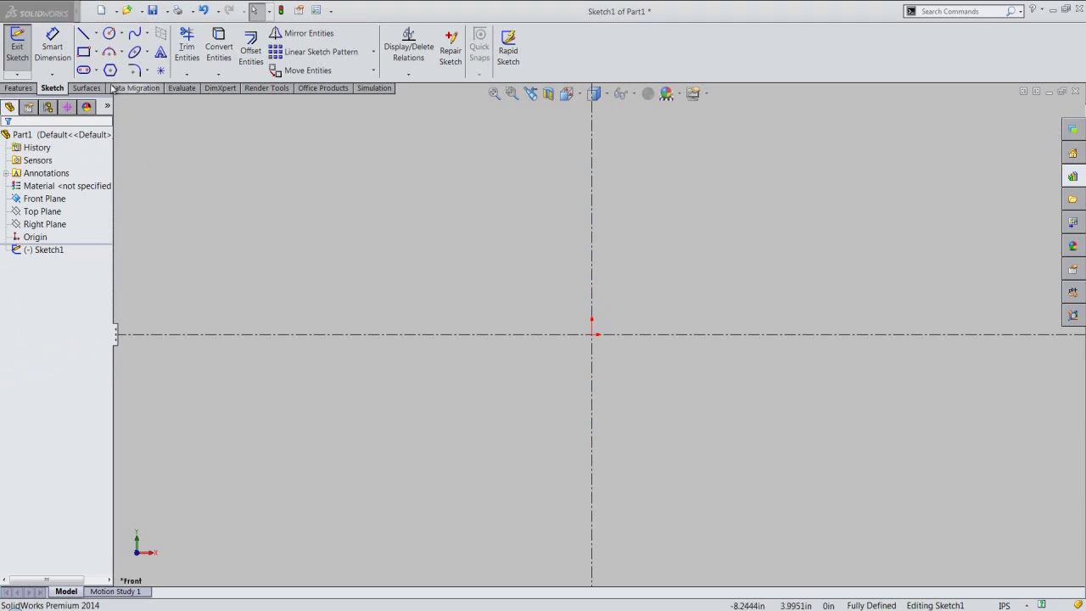
Draw a vertical line up from the horizontal centerline and dimension its length to 1.18540 in.
click(84, 38)
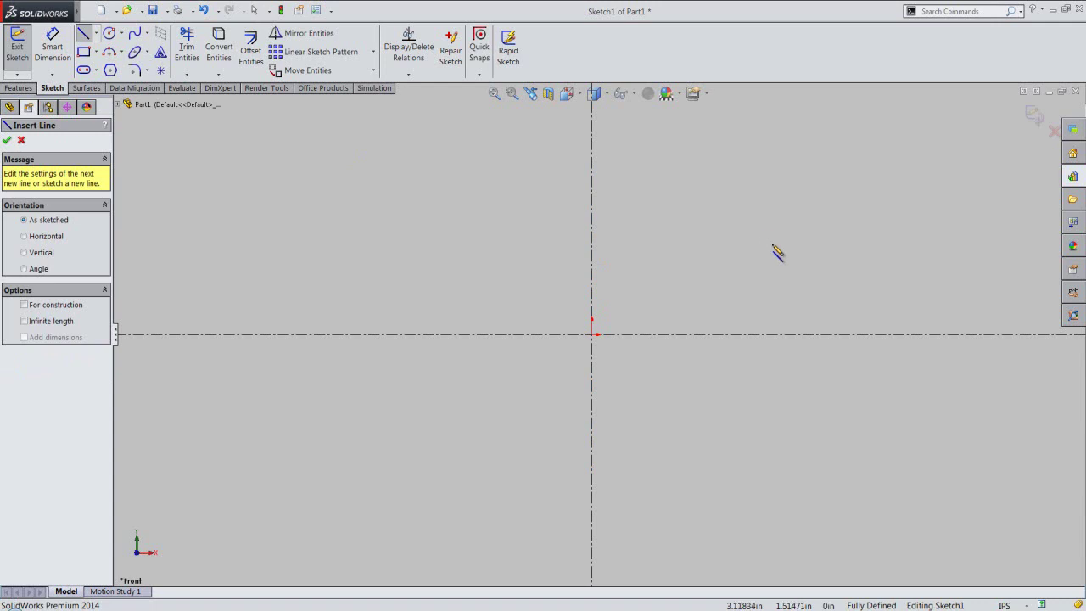
click(776, 334)
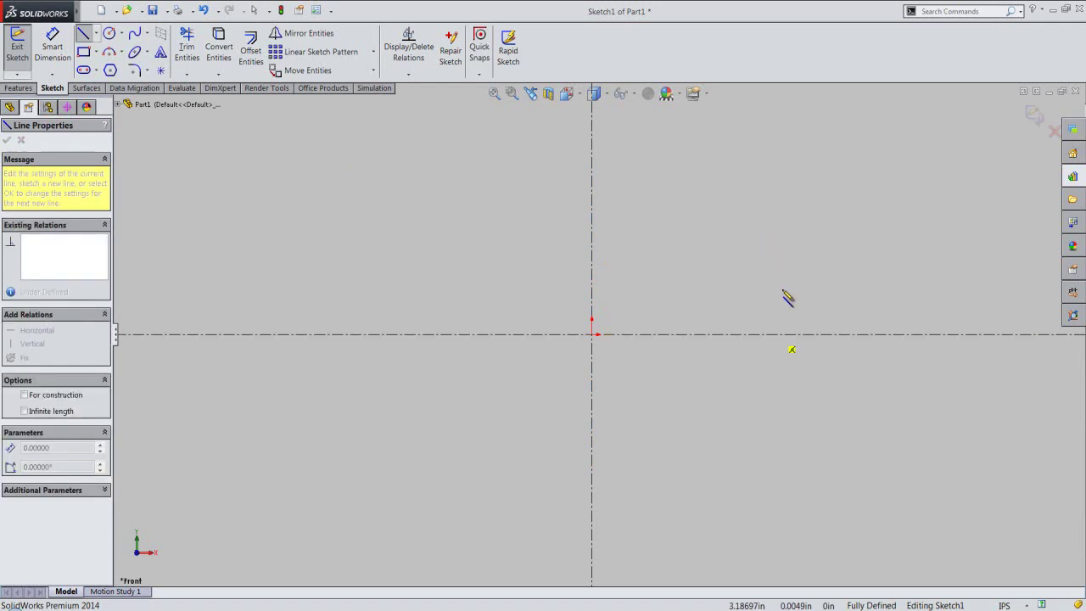
click(776, 110)
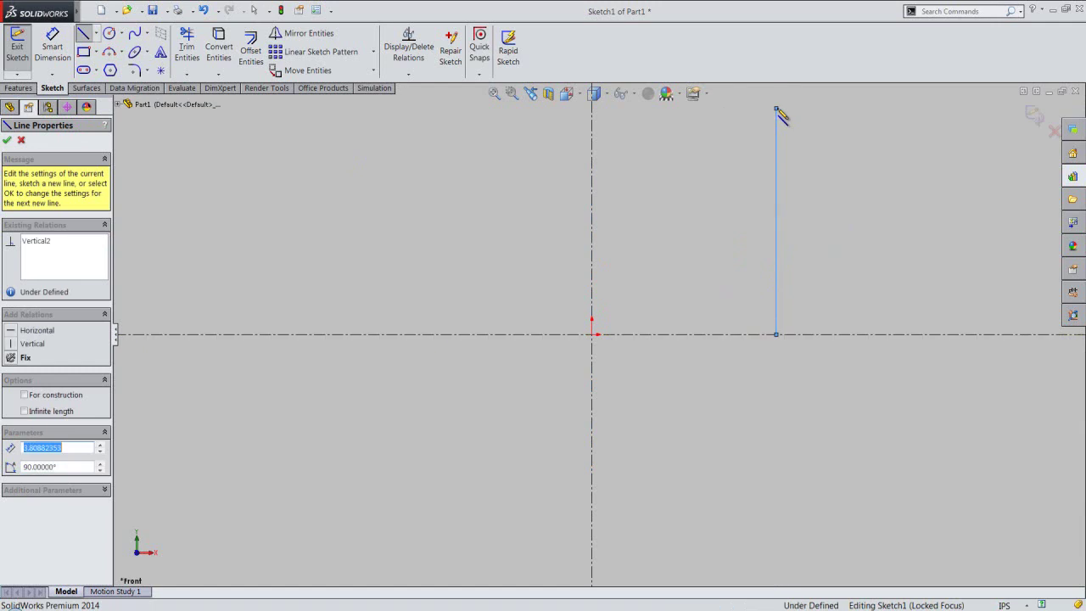
right_click(820, 156)
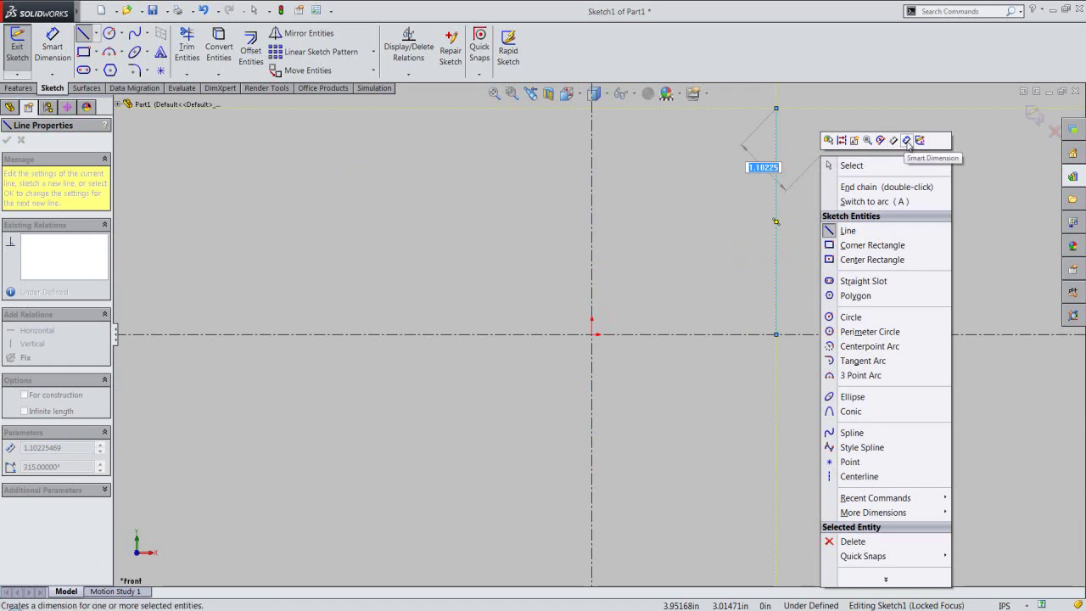
click(907, 141)
click(776, 194)
click(722, 196)
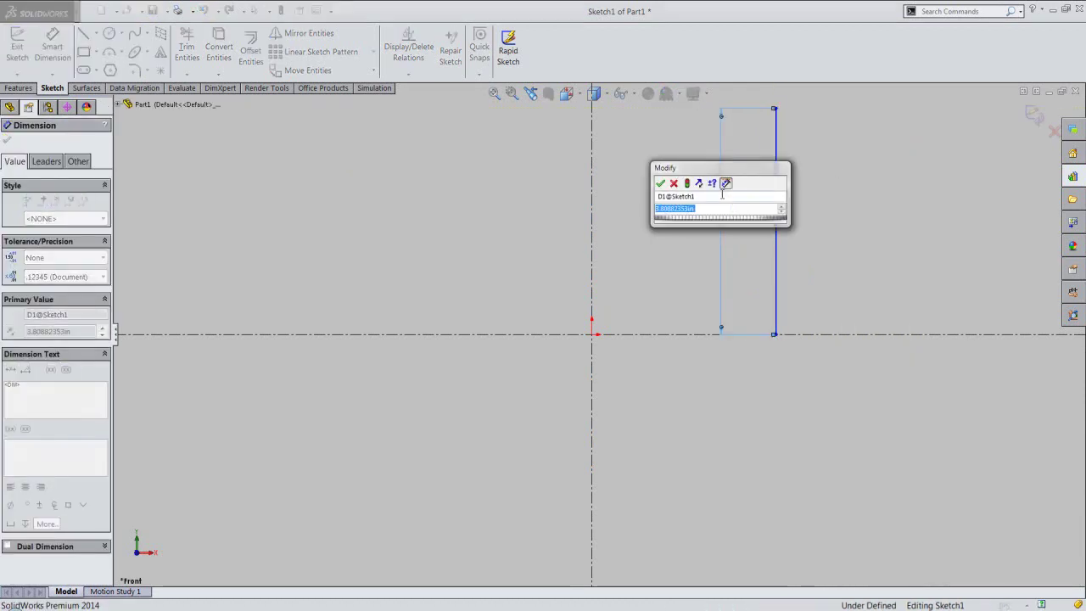
text(1.1854)
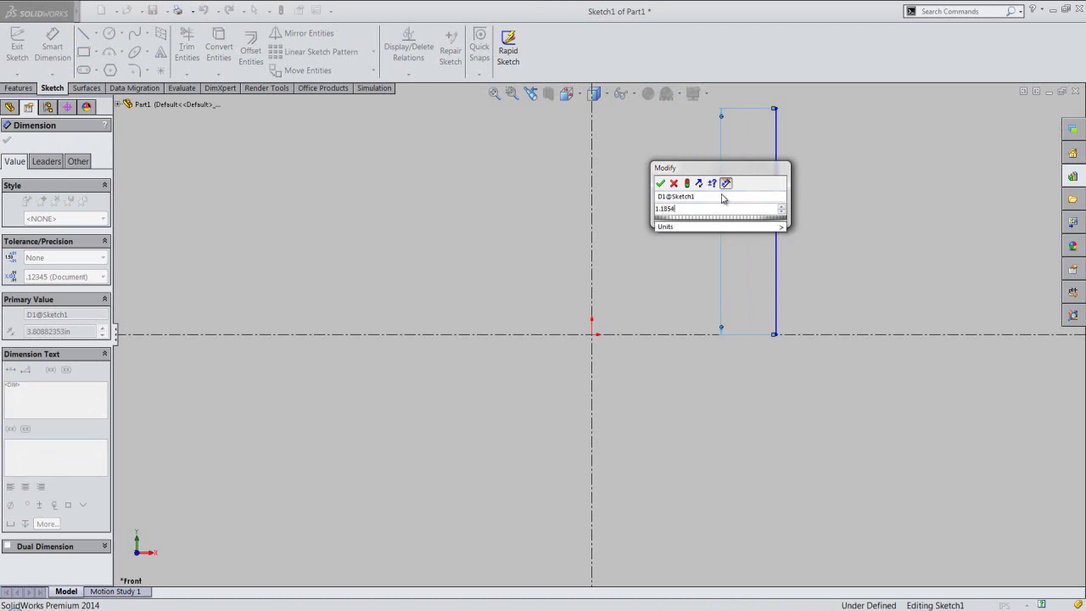
key(Return)
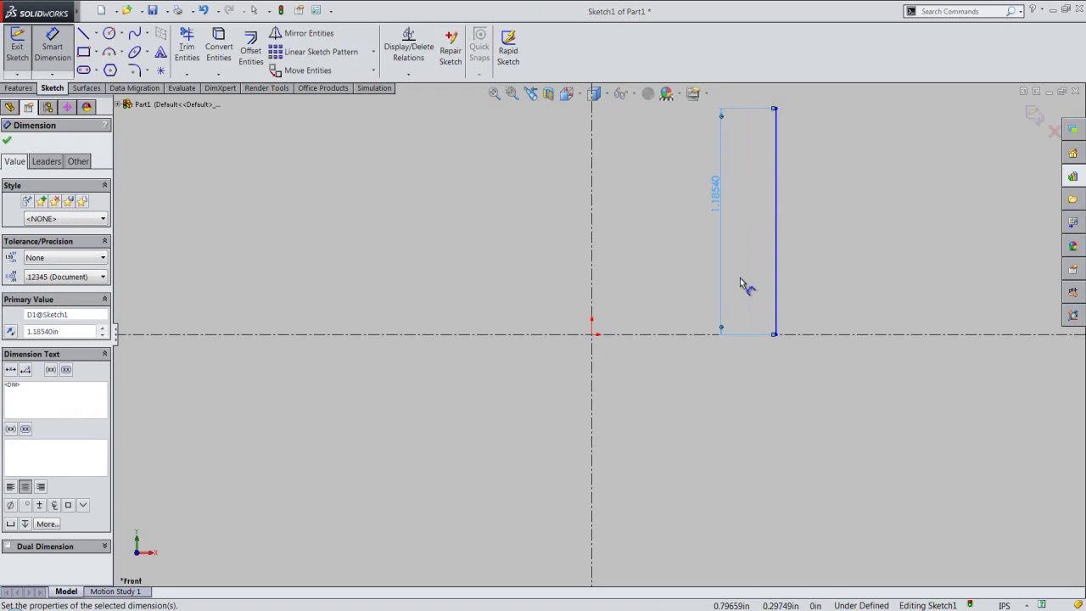
scroll(670, 231, down, 2)
scroll(674, 233, down, 1)
scroll(666, 280, up, 1)
key(Escape)
Dimension the vertical line 0.9375 in from the vertical centerline.
click(649, 330)
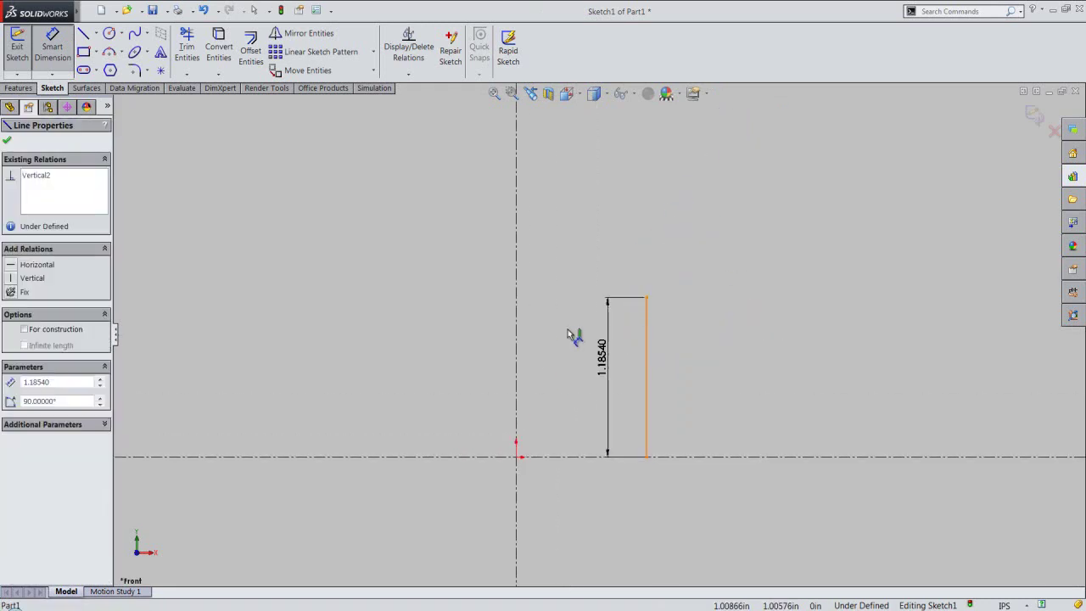
drag(524, 338, 520, 337)
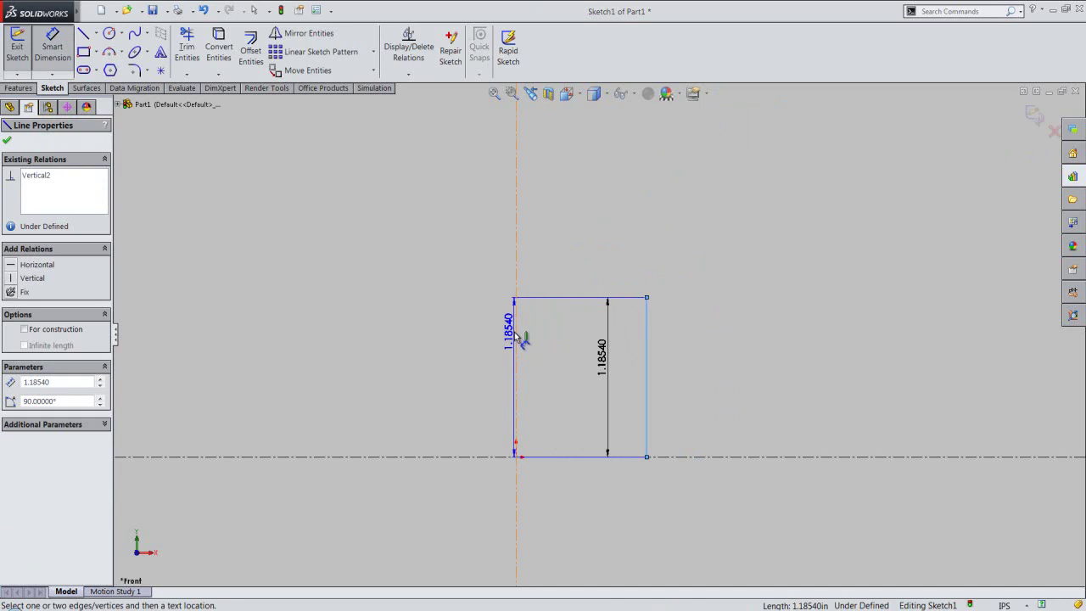
click(517, 337)
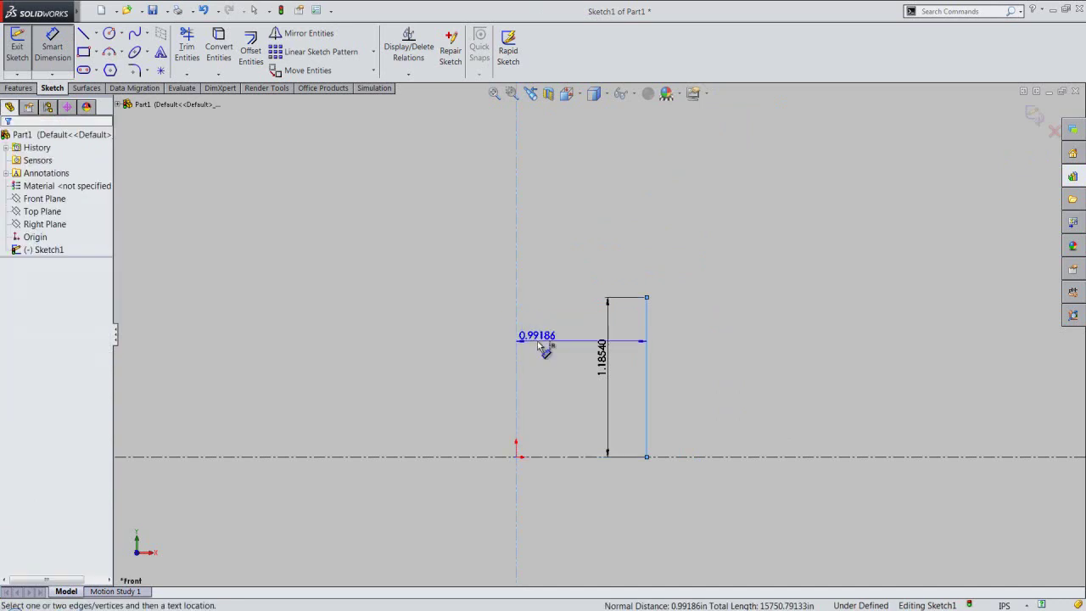
click(537, 340)
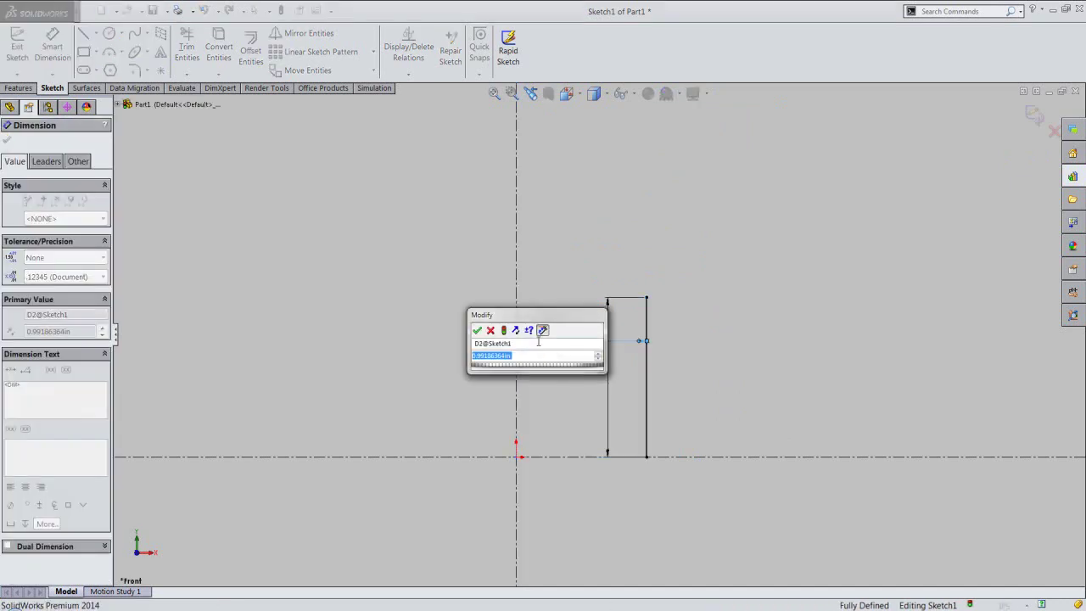
text(19375)
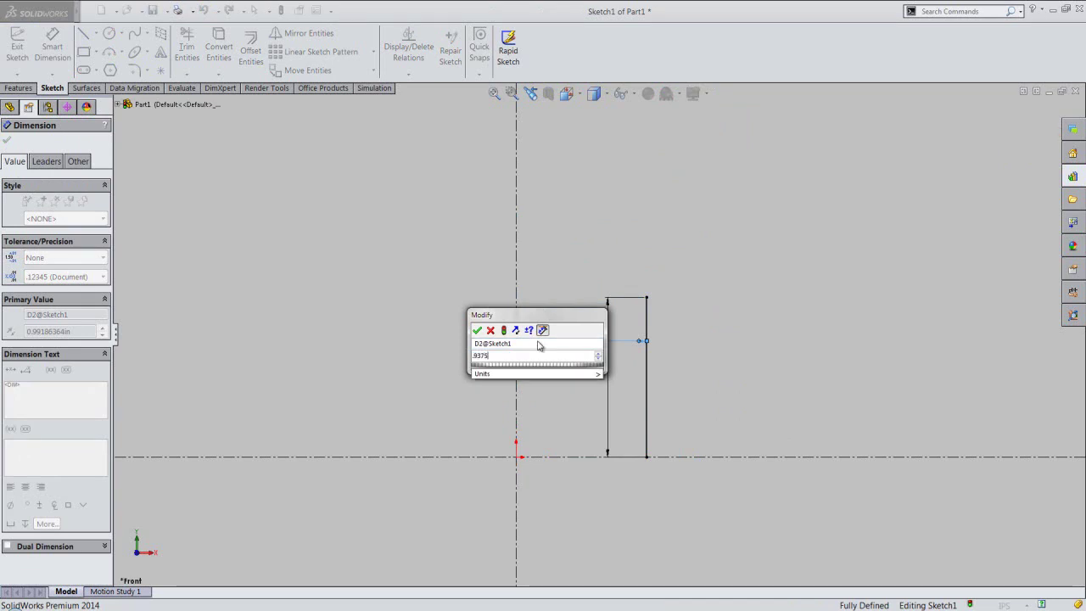
key(Return)
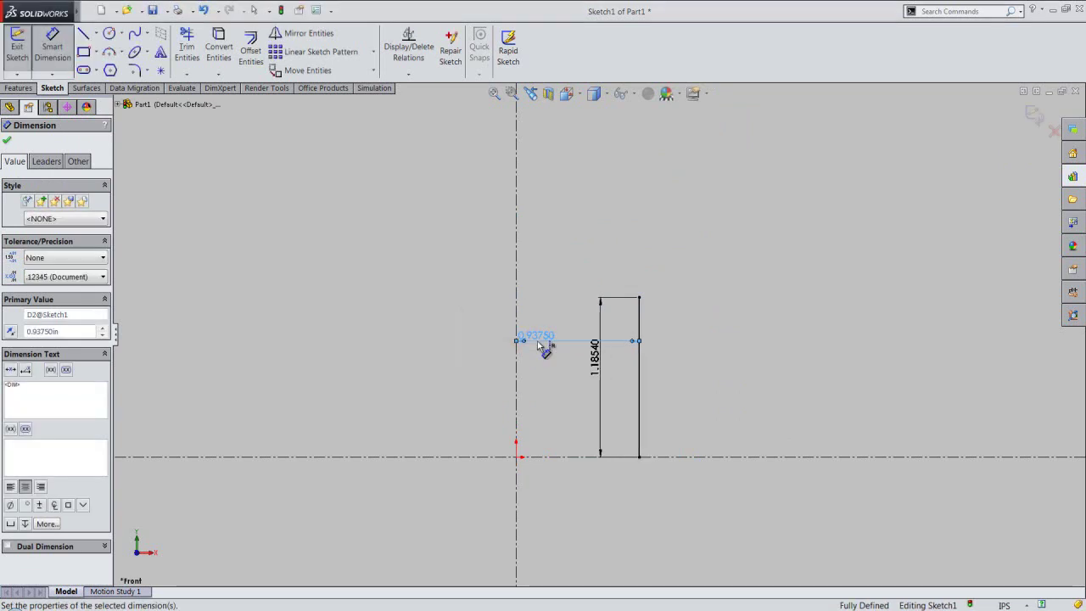
Place a sketch point above the profile, 0.4915 in vertically from the right line's top.
right_click(576, 289)
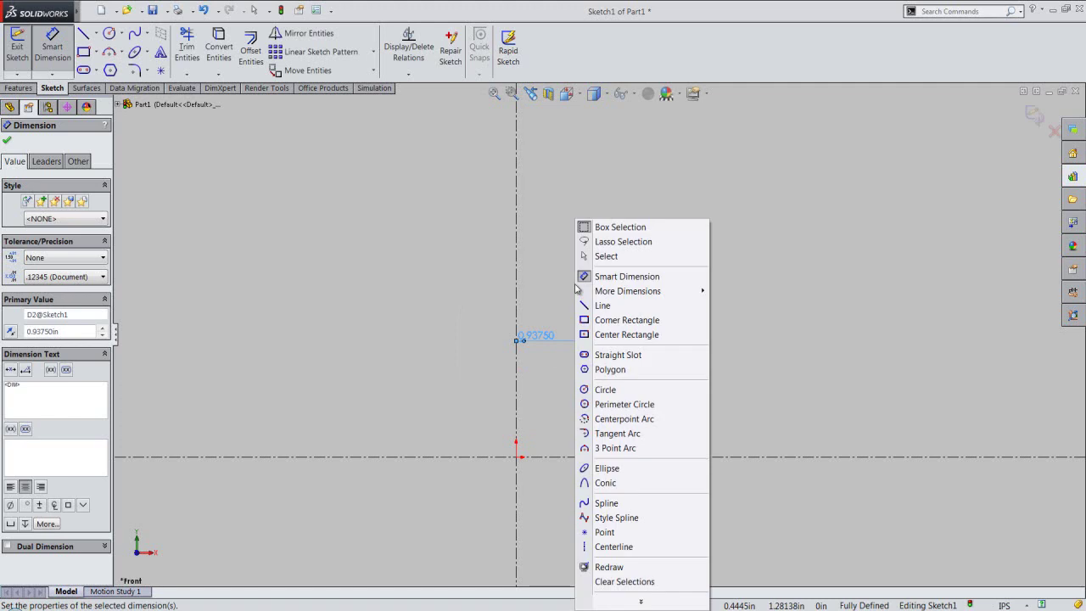
click(604, 532)
click(594, 215)
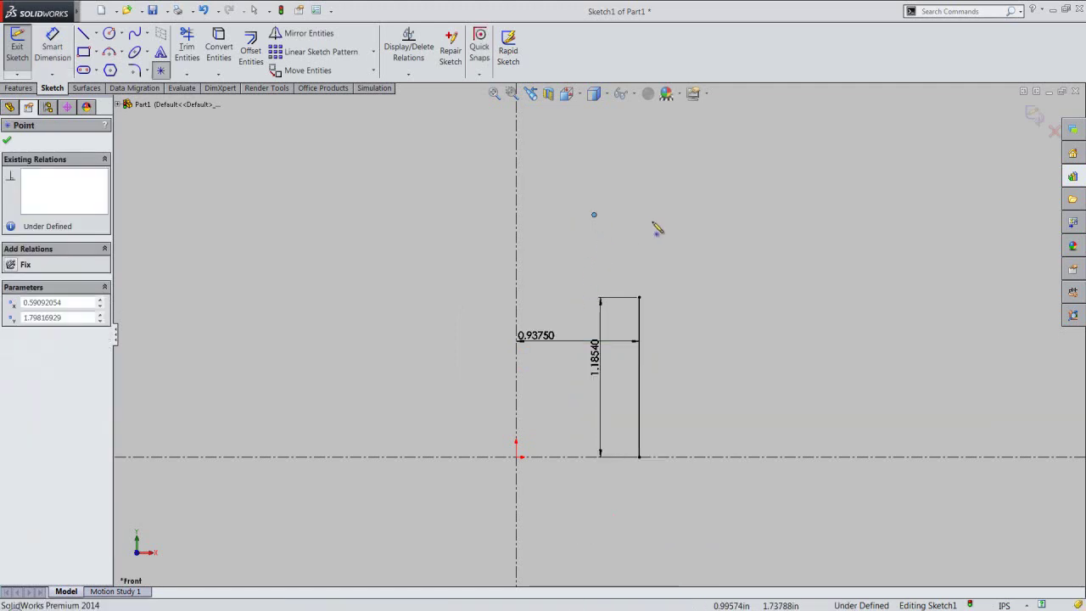
right_click(661, 212)
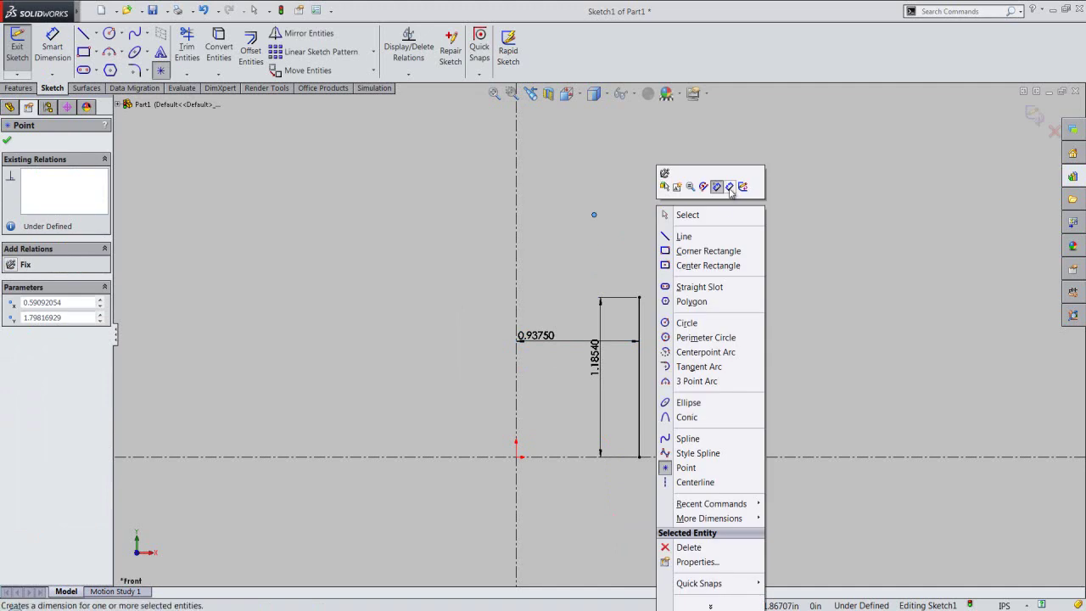
click(726, 188)
click(600, 218)
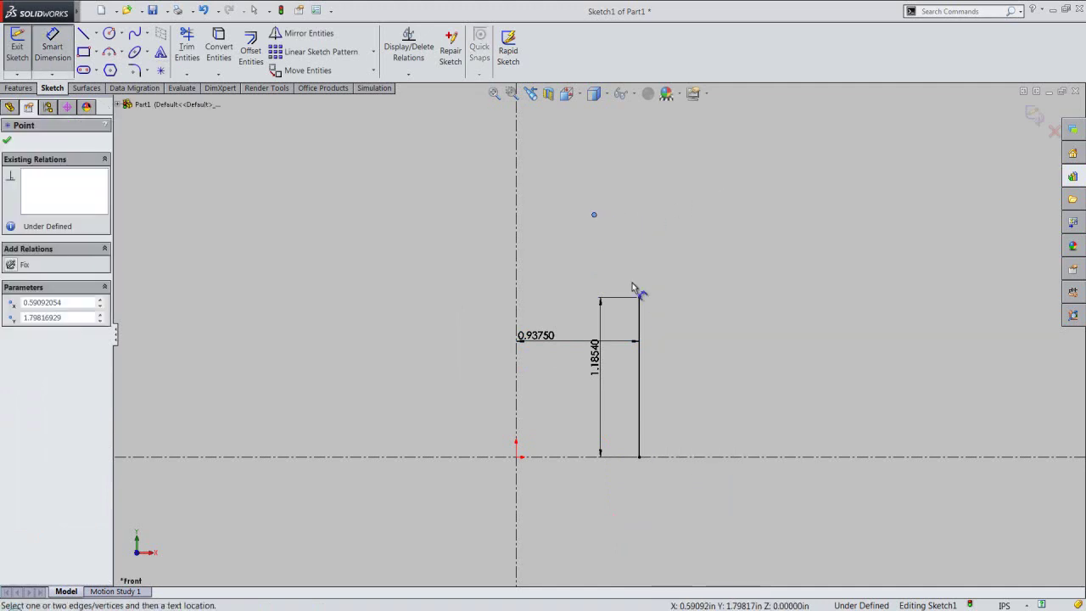
click(641, 299)
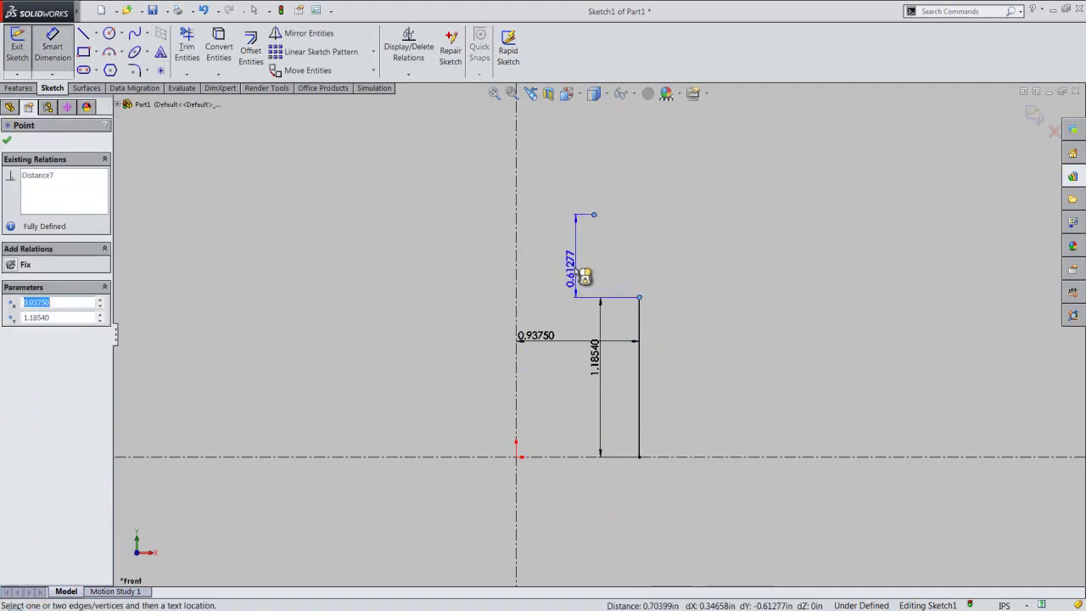
click(573, 269)
text(.4915)
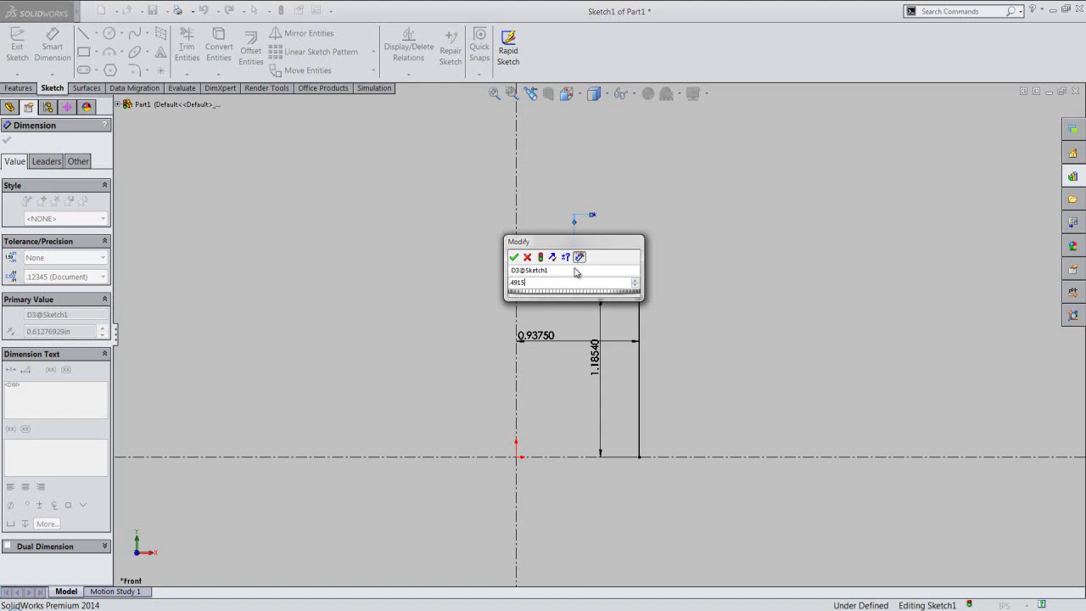
key(Return)
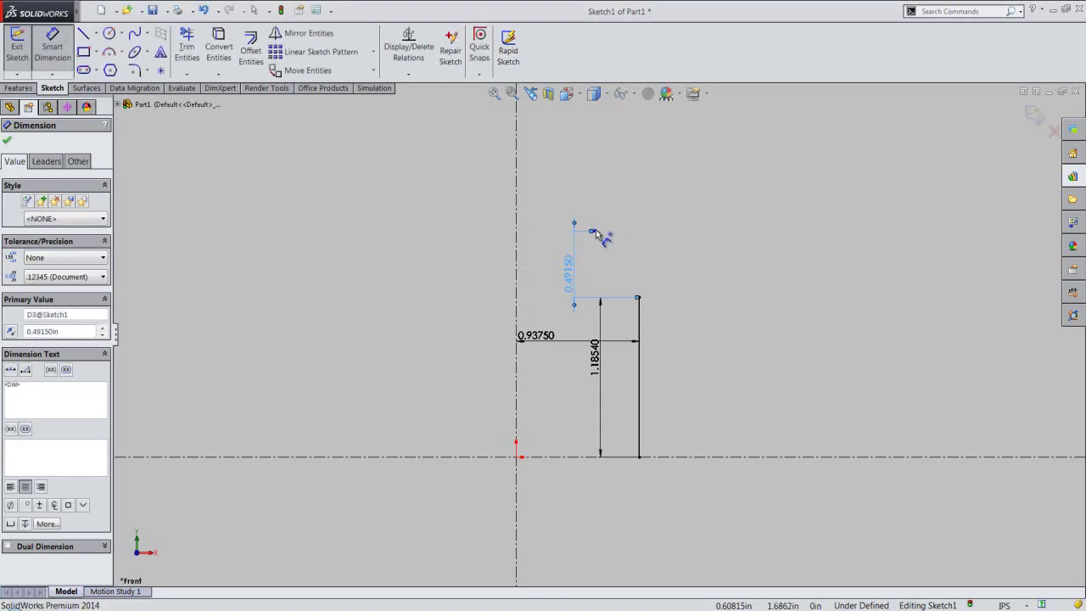
Dimension the sketch point 0.3681 in horizontally from the right line's top.
click(594, 233)
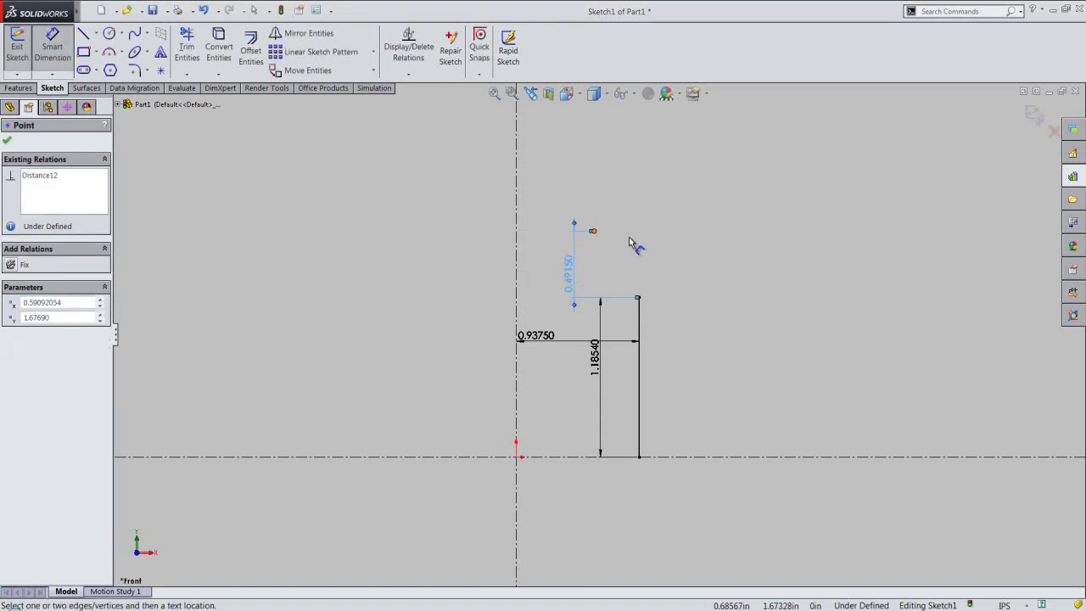
click(639, 296)
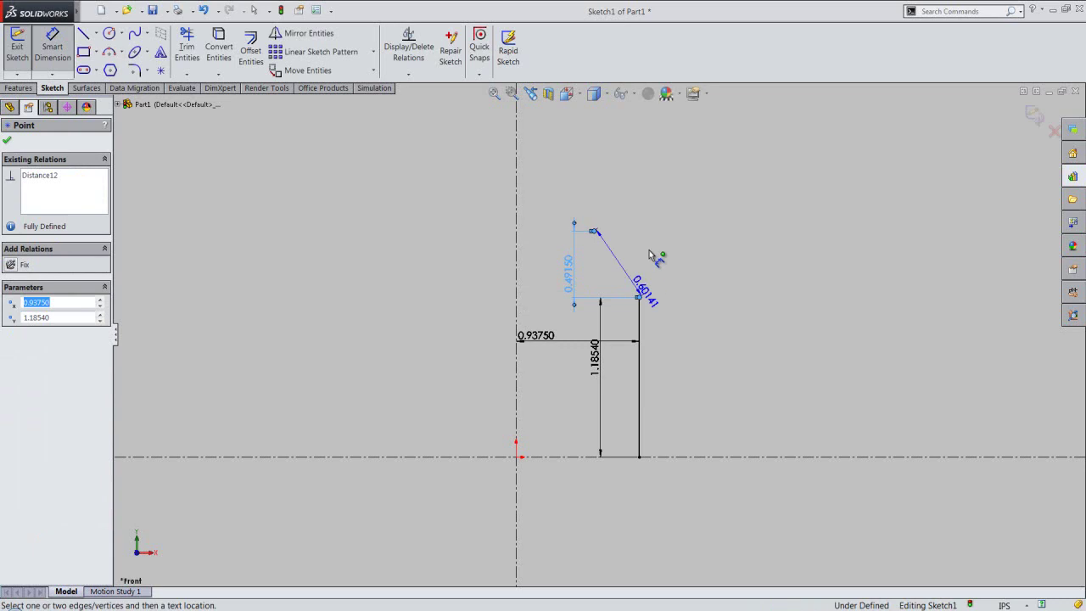
click(635, 204)
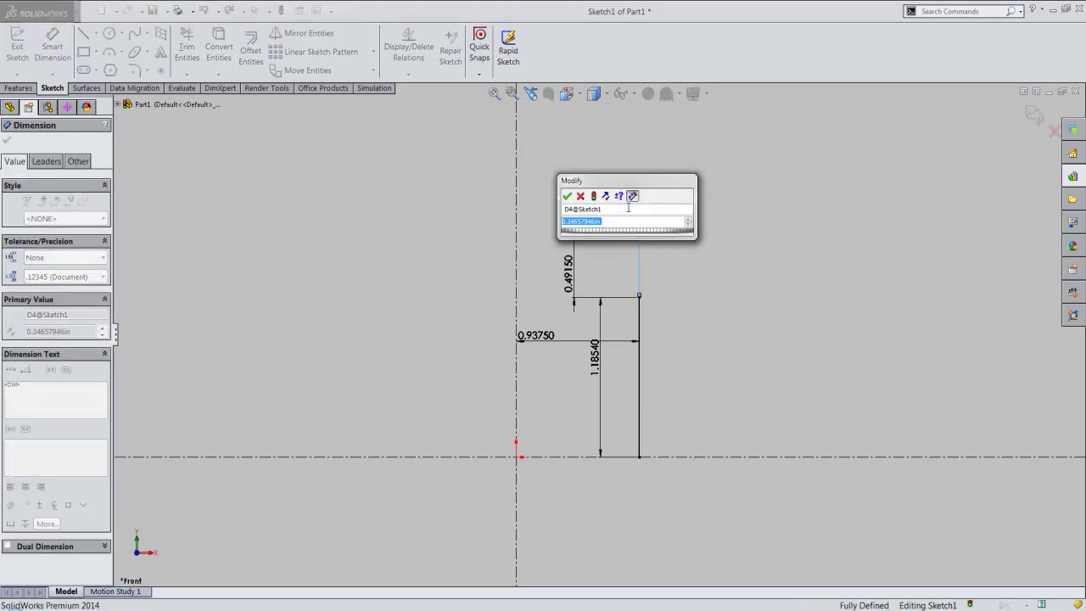
text(3681)
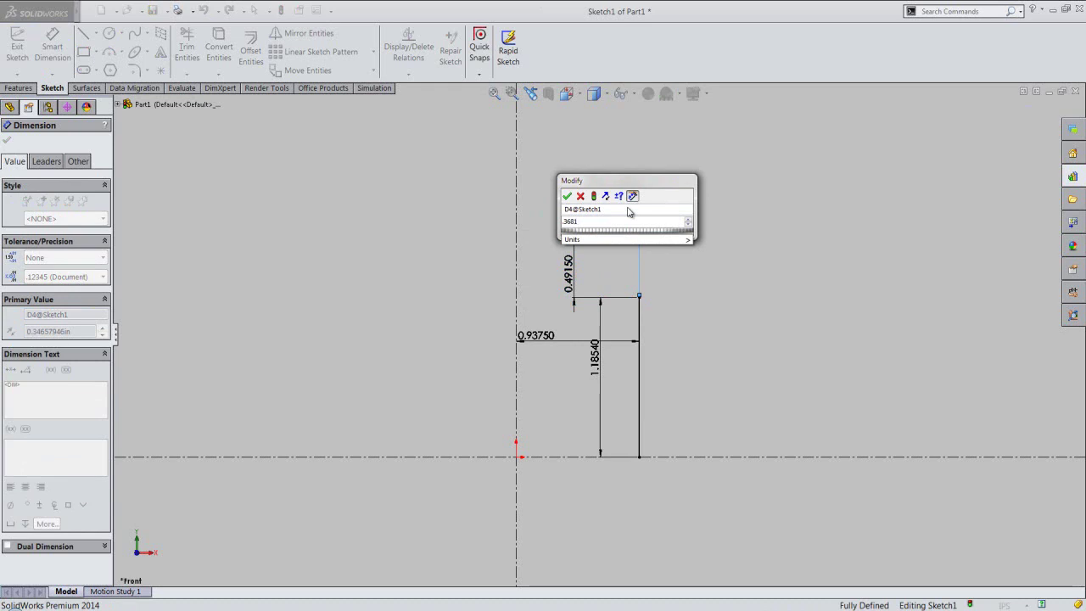
key(Return)
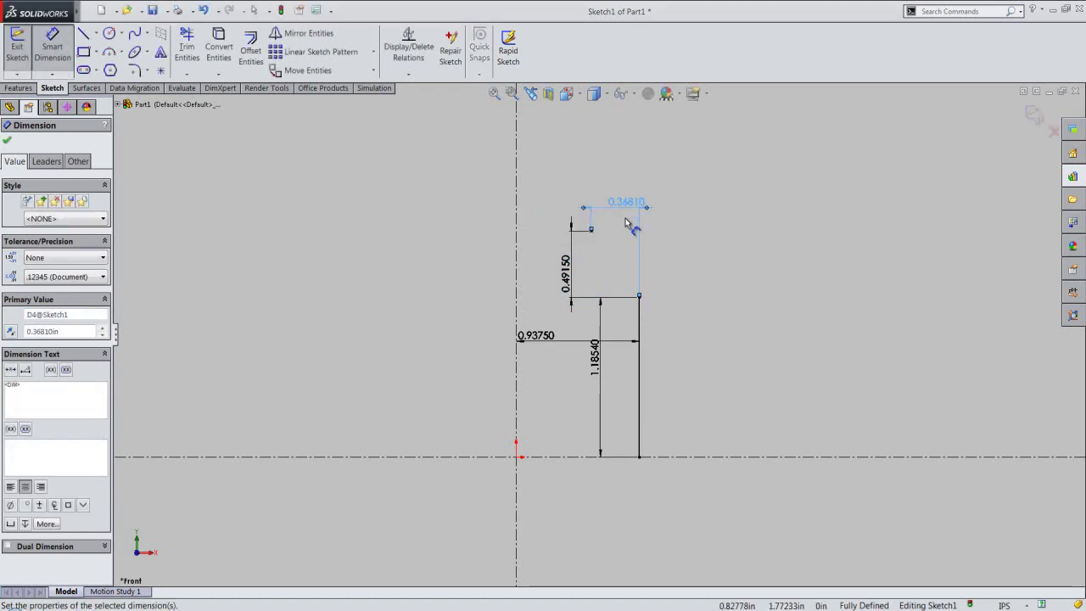
right_click(629, 215)
click(646, 258)
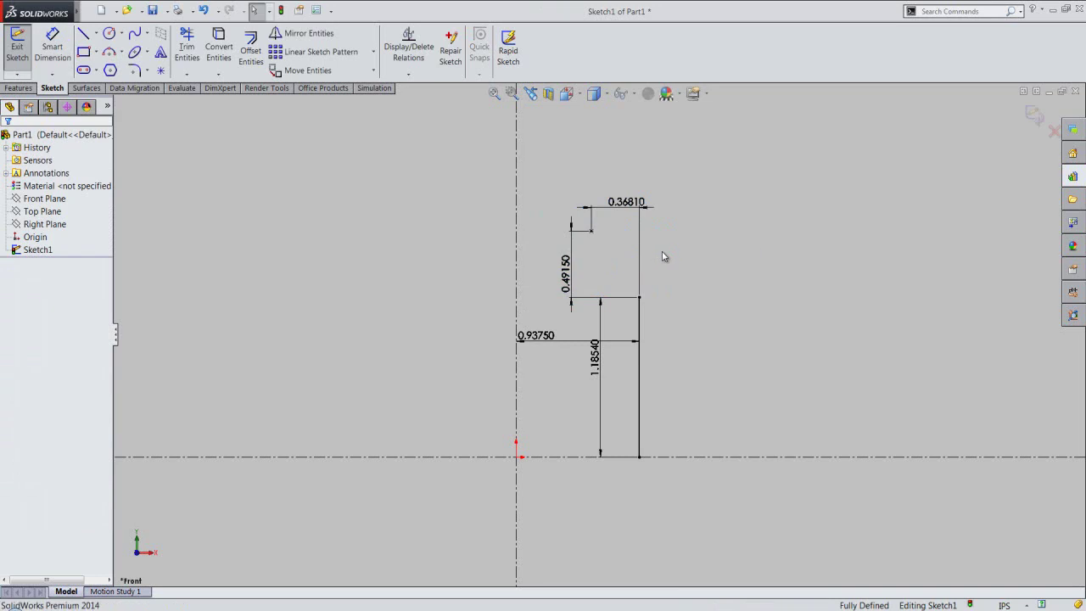
scroll(651, 246, down, 1)
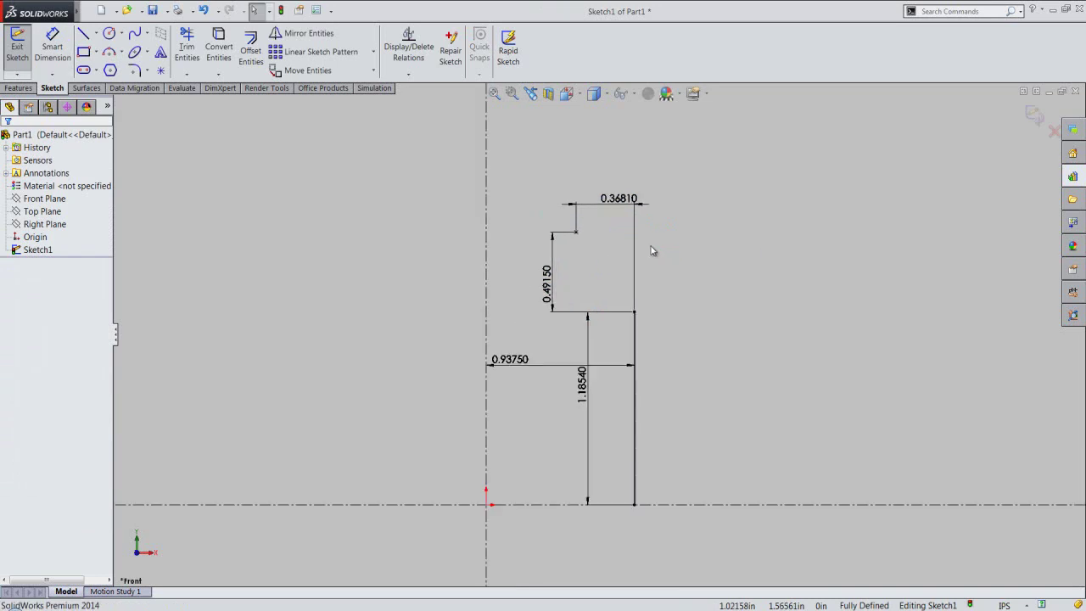
Draw a 3-point arc of radius 0.9773 in from the right line's top to the sketch point.
right_click(586, 235)
click(614, 323)
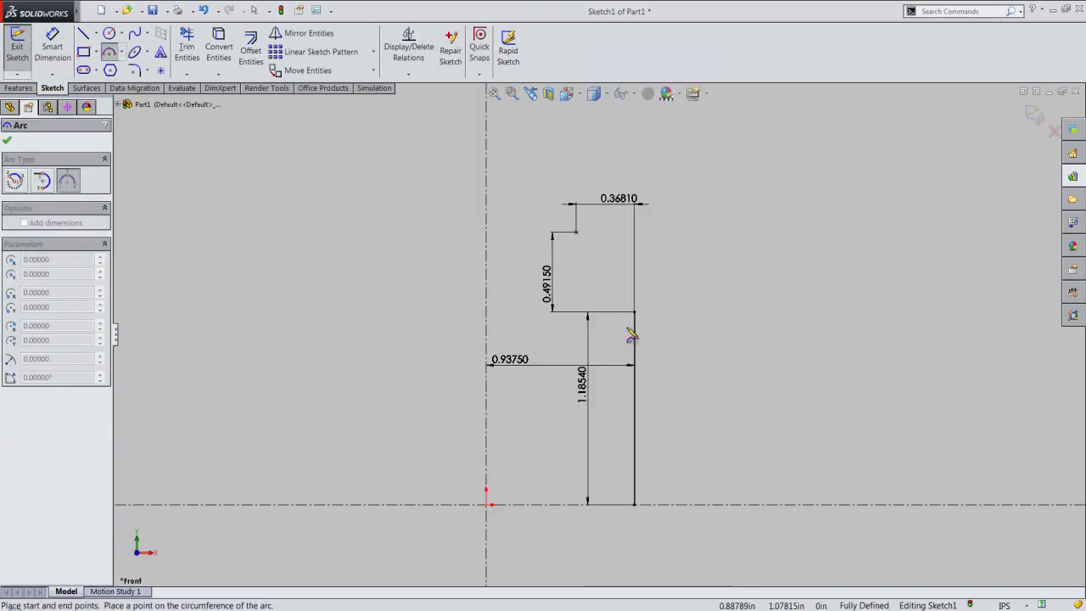
click(635, 307)
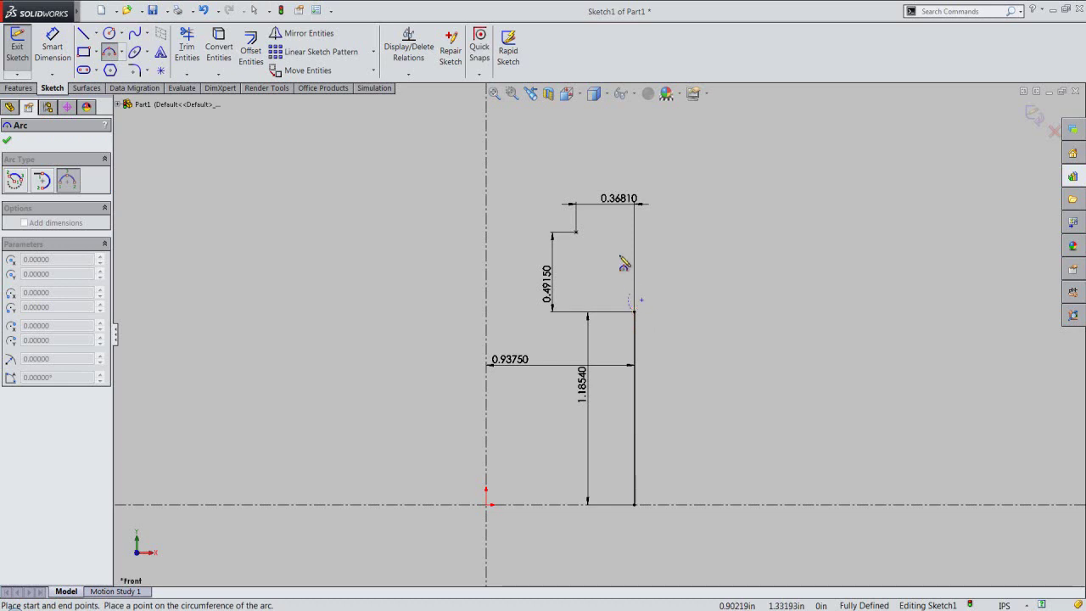
click(576, 232)
text(.9773)
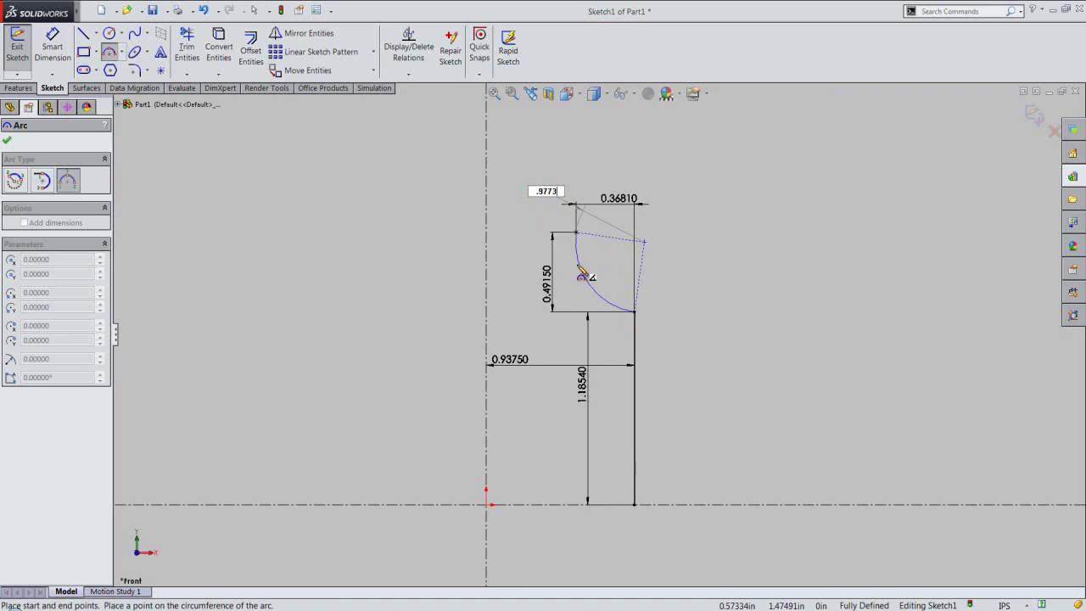
key(Return)
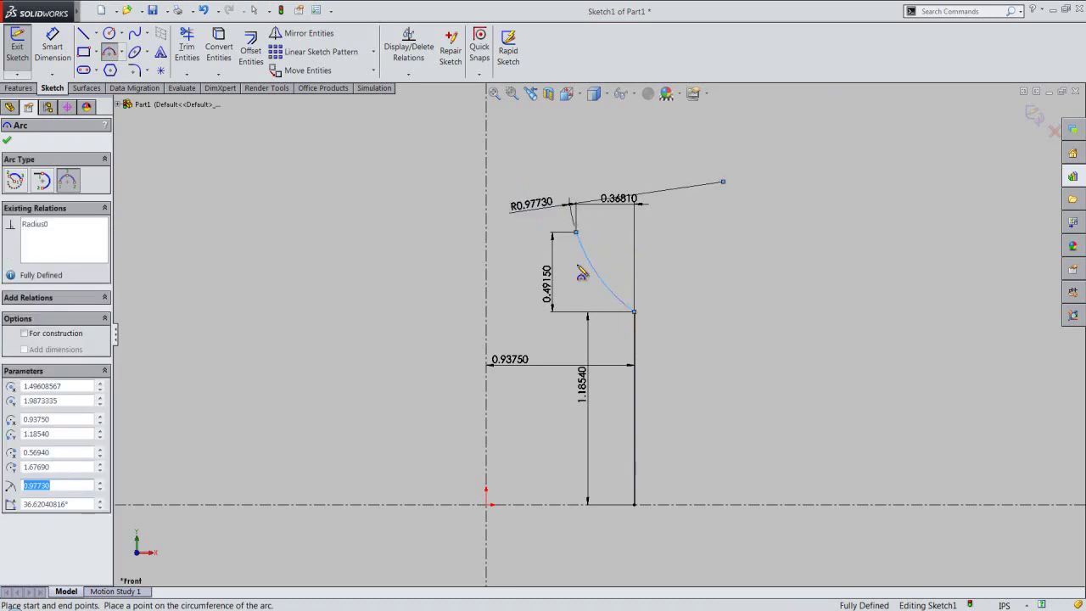
right_click(672, 260)
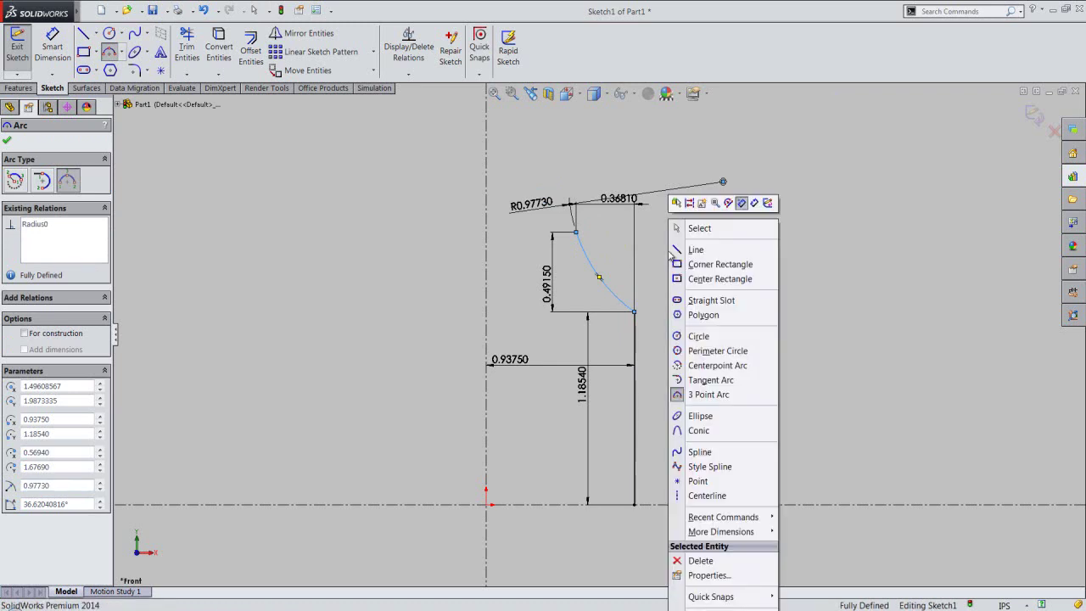
Draw lines of 0.0382 in and 0.1875 in from the arc's upper end.
click(689, 249)
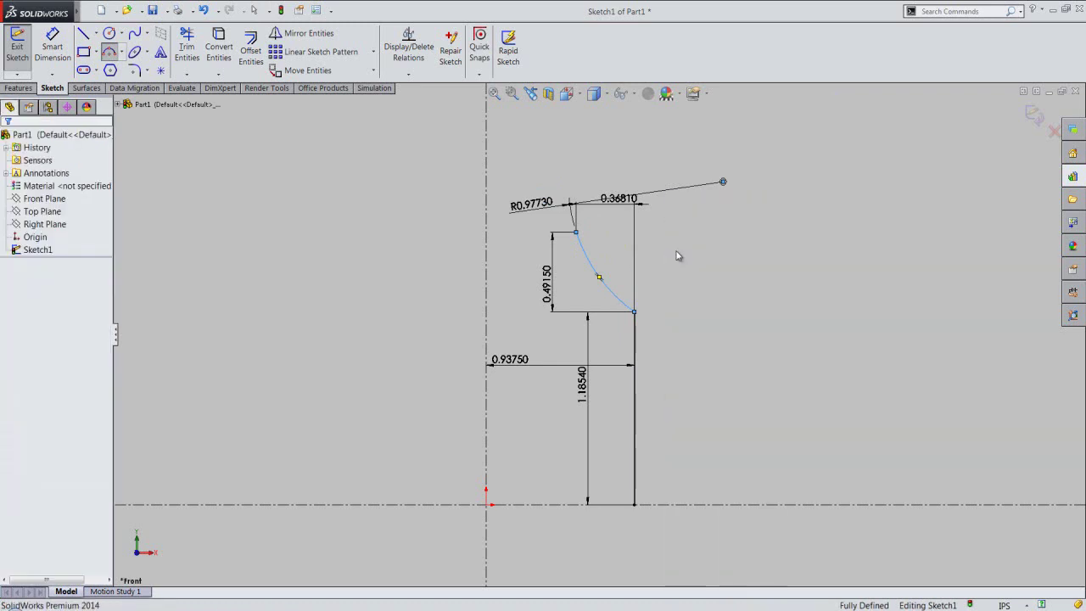
click(582, 239)
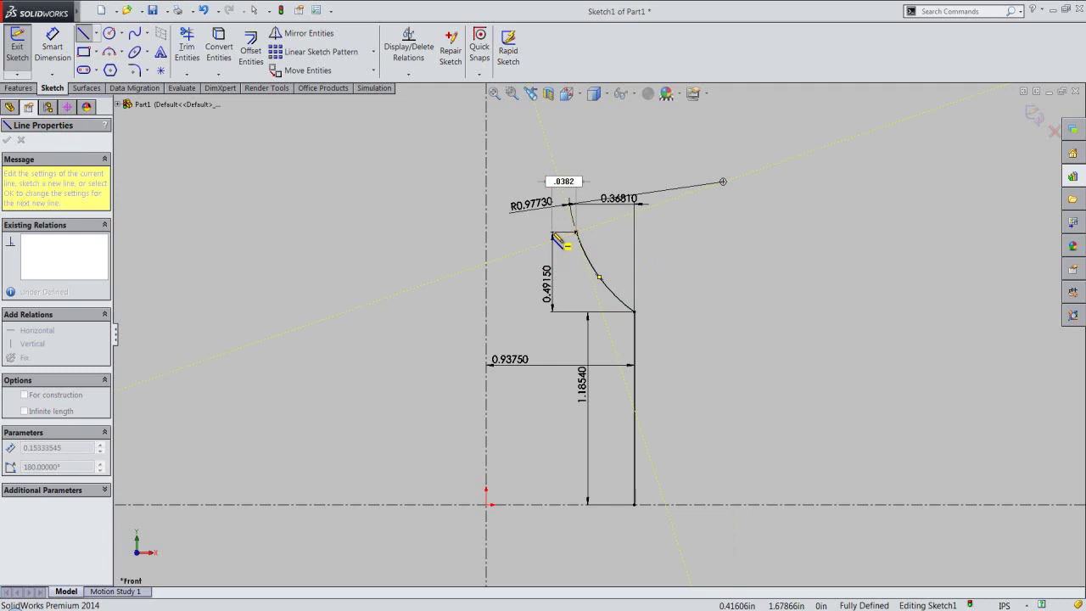
key(Return)
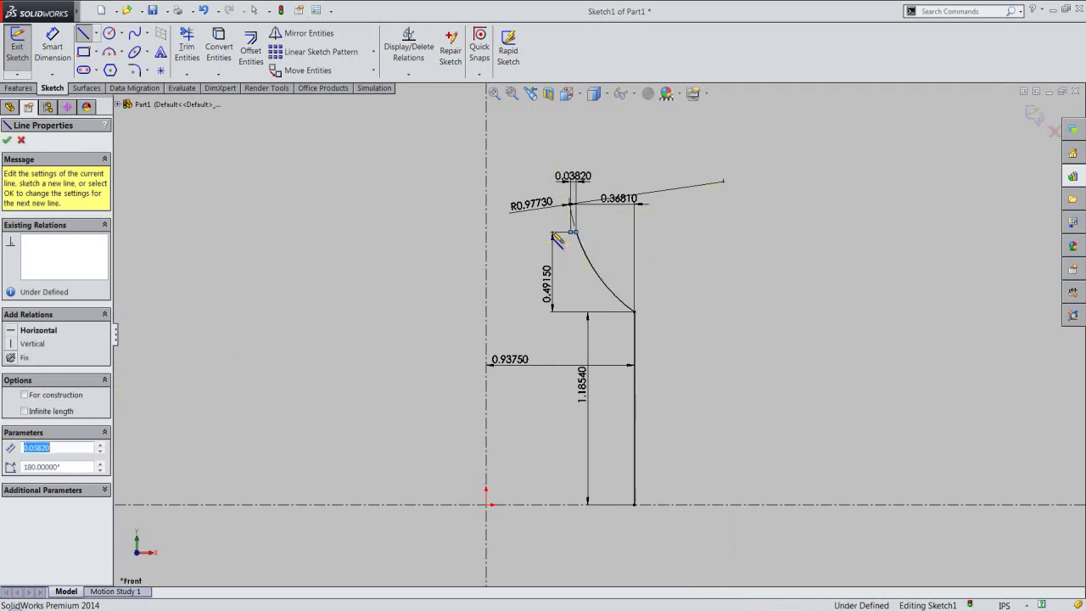
ctrl+middle_drag(567, 241, 588, 299)
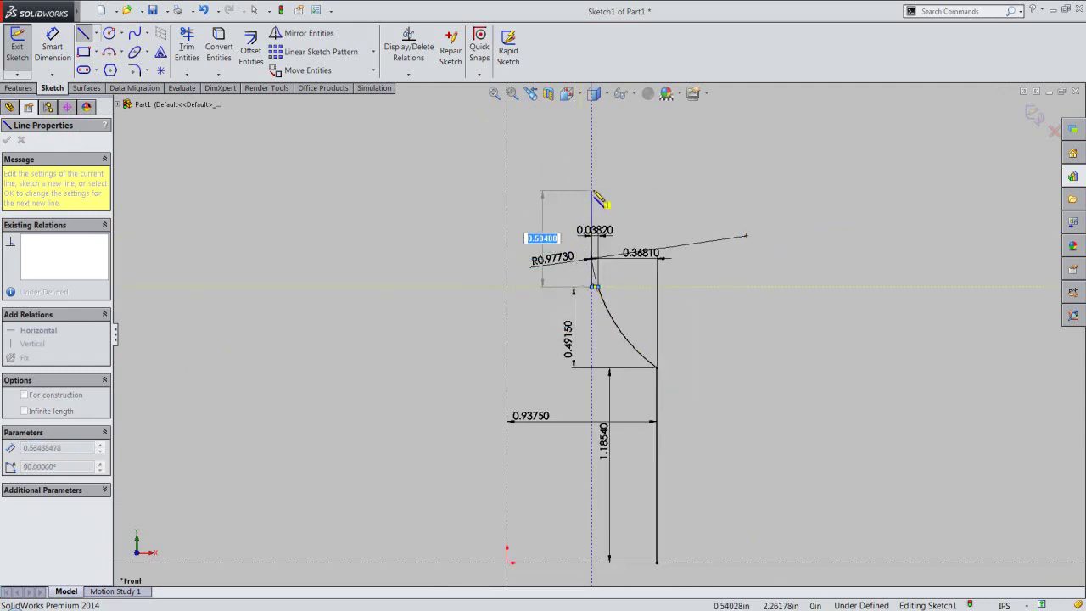
key(BackSpace)
text(.1875)
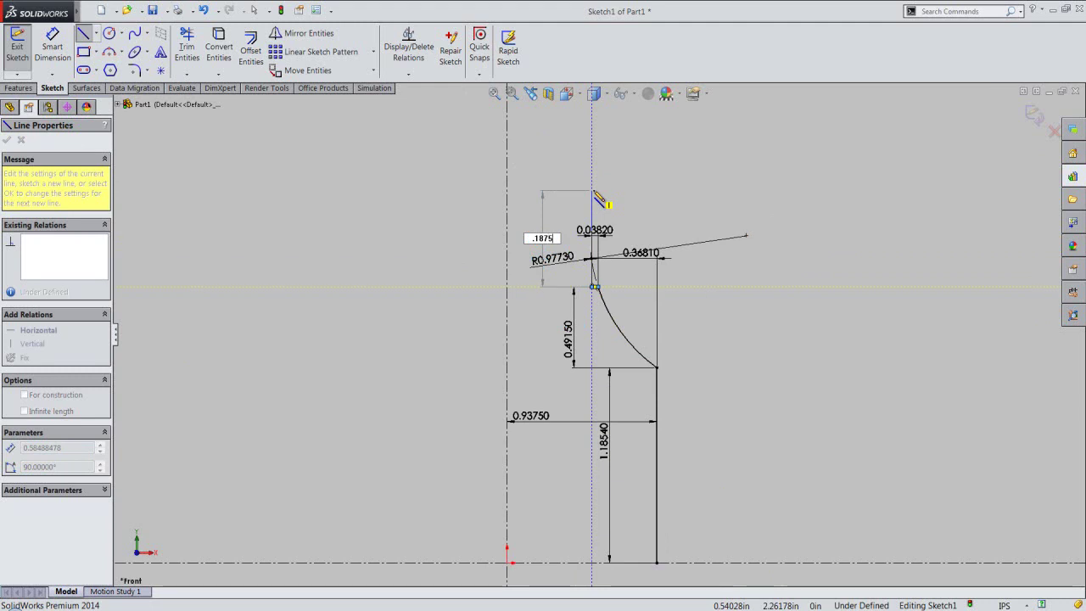
key(Return)
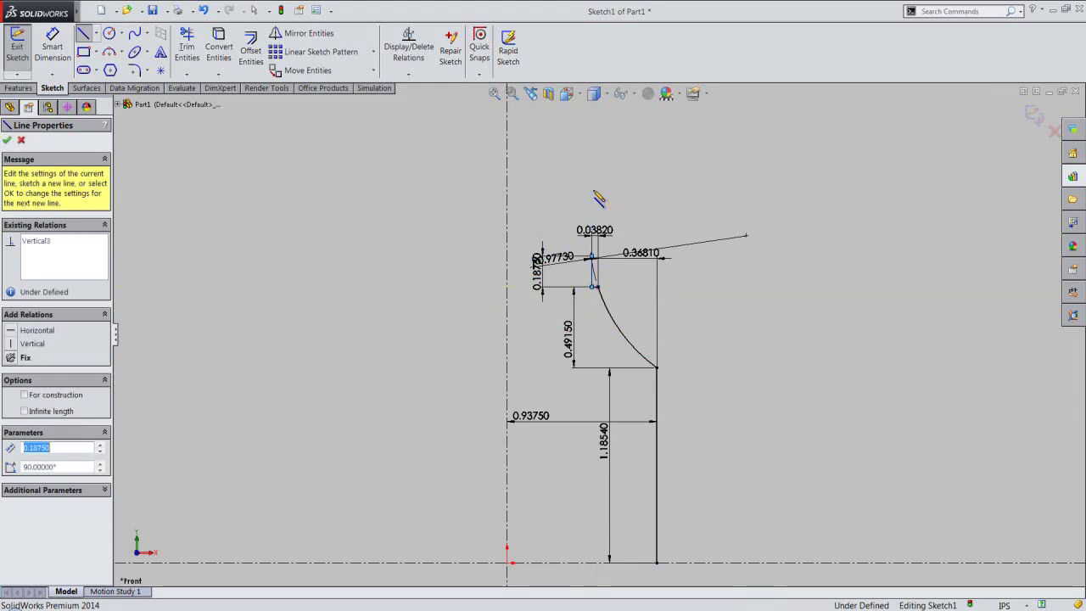
Continue with a 0.03125 in horizontal line, a downward slanted line and a short horizontal ledge.
scroll(609, 255, down, 1)
scroll(612, 261, down, 1)
scroll(611, 265, down, 1)
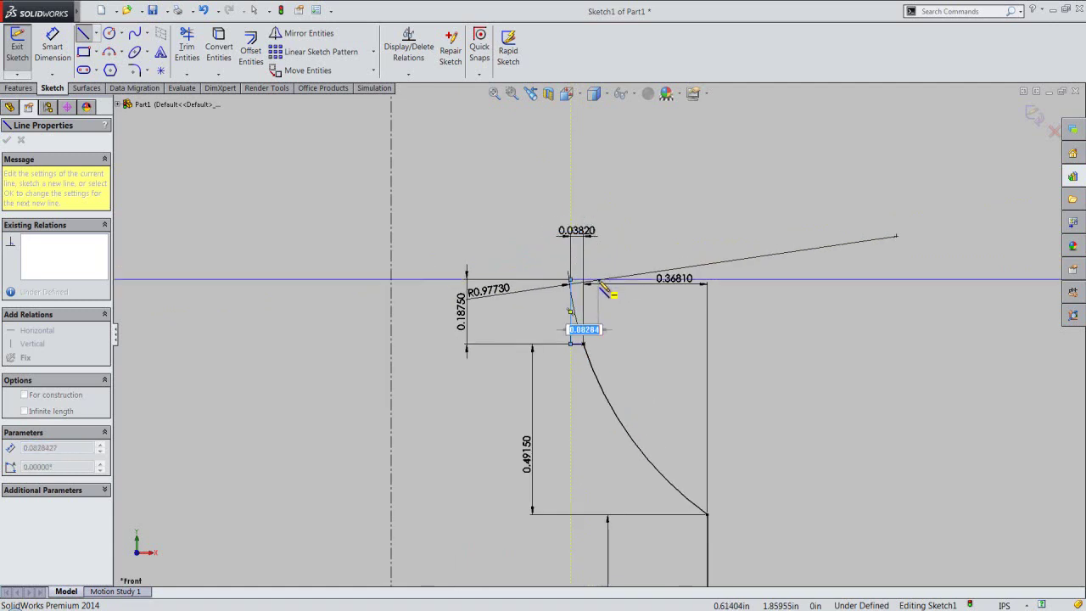
key(BackSpace)
key(Return)
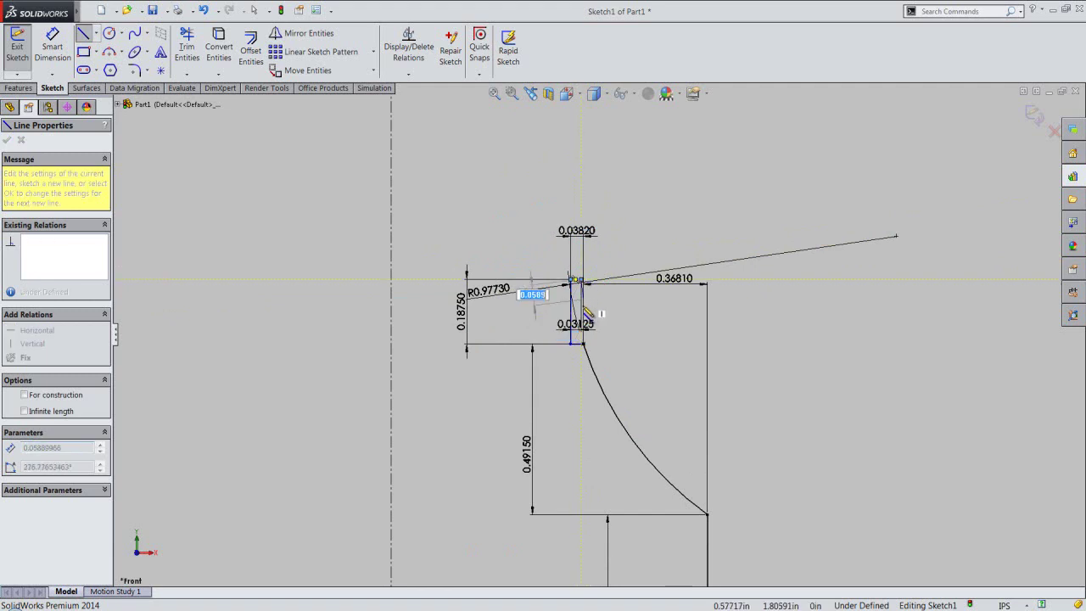
scroll(584, 319, down, 1)
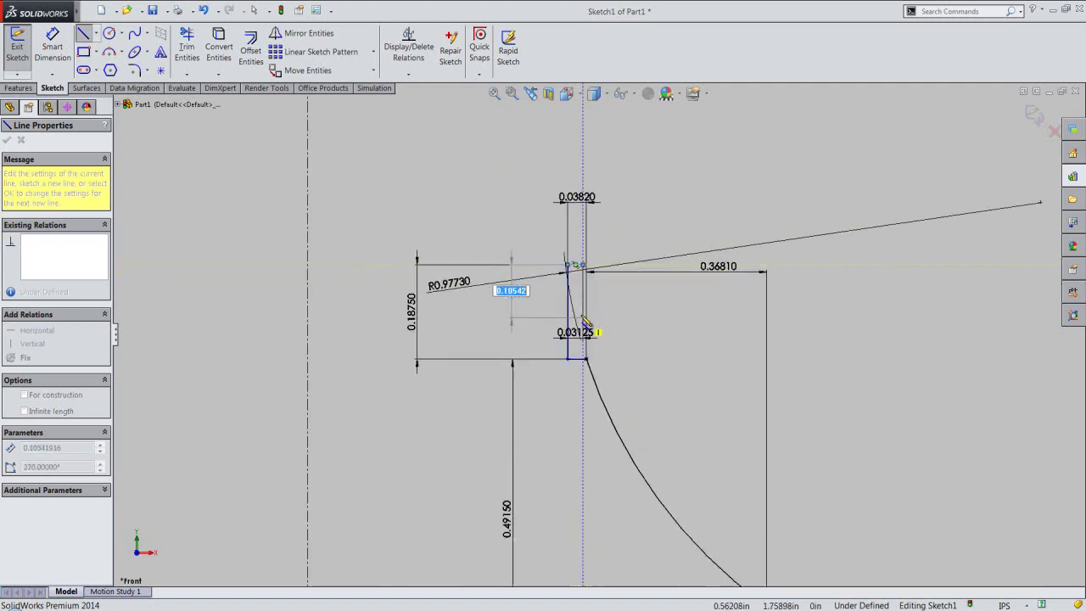
scroll(585, 322, down, 1)
click(582, 312)
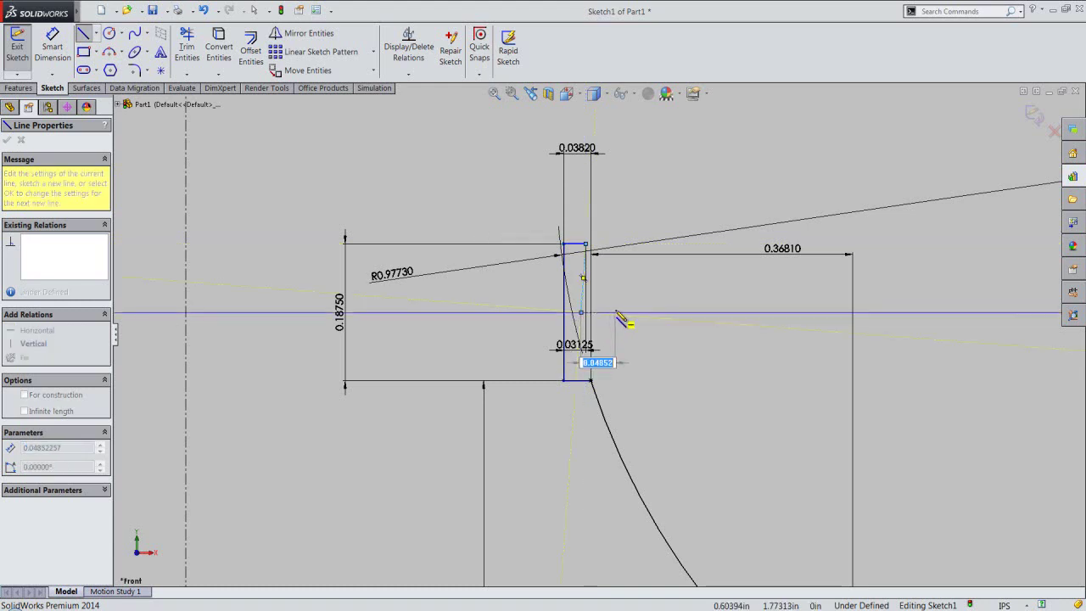
click(616, 312)
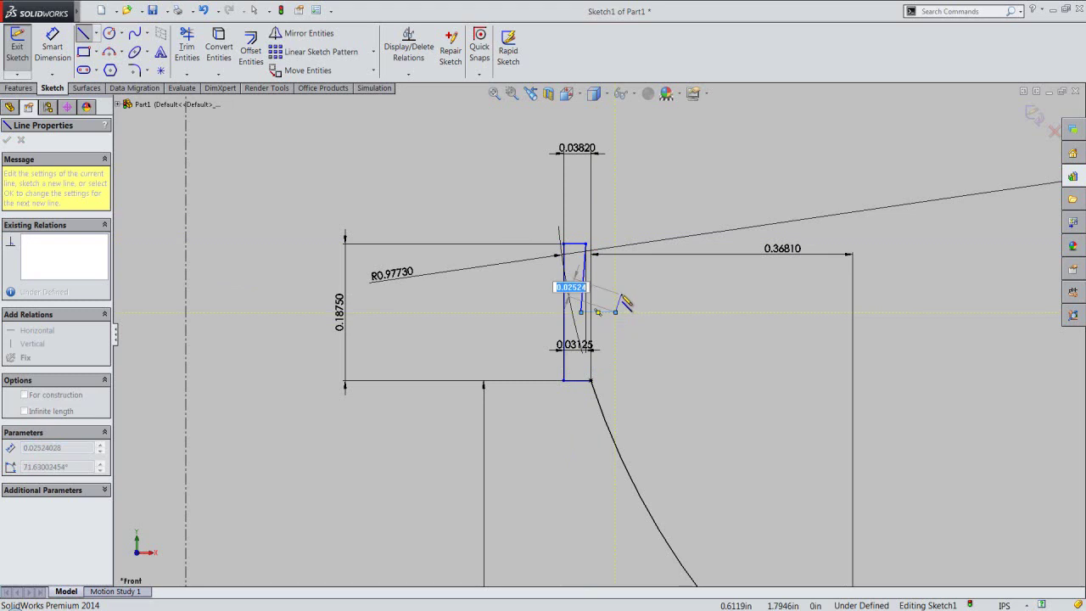
right_click(623, 299)
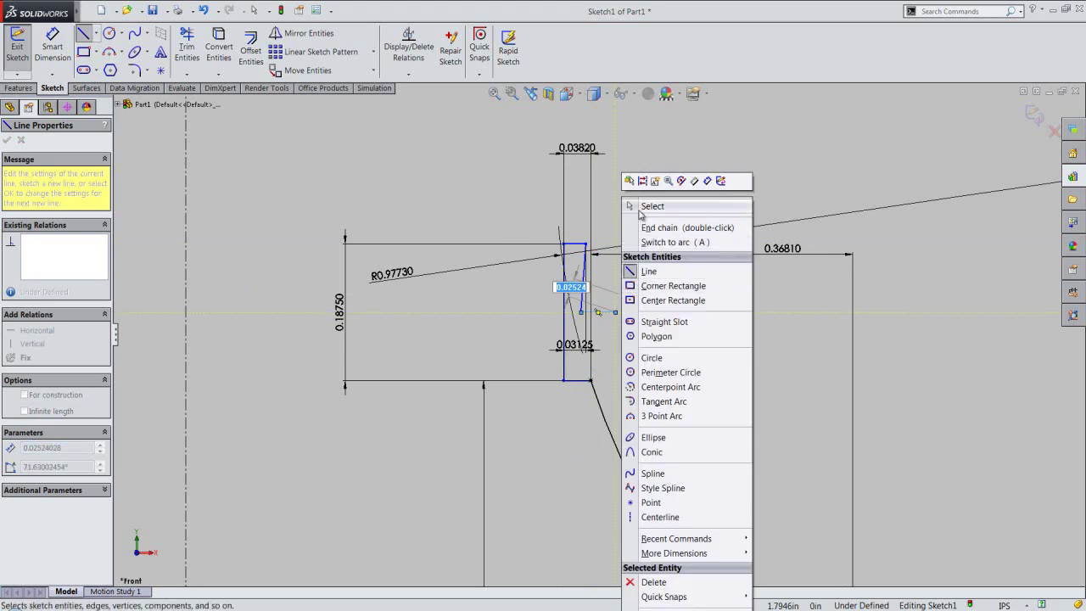
Add a Vertical relation to the slanted line in the neck.
click(642, 208)
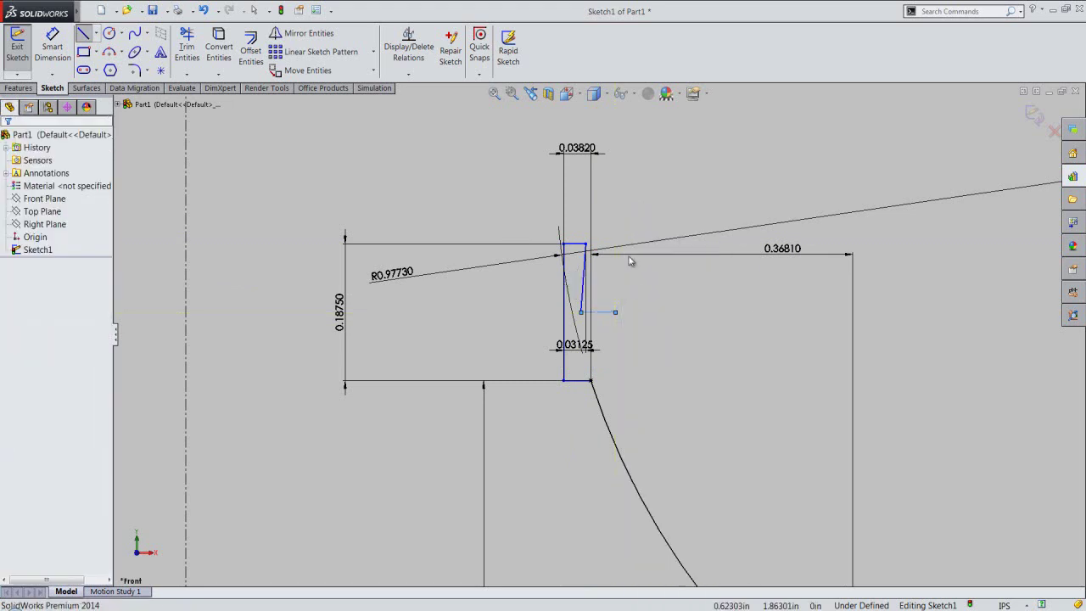
click(585, 296)
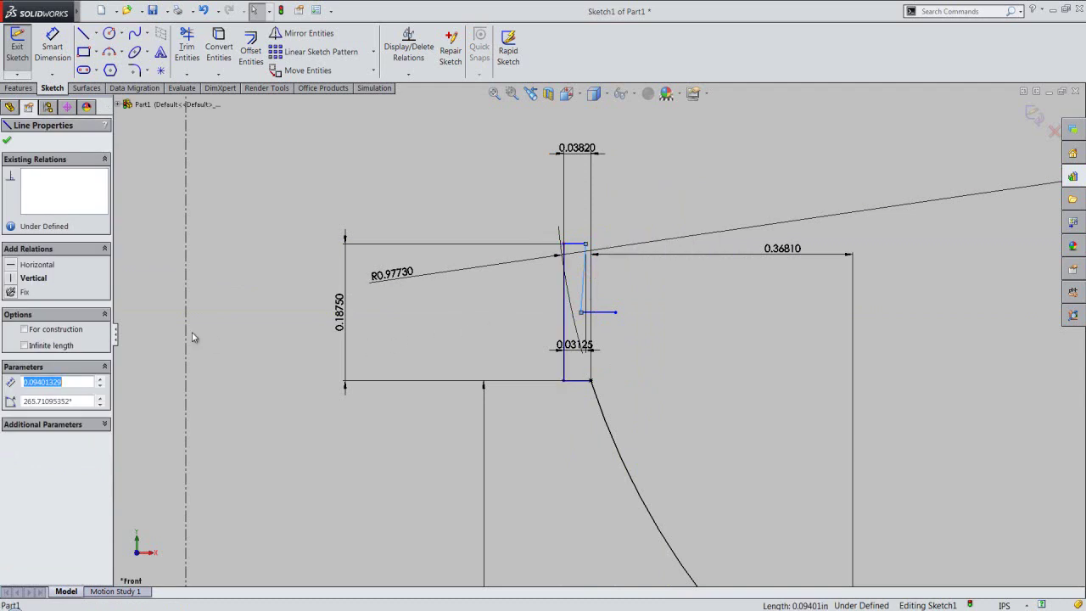
click(11, 280)
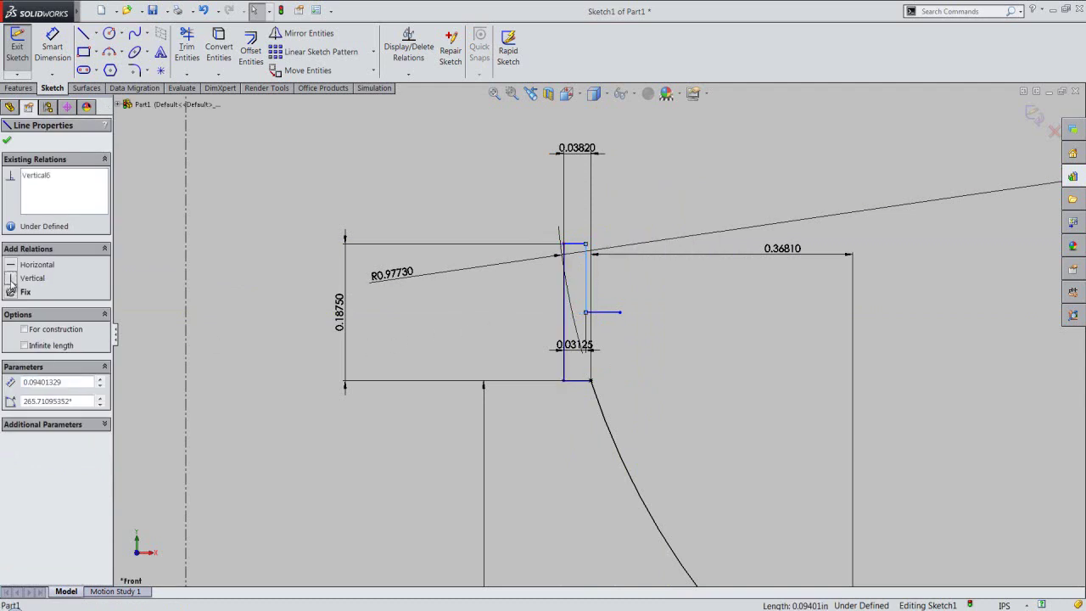
click(638, 297)
right_click(638, 297)
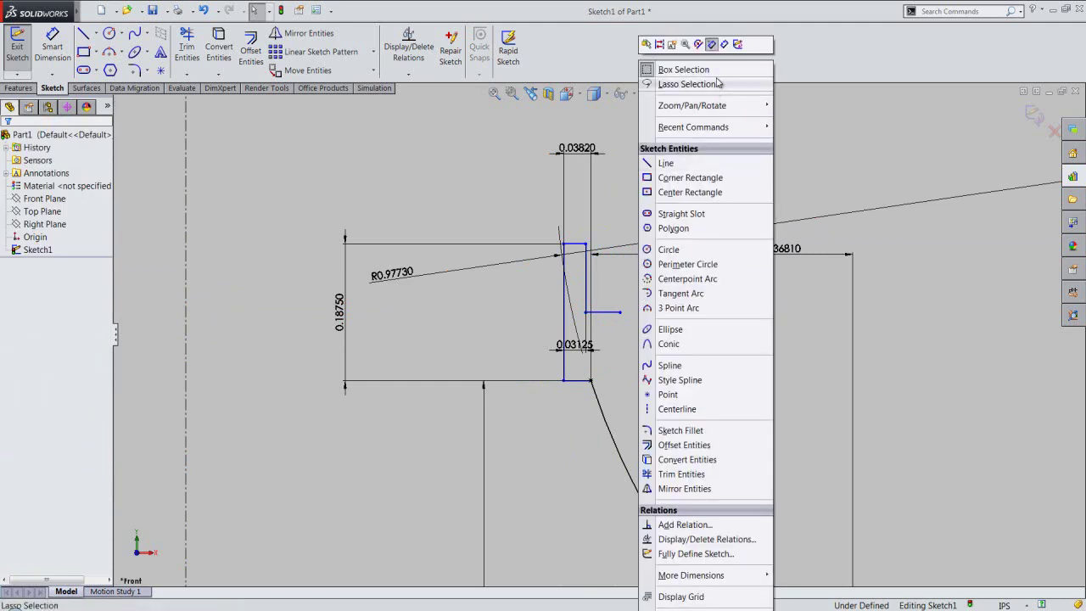
click(724, 44)
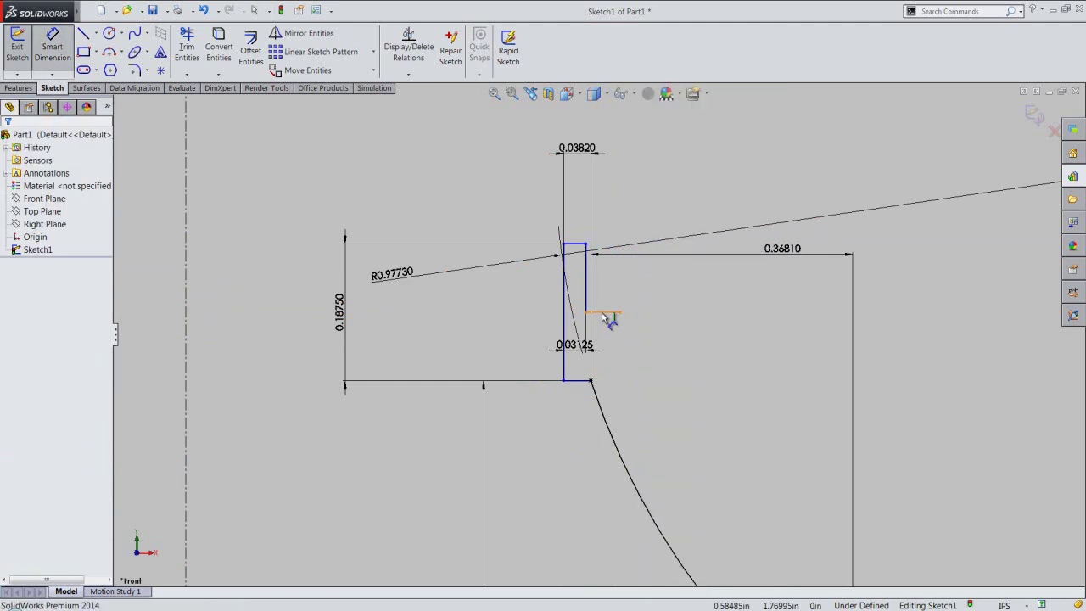
Dimension the short ledge 0.0625 in above the neck's base line.
click(603, 313)
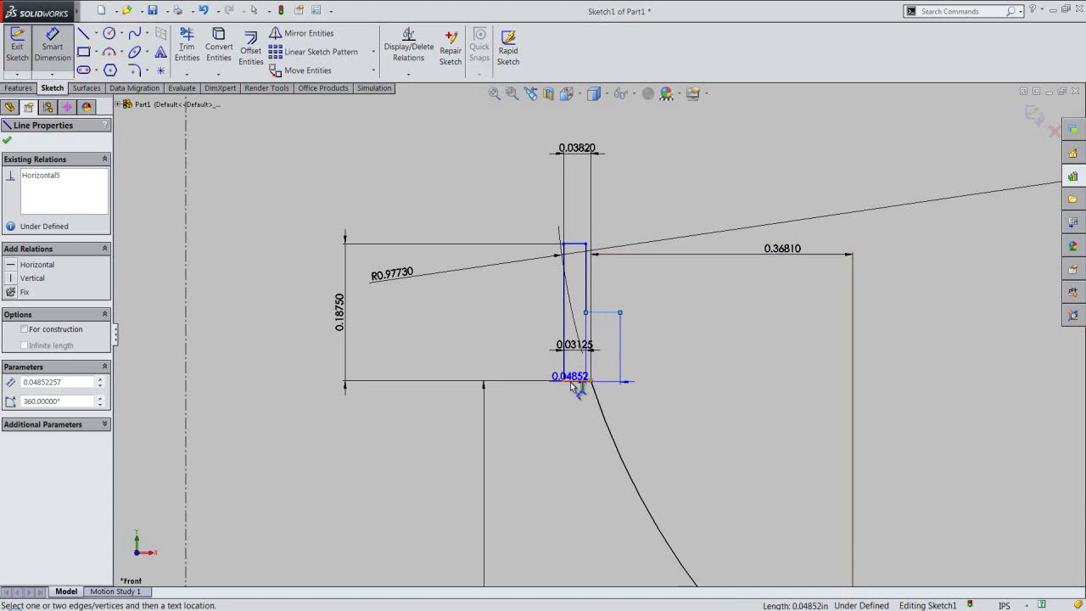
click(572, 381)
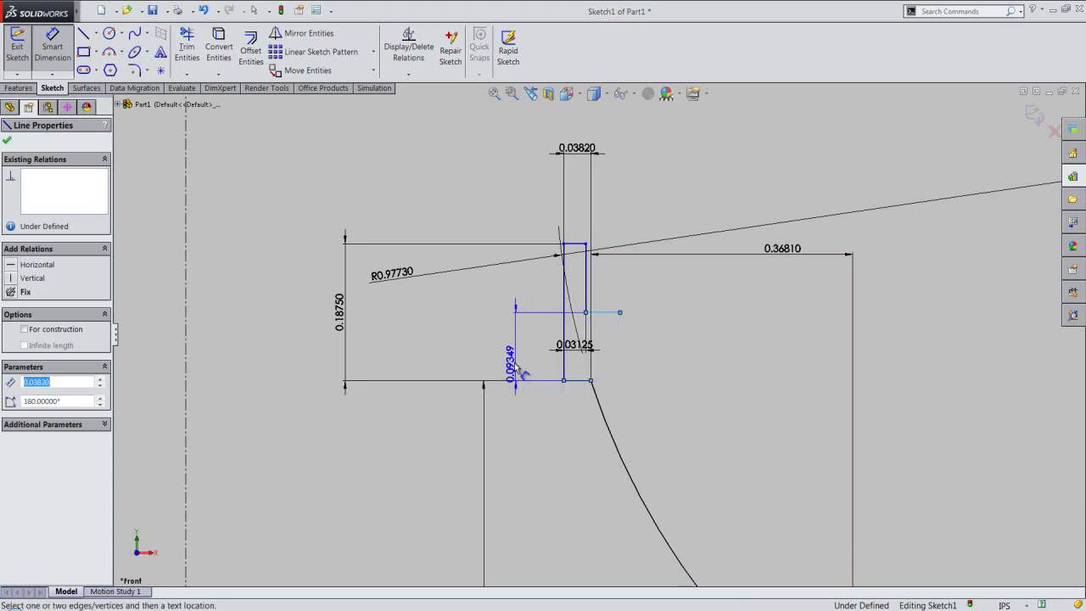
click(519, 363)
text(0625)
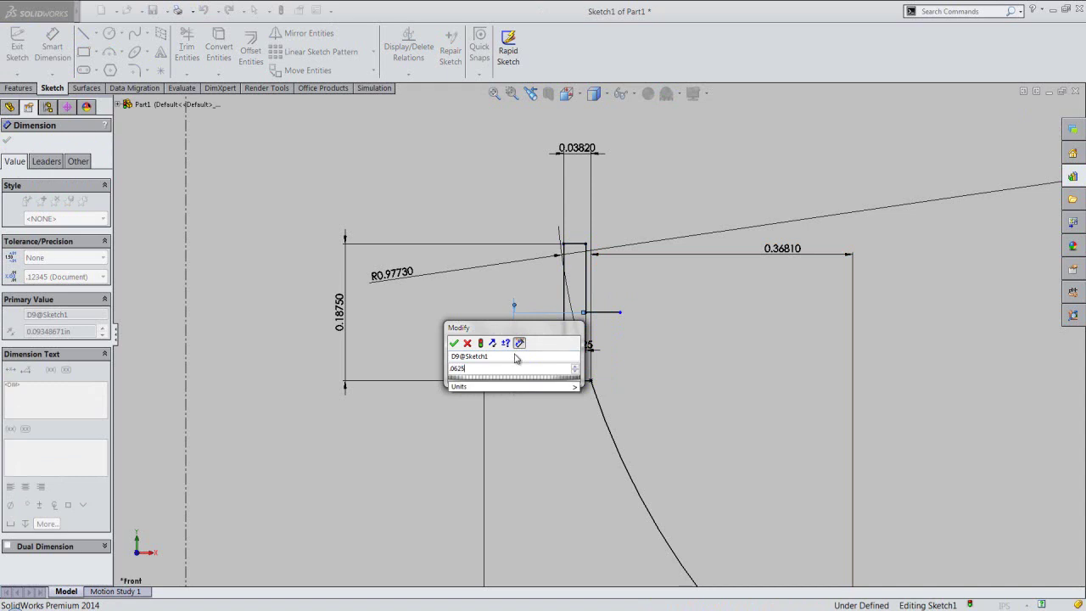
key(Return)
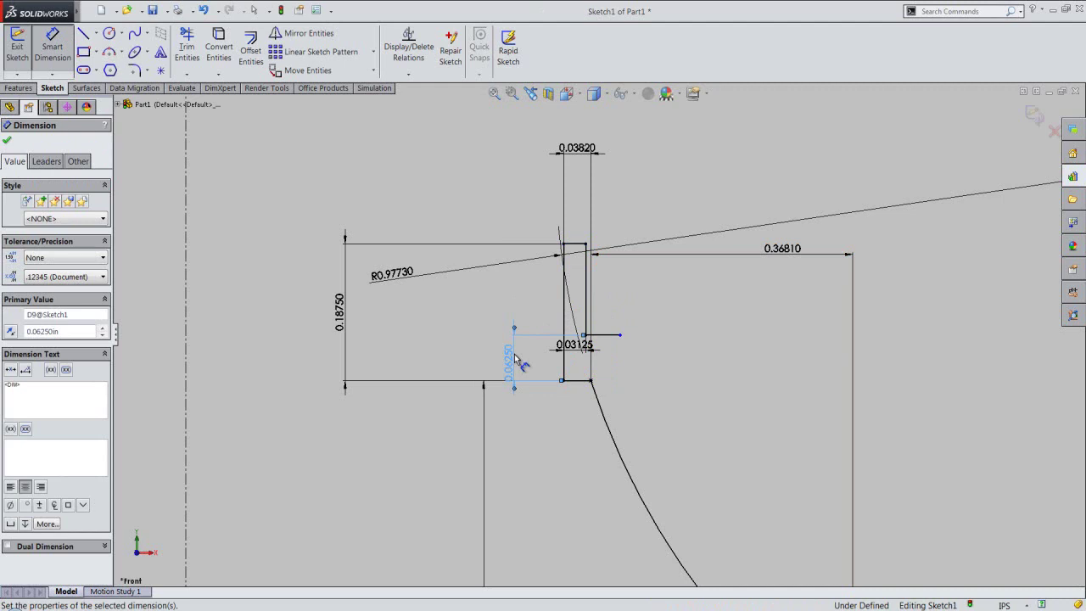
key(Escape)
Set the ledge length to 0.03125 in, fully defining Sketch1.
click(608, 336)
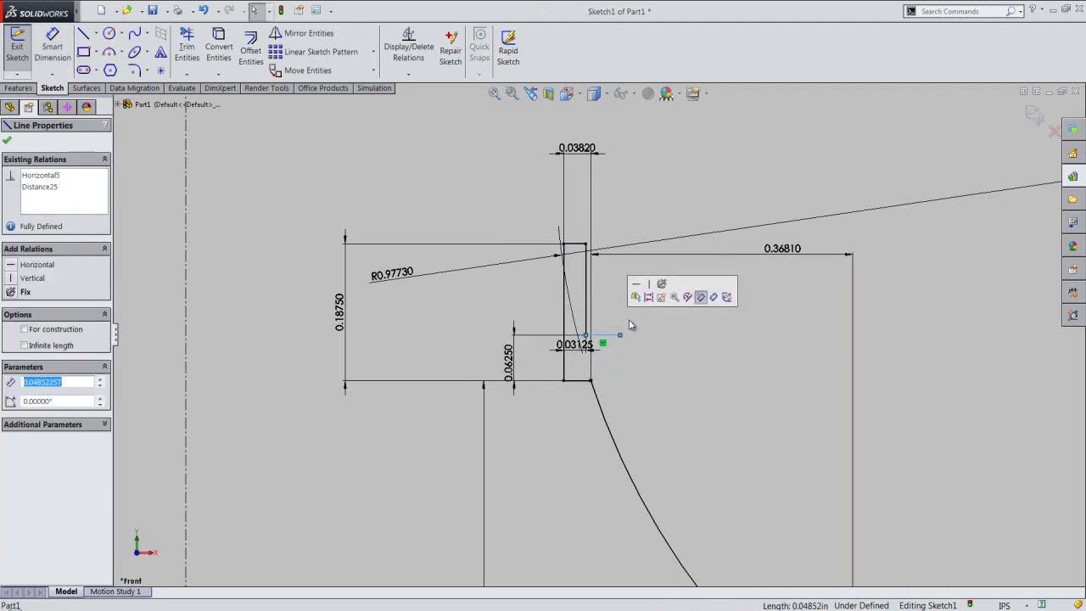
click(714, 297)
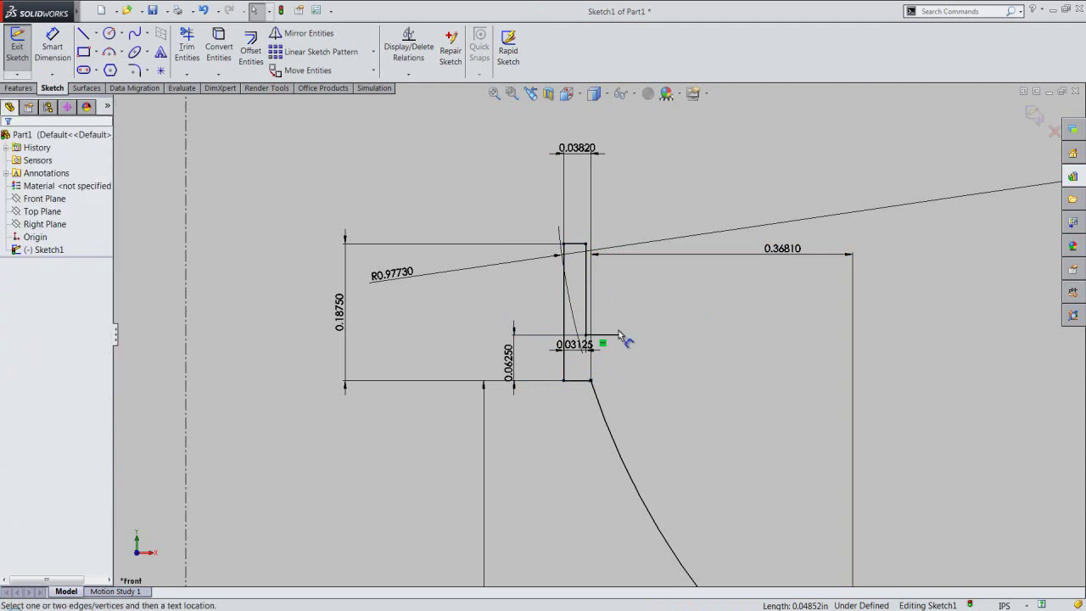
click(617, 336)
click(626, 312)
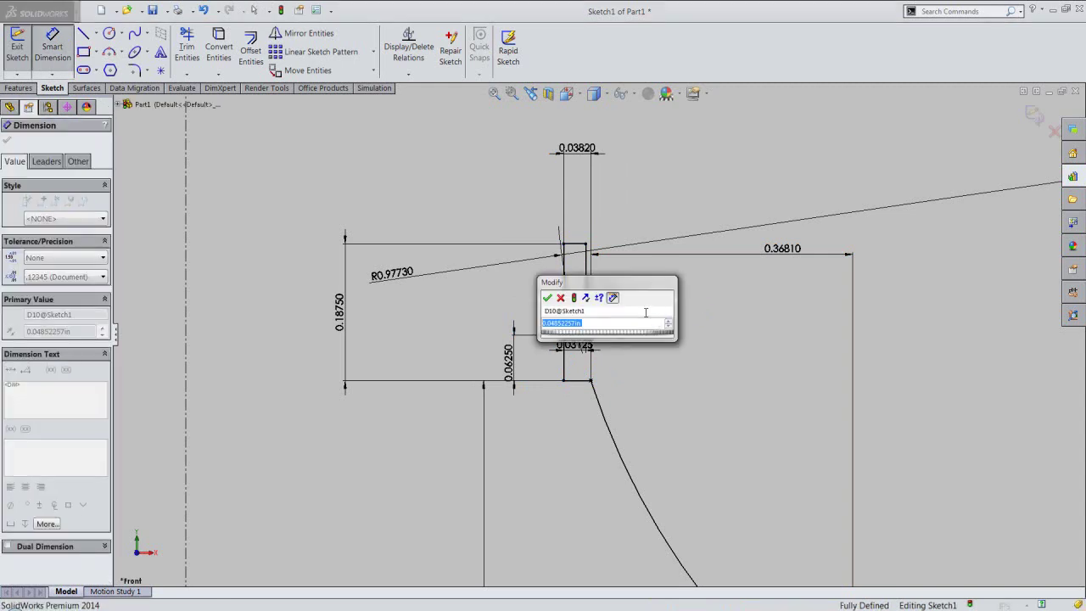
text(.03125)
key(Return)
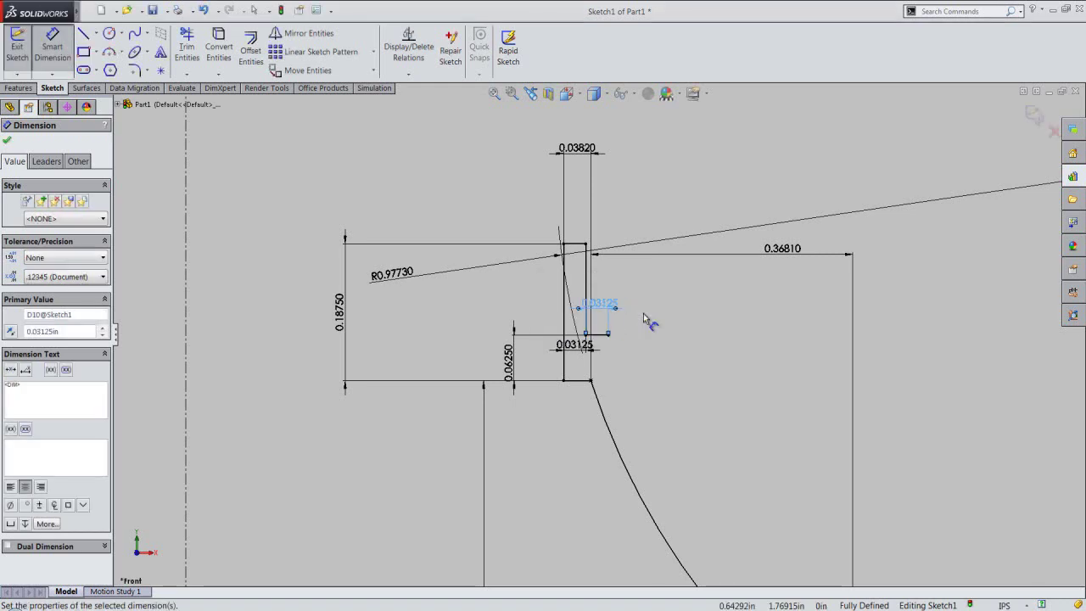
click(644, 314)
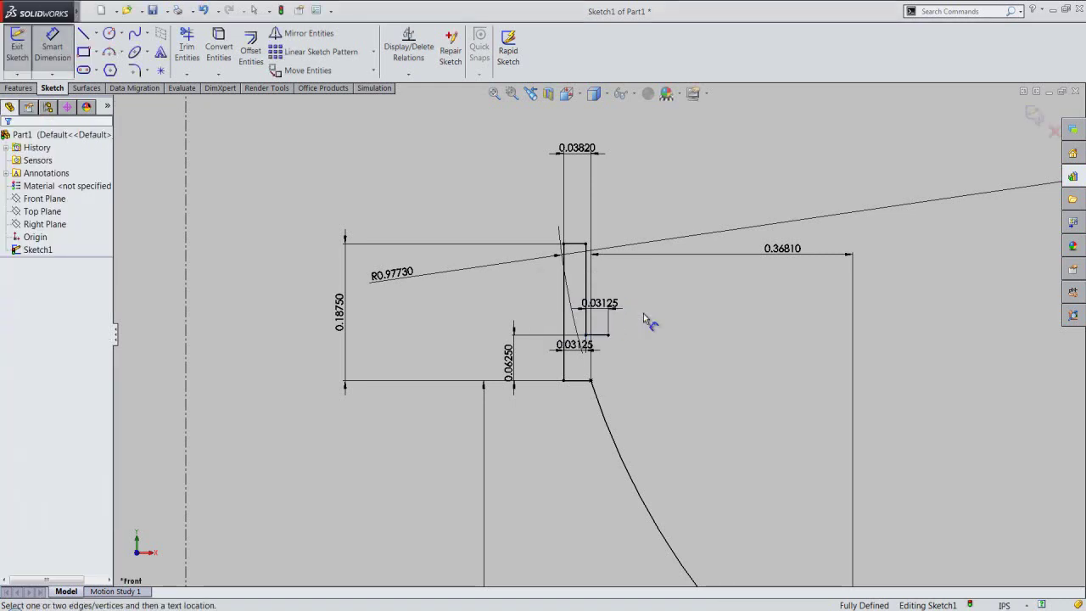
scroll(643, 314, up, 3)
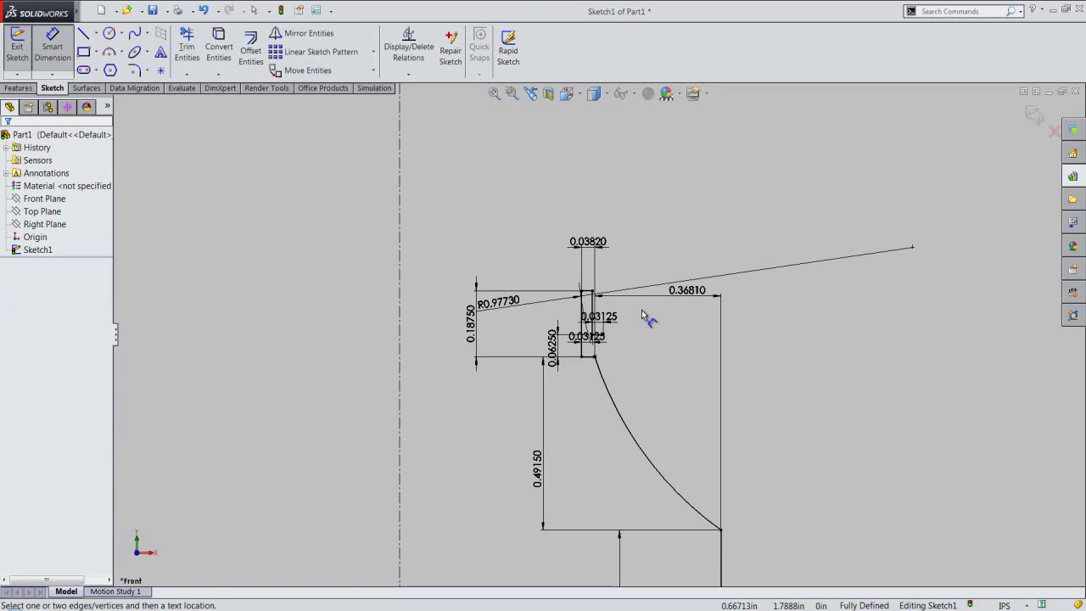
scroll(628, 345, down, 3)
Draw a short line slanting down to the right from the ledge's end.
right_click(628, 346)
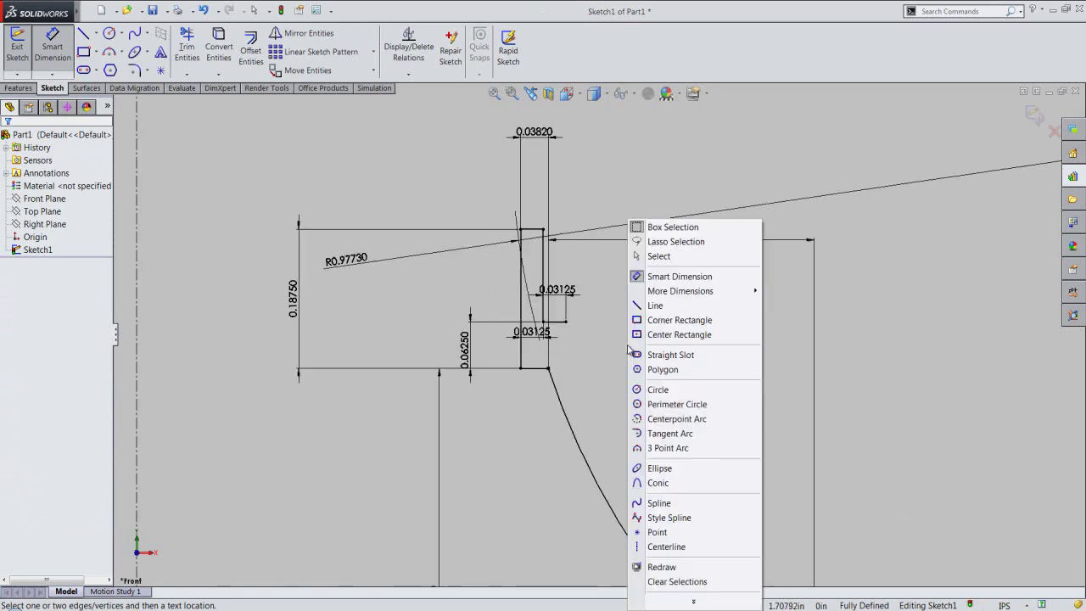
click(654, 306)
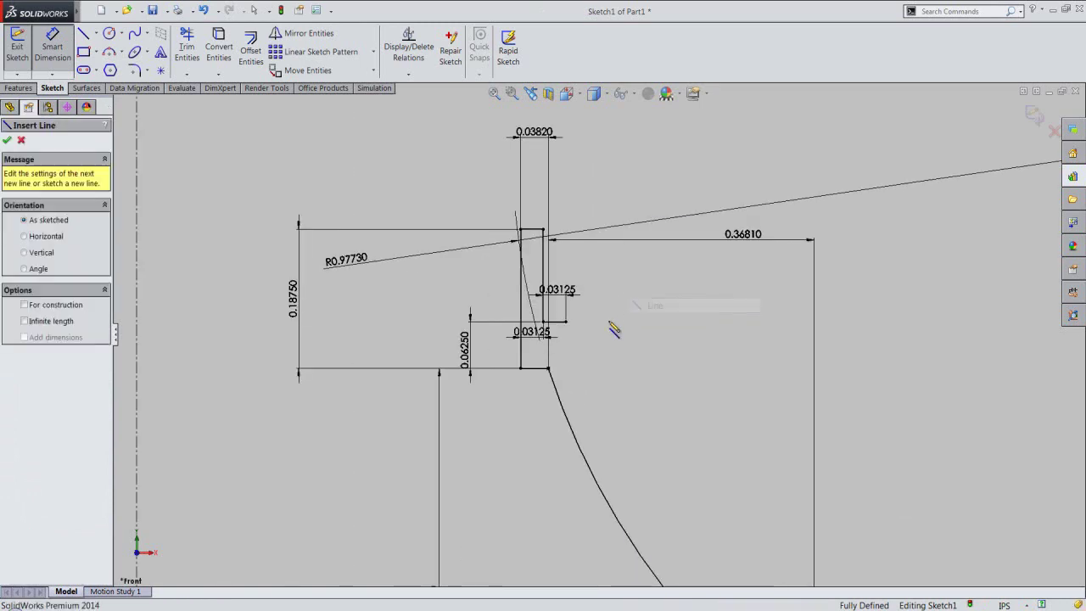
click(554, 322)
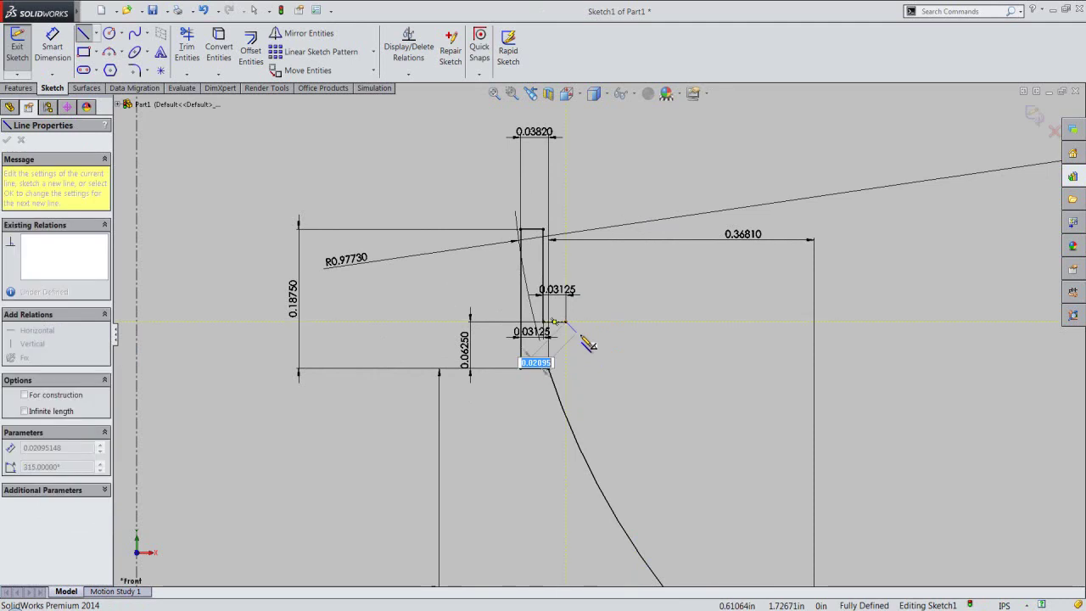
click(592, 349)
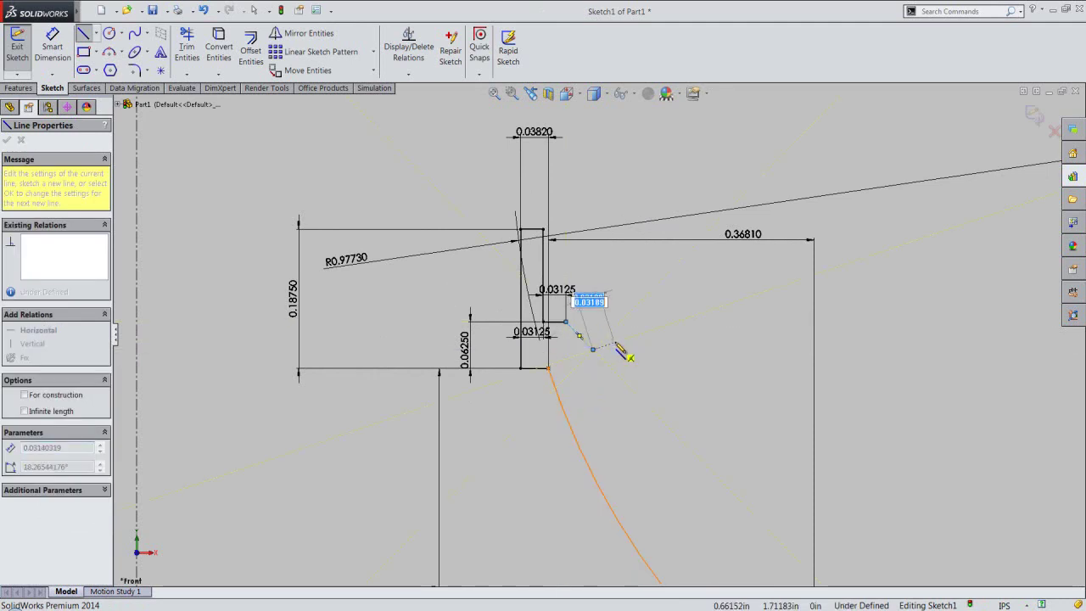
right_click(619, 347)
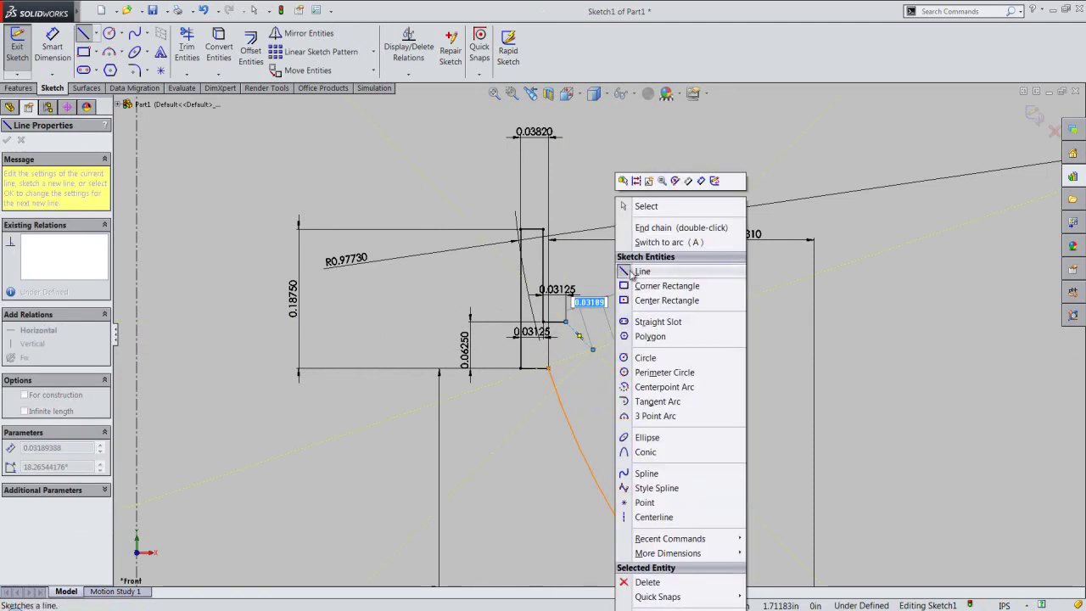
click(645, 206)
key(Escape)
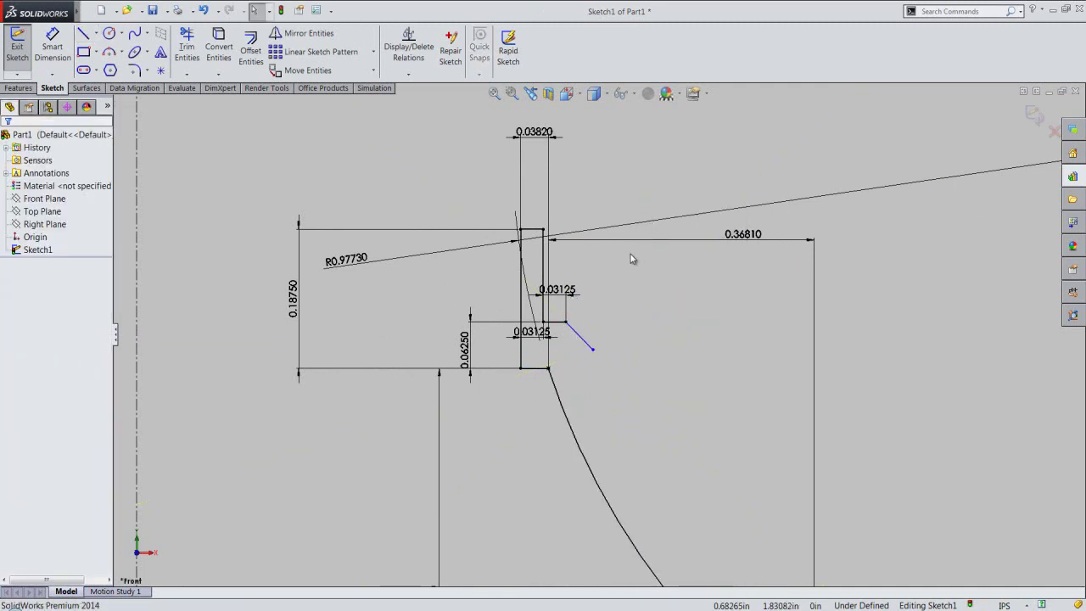
Dimension the angle between the slanted line and the ledge to 45°.
right_click(620, 276)
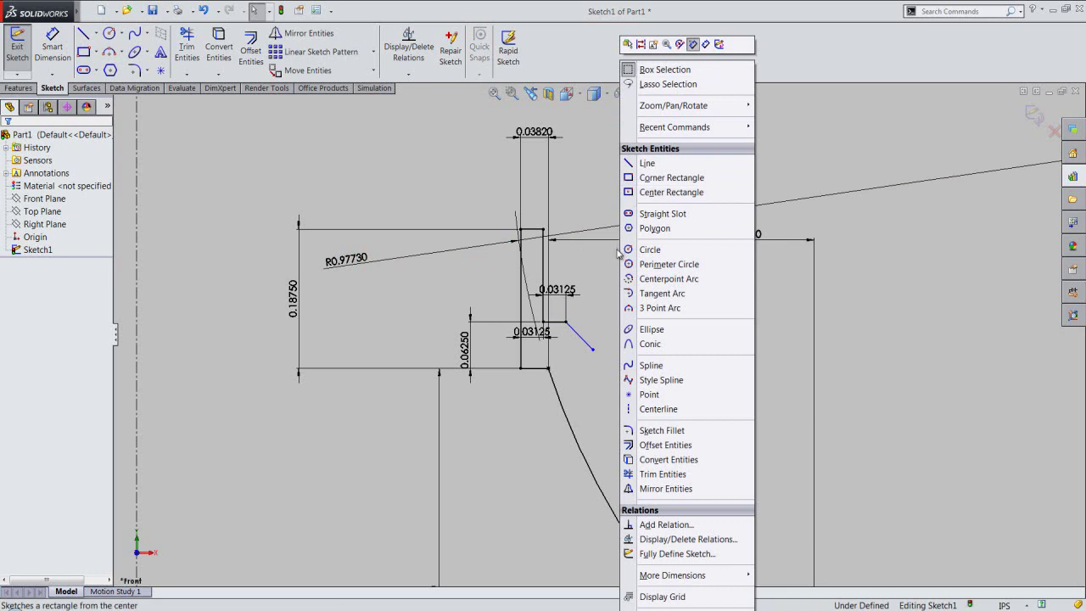
click(693, 44)
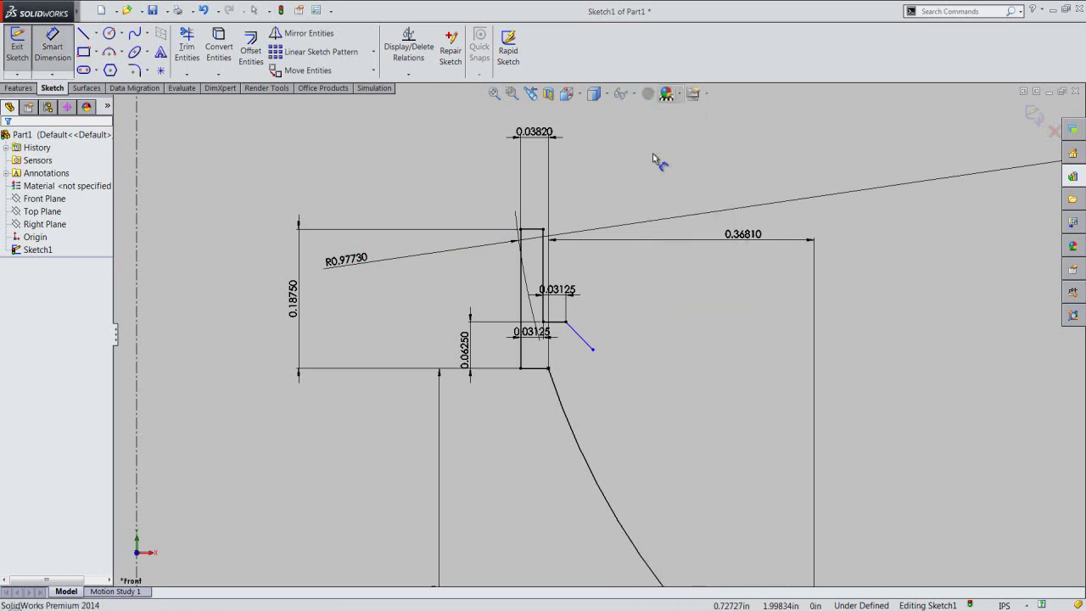
click(558, 322)
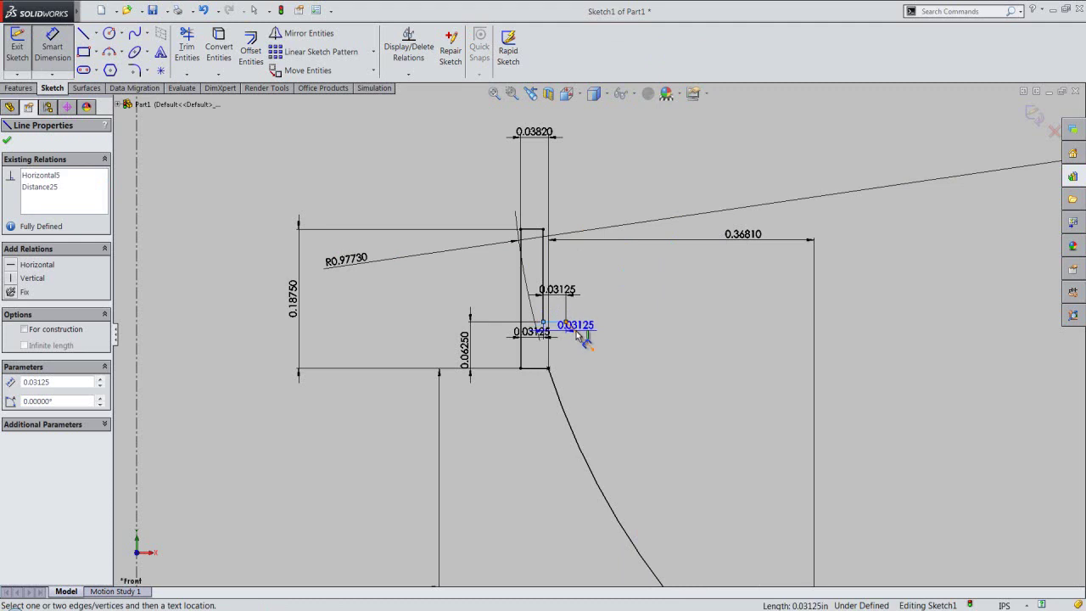
click(582, 333)
click(606, 334)
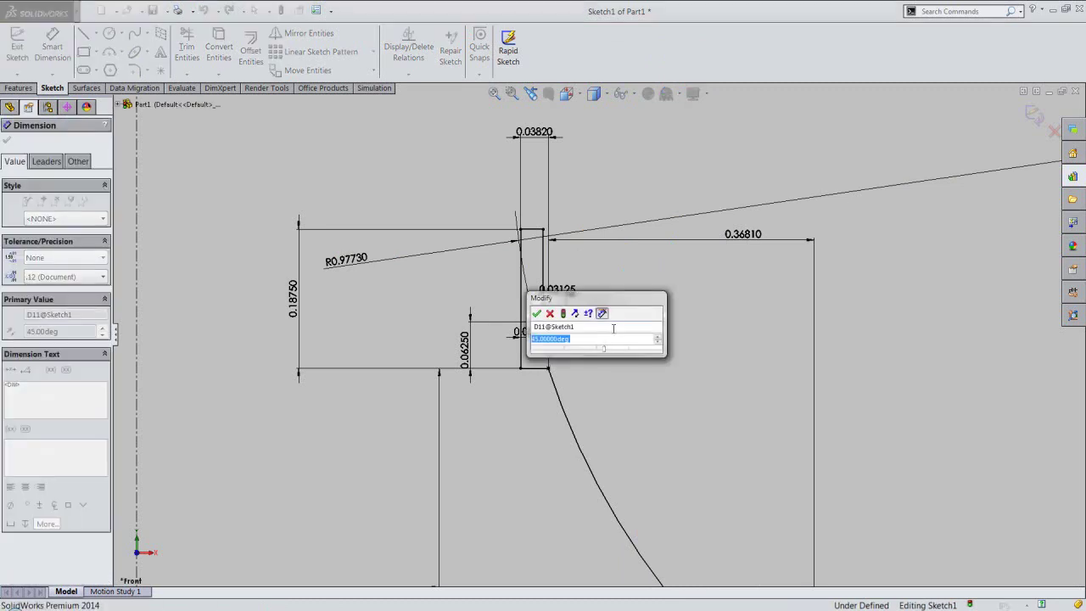
click(538, 313)
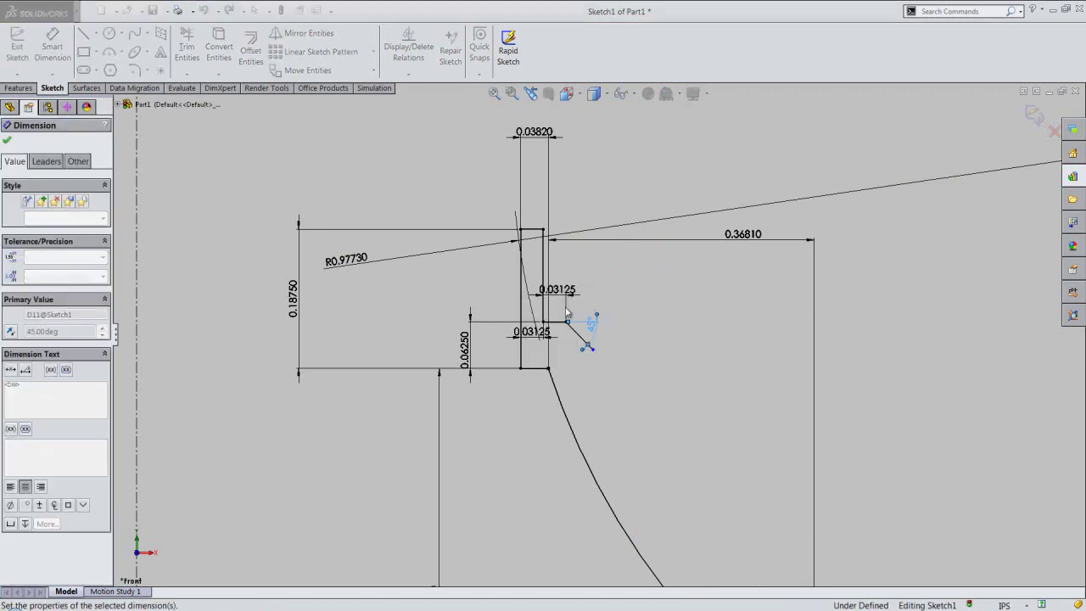
right_click(622, 306)
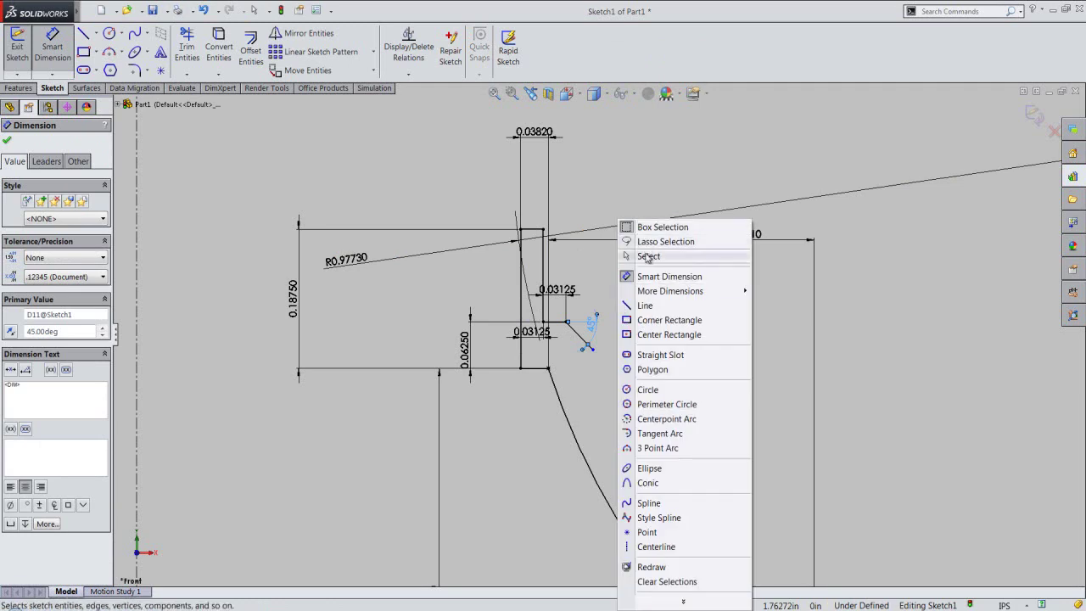
click(648, 256)
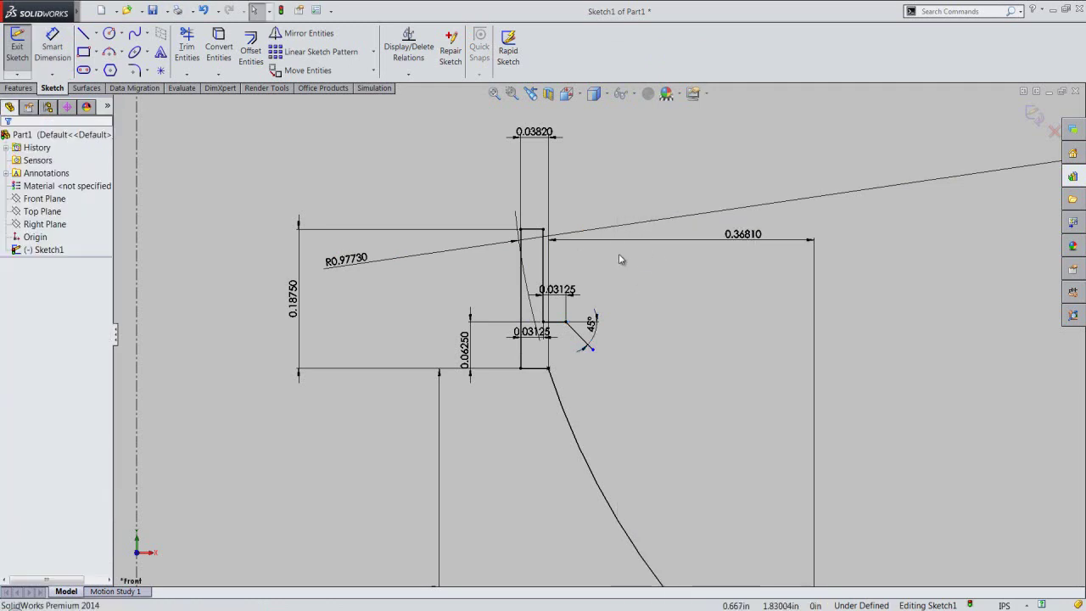
Offset the vertical side line and shoulder arc by 0.0625 in, with Select chain off.
scroll(622, 259, up, 2)
scroll(622, 260, up, 2)
scroll(662, 340, up, 2)
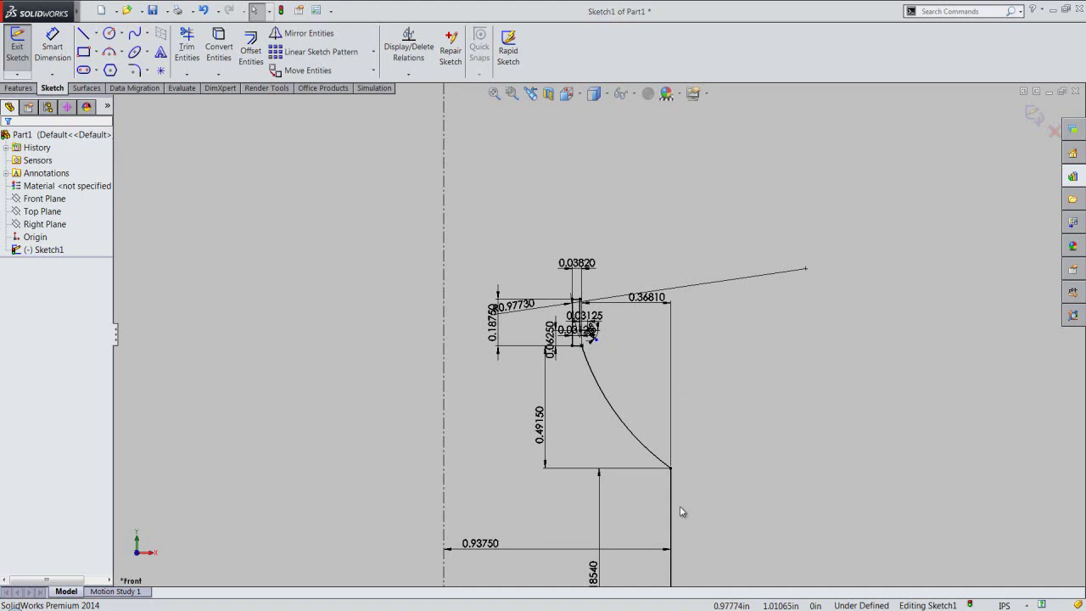
scroll(681, 513, up, 1)
scroll(670, 509, up, 1)
scroll(637, 491, up, 2)
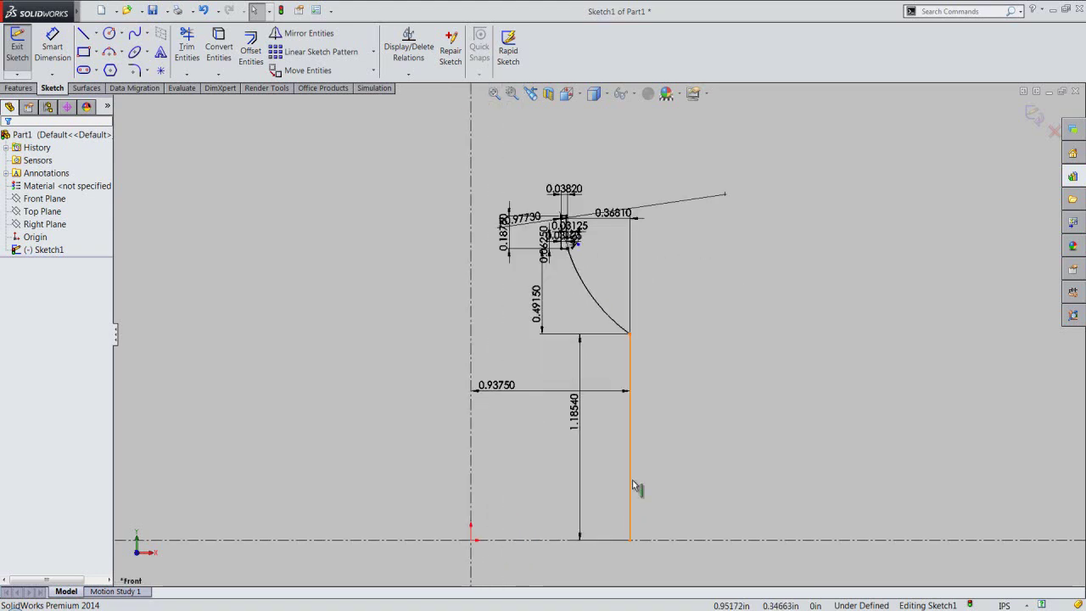
click(632, 484)
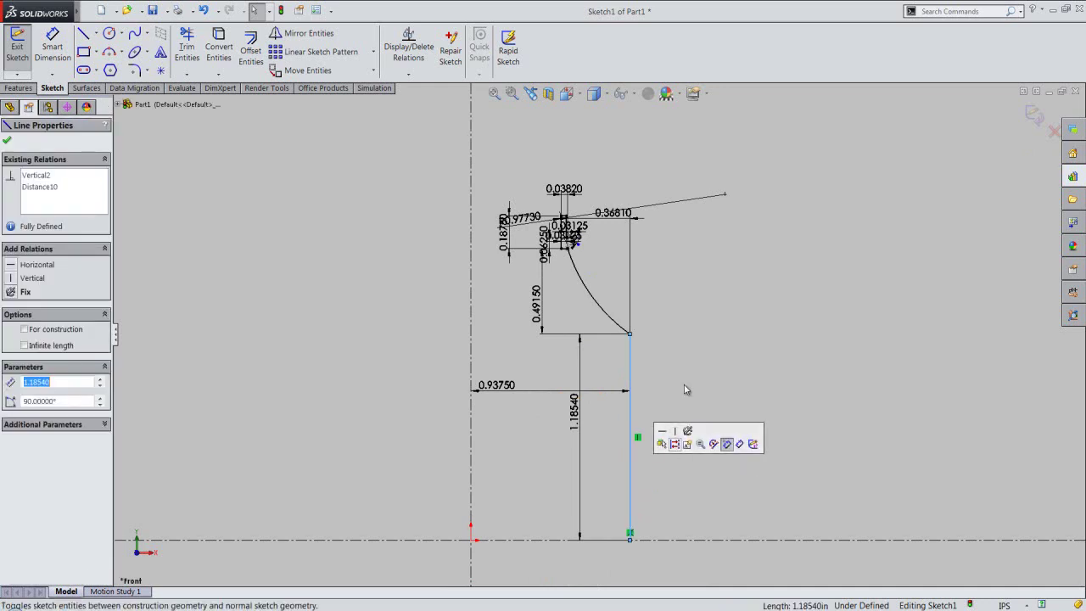
ctrl+click(613, 318)
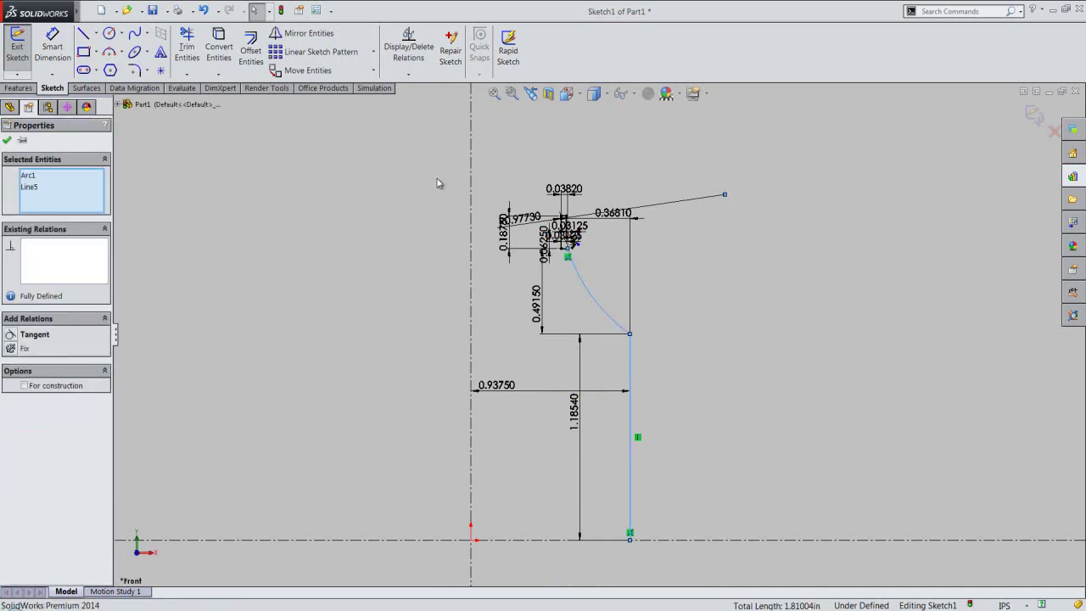
click(249, 59)
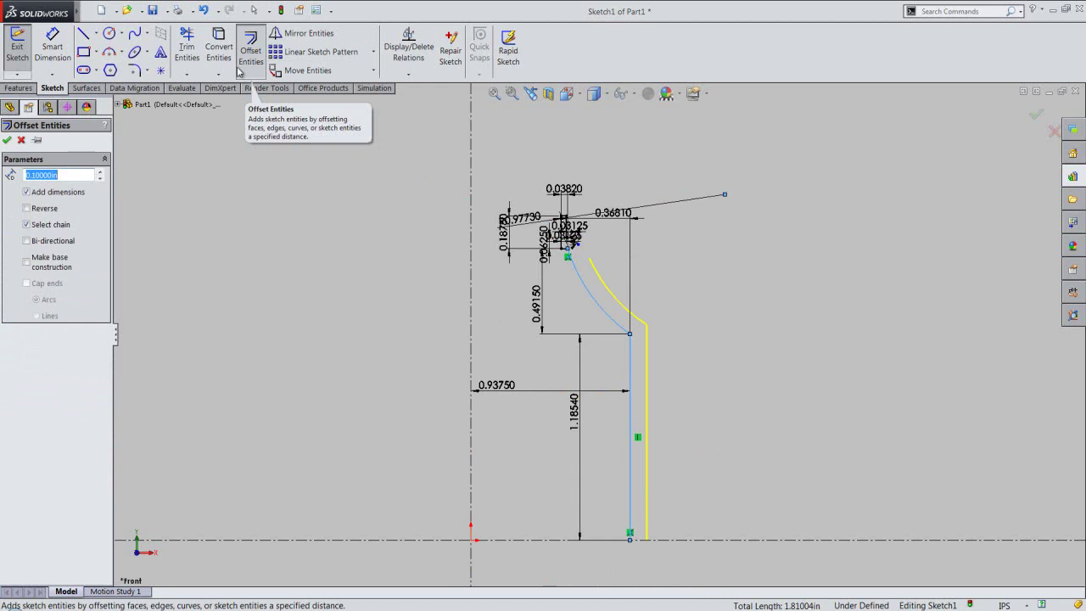
click(26, 225)
text(.0625)
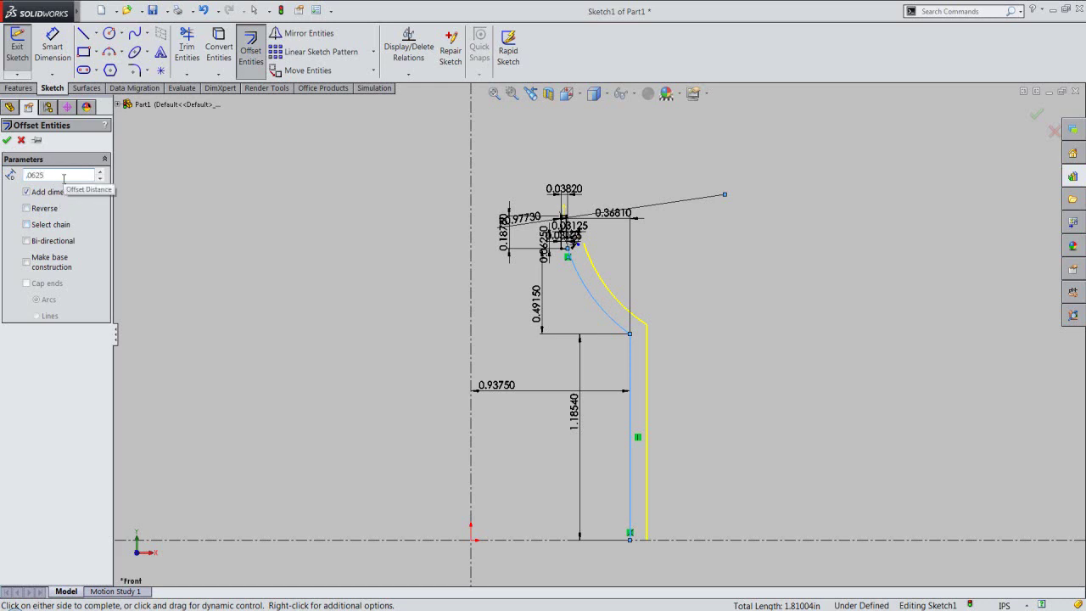
key(Return)
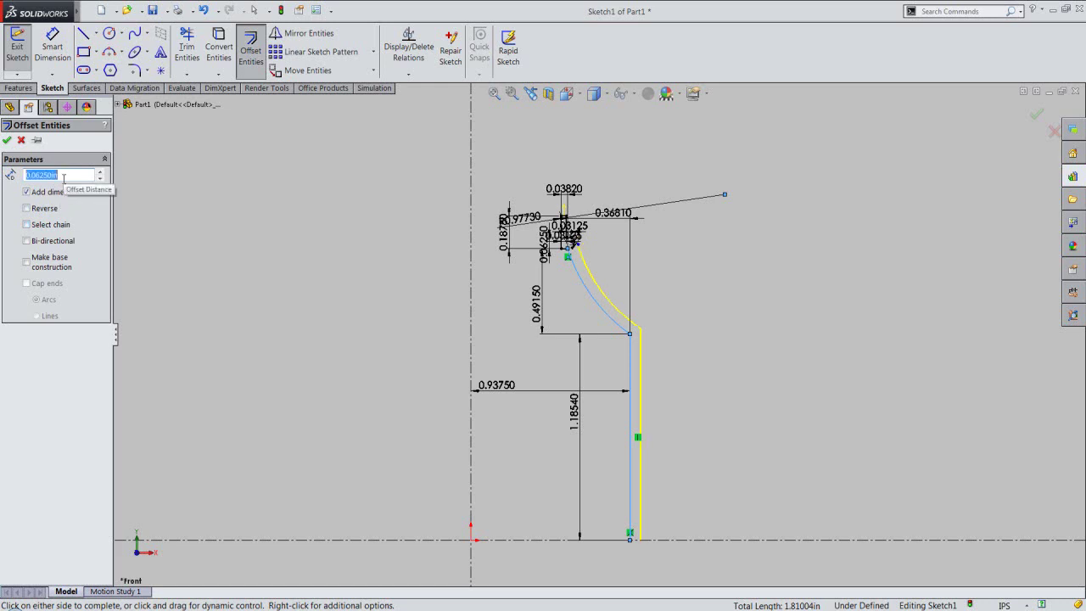
click(7, 139)
scroll(639, 309, down, 2)
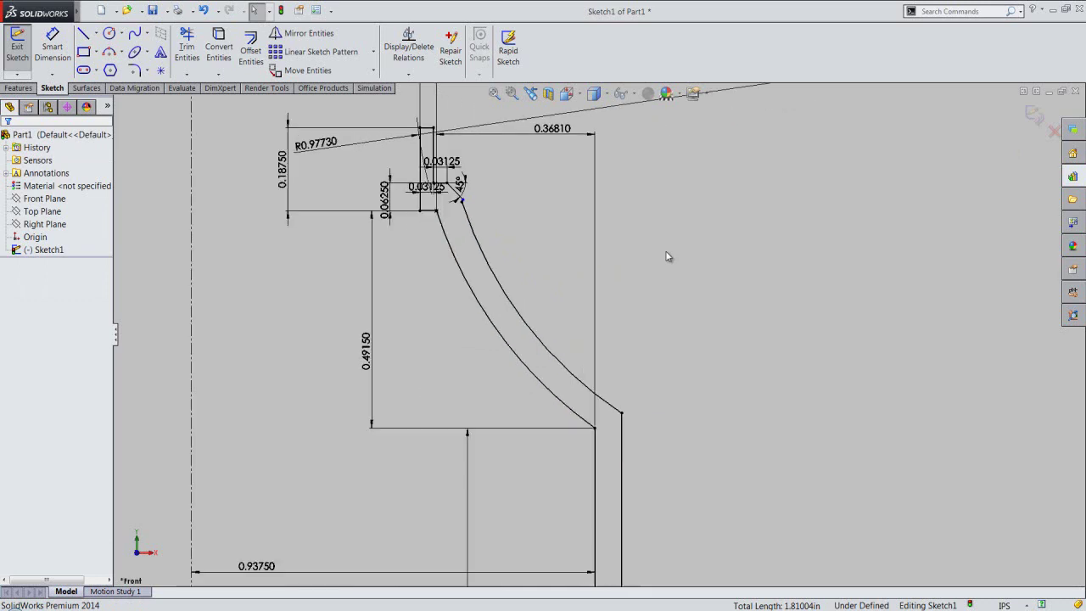
Pull the outer offset line's lower end up and dimension its length to 1 in.
scroll(668, 257, up, 1)
scroll(635, 377, up, 2)
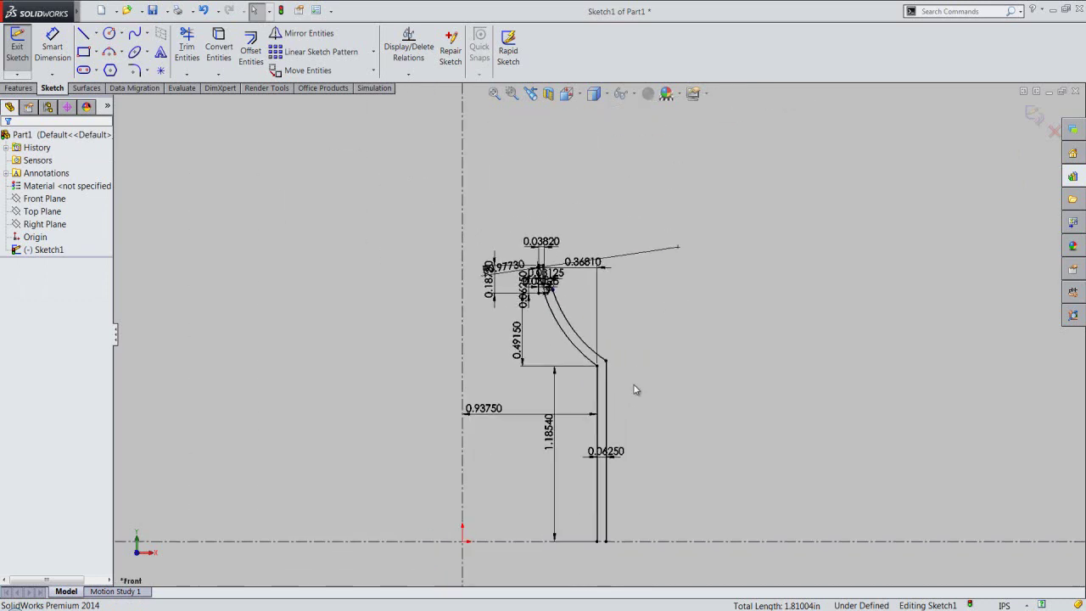
scroll(599, 561, down, 2)
scroll(600, 551, down, 1)
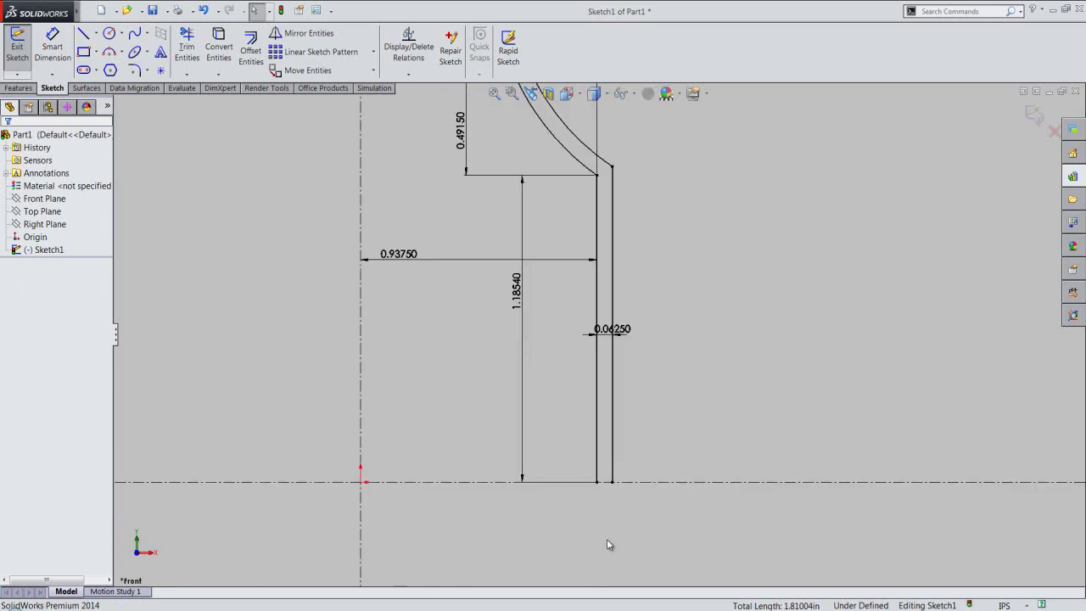
drag(613, 485, 613, 414)
click(699, 378)
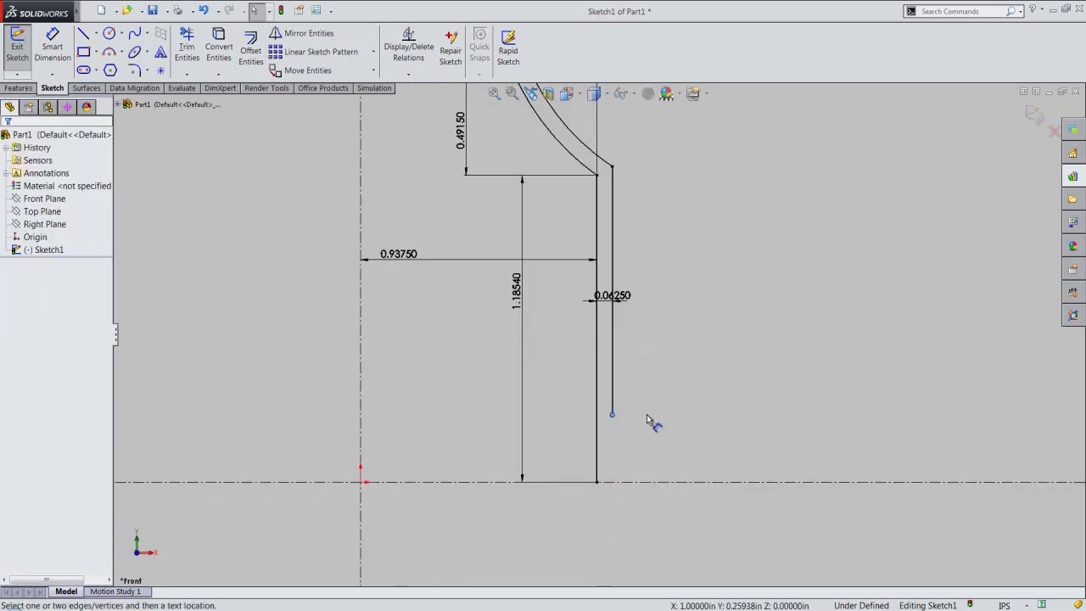
click(615, 349)
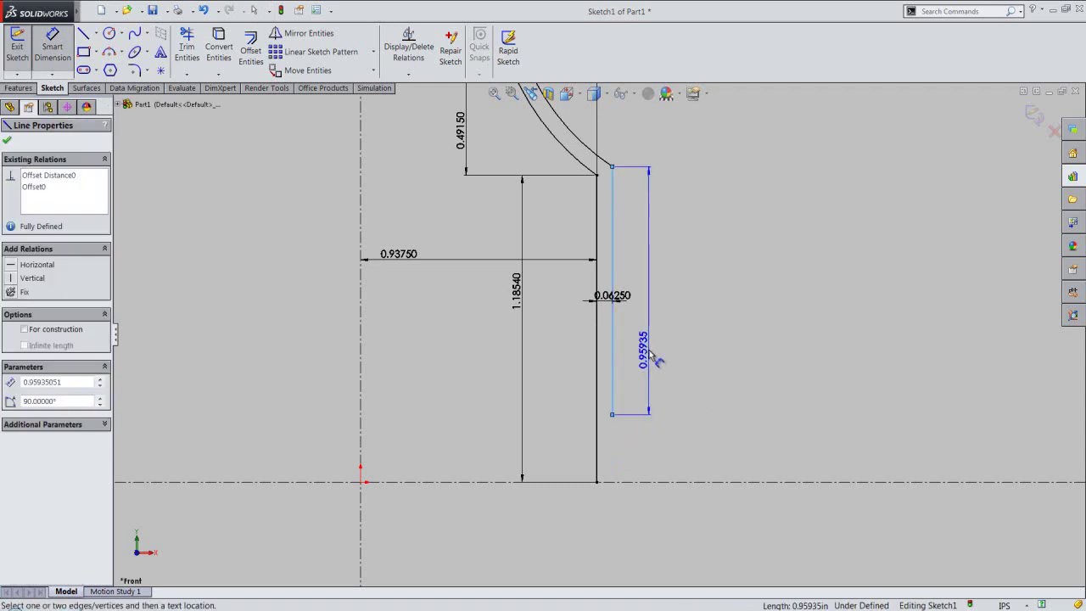
click(650, 356)
text(1)
key(Return)
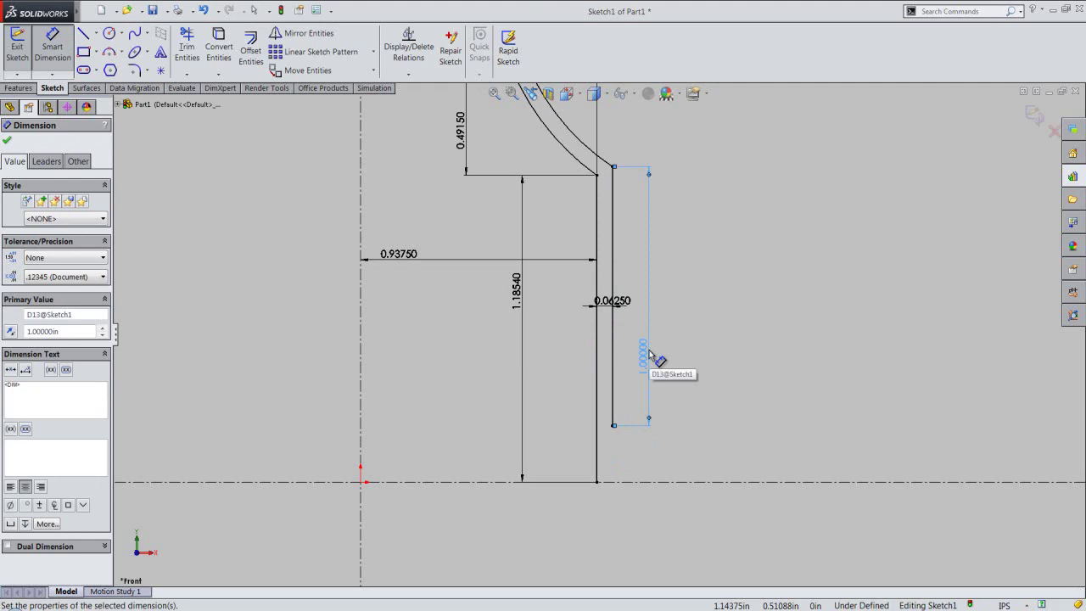
Draw the 0.03125 in base step closing the wall bottom up to the offset line.
right_click(686, 398)
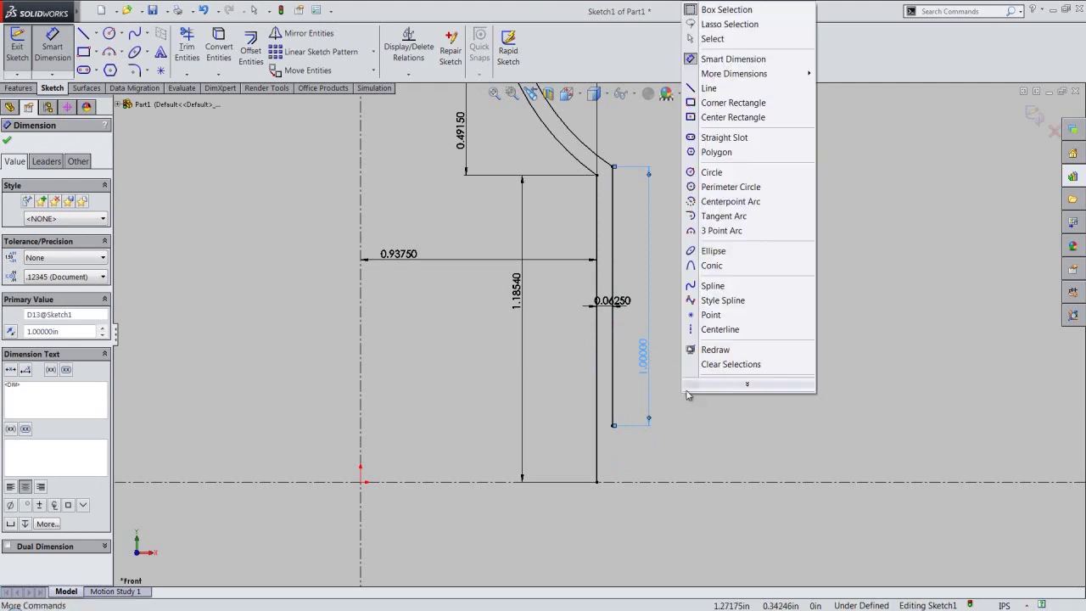
click(710, 88)
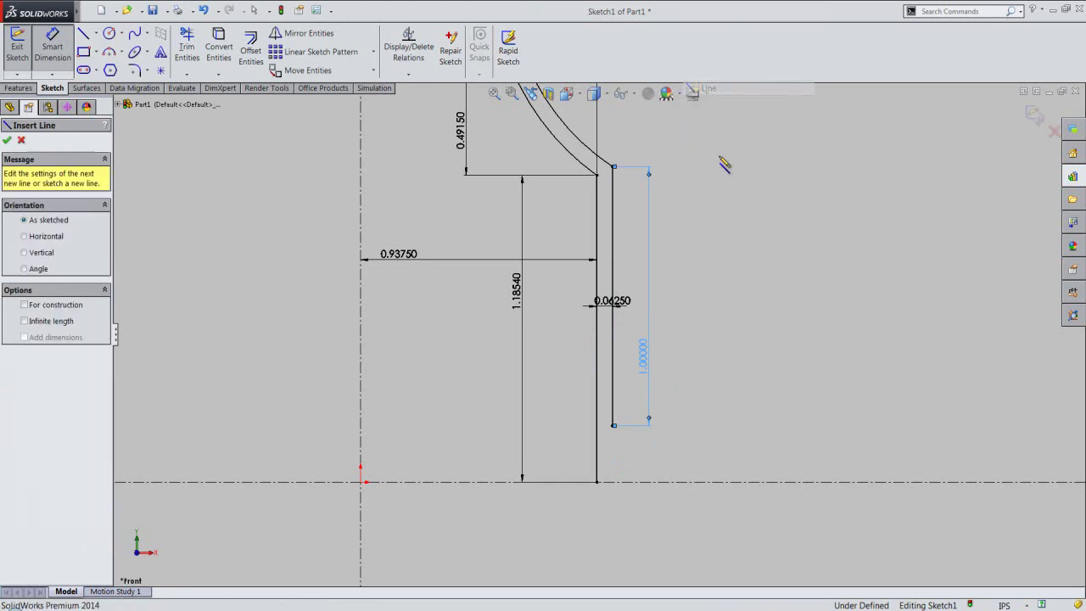
click(596, 482)
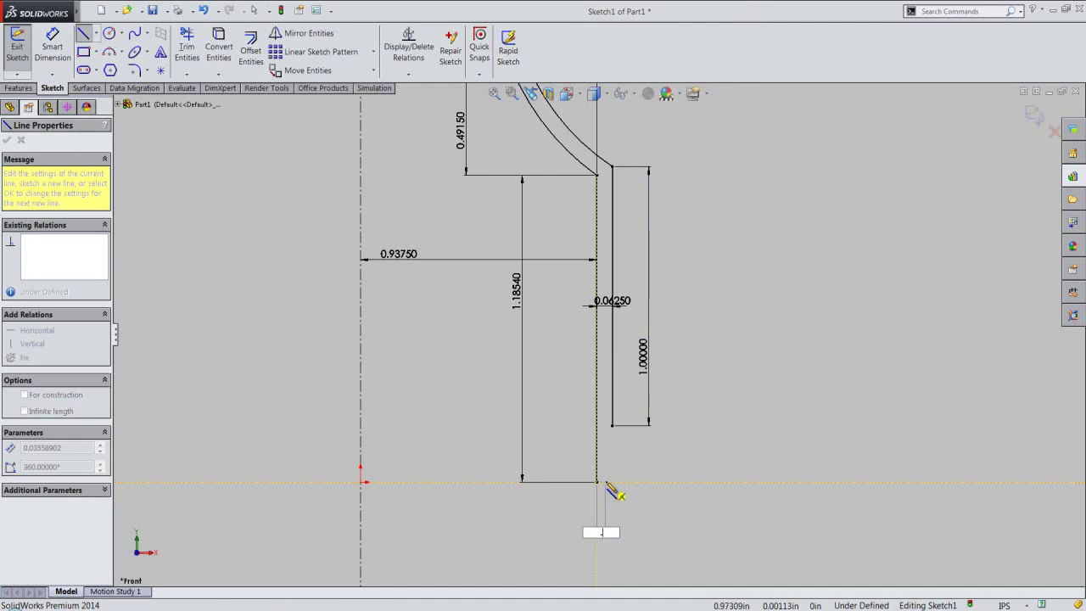
text(.03125)
click(604, 481)
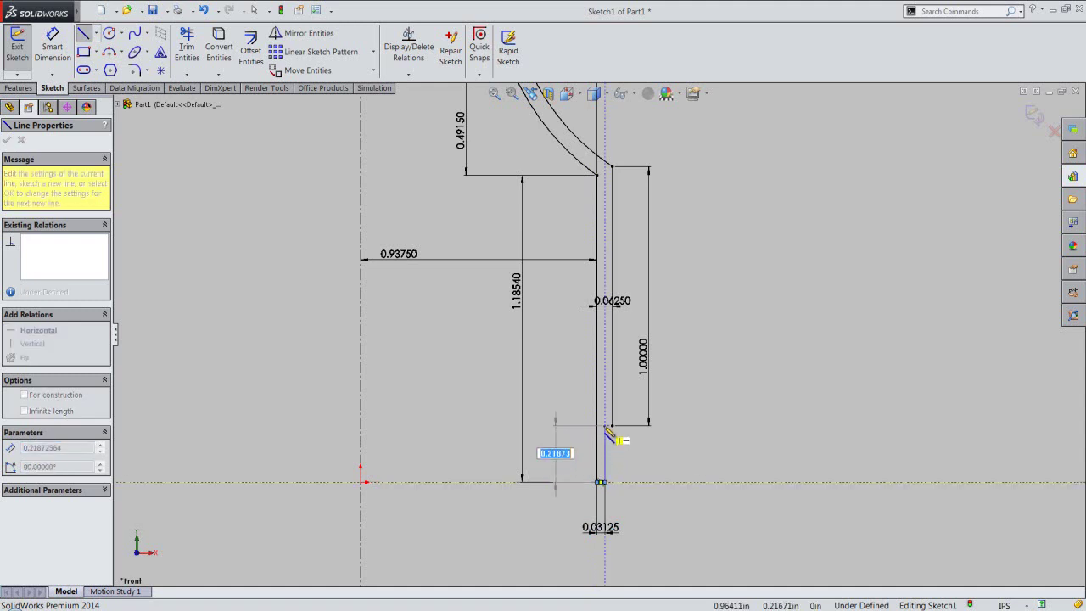
click(605, 426)
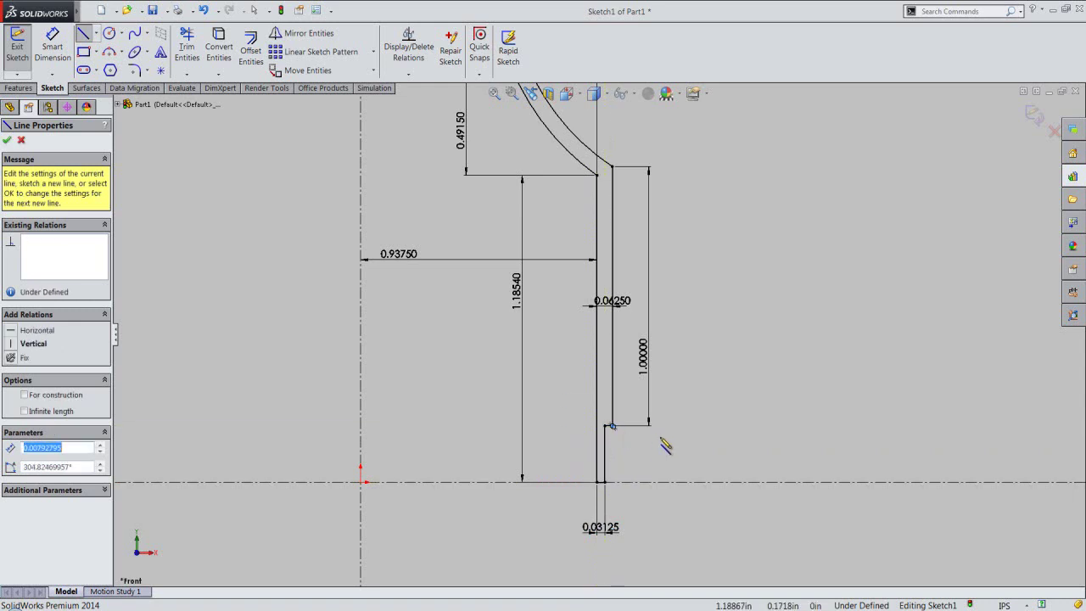
right_click(661, 443)
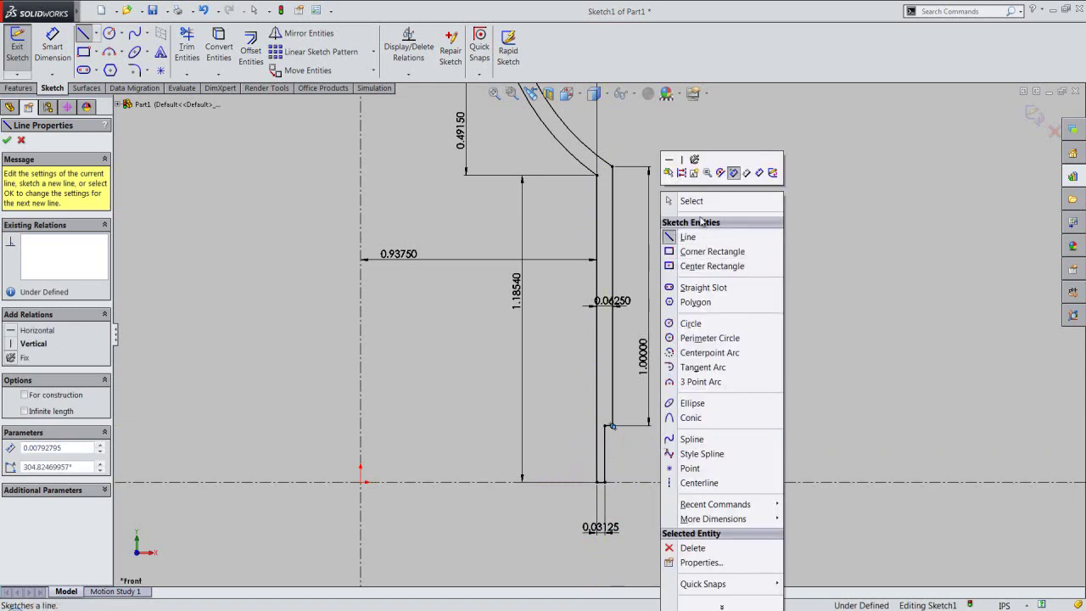
click(679, 201)
scroll(635, 437, up, 3)
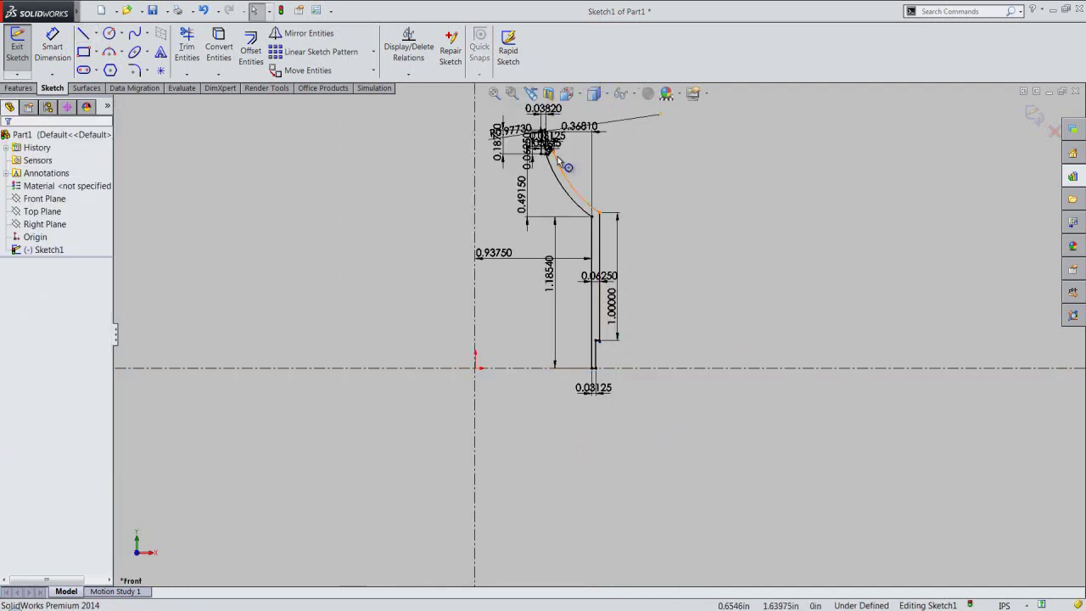
Try Extend and Trim Entities at the neck, then undo the last change with Ctrl+Z.
scroll(573, 181, down, 2)
scroll(573, 181, down, 2)
scroll(580, 216, down, 1)
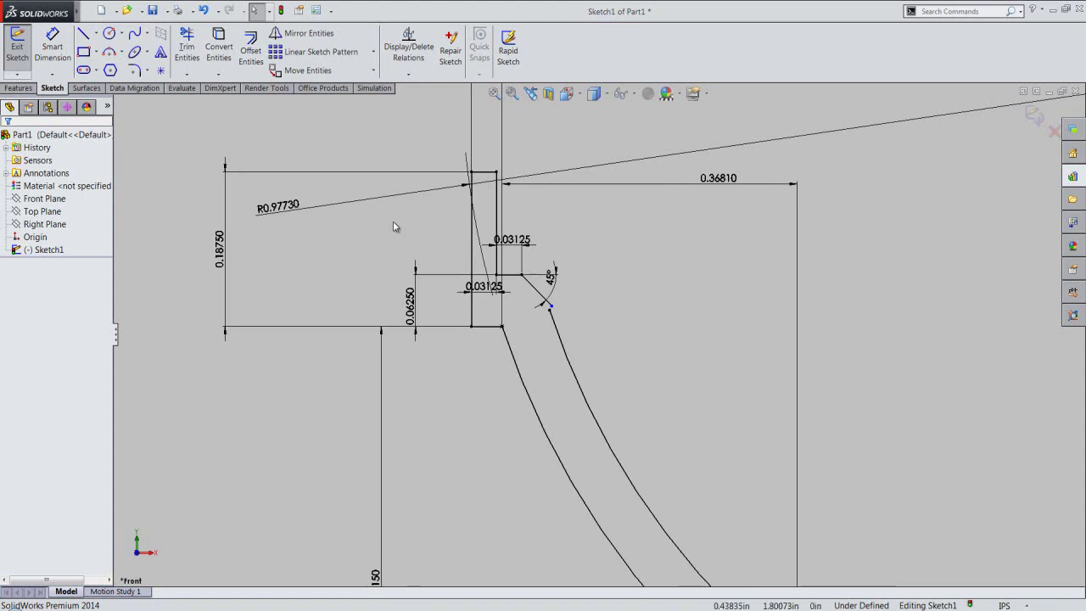
click(184, 75)
click(184, 75)
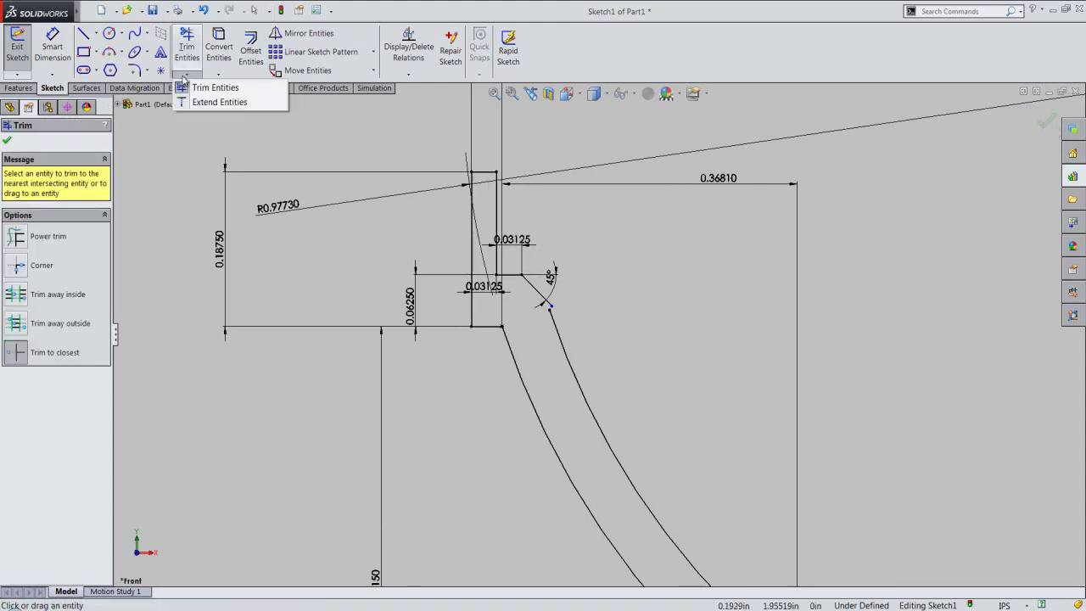
click(205, 102)
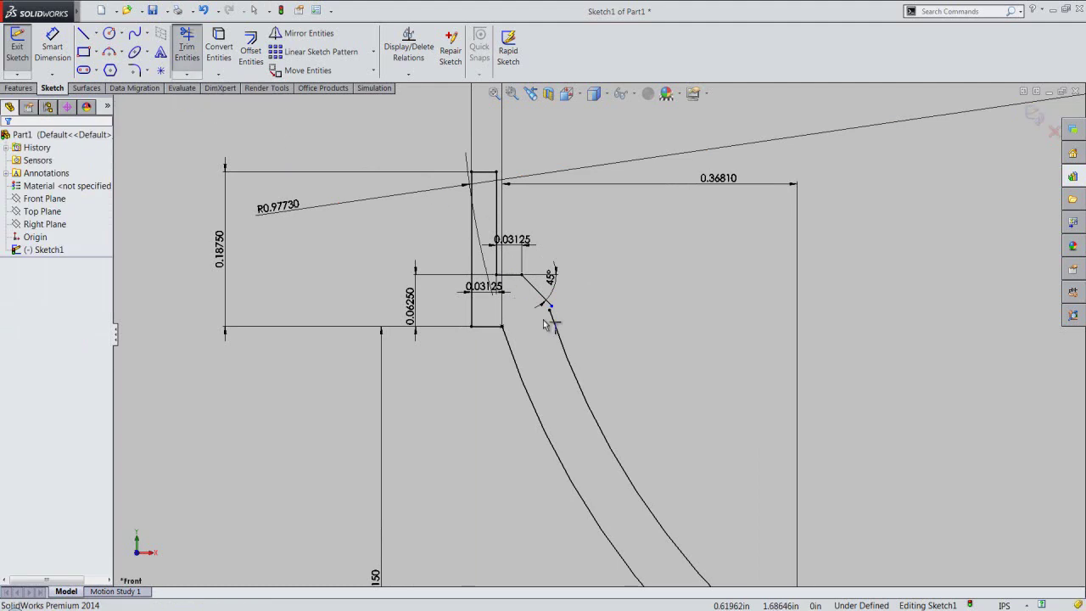
right_click(600, 320)
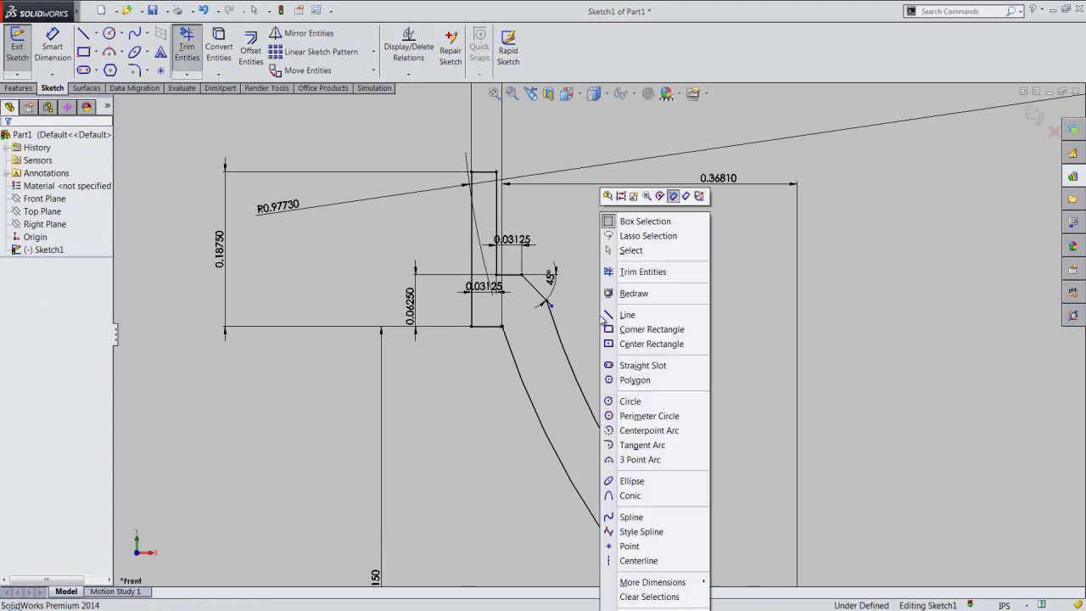
click(635, 277)
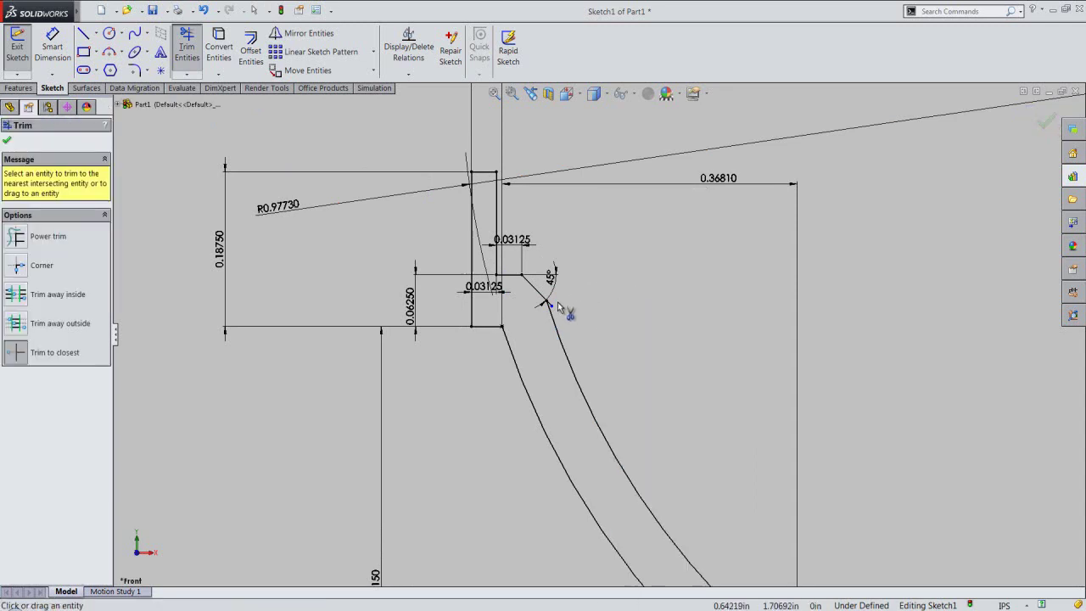
right_click(602, 315)
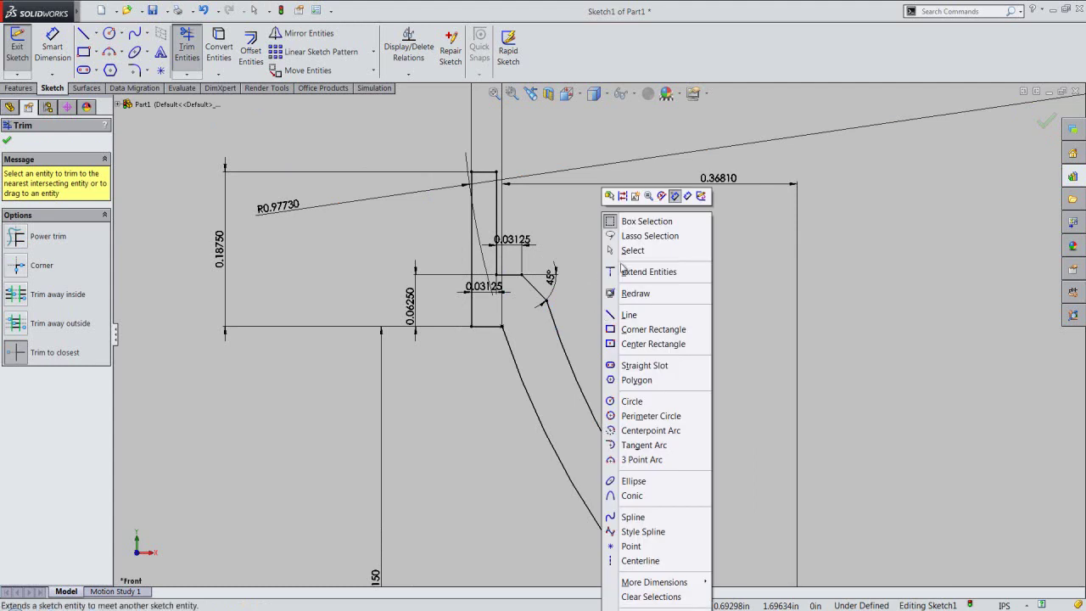
click(633, 251)
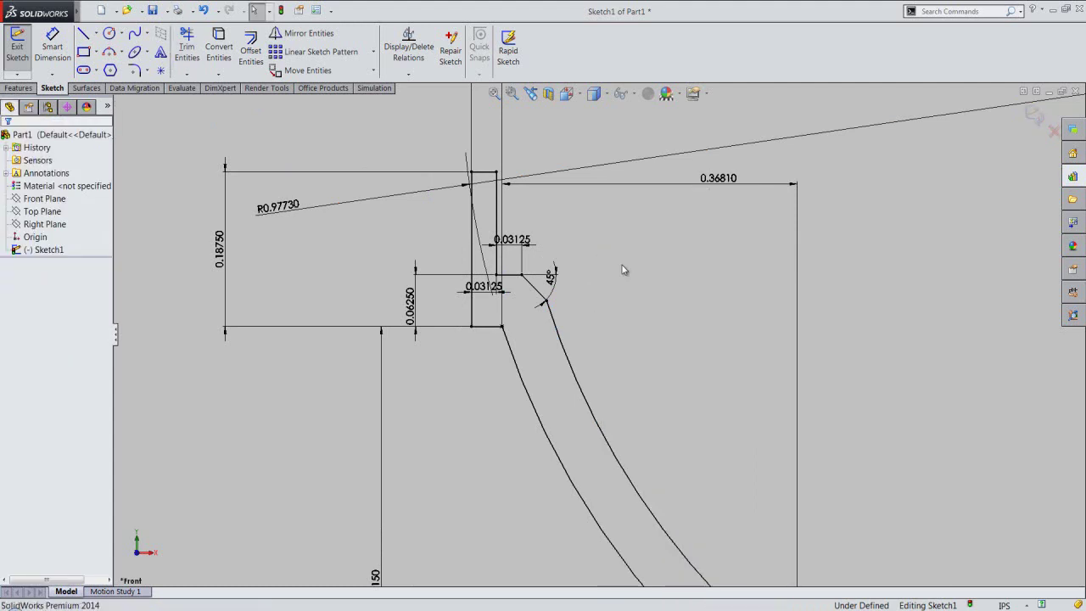
key(ctrl+z)
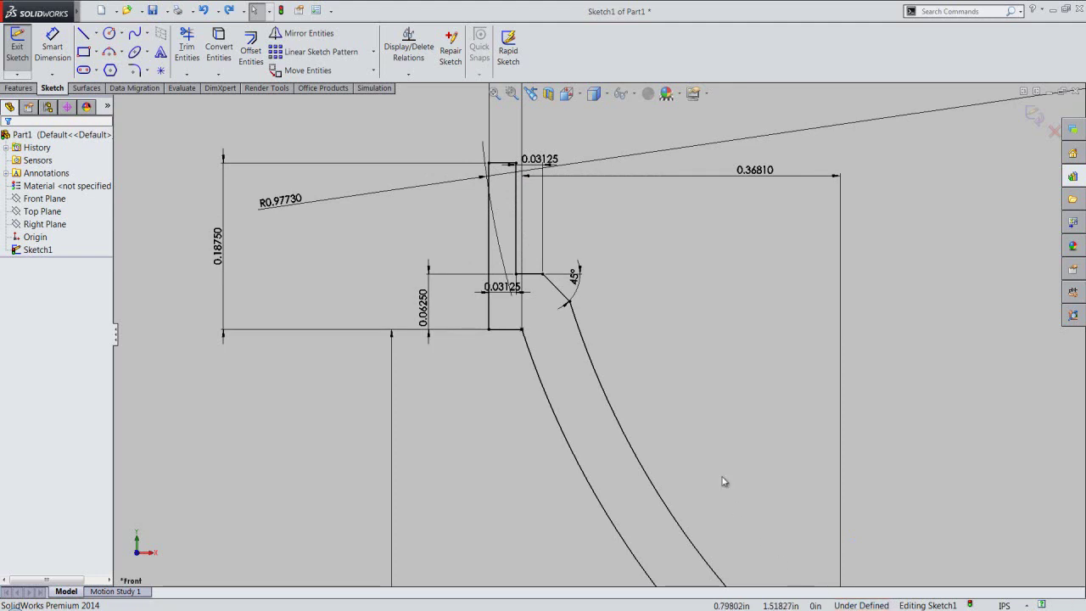
Check the sketch for contour problems and adjust the base's inner vertical line at the reported point.
click(450, 52)
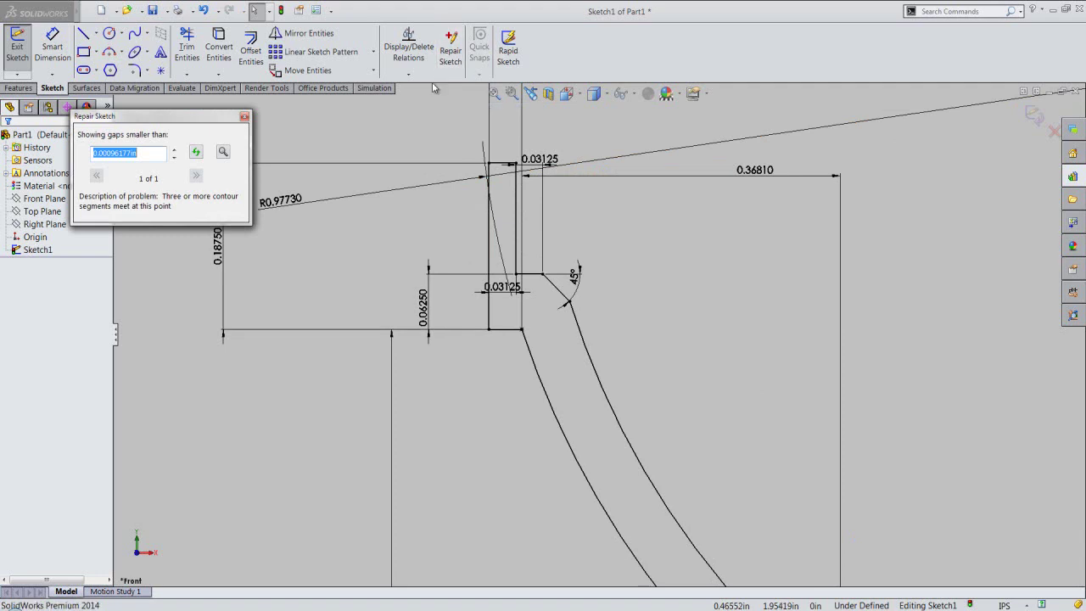
click(494, 93)
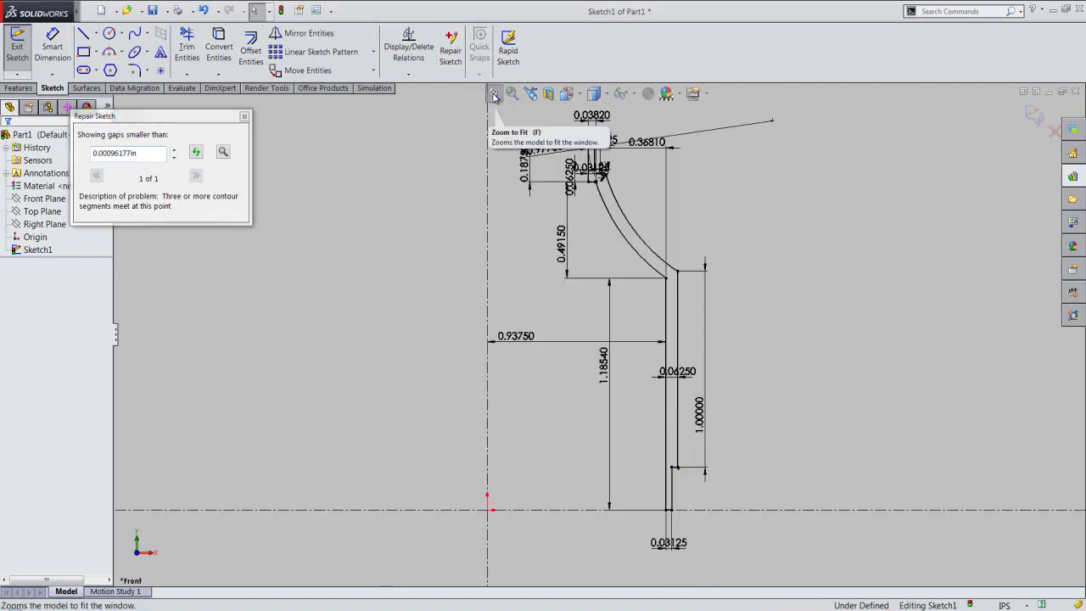
click(224, 153)
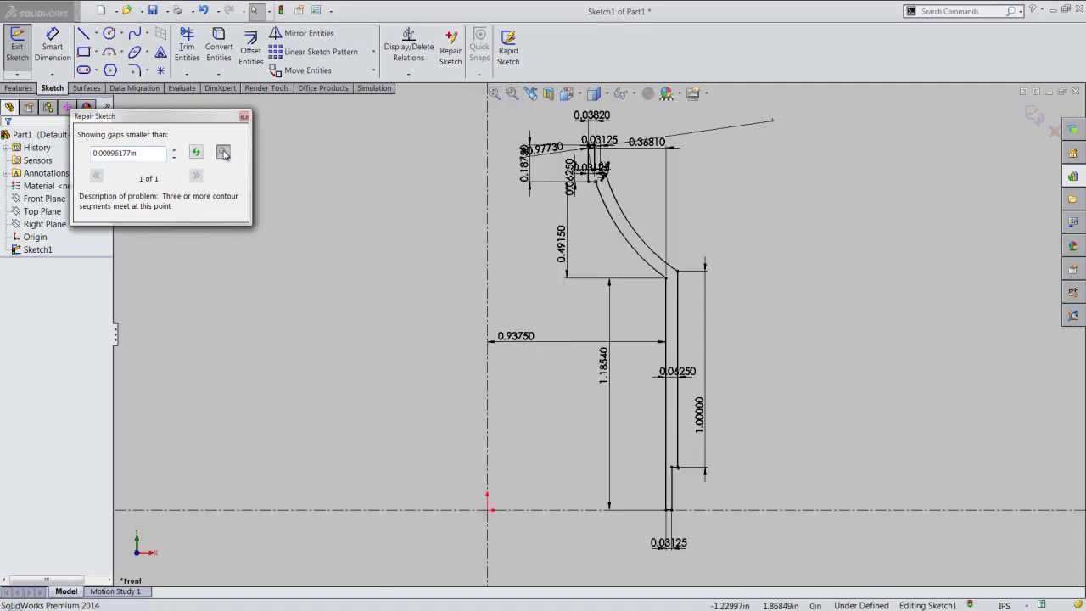
drag(654, 476, 686, 479)
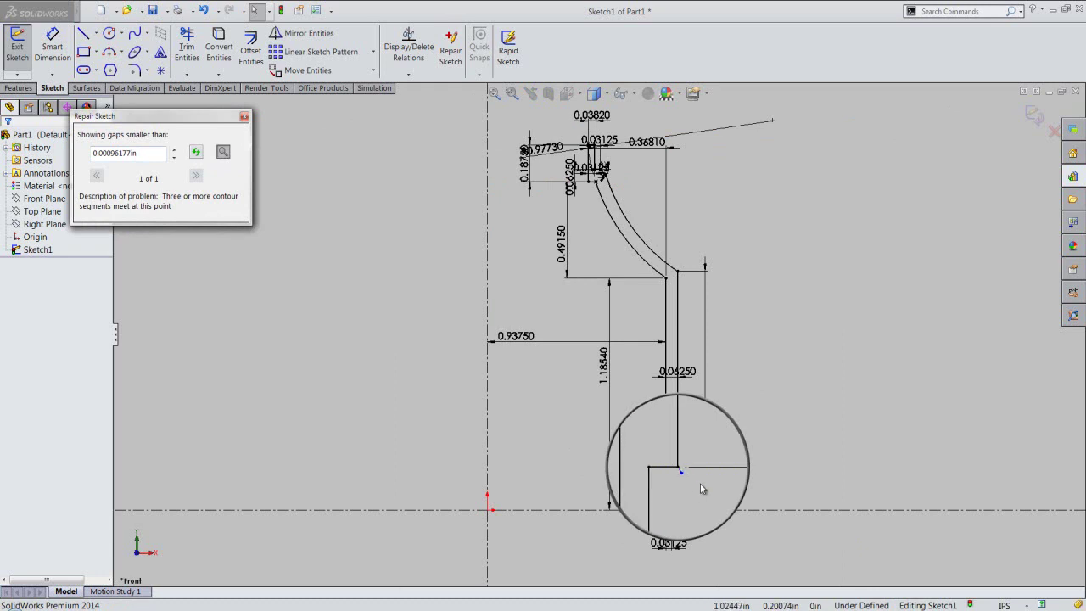
click(765, 482)
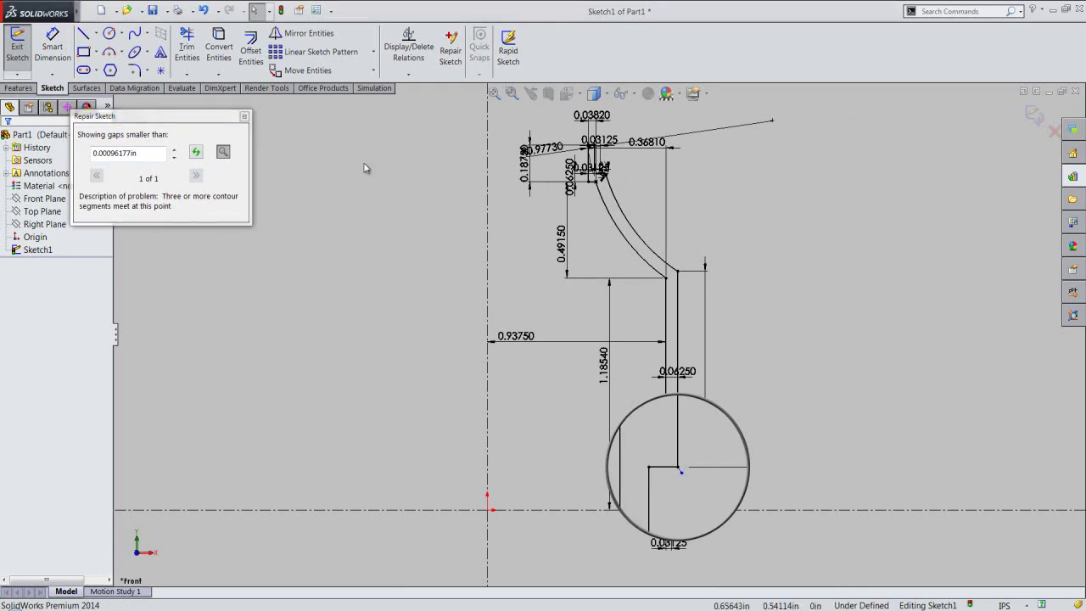
click(244, 116)
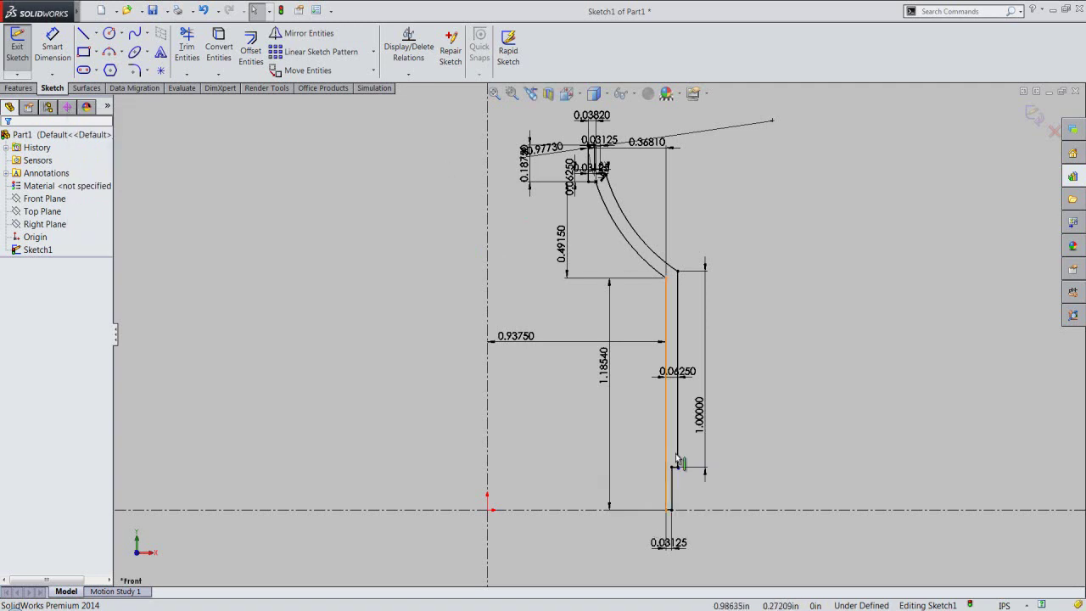
Delete the tiny stray line at the lower corner, fit the view, and exit Sketch1.
scroll(688, 477, down, 2)
scroll(669, 467, down, 2)
scroll(652, 419, down, 2)
scroll(652, 419, down, 2)
scroll(633, 396, down, 2)
click(607, 344)
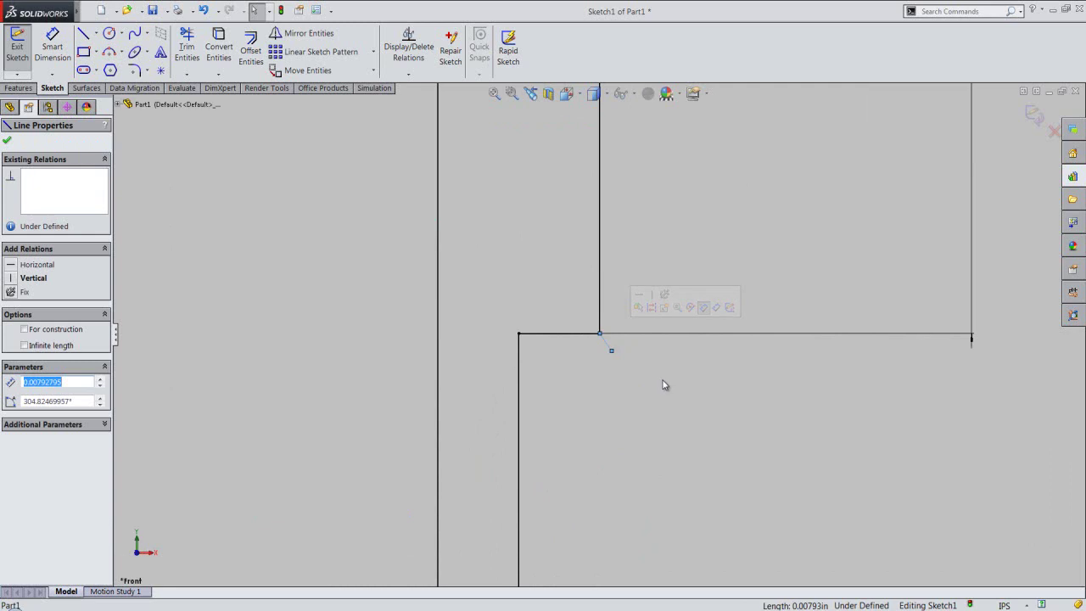
key(Delete)
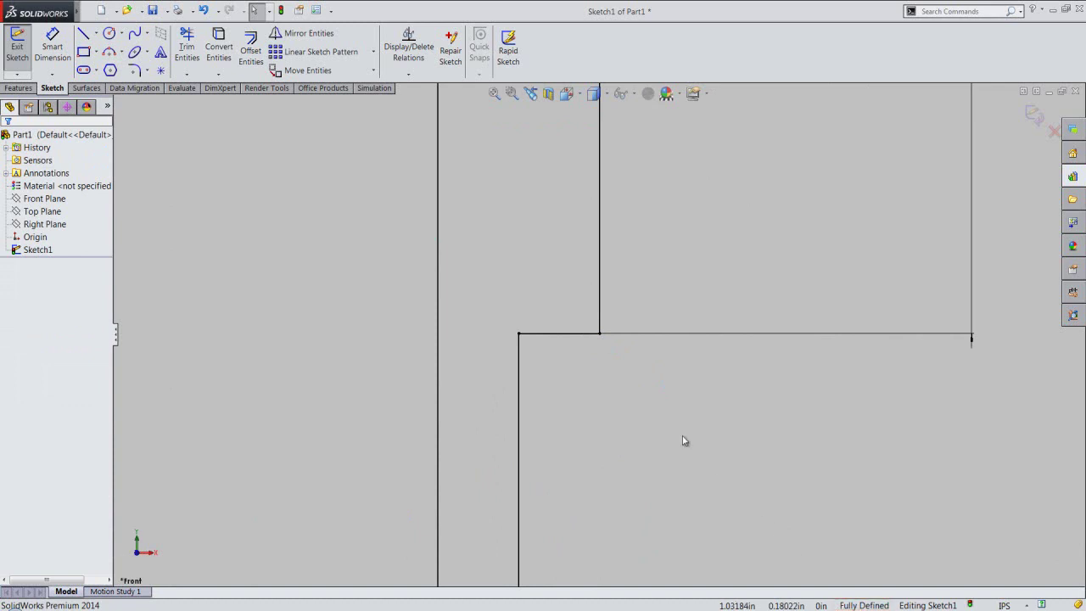
click(494, 95)
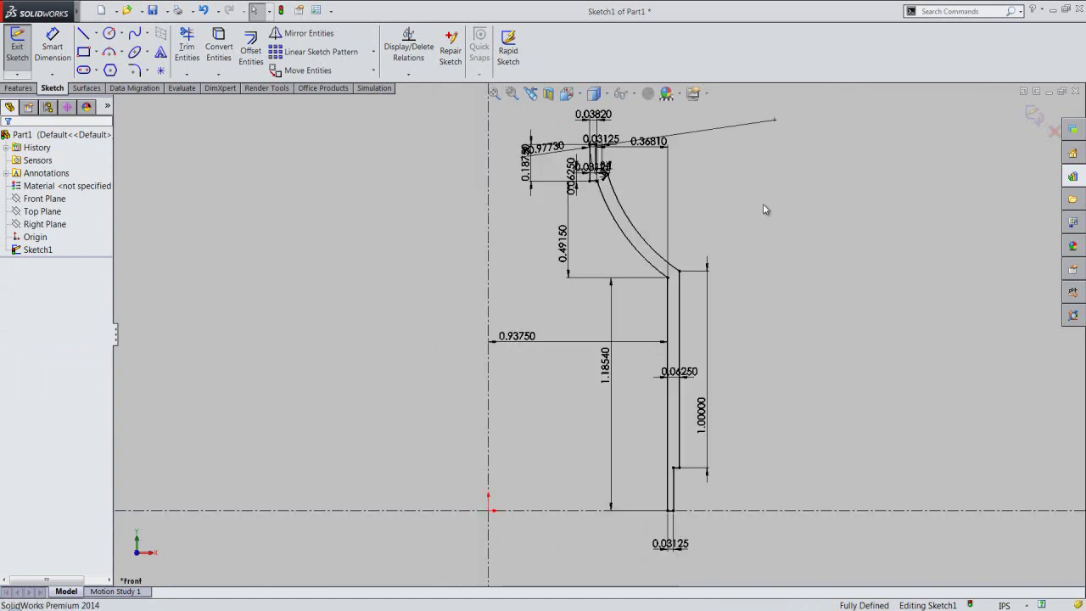
click(1033, 117)
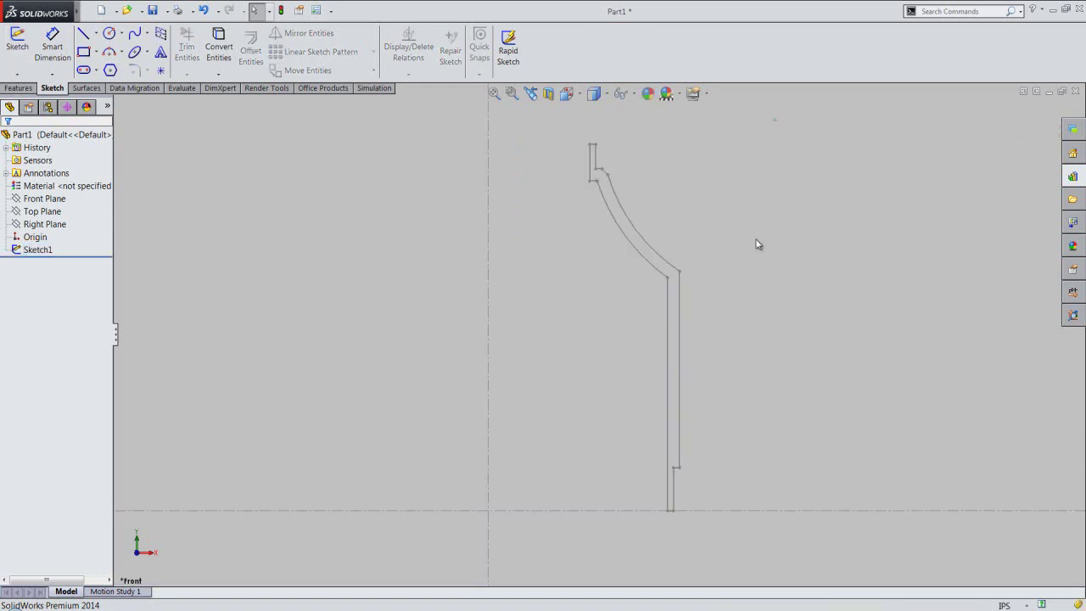
Revolve Sketch1 a full 360° about the centreline to create Revolve1.
click(19, 88)
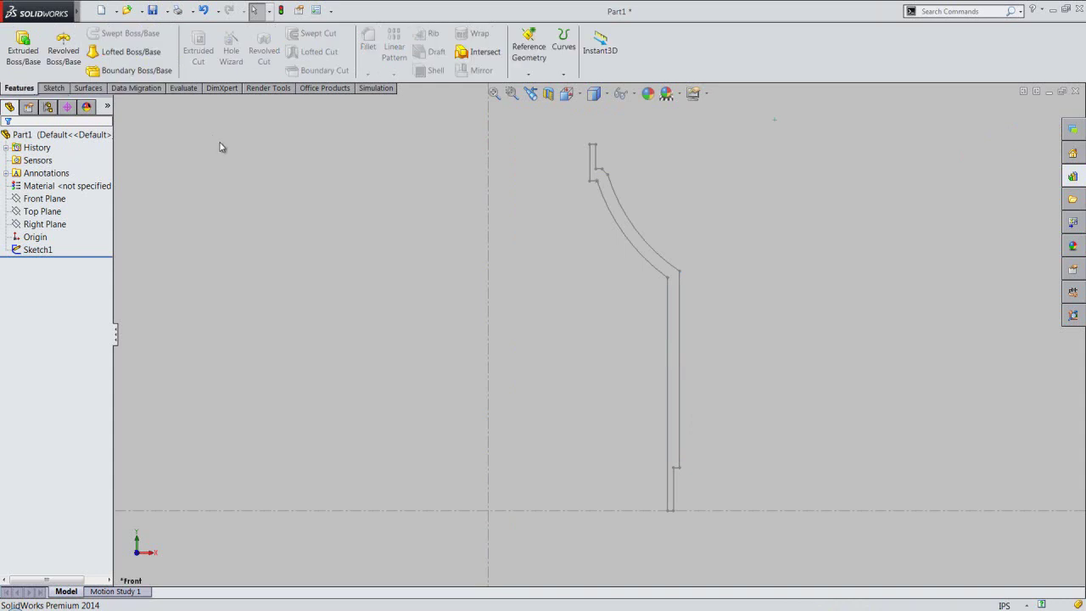
click(57, 73)
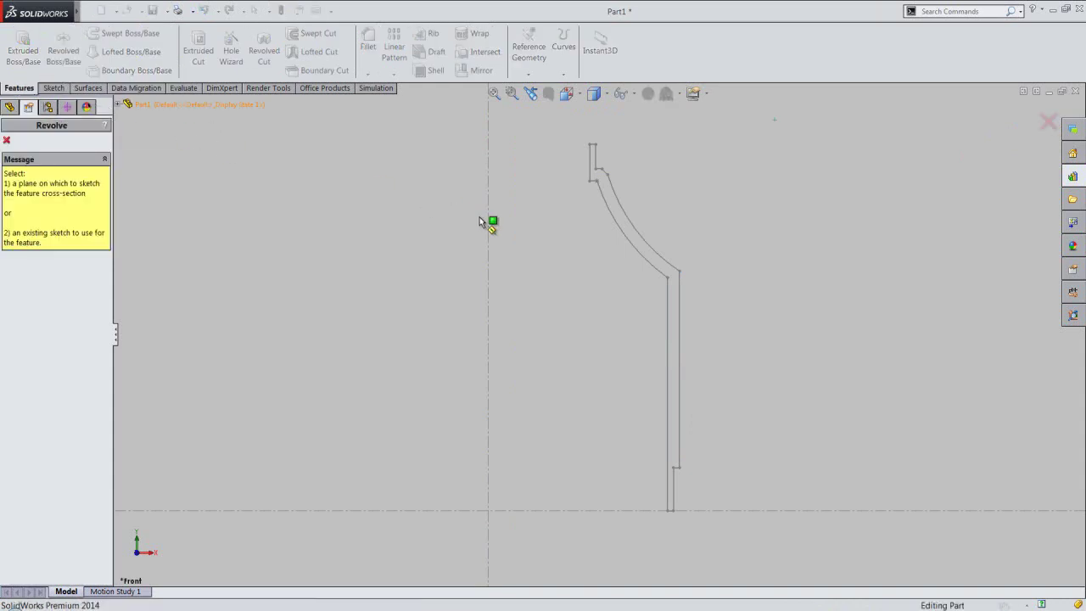
click(608, 212)
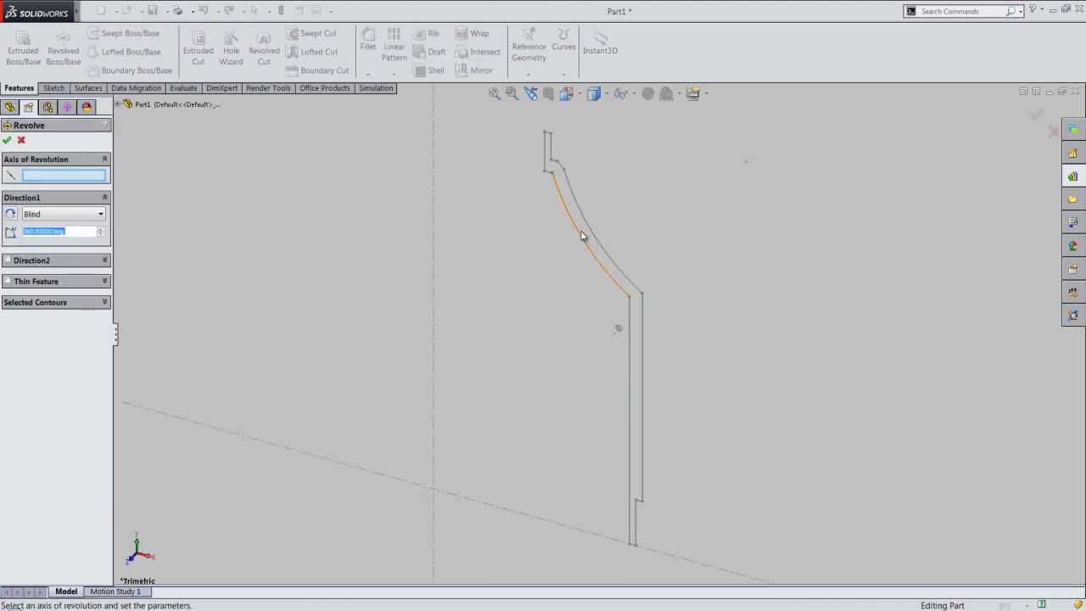
click(438, 253)
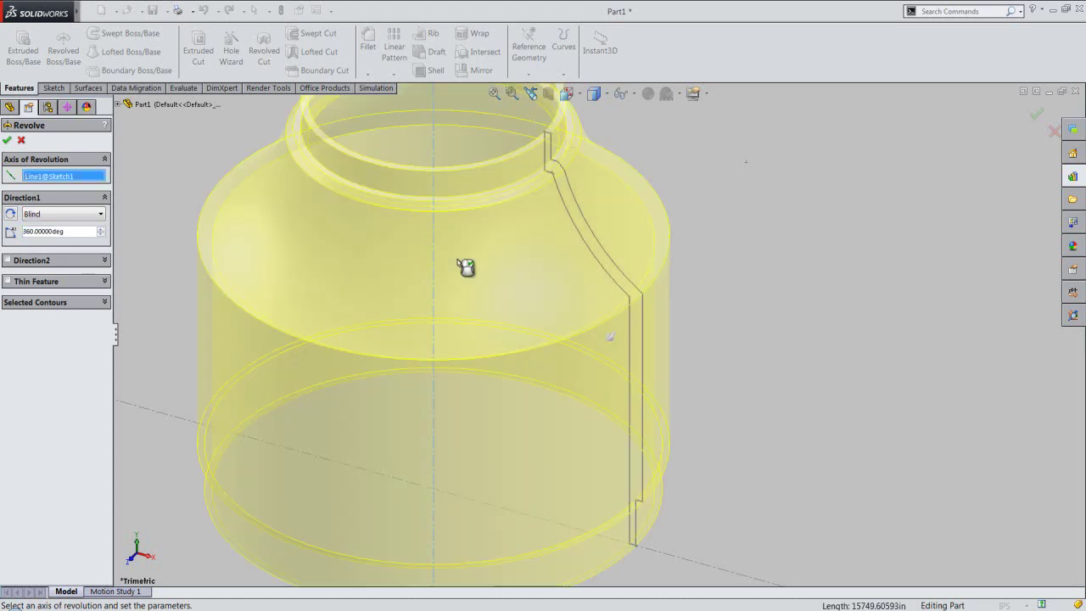
click(494, 94)
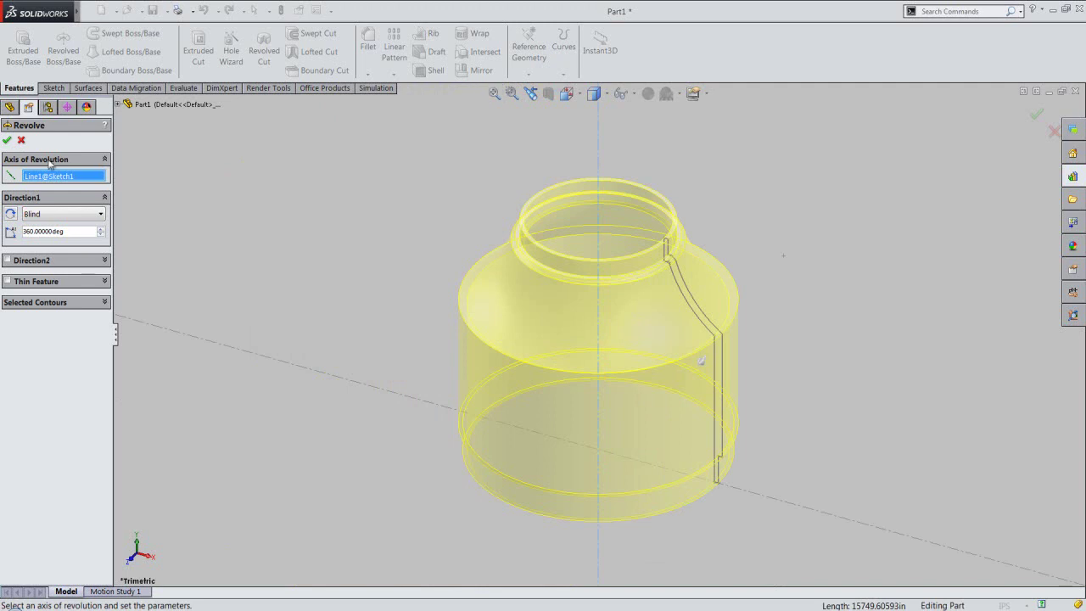
click(8, 141)
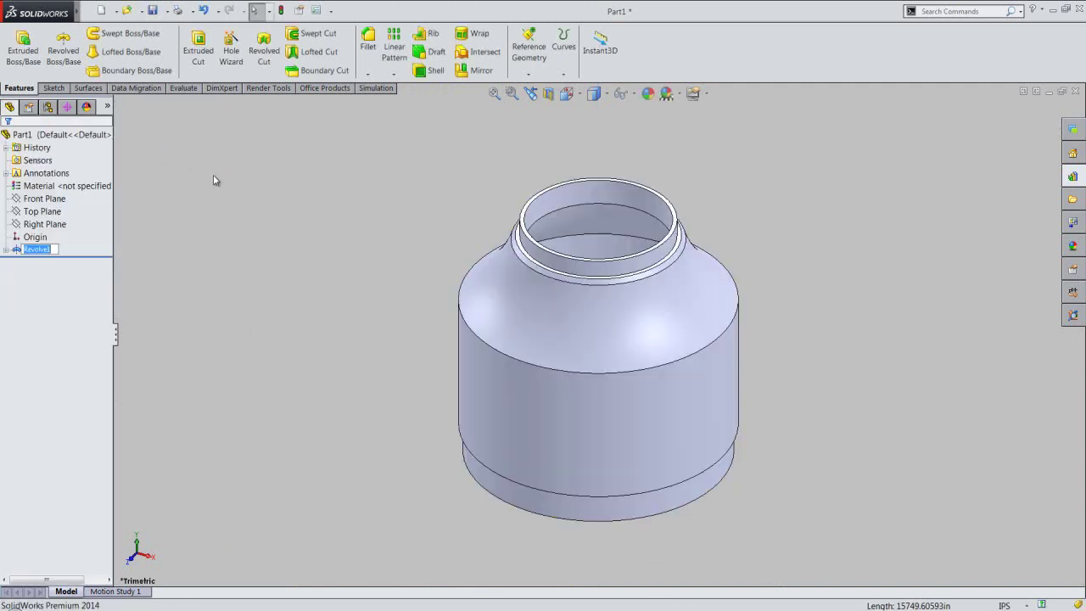
Save the part in the Fluorescent Bulb folder, then undo the latest action.
click(153, 10)
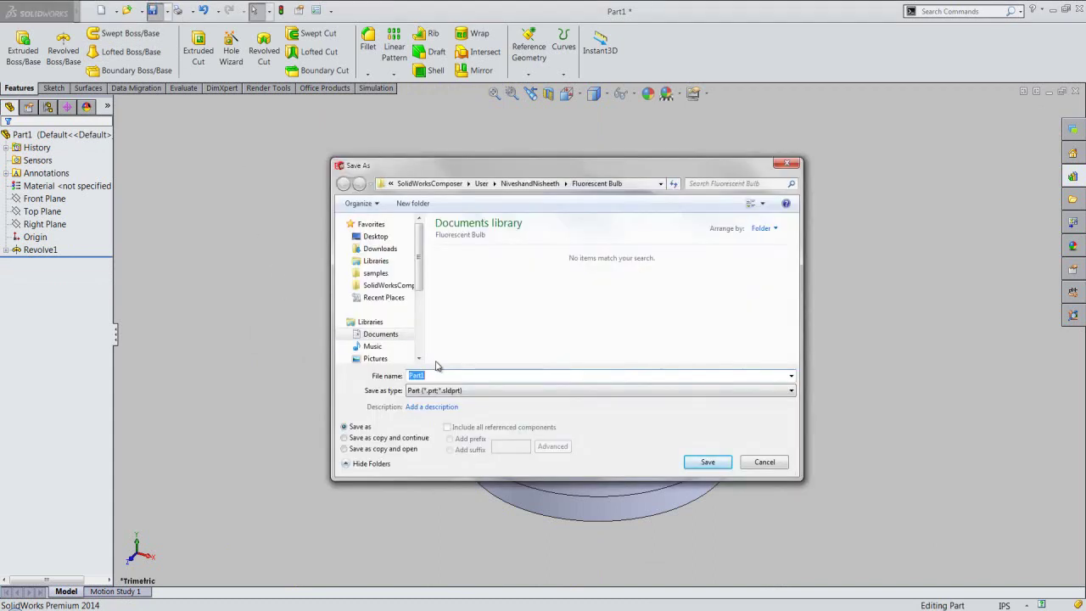
click(722, 463)
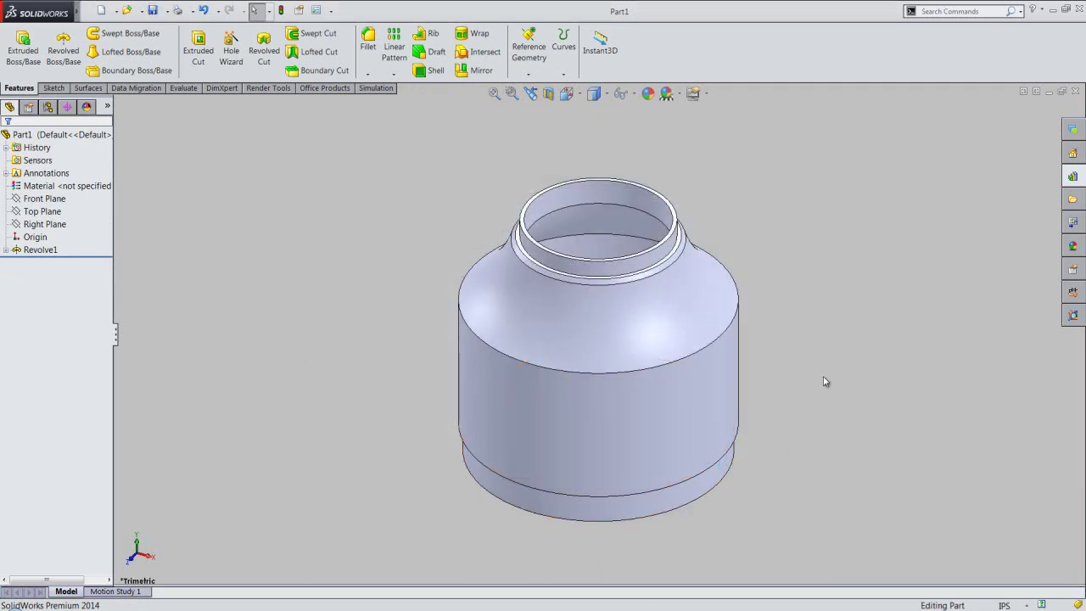
key(ctrl+z)
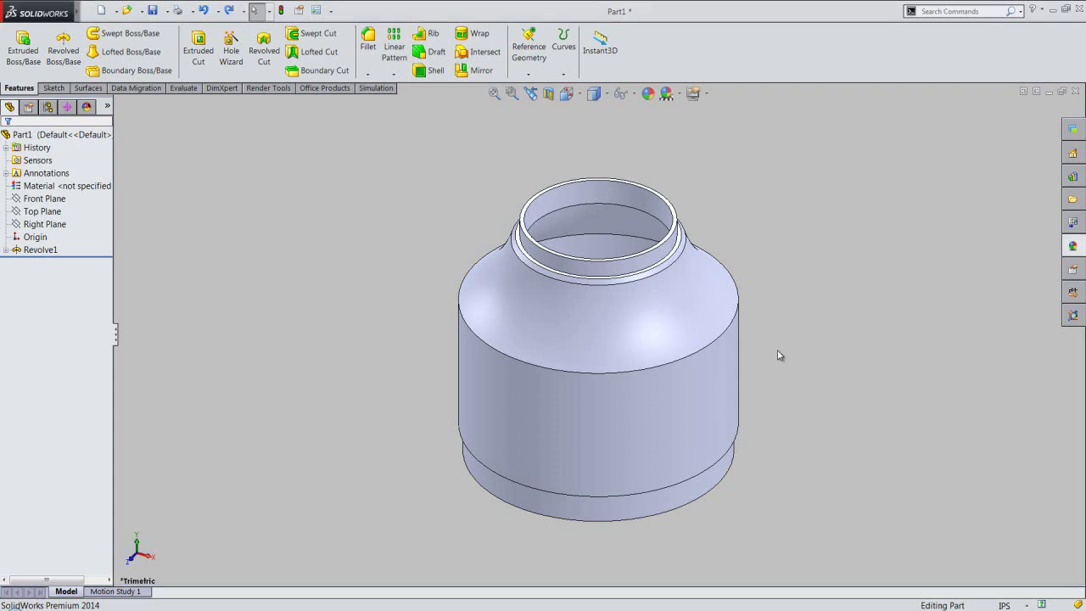
Fillet the bottle's circular shoulder edge with a 0.125 in radius.
click(738, 322)
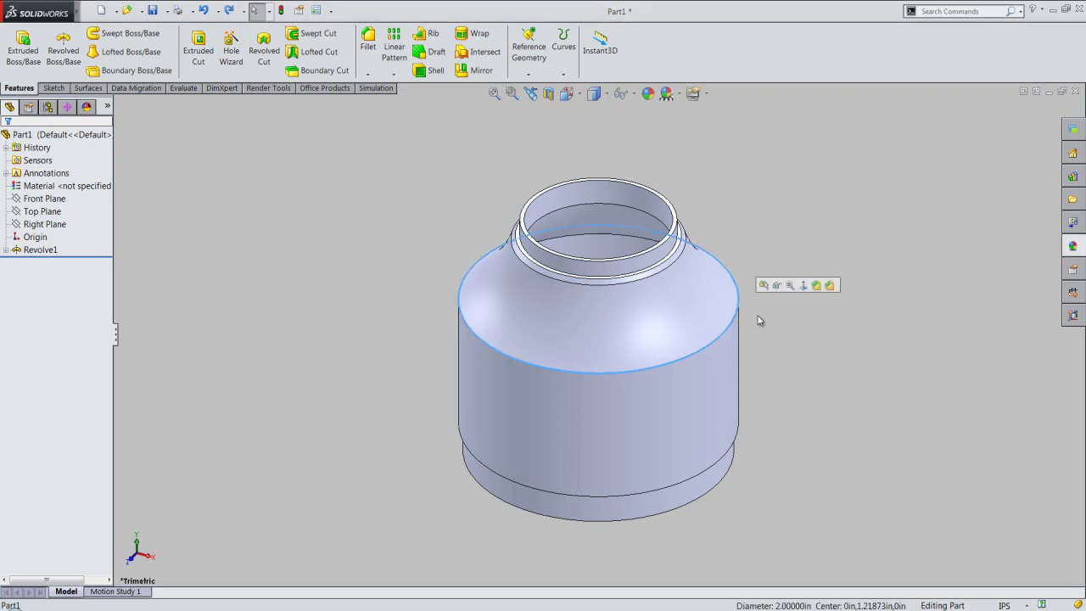
click(816, 286)
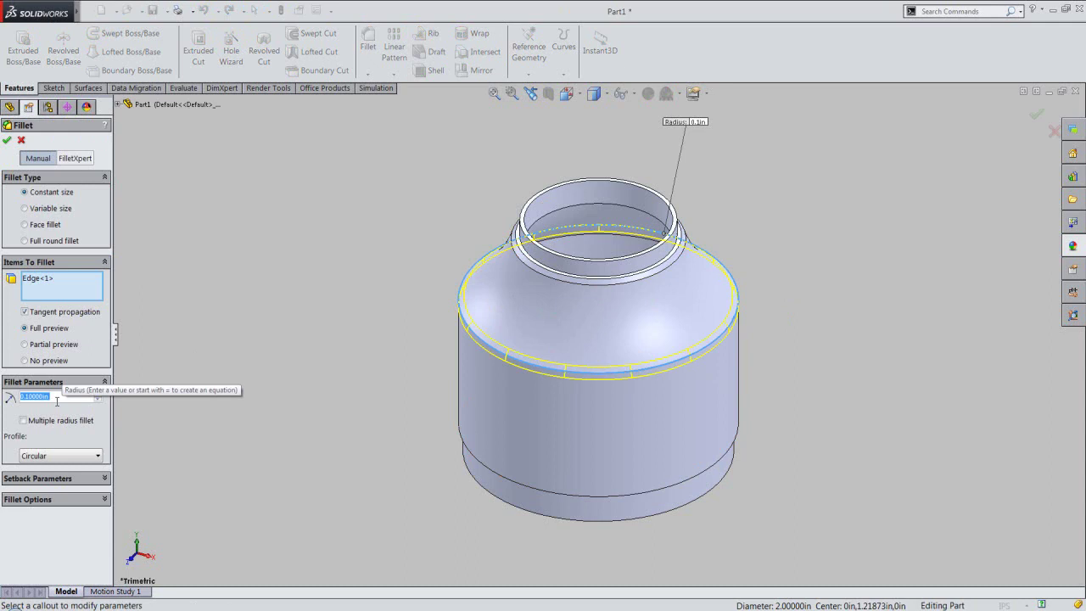
text(.125)
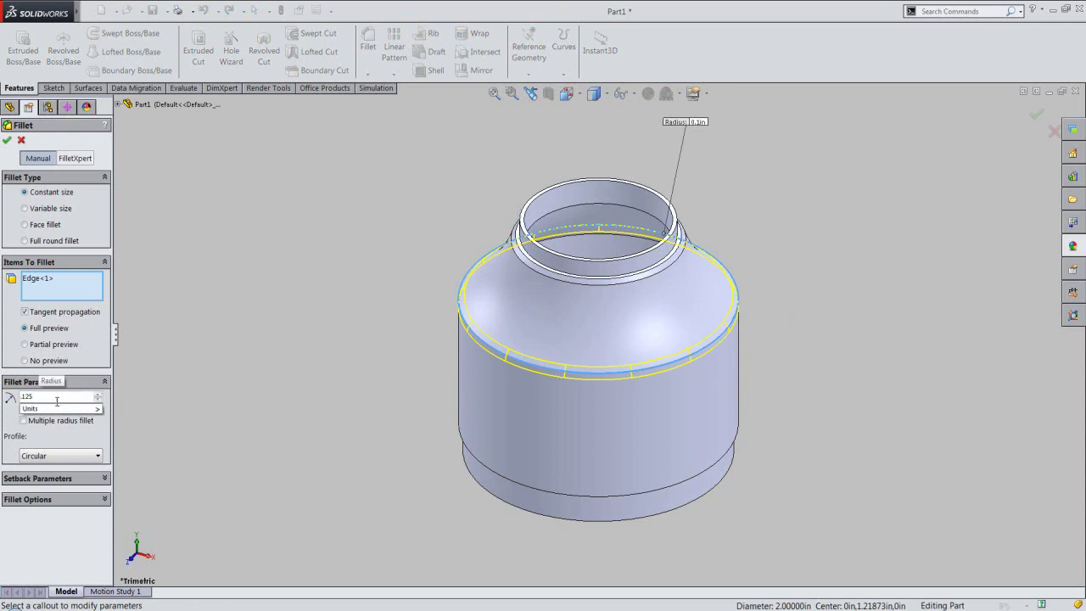
key(Return)
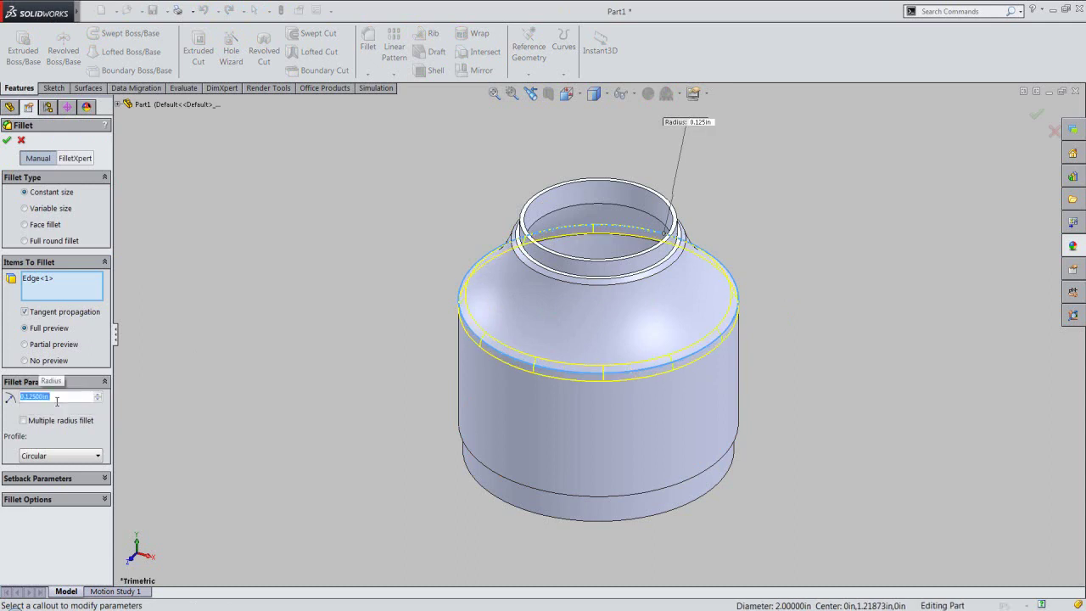
right_click(201, 225)
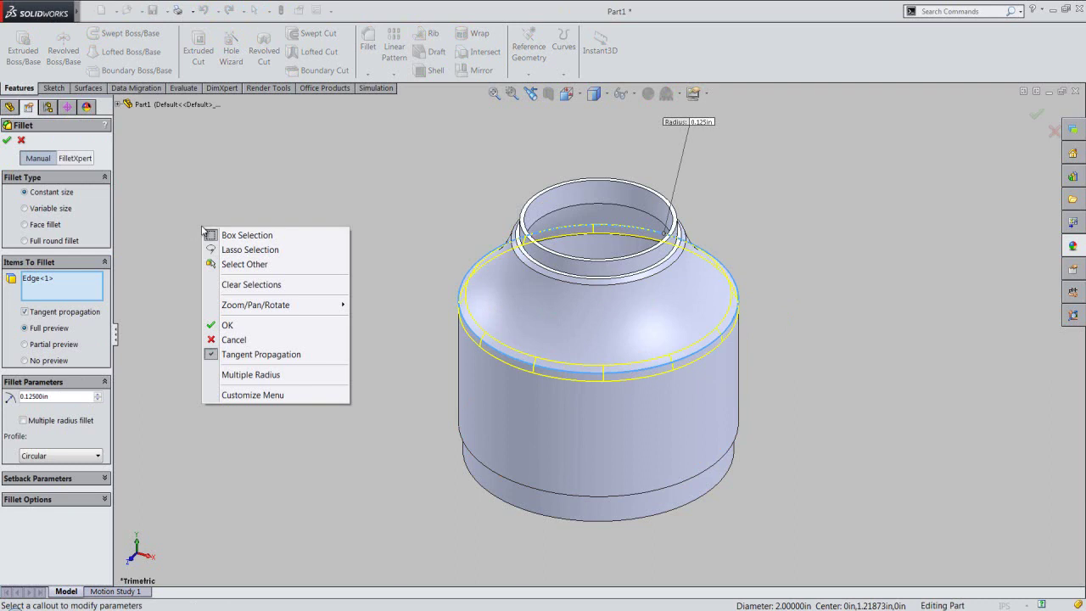
click(240, 329)
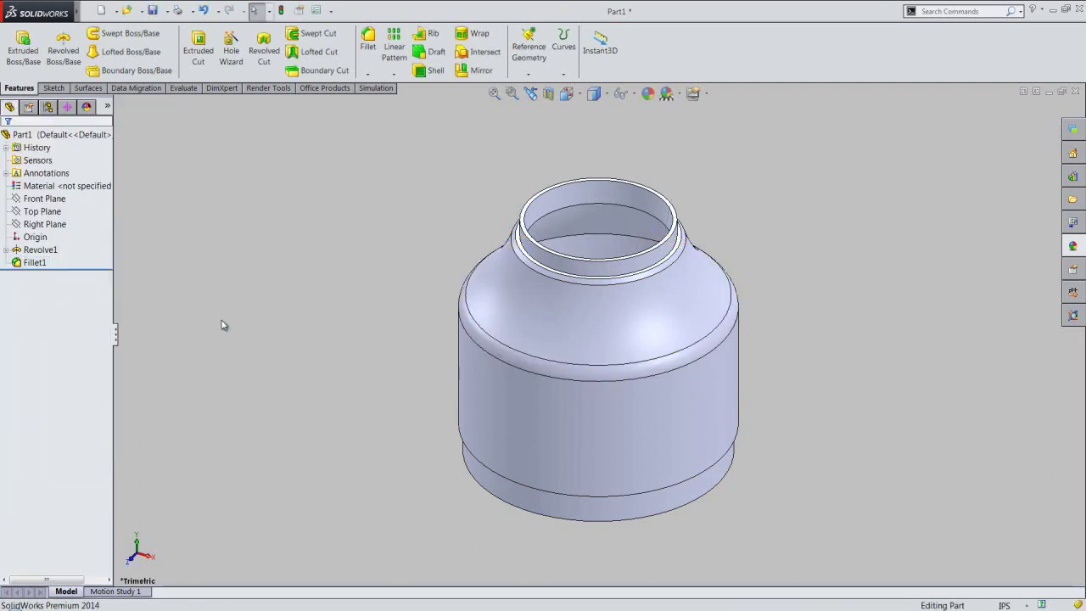
Start a sketch on the Front Plane and display a section view cut along it.
click(52, 201)
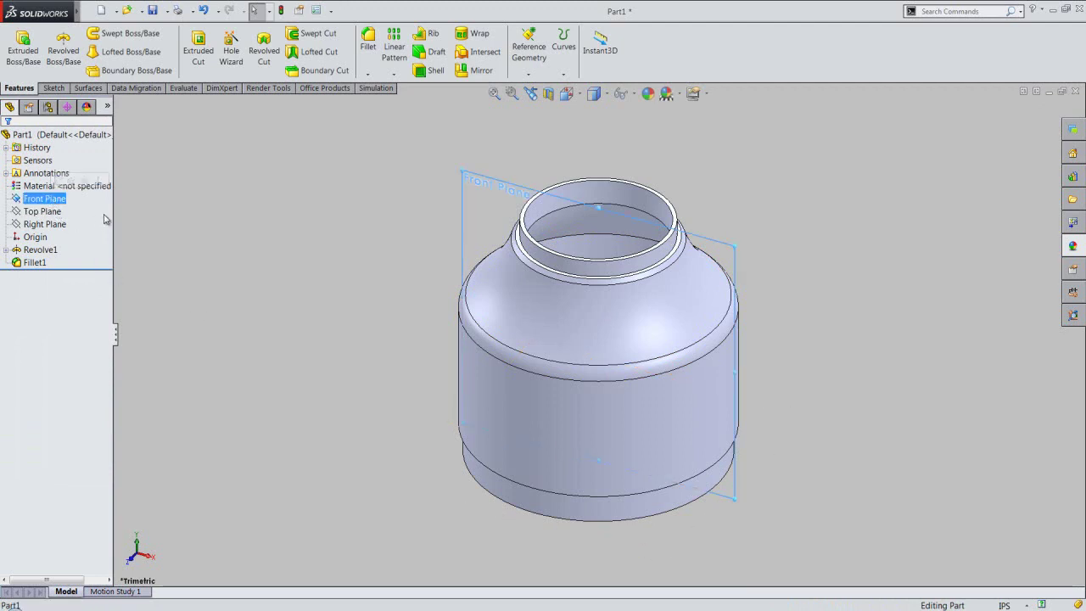
click(59, 181)
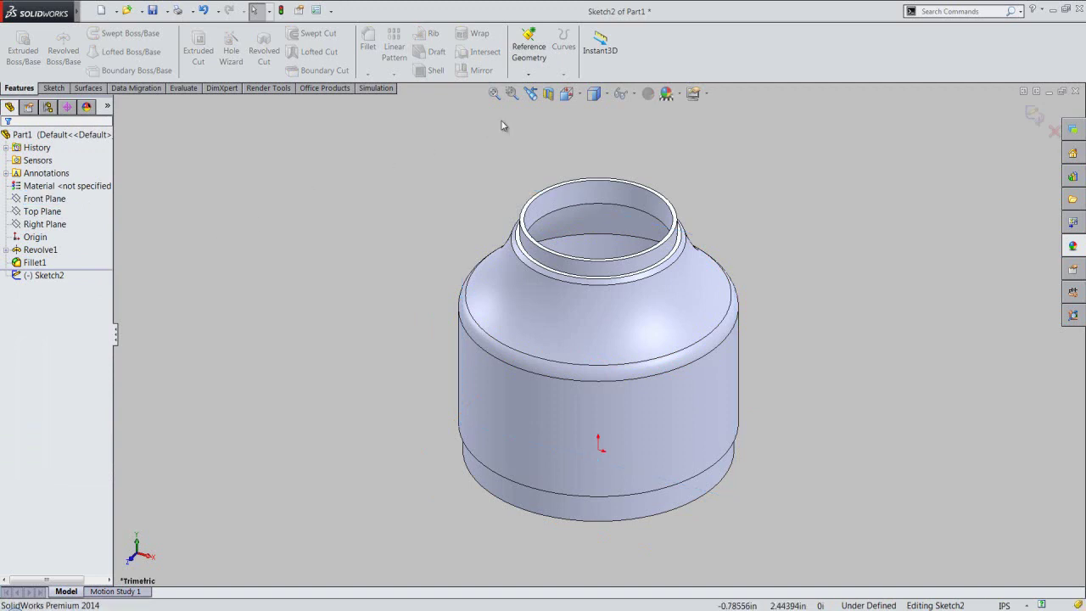
click(548, 95)
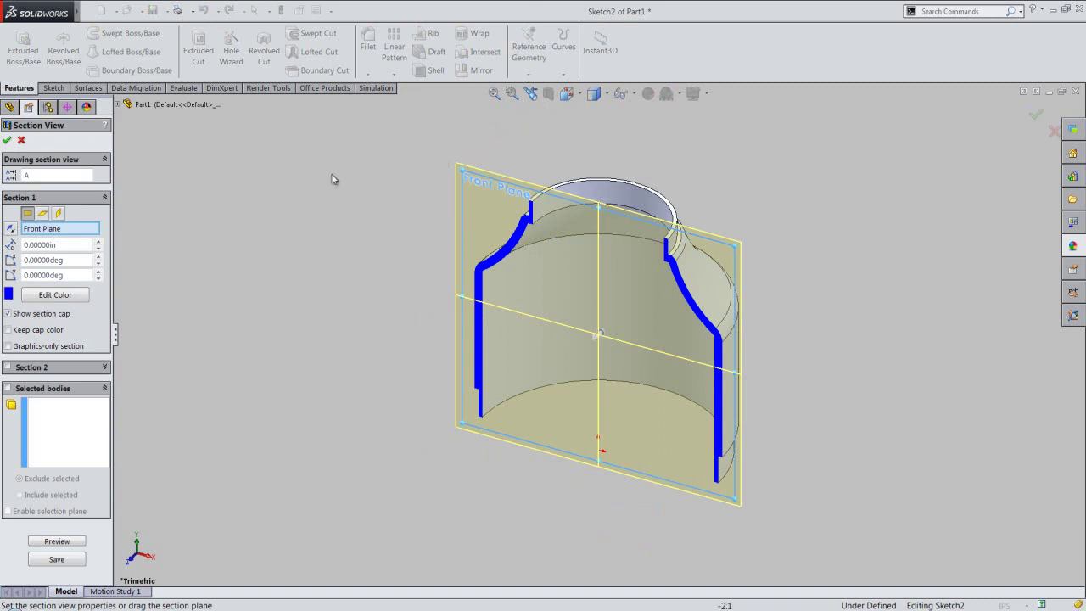
click(7, 140)
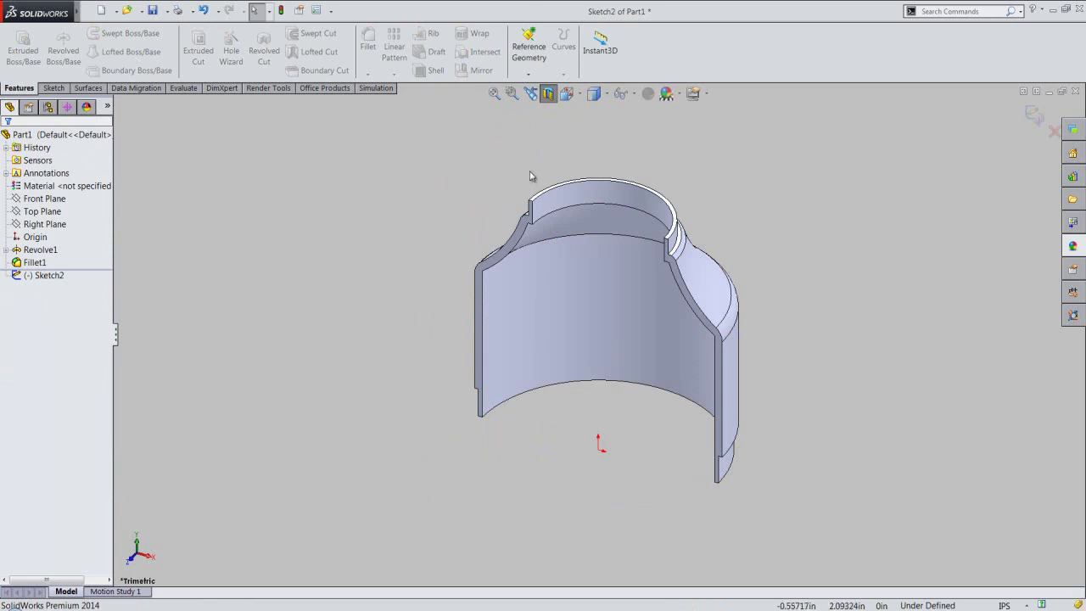
View the bottle from the front and add intersection curves of the whole part to Sketch2.
click(566, 94)
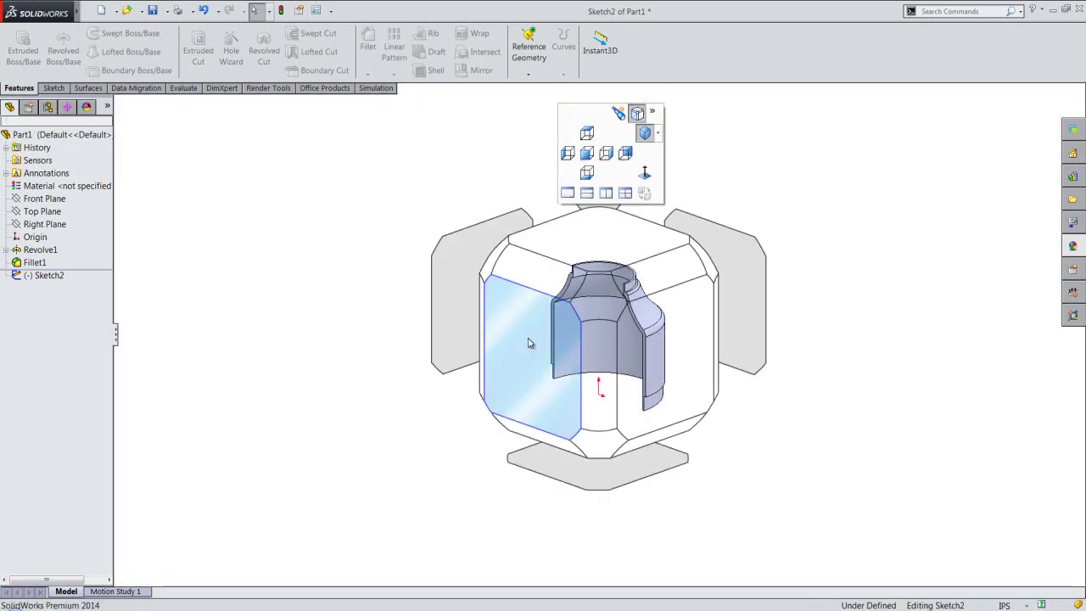
click(528, 341)
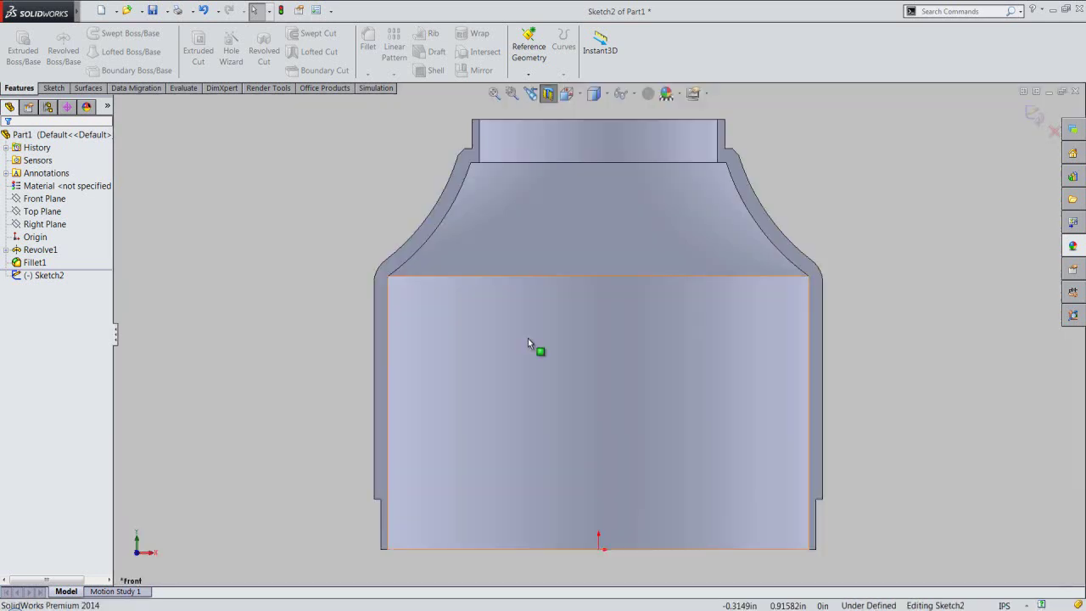
click(55, 89)
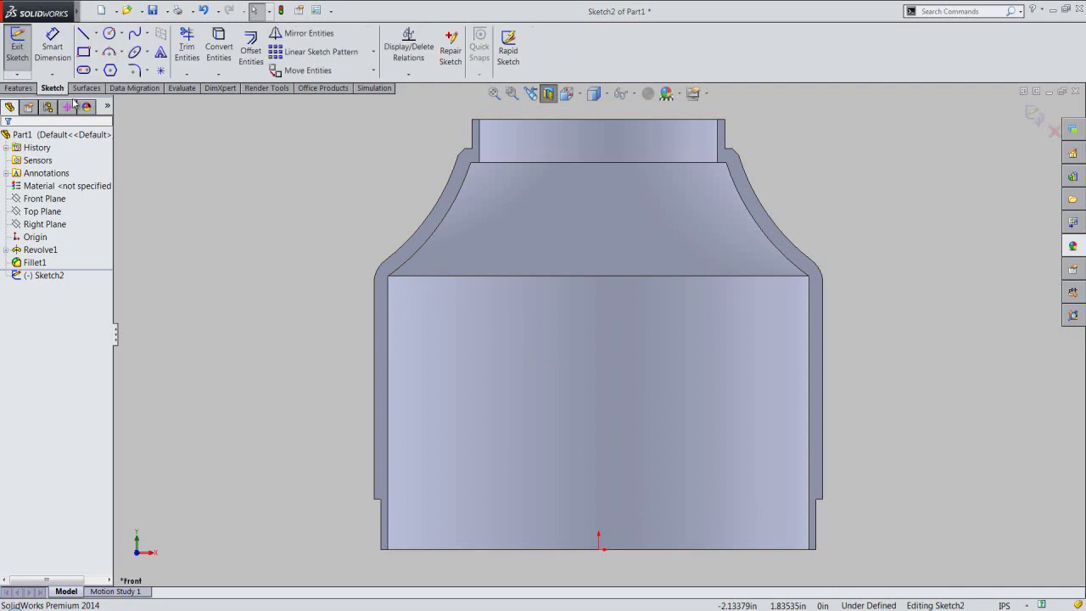
click(408, 305)
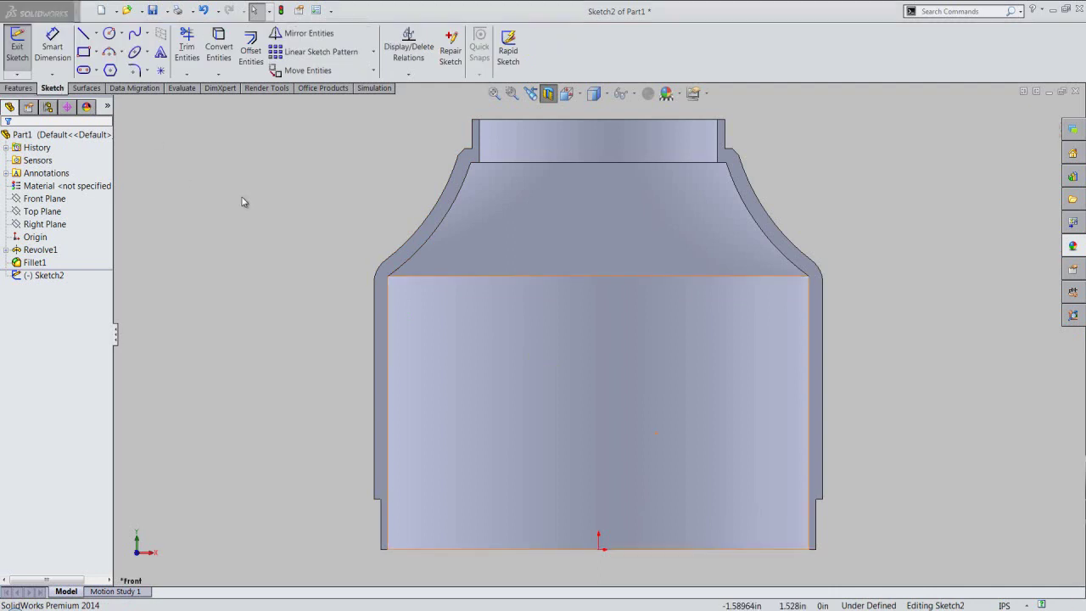
click(222, 76)
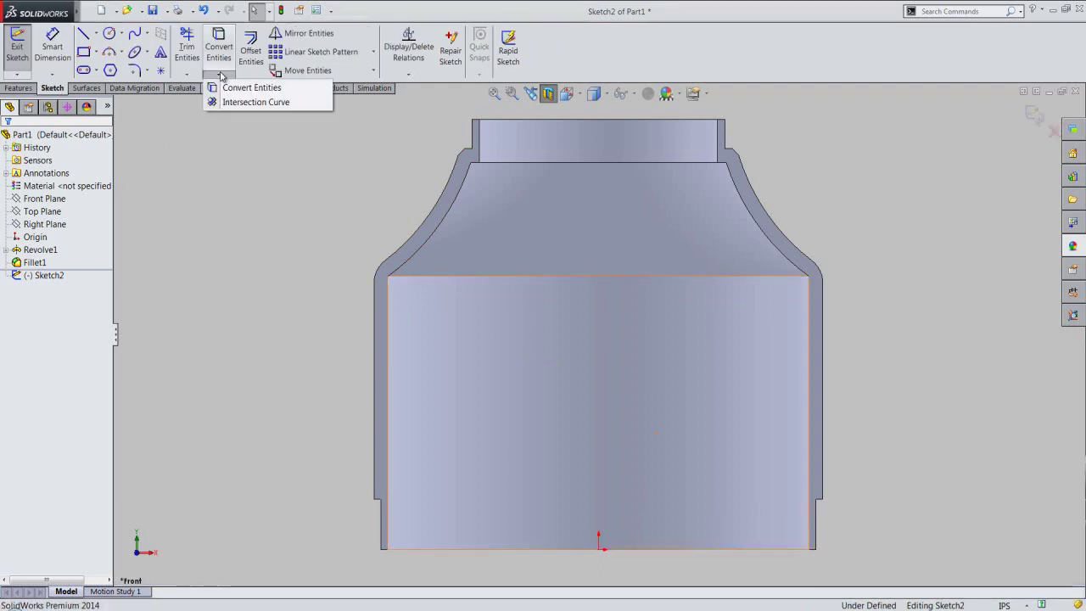
click(239, 103)
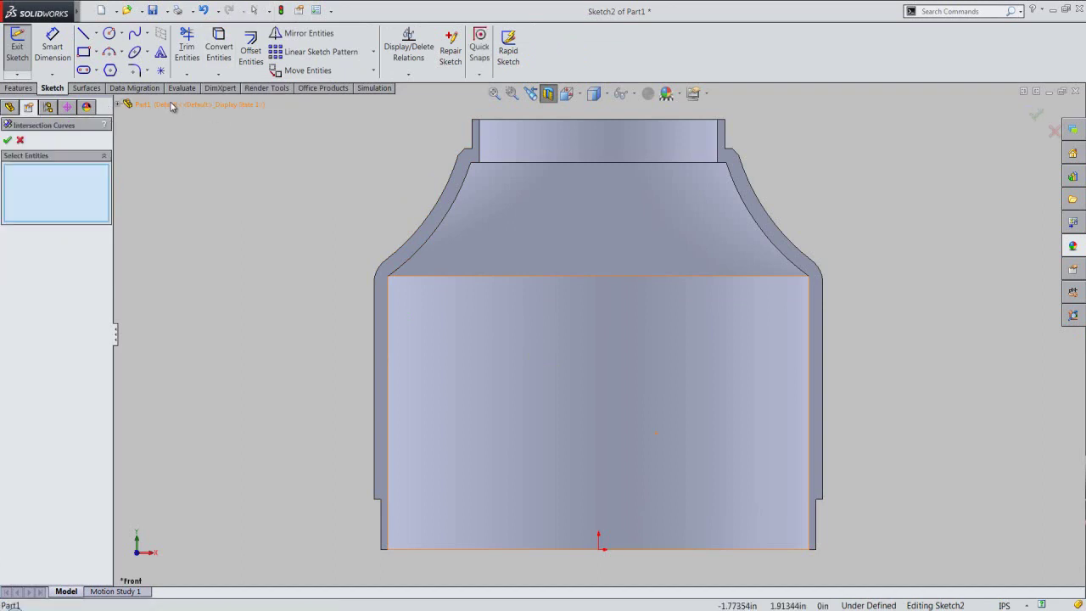
click(171, 105)
click(6, 141)
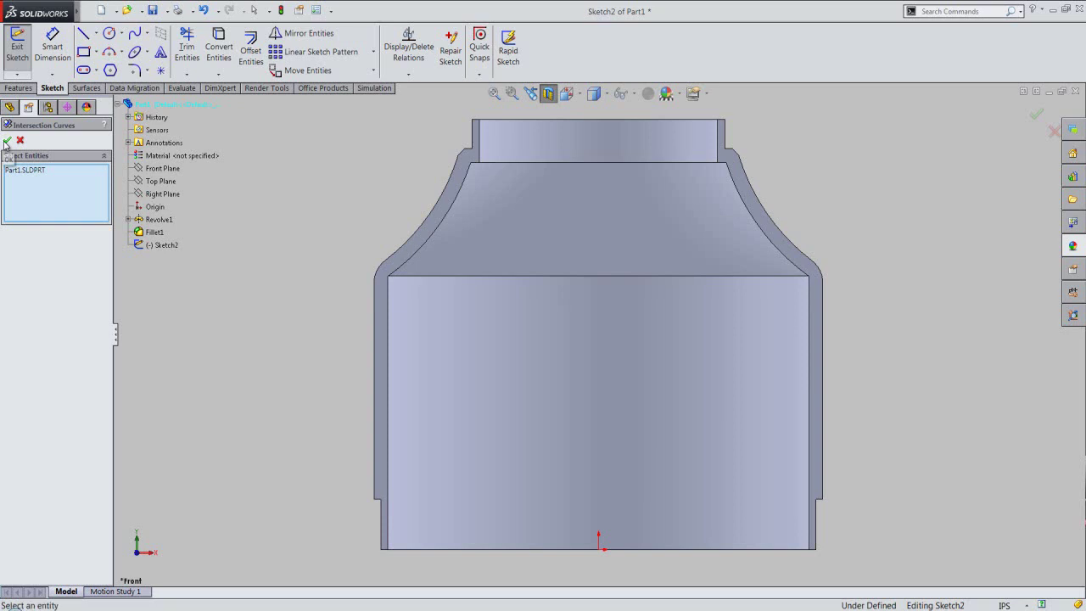
right_click(286, 231)
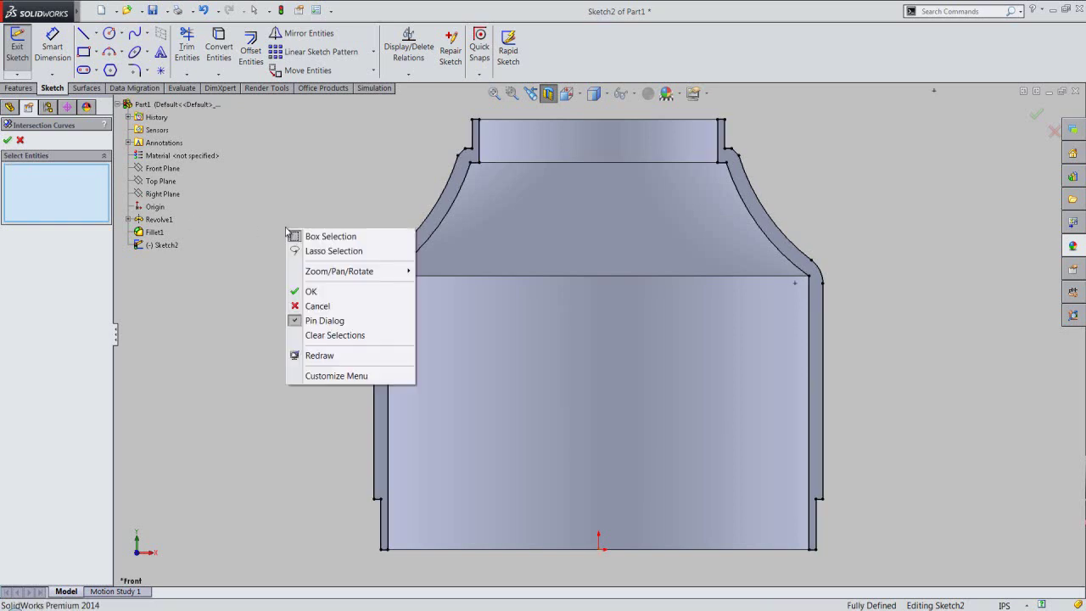
click(309, 292)
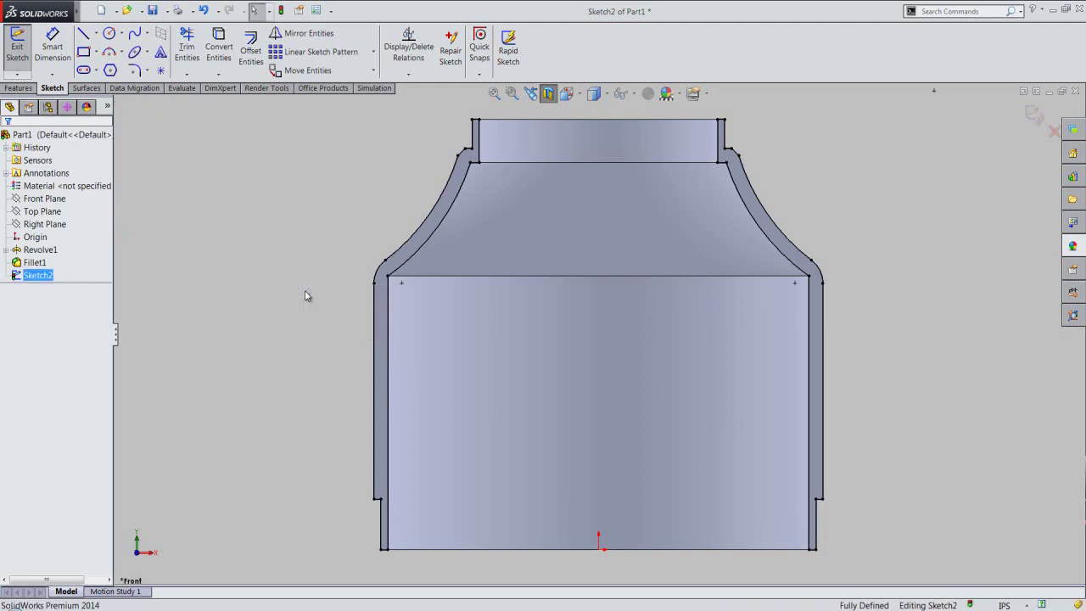
Draw a vertical centerline from the sketch origin to the top edge's midpoint.
right_click(308, 296)
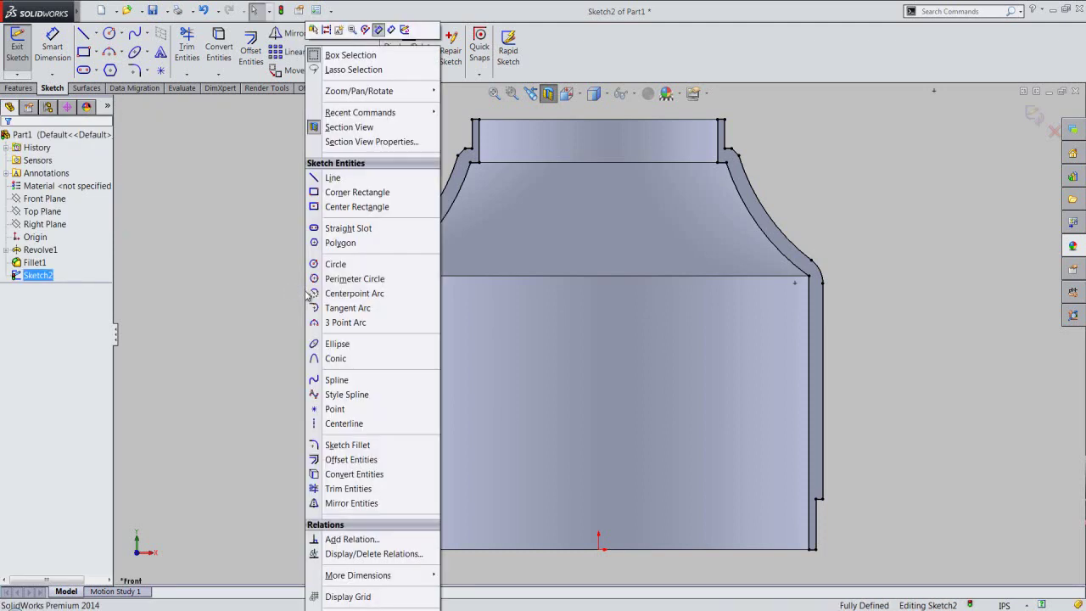
click(338, 424)
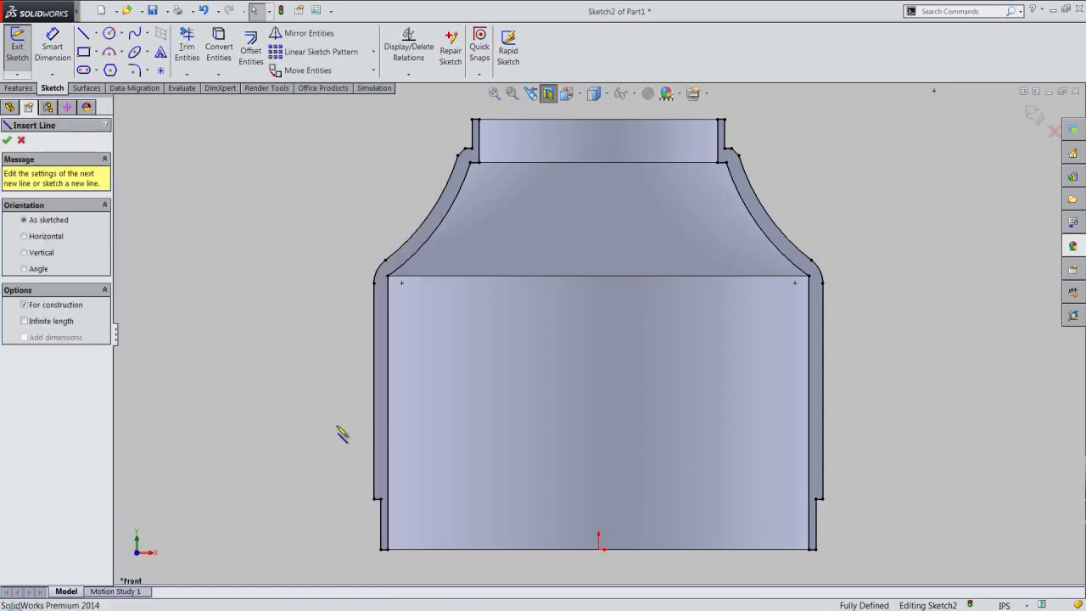
click(599, 550)
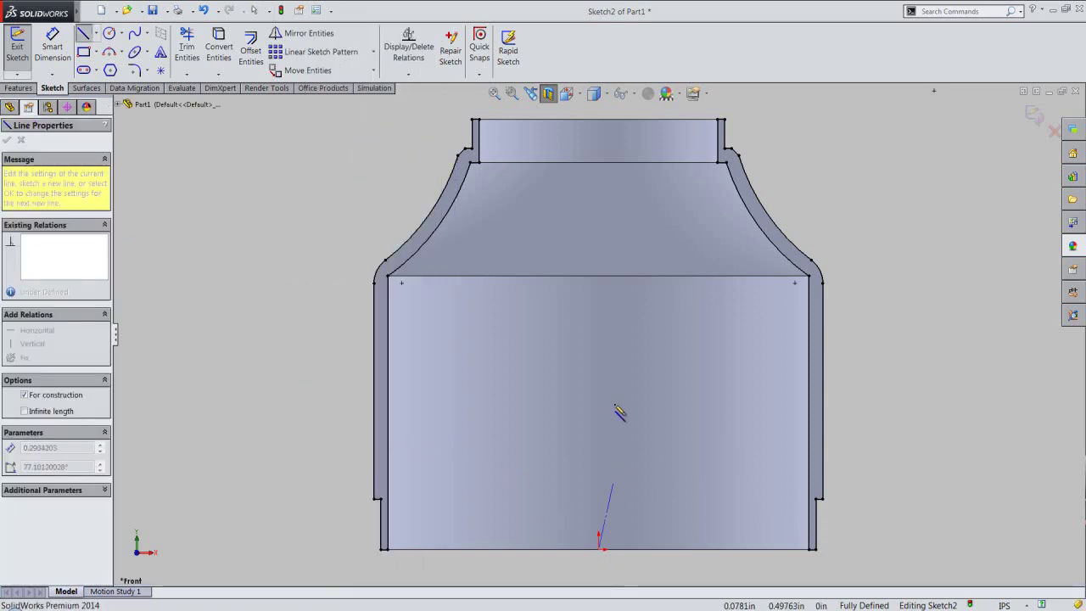
click(601, 284)
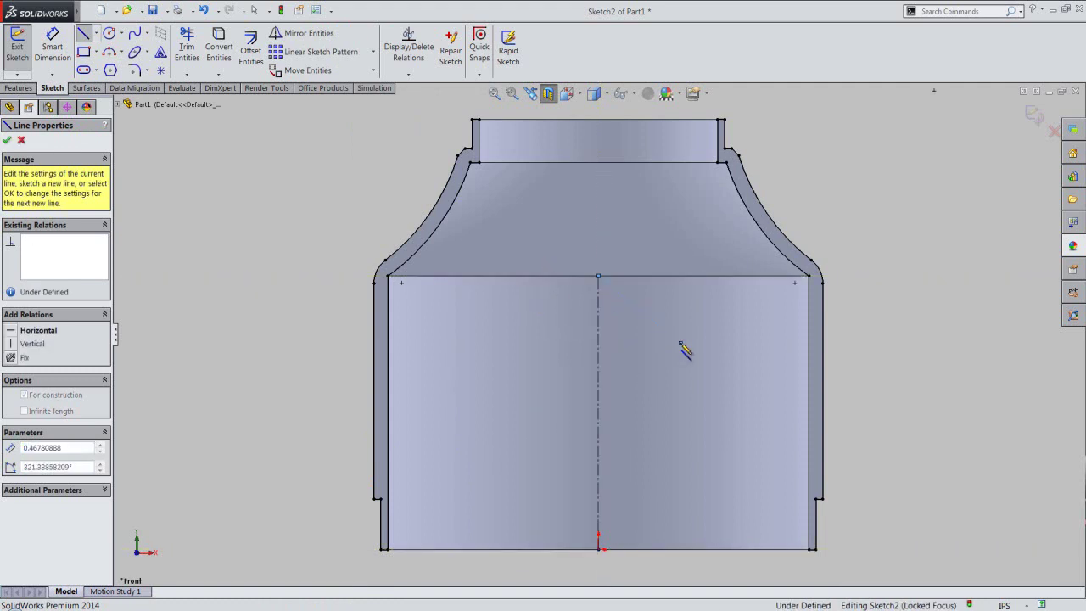
key(Escape)
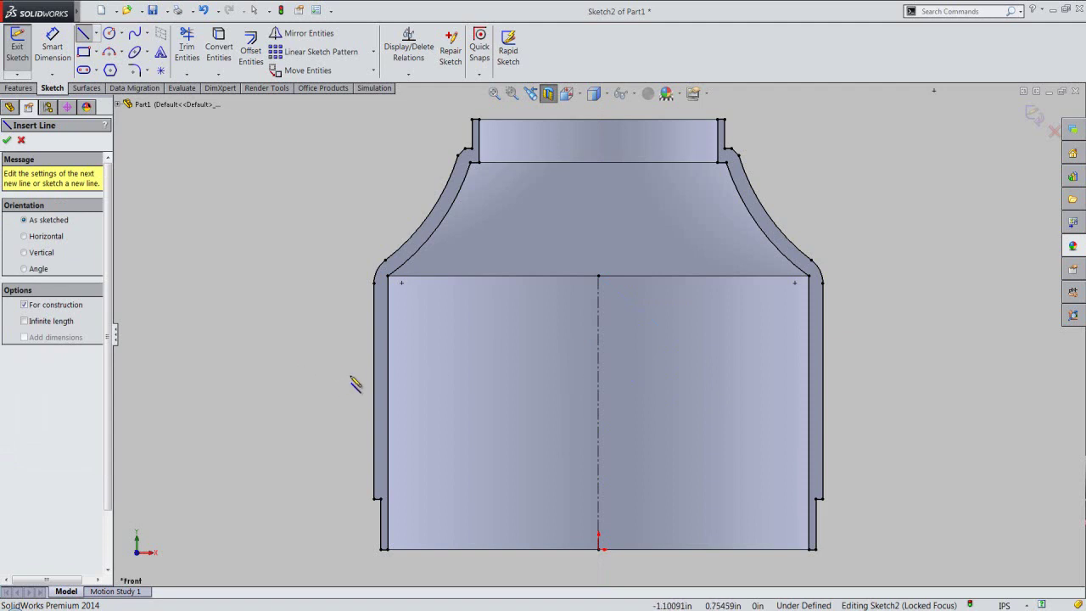
Draw upper and lower horizontal construction lines across the bottle body.
click(412, 365)
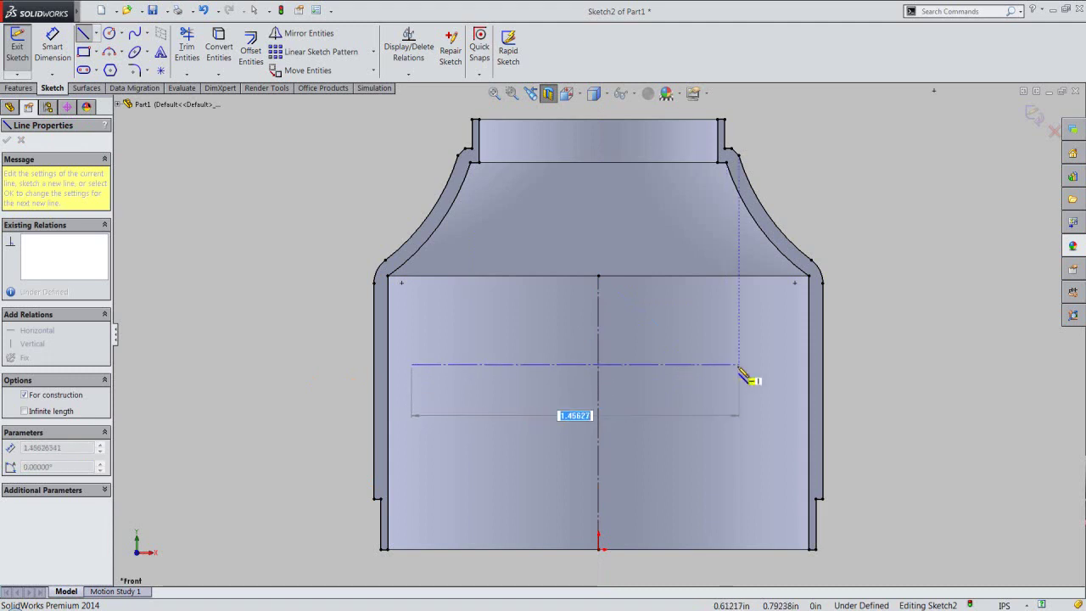
click(781, 365)
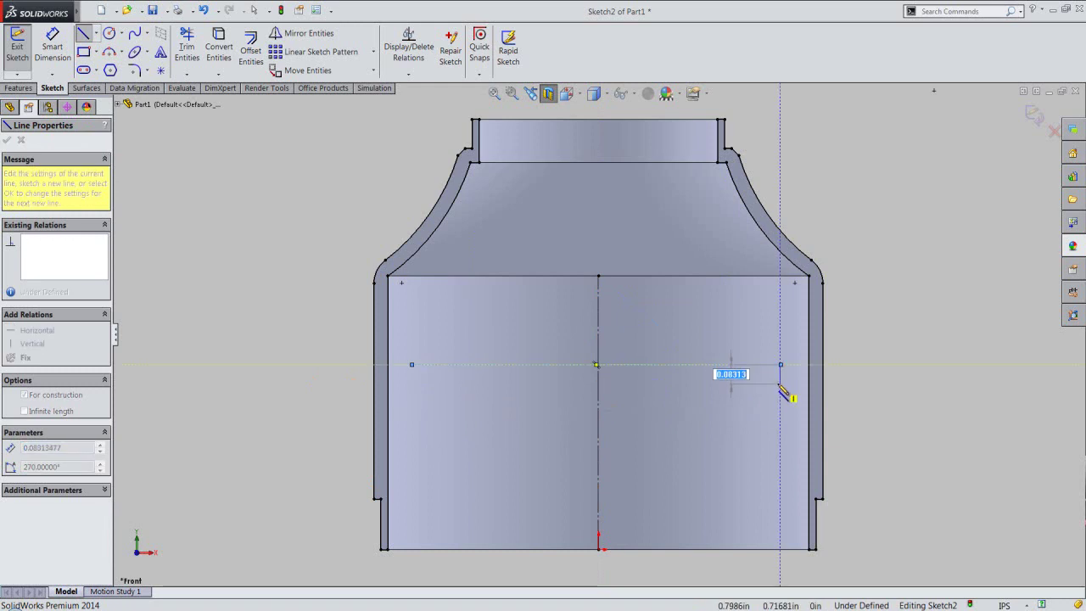
click(781, 368)
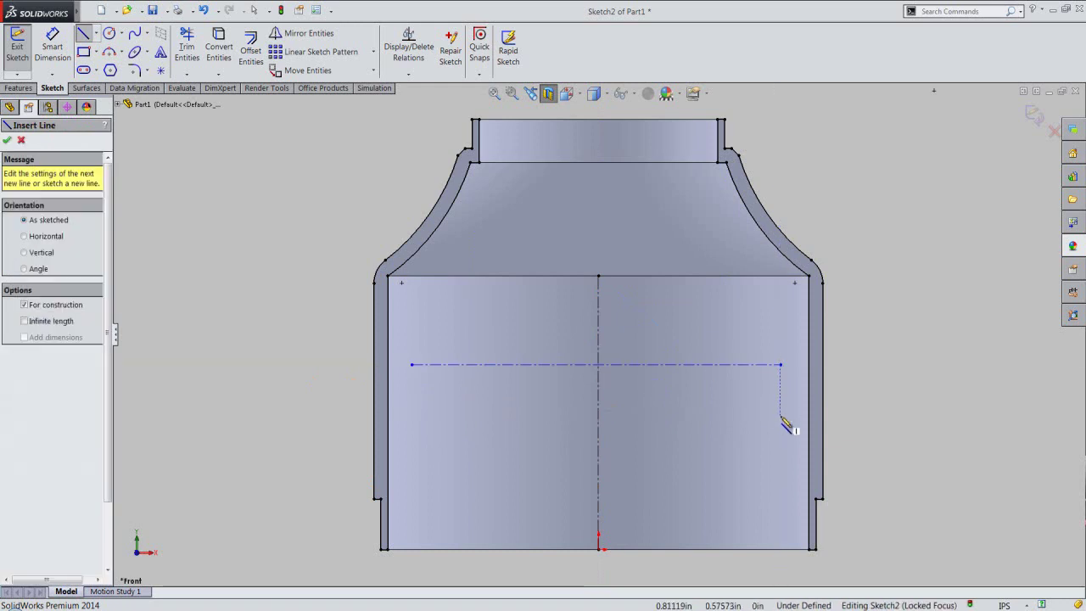
click(780, 416)
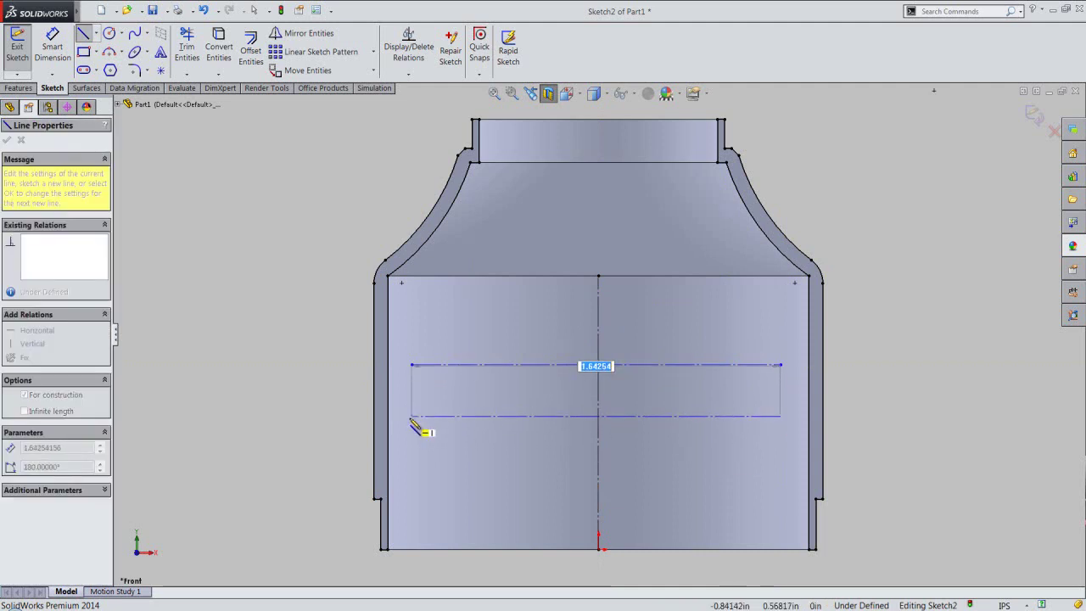
click(411, 416)
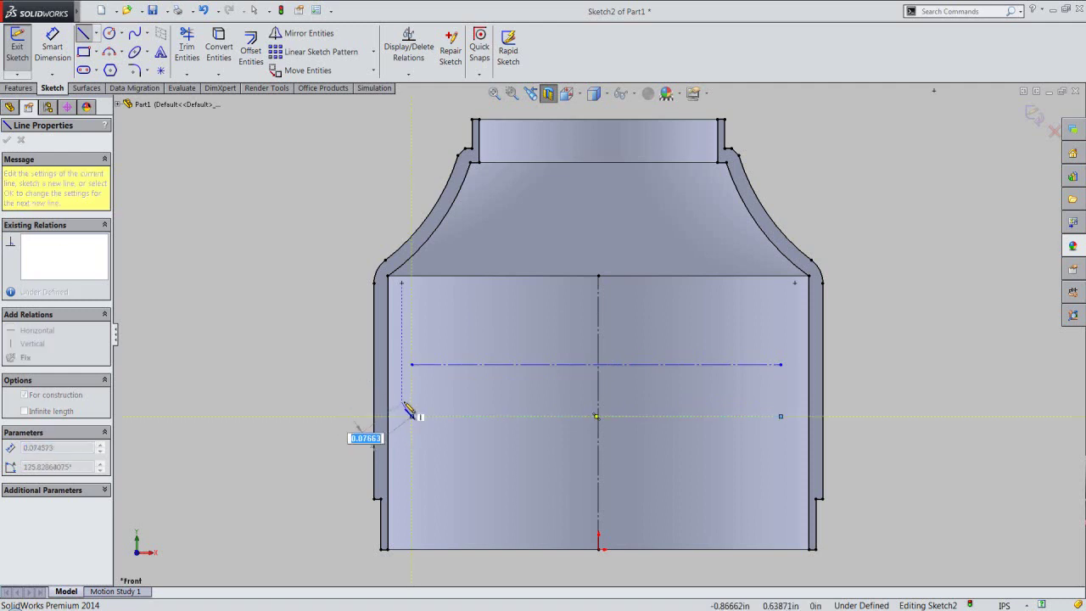
right_click(405, 405)
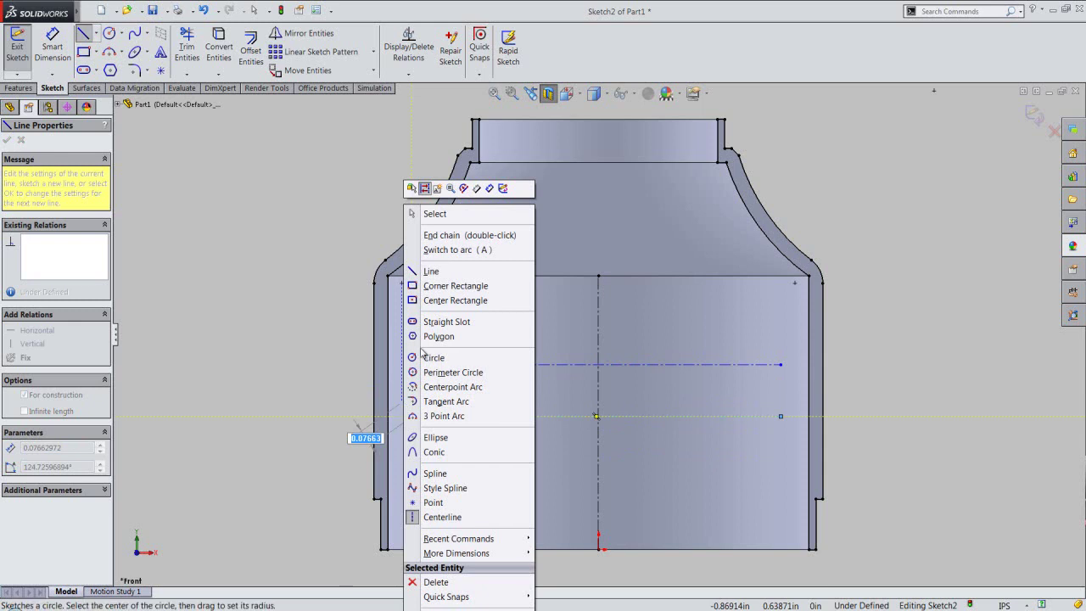
click(449, 280)
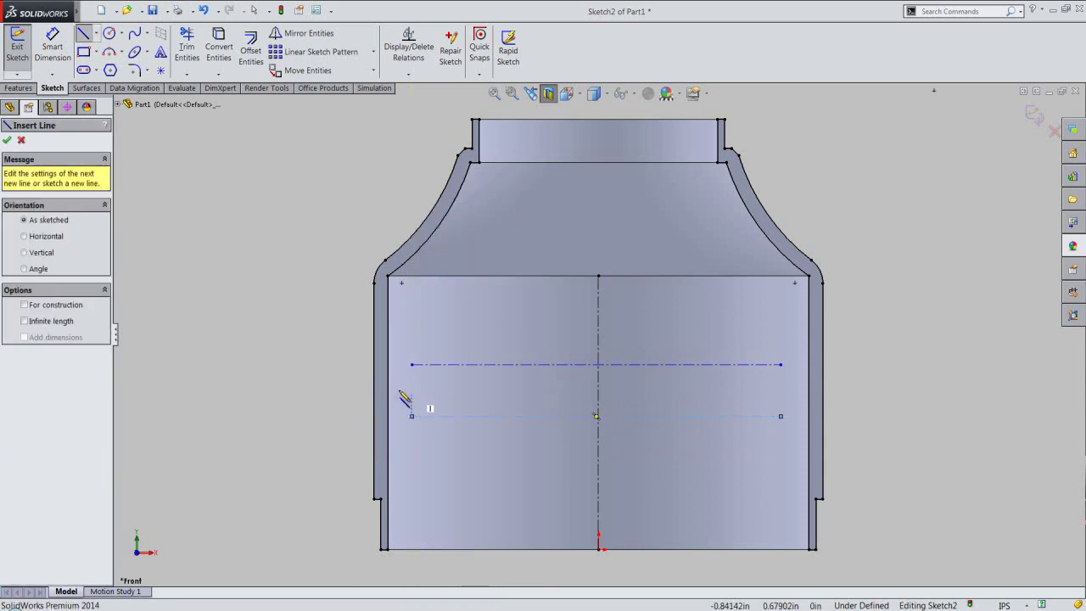
right_click(349, 384)
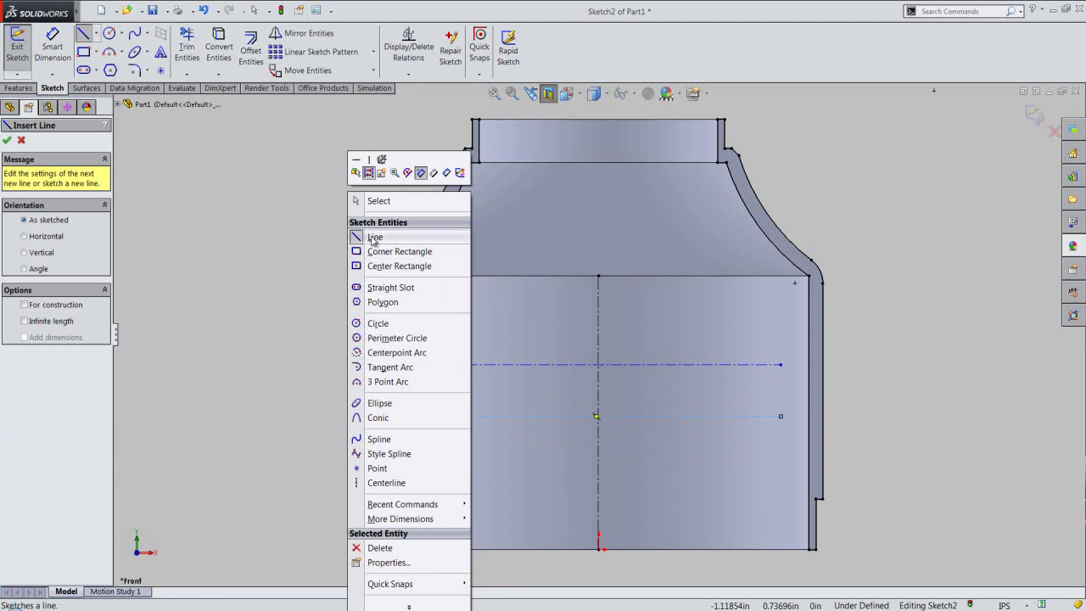
click(384, 202)
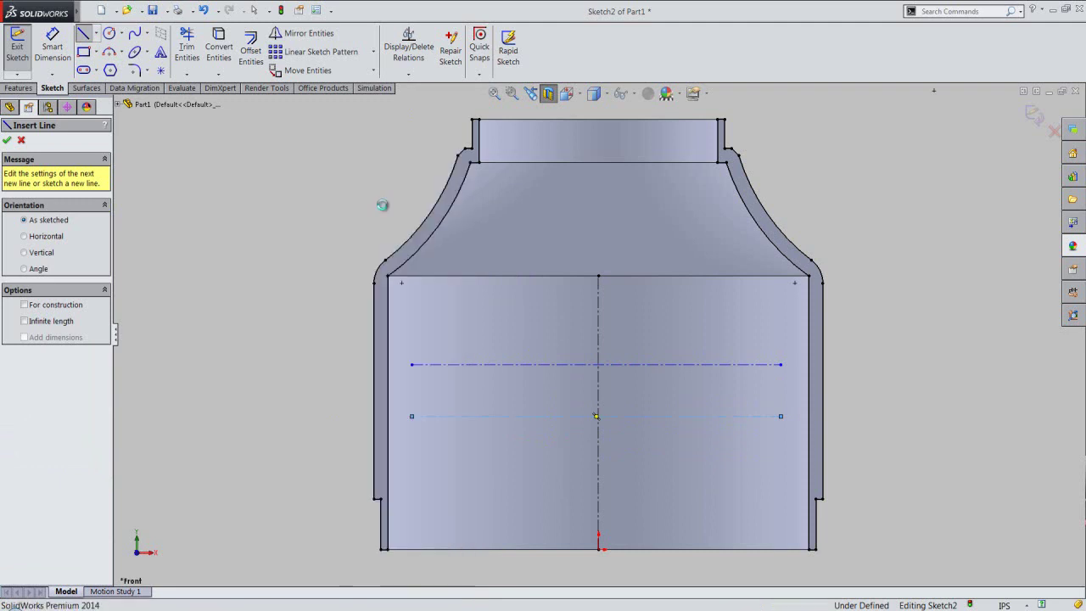
Add an Equal relation between the upper and lower horizontal construction lines.
click(441, 365)
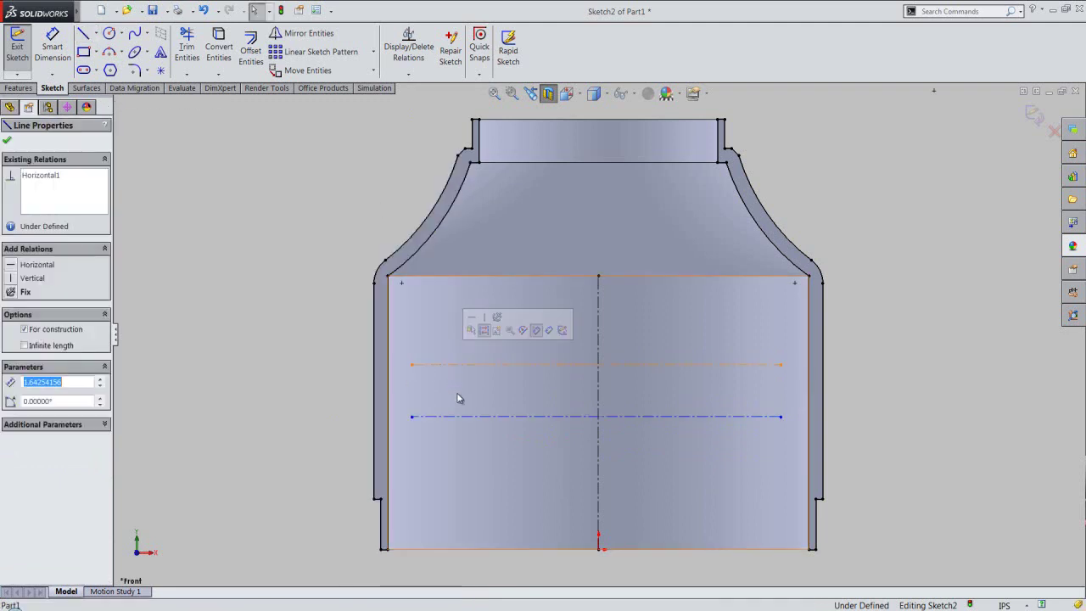
ctrl+click(459, 422)
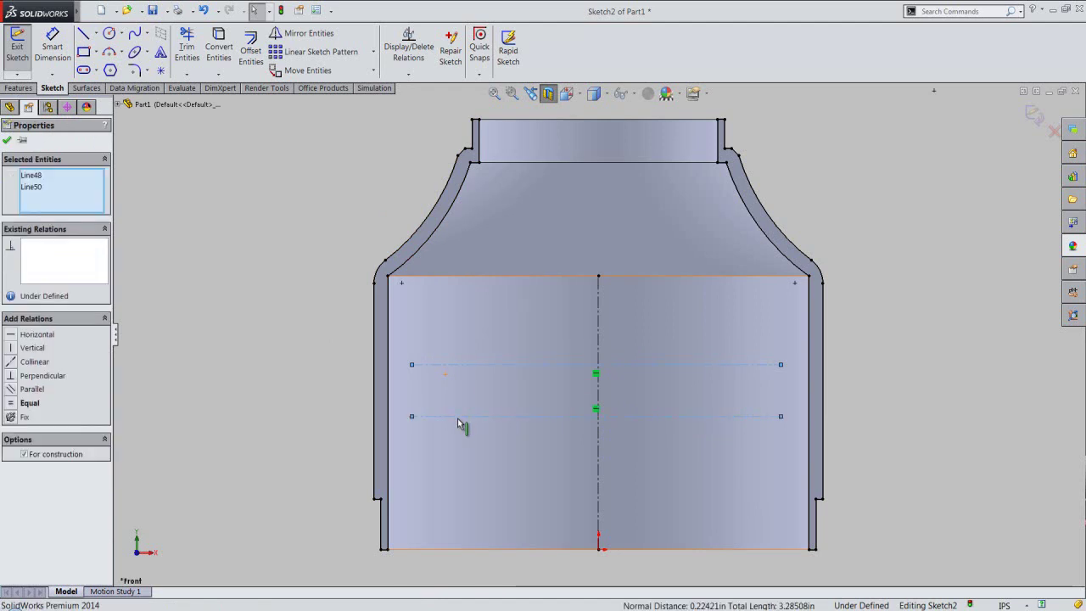
click(25, 403)
click(210, 416)
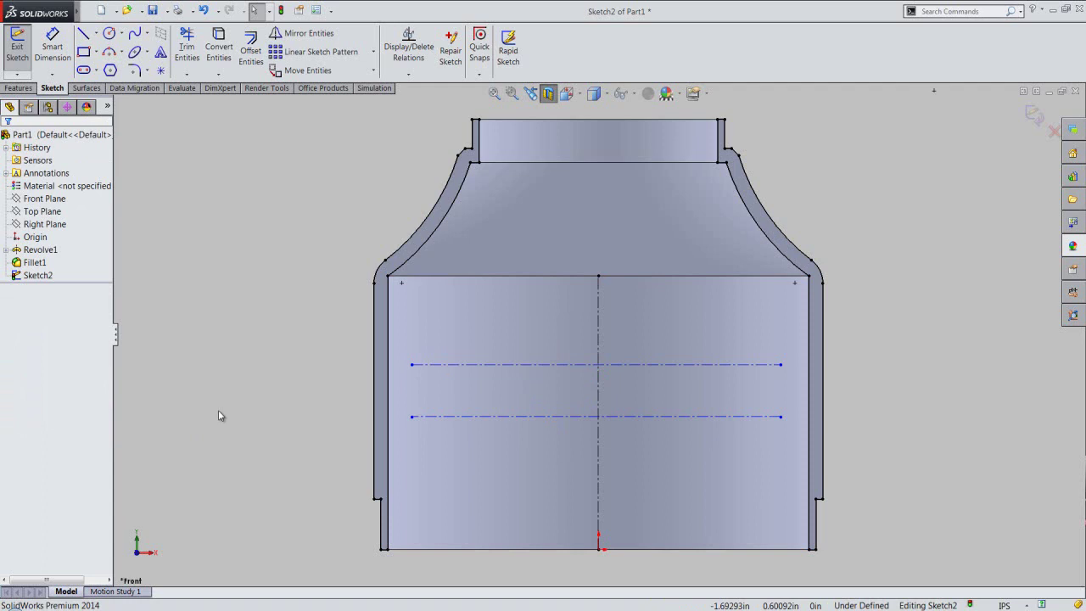
click(160, 51)
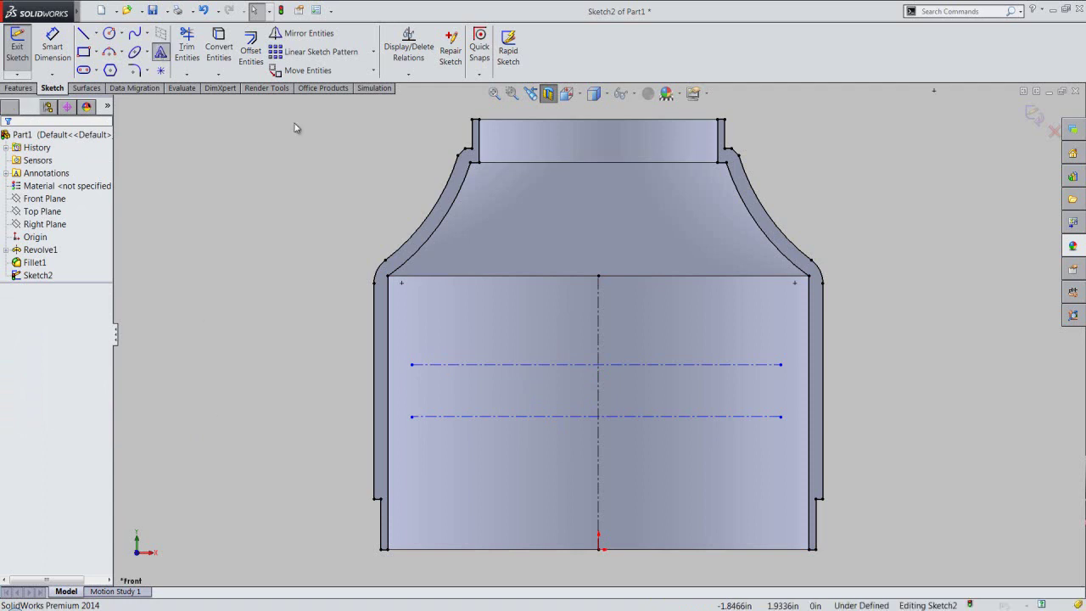
Place 'FLUORESCENT' as center-aligned sketch text along the upper construction line.
click(476, 364)
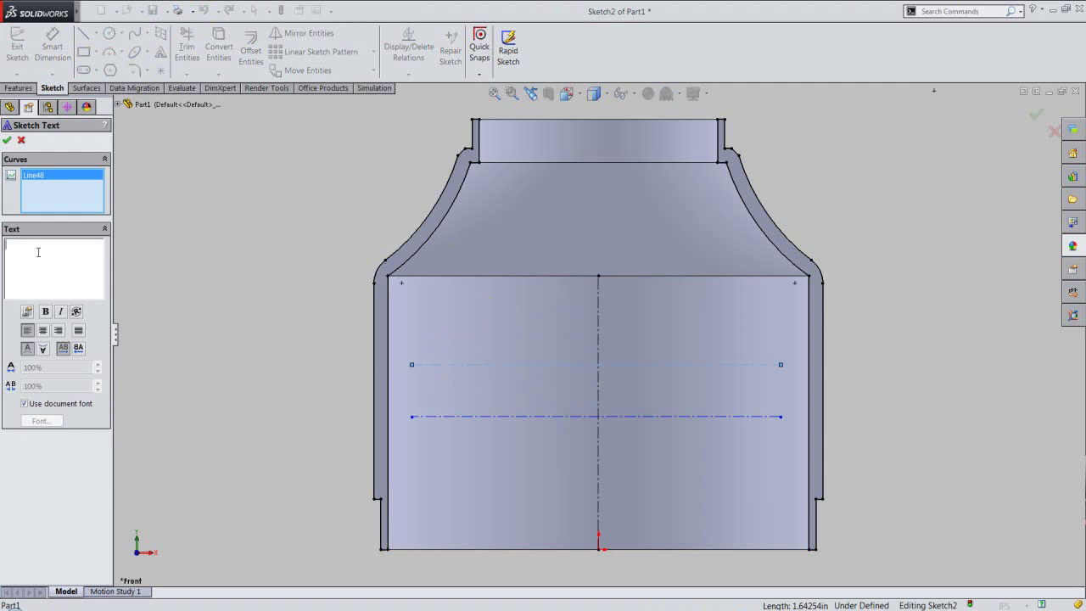
text(FLUO)
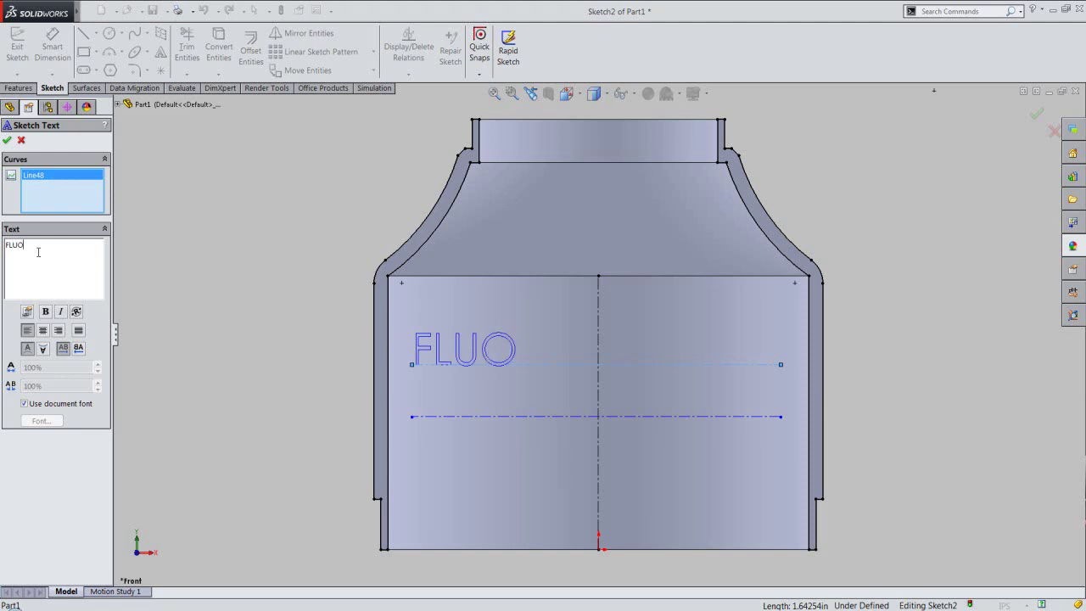
text(RESCENT)
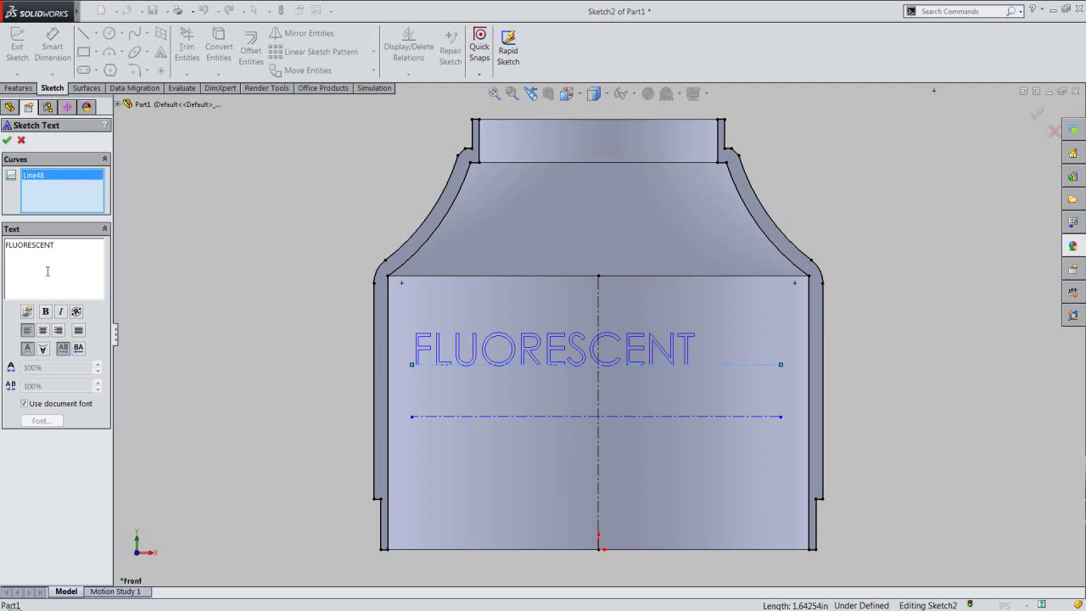
click(42, 330)
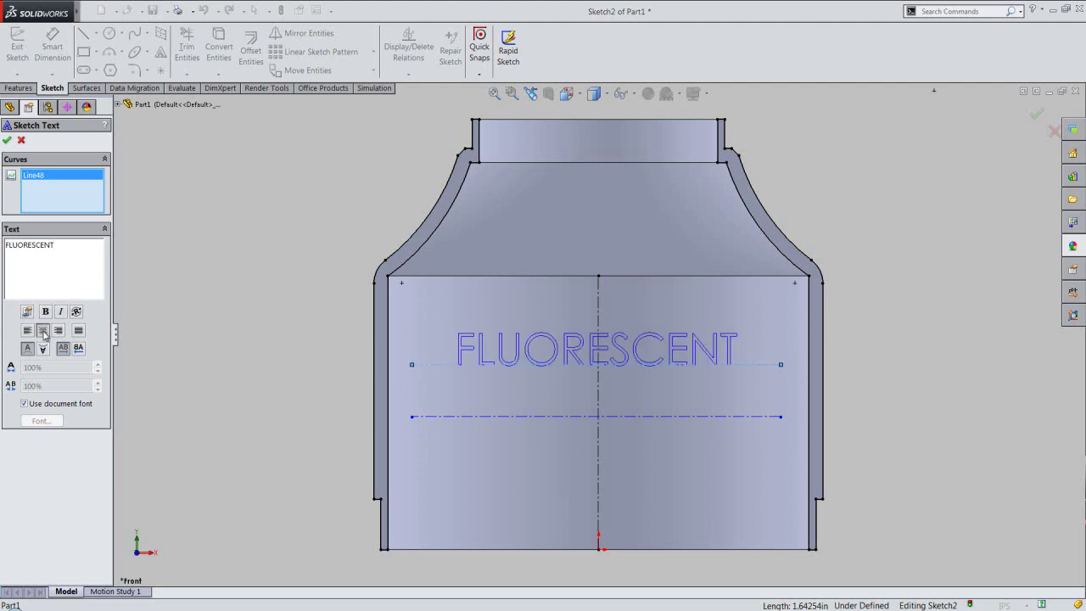
Give the FLUORESCENT text the Calibri font at .120 height and accept it.
click(24, 404)
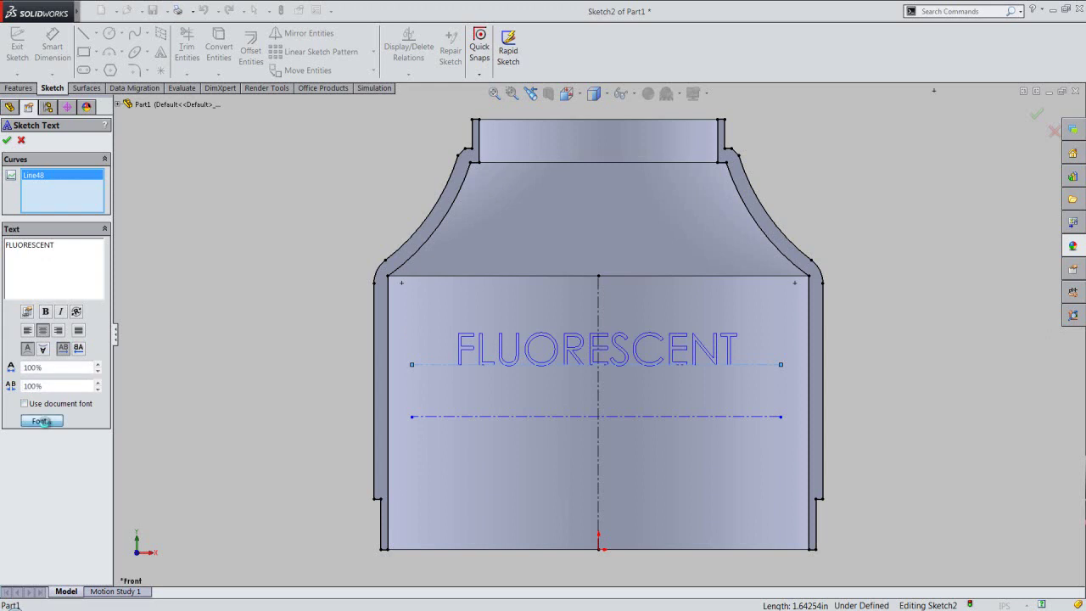
click(42, 421)
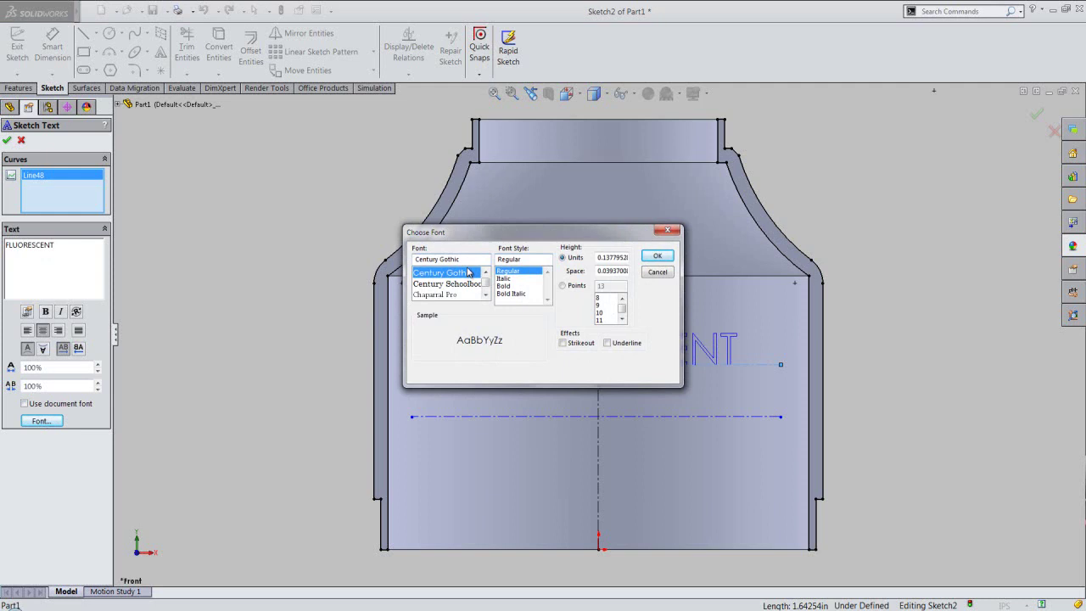
key(Return)
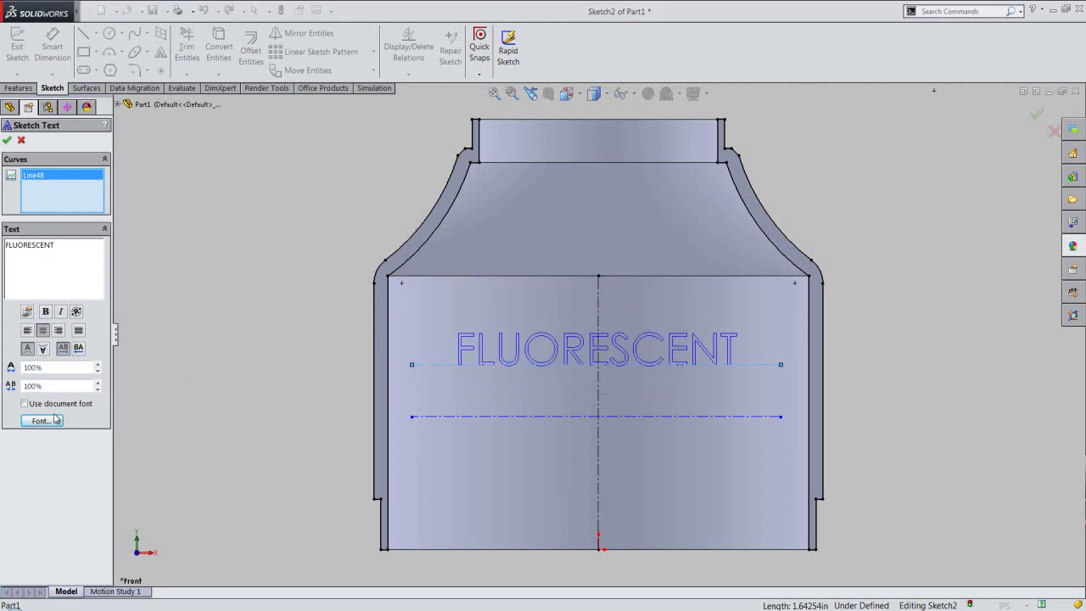
click(471, 273)
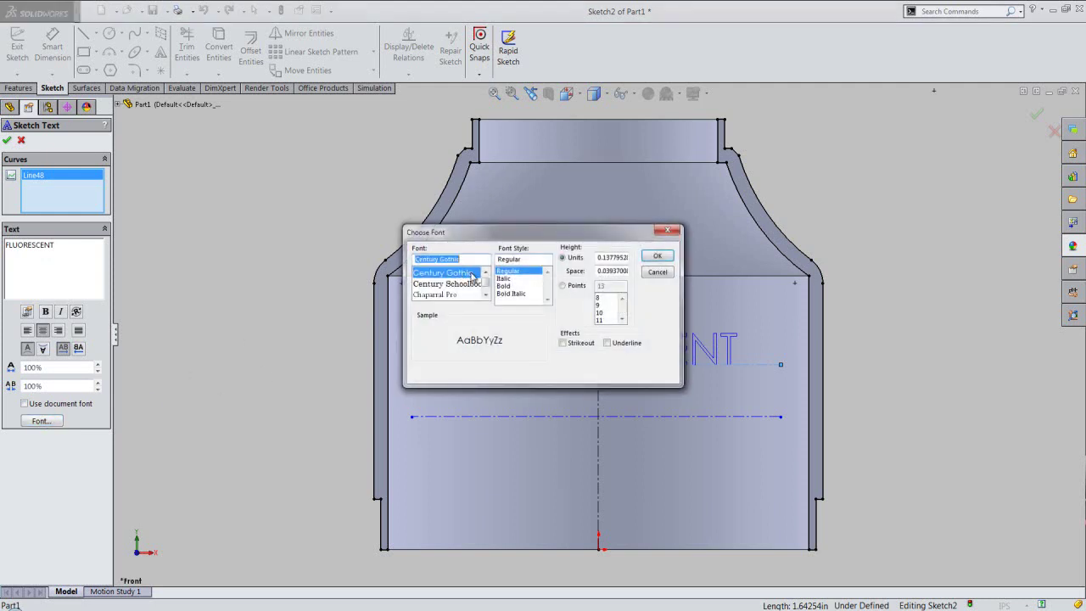
text(C)
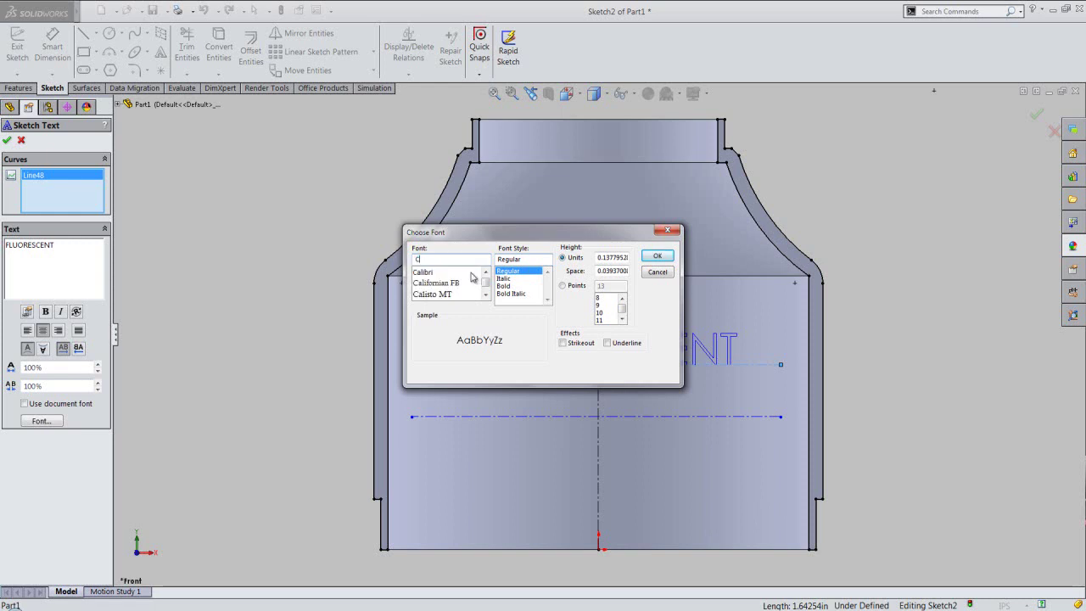
click(443, 272)
click(613, 257)
double_click(613, 257)
click(613, 257)
double_click(613, 258)
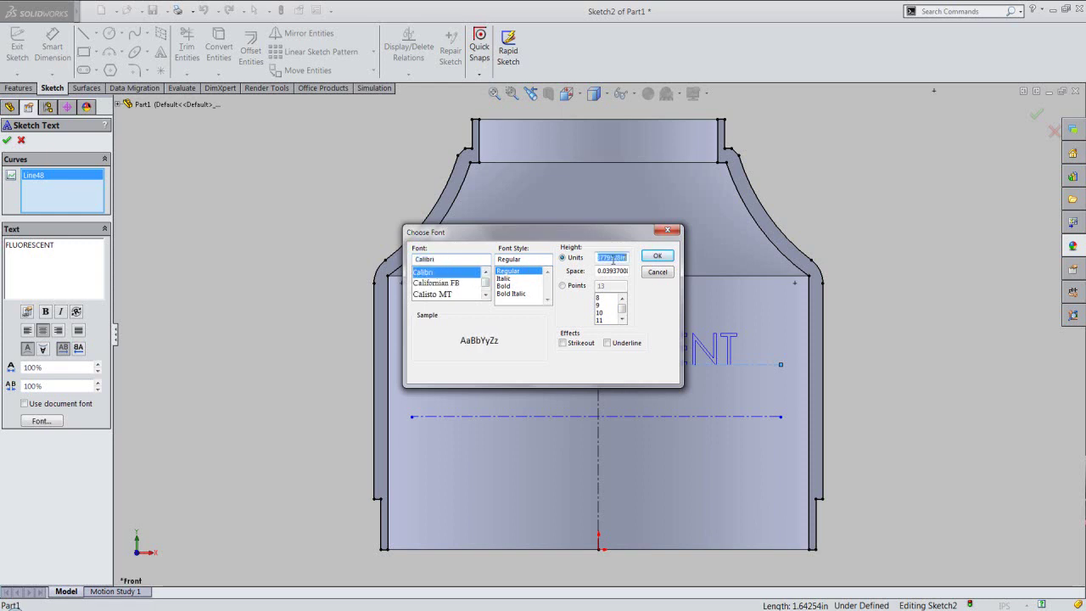
text(120)
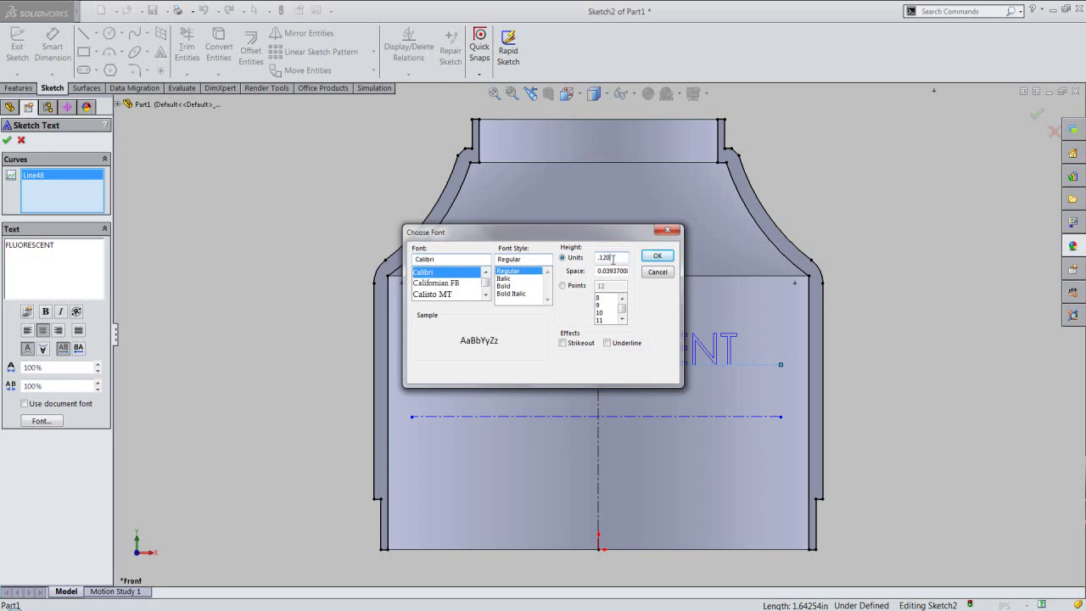
click(656, 256)
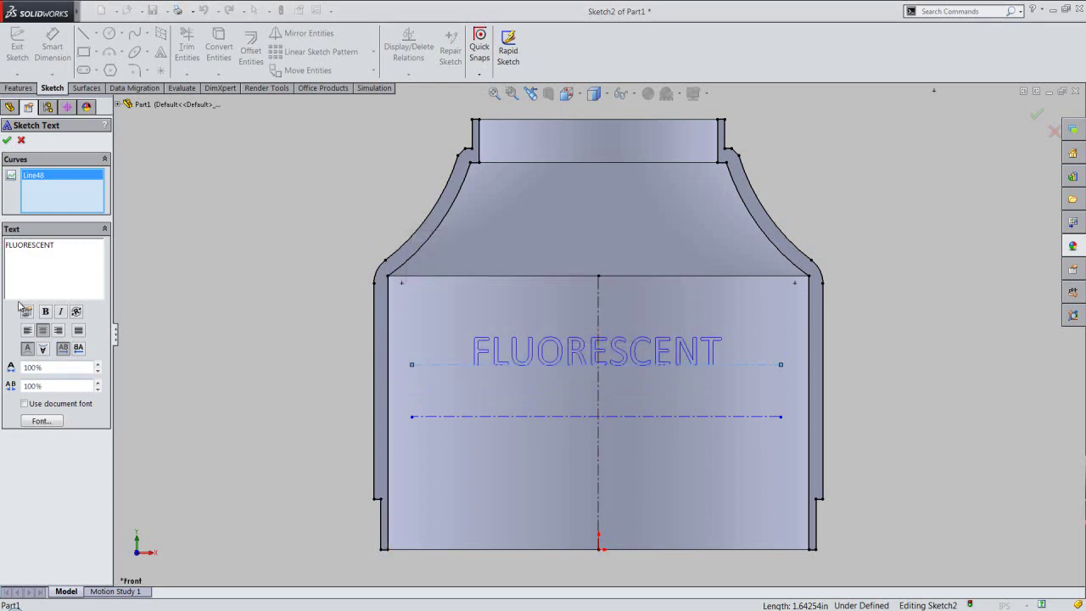
click(6, 140)
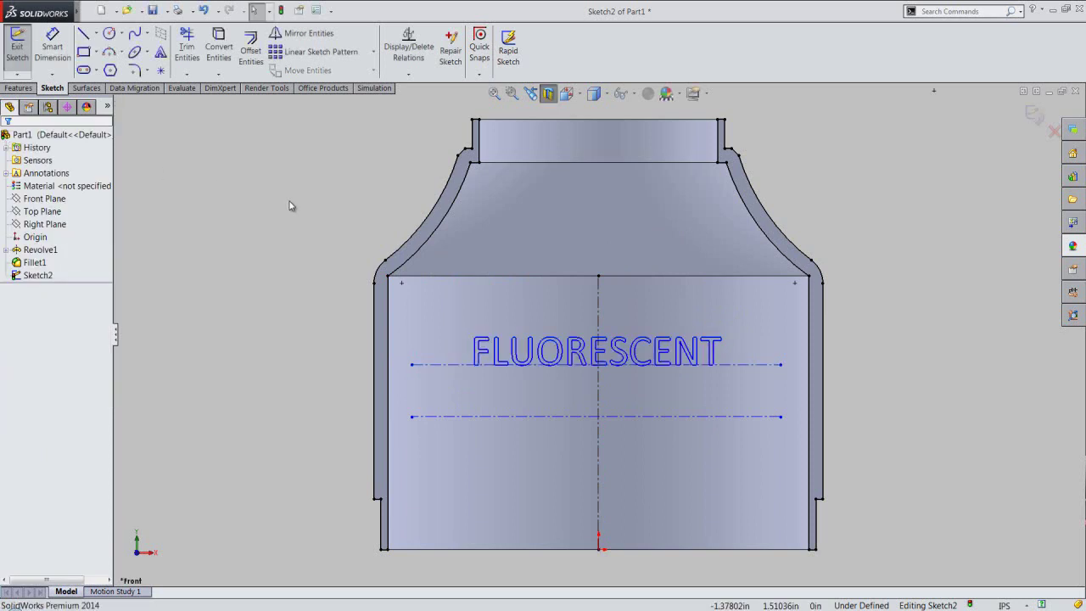
Add 'BULB' along the lower construction line, flipped vertically and horizontally to read upright.
click(160, 51)
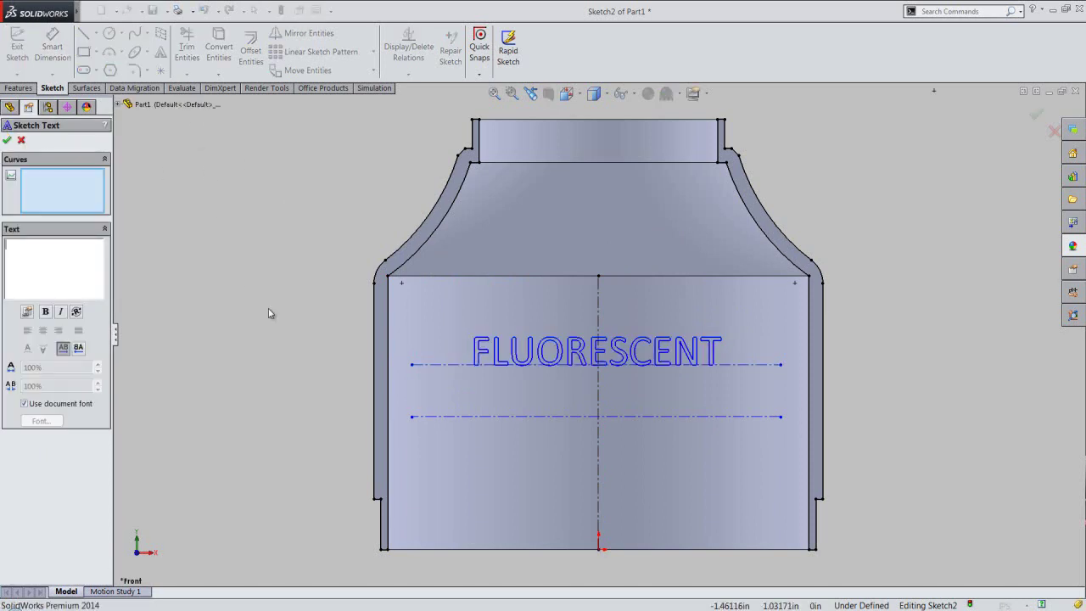
click(439, 416)
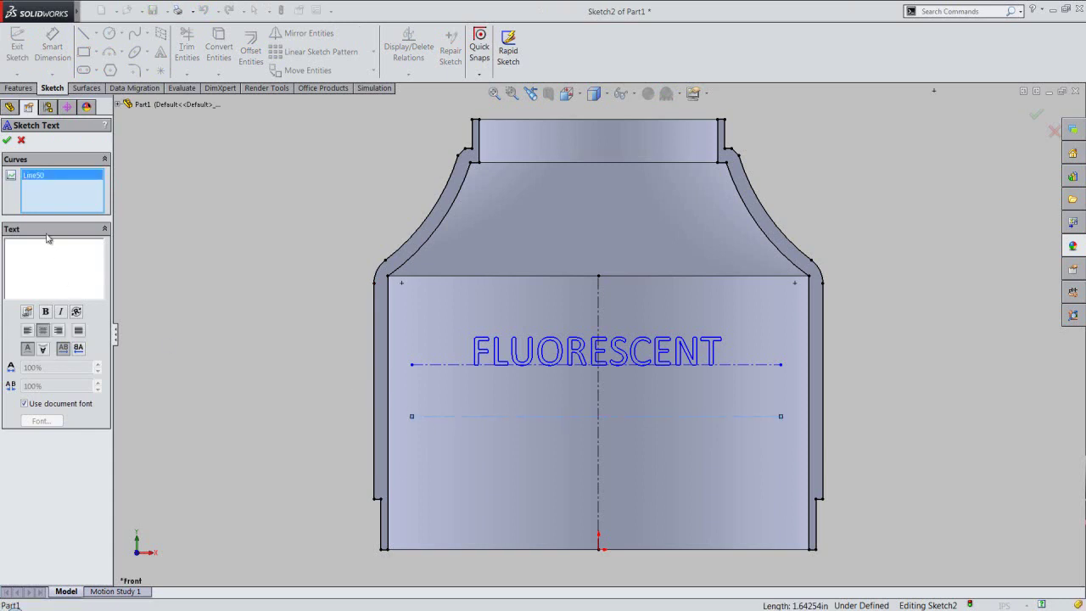
text(B)
text(UL)
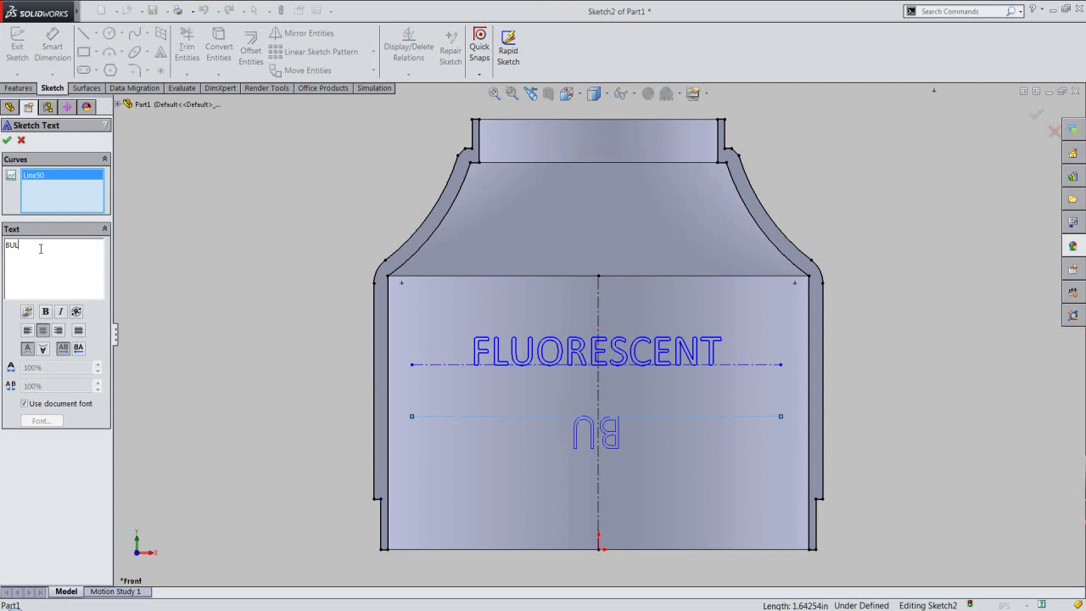
text(B)
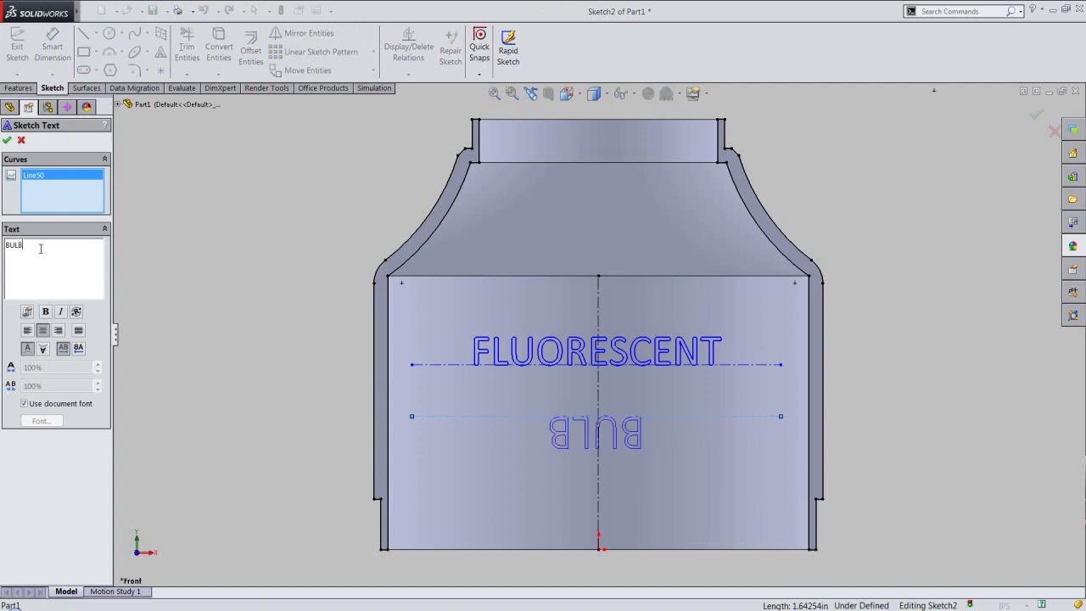
click(43, 349)
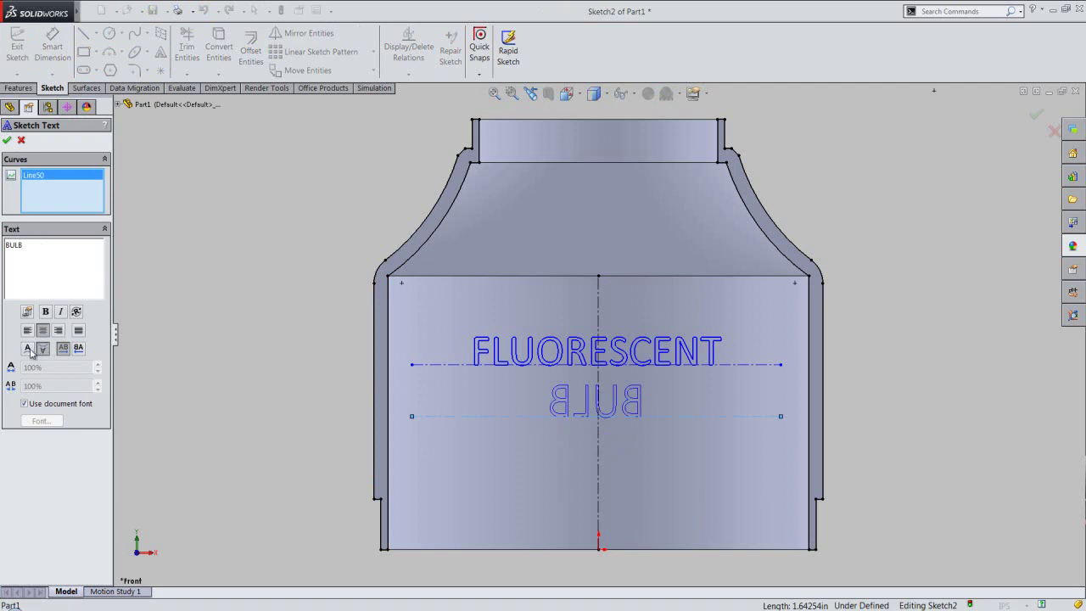
click(27, 349)
click(78, 348)
click(78, 352)
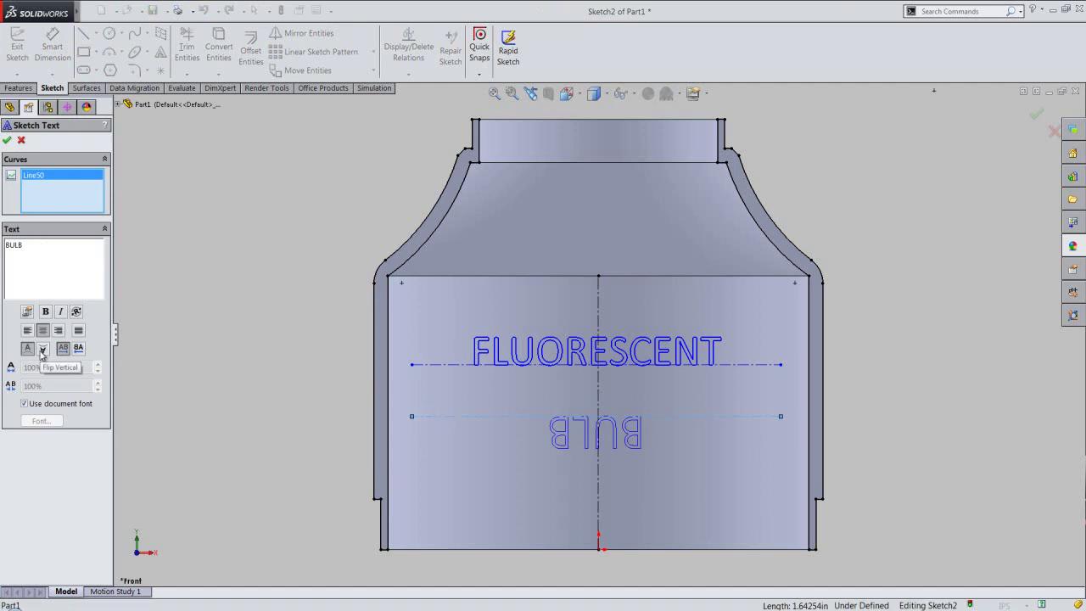
click(42, 353)
click(78, 350)
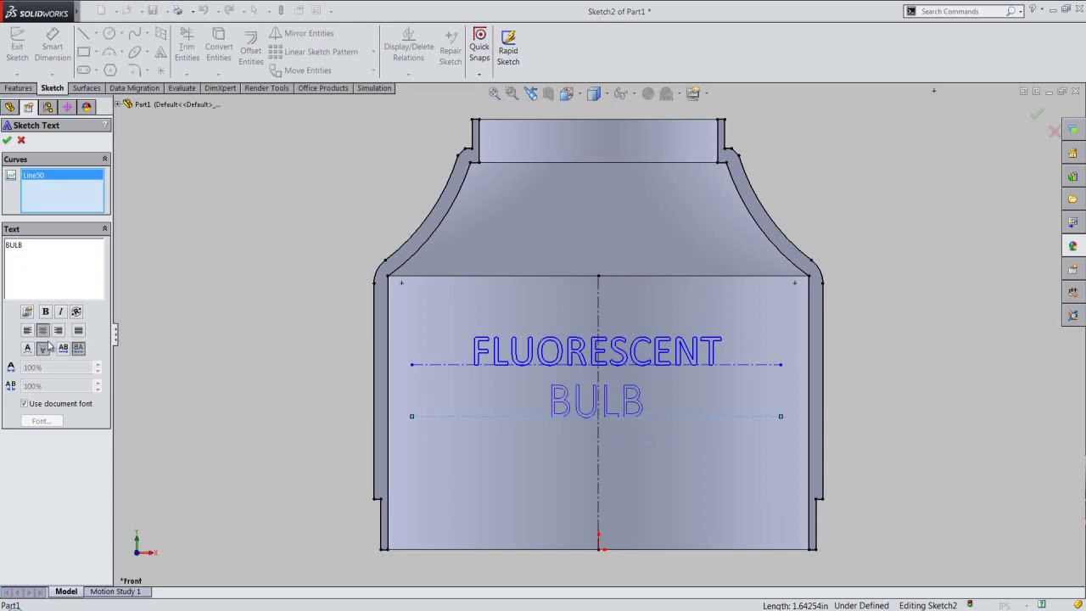
Switch the BULB text from the document font to Calibri, matching FLUORESCENT.
click(25, 404)
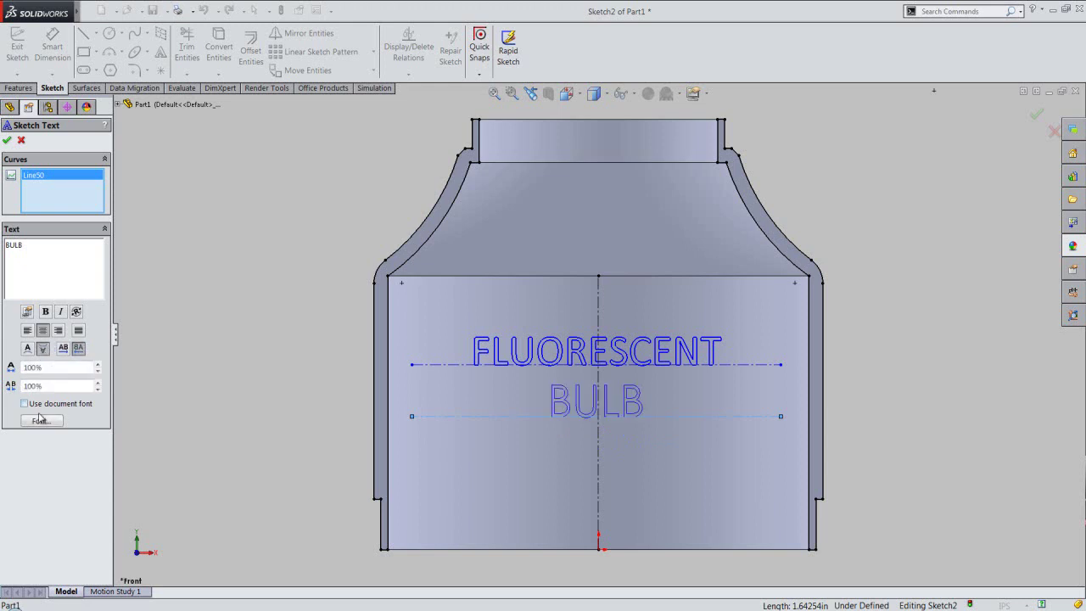
click(42, 420)
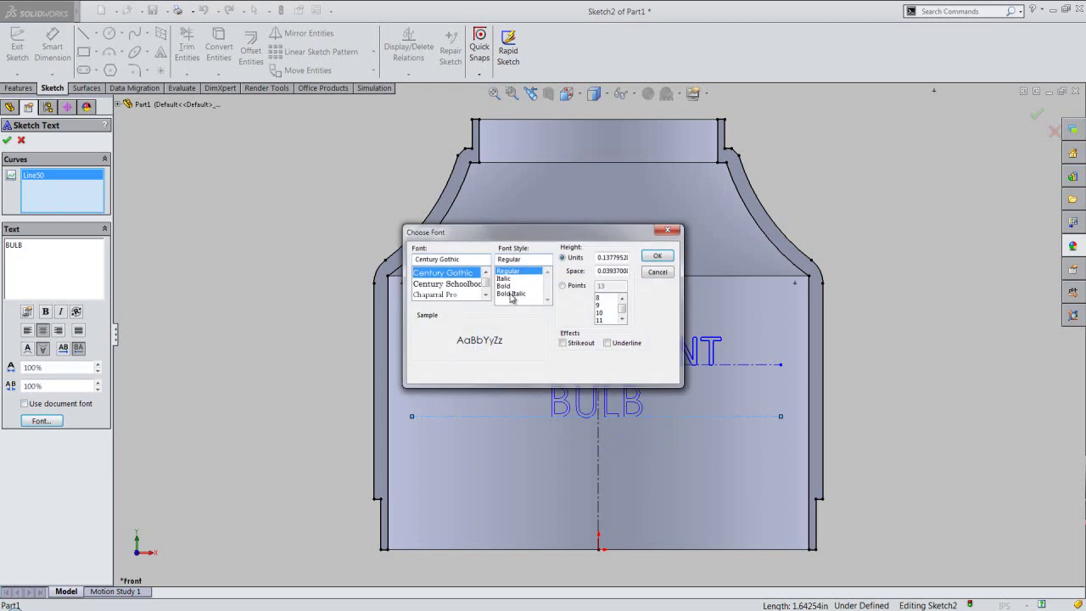
double_click(600, 257)
key(BackSpace)
text(.120)
click(456, 272)
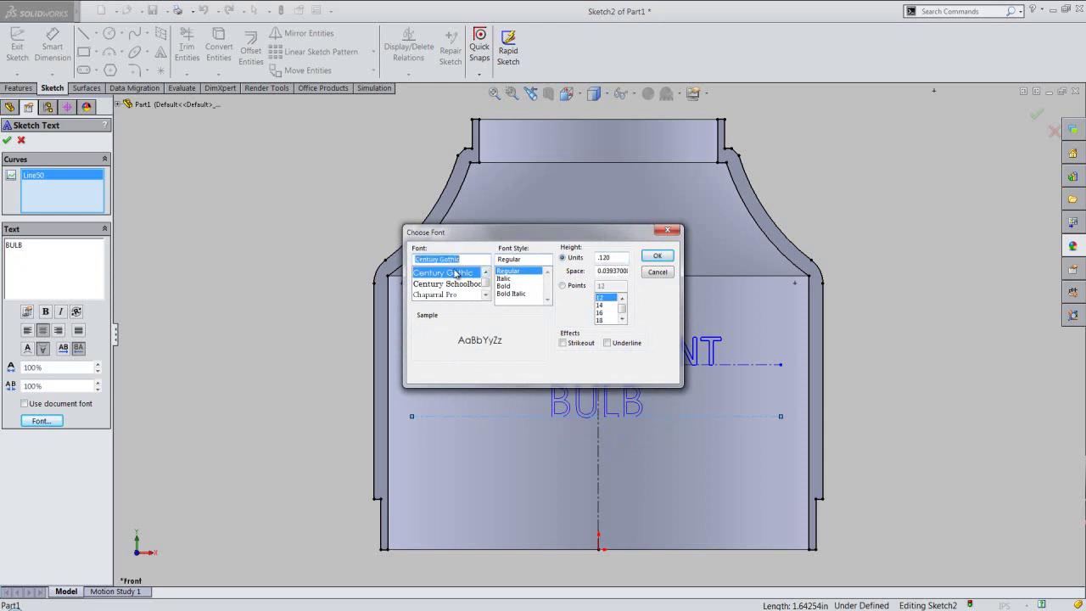
text(CA)
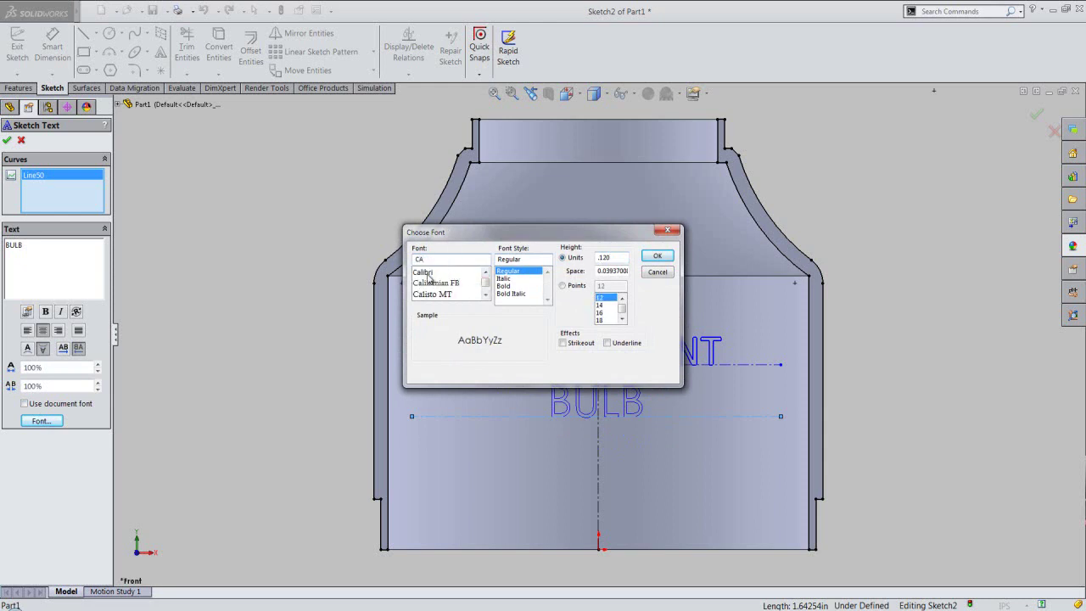
click(426, 273)
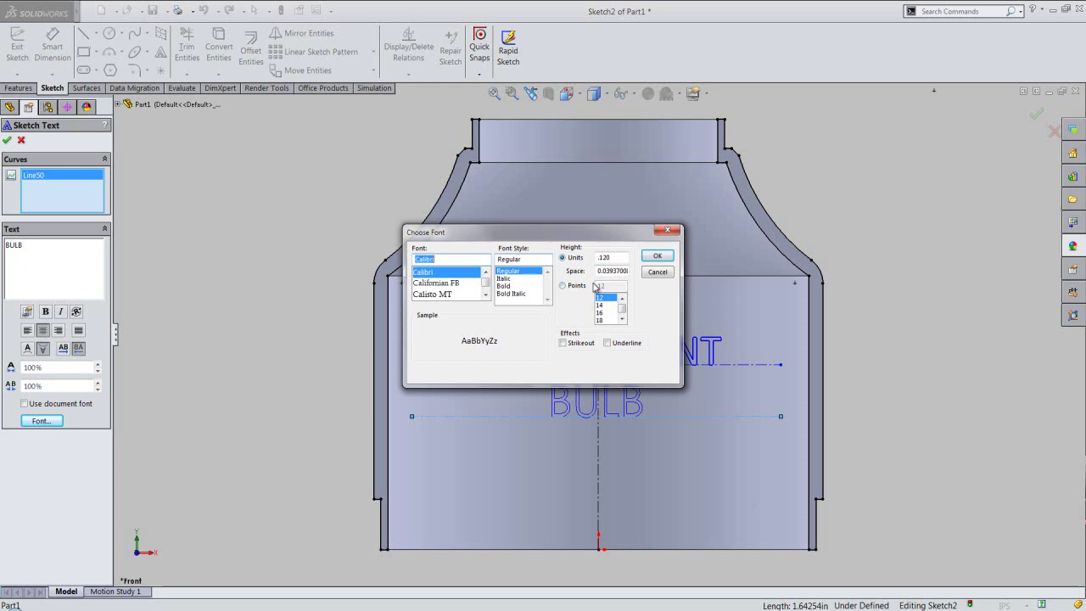
click(653, 256)
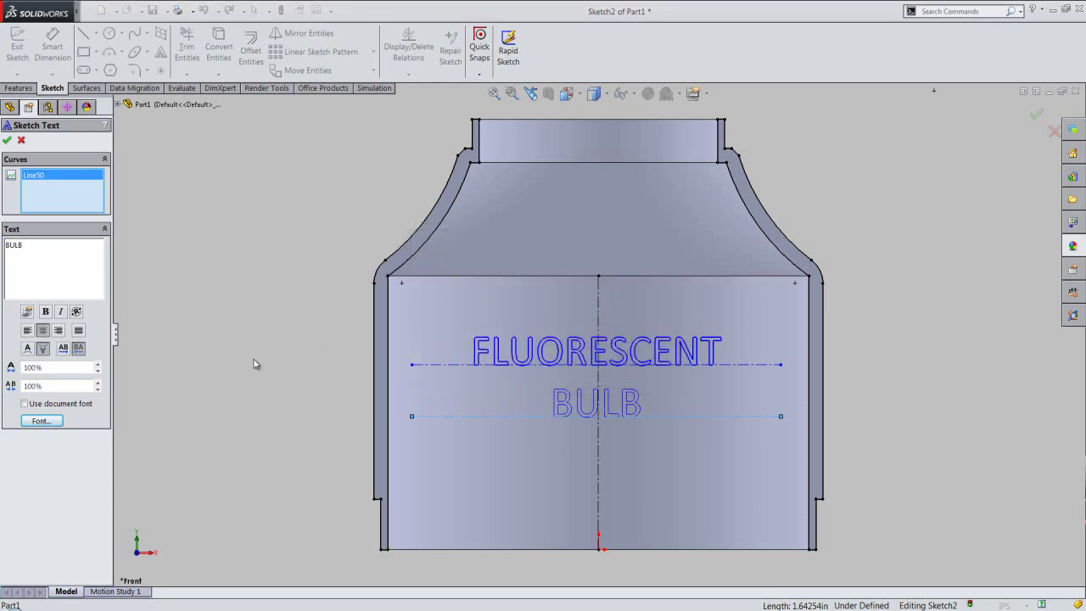
right_click(180, 286)
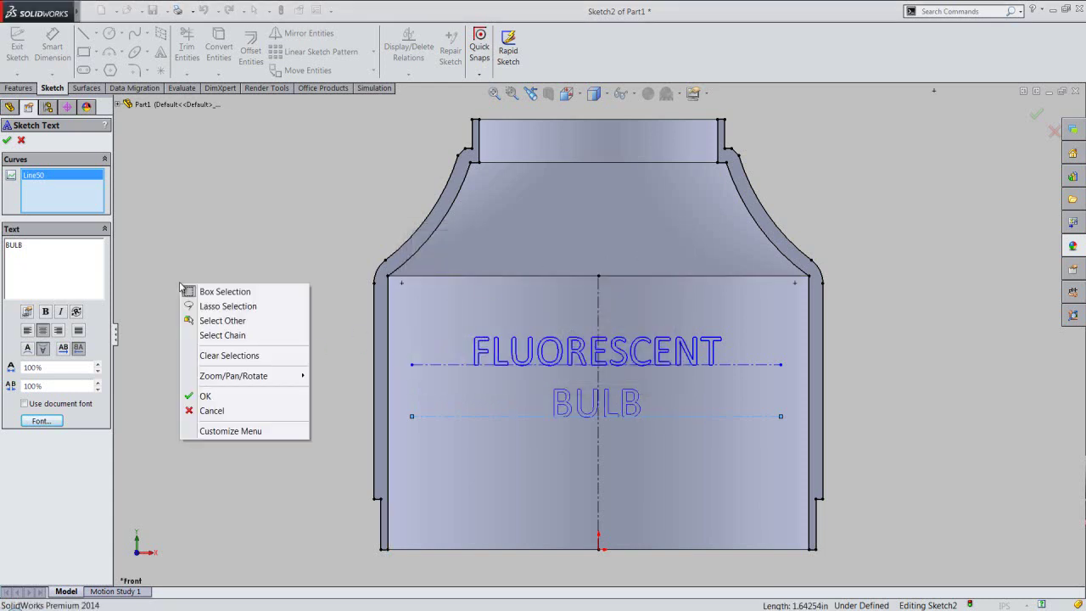
Finish the BULB text and dimension the upper text line .45334 in below the top edge.
click(225, 396)
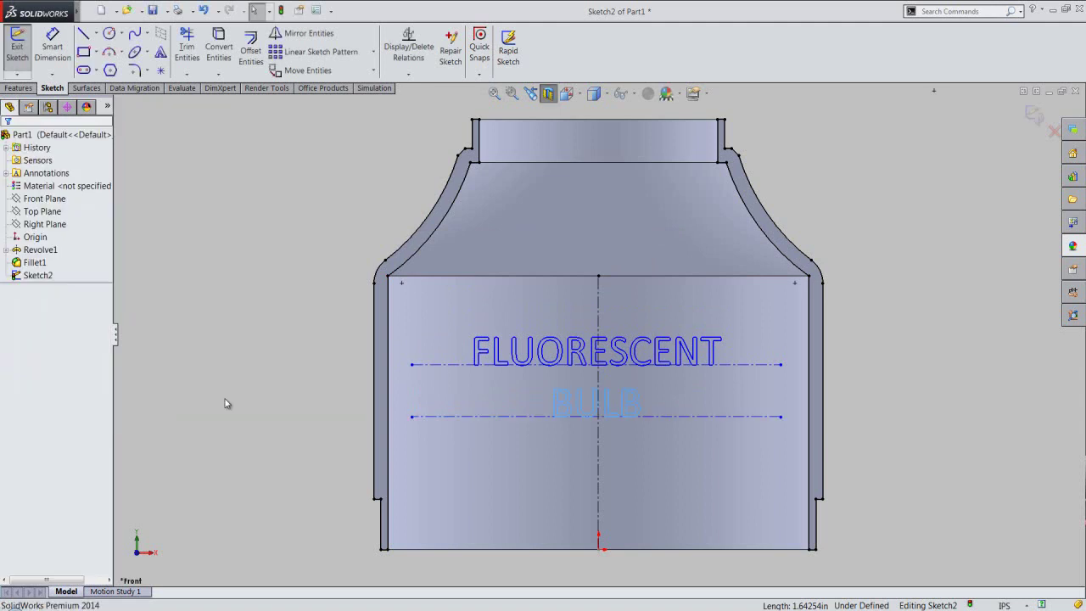
right_click(892, 280)
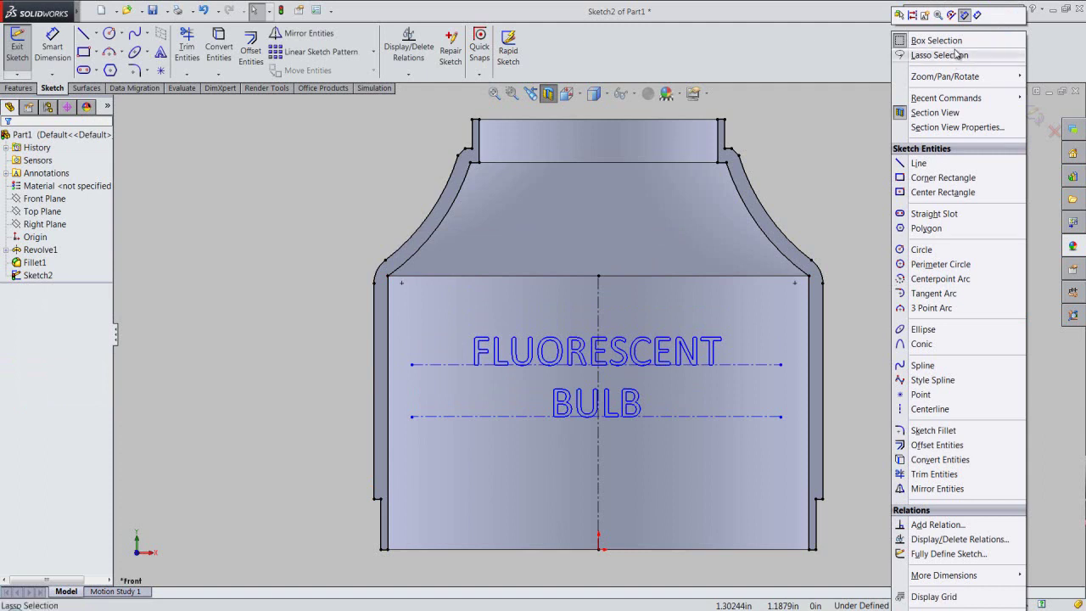
click(978, 16)
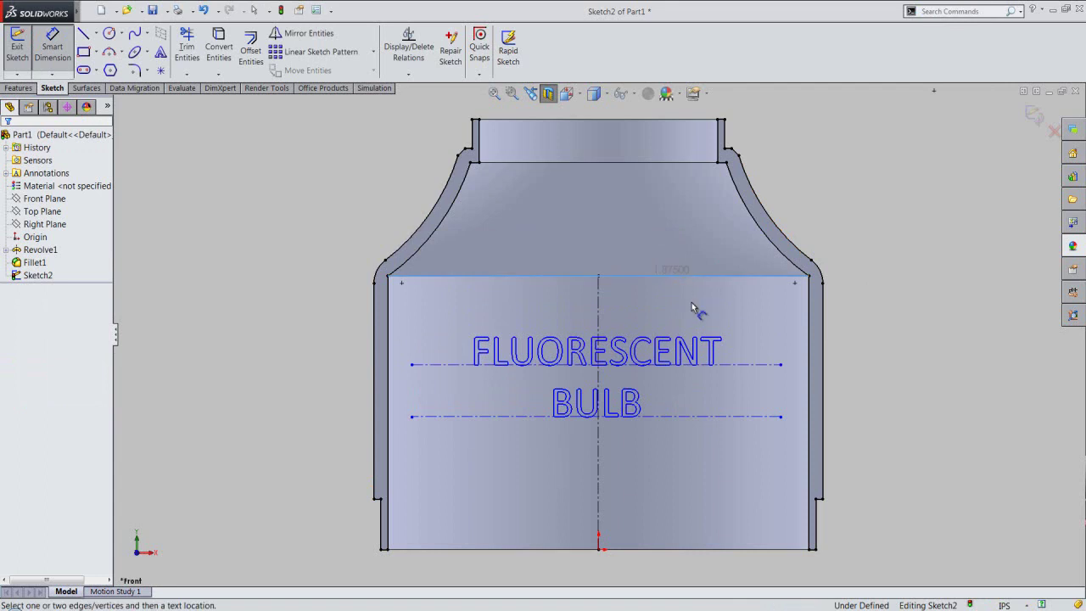
click(736, 360)
click(738, 357)
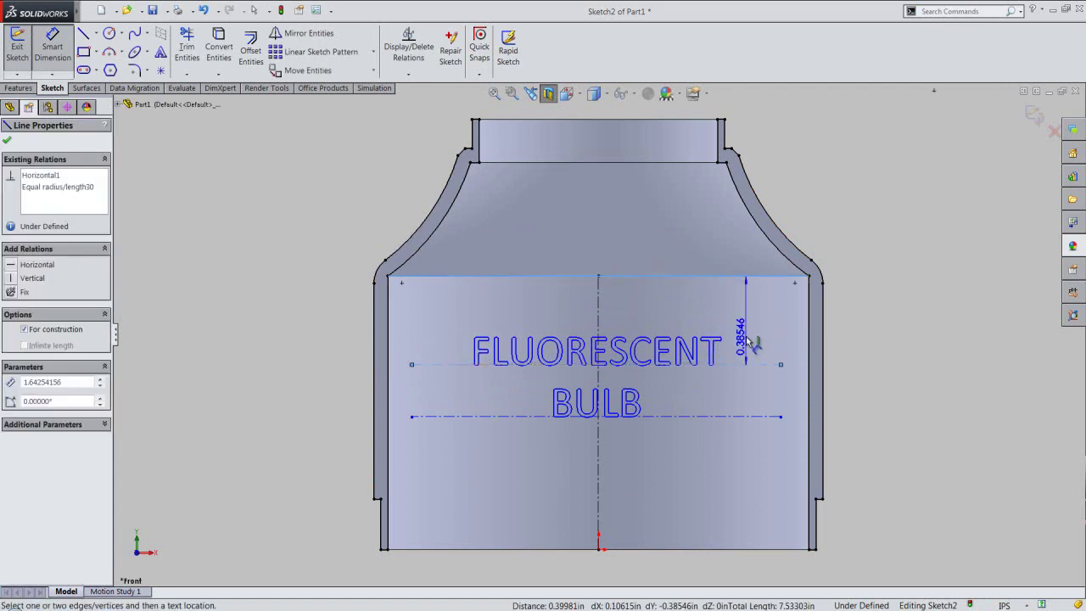
click(750, 340)
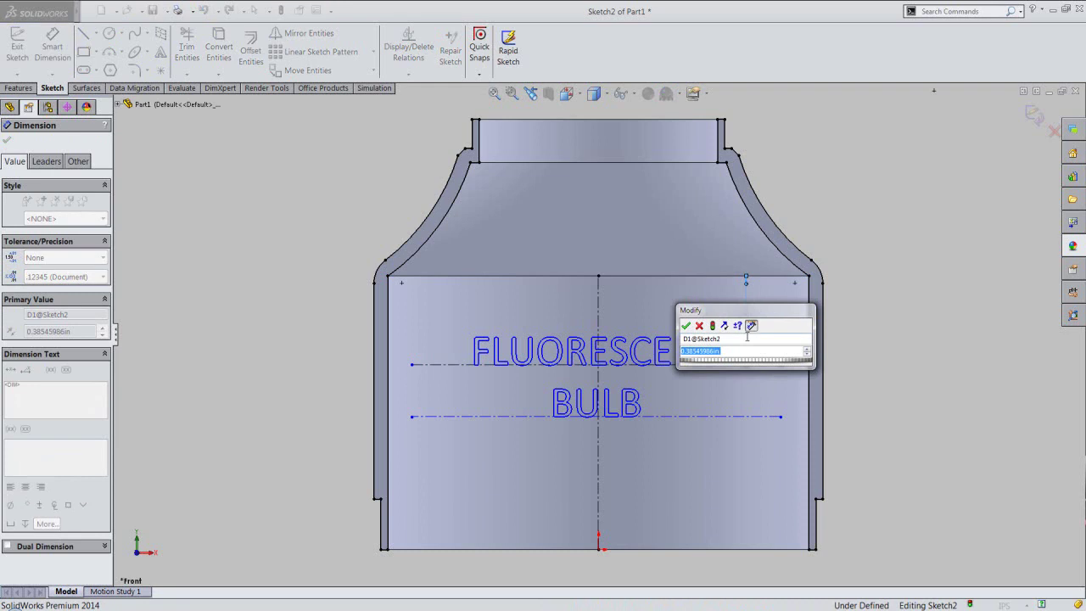
text(.45334)
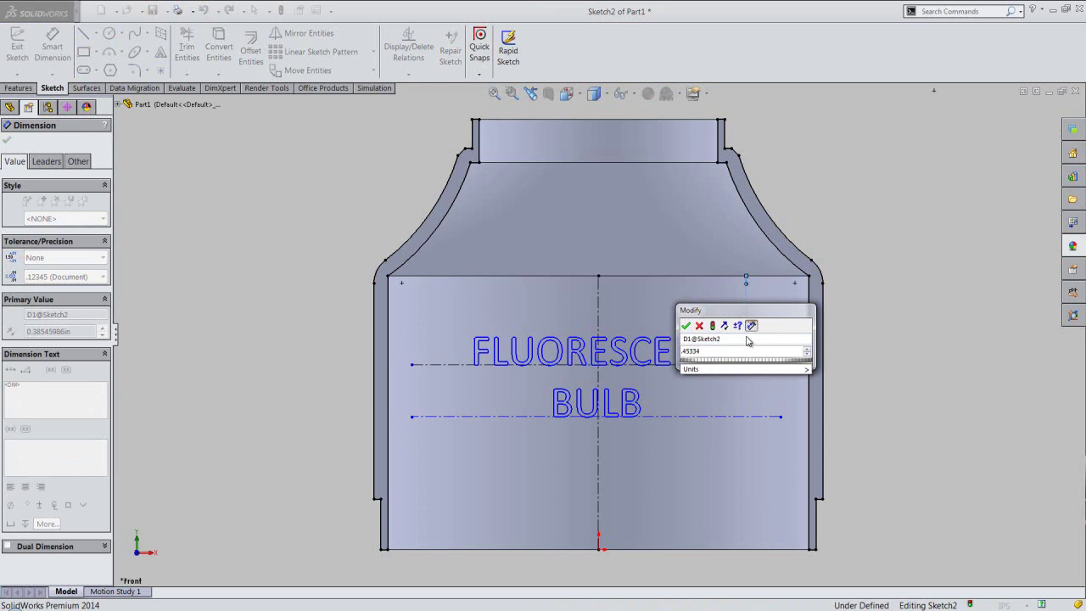
key(Return)
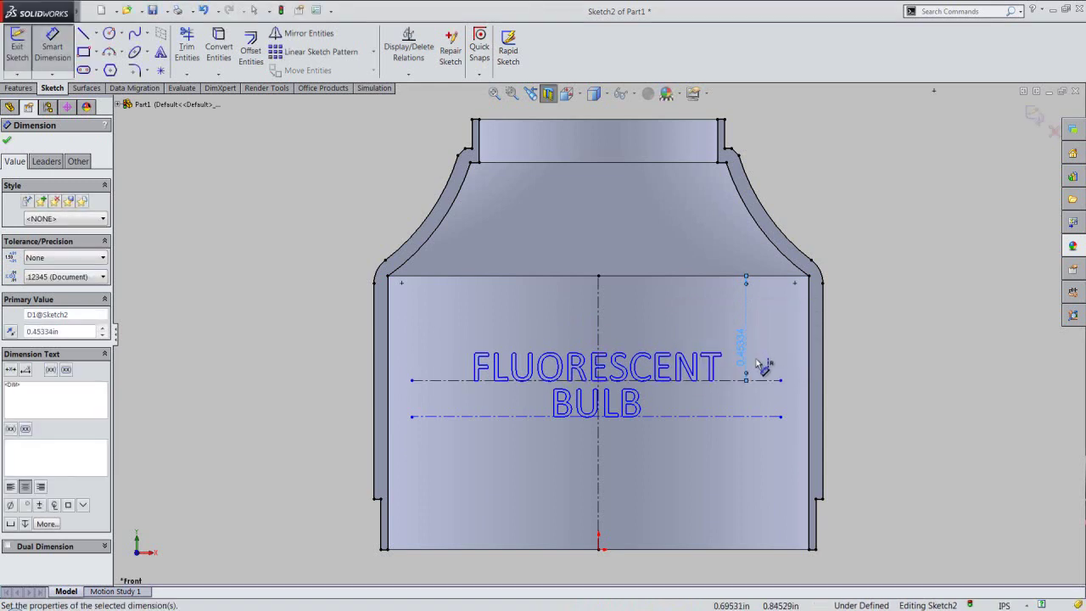
Dimension the spacing between the two text lines as .2145 in.
click(764, 380)
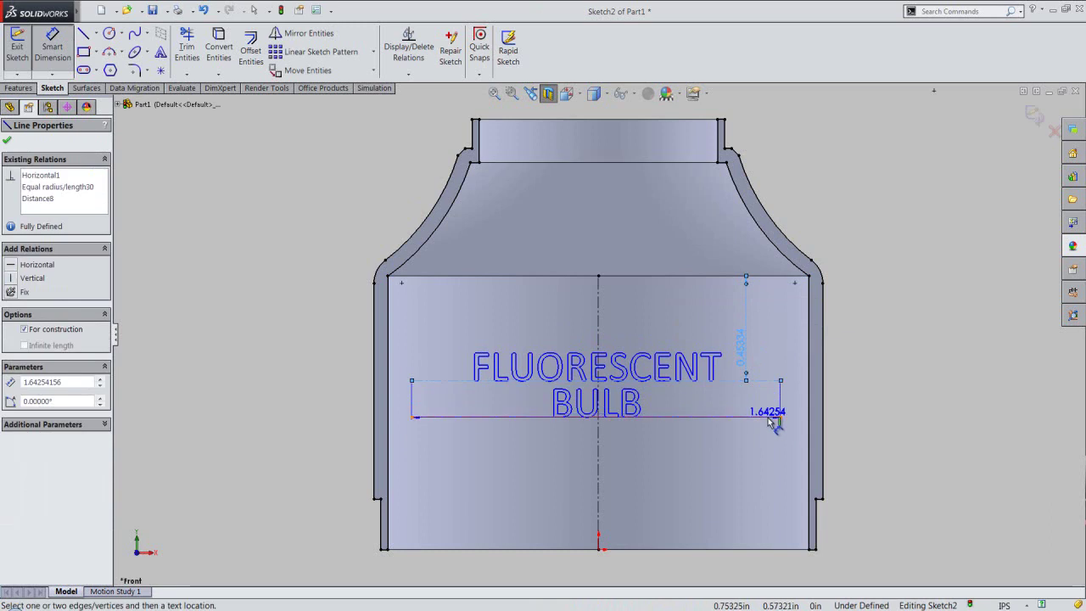
click(772, 416)
click(769, 399)
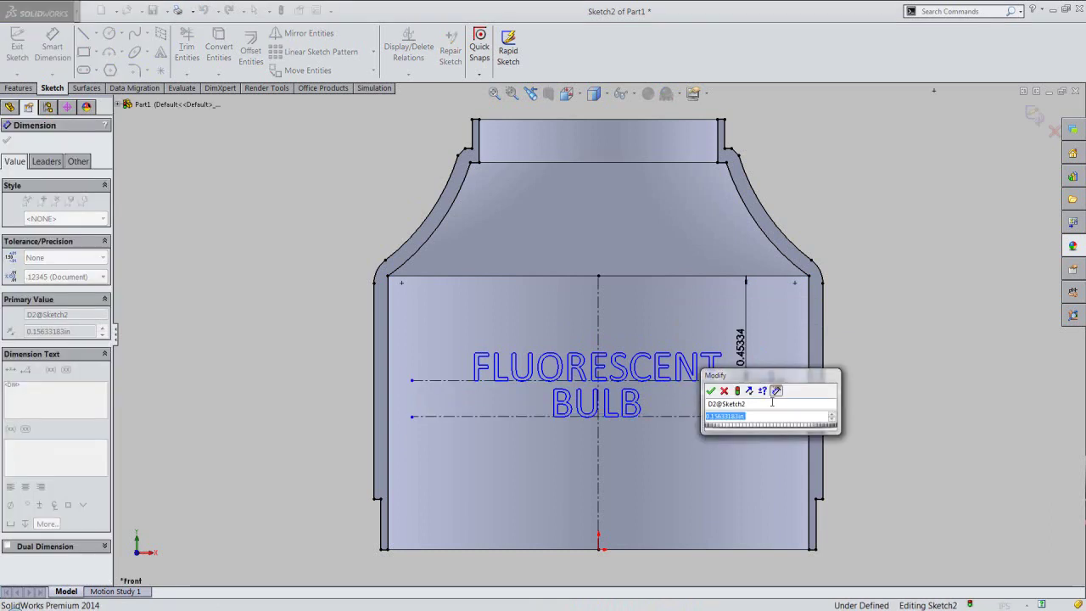
key(BackSpace)
text(.2145)
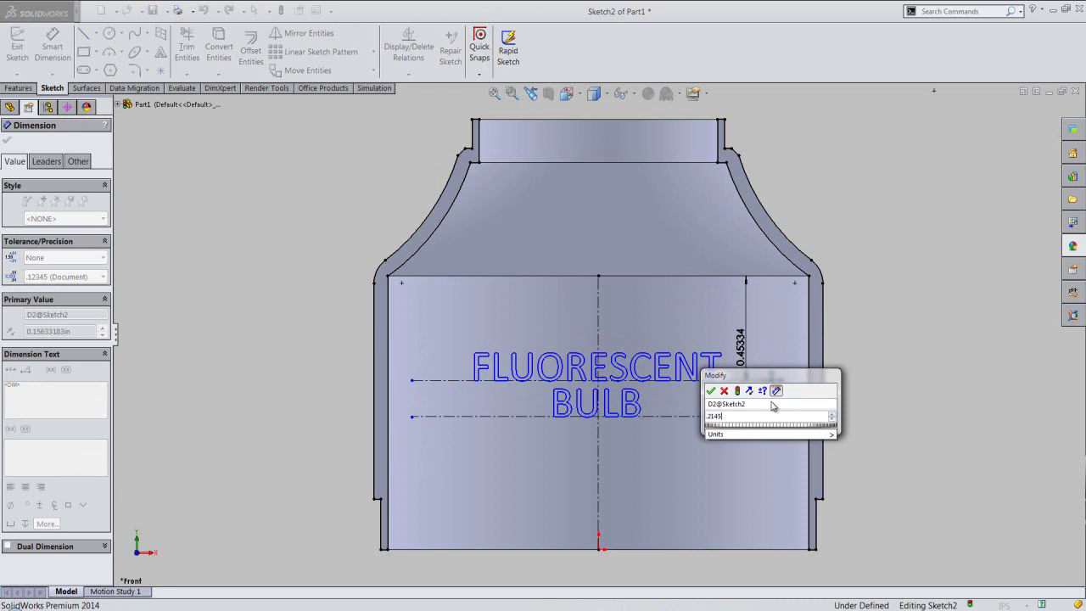
key(Return)
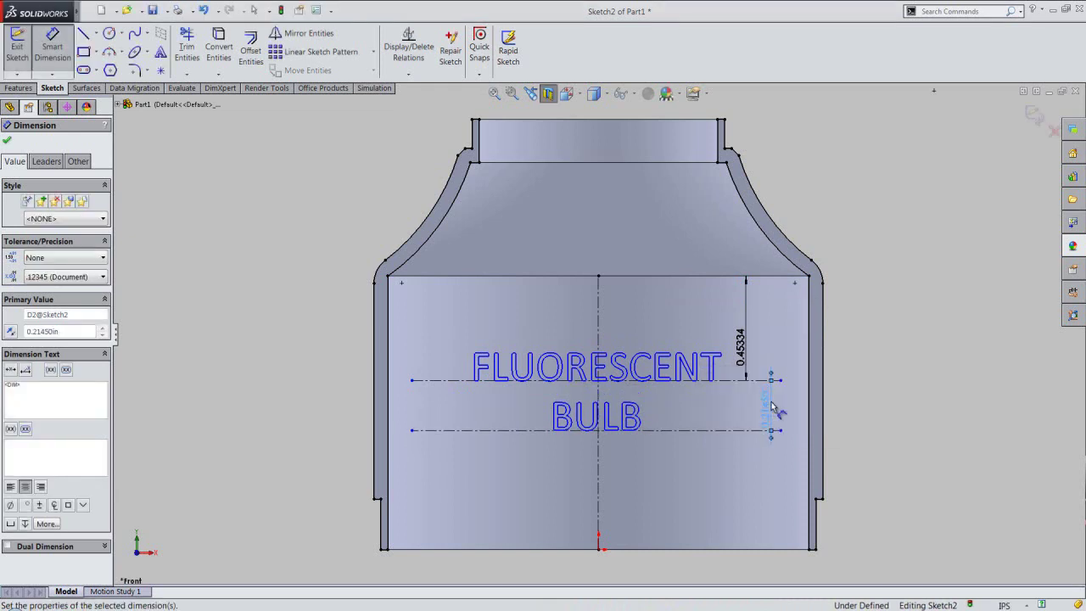
right_click(881, 311)
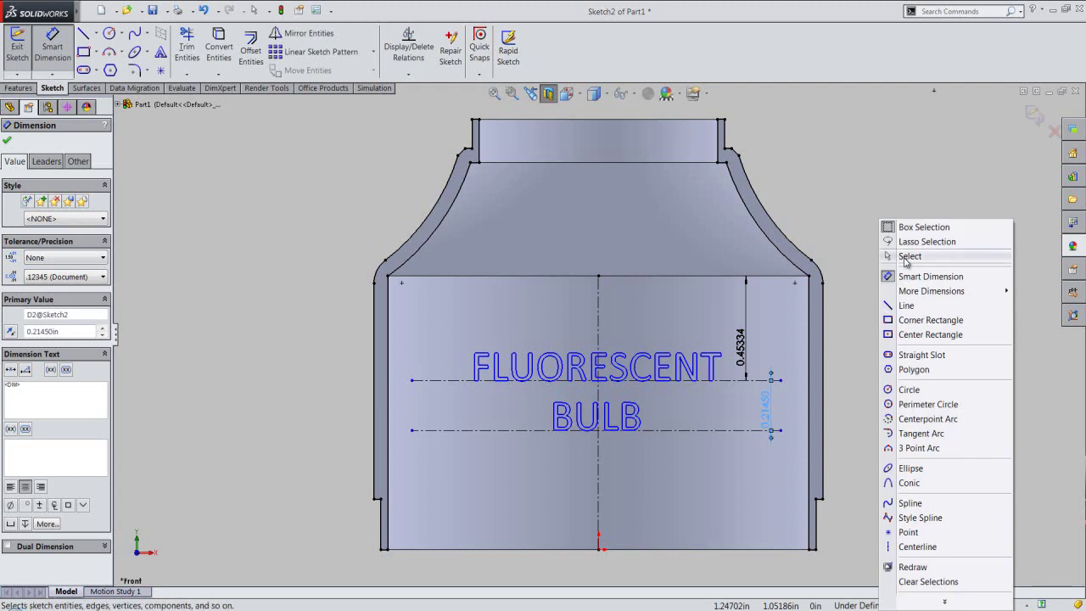
Make the lower text line's midpoint coincident with the vertical centerline.
click(906, 257)
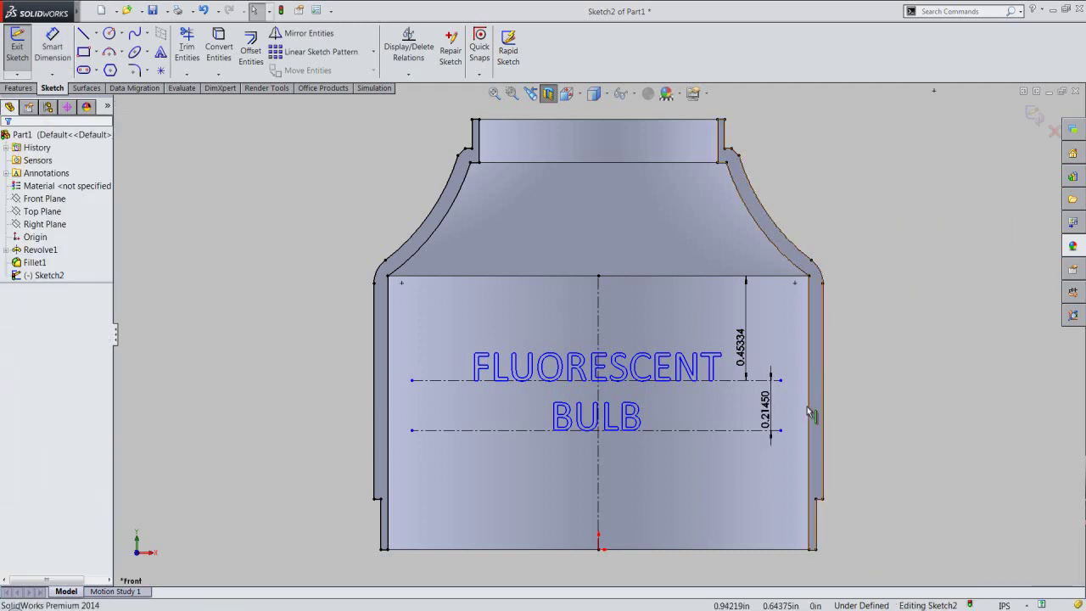
click(717, 435)
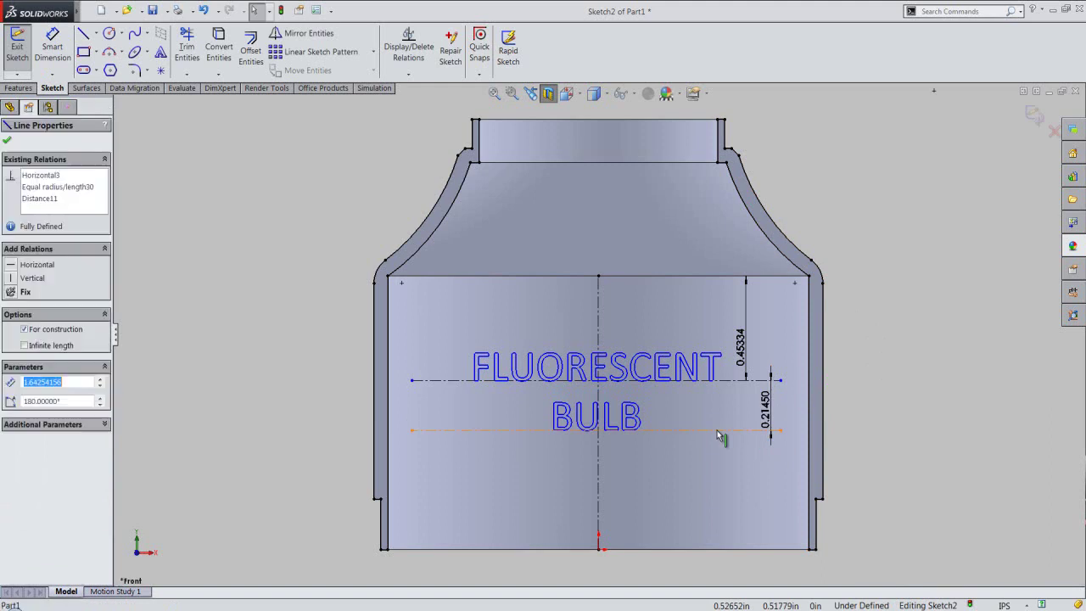
right_click(718, 436)
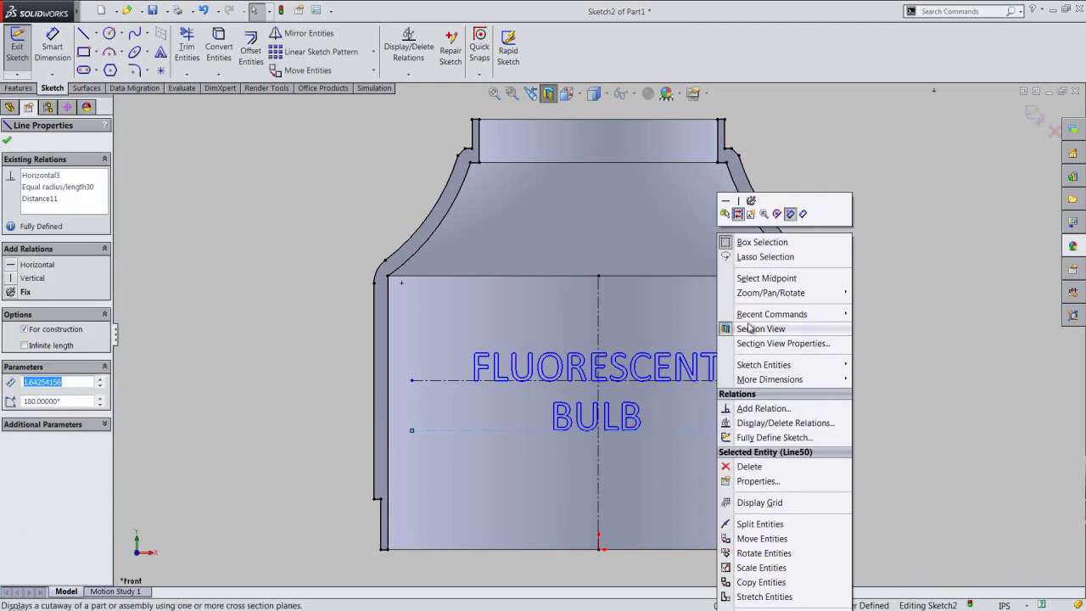
click(768, 278)
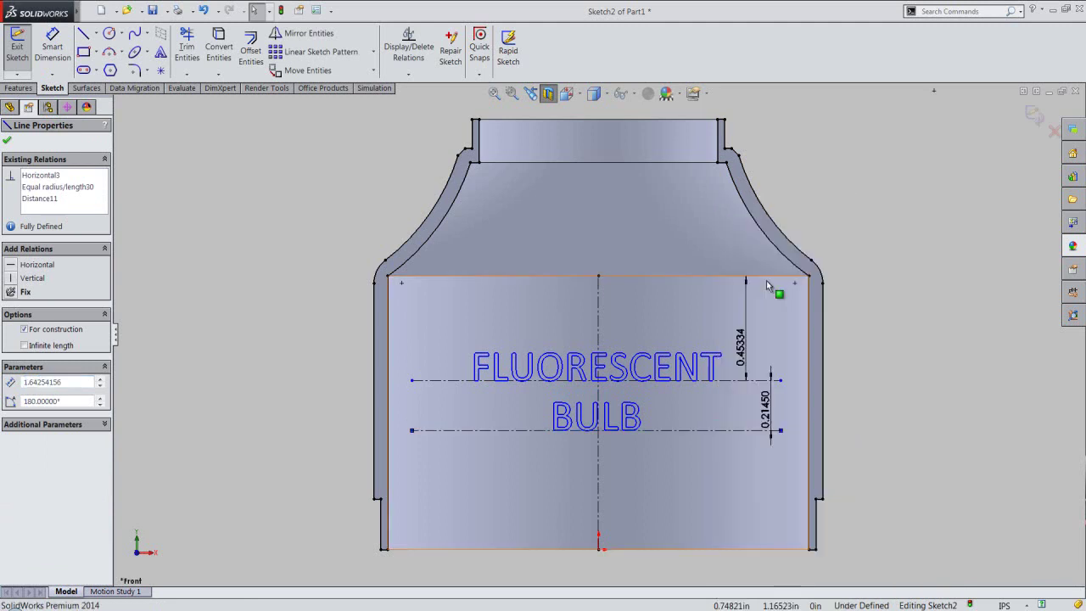
ctrl+click(603, 329)
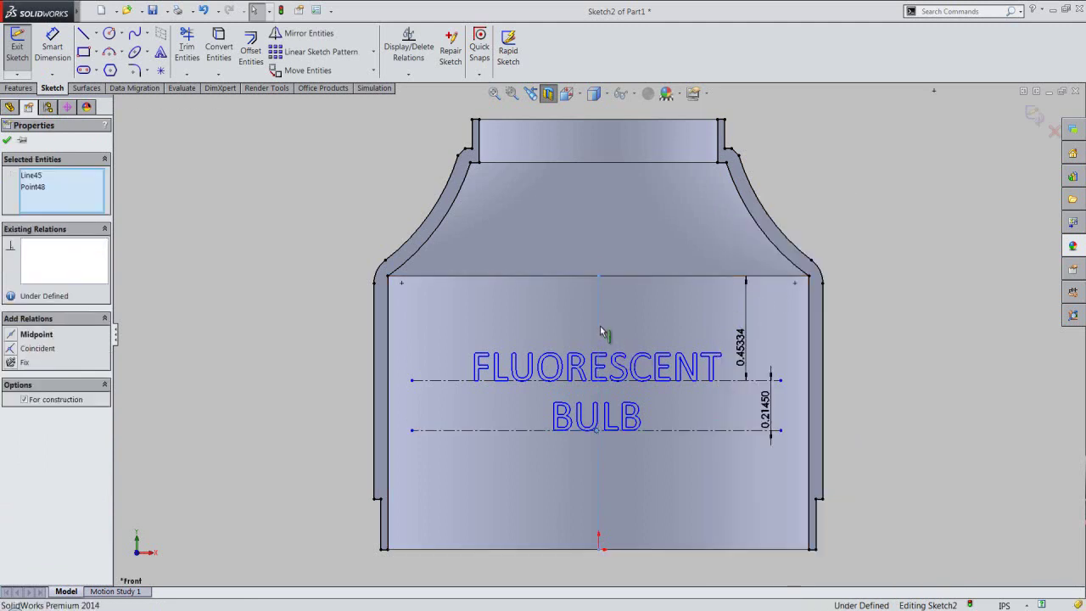
click(11, 349)
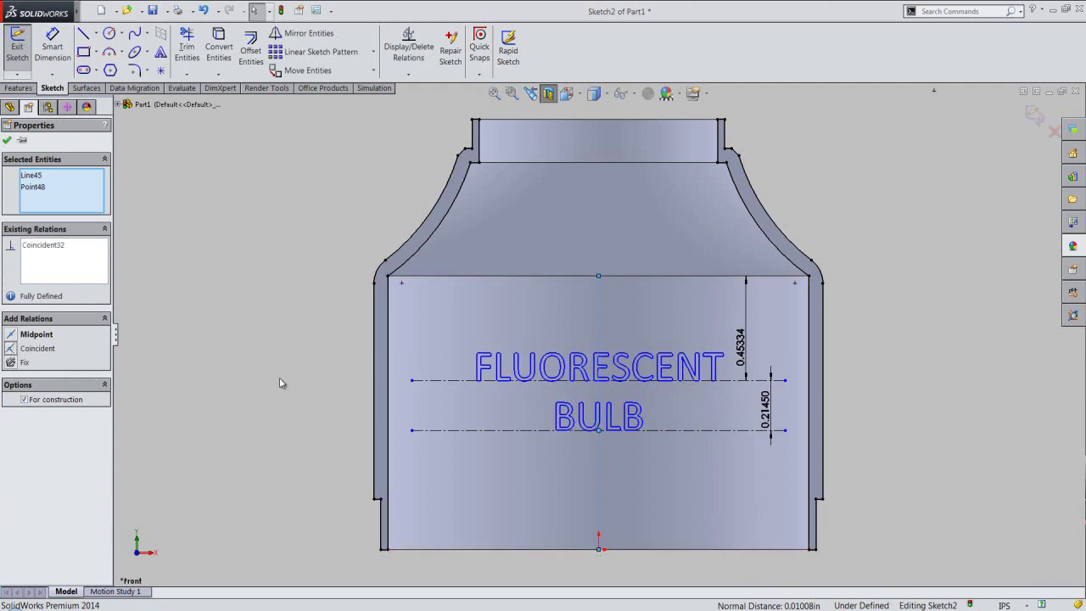
click(824, 323)
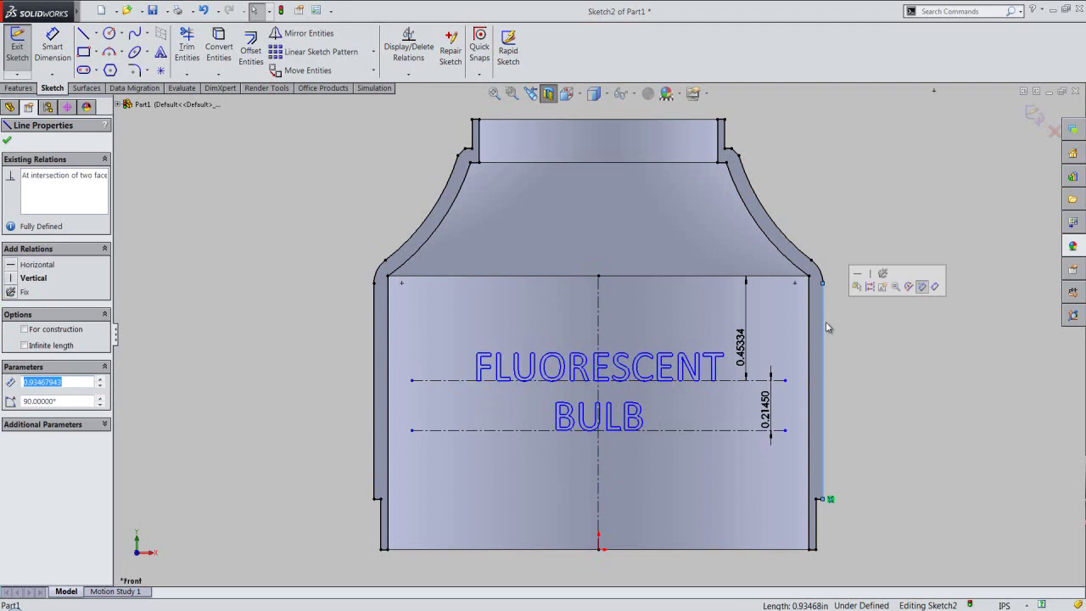
Convert the bottle's right, left and neck outline edges to construction geometry.
key(Escape)
mouse_move(833, 553)
mouse_down()
mouse_move(775, 190)
mouse_move(792, 189)
mouse_move(684, 114)
mouse_up()
click(790, 160)
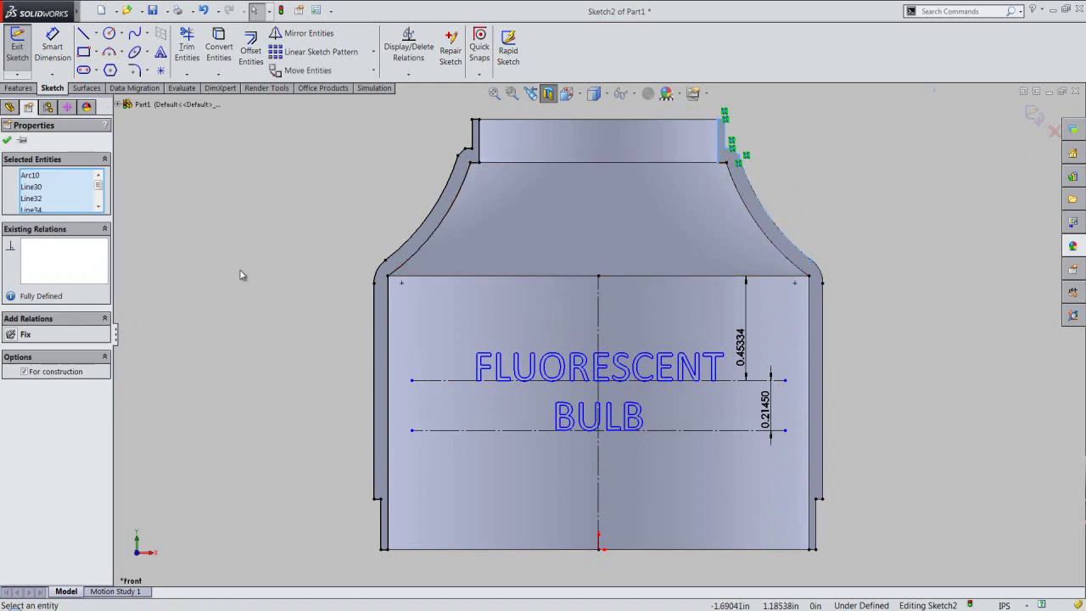
click(271, 253)
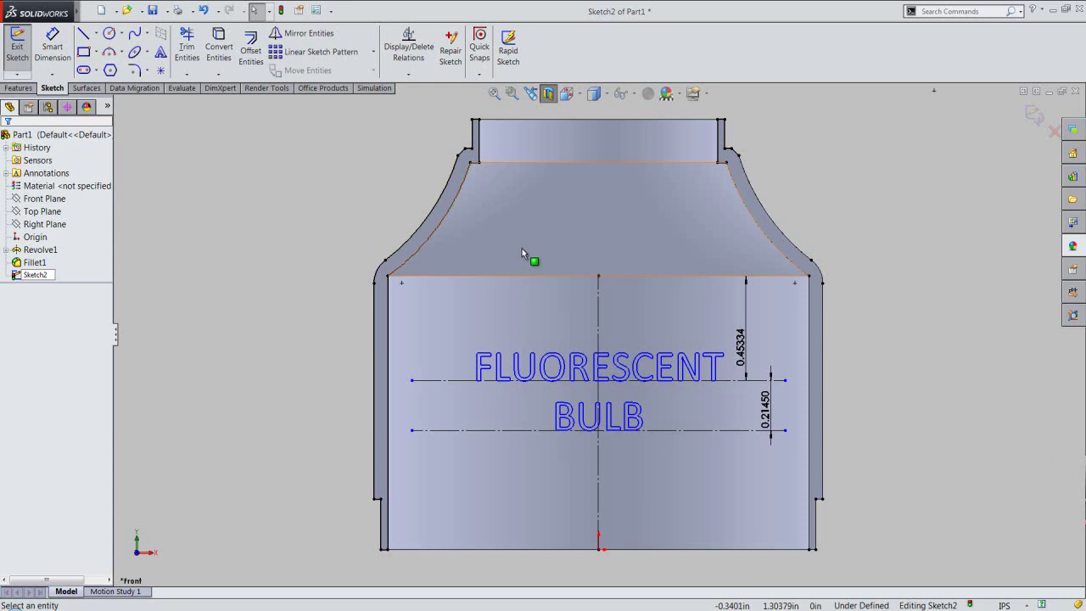
drag(539, 237, 336, 90)
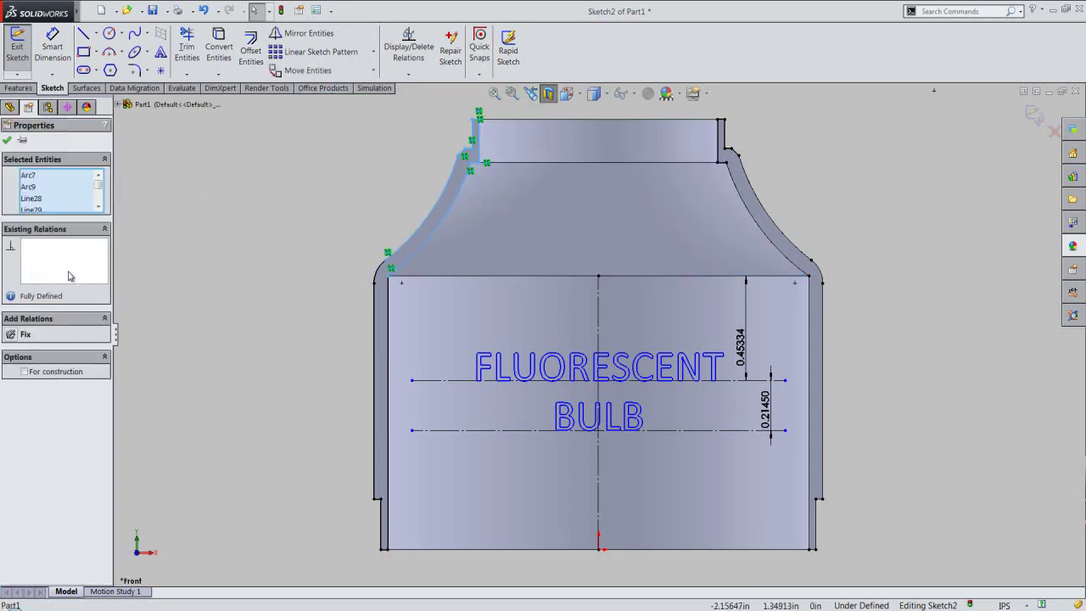
click(219, 273)
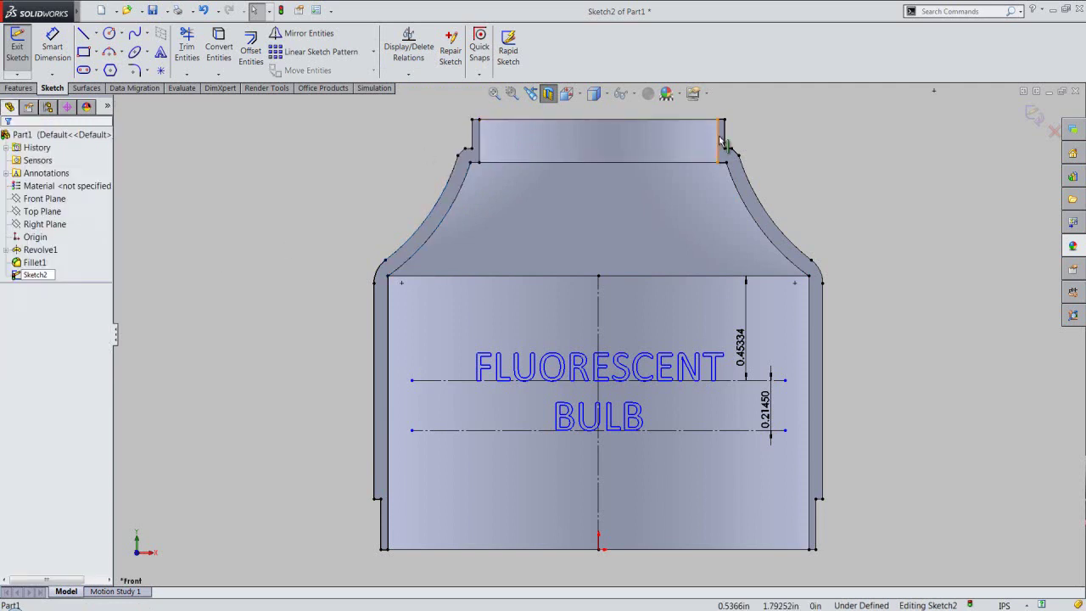
drag(711, 104, 753, 182)
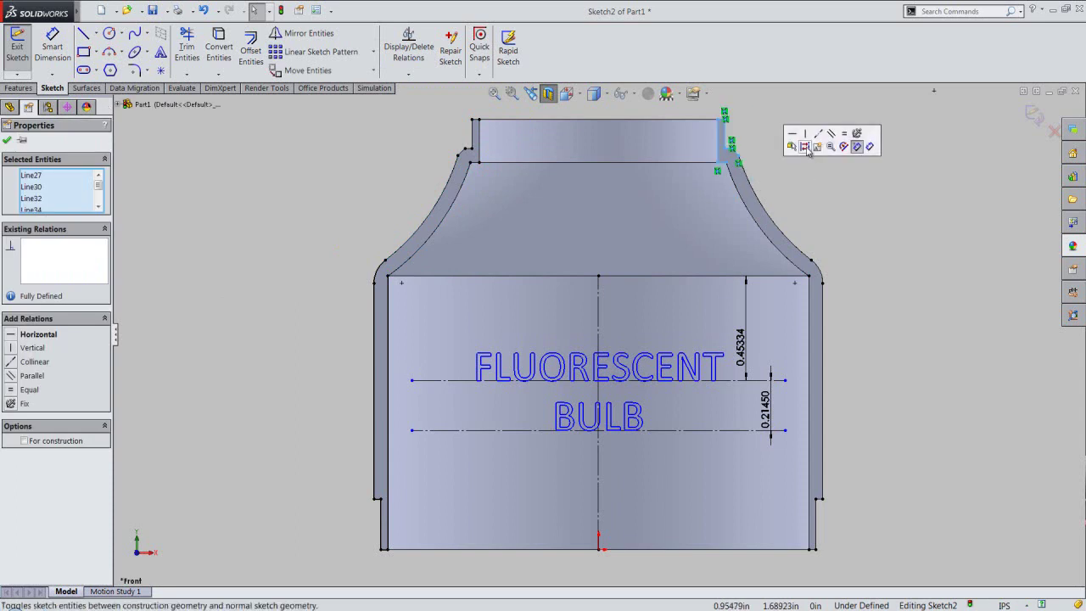
click(303, 235)
drag(329, 259, 429, 569)
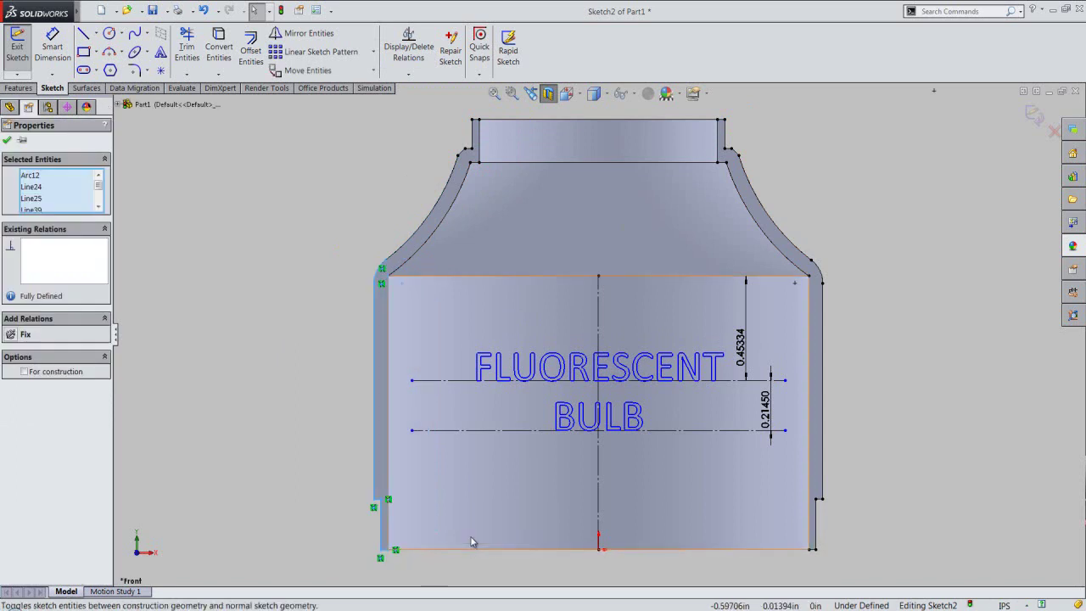
click(473, 541)
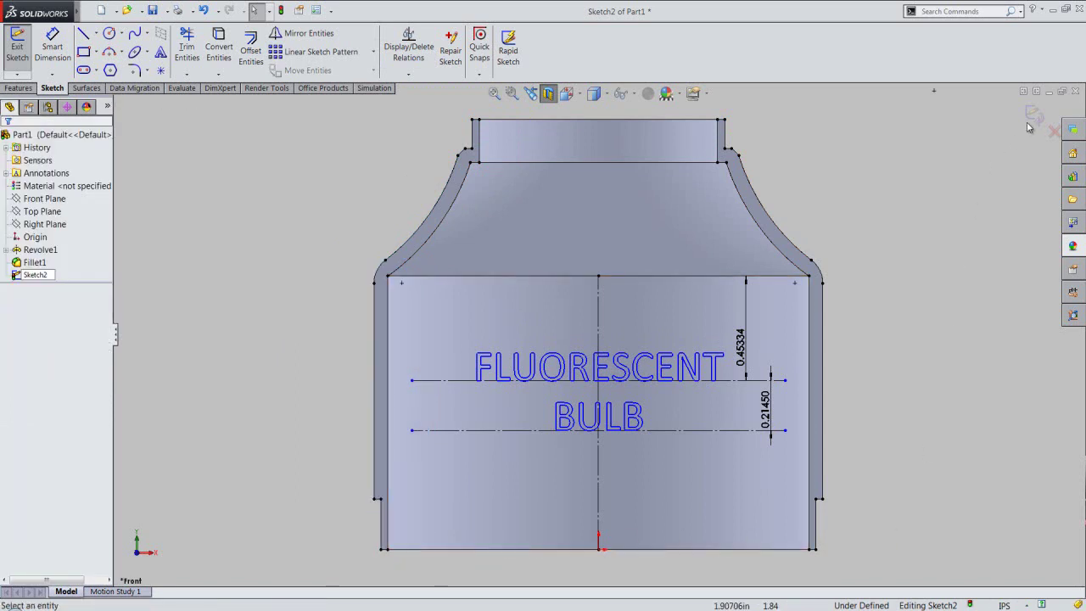
Exit the text sketch and view the whole bottle in isometric orientation.
click(1034, 117)
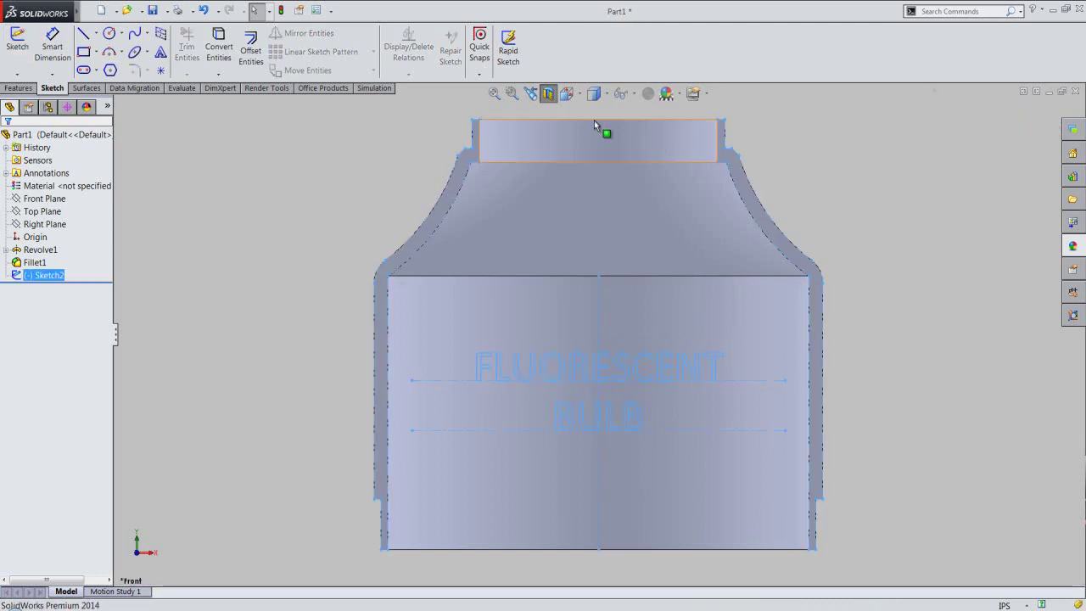
key(Escape)
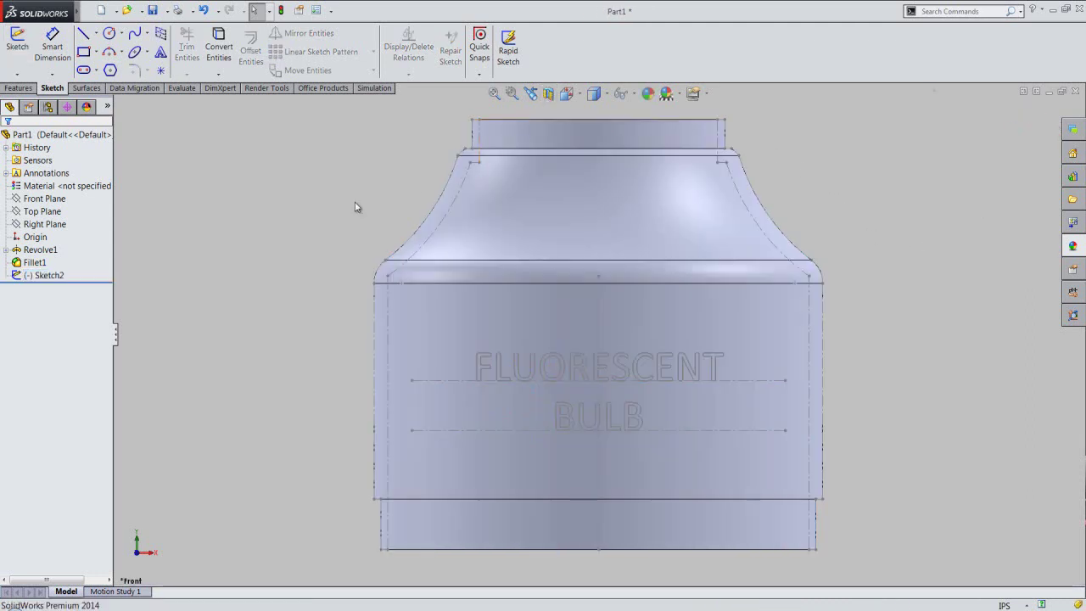
click(566, 94)
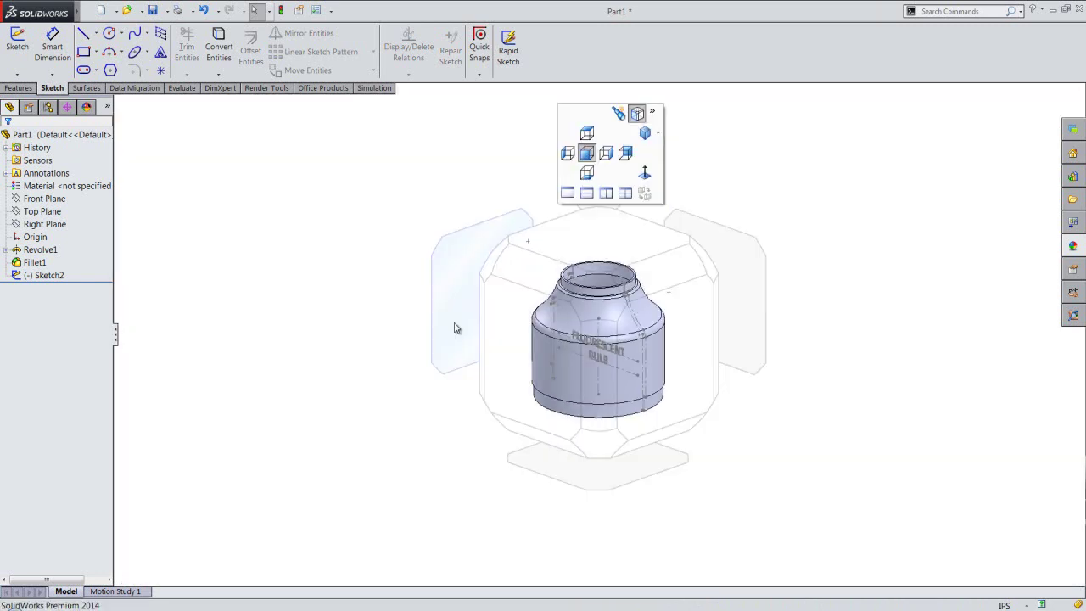
click(608, 305)
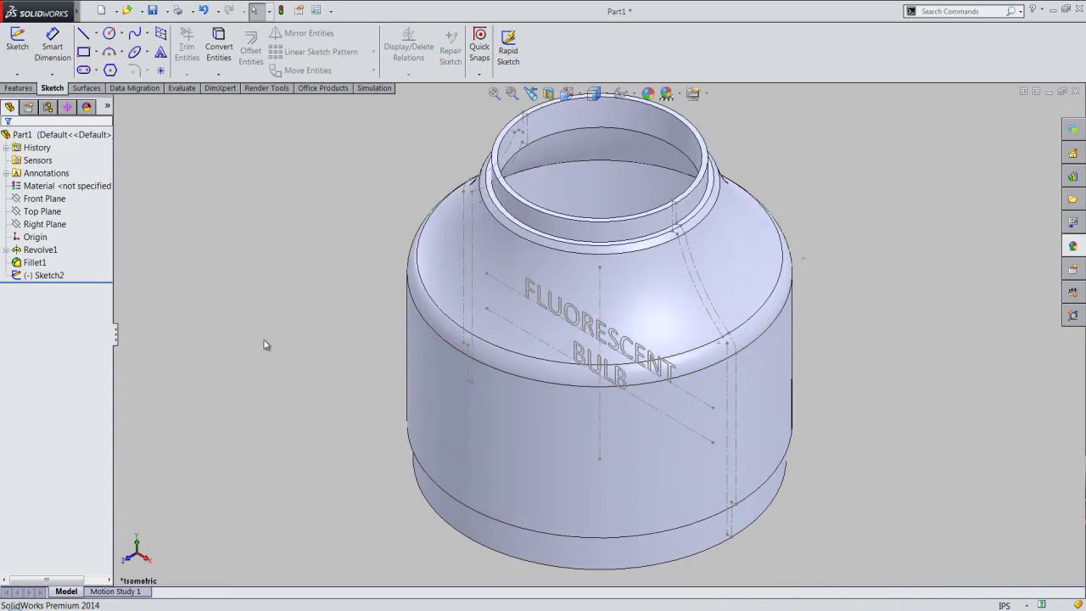
click(8, 89)
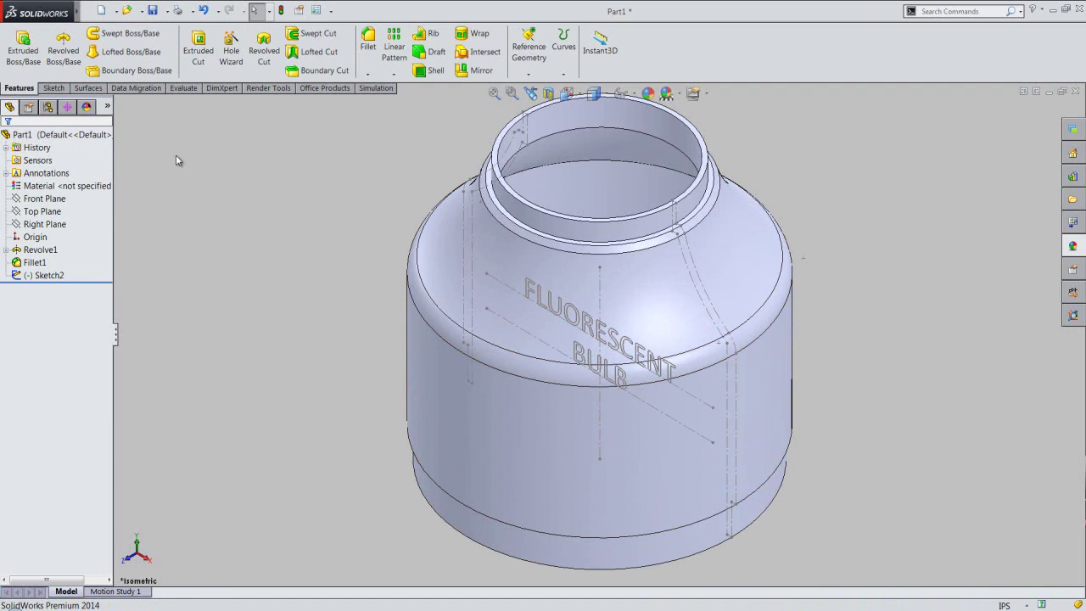
Wrap Sketch2's FLUORESCENT BULB text onto the bottle's cylindrical face as a 1/32 in deboss.
click(473, 38)
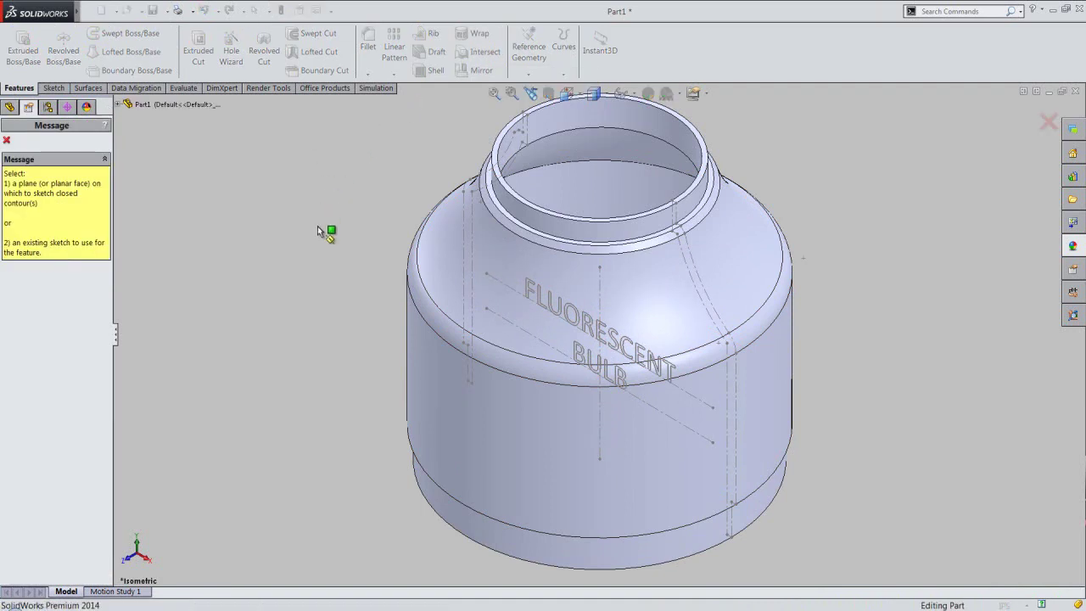
click(504, 284)
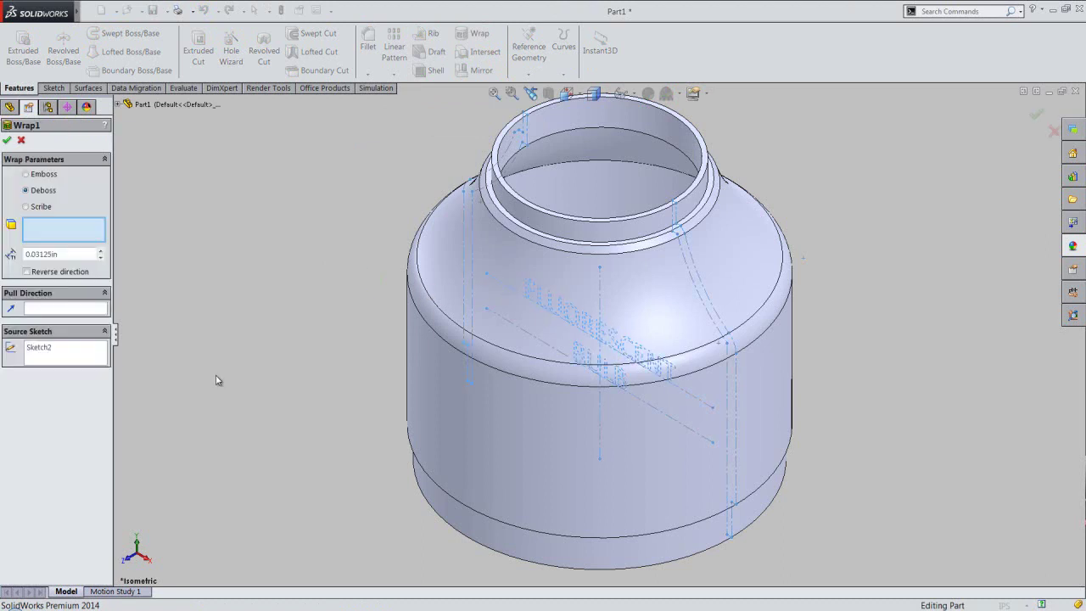
click(421, 375)
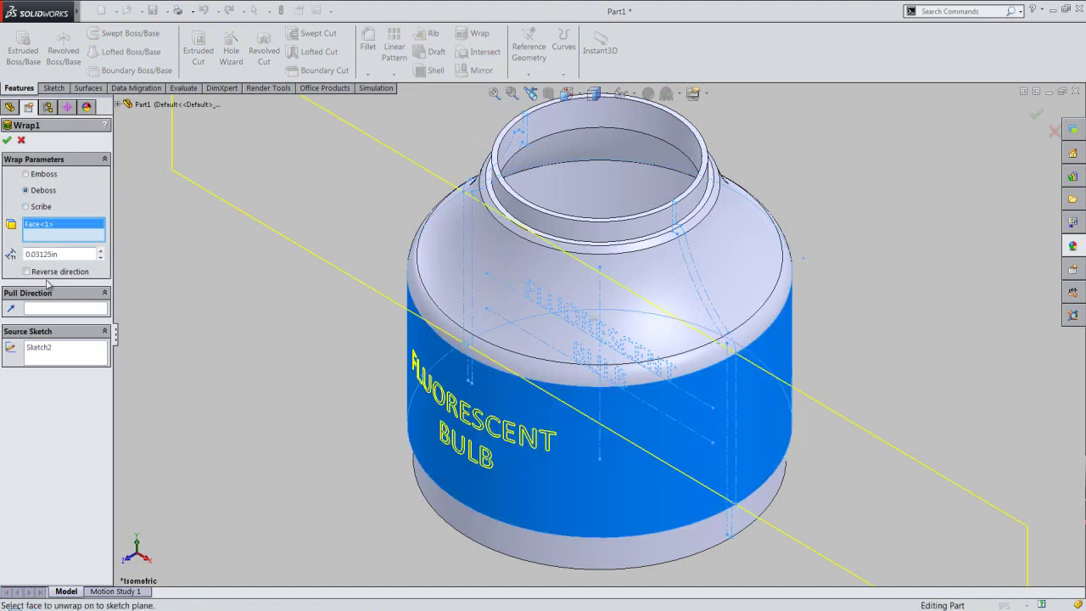
double_click(40, 254)
text(1/32)
key(Return)
click(6, 141)
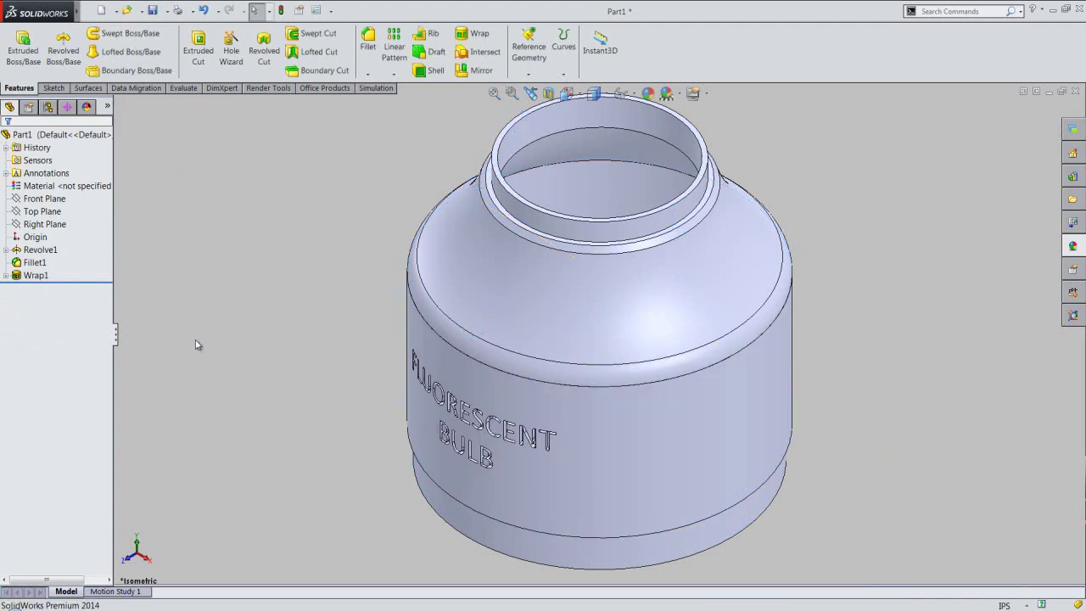
middle_drag(196, 344, 225, 274)
Give the Wrap1 lettering a pure red appearance with R set to 255.
click(37, 275)
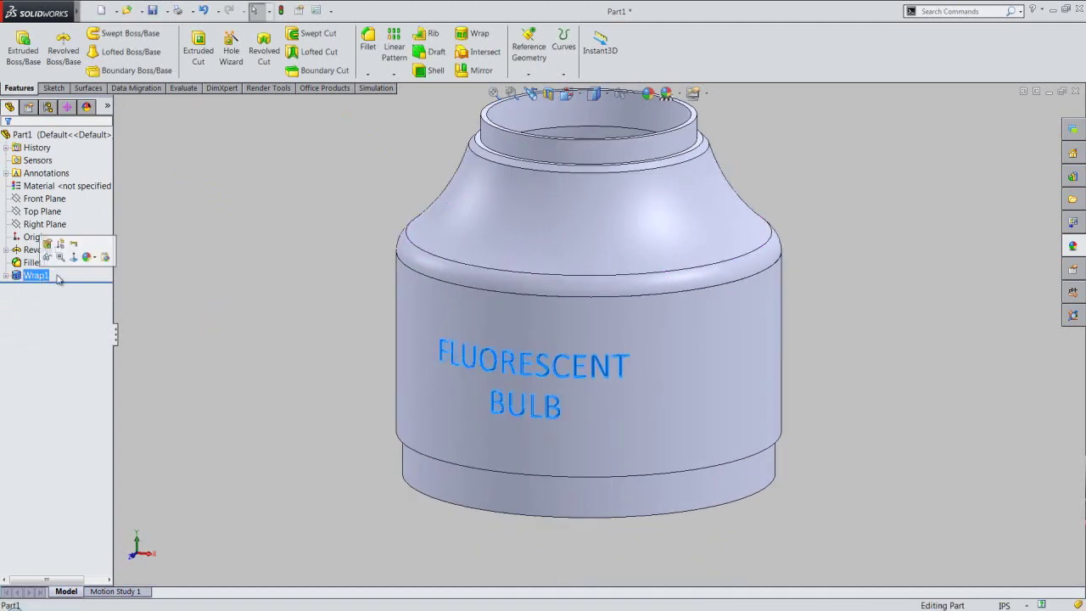
click(645, 95)
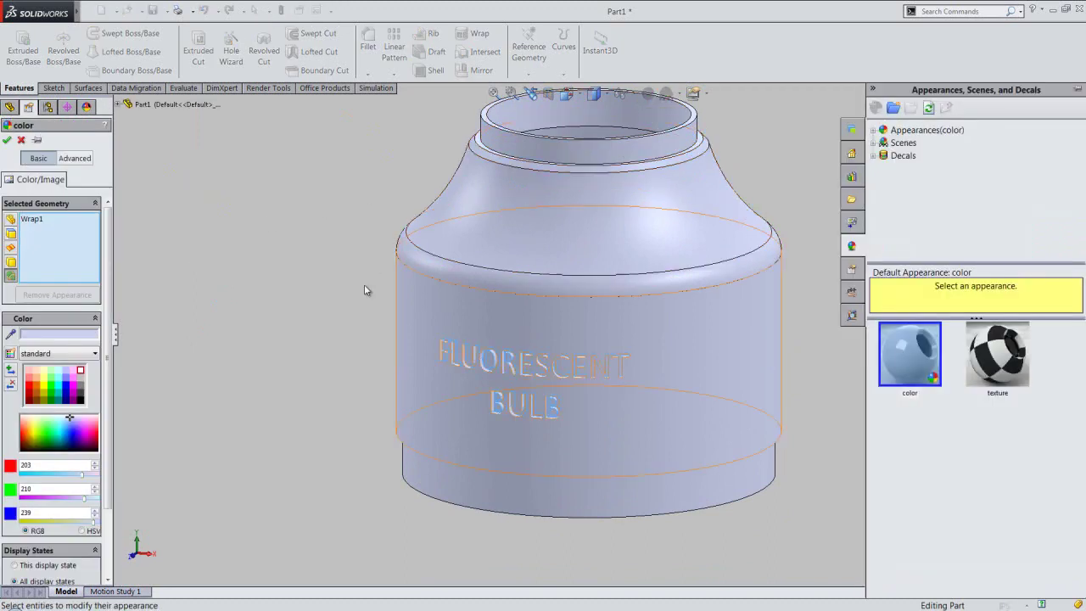
click(29, 401)
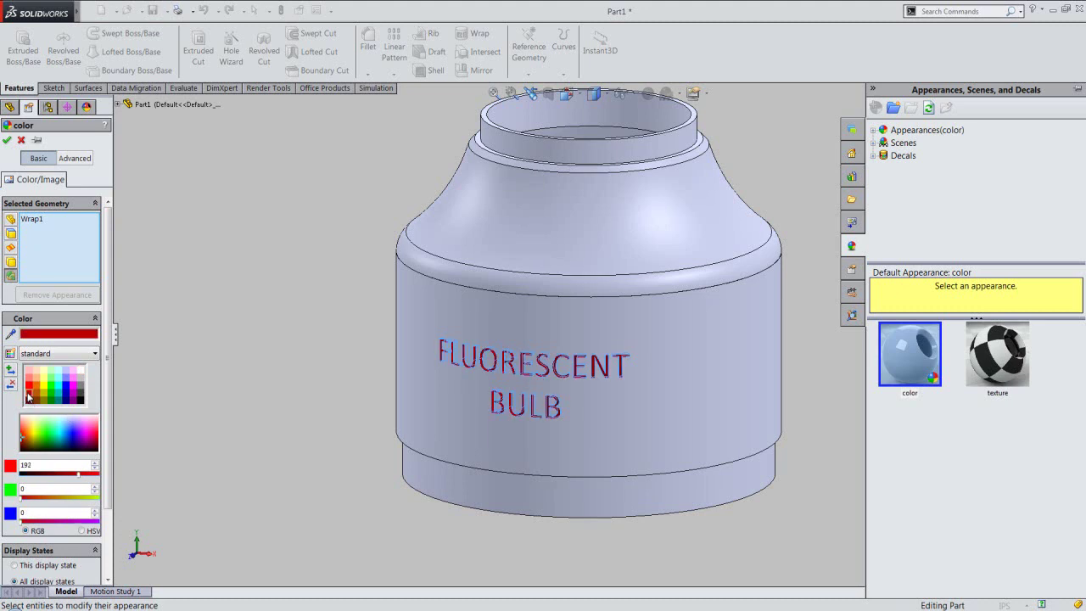
click(29, 388)
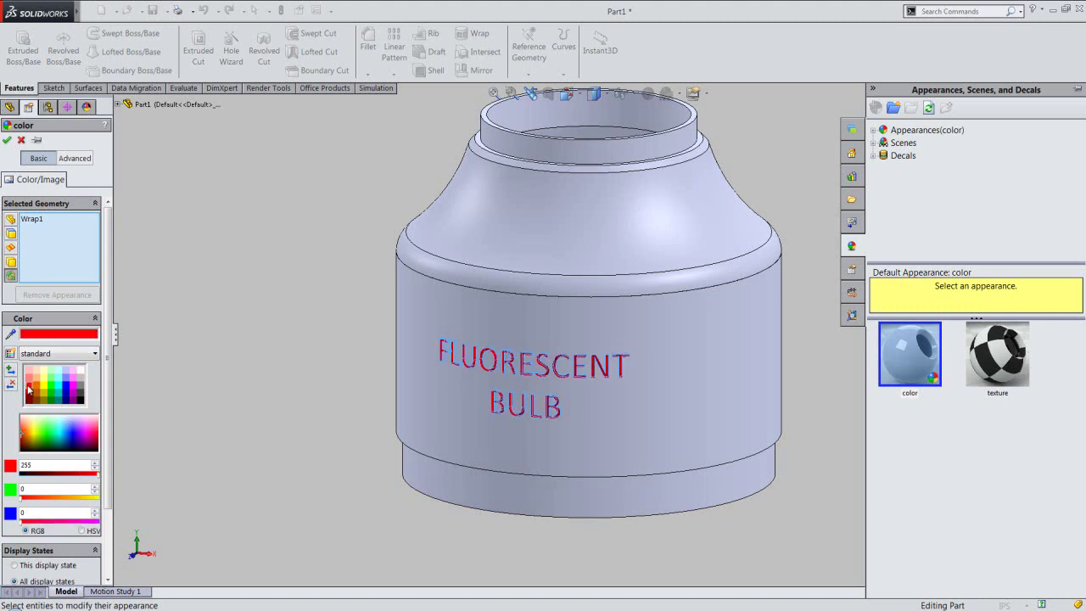
click(7, 139)
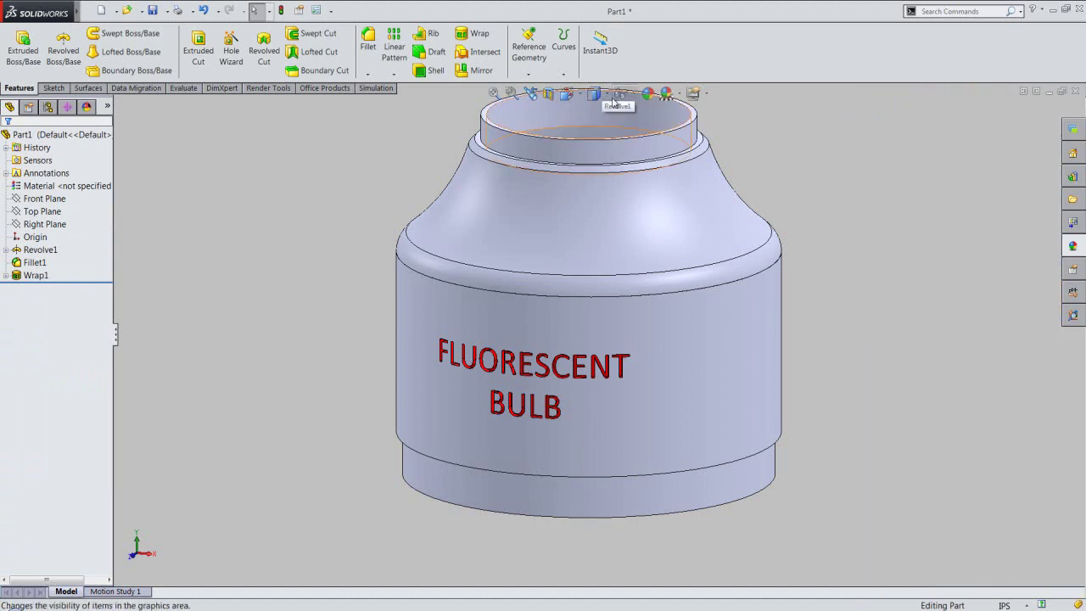
Return the bottle to isometric view and save Part1.
click(569, 97)
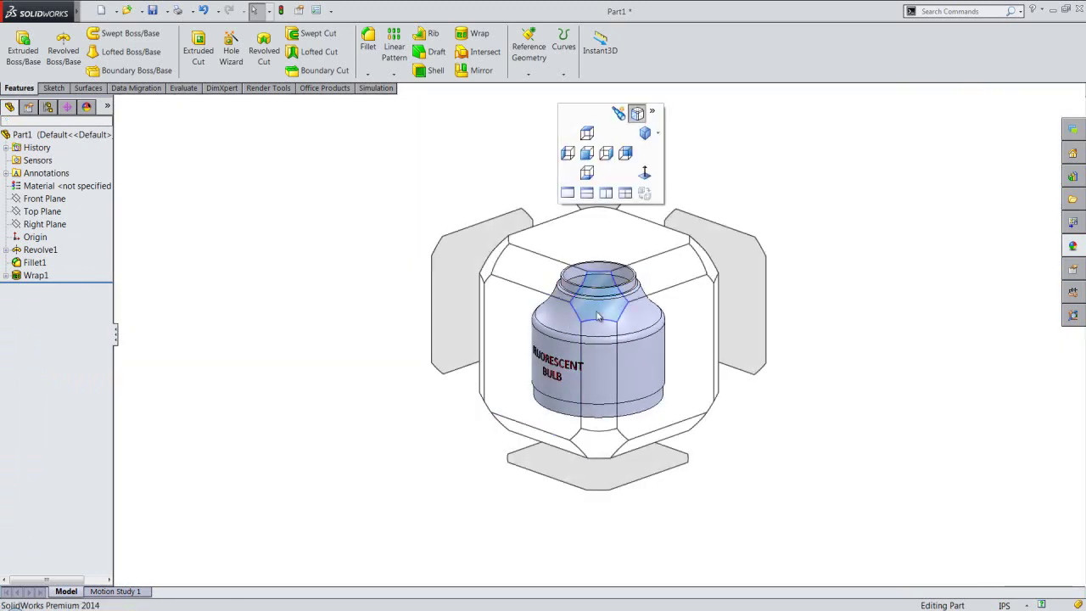
click(597, 316)
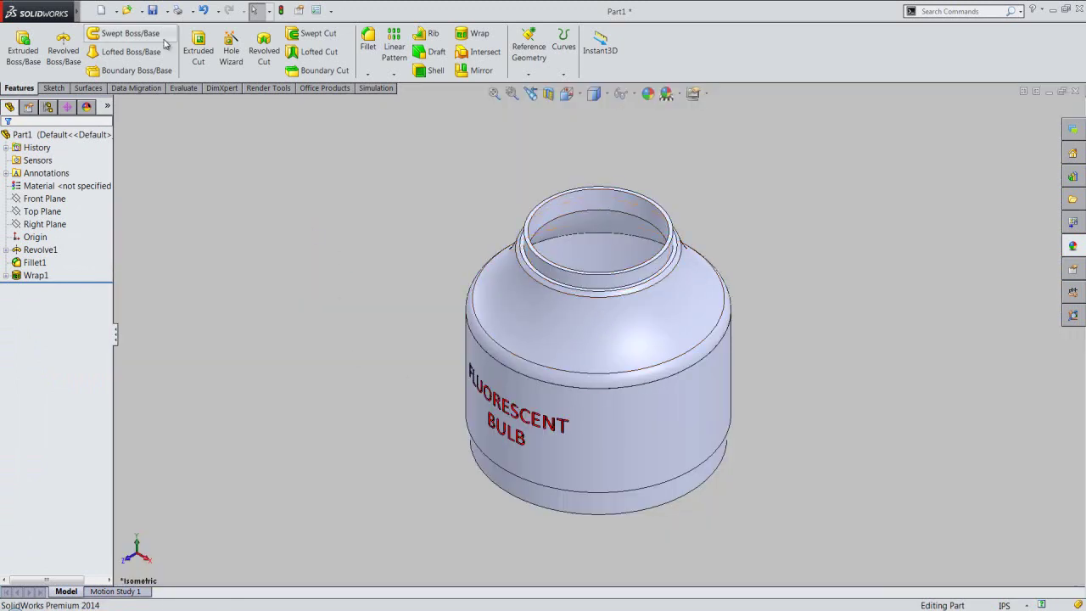
click(153, 11)
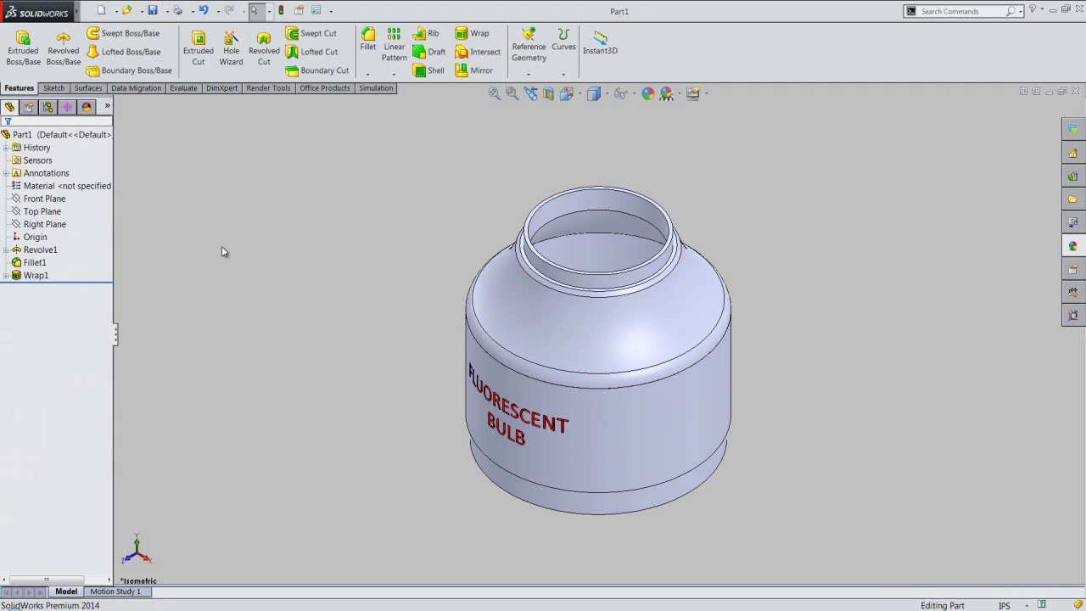
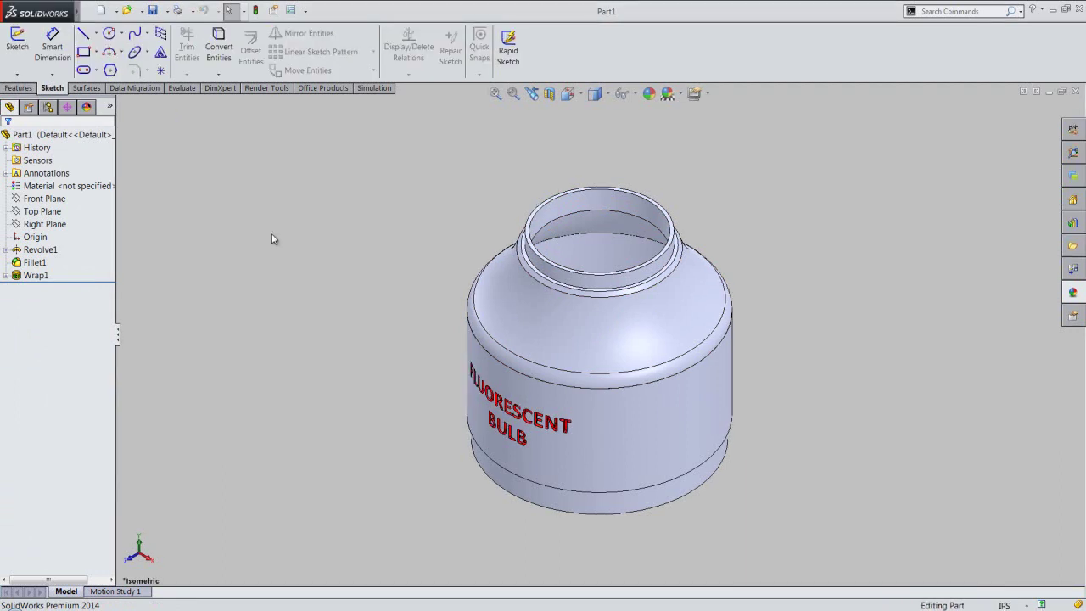
Close Part1 and create a new assembly, Assem1, from the IPS template.
click(1076, 91)
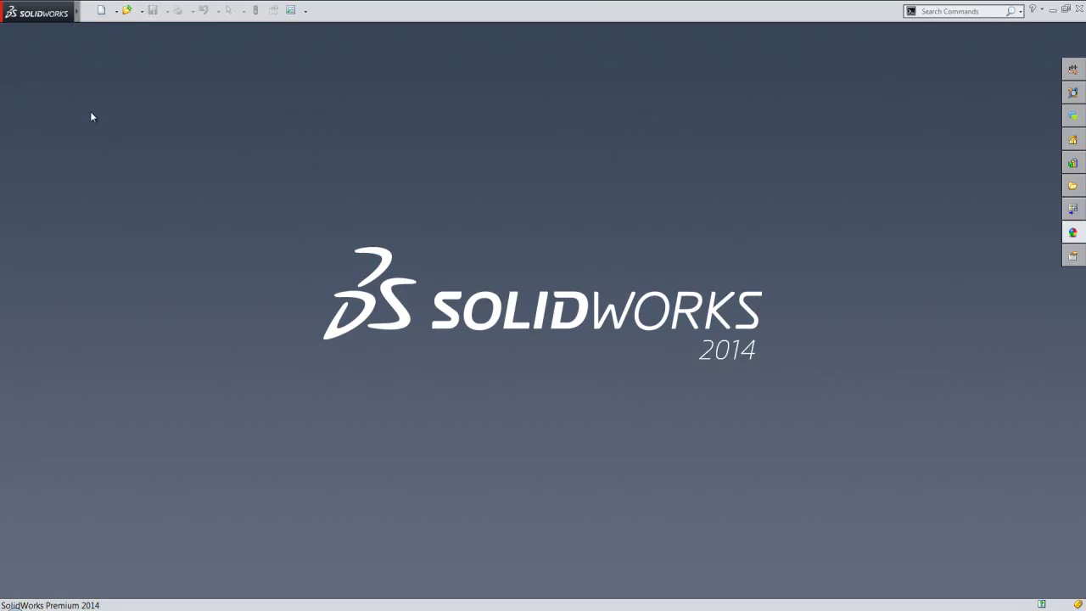
click(101, 10)
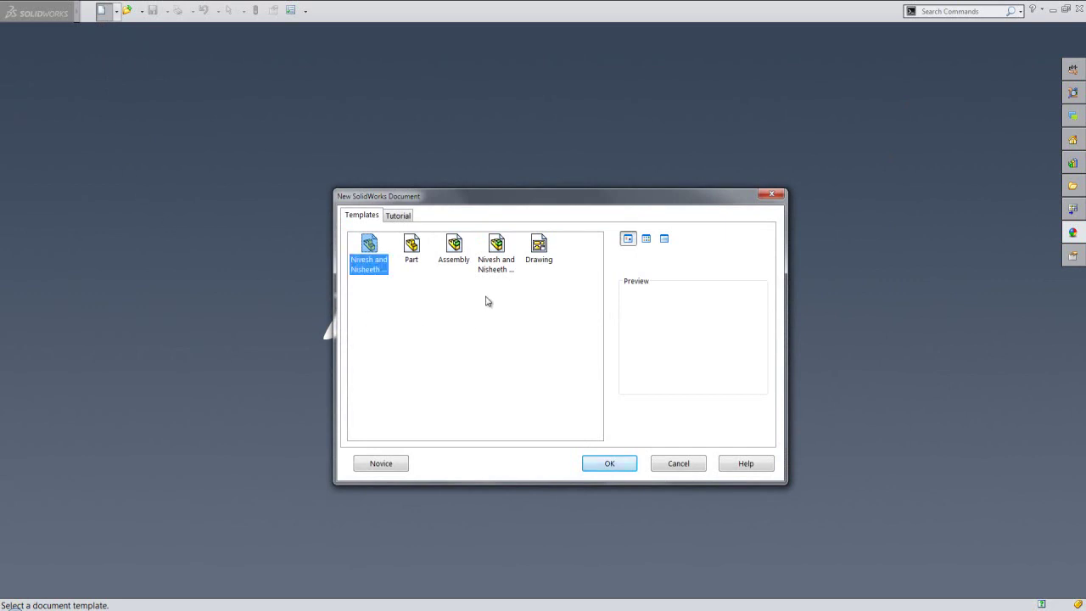
click(503, 273)
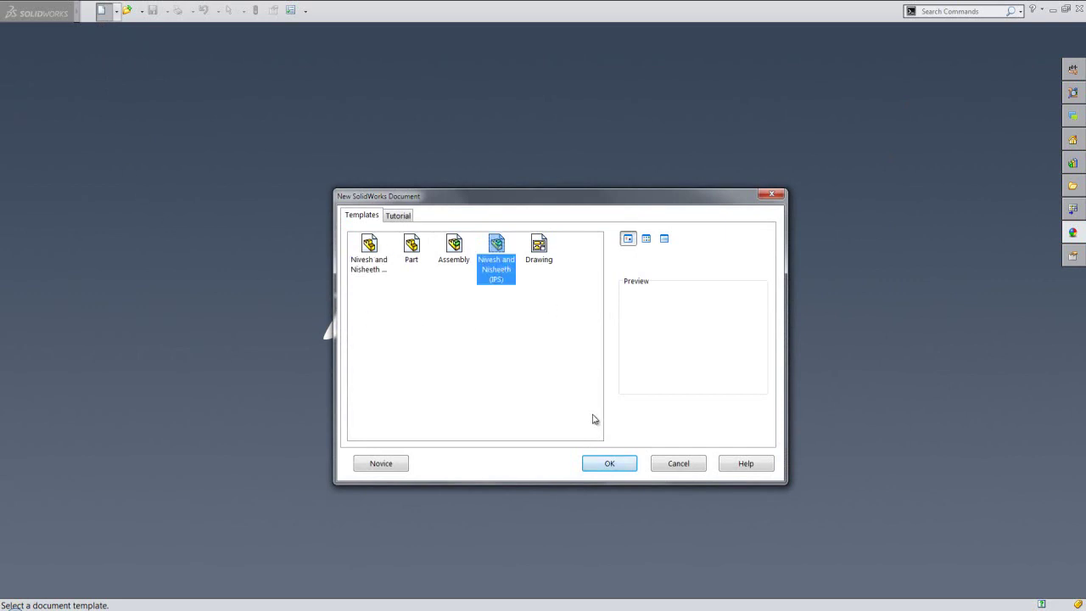
click(609, 463)
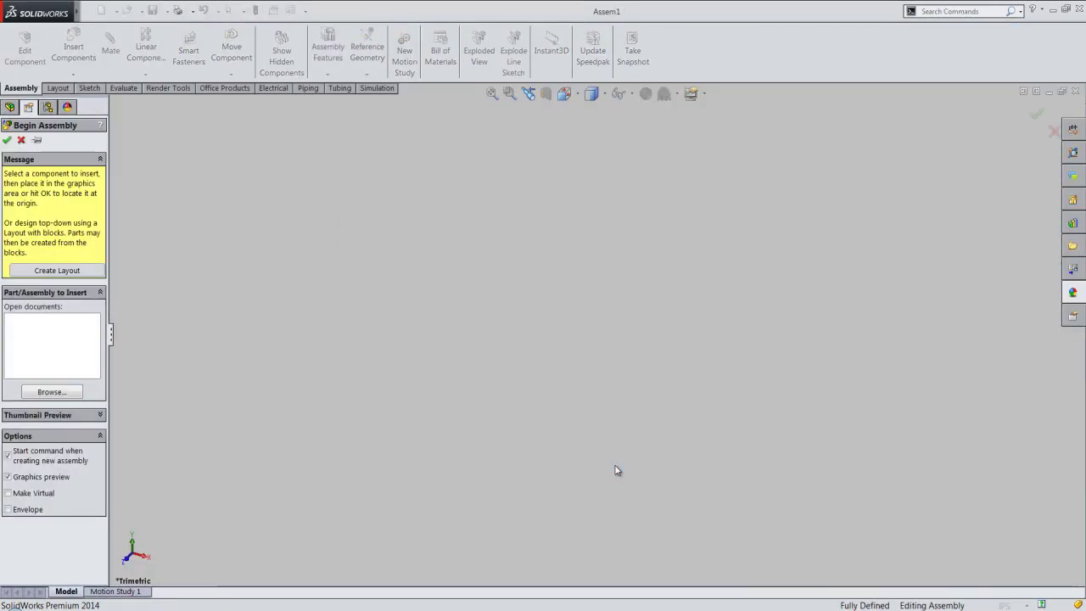
Browse to Part1, place it in the assembly, and select it in the FeatureManager tree.
click(77, 395)
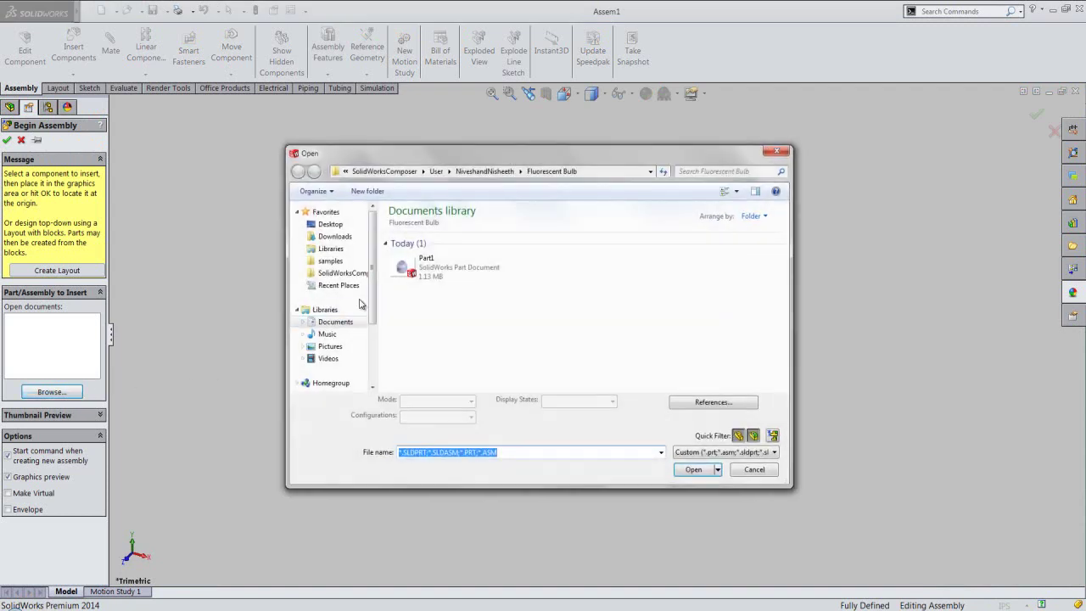
click(429, 266)
click(709, 465)
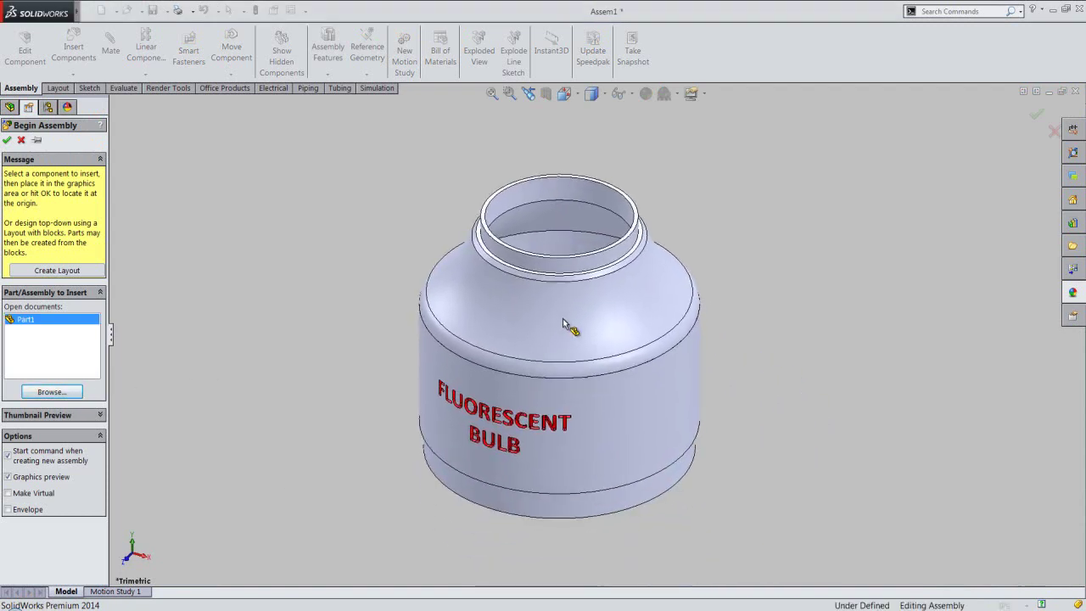
click(569, 302)
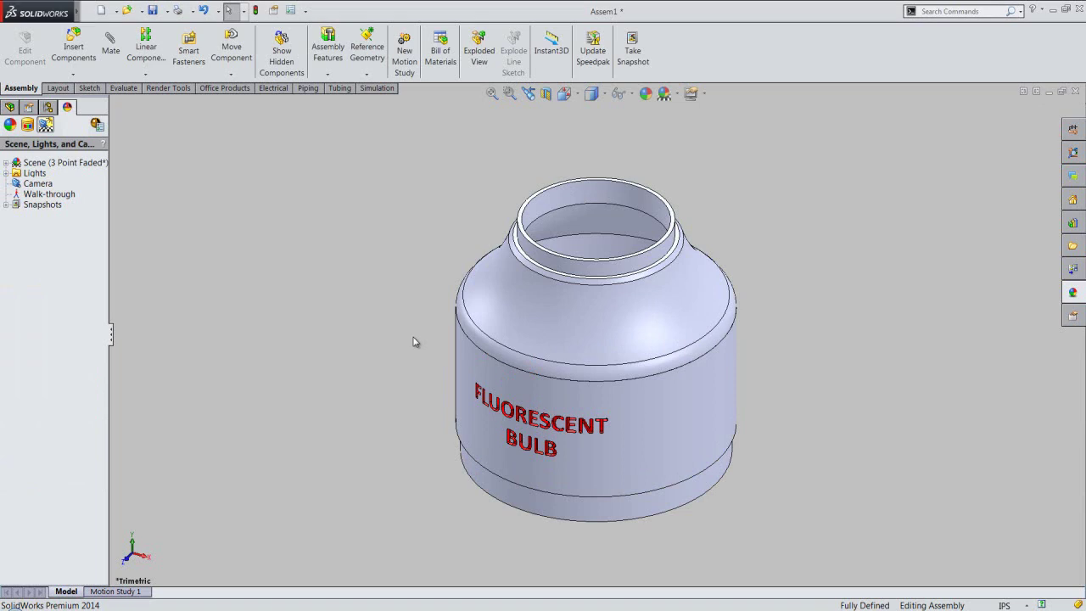
click(10, 107)
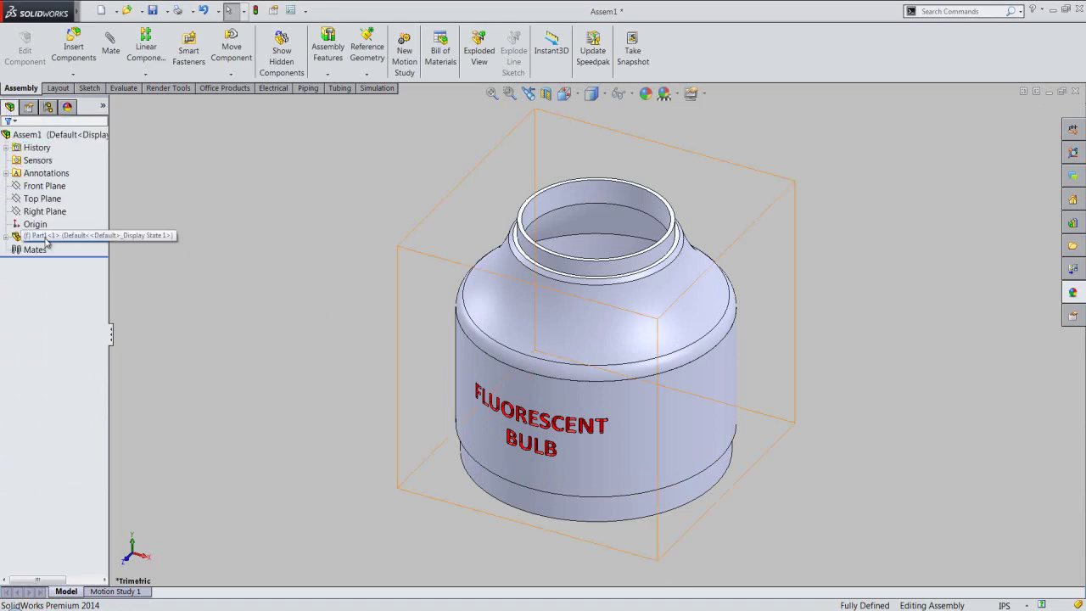
click(47, 241)
Float Part1 and rotate it with the Move triad so its open end faces forward.
right_click(49, 243)
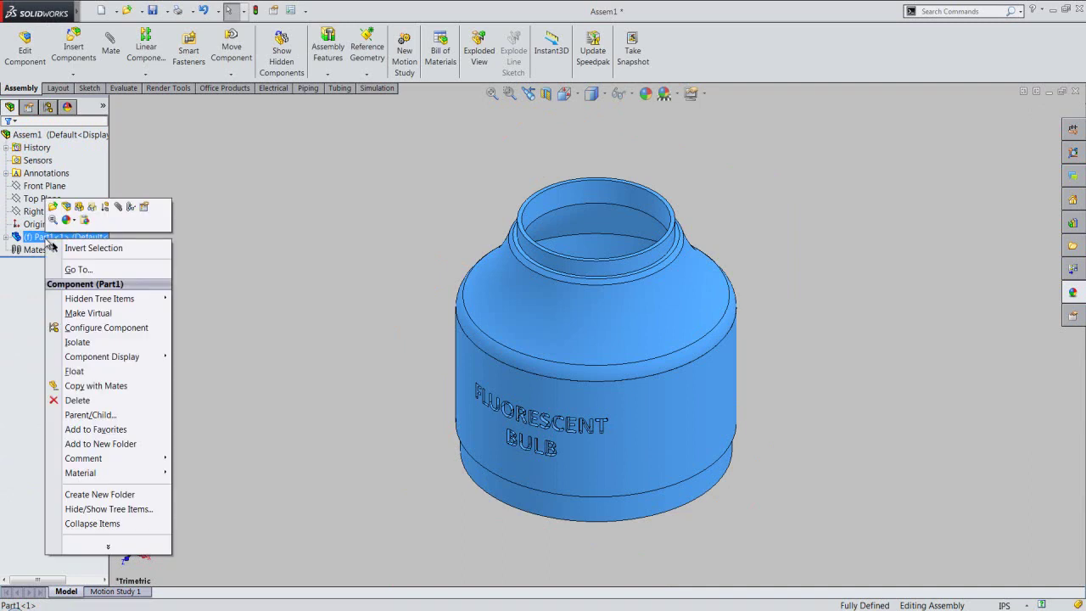
click(96, 372)
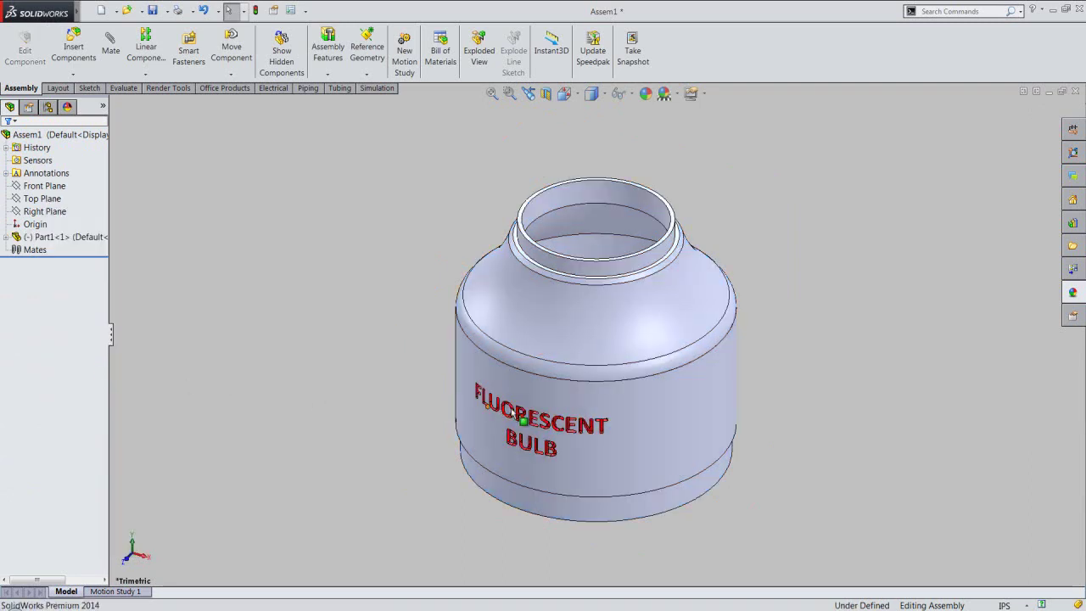
click(524, 396)
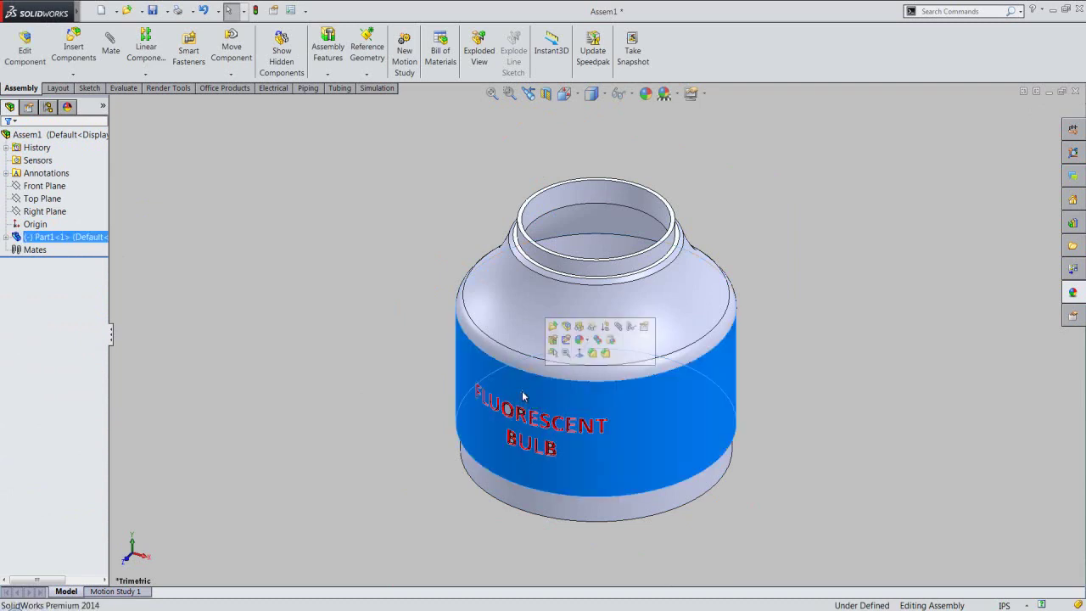
right_click(524, 397)
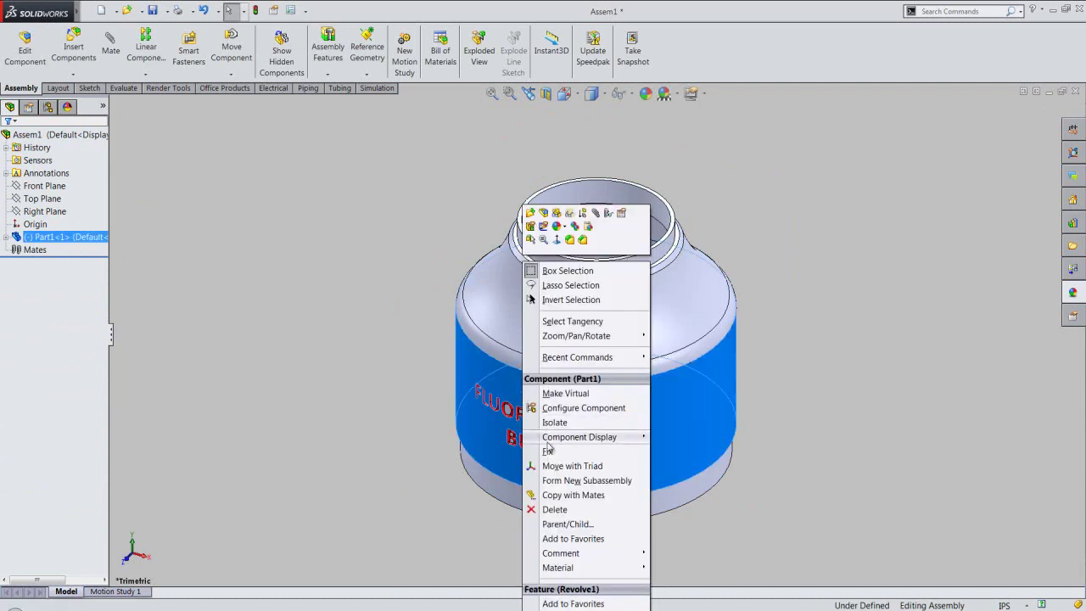
click(557, 465)
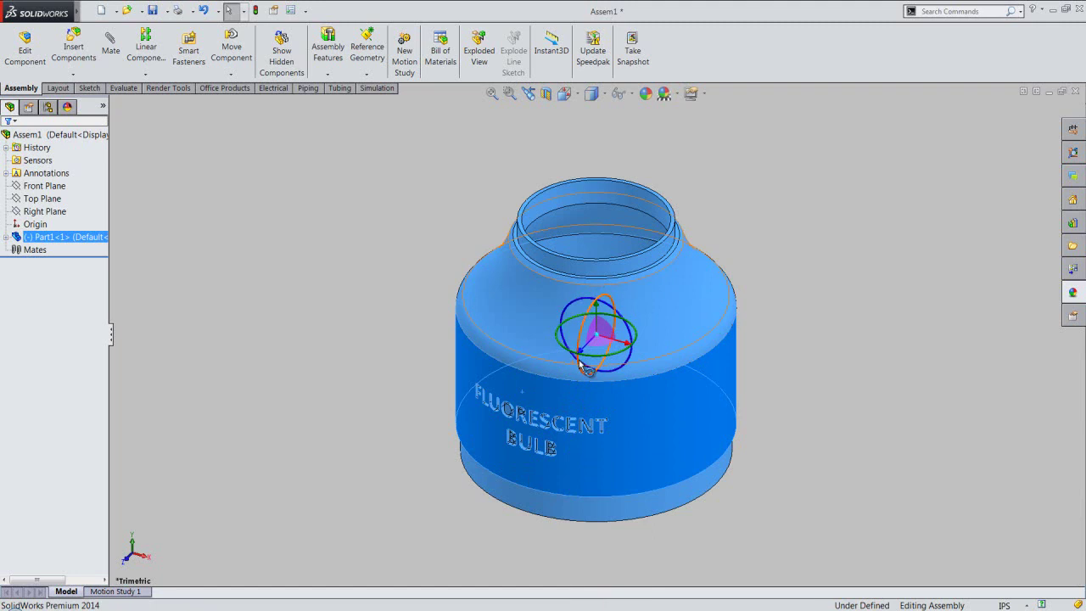
drag(581, 365, 595, 318)
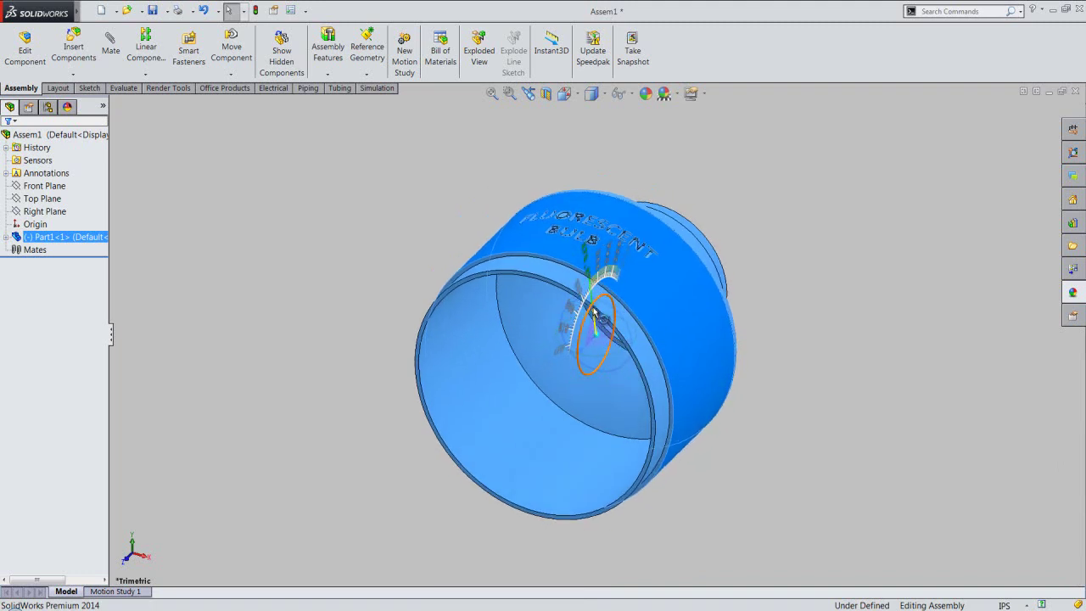
drag(595, 319, 598, 307)
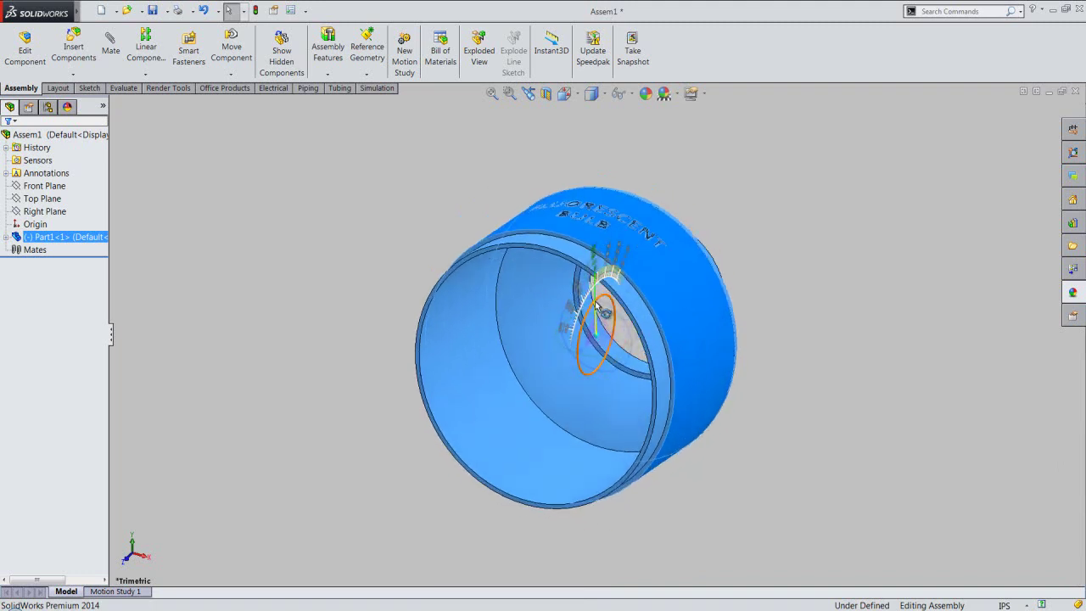
click(804, 343)
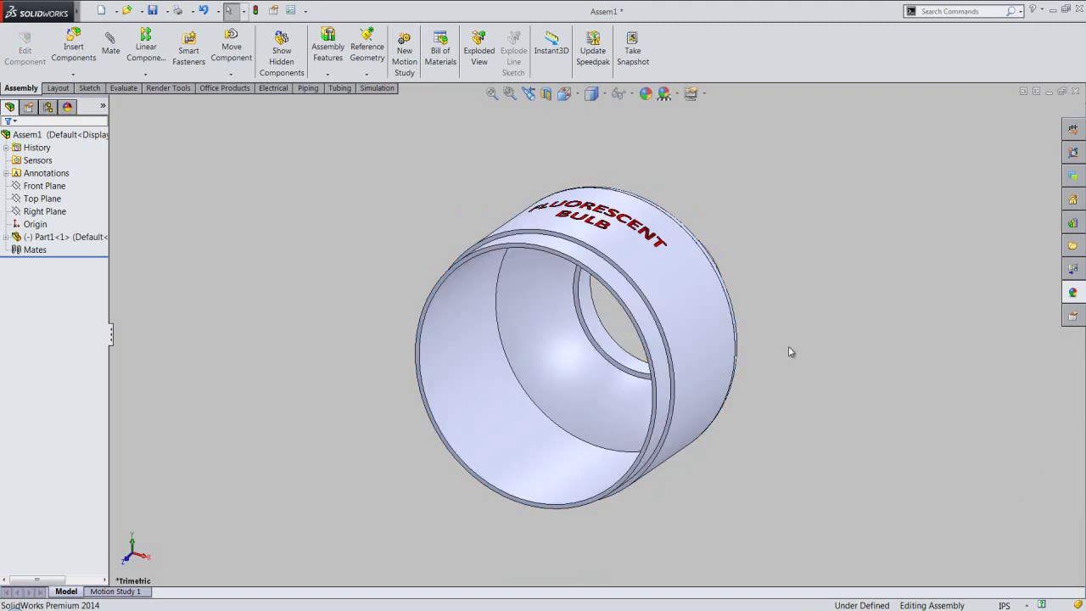
click(31, 251)
click(3, 242)
Mate Part1's Top Plane coincident to the assembly's Front Plane.
click(6, 239)
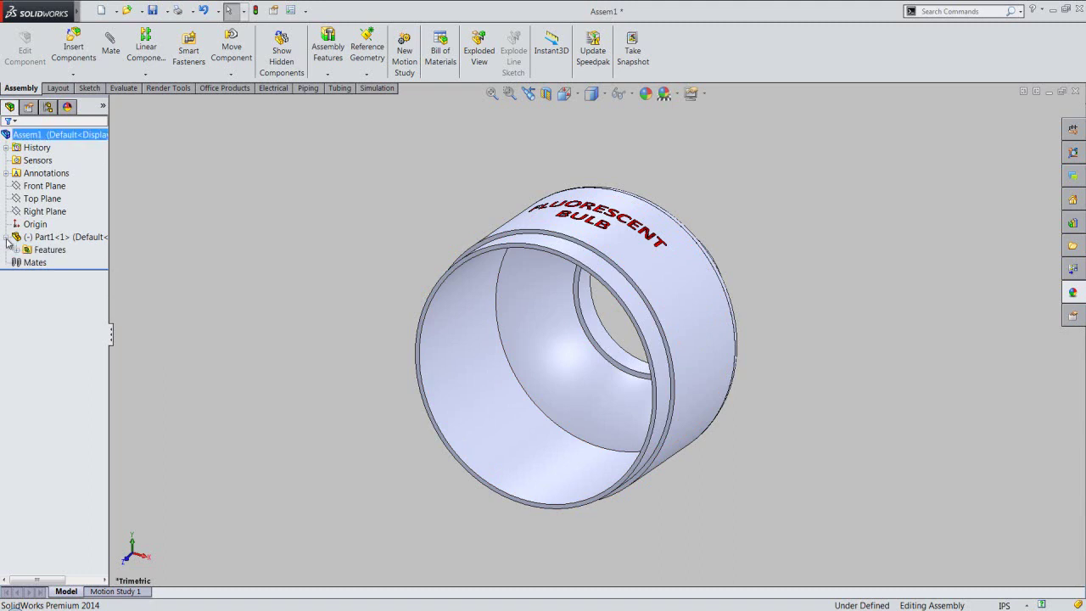
click(17, 251)
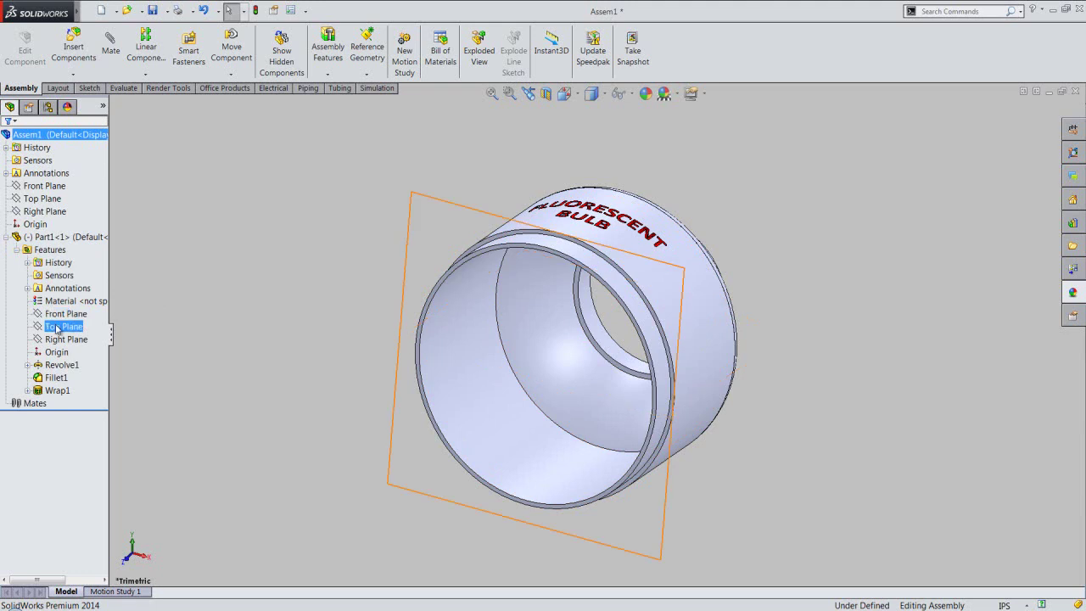
click(57, 327)
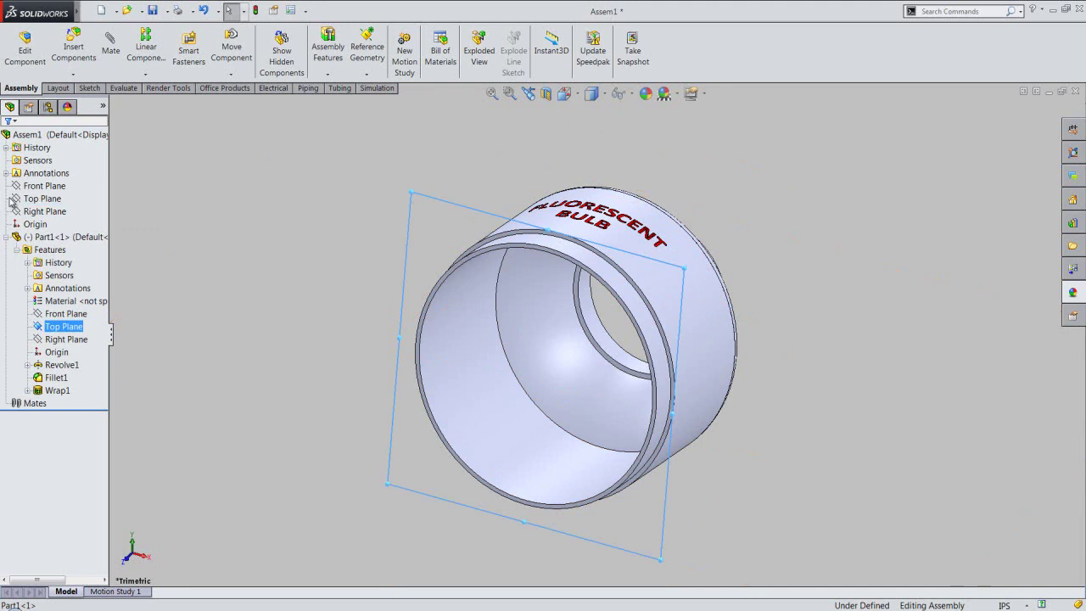
ctrl+click(38, 186)
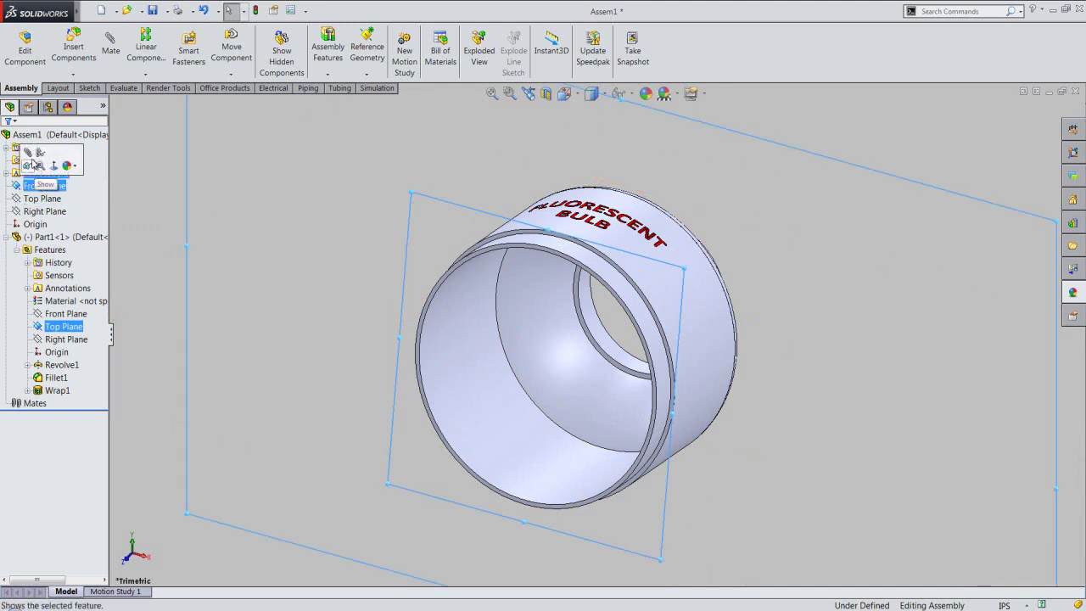
click(27, 153)
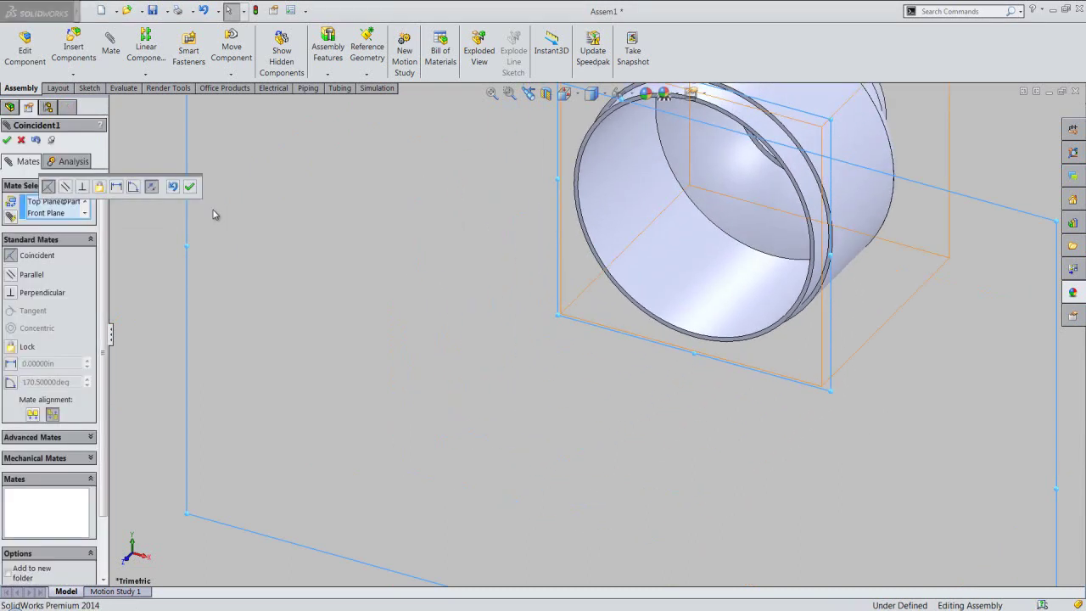
click(189, 187)
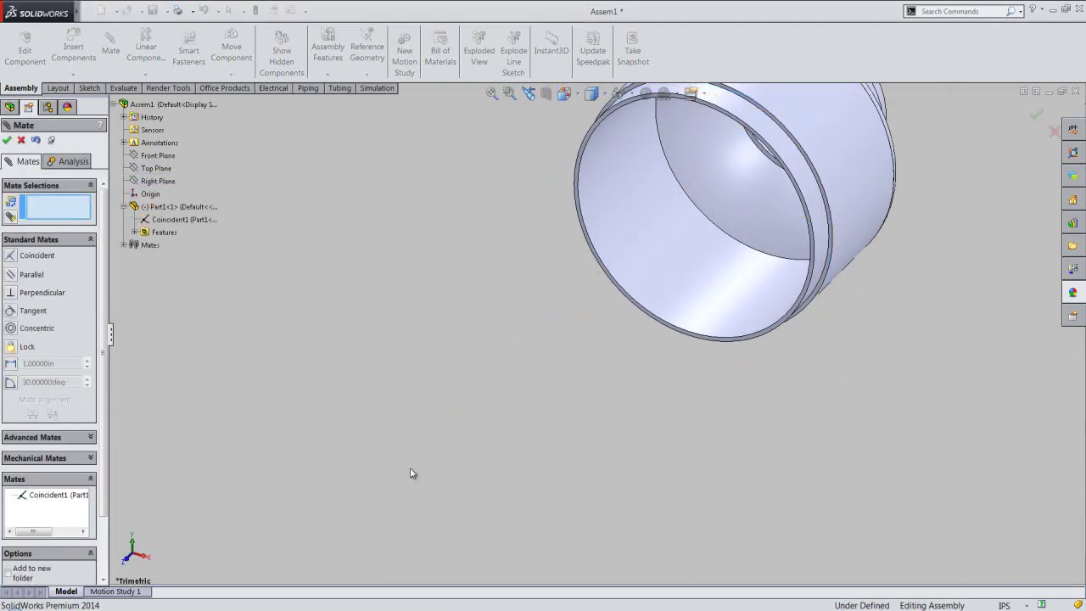
key(f)
Mate Part1's Front Plane coincident to the assembly's Top Plane.
scroll(773, 164, down, 3)
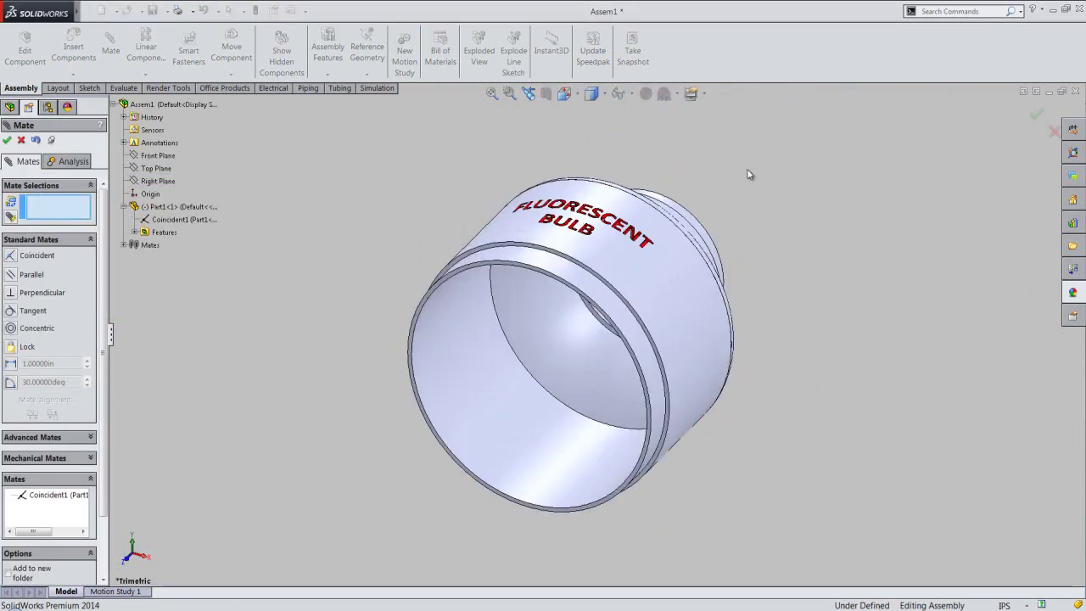
click(135, 234)
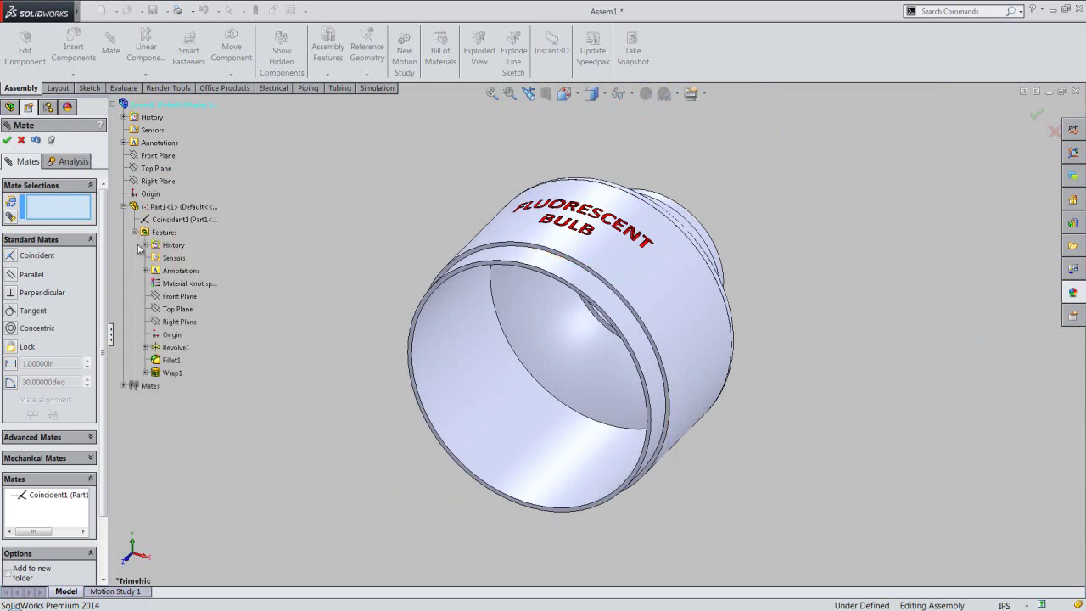
click(166, 296)
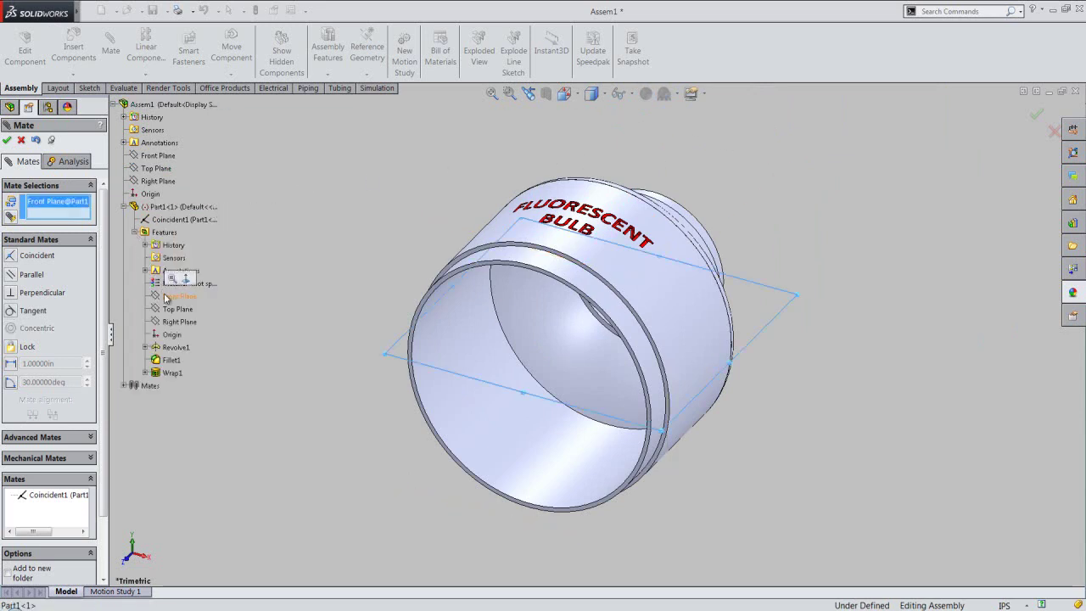
click(162, 170)
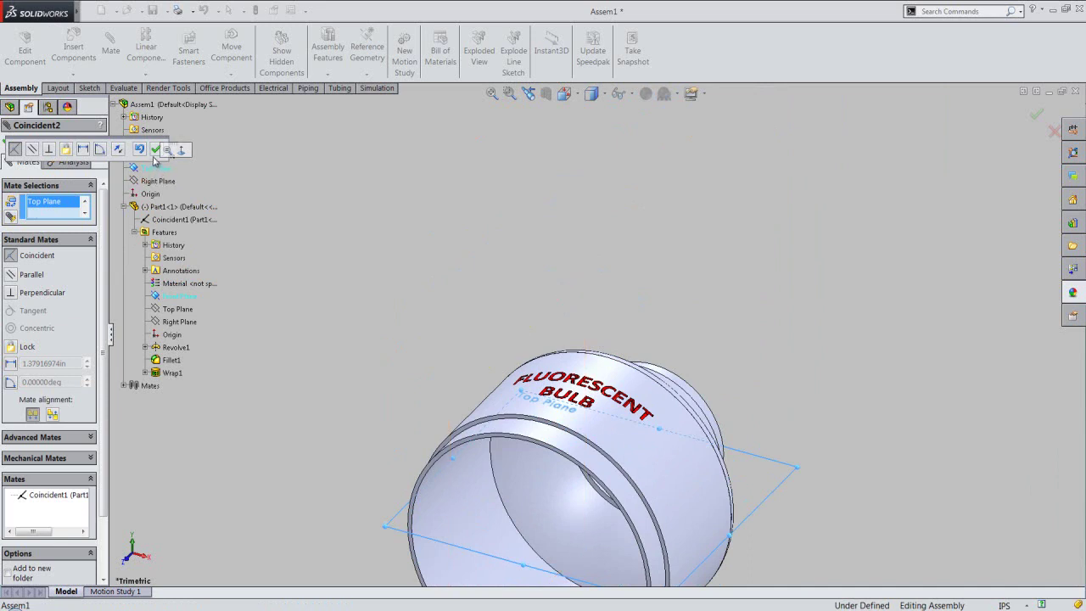
click(156, 151)
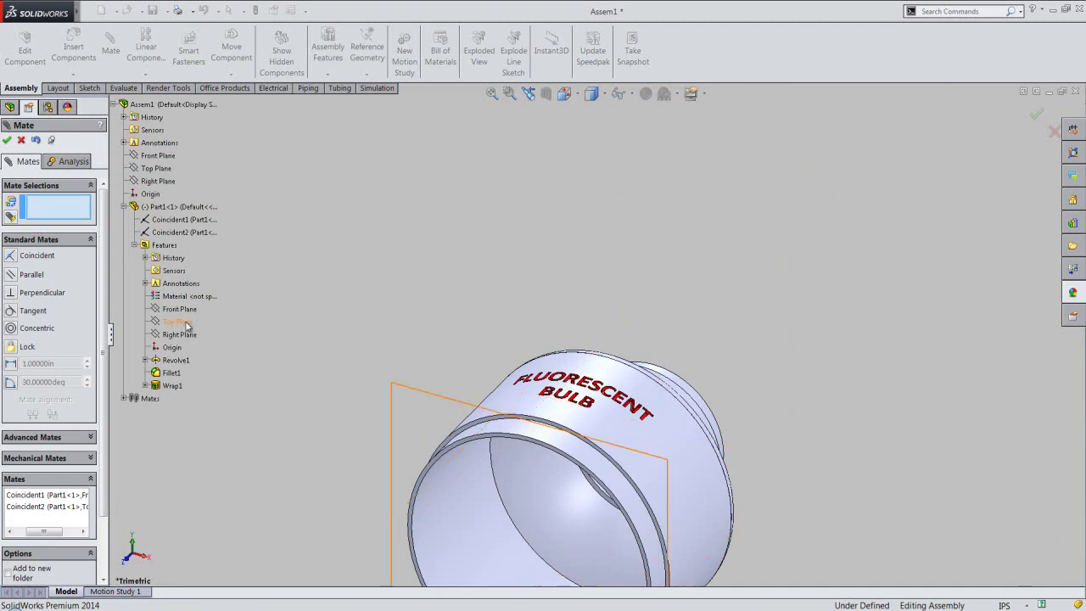
Mate Part1's Right Plane coincident to the assembly's Right Plane as the third mate.
click(186, 334)
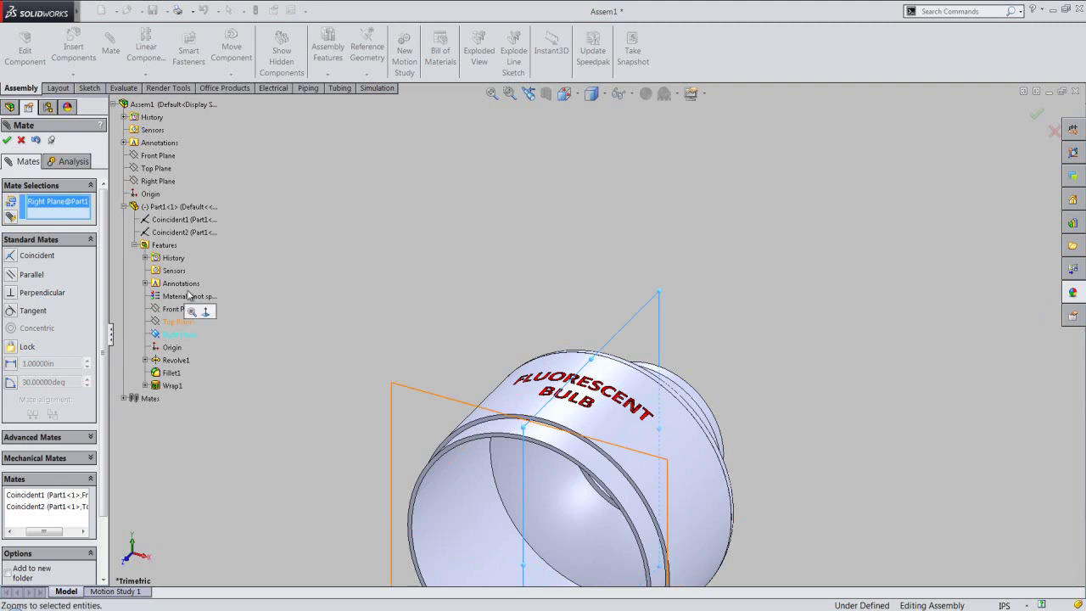
click(164, 182)
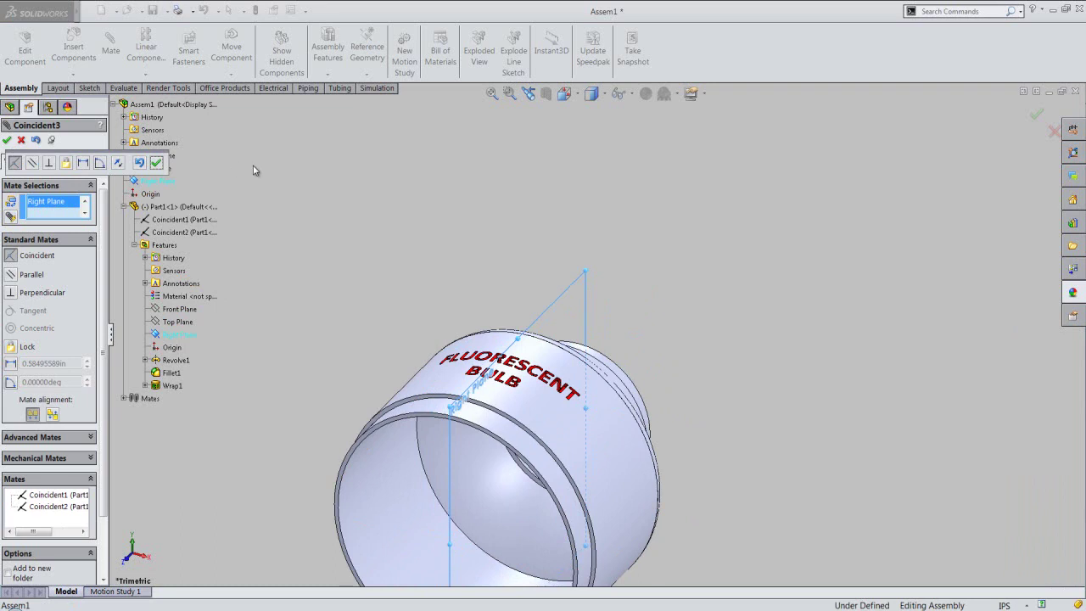
key(Return)
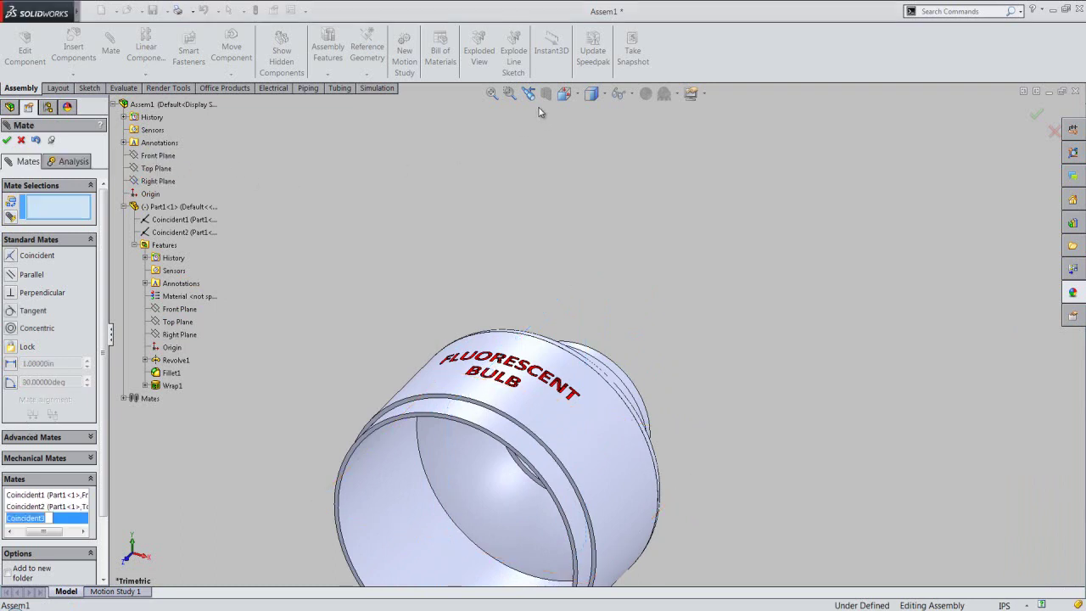
click(510, 93)
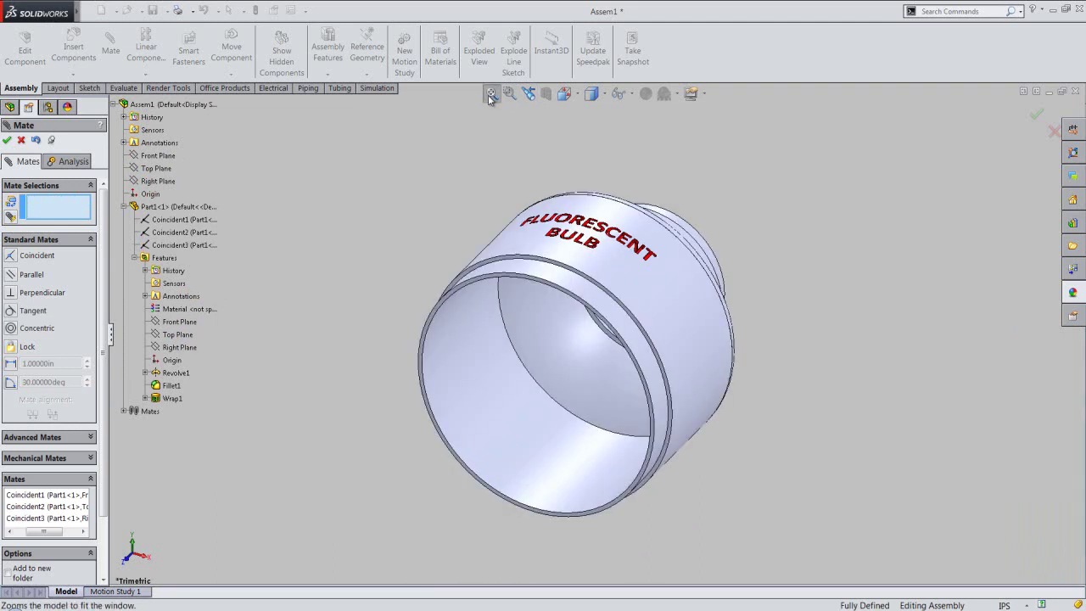
right_click(455, 149)
Finish the mates and save the assembly as 'Fluorescent Bulb'.
click(478, 216)
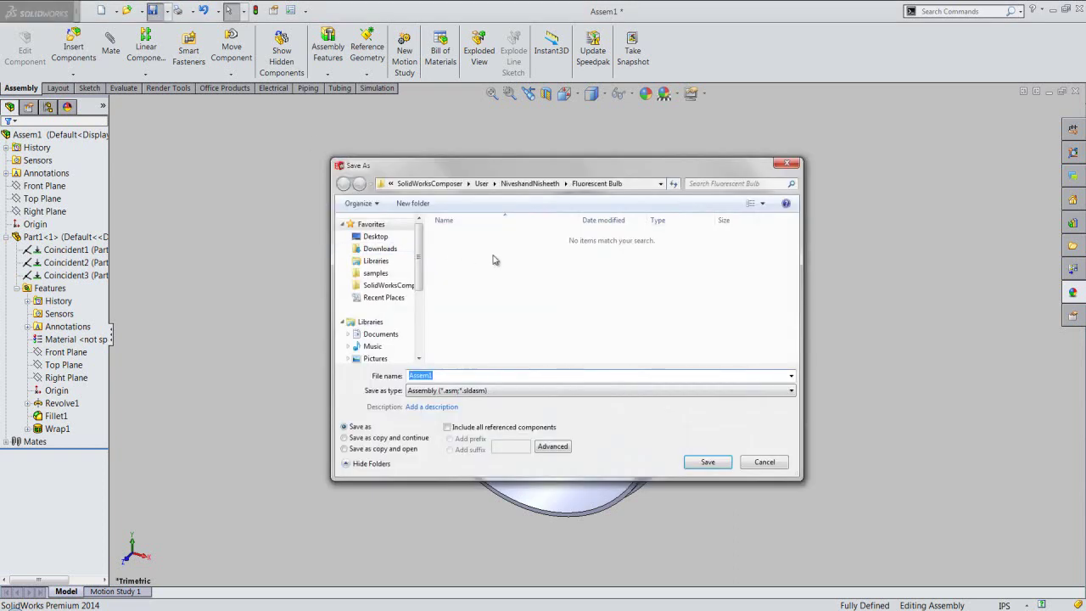
double_click(470, 377)
text(Fluorescent Bulb)
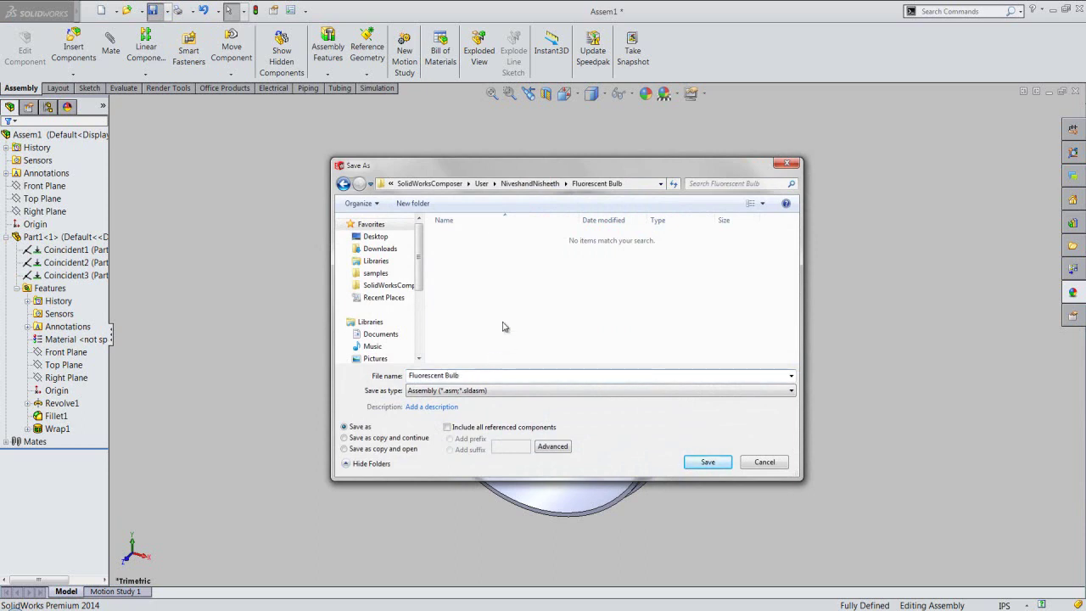
click(712, 462)
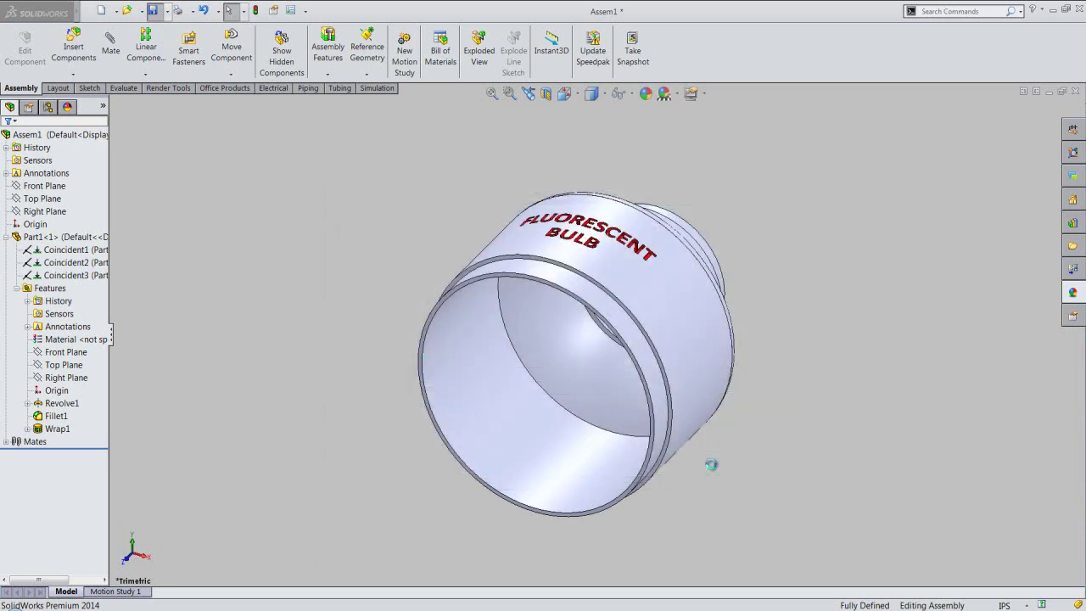
key(ctrl+7)
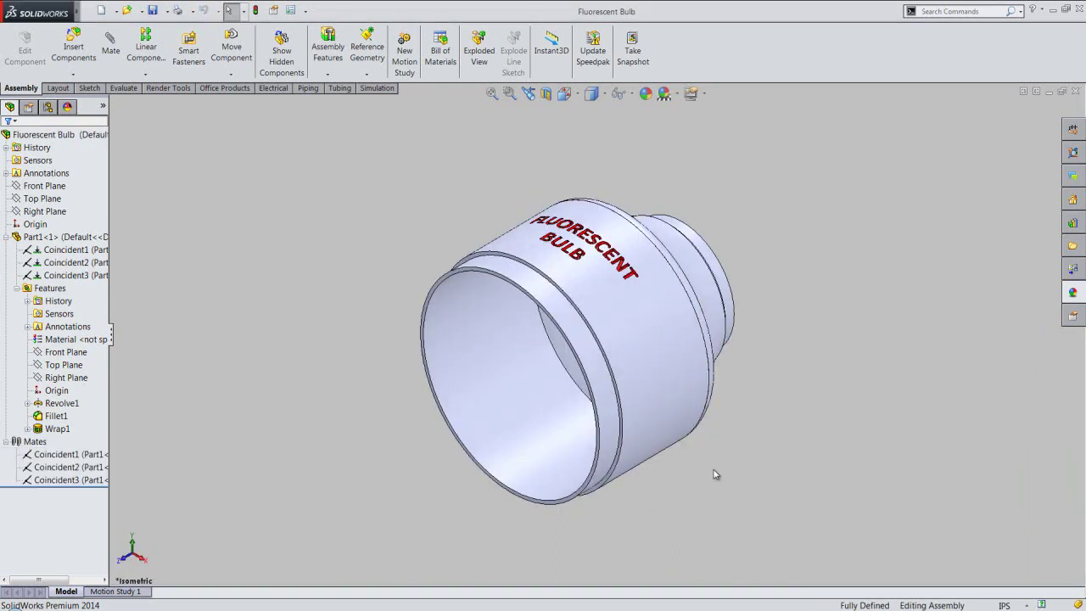
Redefine the current Front view as the Back standard view.
click(564, 93)
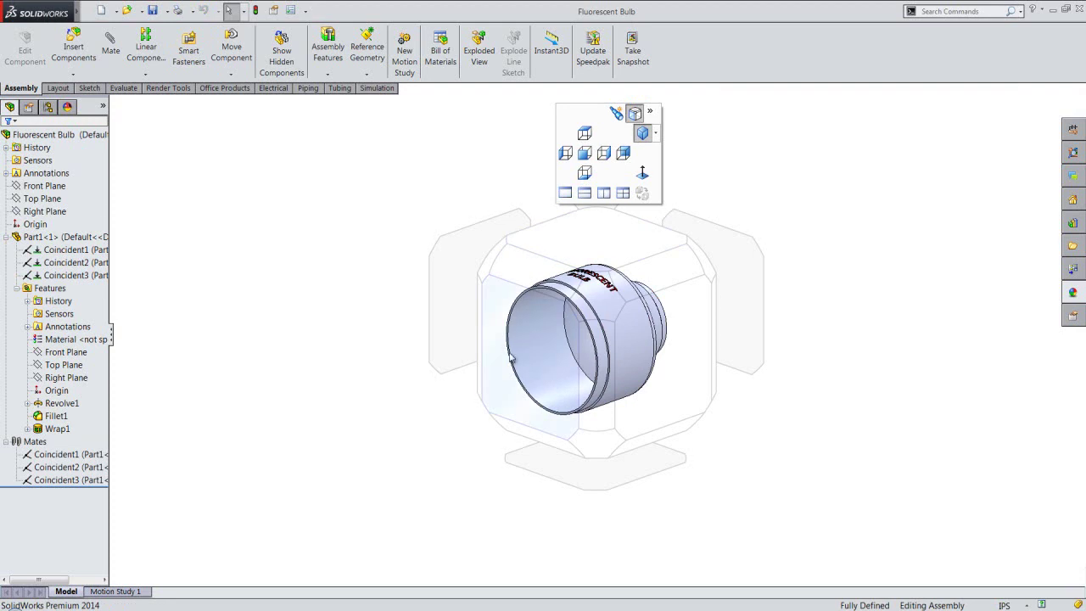
click(498, 365)
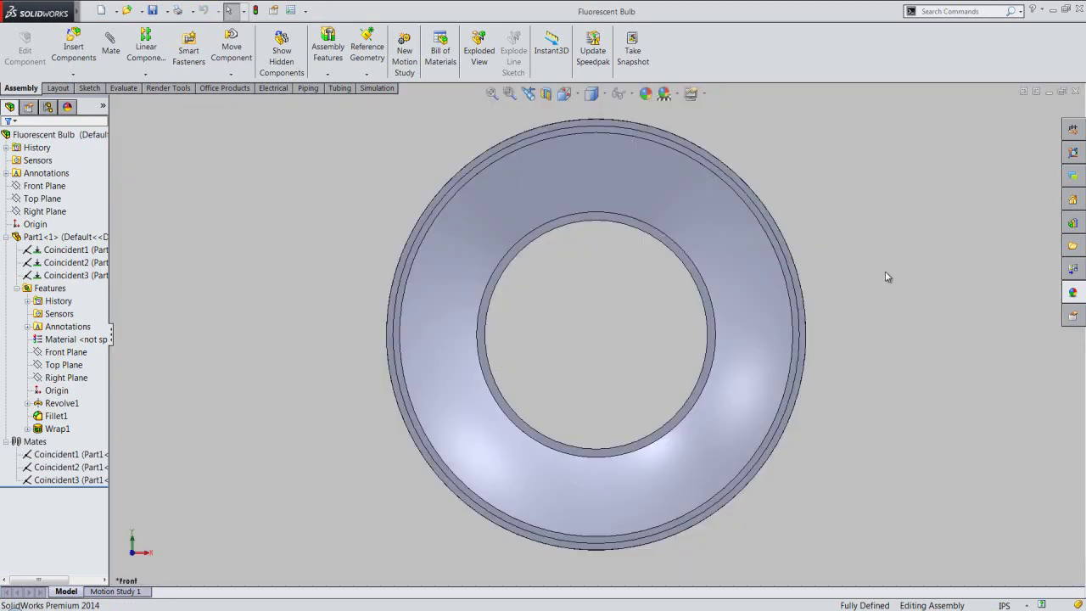
right_click(880, 299)
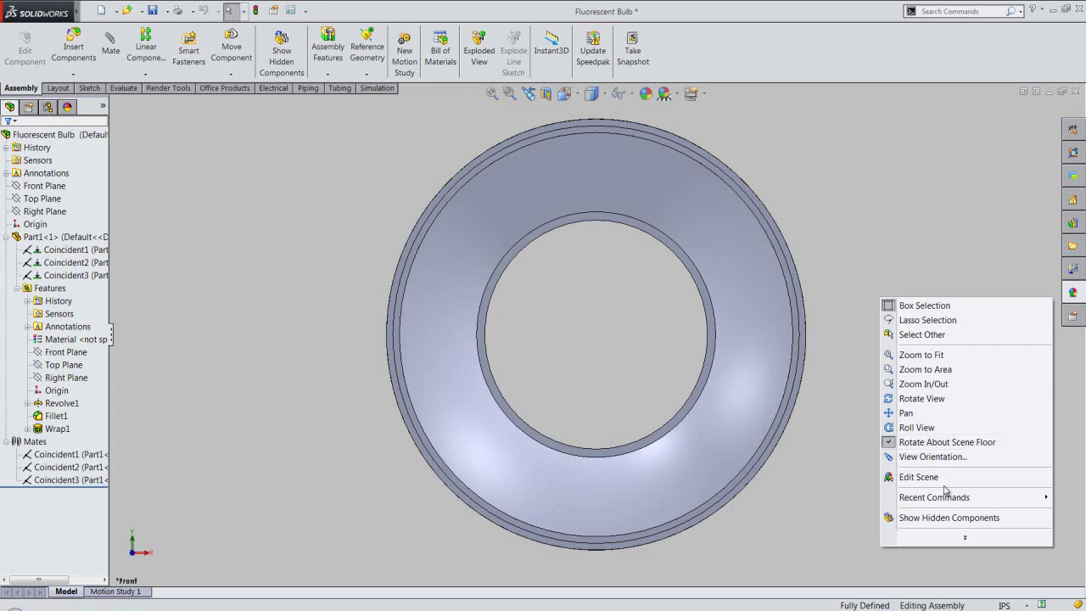
click(965, 537)
mouse_move(937, 456)
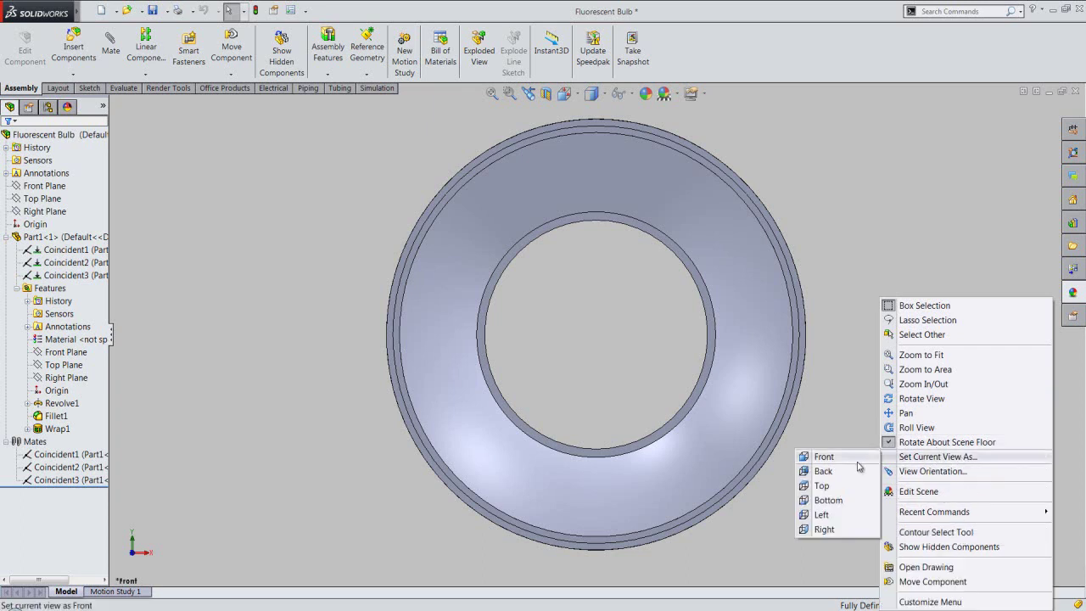
click(845, 474)
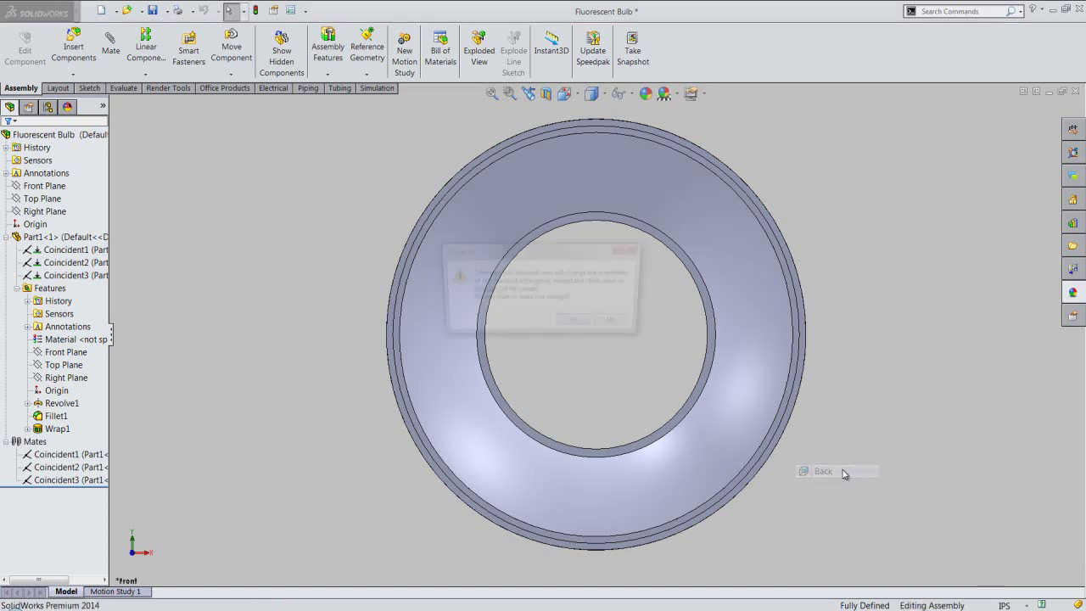
click(576, 325)
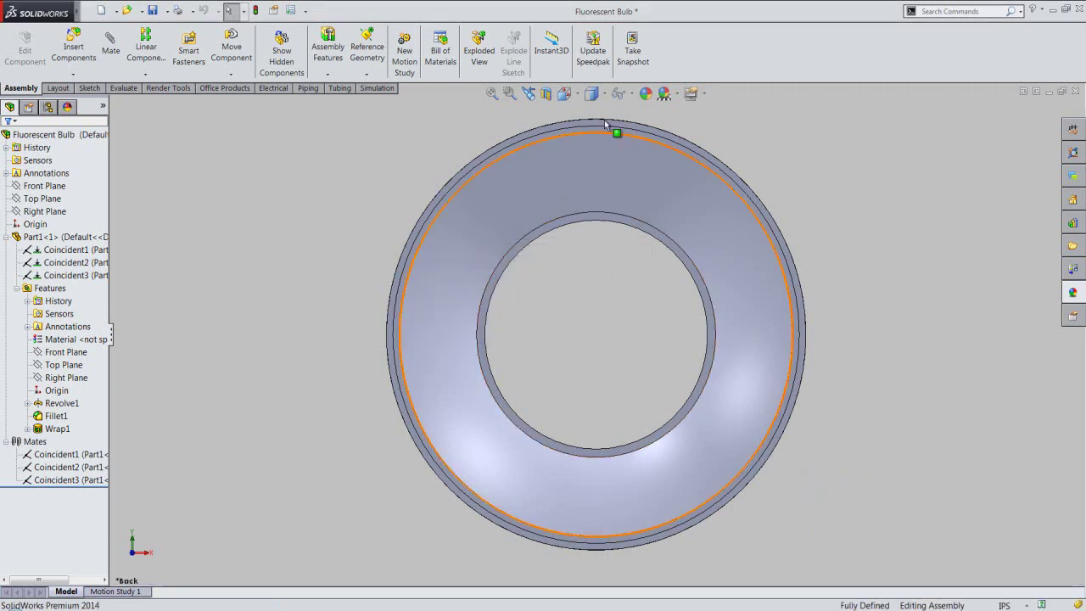
Switch to Isometric view and collapse all items in the feature tree.
click(577, 99)
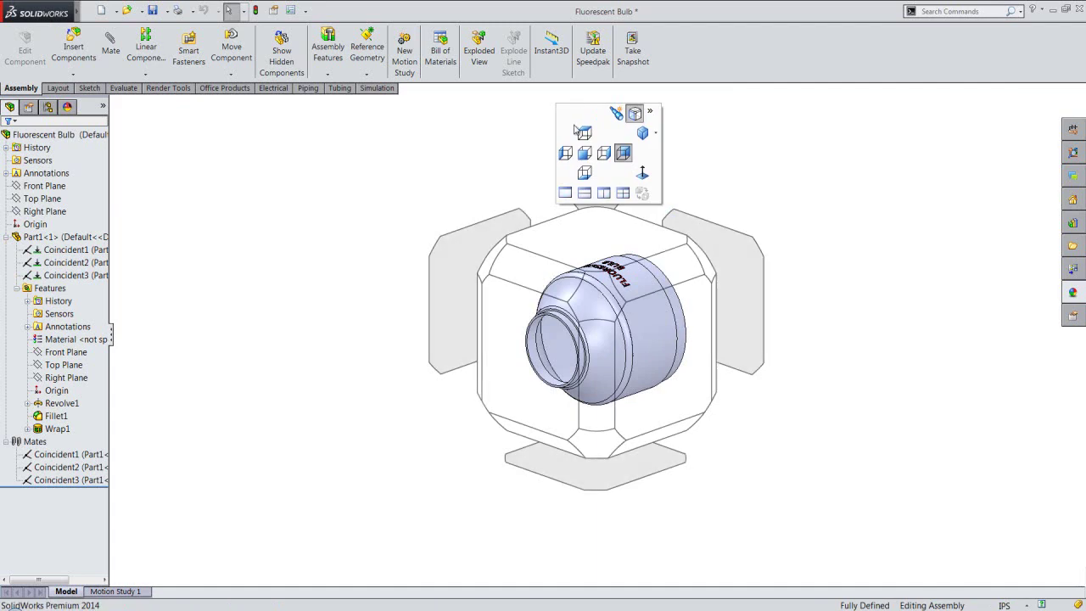
click(603, 305)
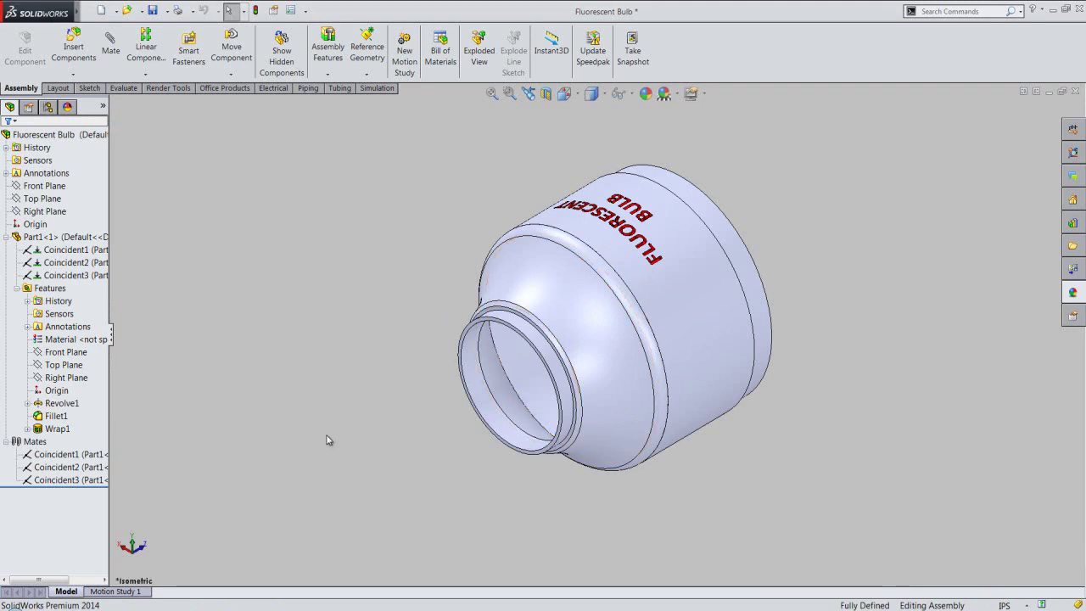
right_click(110, 388)
click(117, 397)
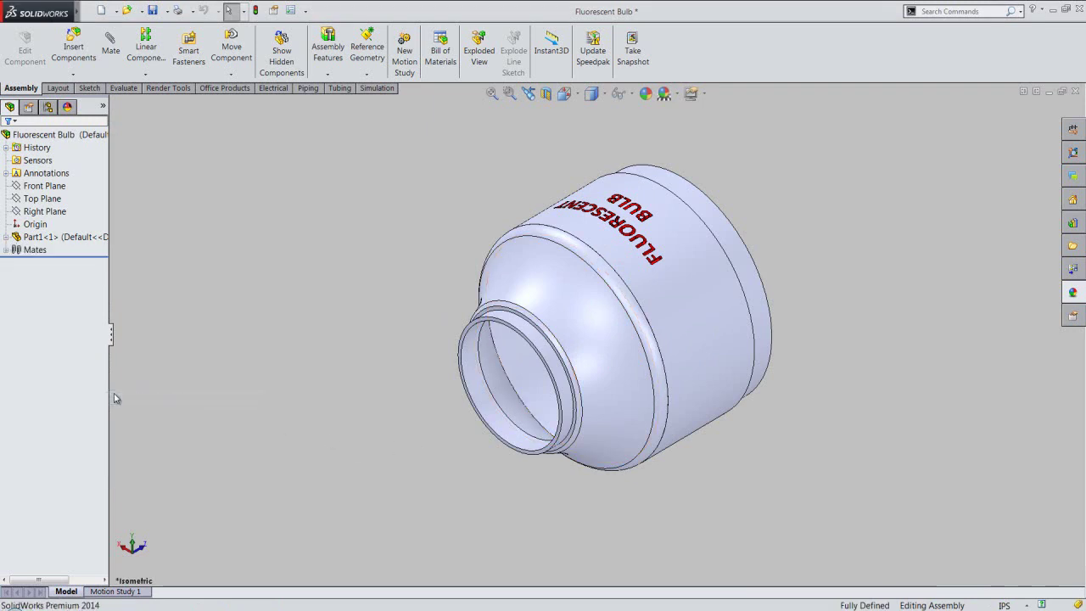
Insert a new part, save it as Part2, and sketch it on the Right Plane.
click(80, 76)
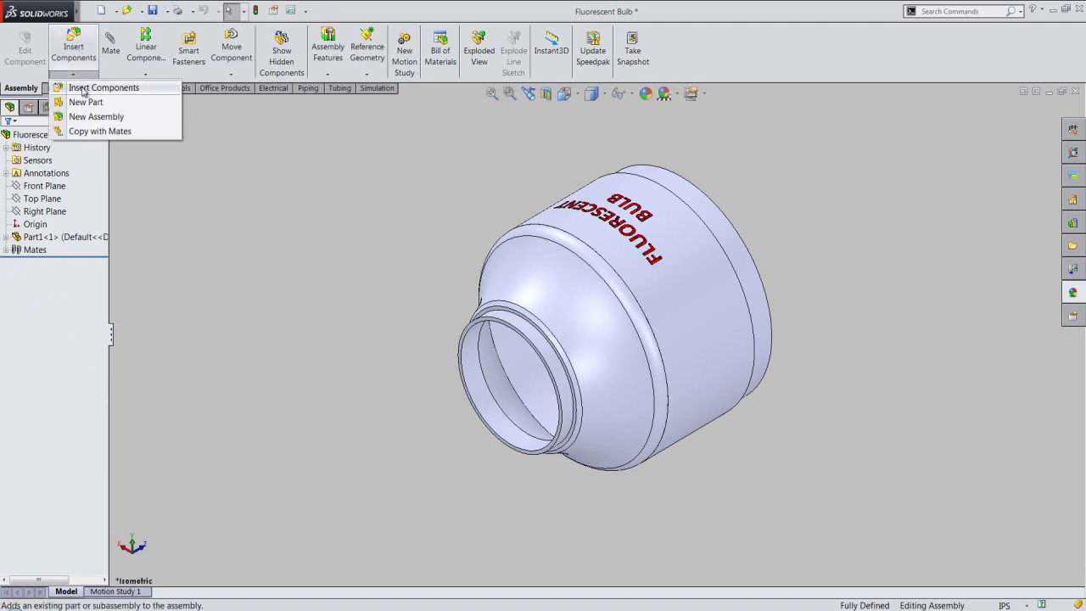
click(91, 103)
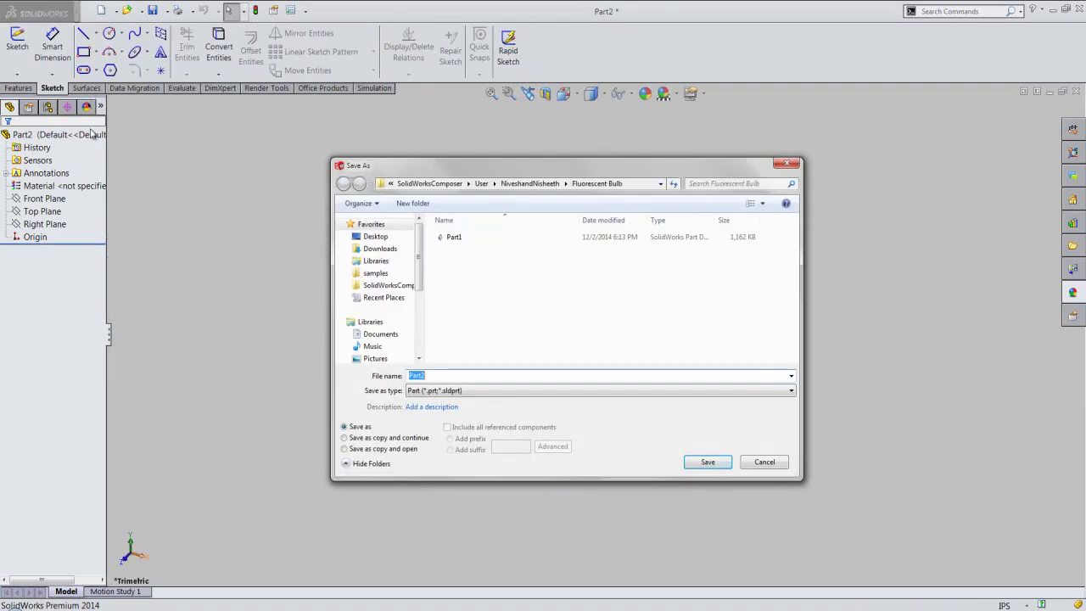
click(702, 468)
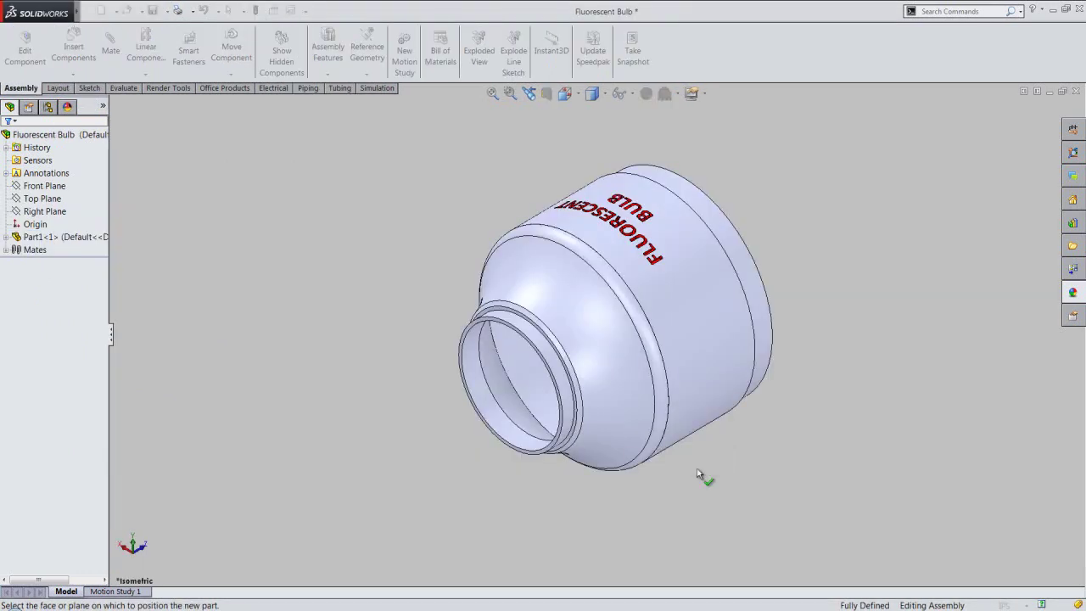
click(46, 211)
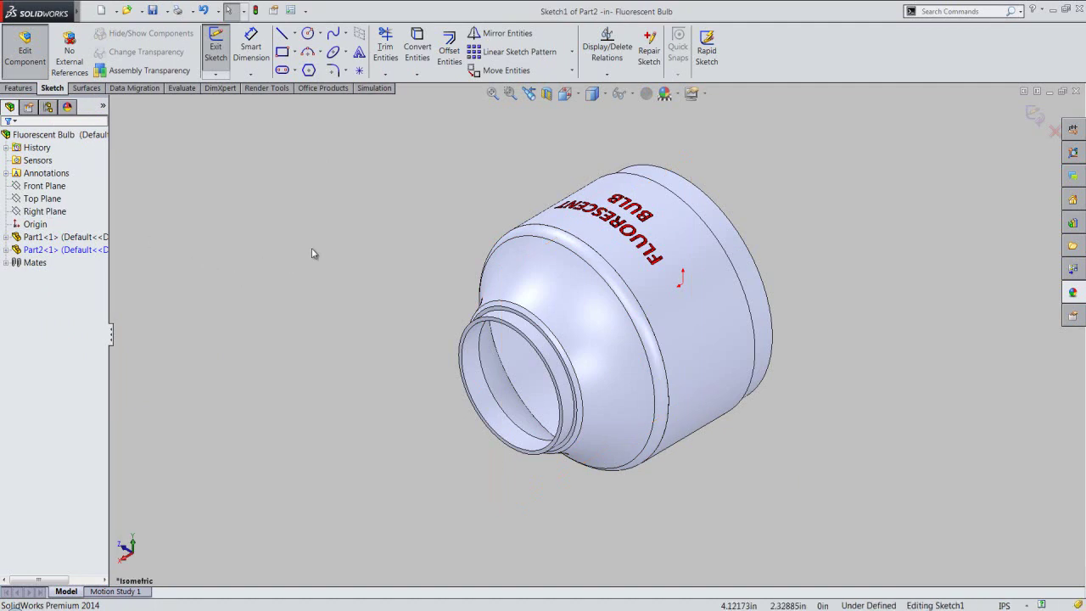
Create intersection curves from Part1 in Part2's sketch.
click(416, 76)
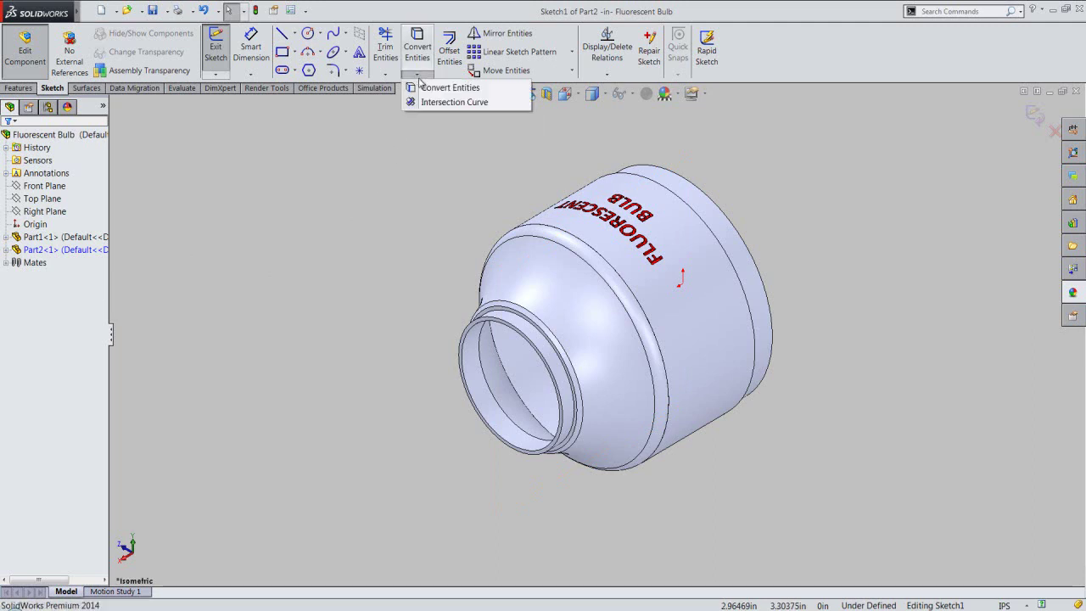
click(427, 102)
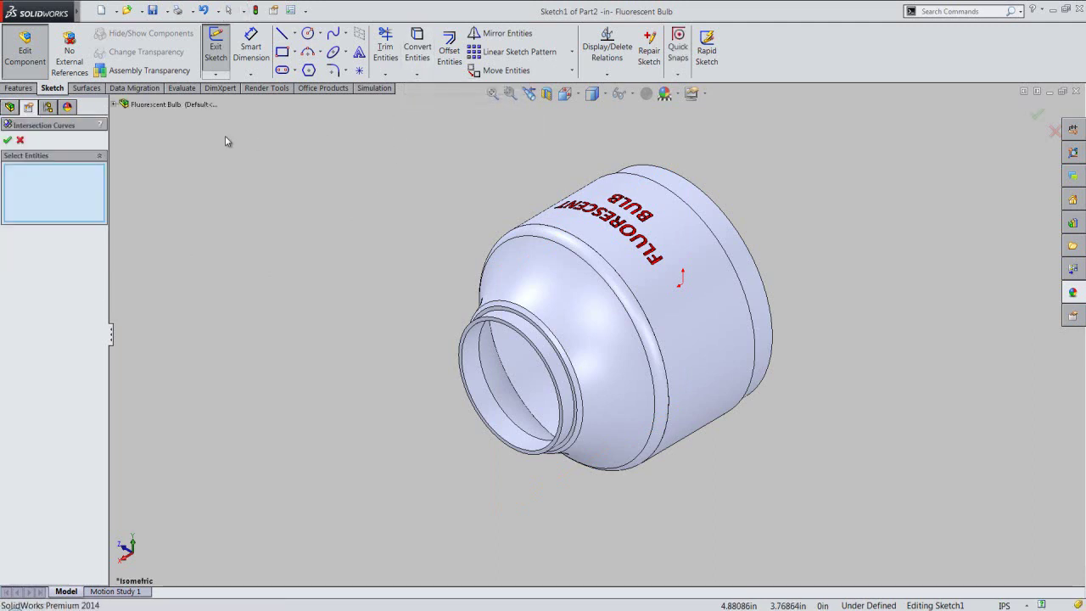
click(114, 105)
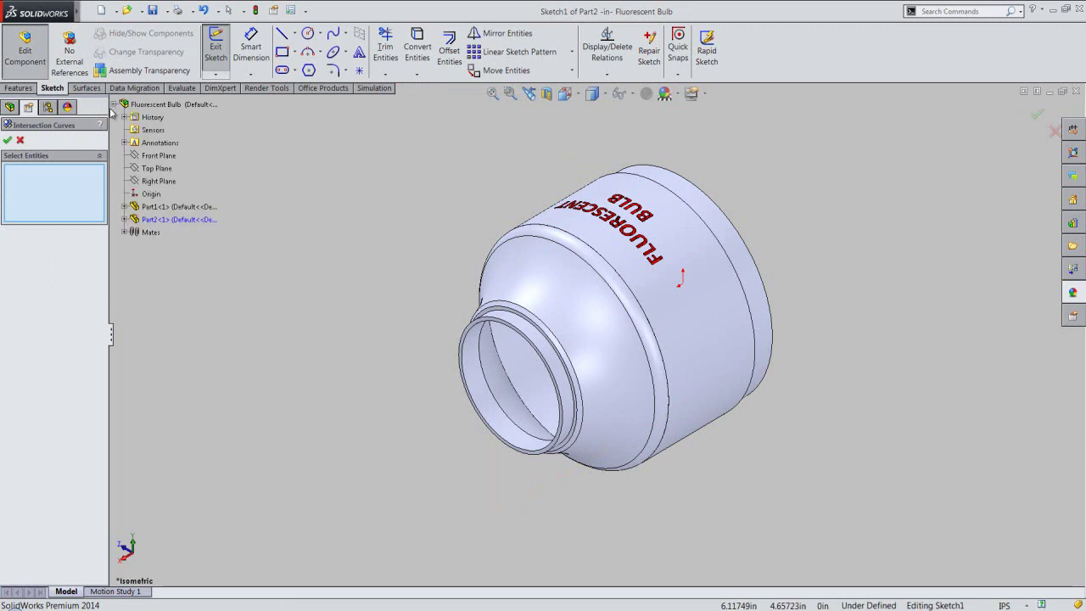
click(151, 208)
click(8, 141)
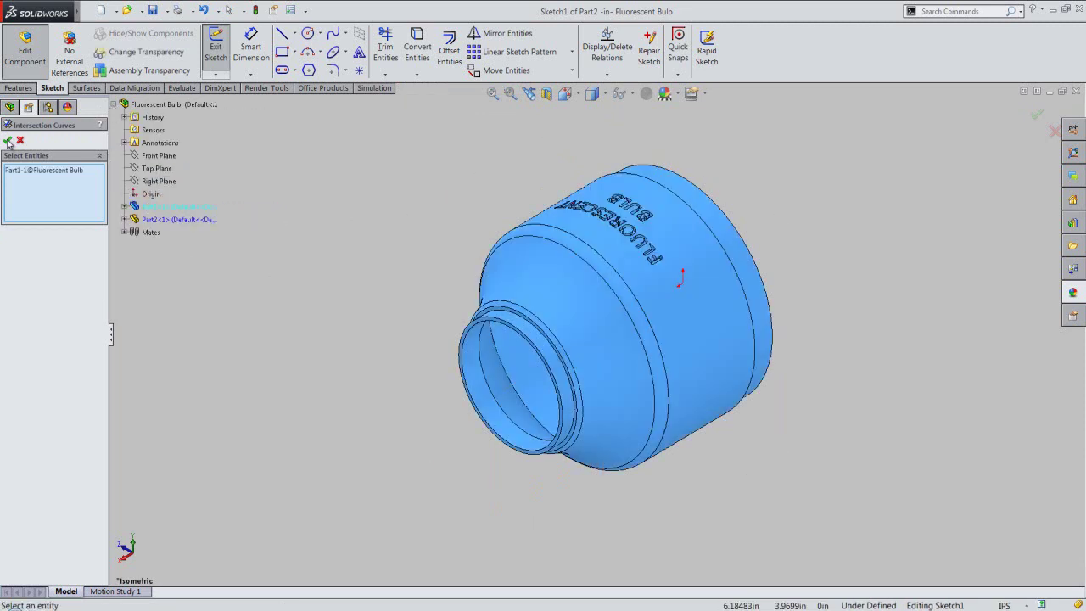
right_click(393, 184)
click(414, 258)
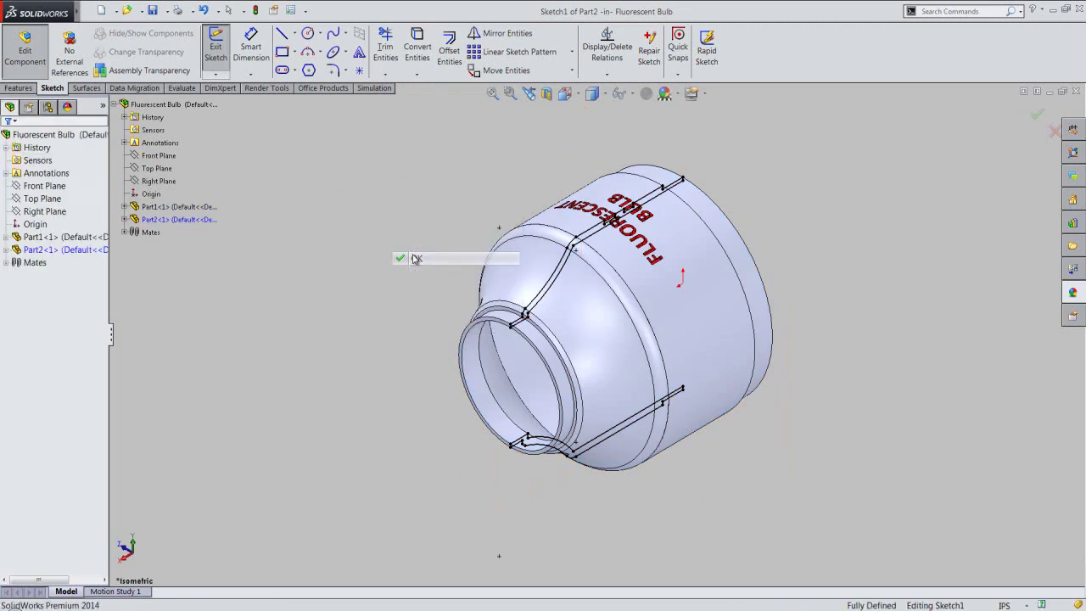
Convert all the intersection curves to construction geometry and start a section view.
drag(427, 133, 867, 528)
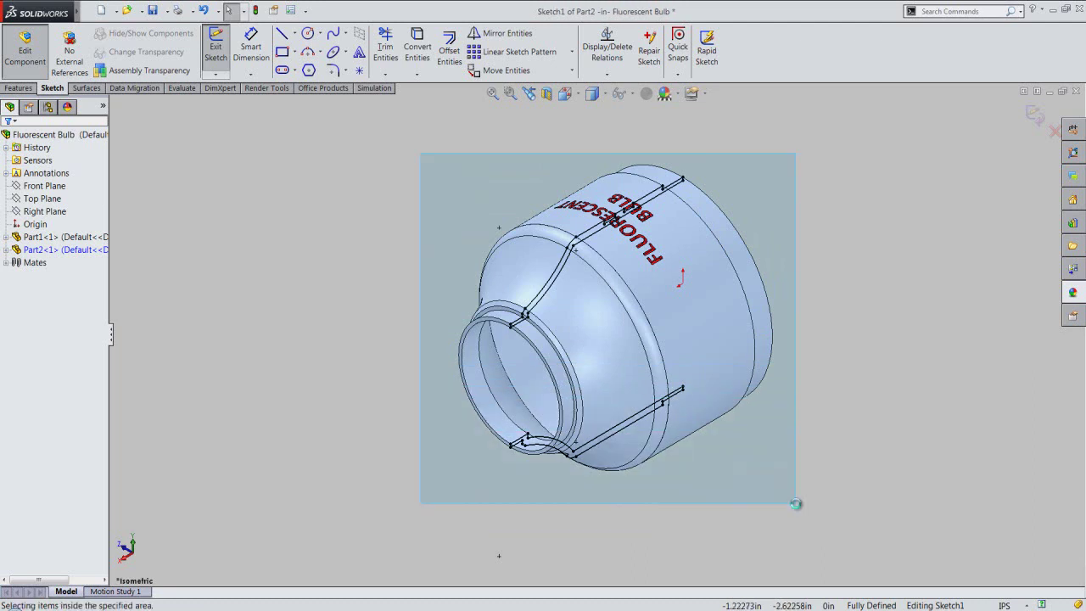
drag(869, 532, 797, 509)
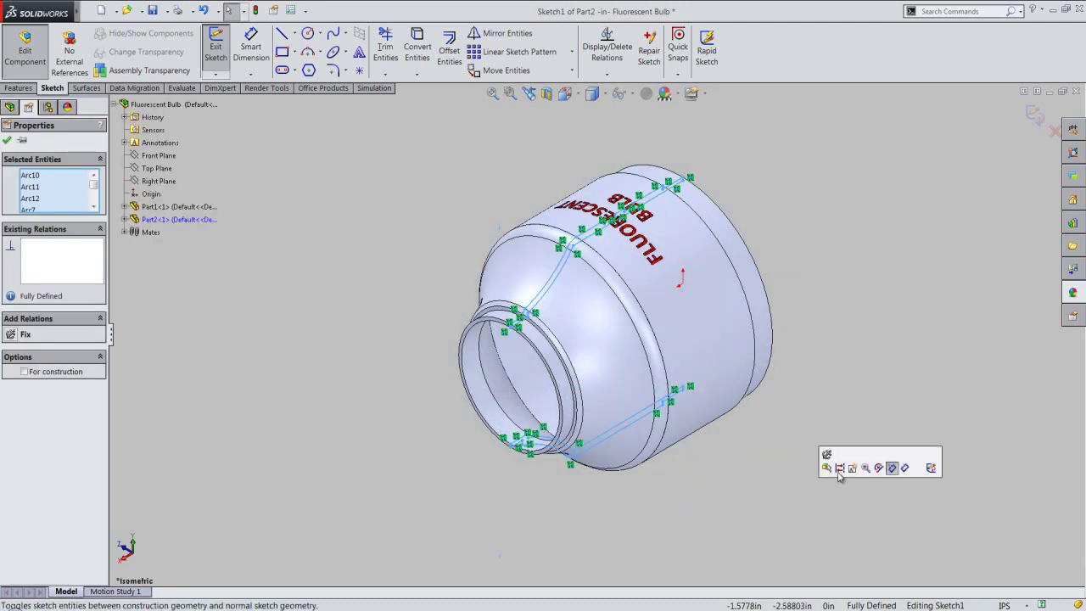
click(841, 468)
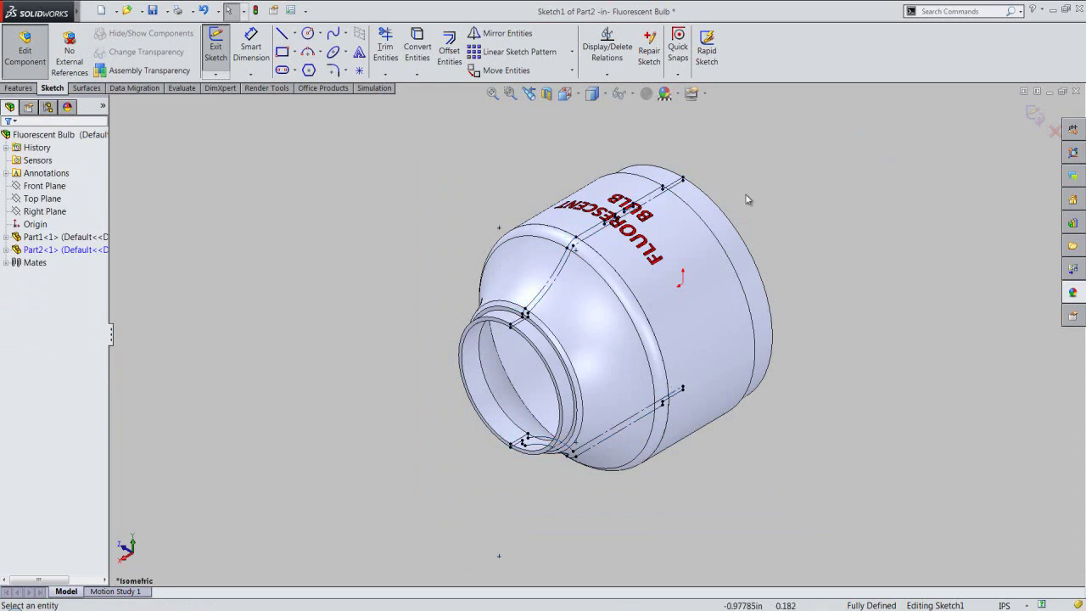
click(547, 94)
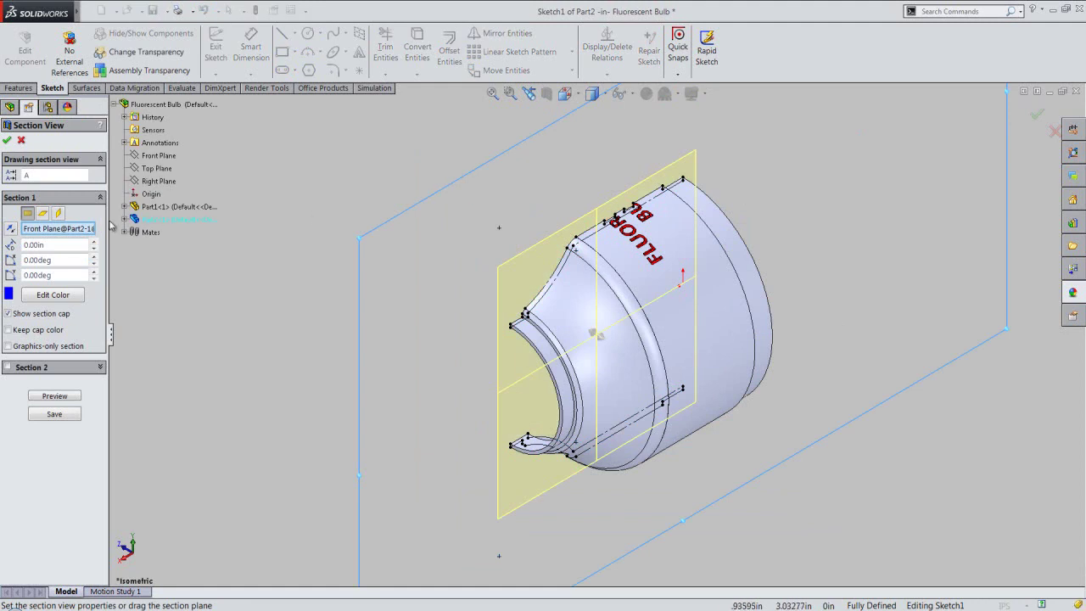
Close the section view and look at the model from the Right view.
click(10, 228)
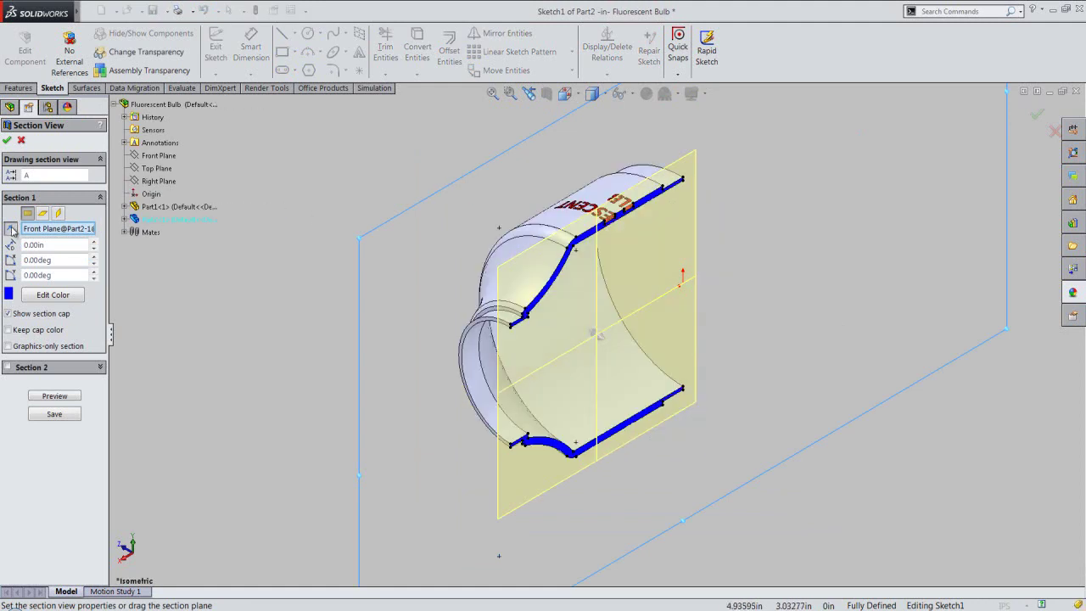
click(7, 142)
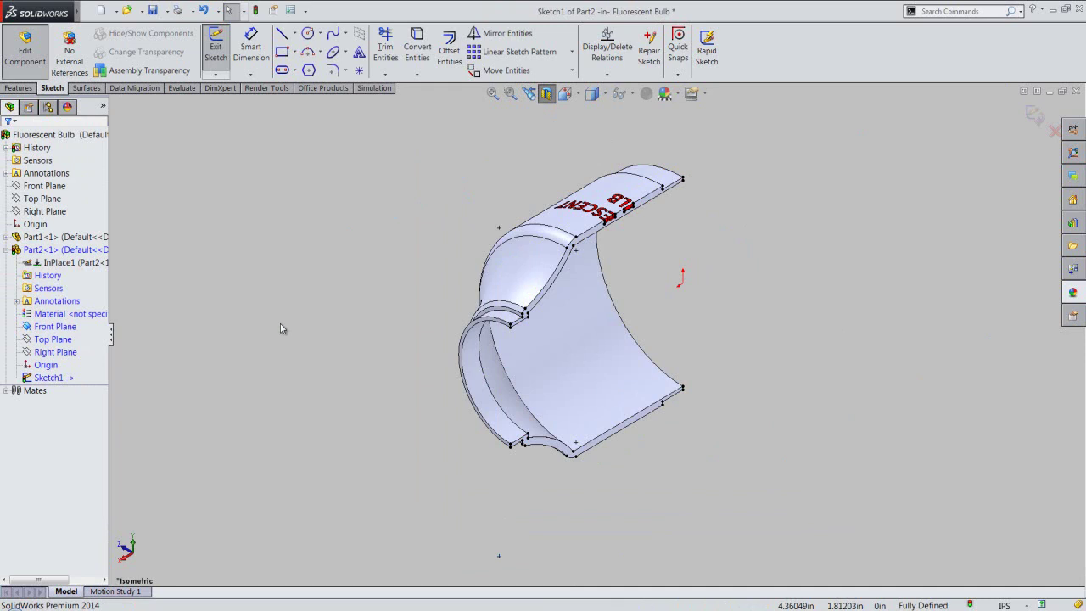
click(573, 96)
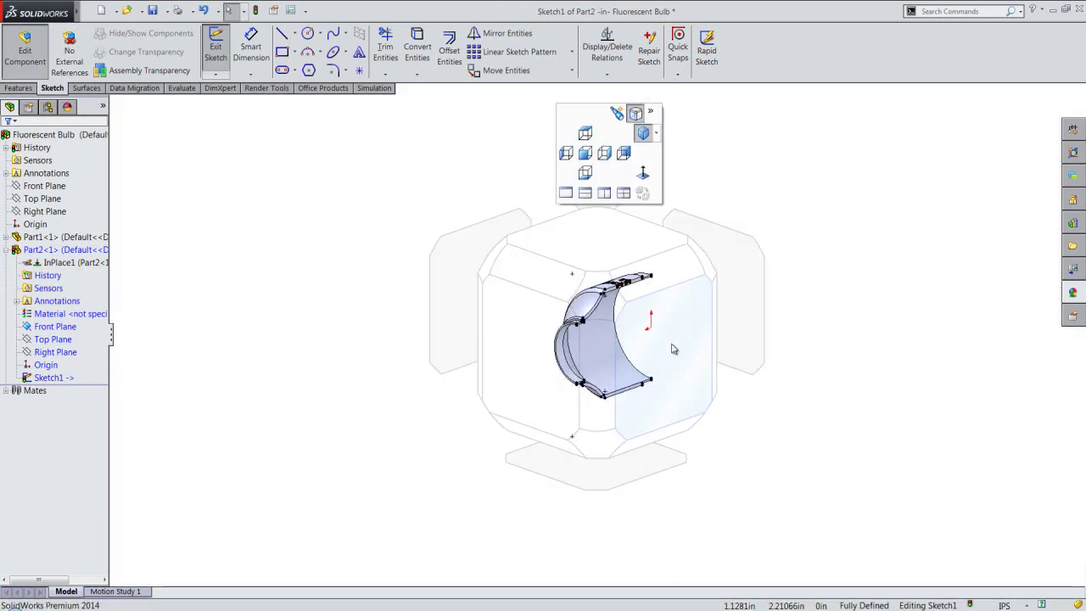
click(677, 363)
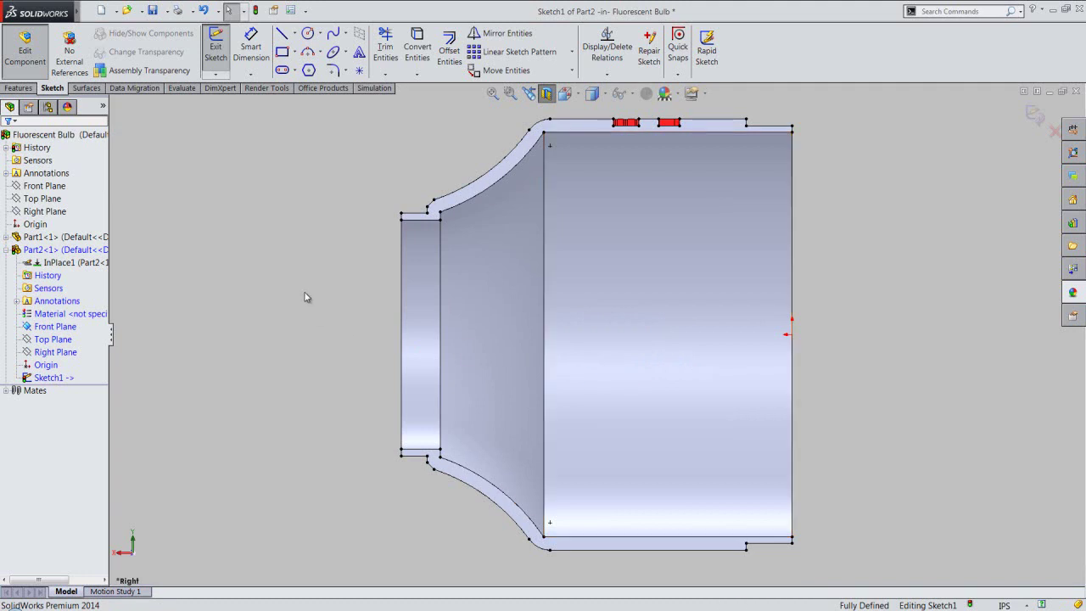
Draw an infinite horizontal centerline through the right edge's midpoint.
right_click(307, 296)
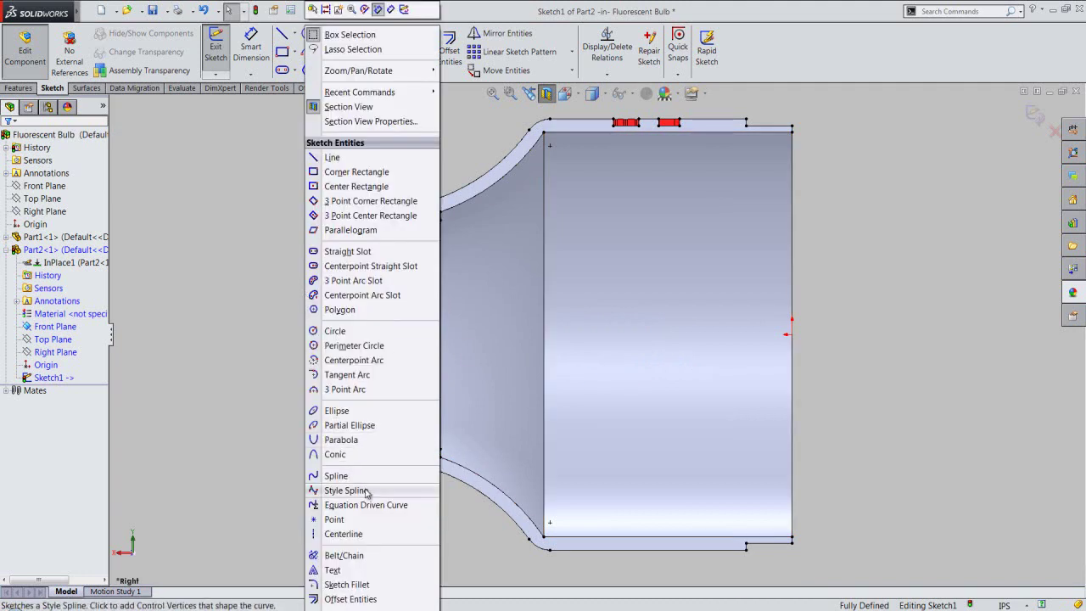
click(384, 535)
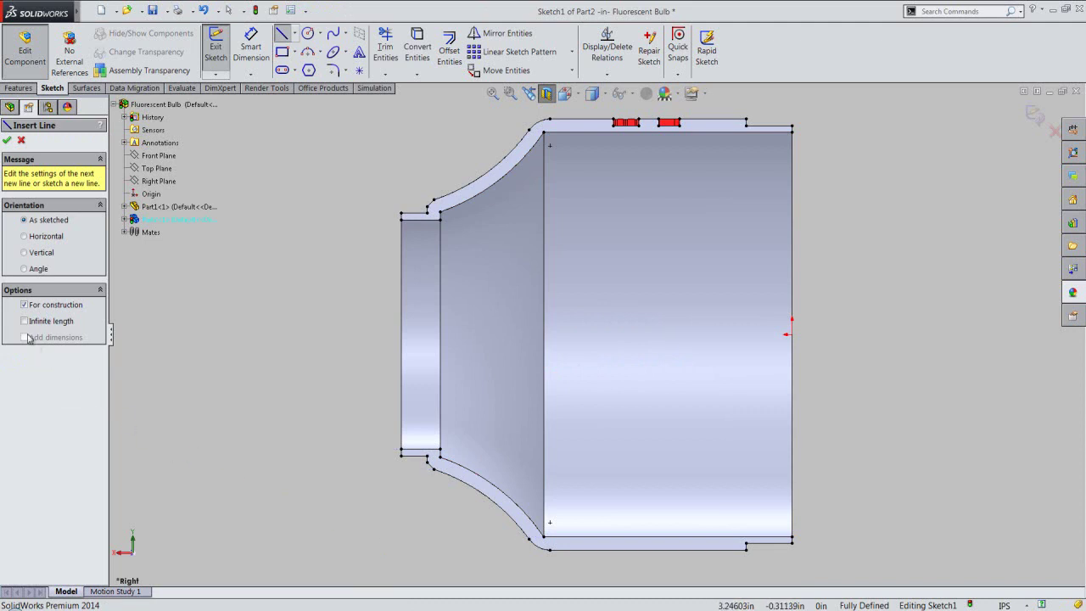
click(23, 322)
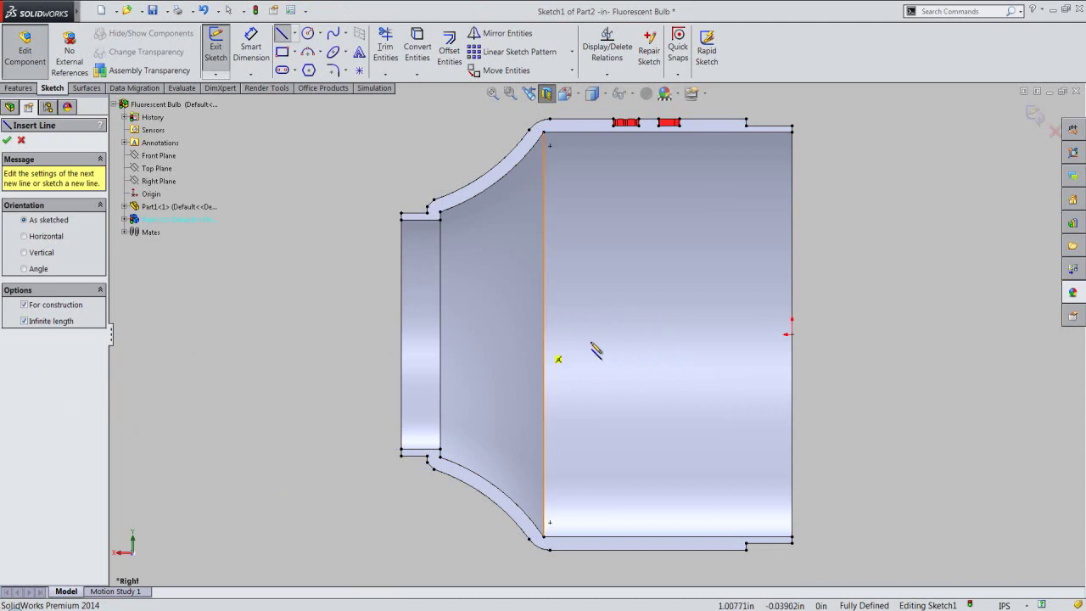
click(789, 334)
click(783, 335)
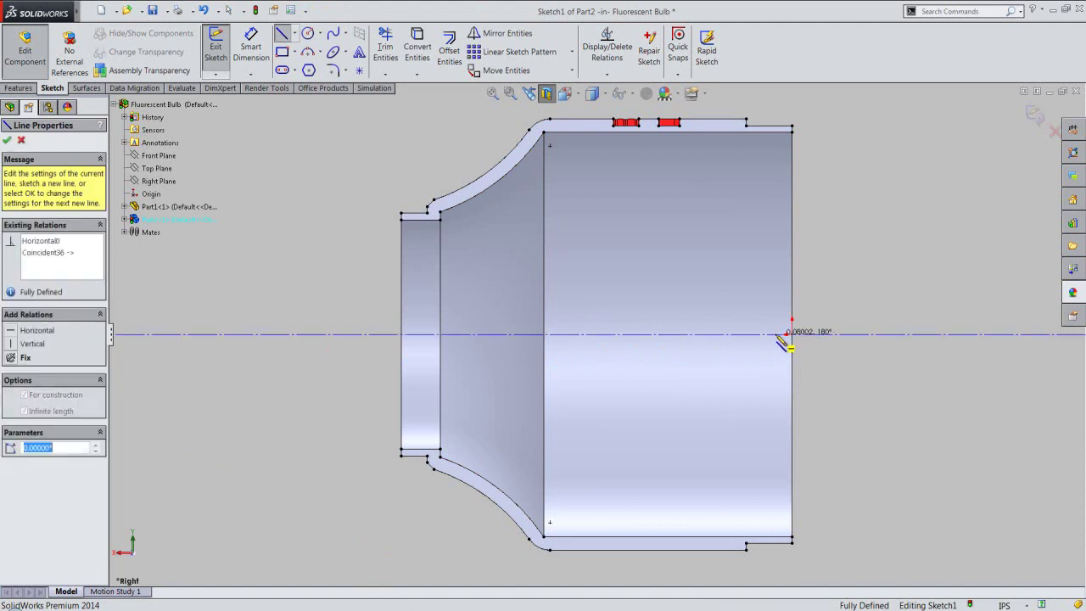
right_click(822, 296)
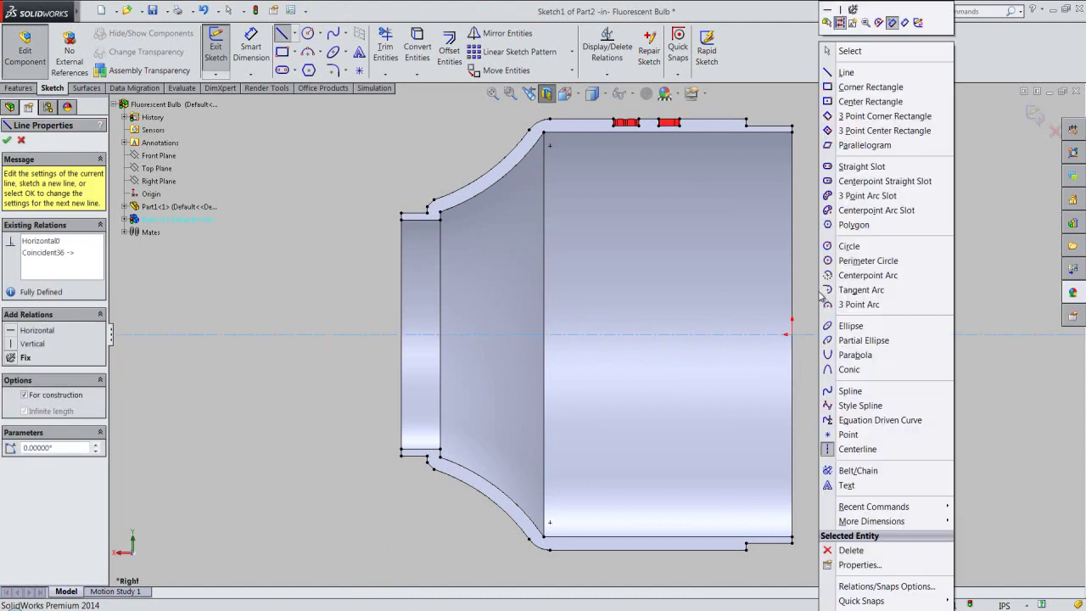
click(848, 51)
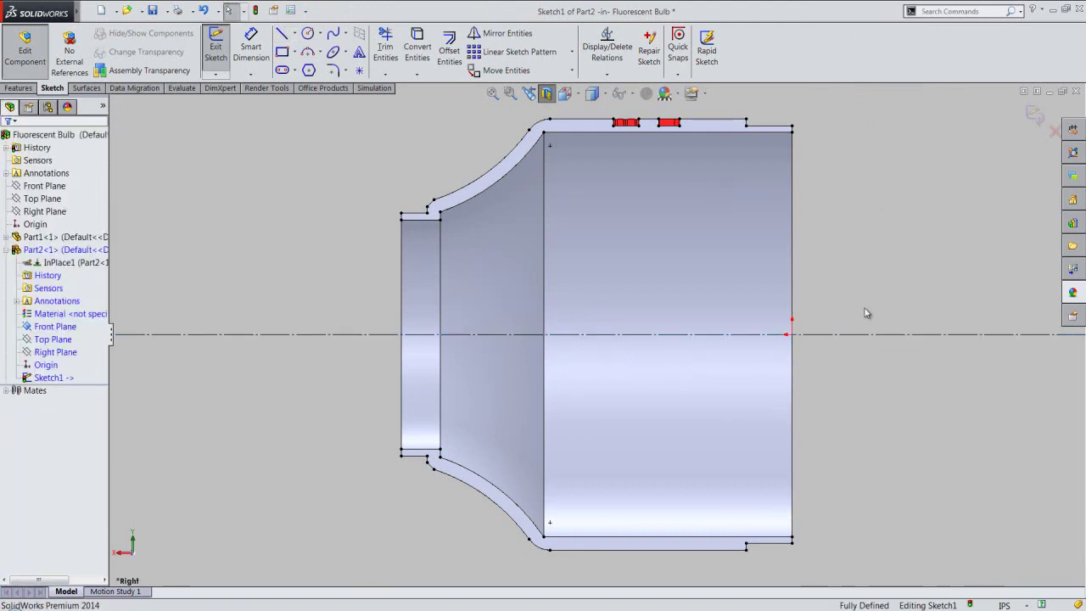
scroll(339, 163, down, 3)
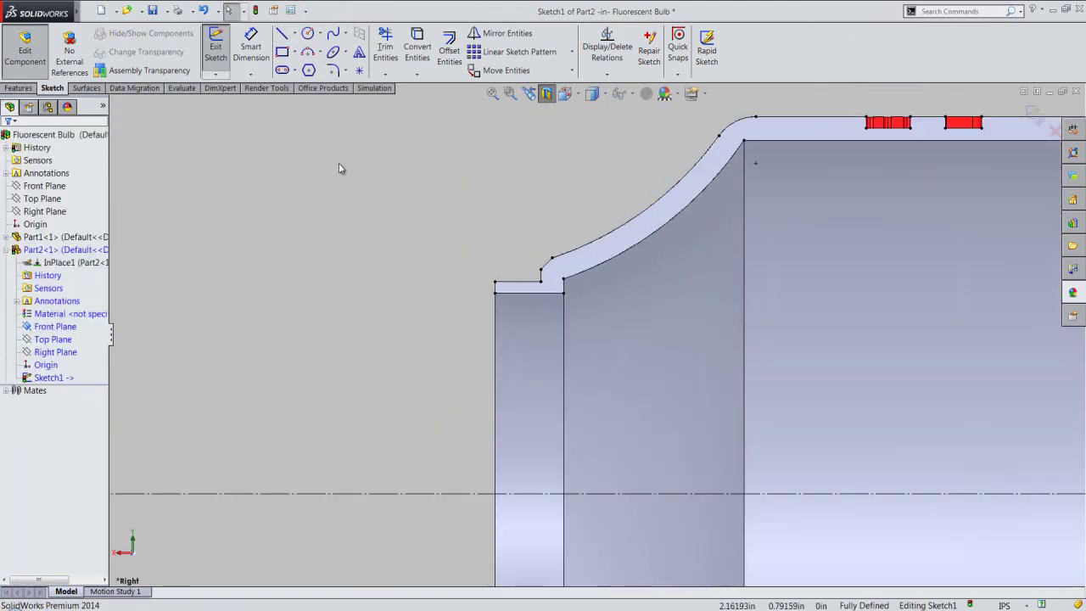
Draw a 0.3125 line from the neck step corner, then a slanted line down-left.
right_click(410, 170)
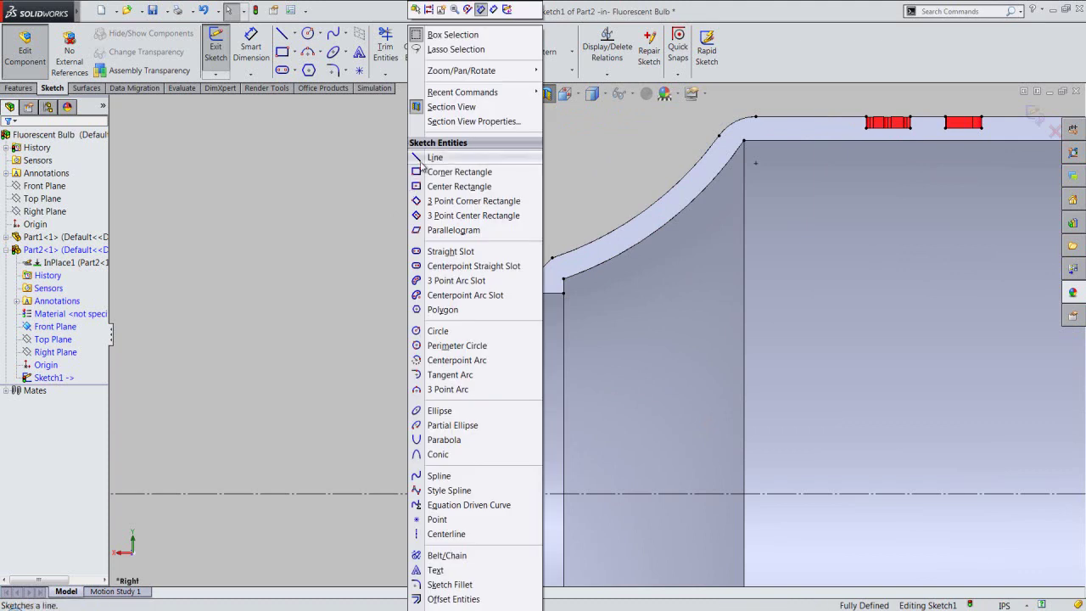
click(448, 160)
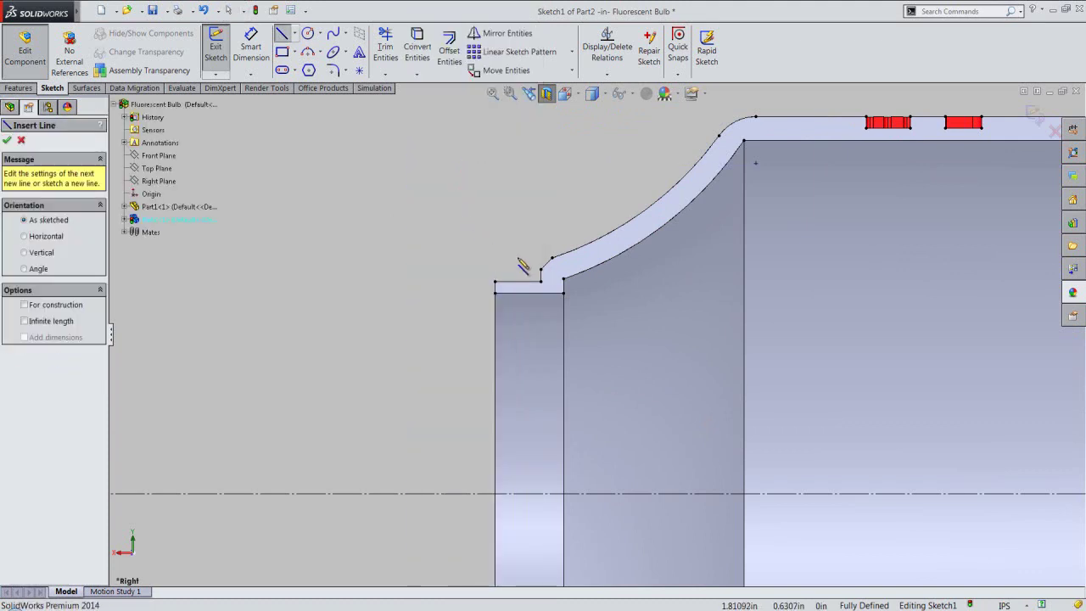
scroll(536, 275, down, 2)
scroll(558, 286, down, 1)
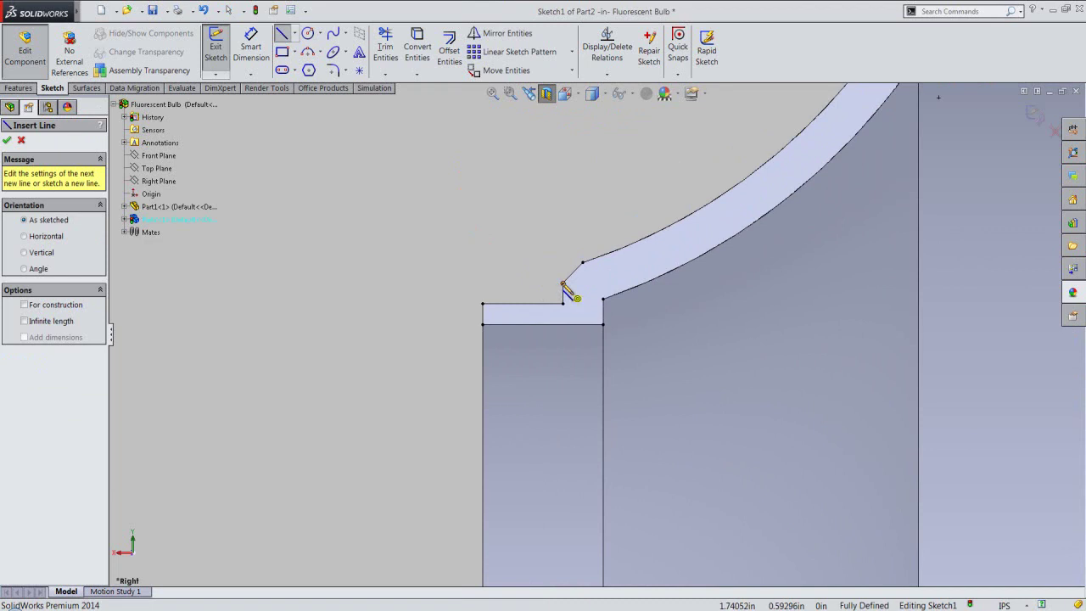
click(563, 283)
text(.3125)
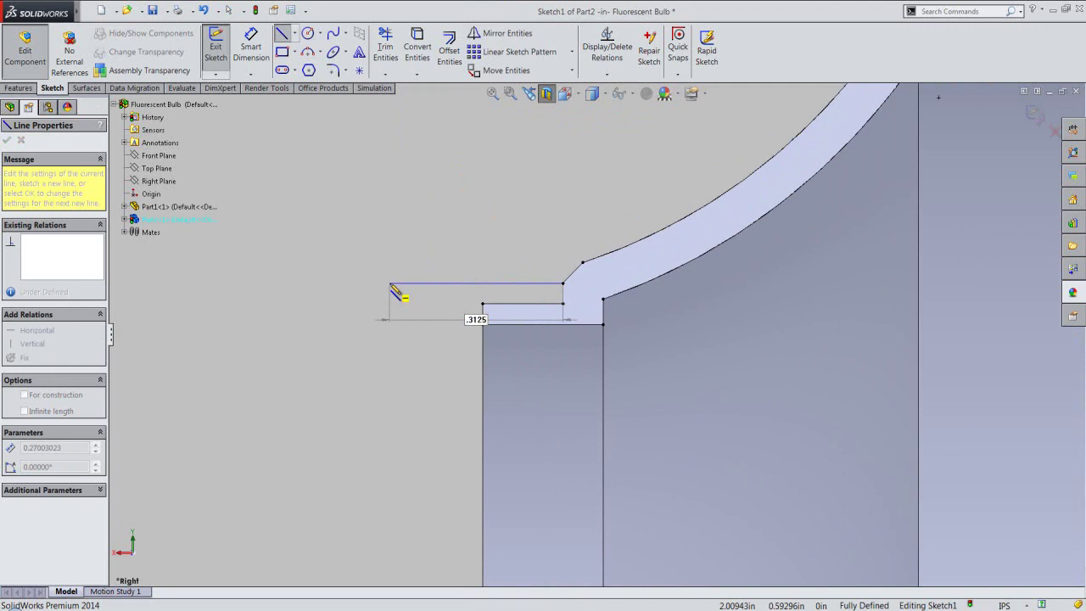
key(Return)
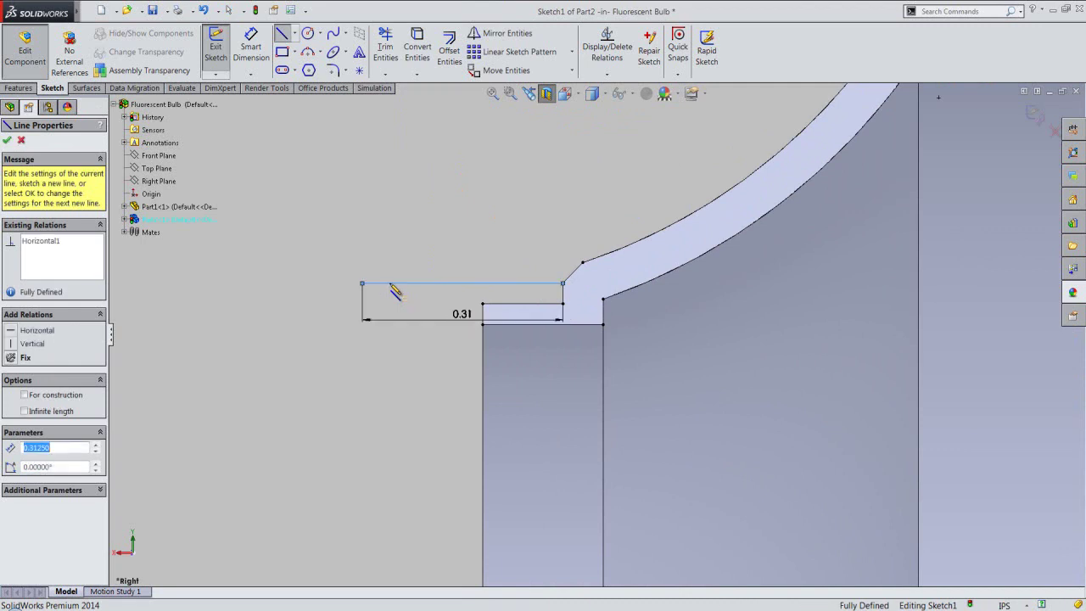
click(283, 416)
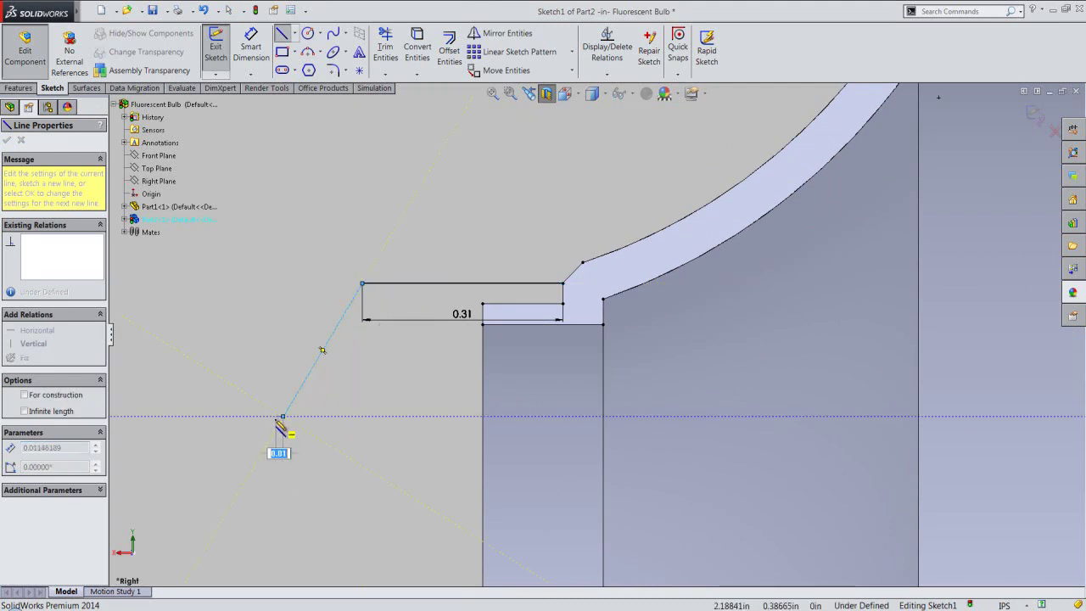
right_click(271, 373)
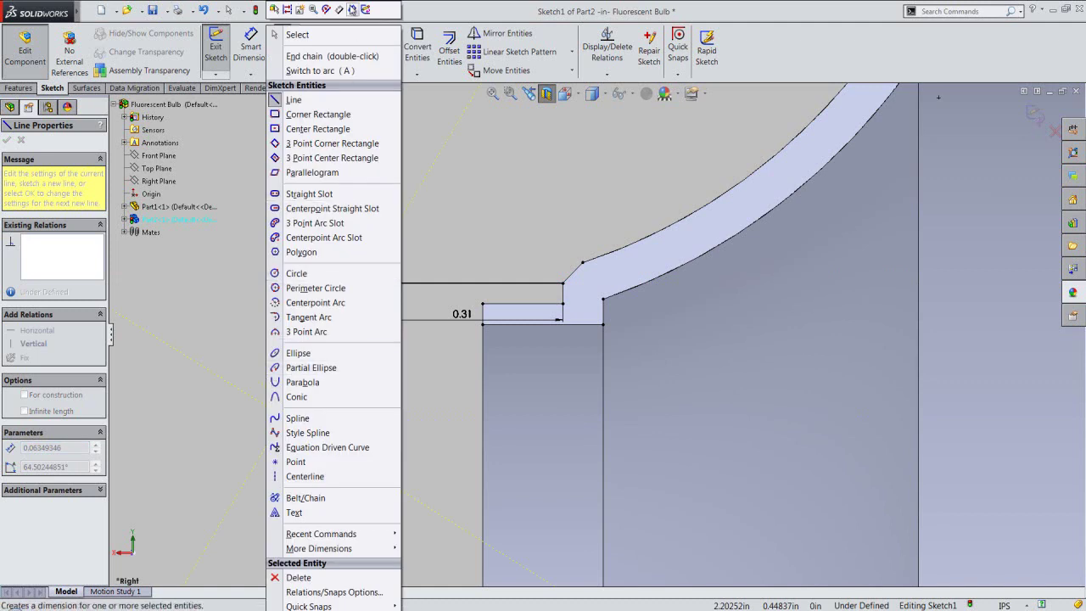
click(355, 10)
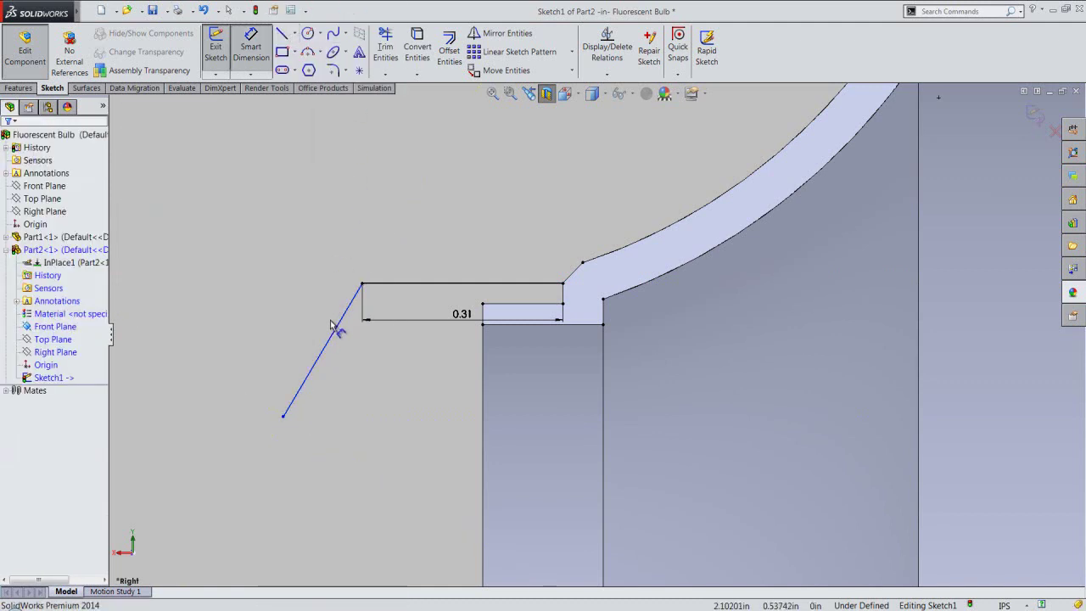
Dimension the slanted line's horizontal offset to 0.0625.
click(361, 284)
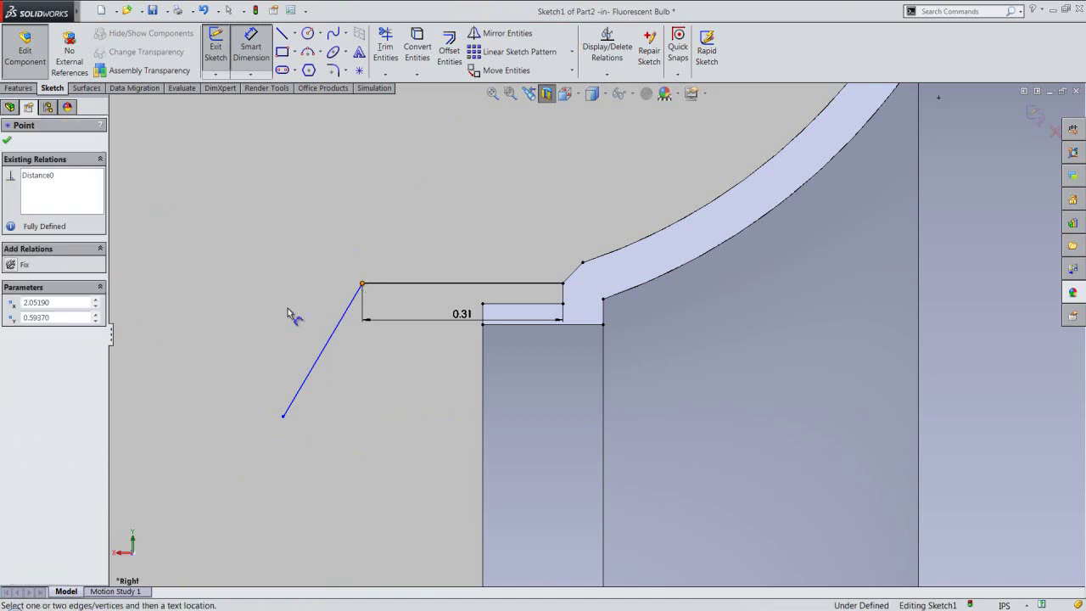
click(283, 417)
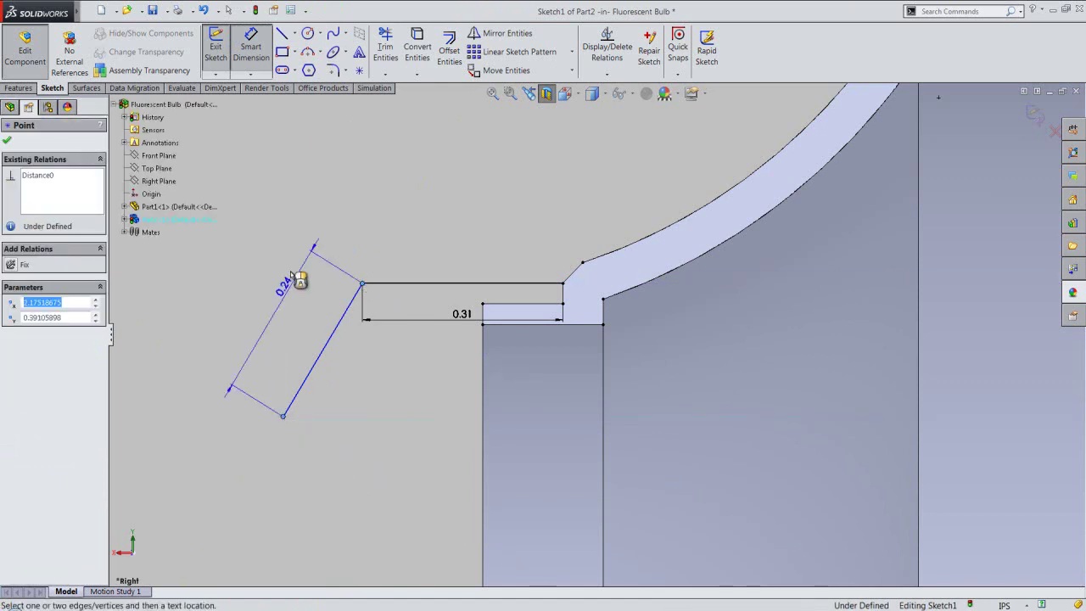
click(296, 241)
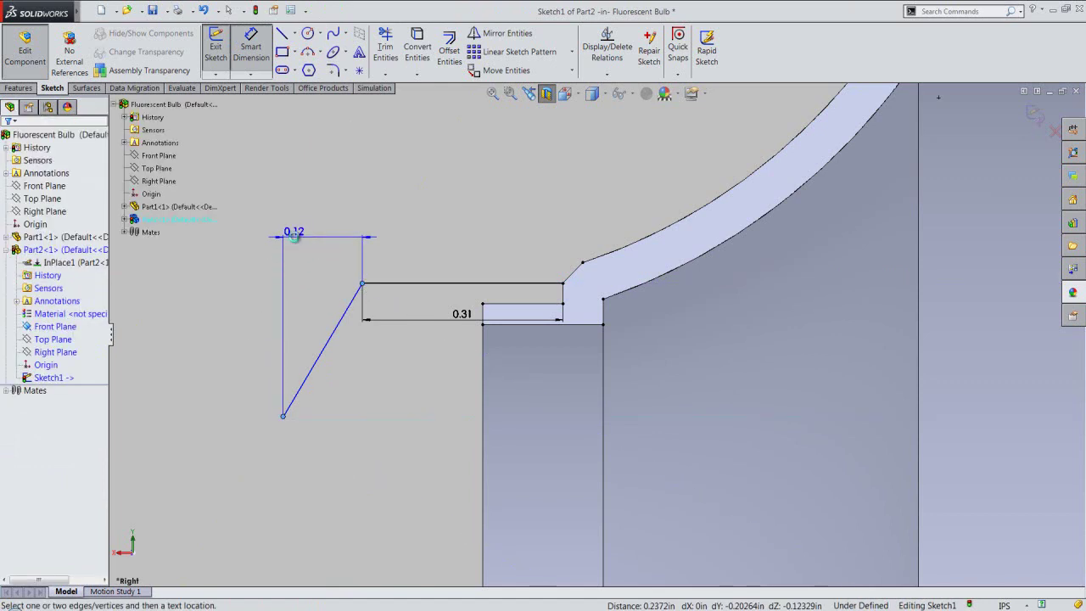
text(0625)
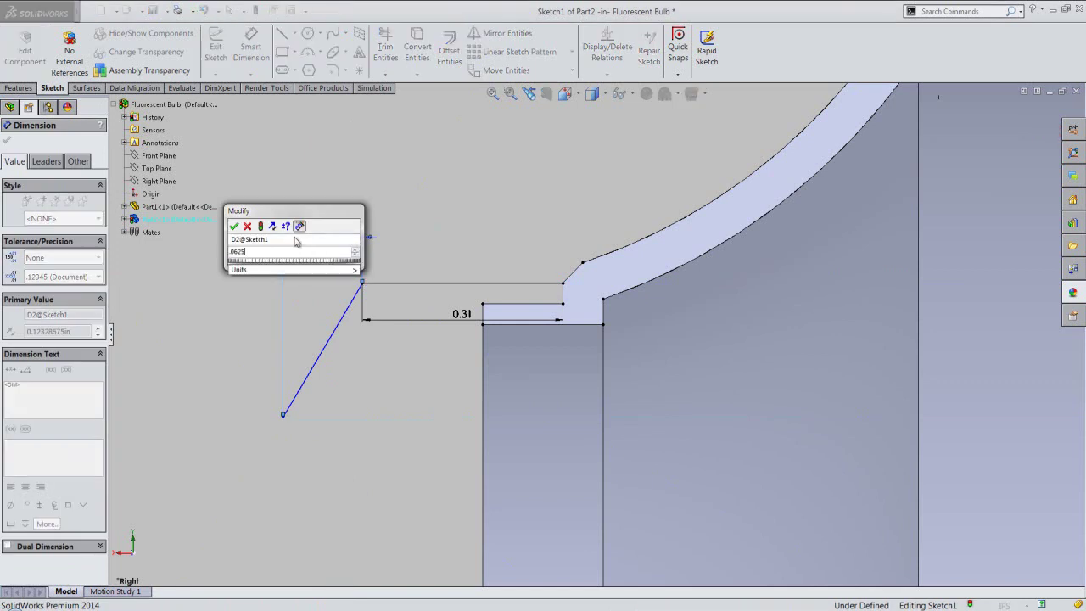
click(232, 226)
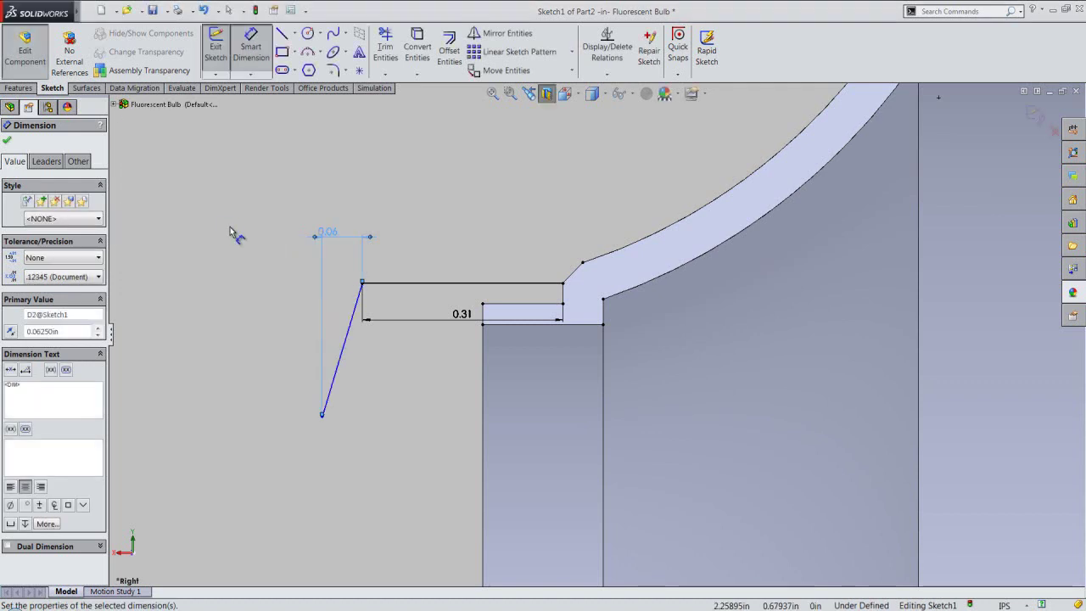
click(230, 226)
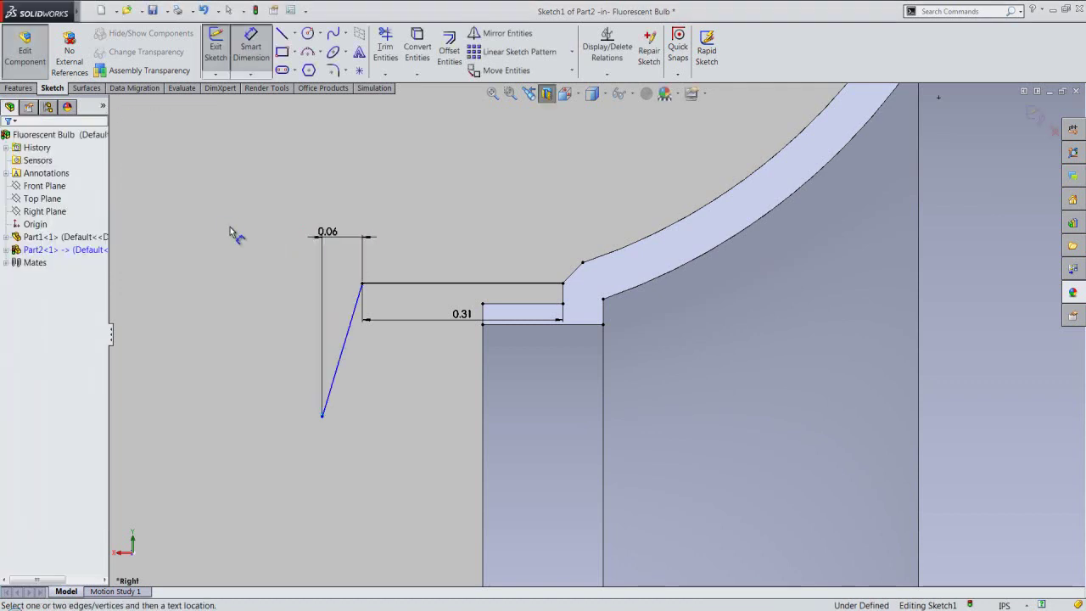
Dimension the slanted line's vertical height to 0.1875.
click(362, 284)
click(323, 418)
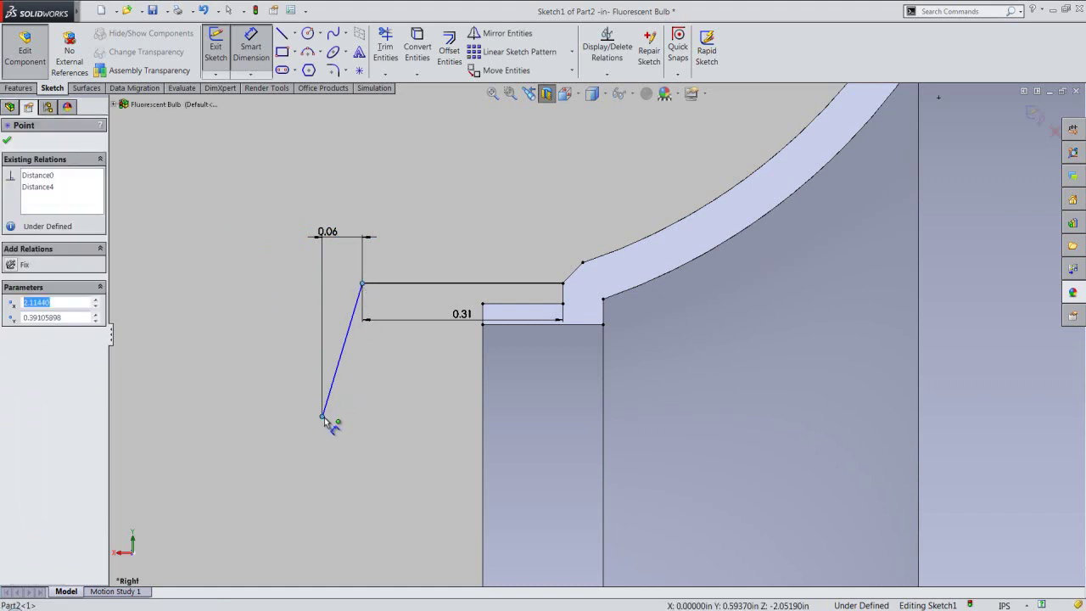
click(246, 377)
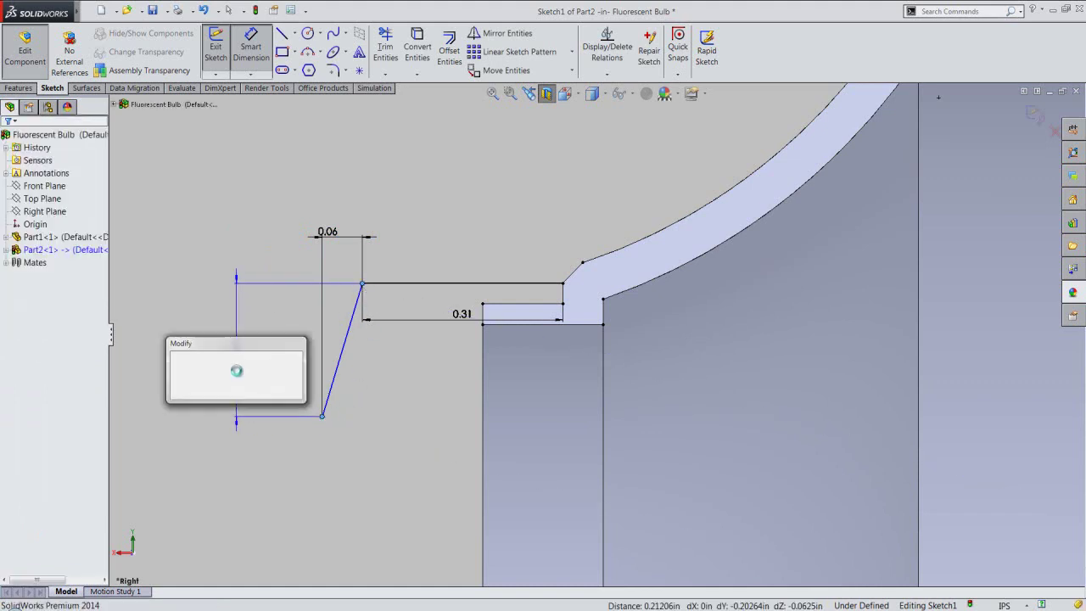
text(.1875)
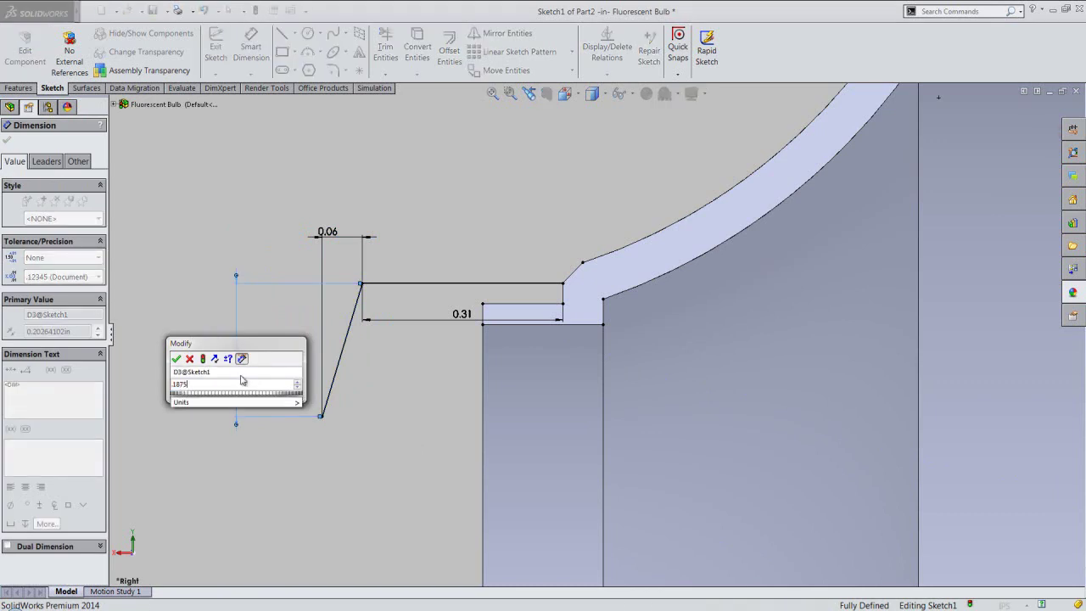
key(Return)
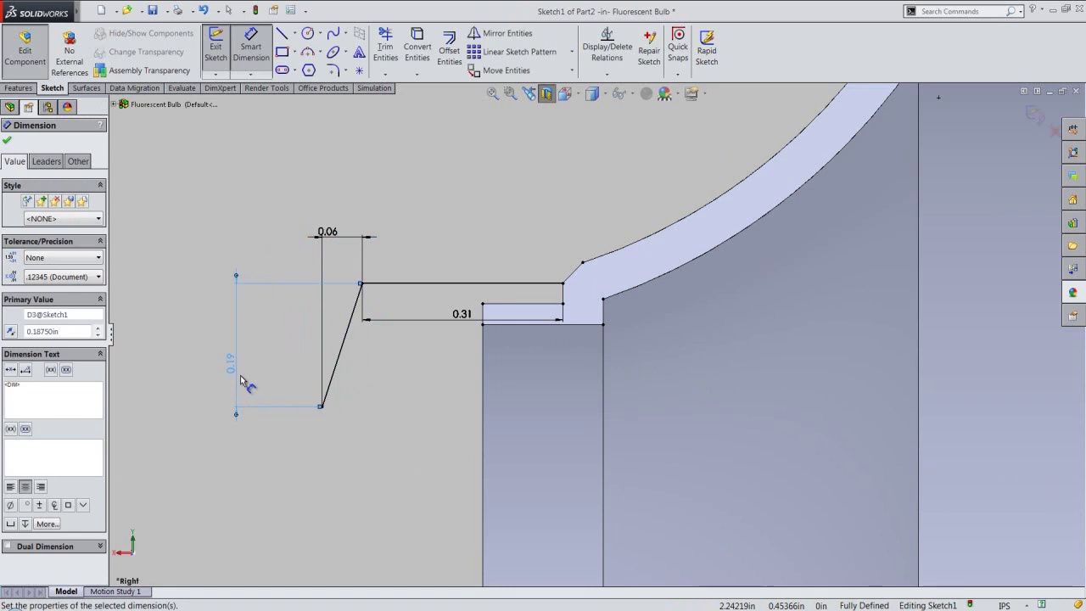
click(253, 373)
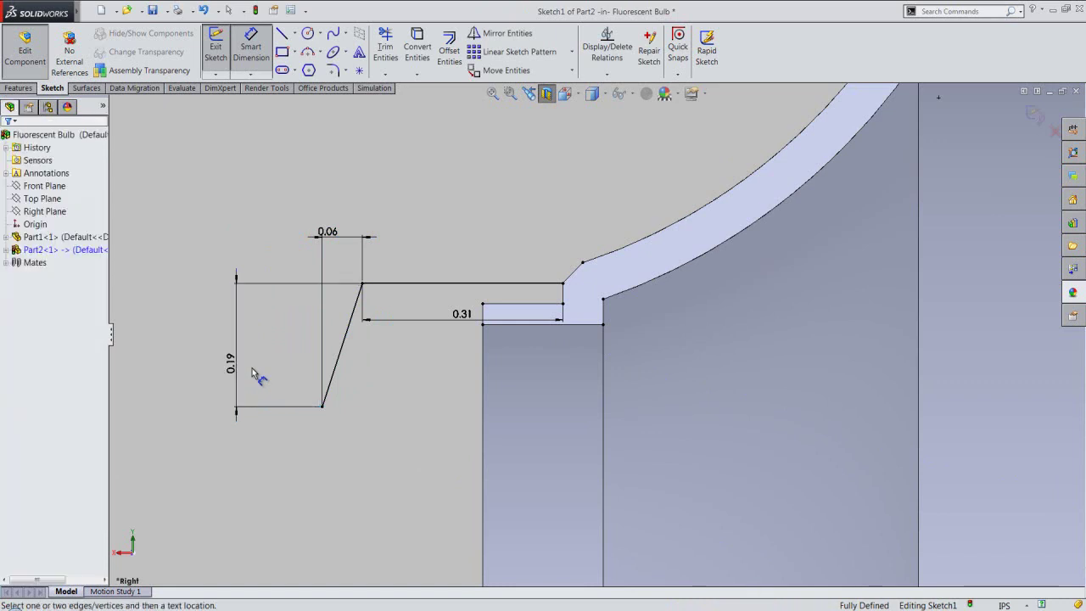
right_click(253, 370)
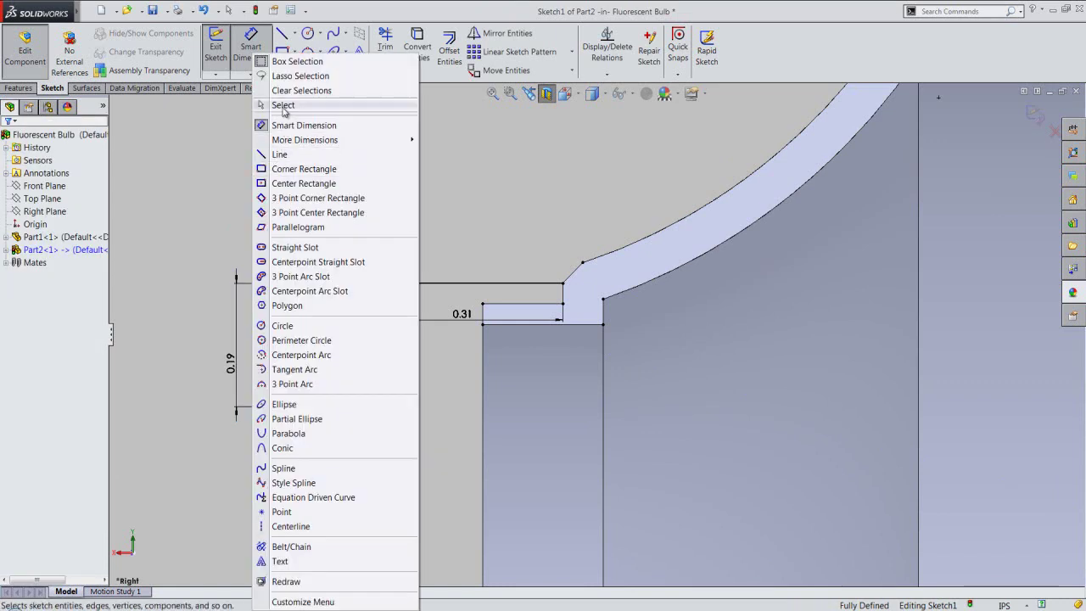
click(284, 104)
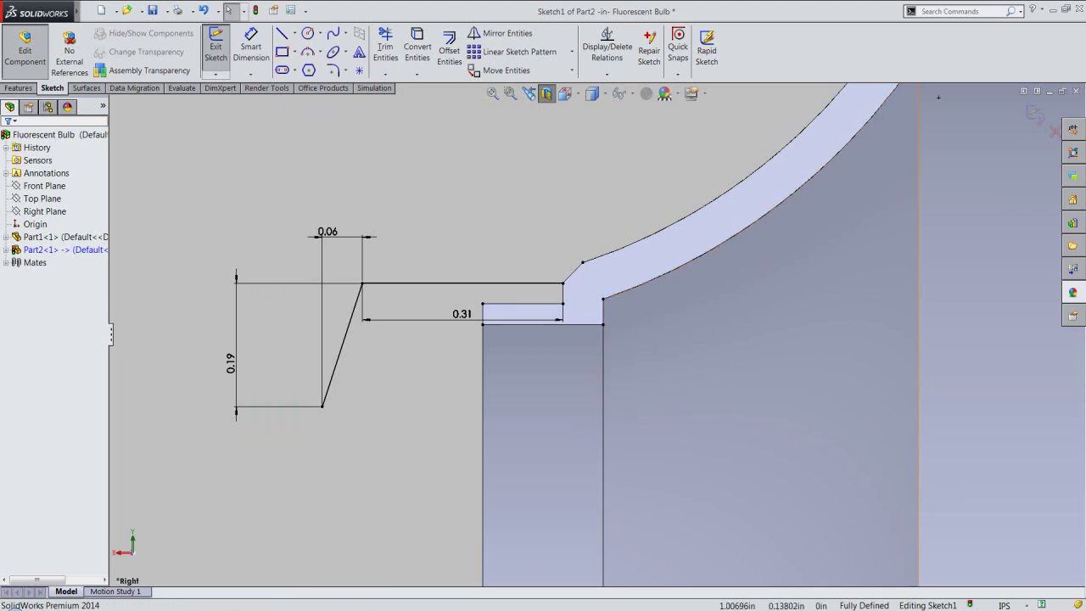
Set the document's length units to five decimal places (.12345) in Document Properties.
click(1015, 605)
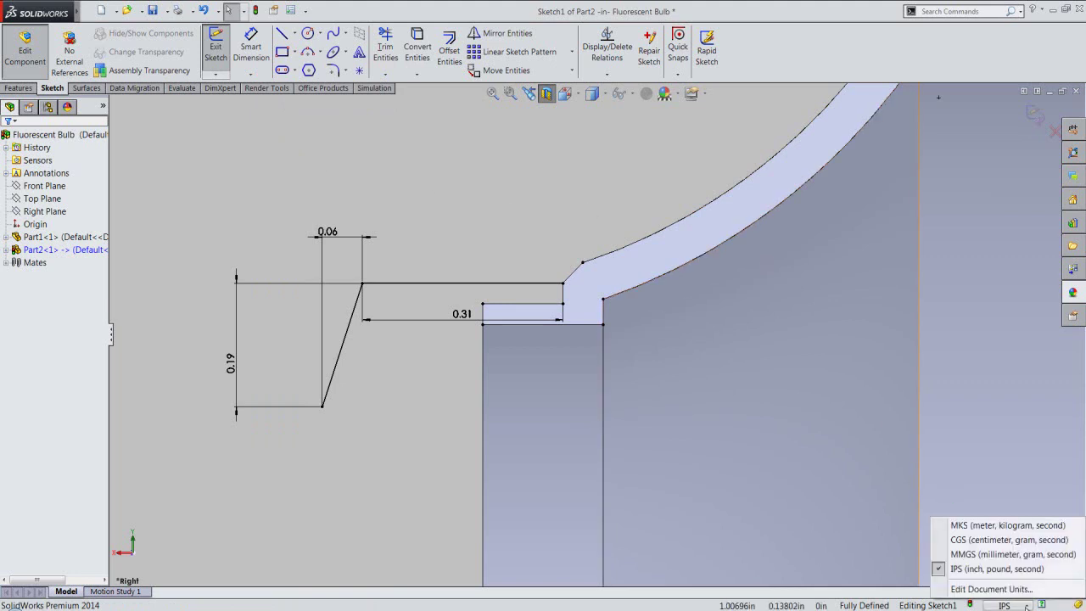
click(1014, 589)
click(575, 280)
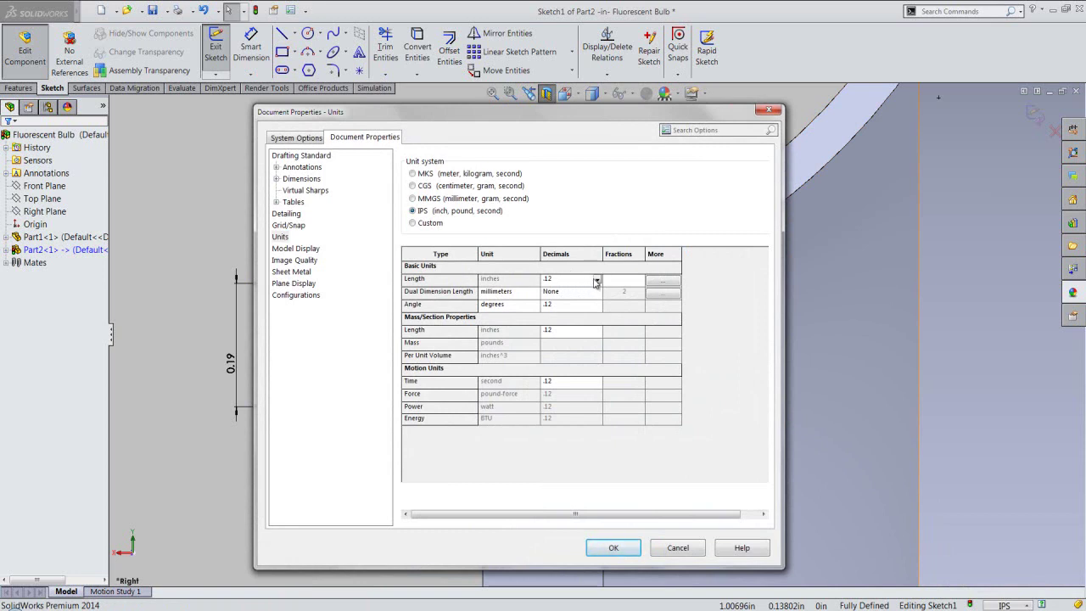
click(597, 281)
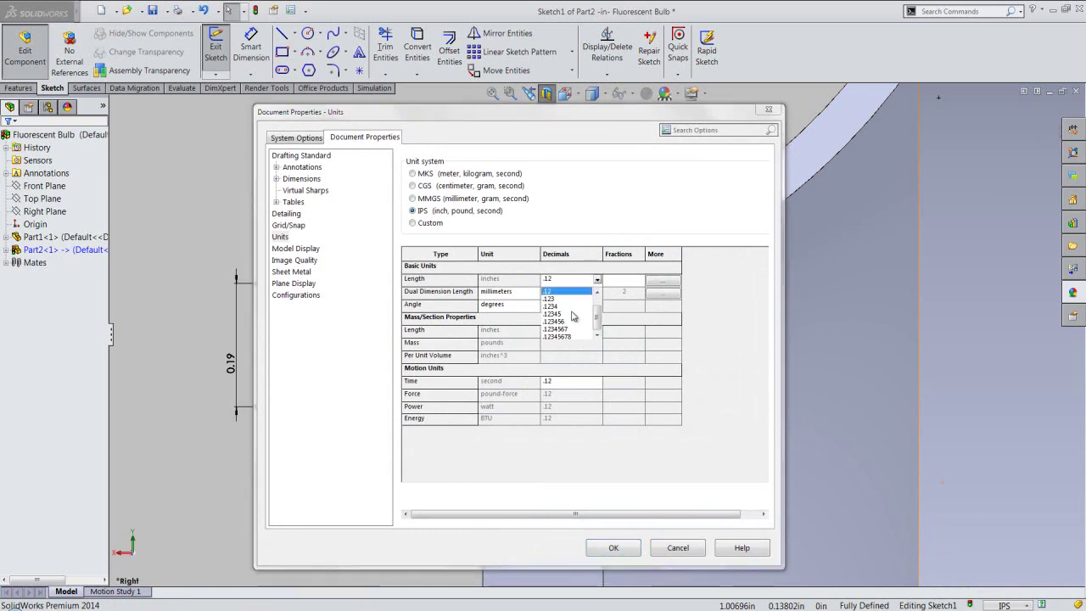
click(572, 314)
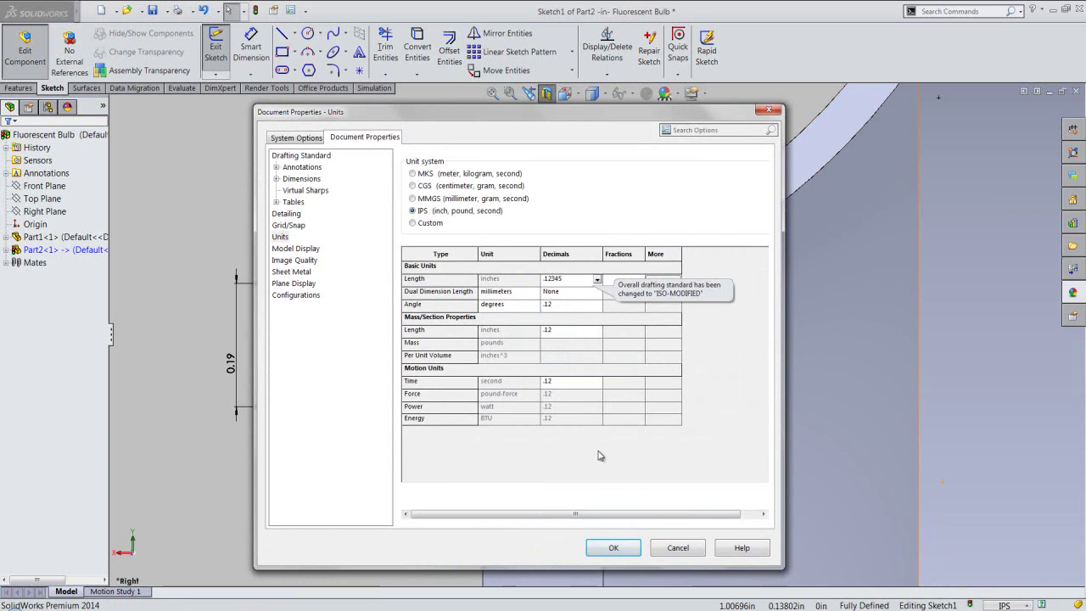
click(613, 549)
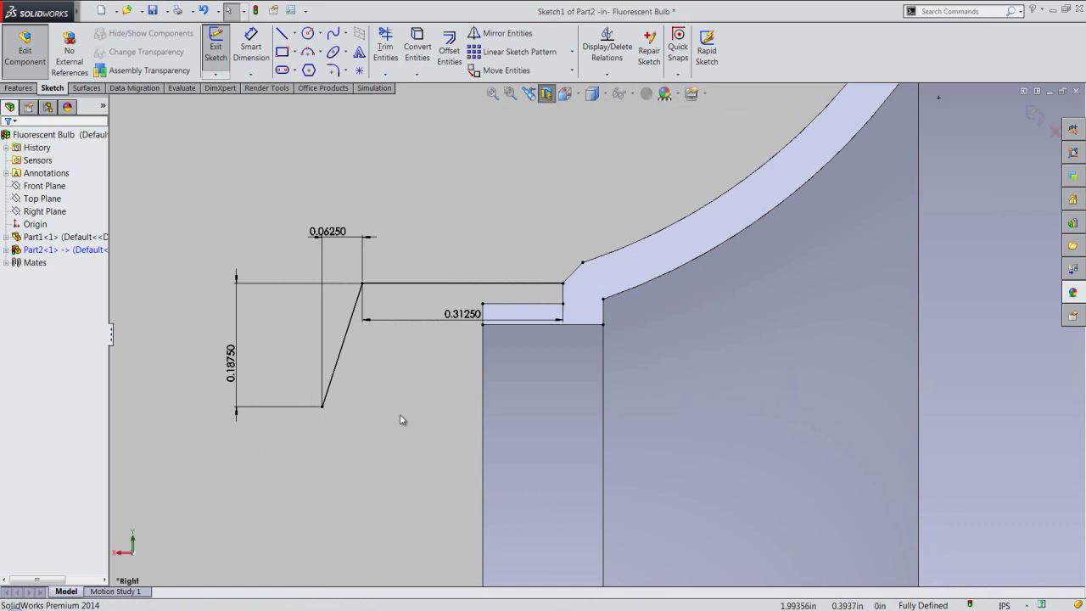
Offset the top and slanted lines by 0.03125 in to add an inner parallel pair.
click(459, 283)
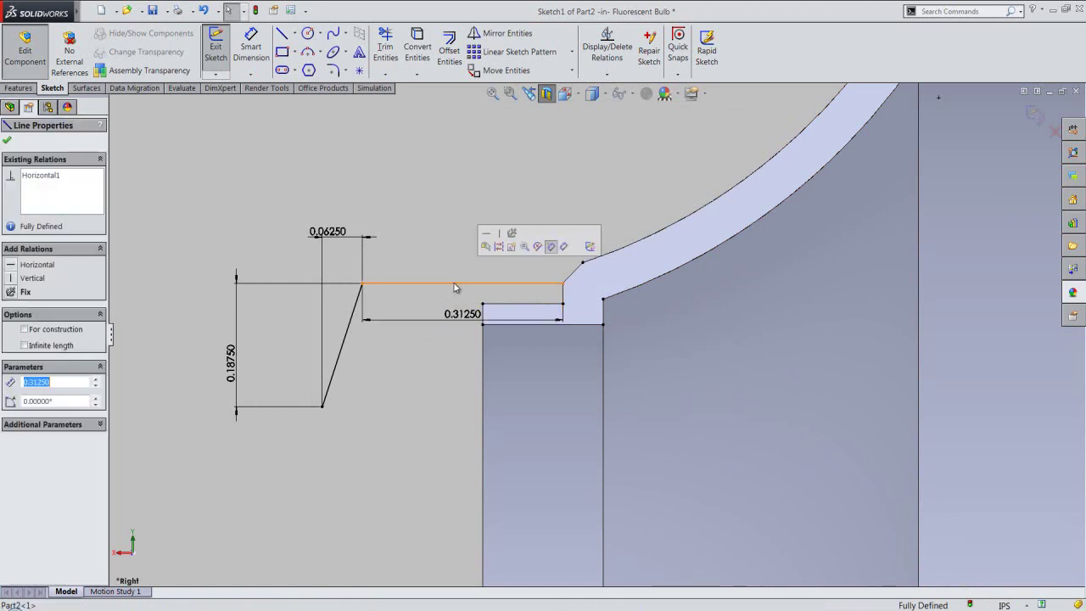
ctrl+click(339, 367)
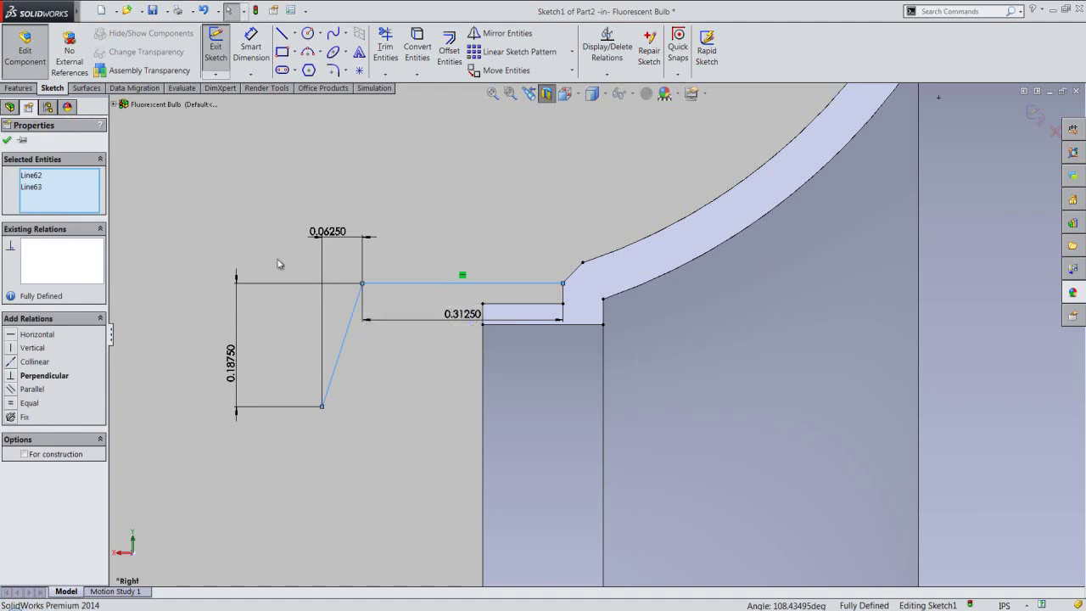
click(450, 47)
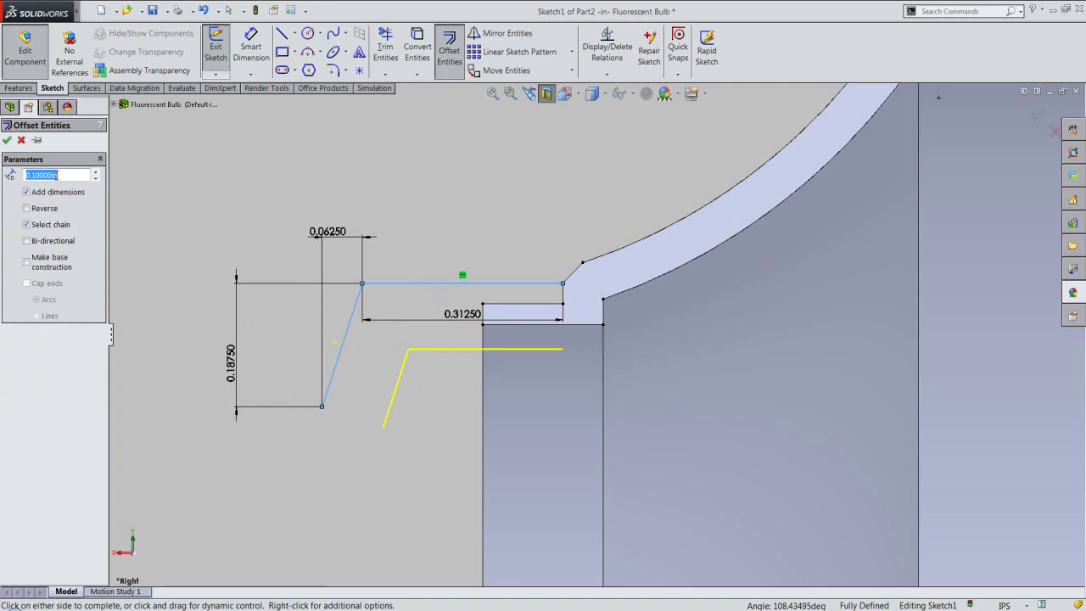
text(.03125)
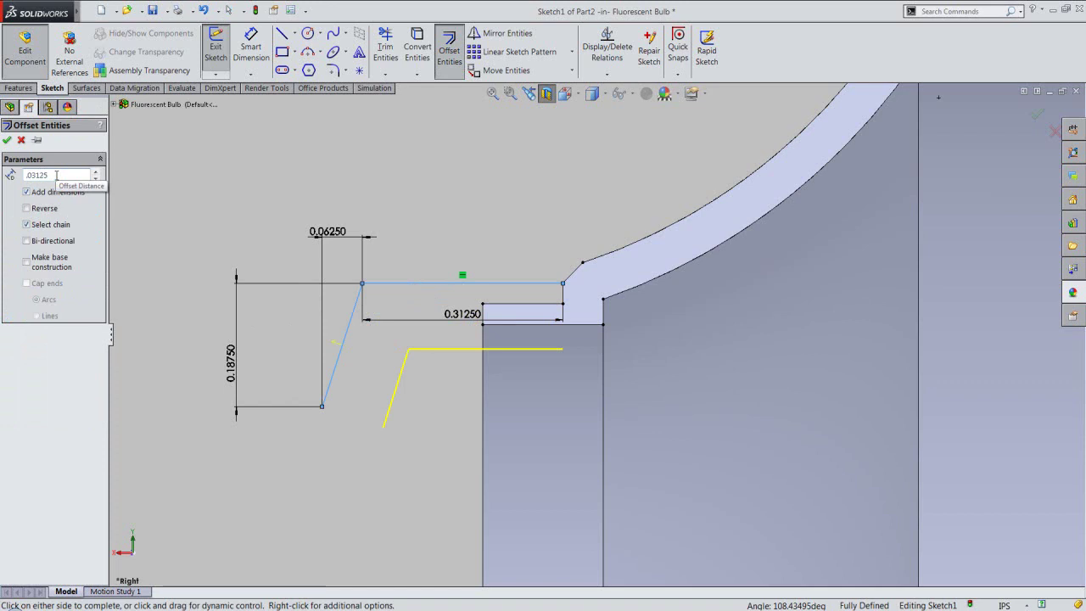
key(Return)
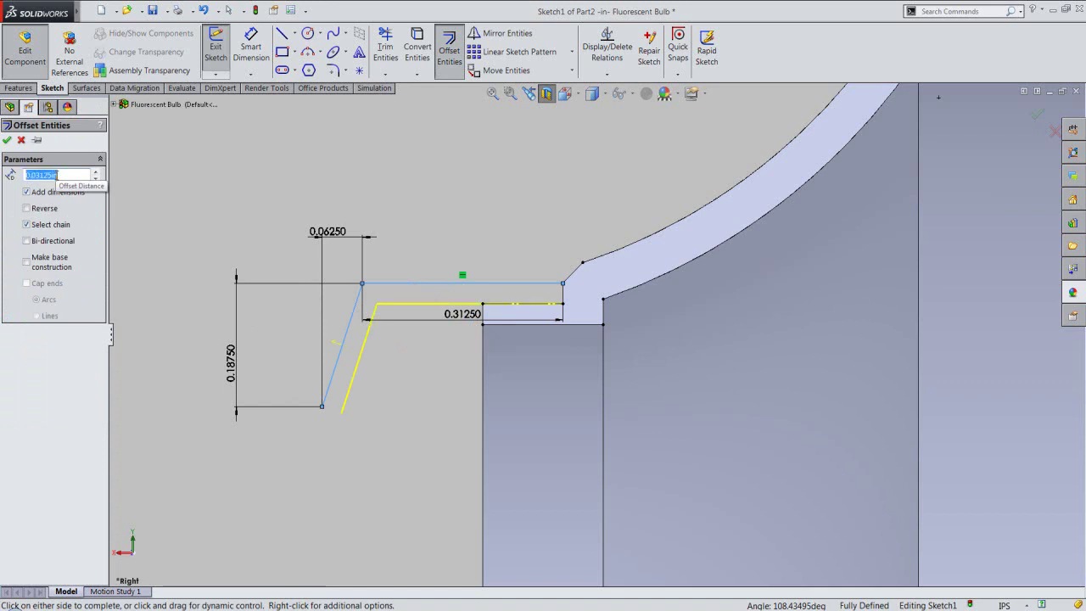
right_click(148, 163)
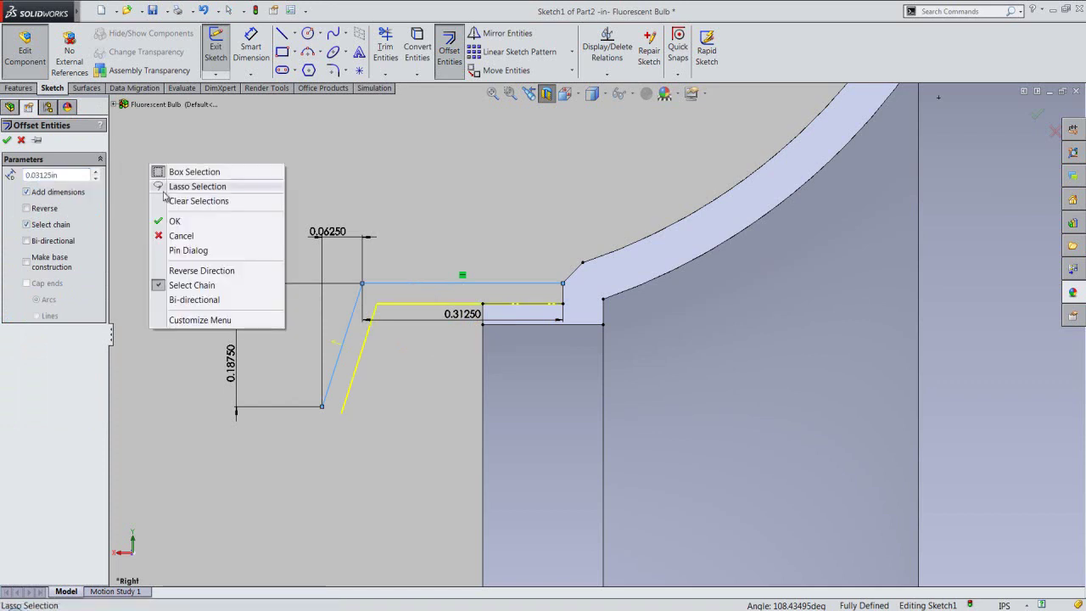
click(182, 221)
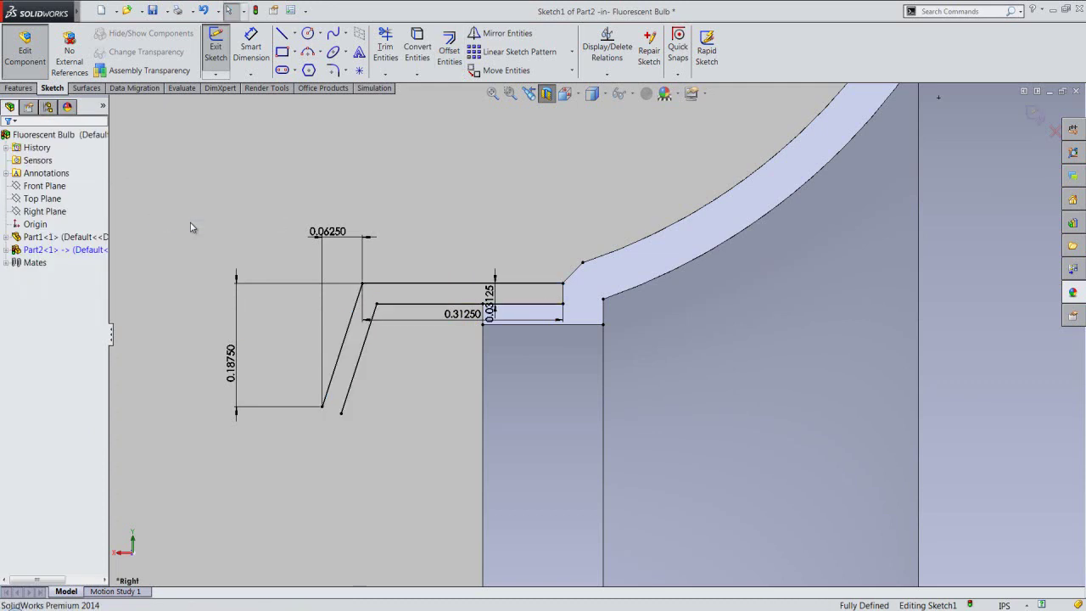
right_click(190, 222)
From the slanted line's lower end, draw a 0.5 in horizontal line and a 0.0625 in drop.
click(217, 158)
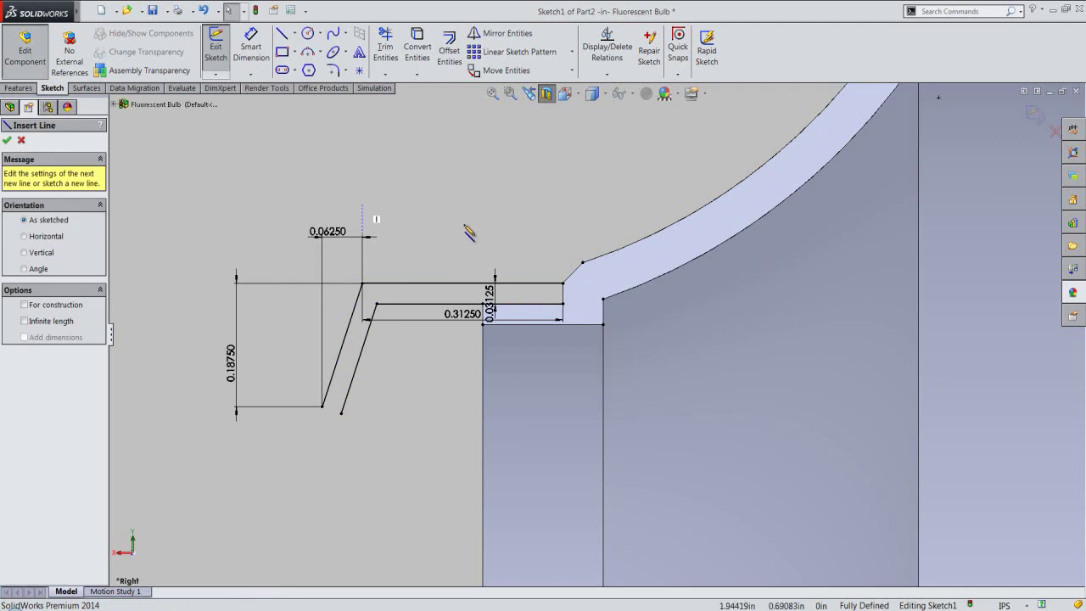
scroll(594, 331, up, 5)
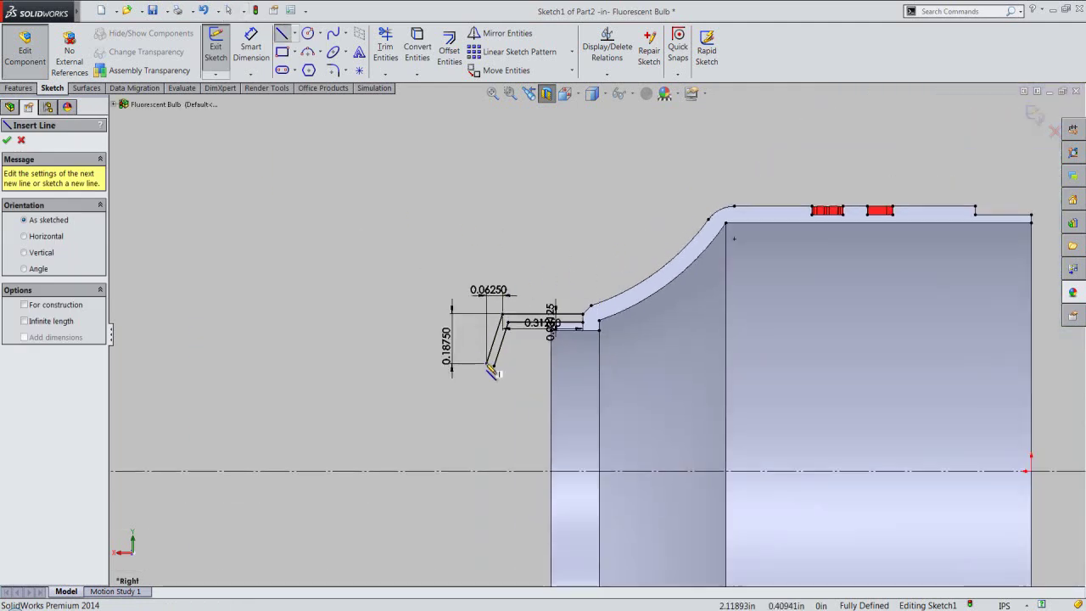
click(486, 365)
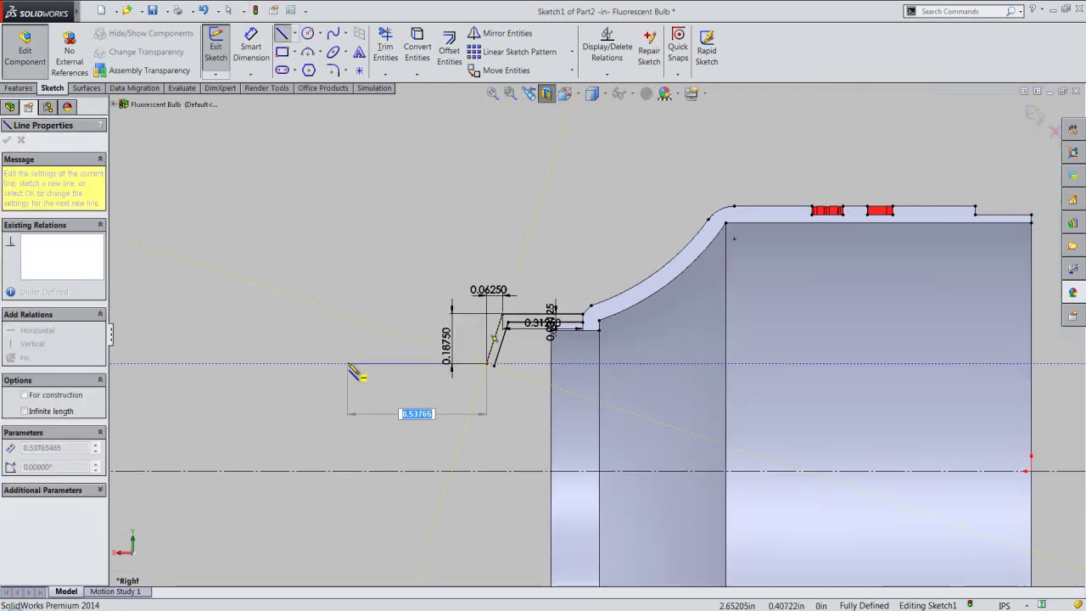
key(BackSpace)
text(0.50000)
key(Return)
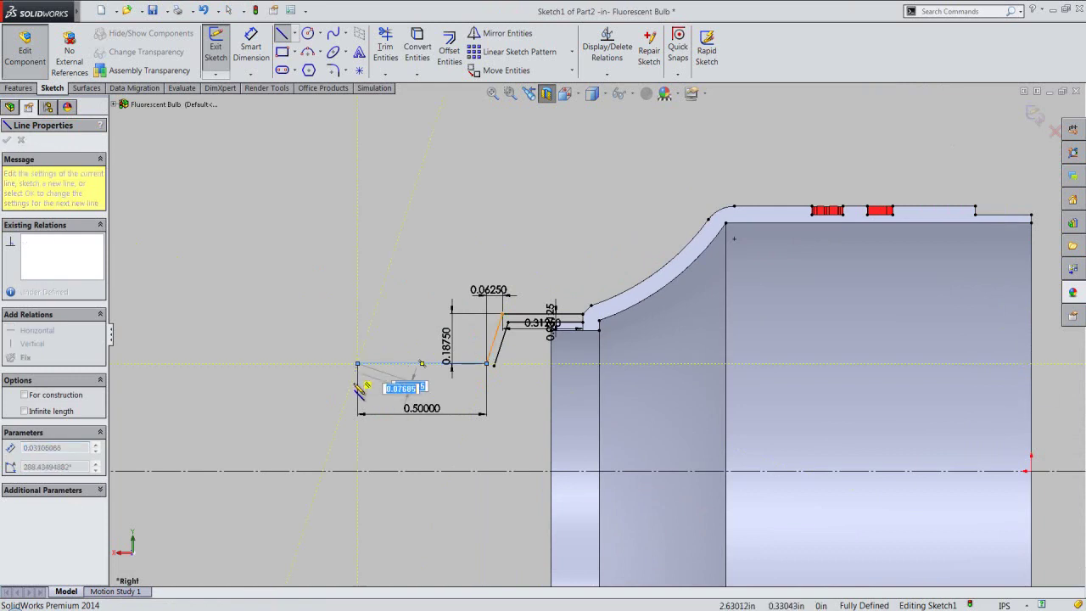
key(BackSpace)
text(6)
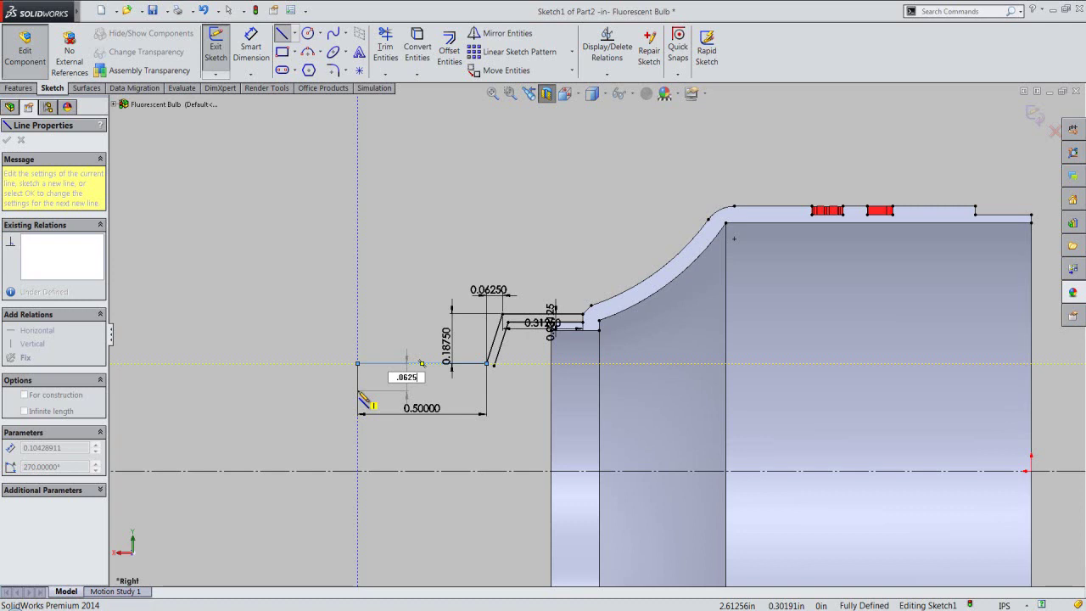
key(Return)
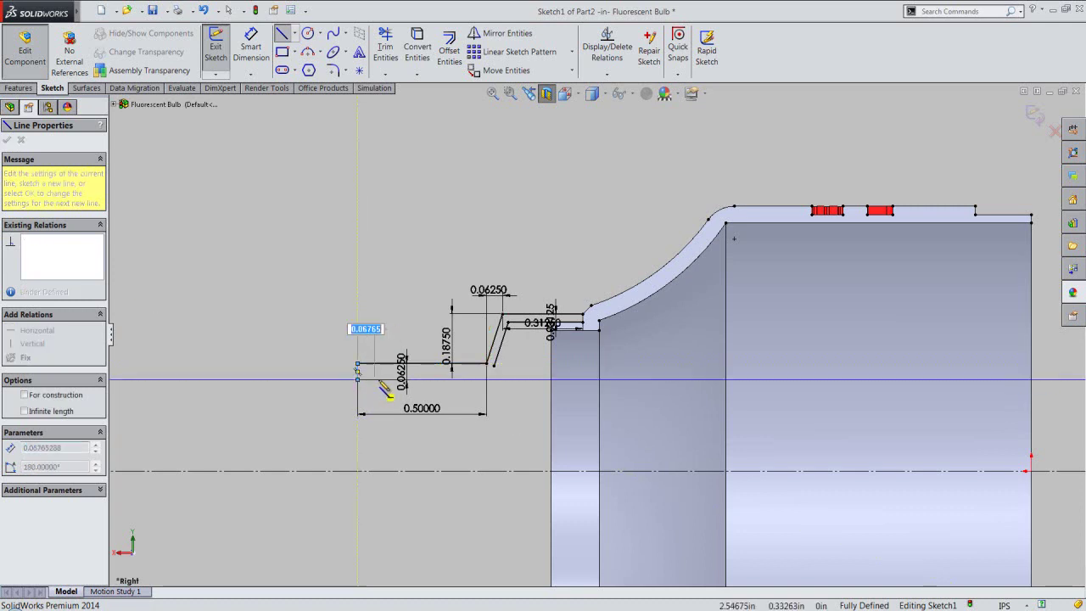
Add a 0.03125 in step and a horizontal return line ending before the slanted line.
text(.031)
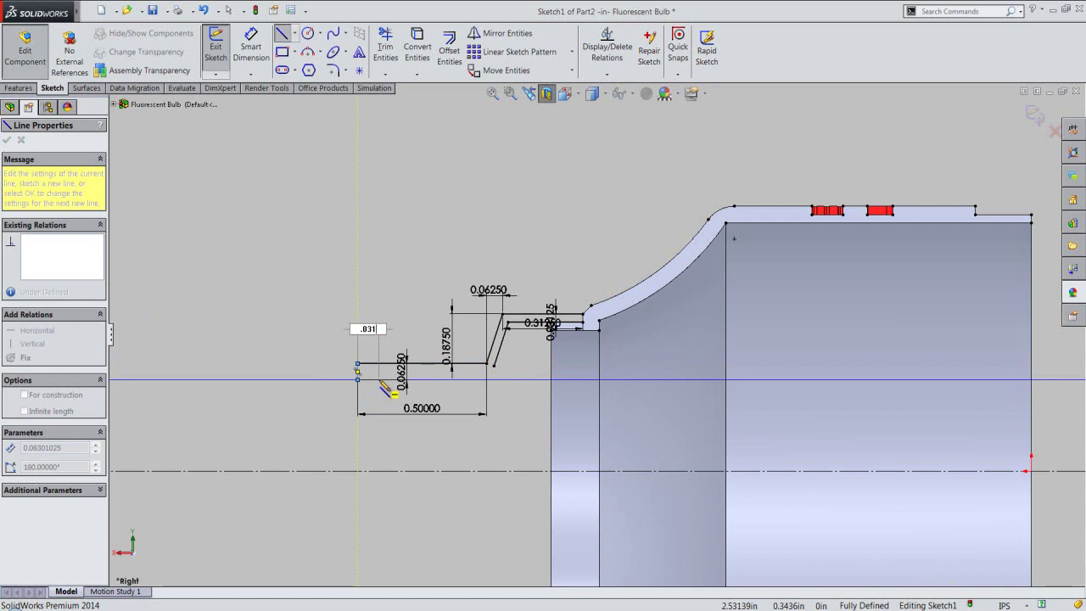
key(Return)
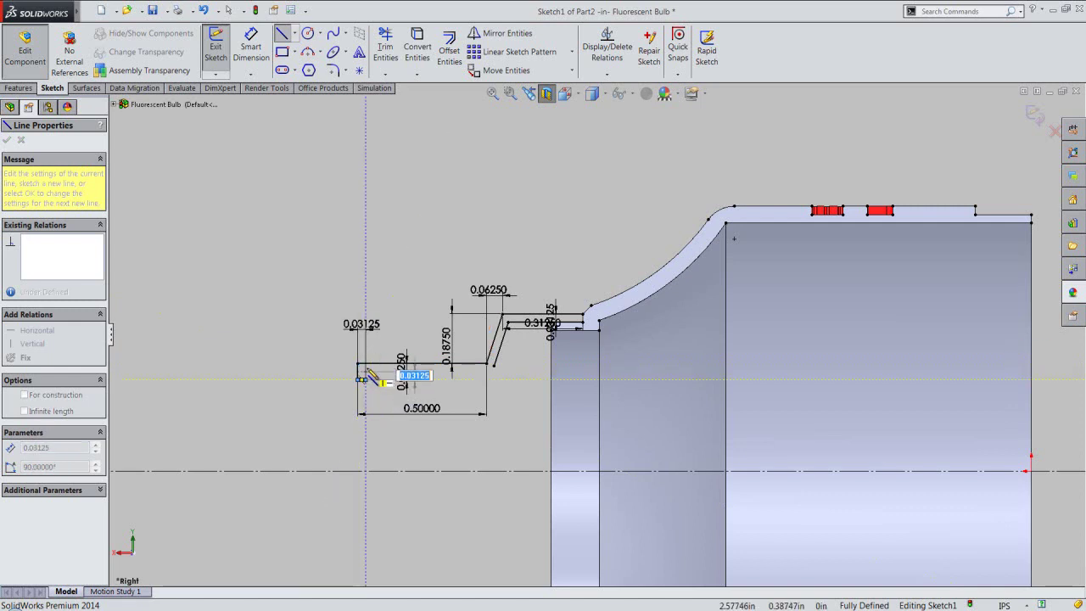
key(Return)
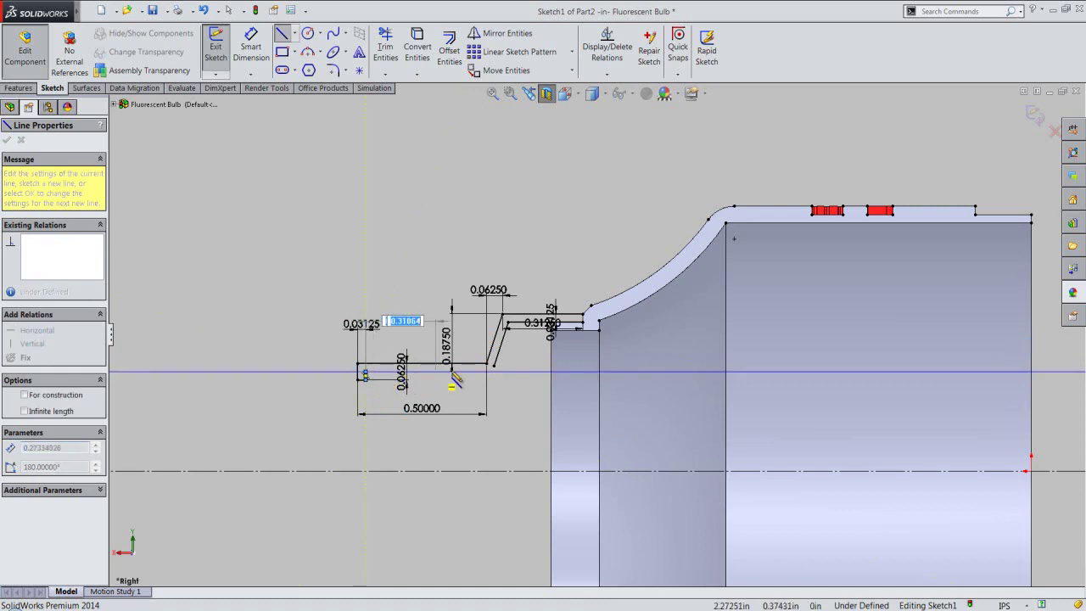
click(460, 372)
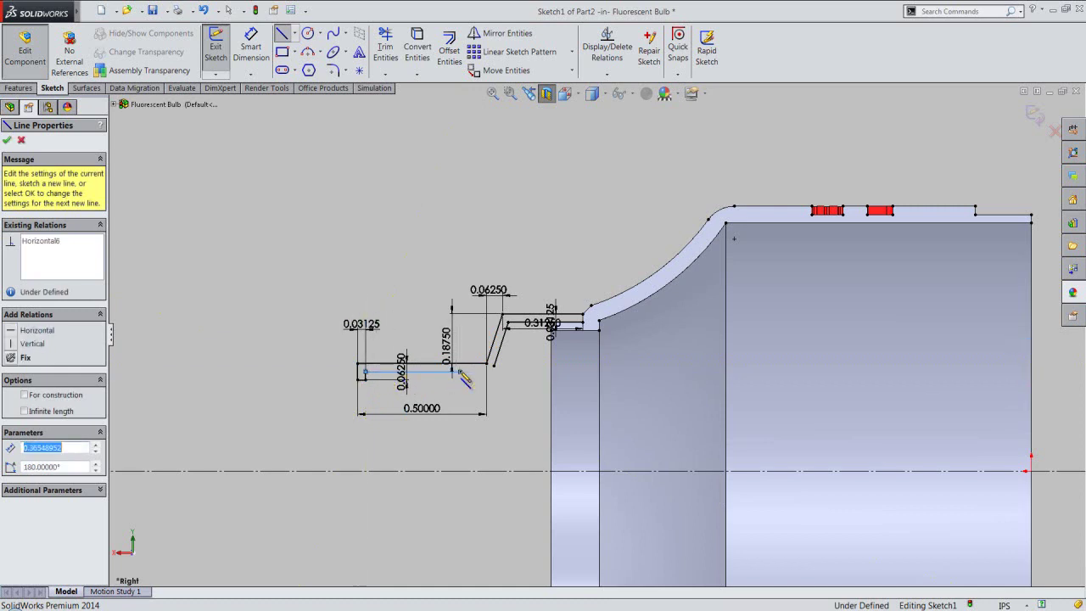
right_click(473, 384)
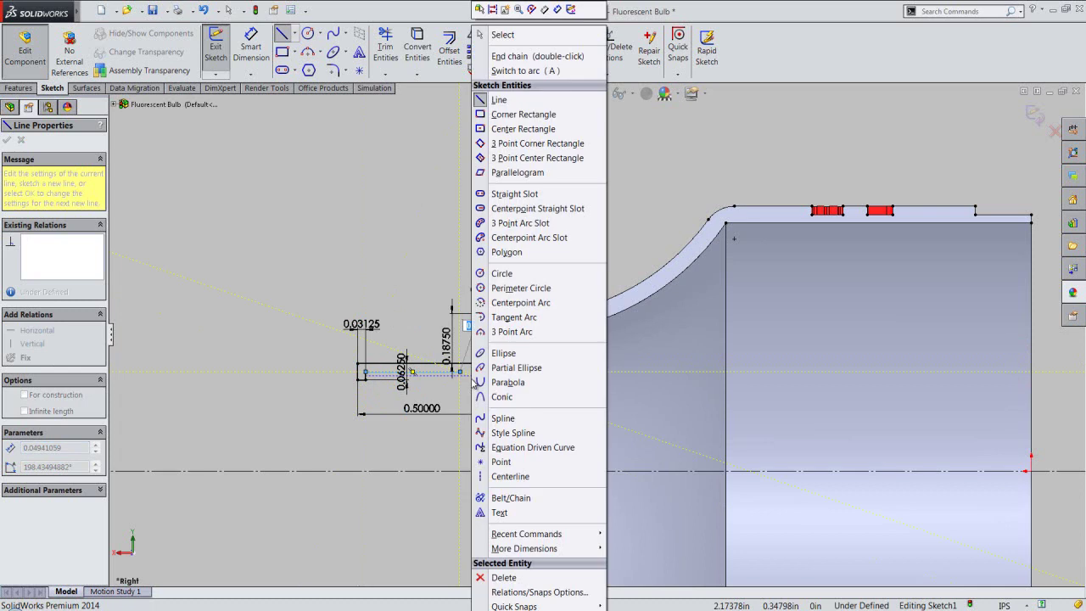
click(499, 35)
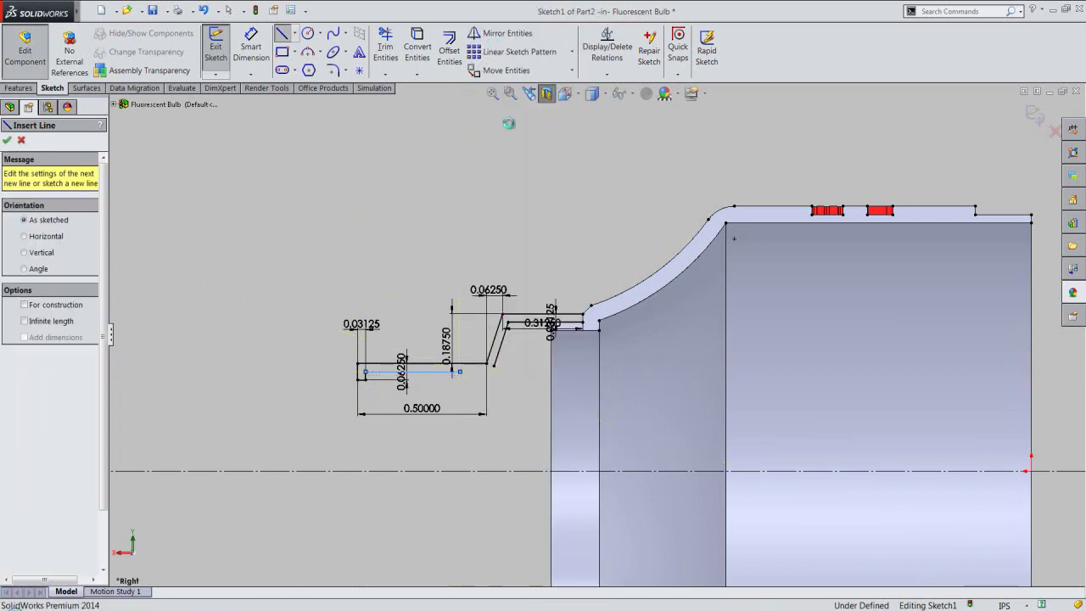
Stretch the lower horizontal line so it extends past the slanted line.
scroll(400, 402, down, 1)
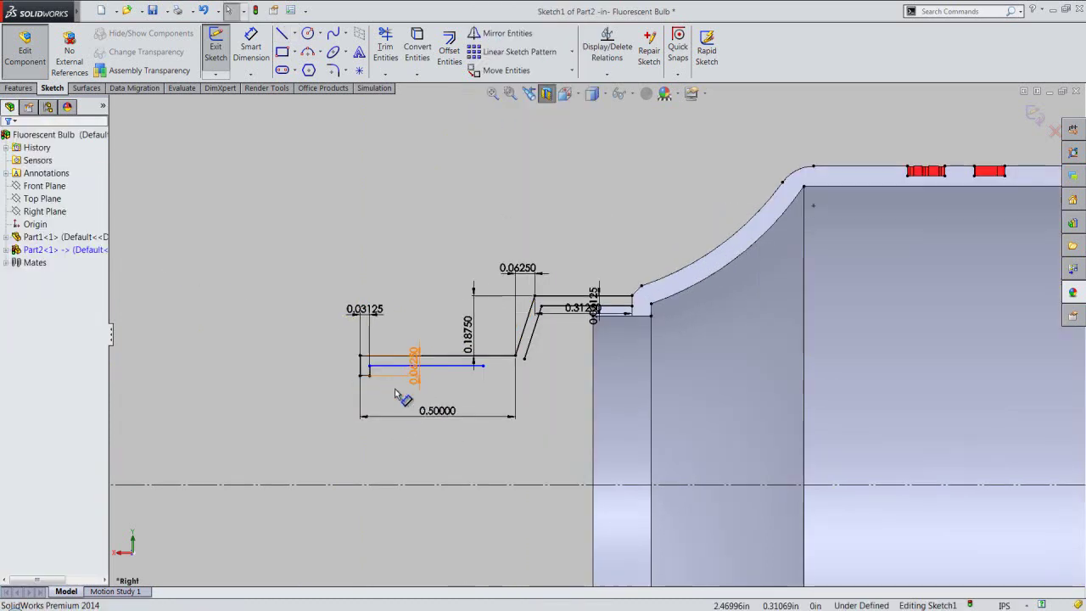
scroll(399, 399, down, 1)
scroll(396, 395, down, 1)
scroll(395, 392, down, 1)
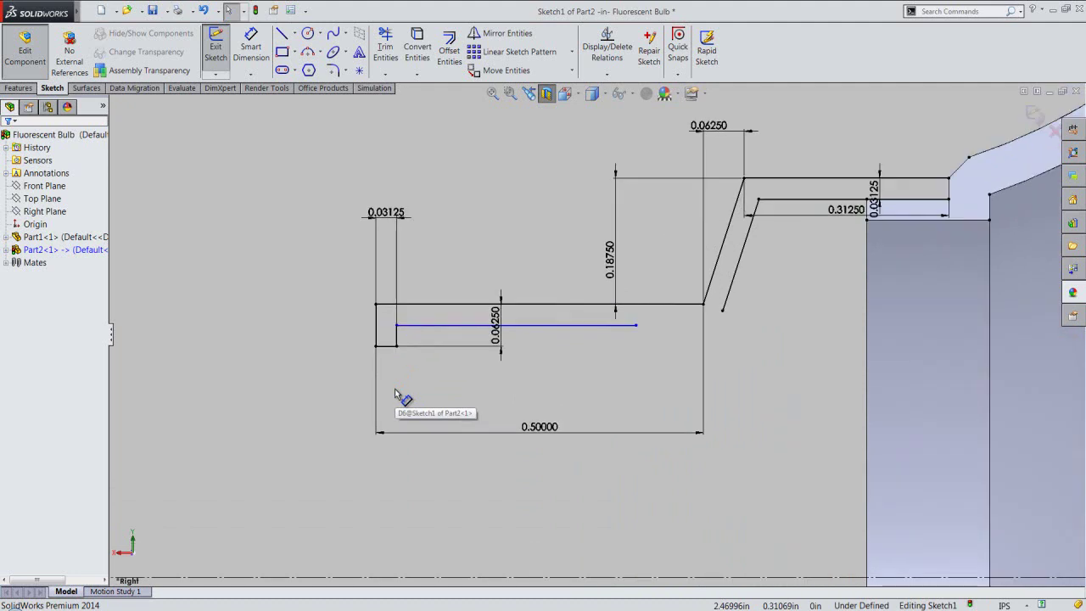
text(mea)
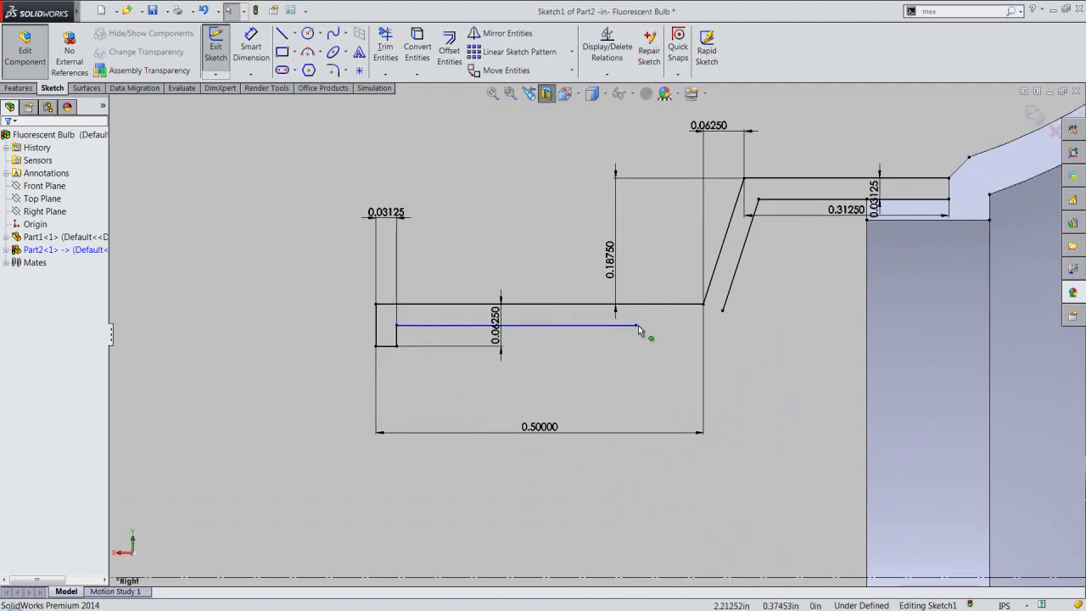
drag(636, 326, 755, 323)
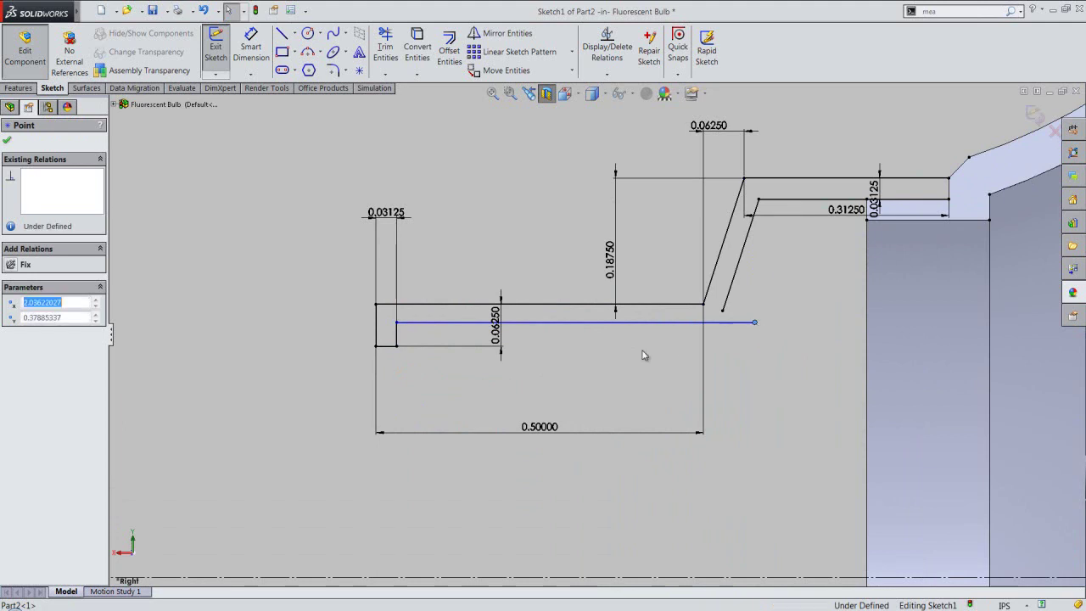
click(587, 362)
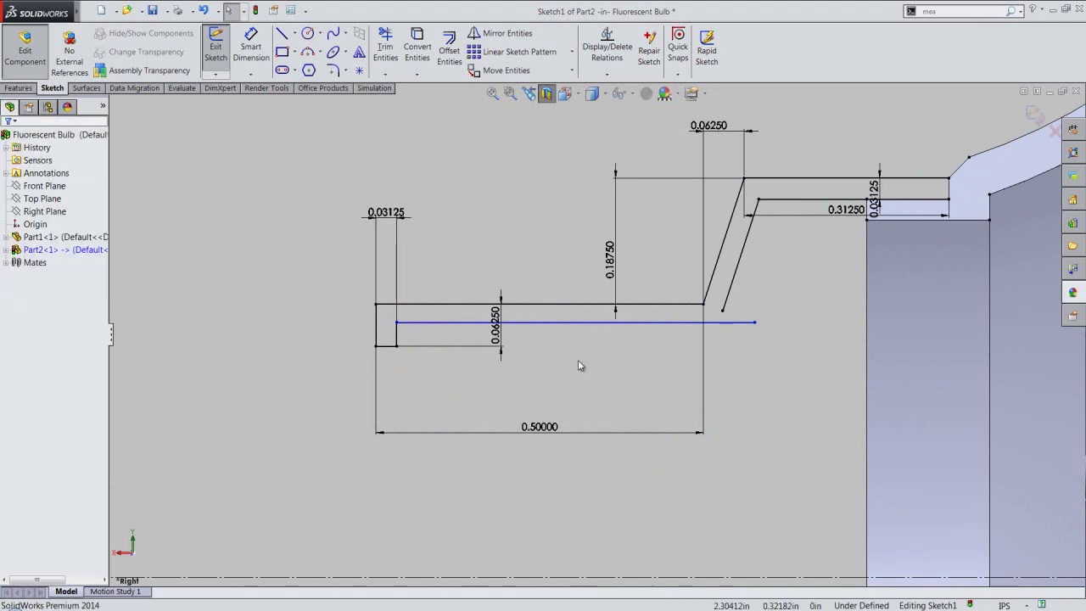
Extend the inner slanted line down to the lower line and trim the lower line's overhang.
click(385, 74)
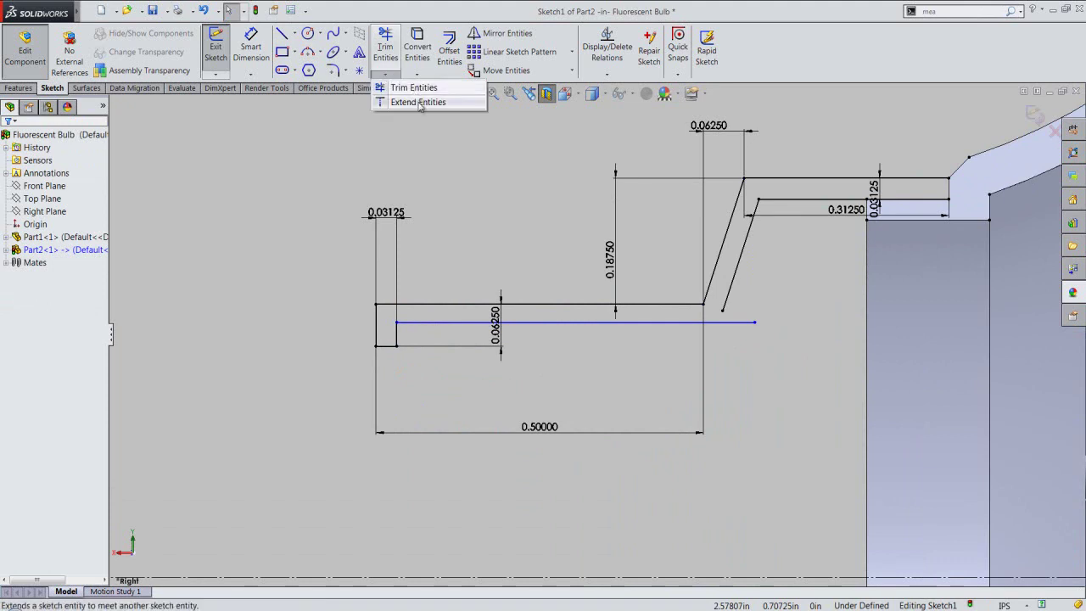
click(419, 103)
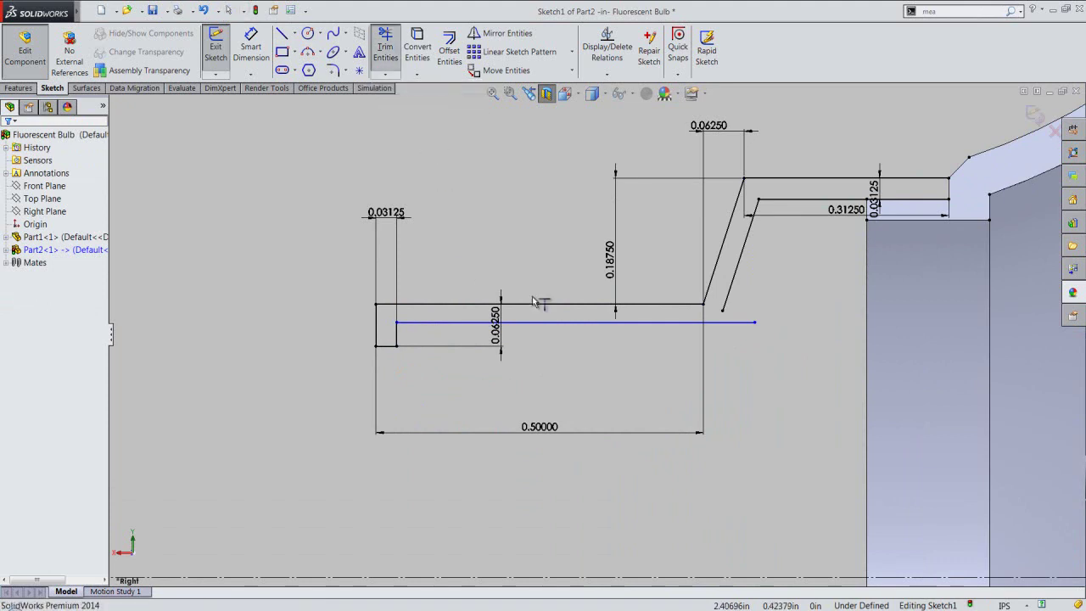
click(729, 303)
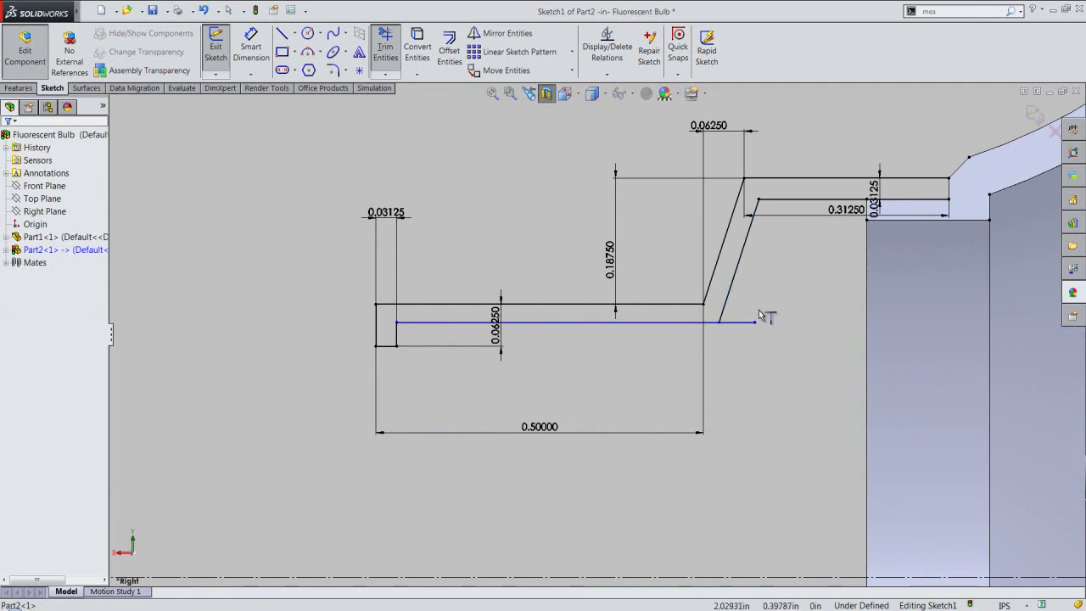
right_click(760, 313)
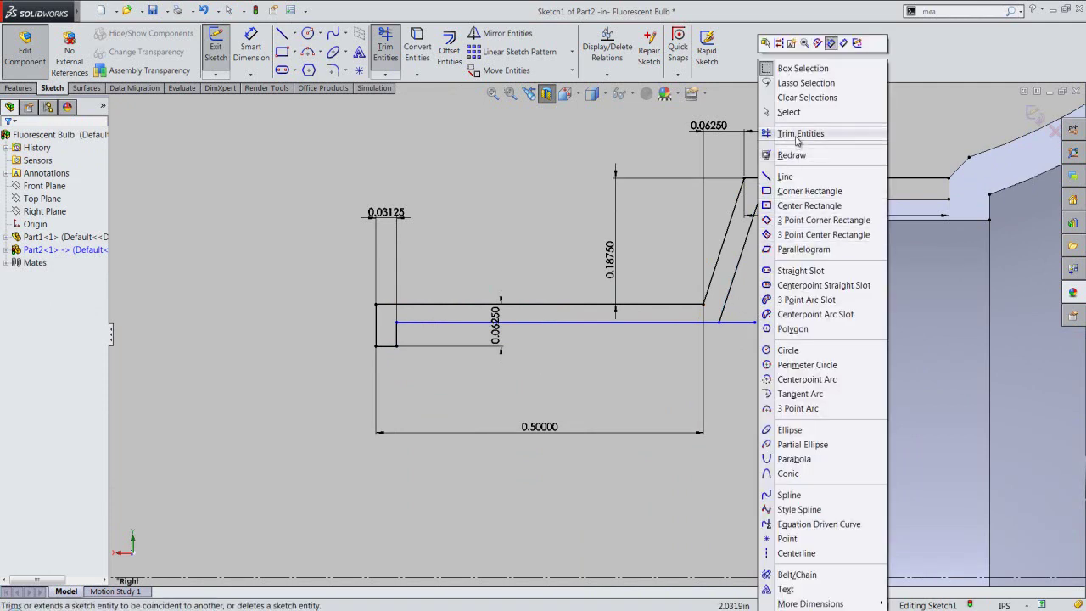
click(801, 134)
click(743, 328)
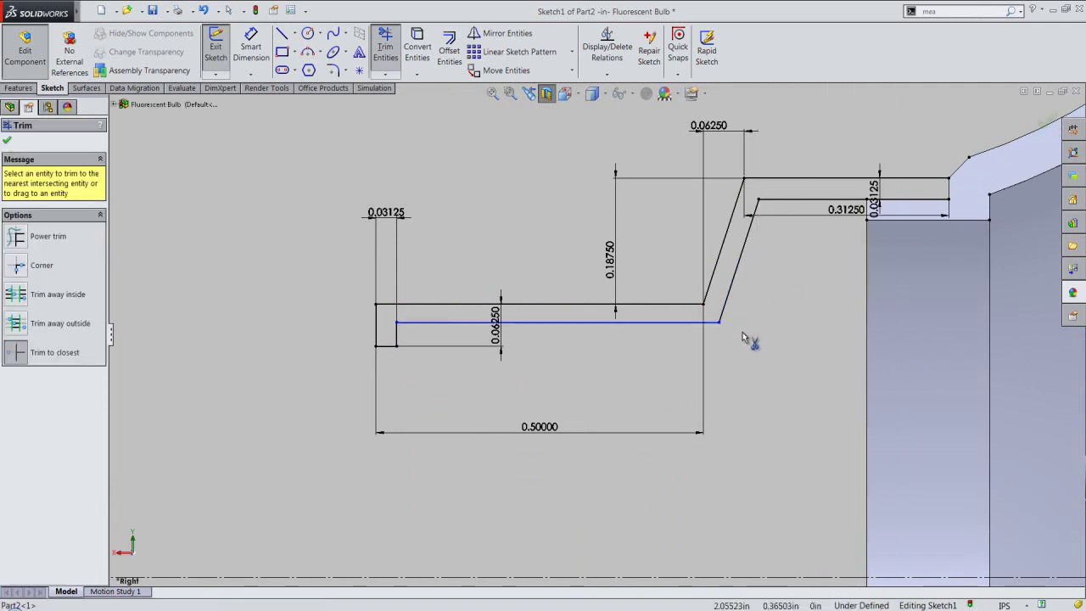
right_click(744, 338)
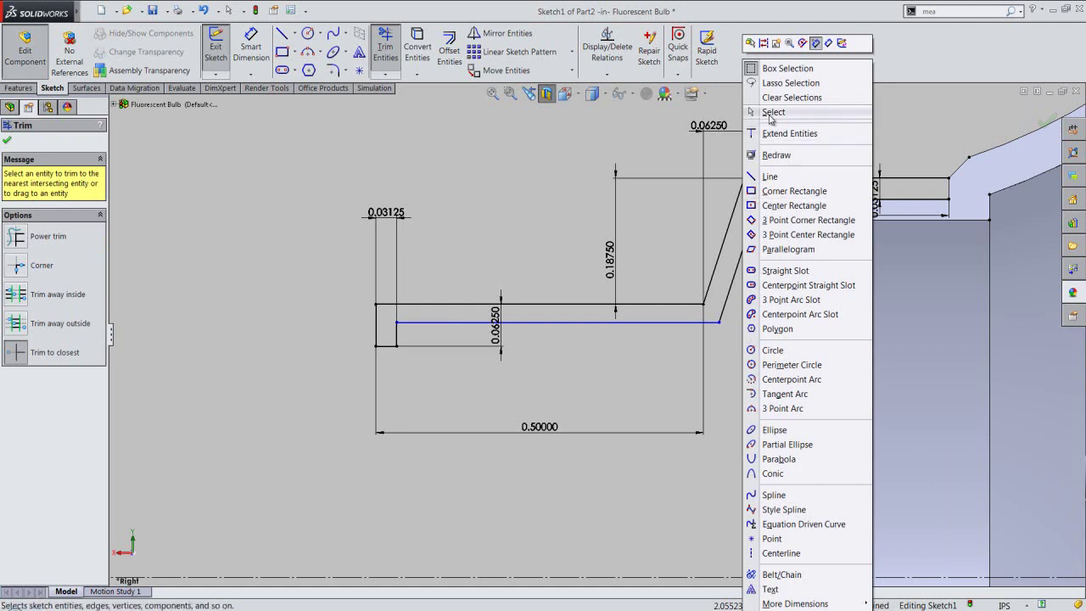
click(773, 112)
right_click(769, 349)
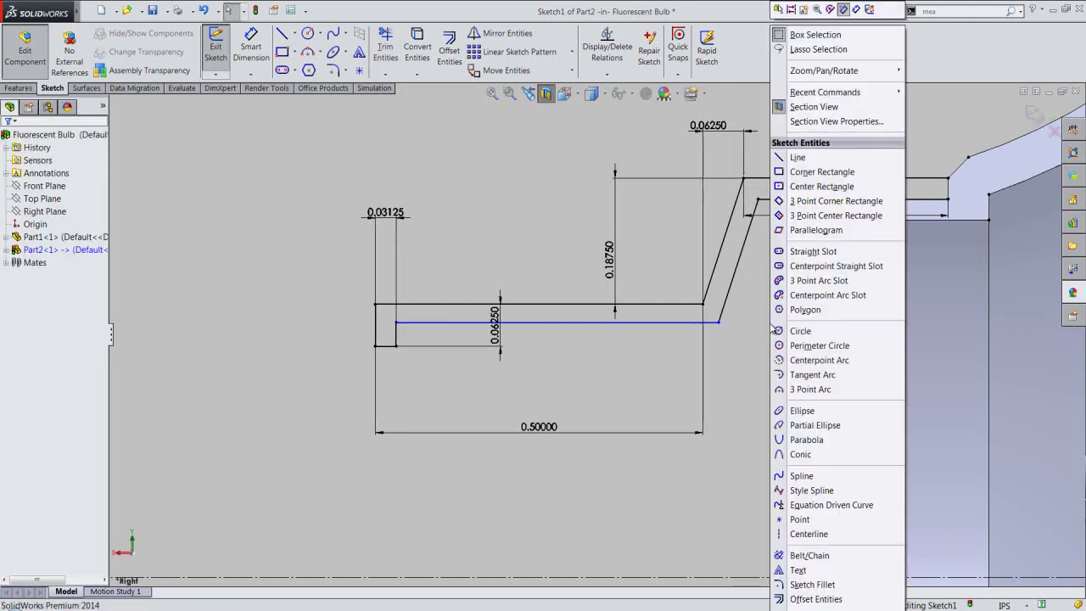
Dimension the gap between the inner and top horizontal lines as 0.03125 in.
click(856, 9)
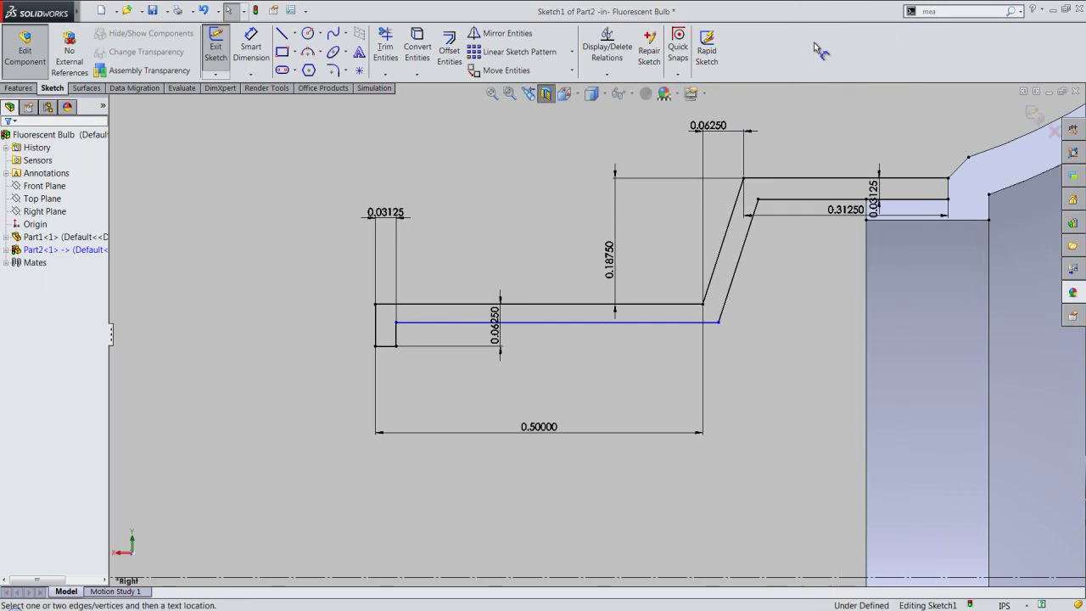
click(460, 327)
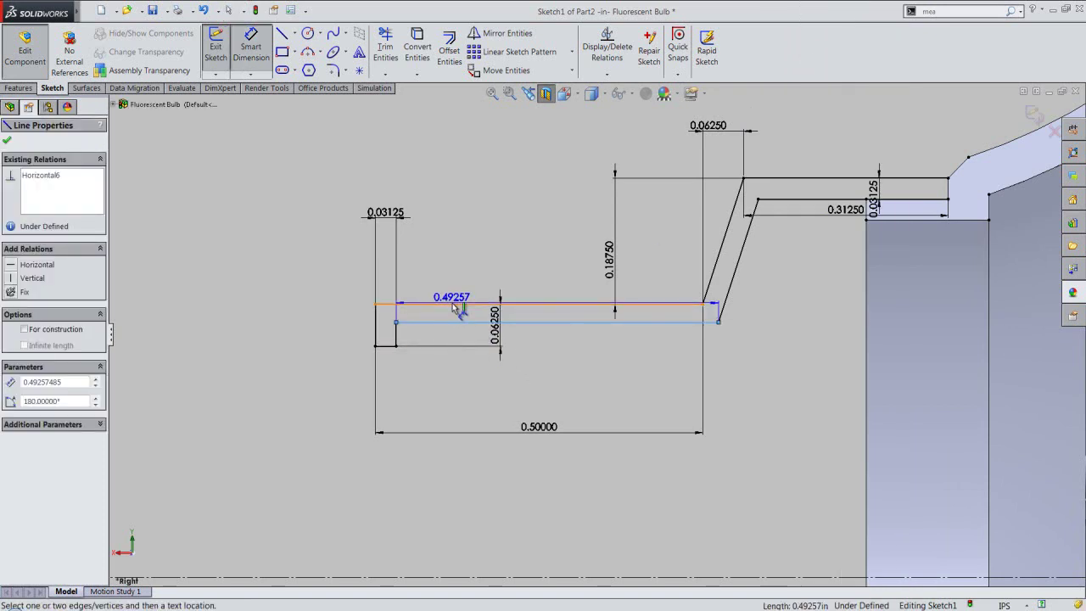
click(456, 304)
click(456, 280)
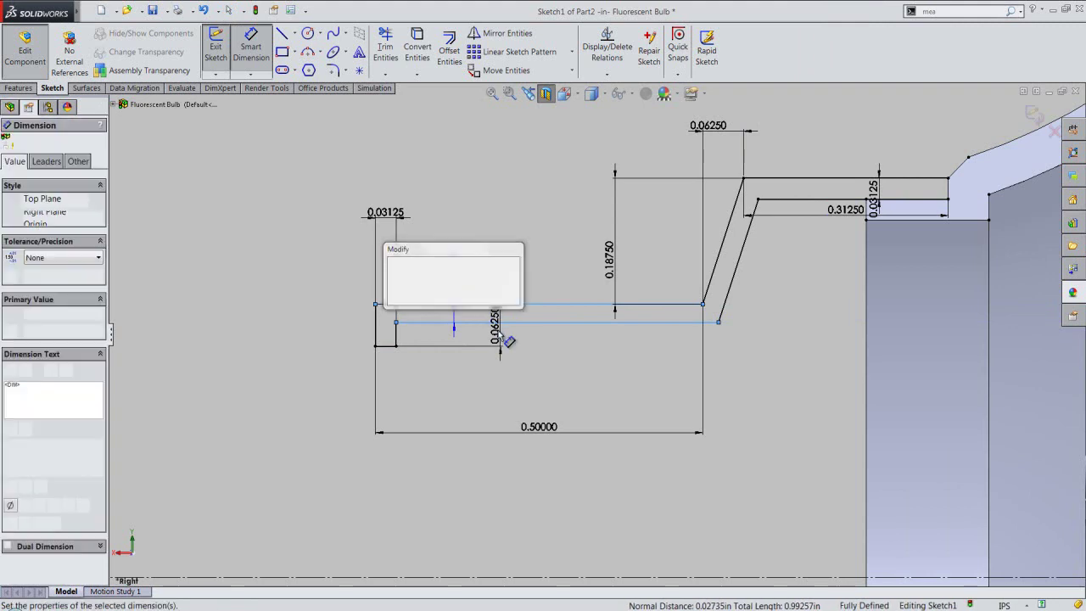
text(0.0625)
key(Return)
text(0.03125)
key(Return)
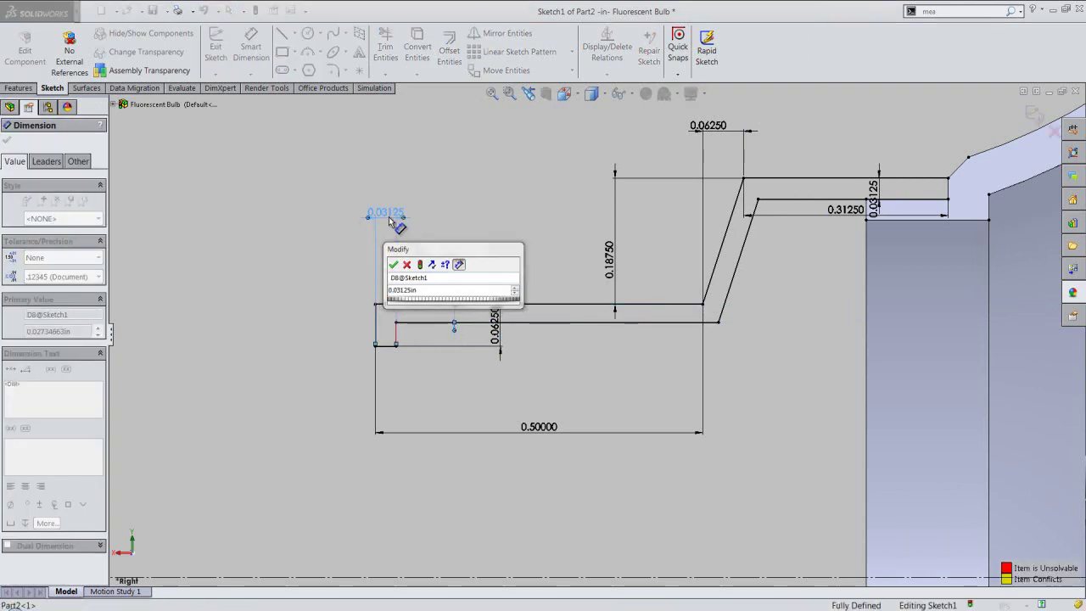
click(393, 265)
click(445, 382)
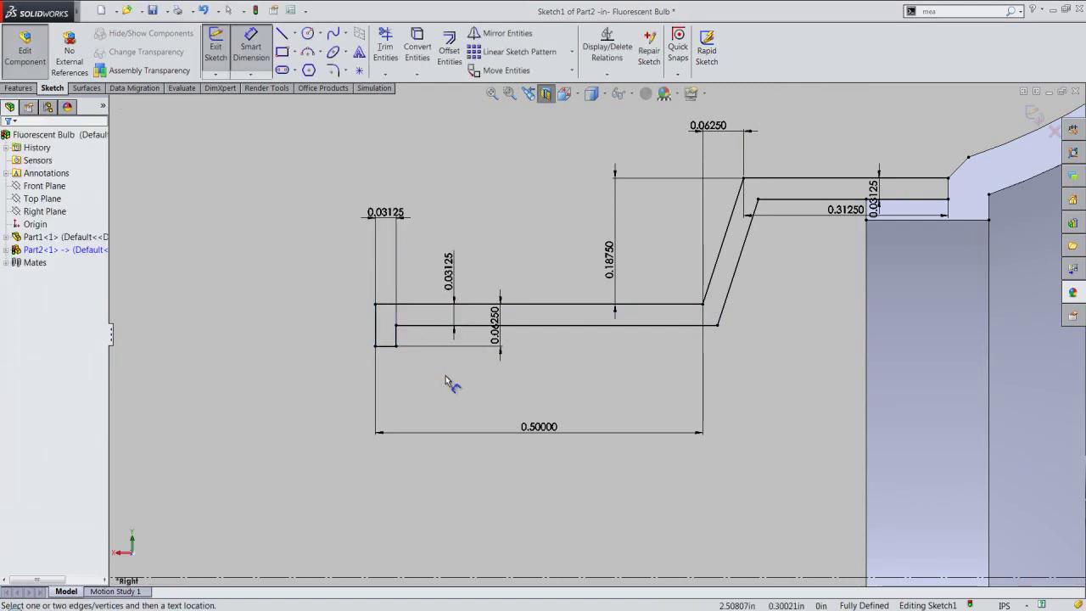
right_click(445, 382)
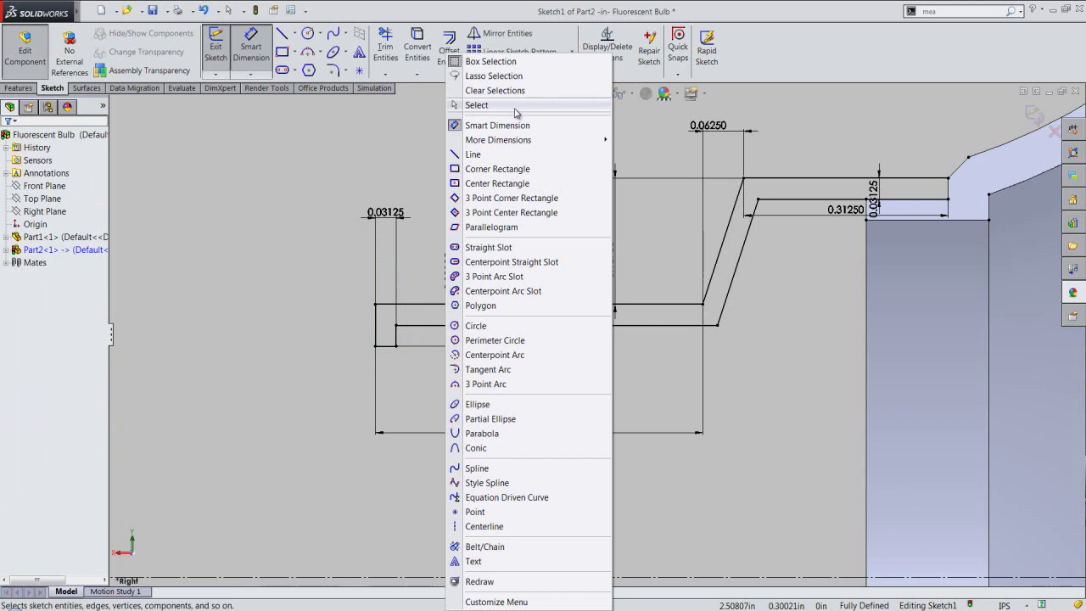
click(520, 108)
right_click(525, 187)
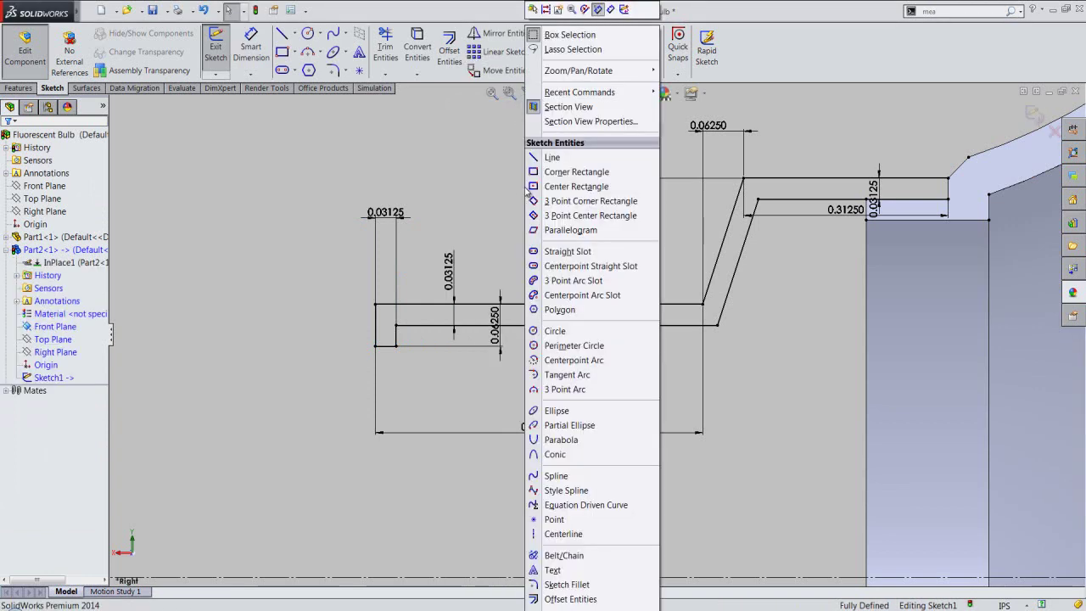
Close the profile's right end with a short vertical line, exit the sketch, and turn off Section View.
click(552, 157)
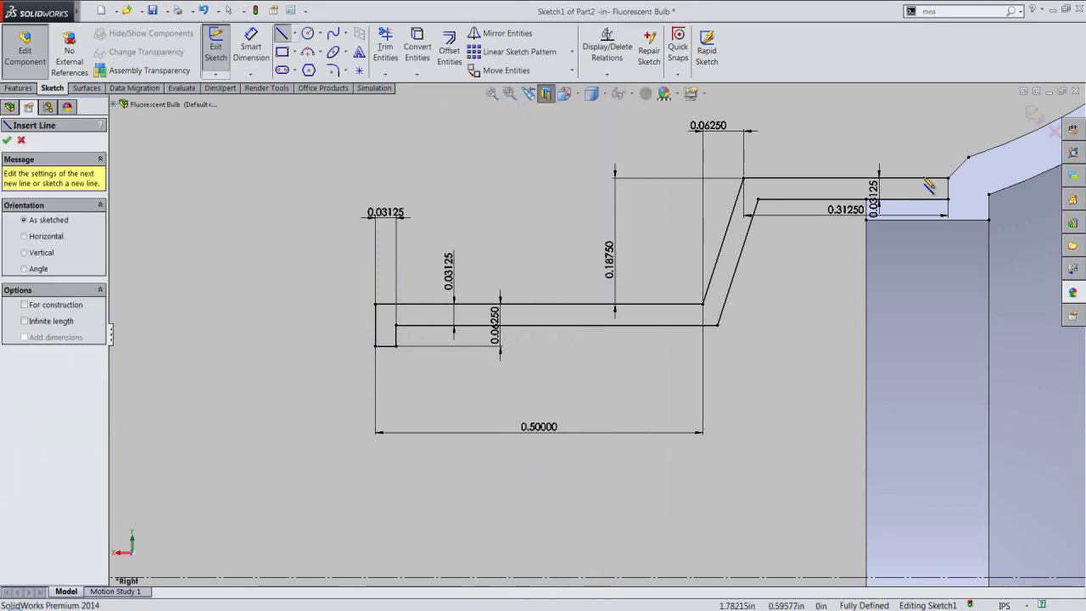
click(947, 178)
click(947, 199)
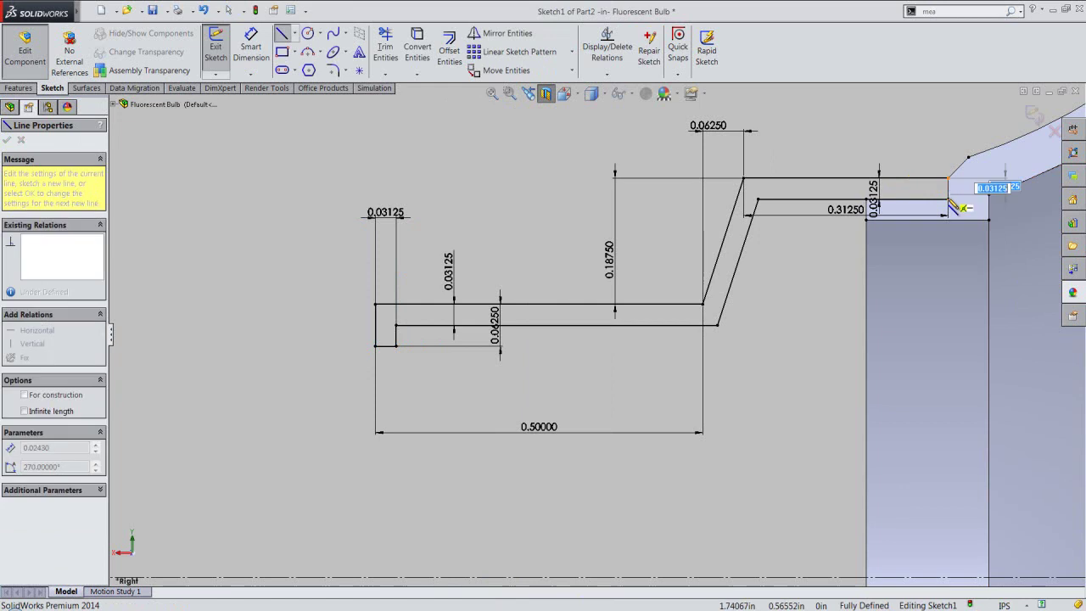
double_click(947, 198)
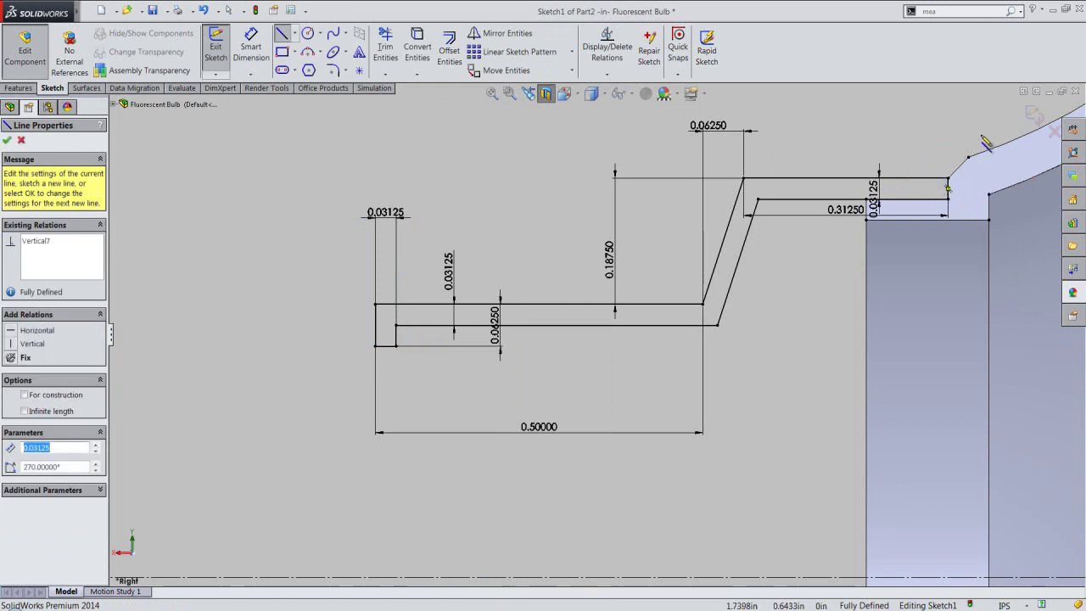
click(1036, 115)
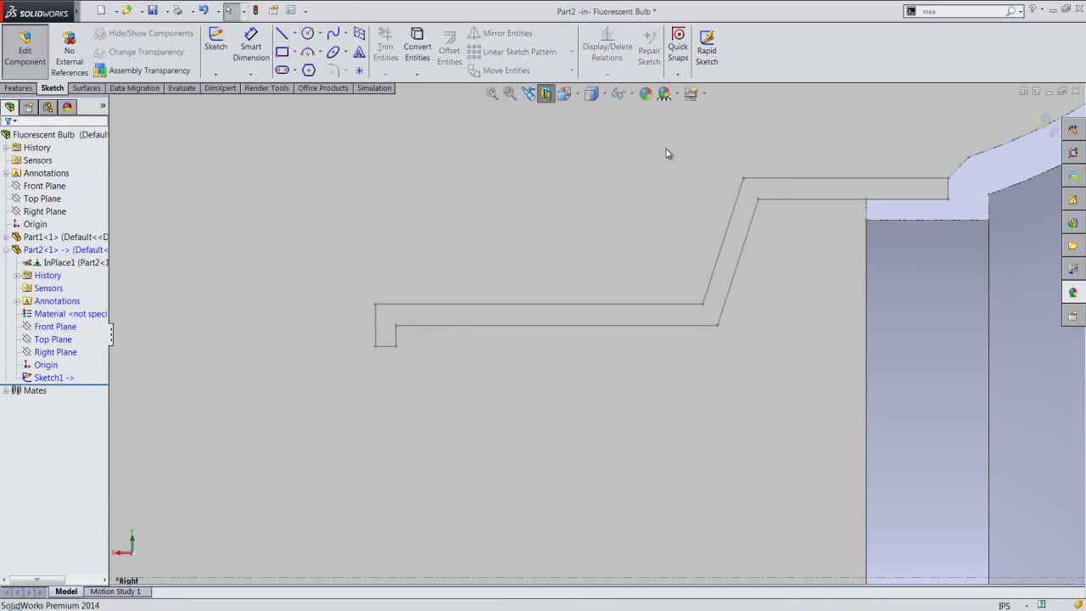
click(547, 94)
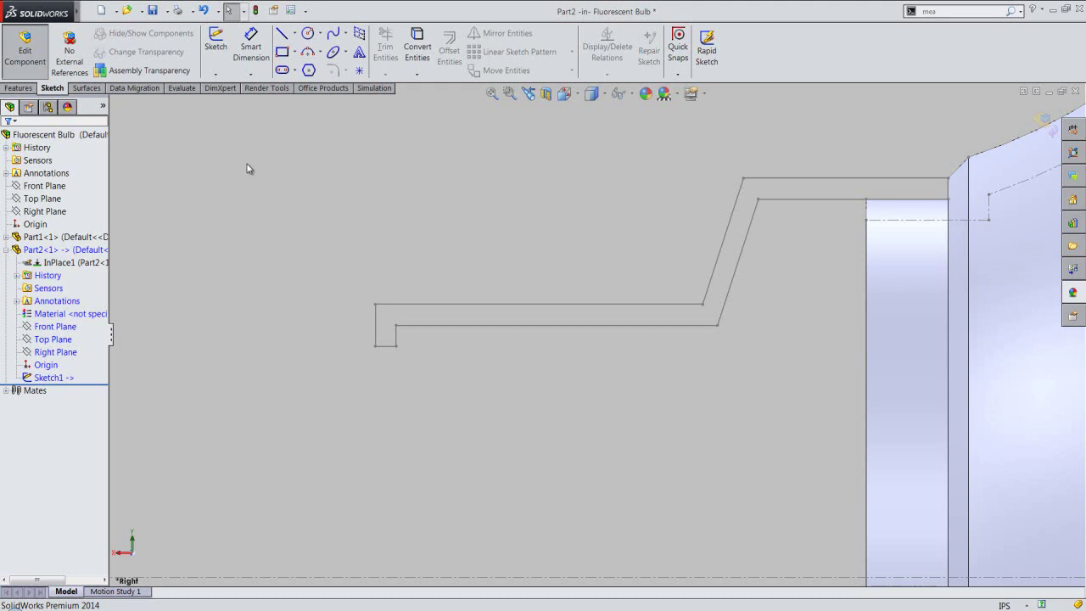
Revolve the closed profile 360° about the horizontal centerline to create Revolve1.
click(19, 88)
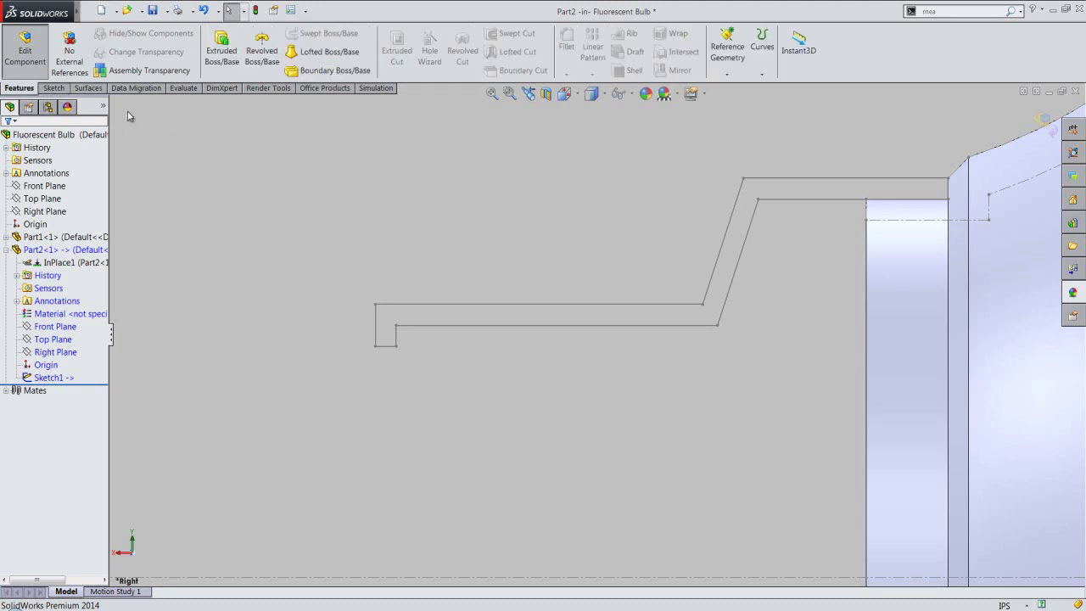
click(261, 51)
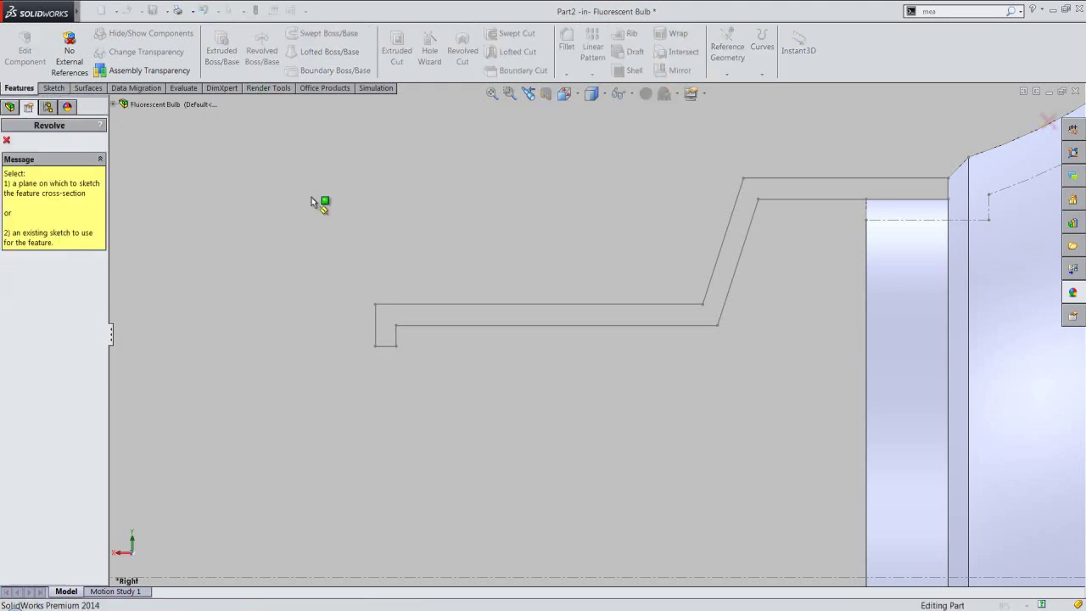
click(498, 326)
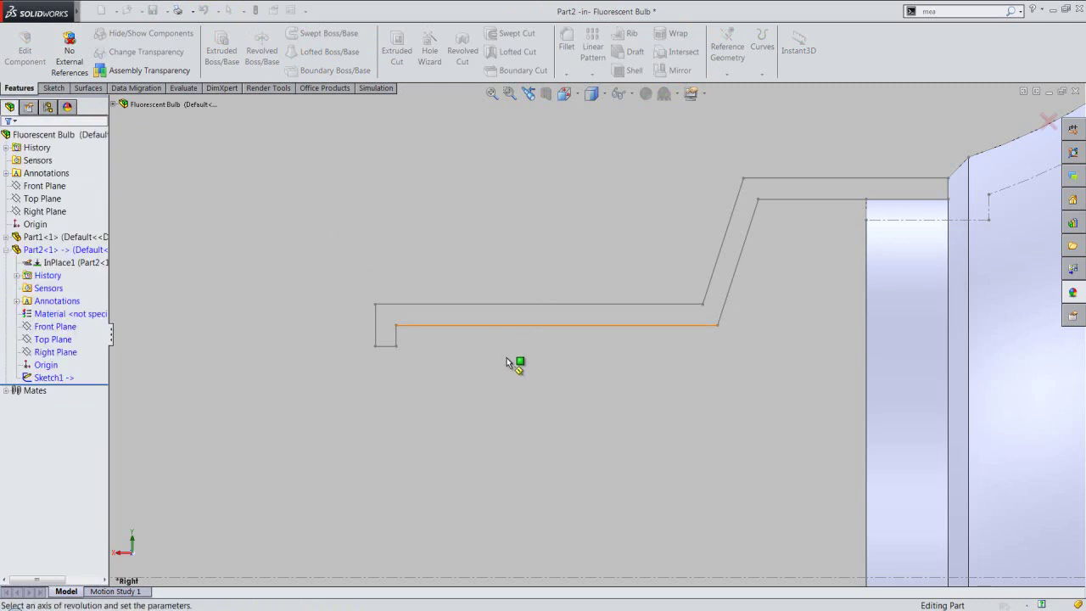
key(z)
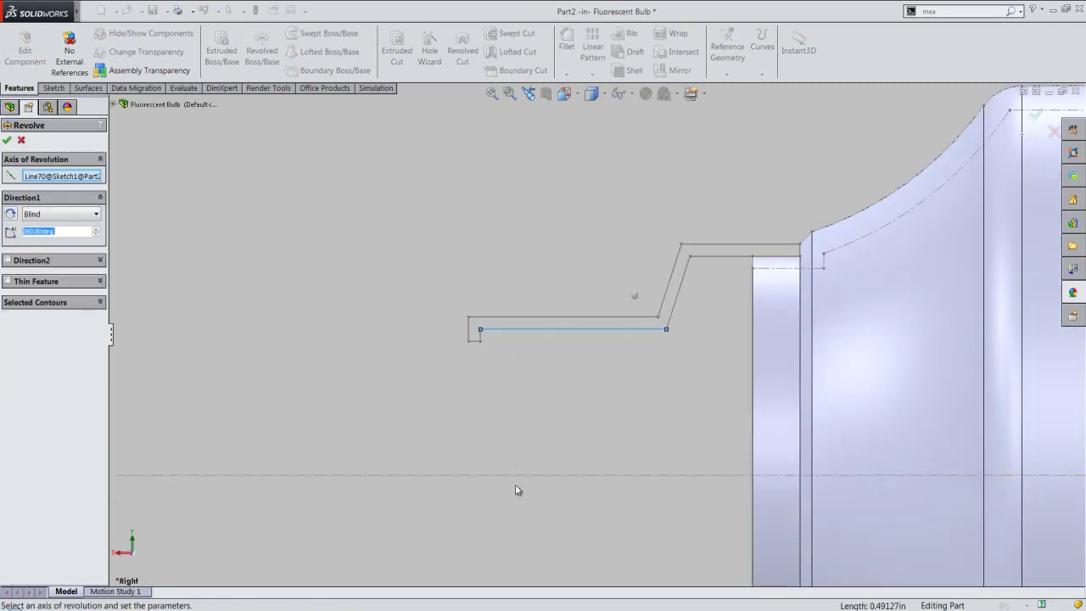
right_click(66, 181)
click(70, 184)
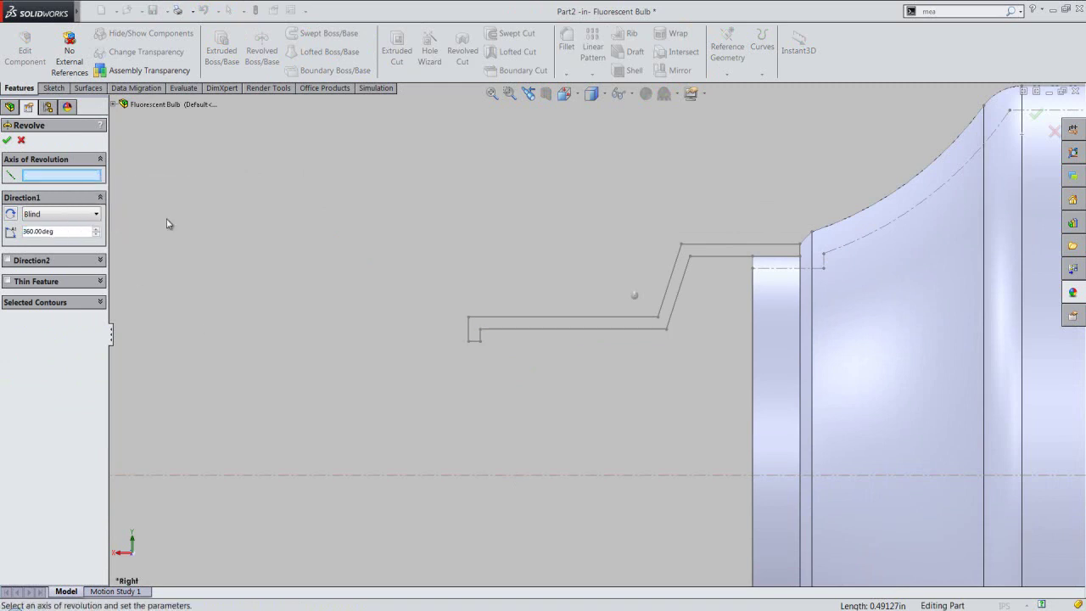
click(548, 474)
click(7, 140)
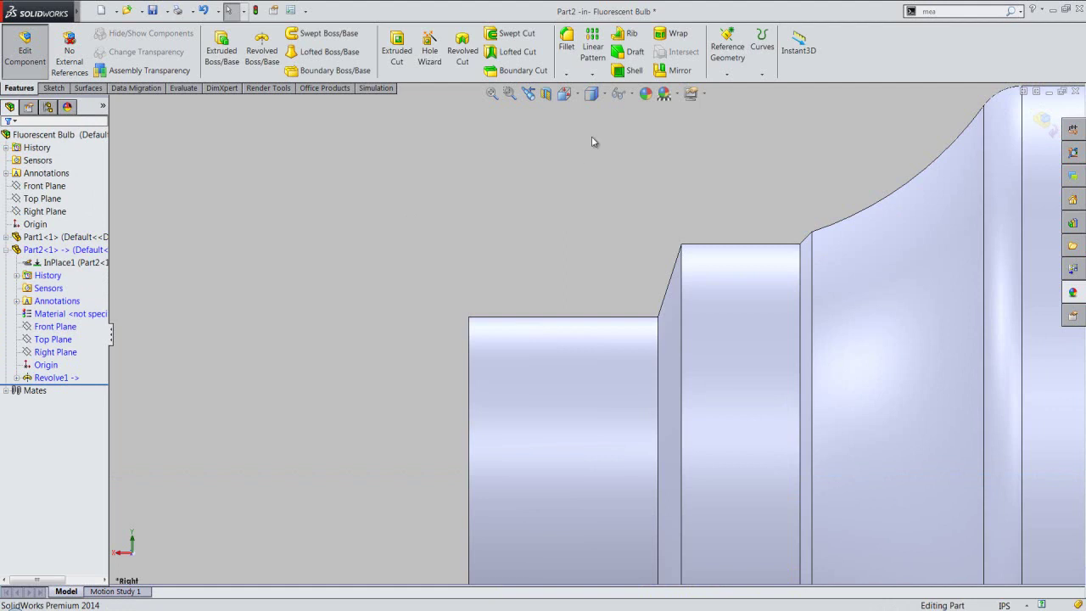
In isometric view, apply the Metal > Aluminum > matte aluminum appearance to Part2.
click(561, 99)
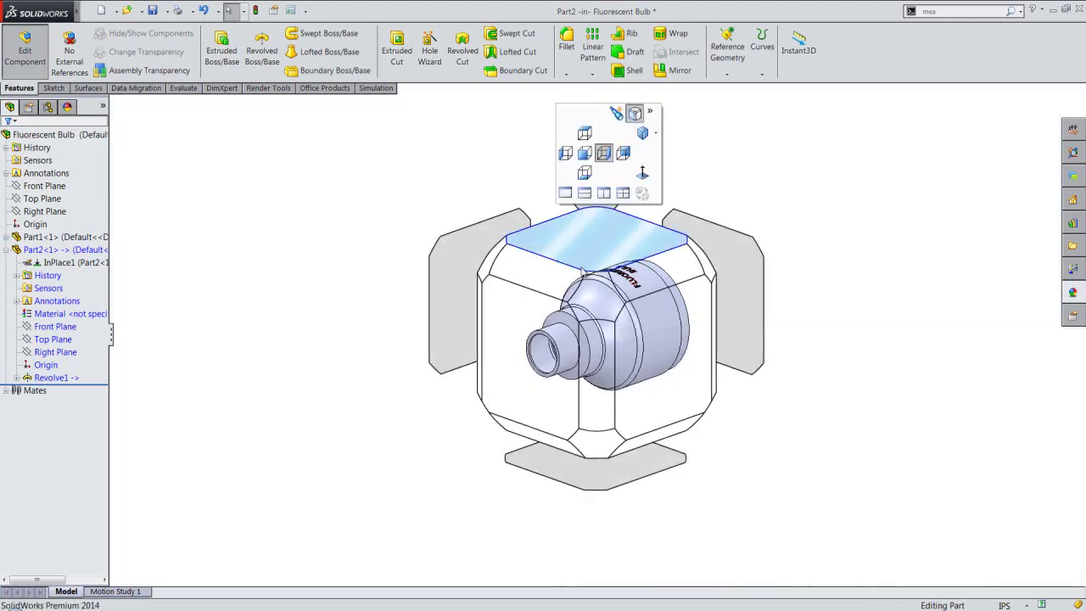
click(598, 297)
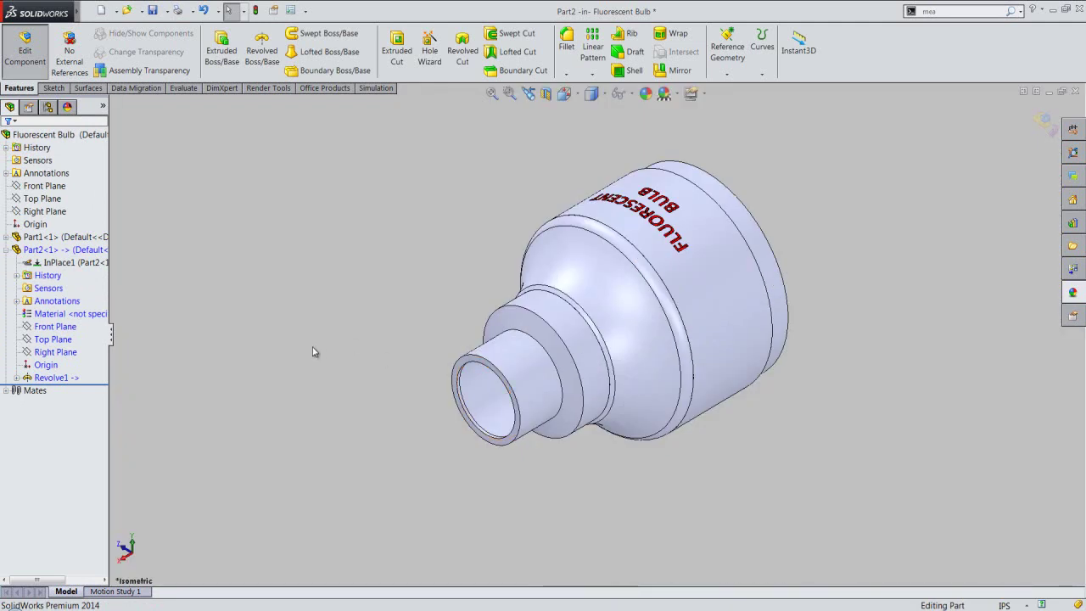
click(6, 249)
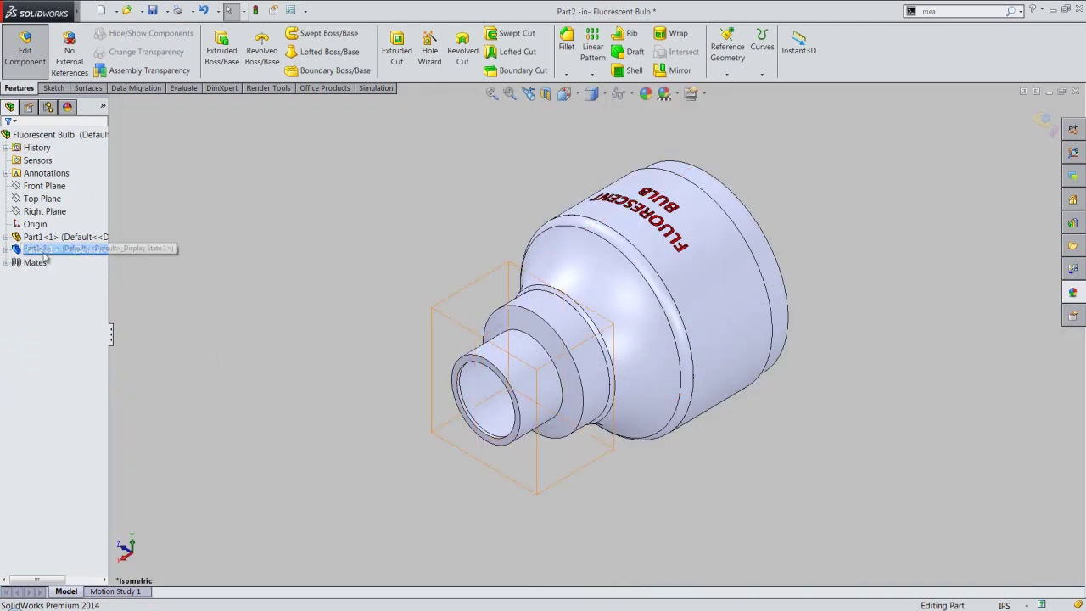
click(79, 251)
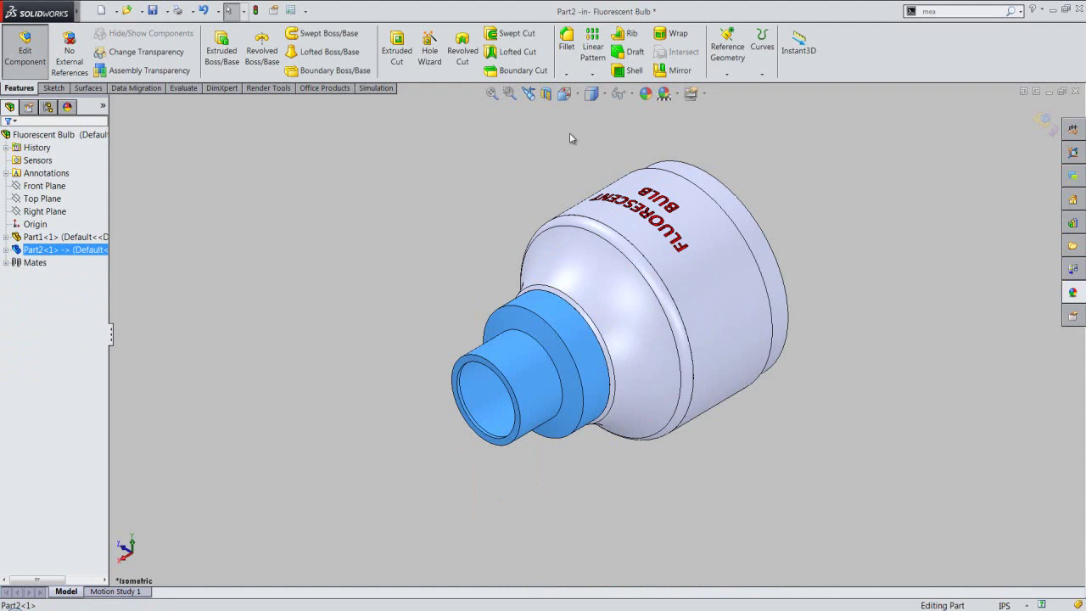
click(645, 94)
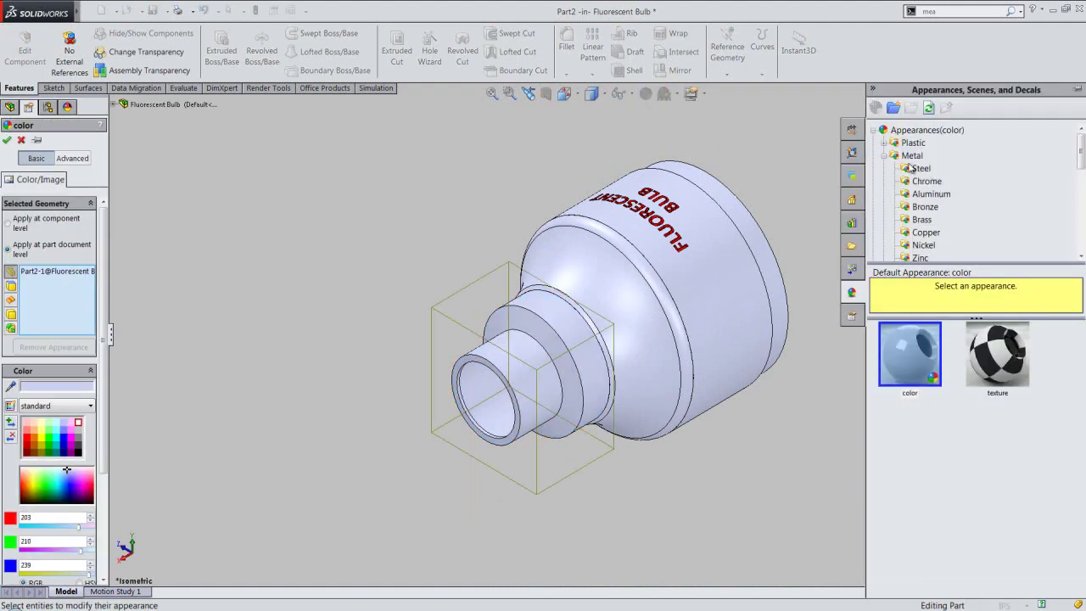
click(930, 196)
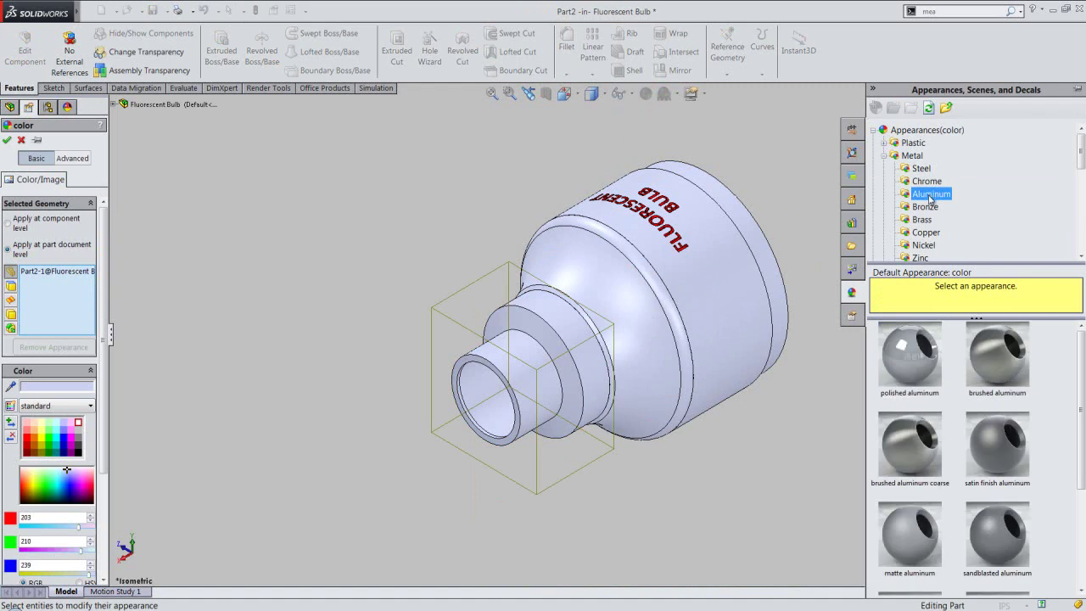
drag(1074, 334, 1083, 457)
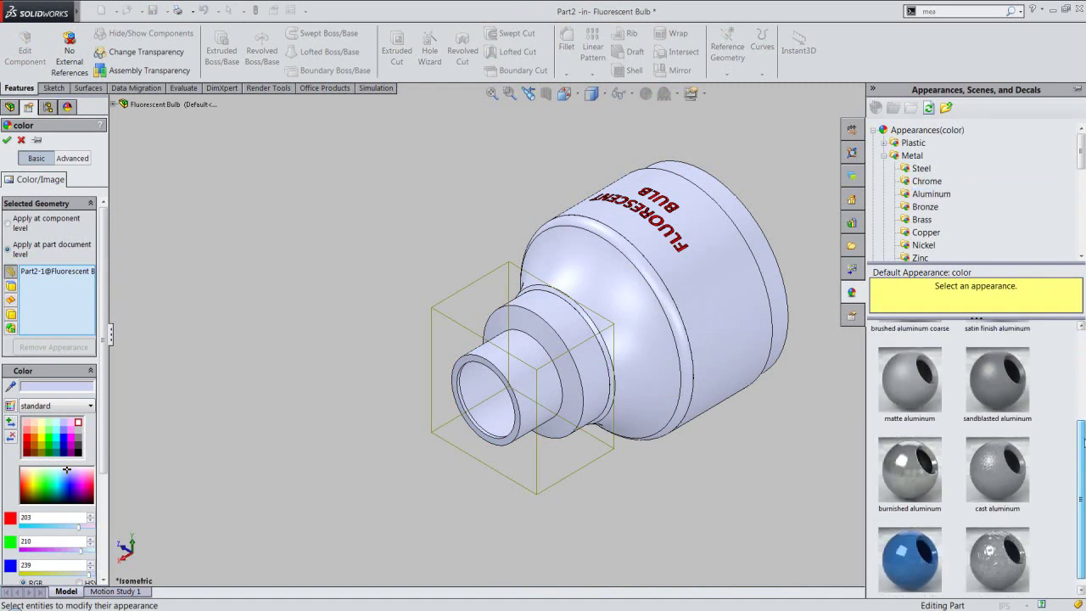
click(915, 375)
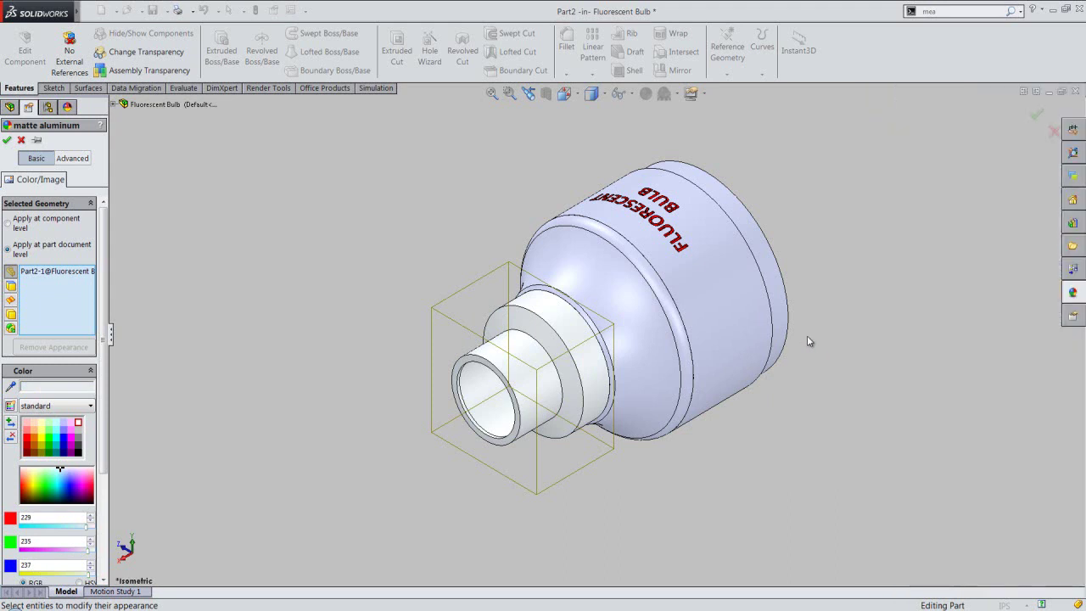
click(1038, 117)
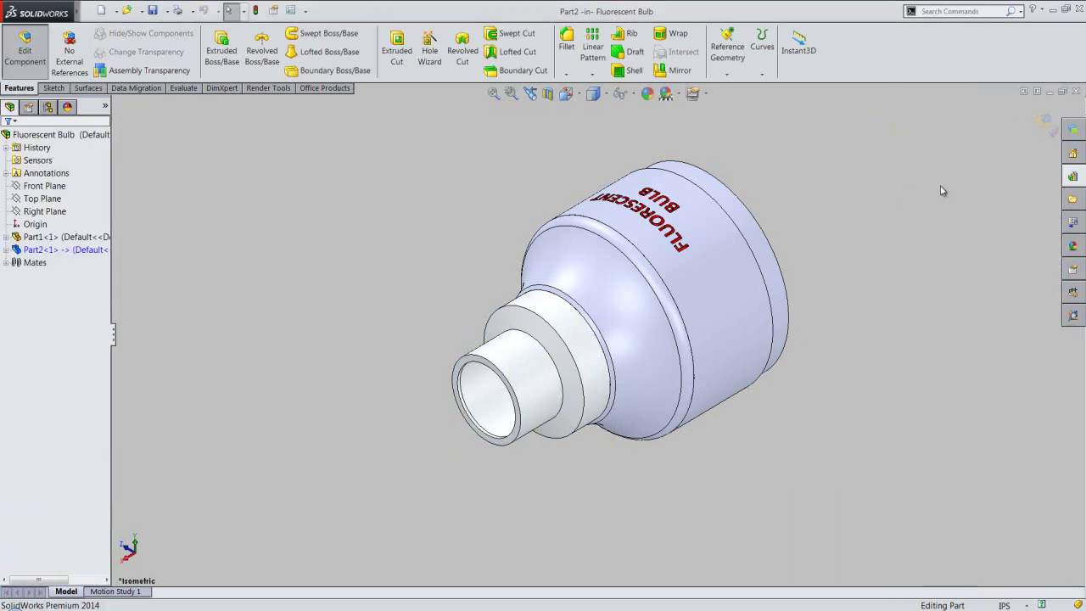
Create Plane1 tangent to the neck's cylindrical face, at 0° to Part2's Top Plane.
click(731, 76)
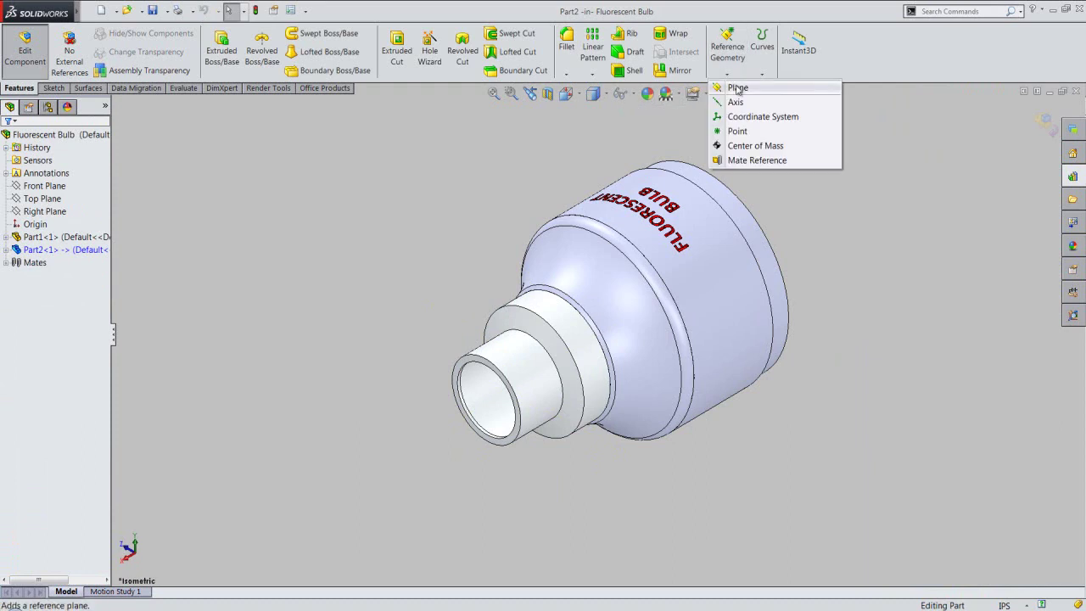
click(736, 87)
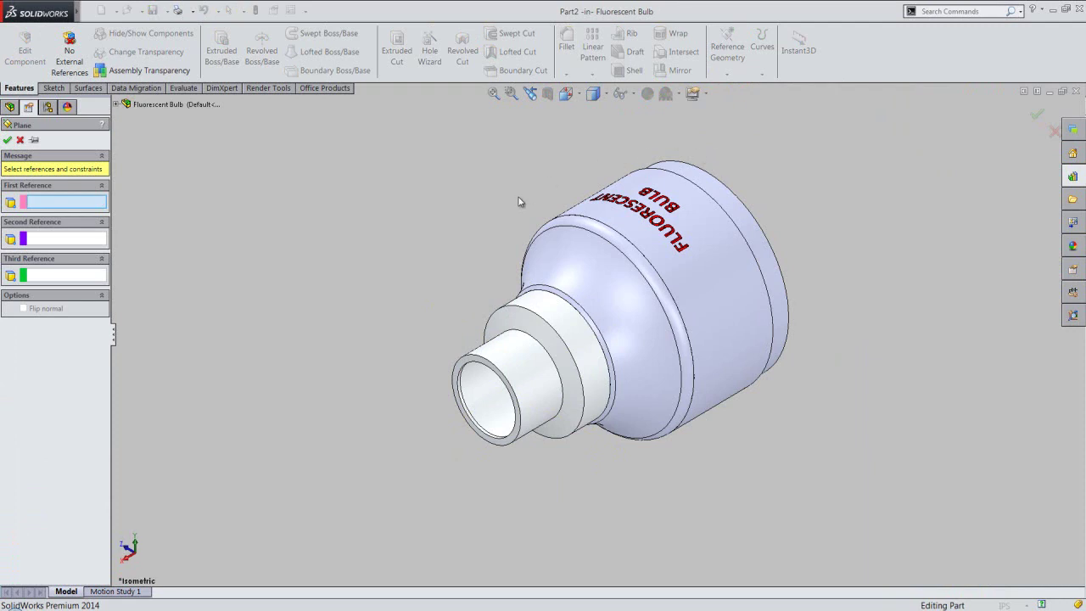
scroll(502, 352, down, 1)
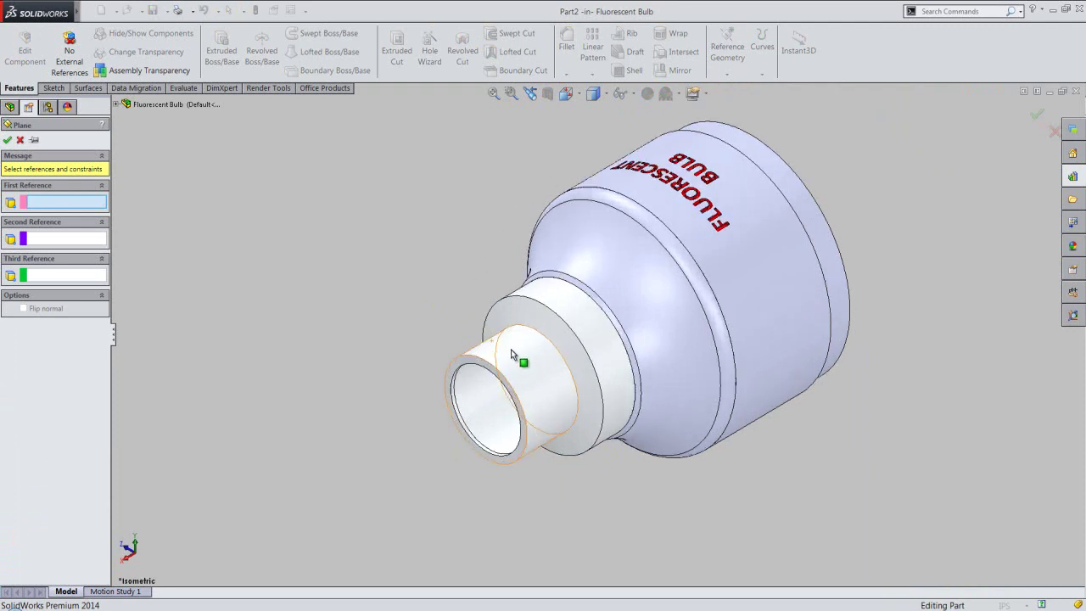
scroll(509, 354, down, 1)
click(521, 357)
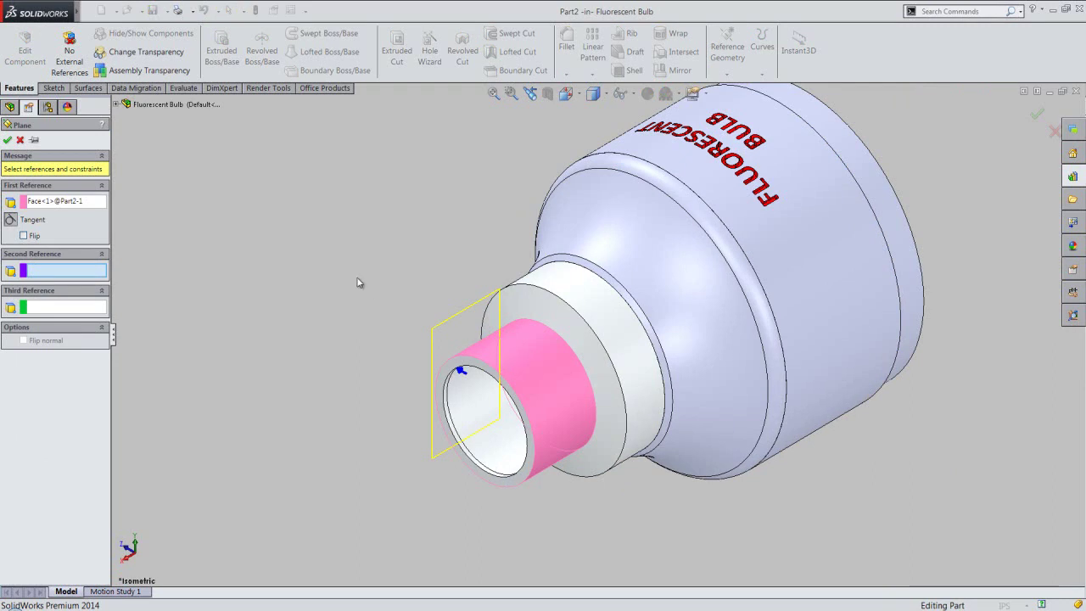
click(118, 105)
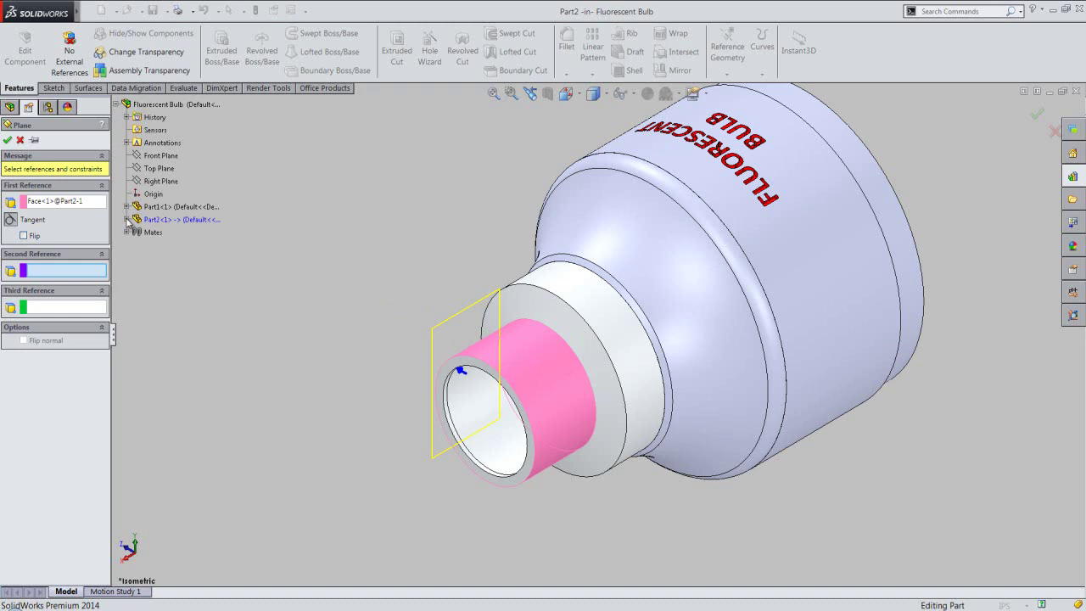
click(127, 219)
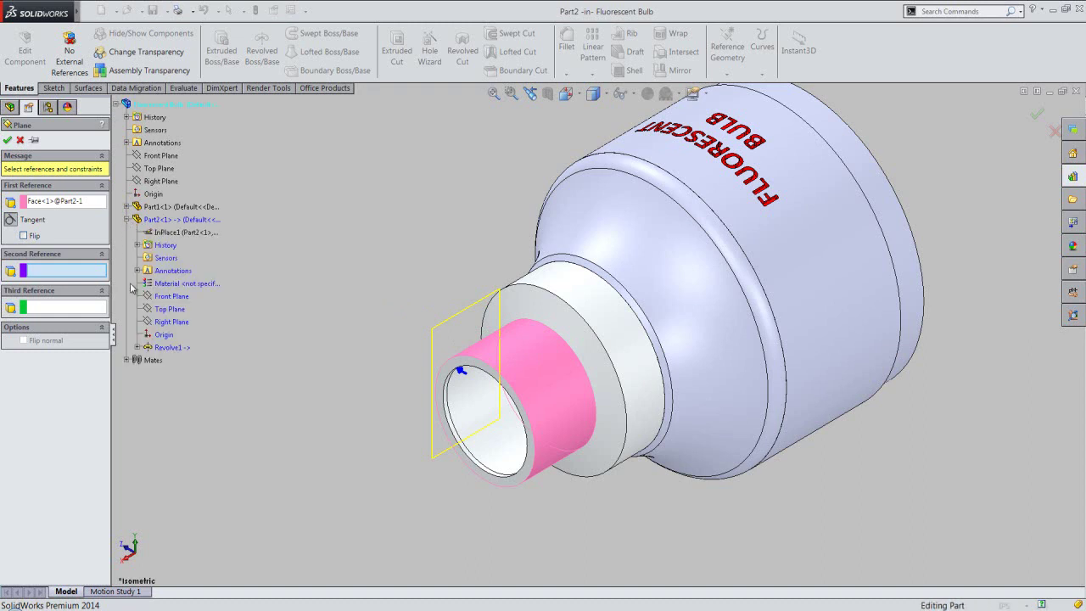
click(177, 312)
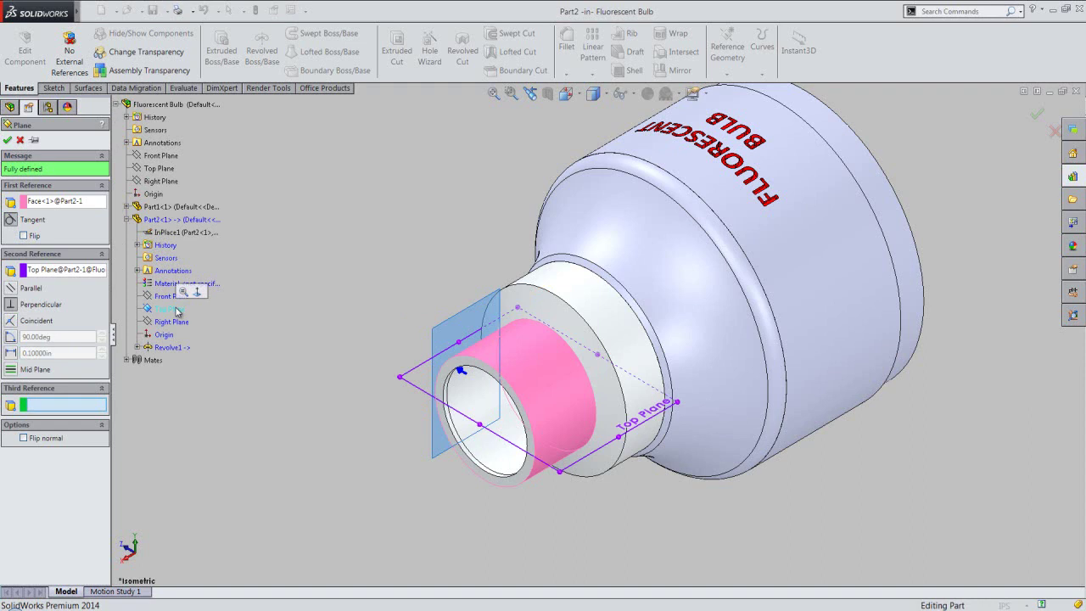
click(11, 339)
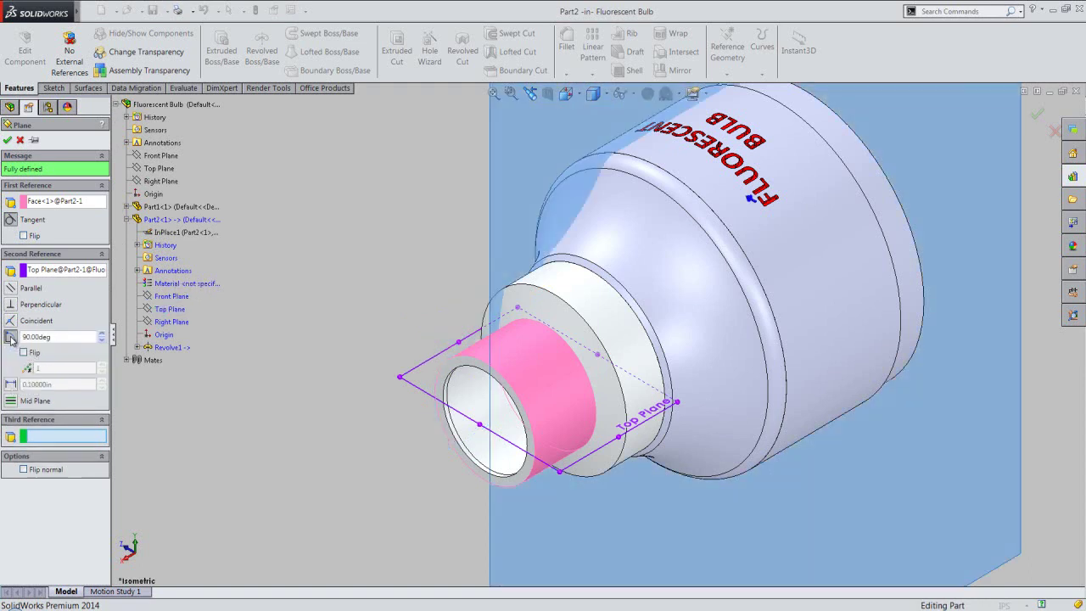
click(24, 336)
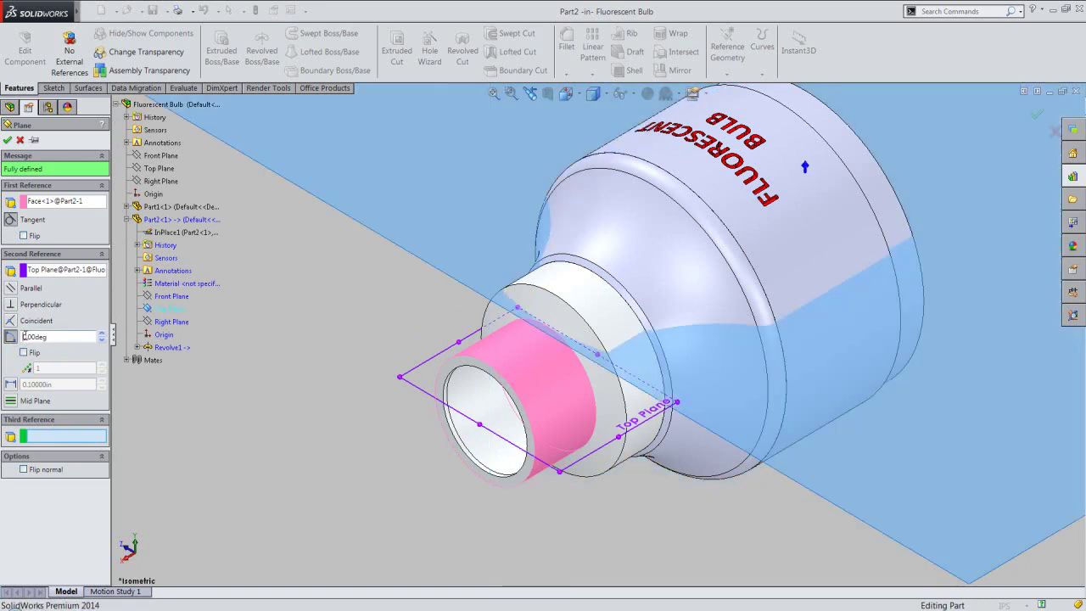
click(8, 139)
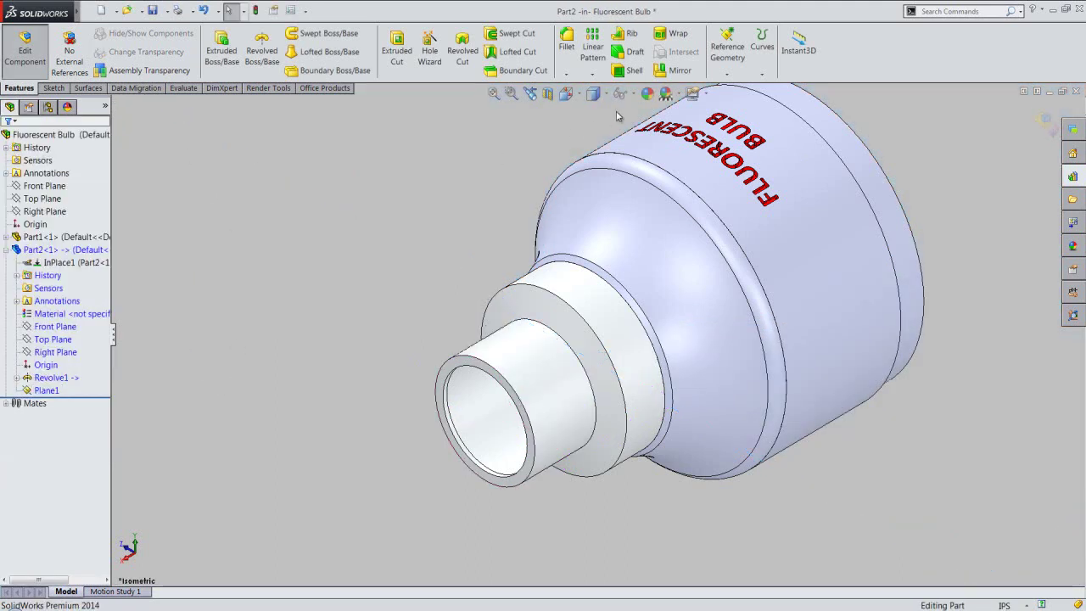
Make reference planes visible and enlarge Plane1 to enclose the whole bulb.
click(634, 94)
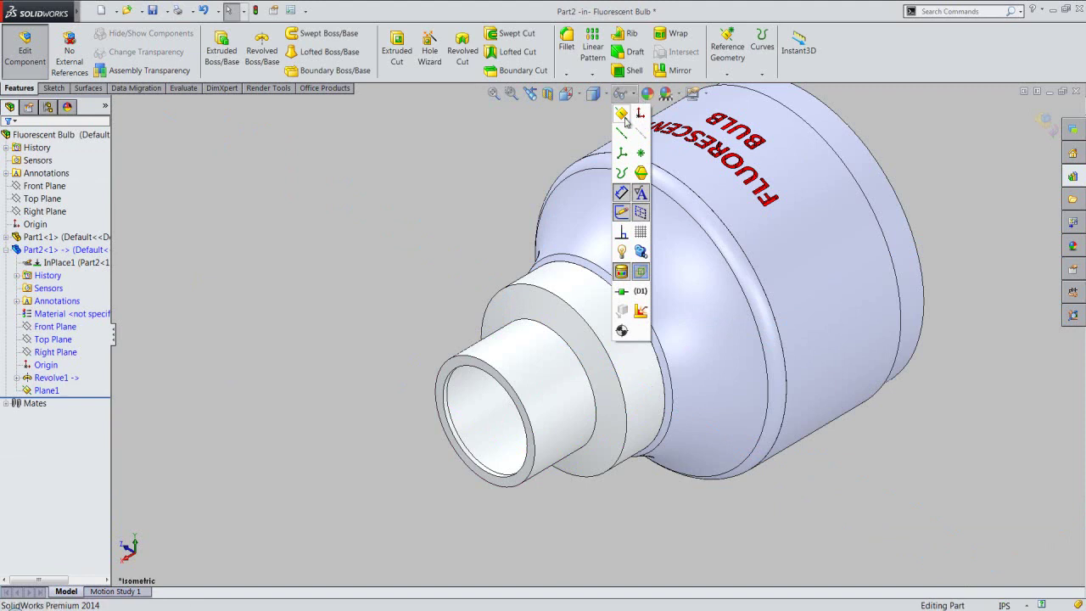
click(624, 121)
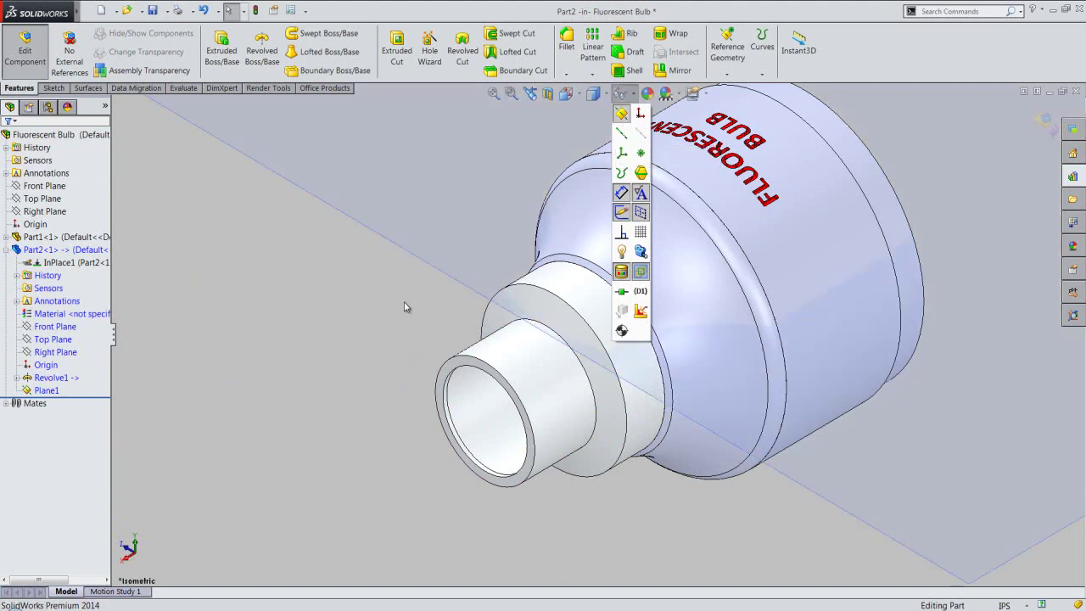
middle_drag(736, 383, 679, 279)
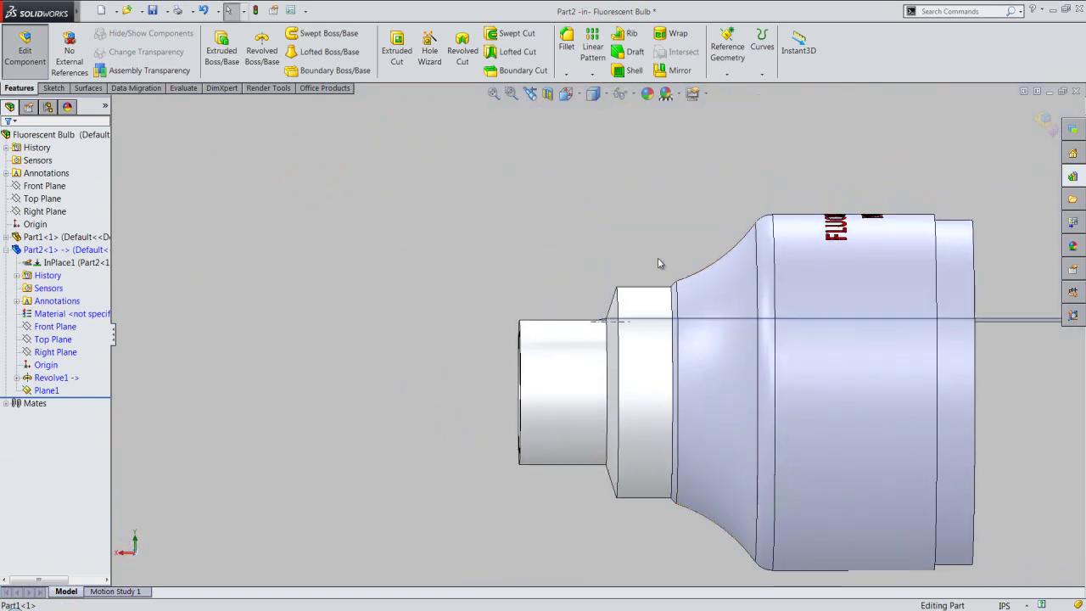
click(532, 97)
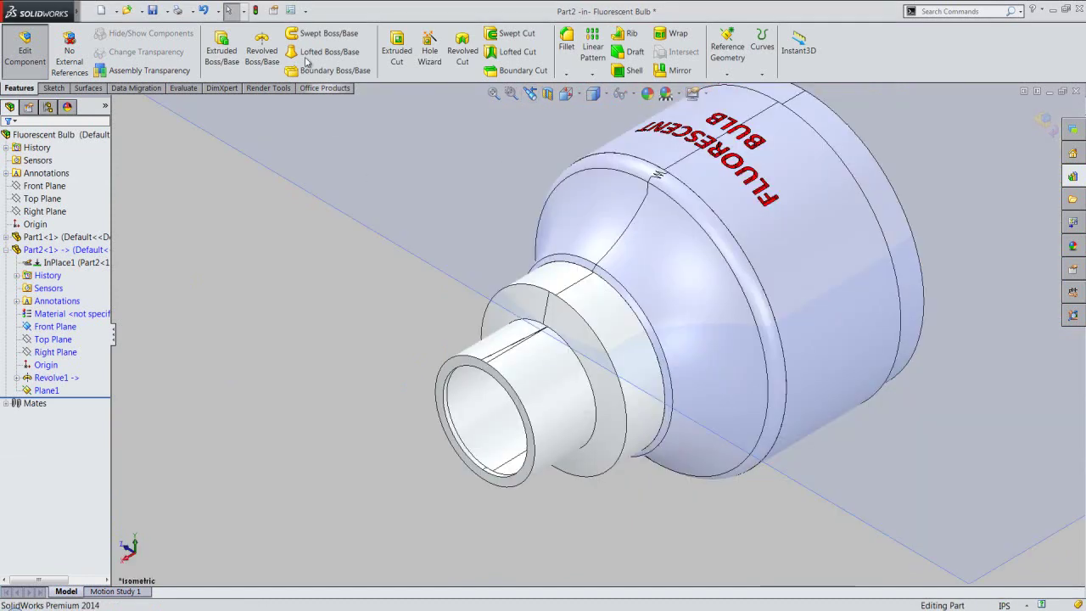
click(255, 10)
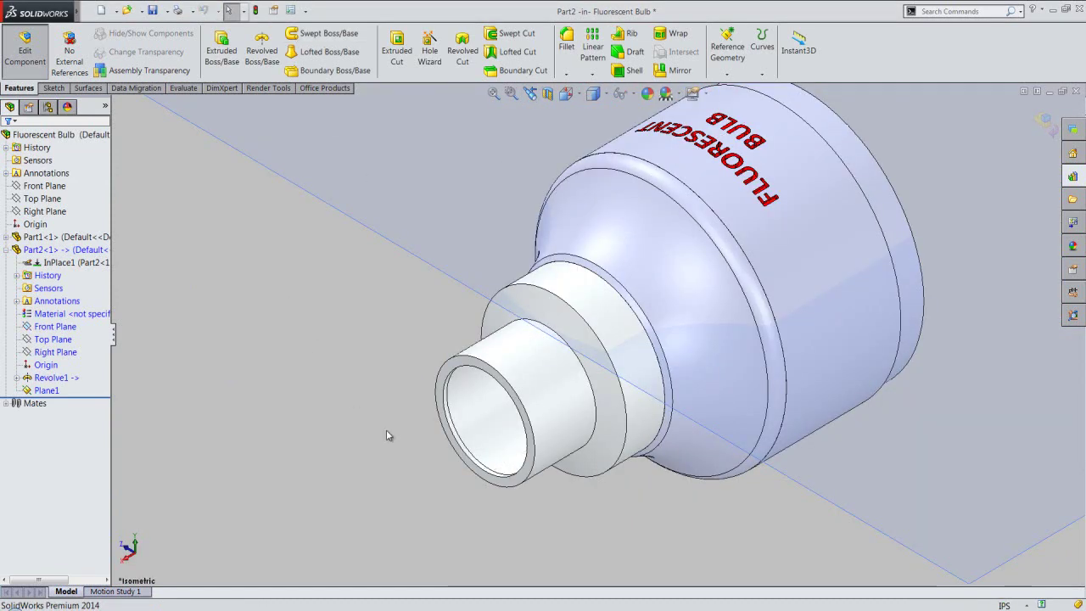
scroll(420, 463, up, 5)
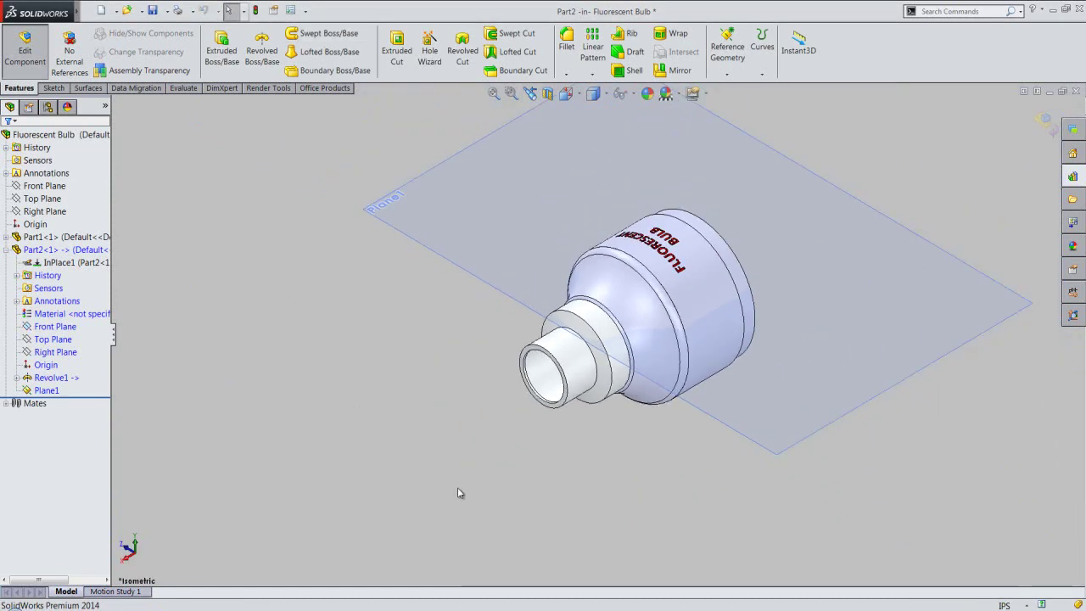
click(702, 402)
drag(697, 411, 645, 449)
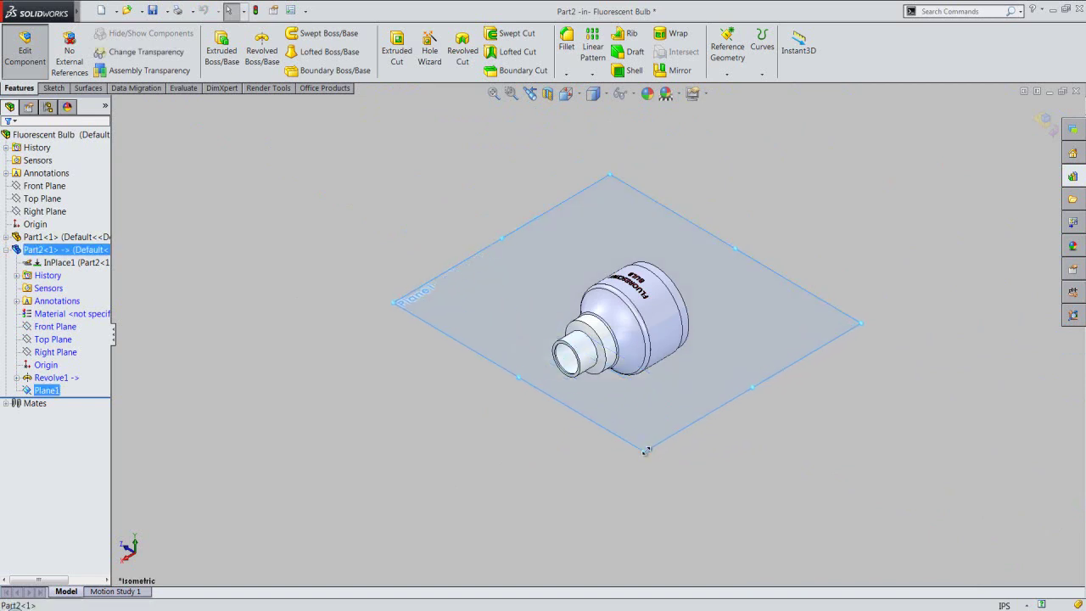
click(390, 286)
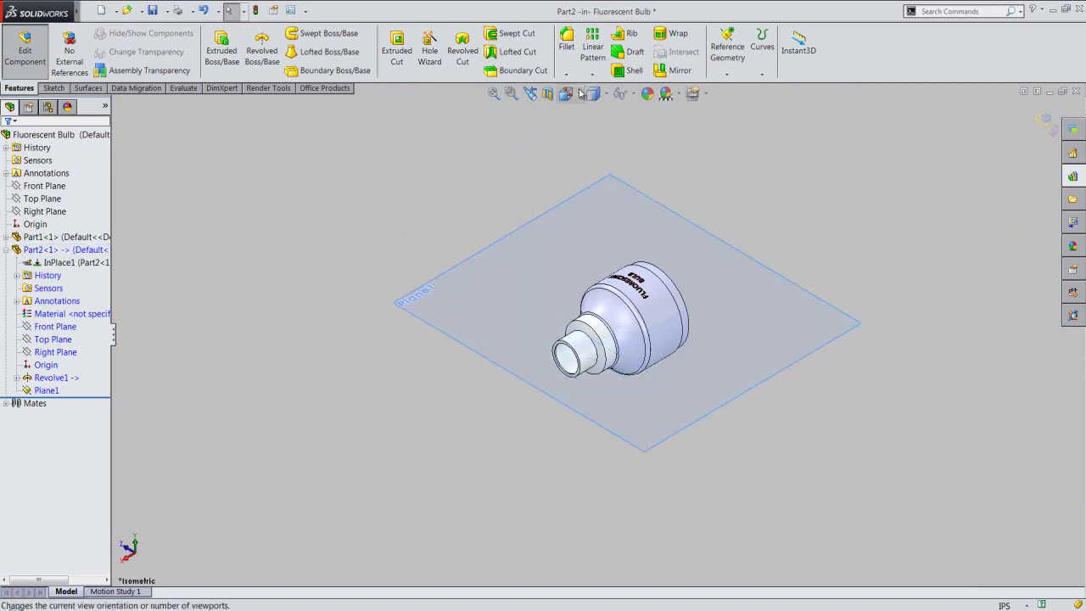
key(z)
key(space)
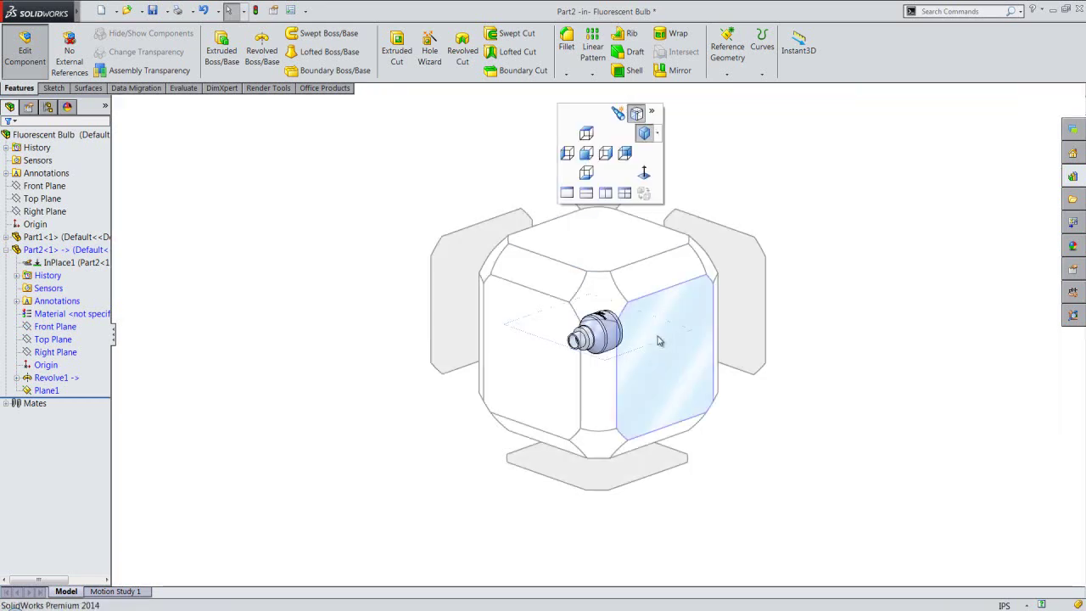
click(662, 357)
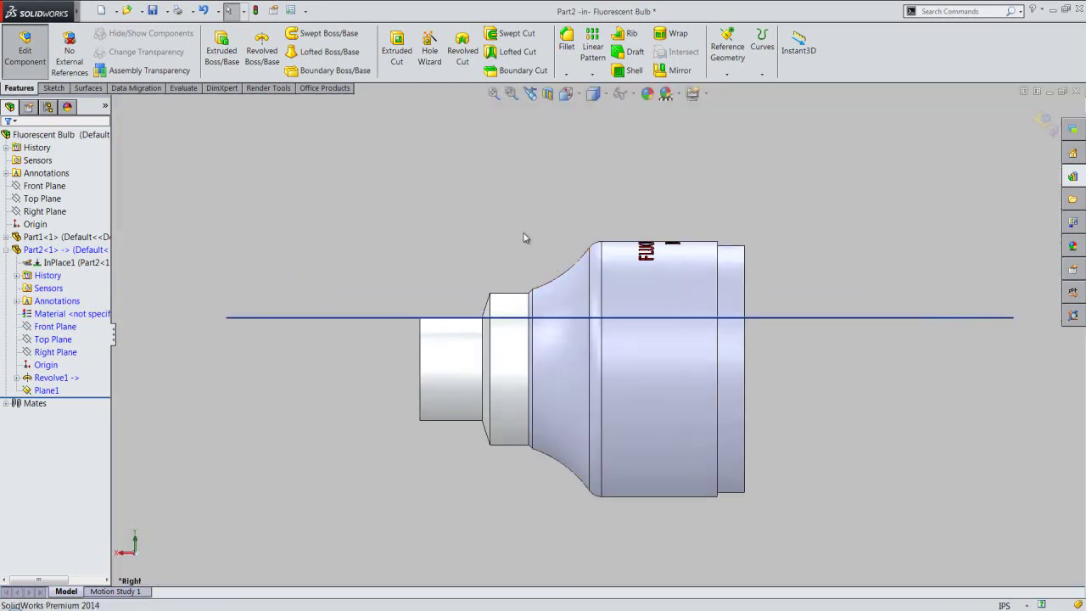
Create Plane2 offset 0.0625 in from Plane1, then hide Plane1.
click(733, 59)
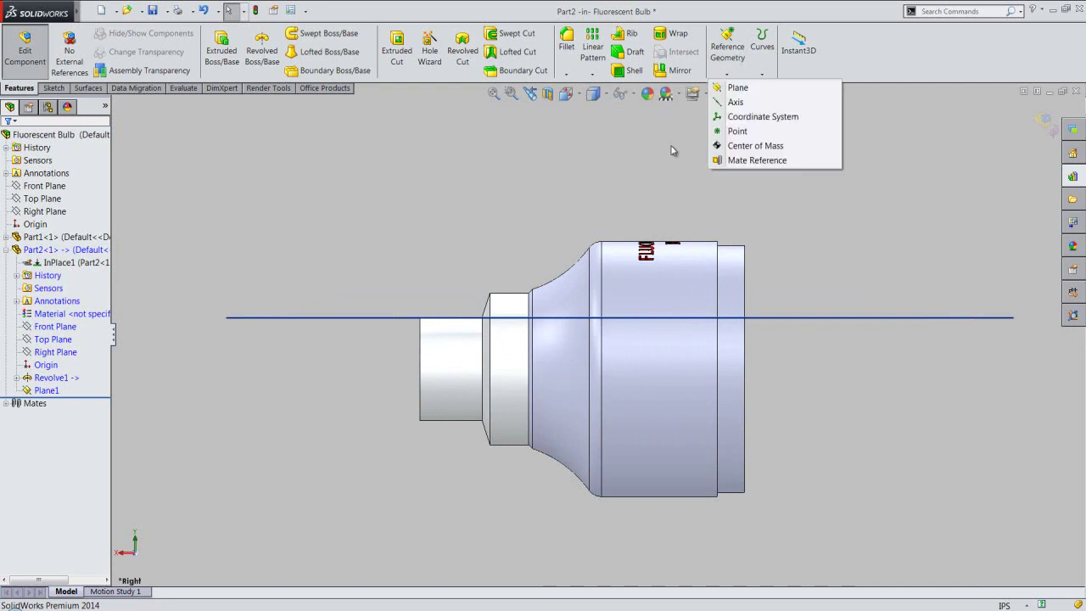
click(737, 88)
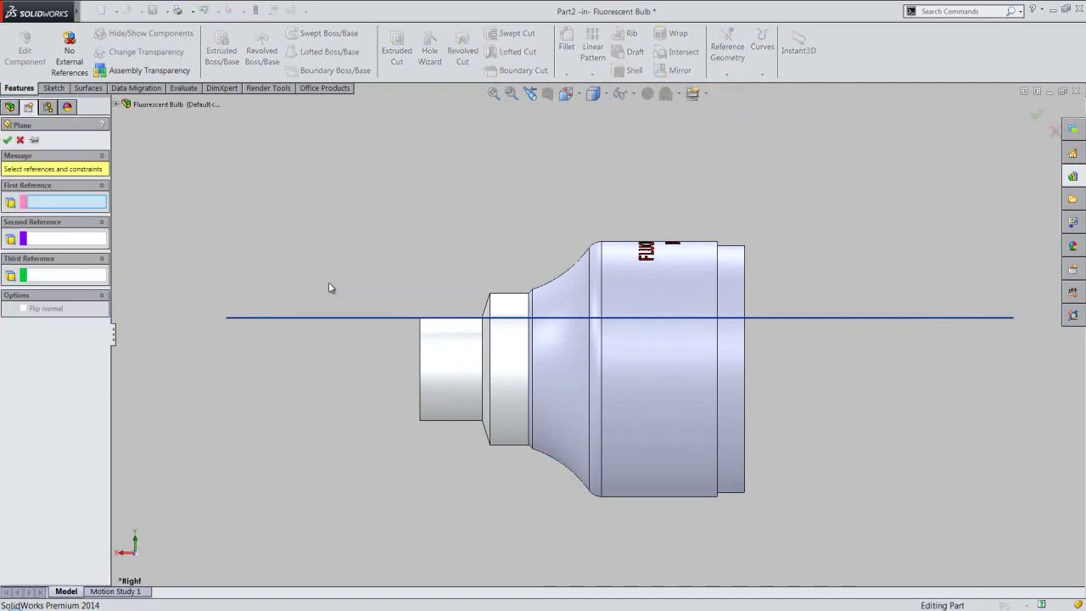
click(292, 316)
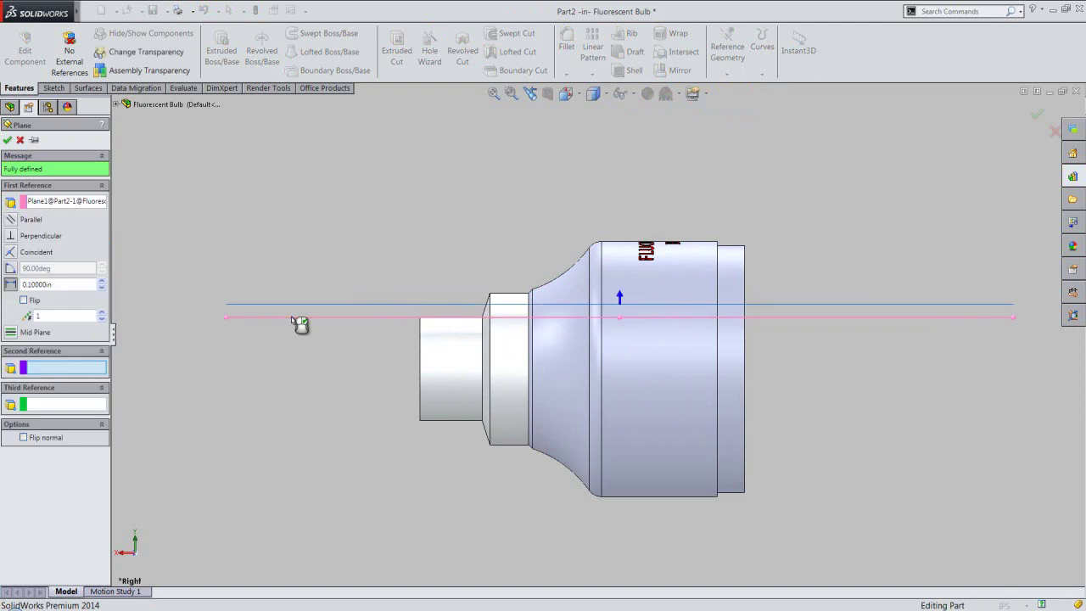
double_click(66, 284)
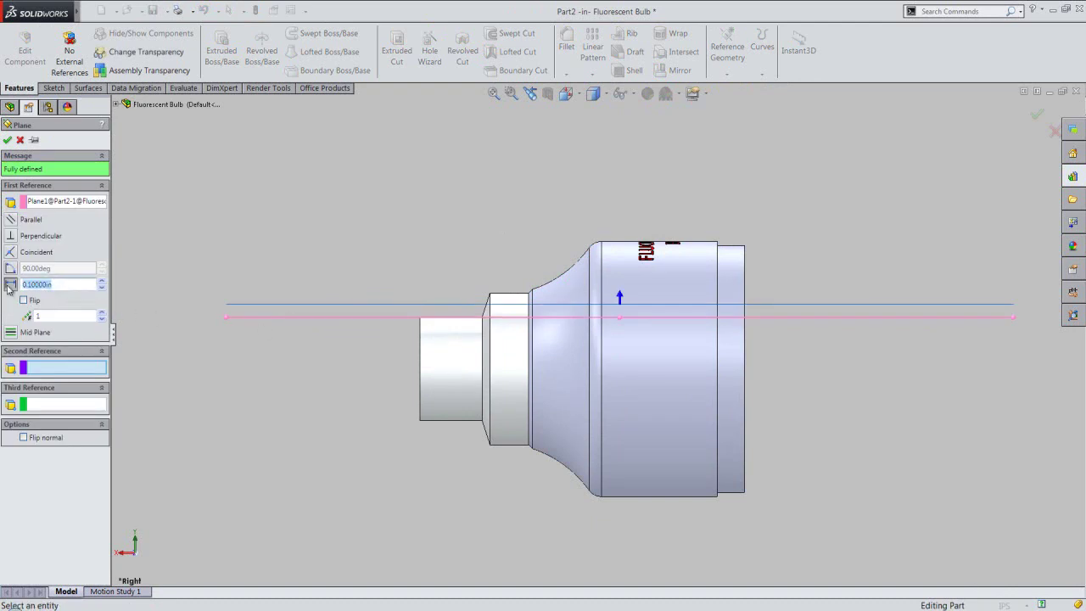
key(BackSpace)
key(Return)
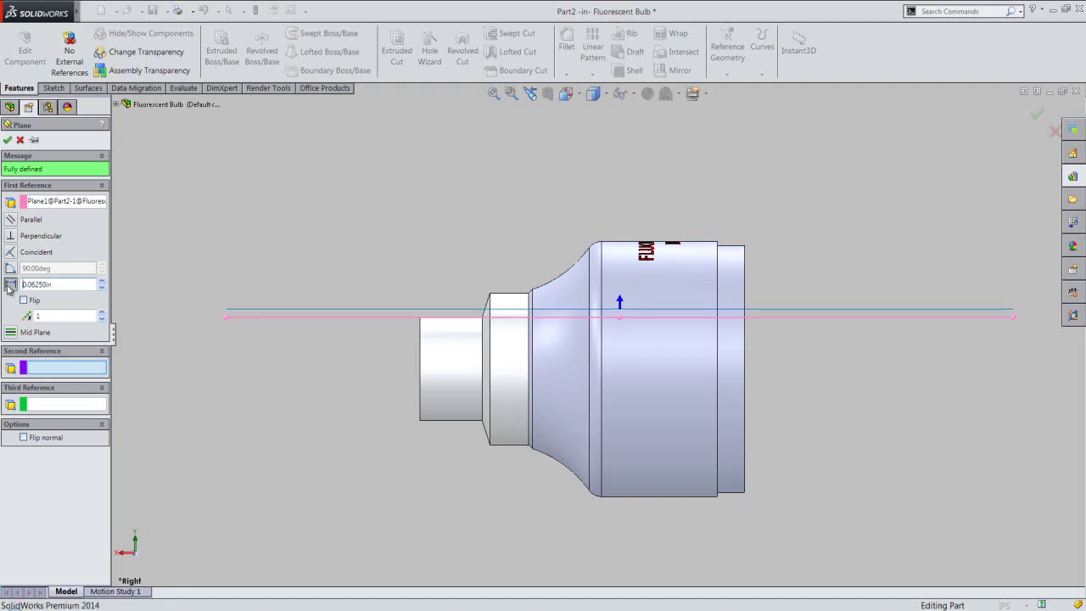
click(7, 140)
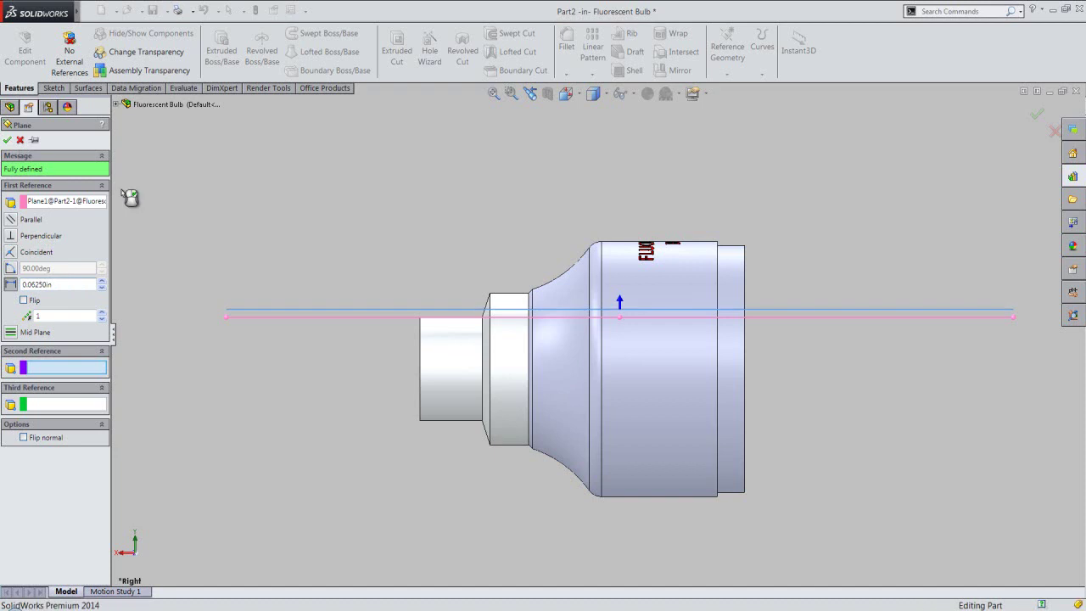
click(46, 391)
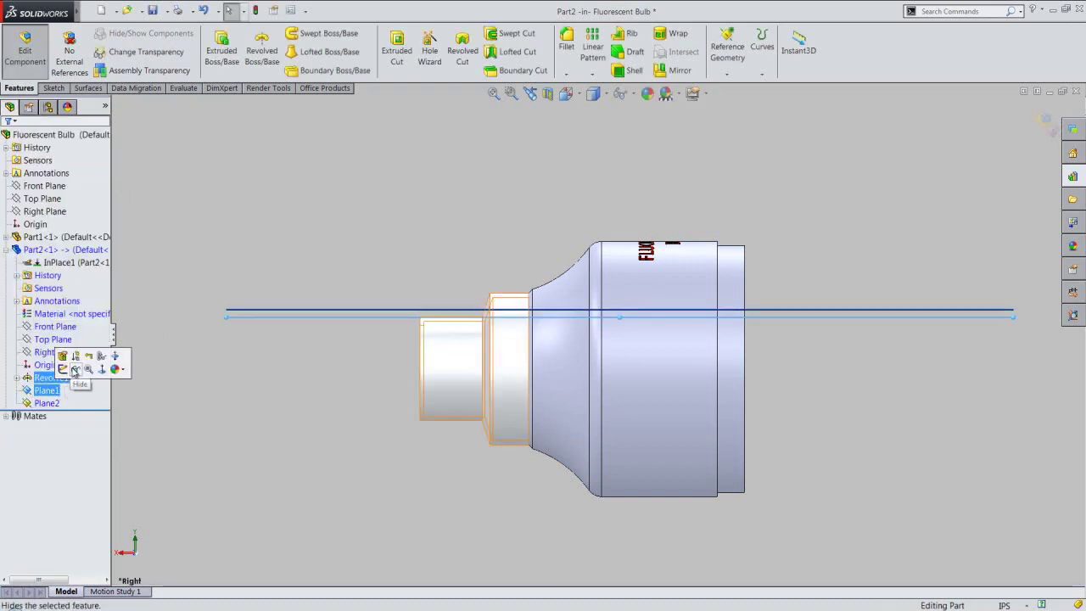
click(75, 370)
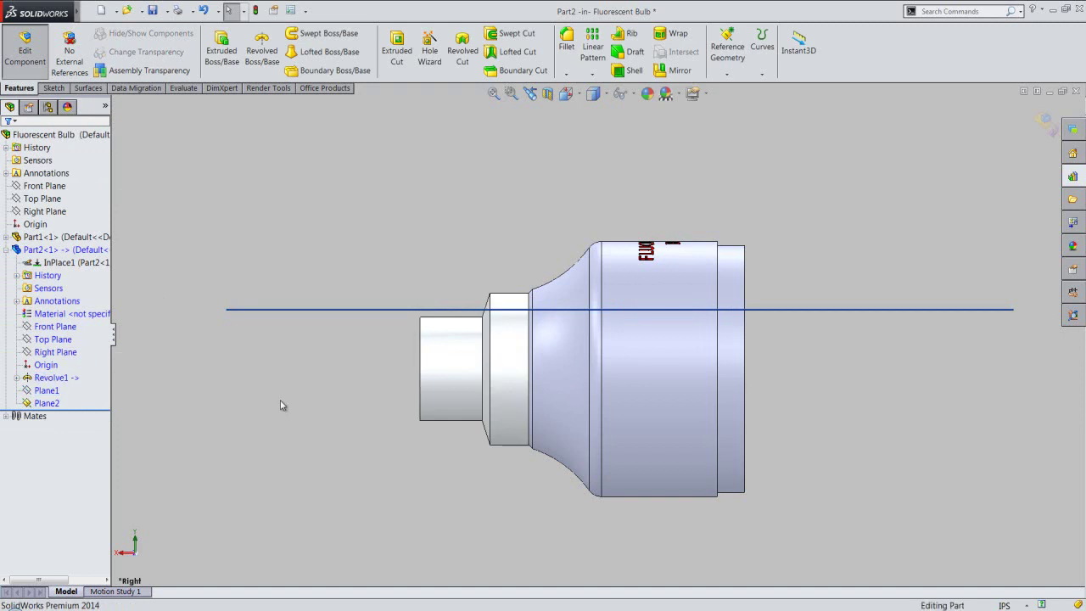
From an isometric view, start a new sketch on Plane2.
click(567, 93)
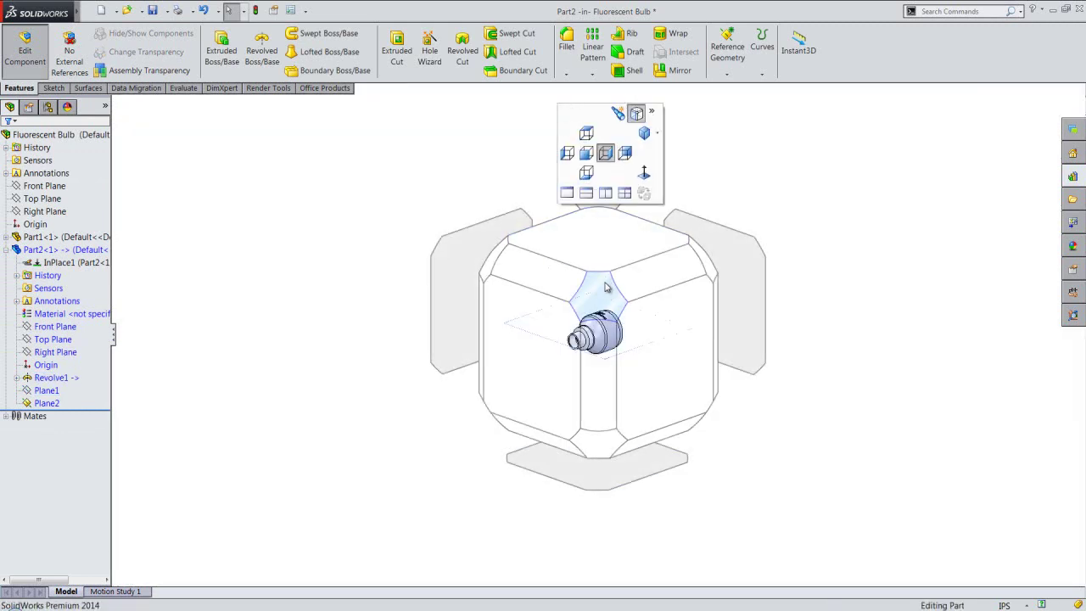
click(594, 298)
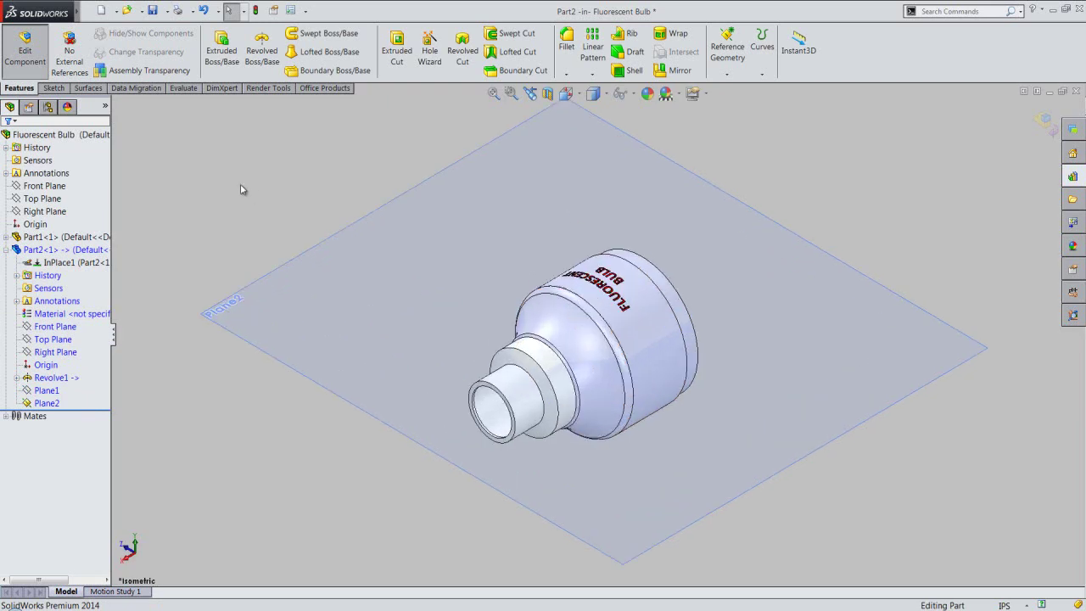
click(278, 271)
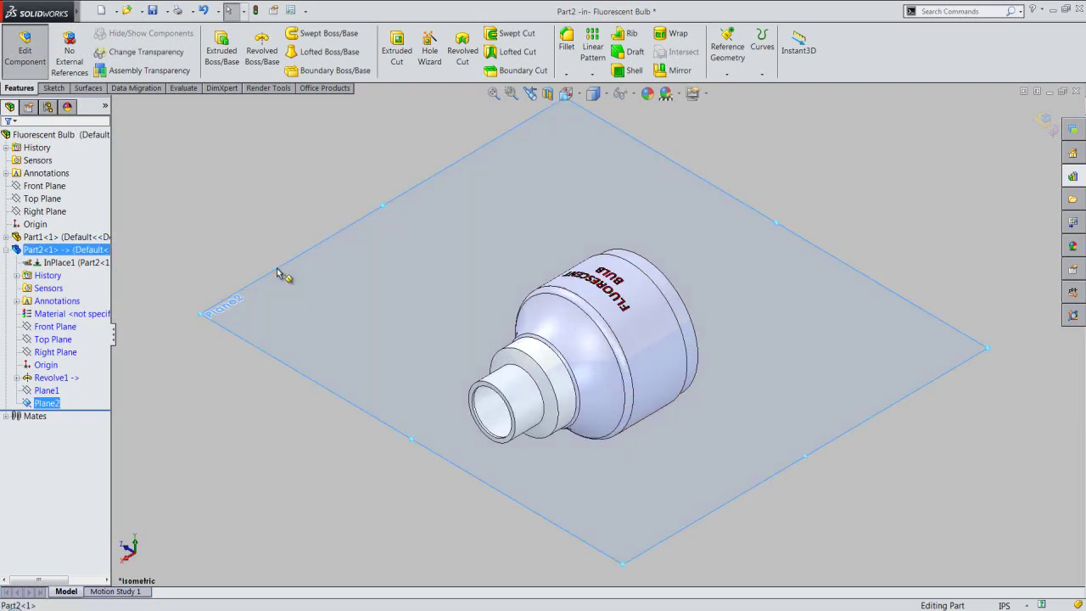
right_click(278, 256)
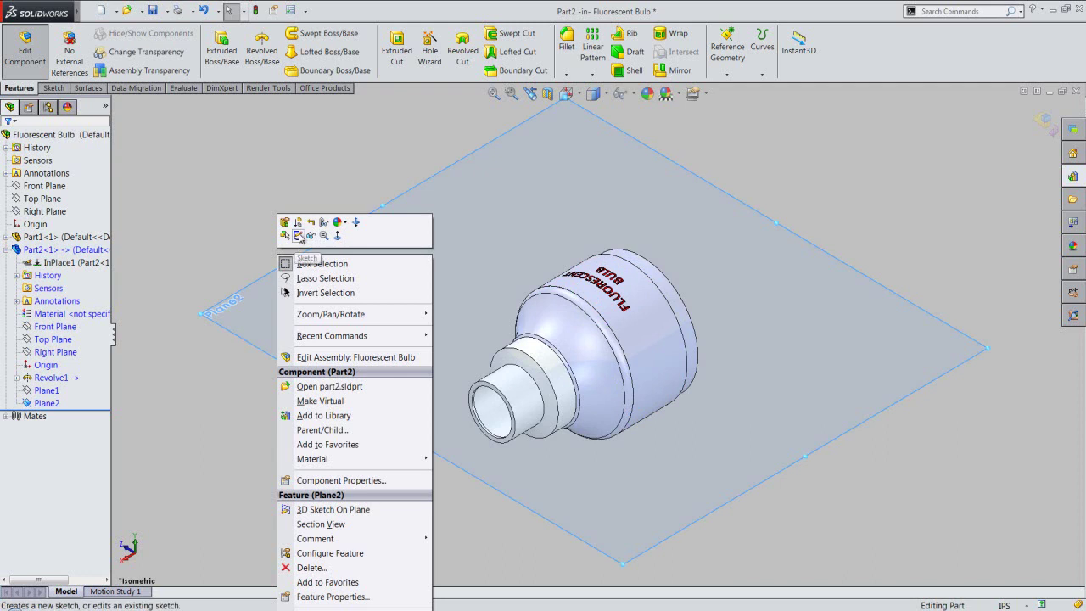
click(299, 236)
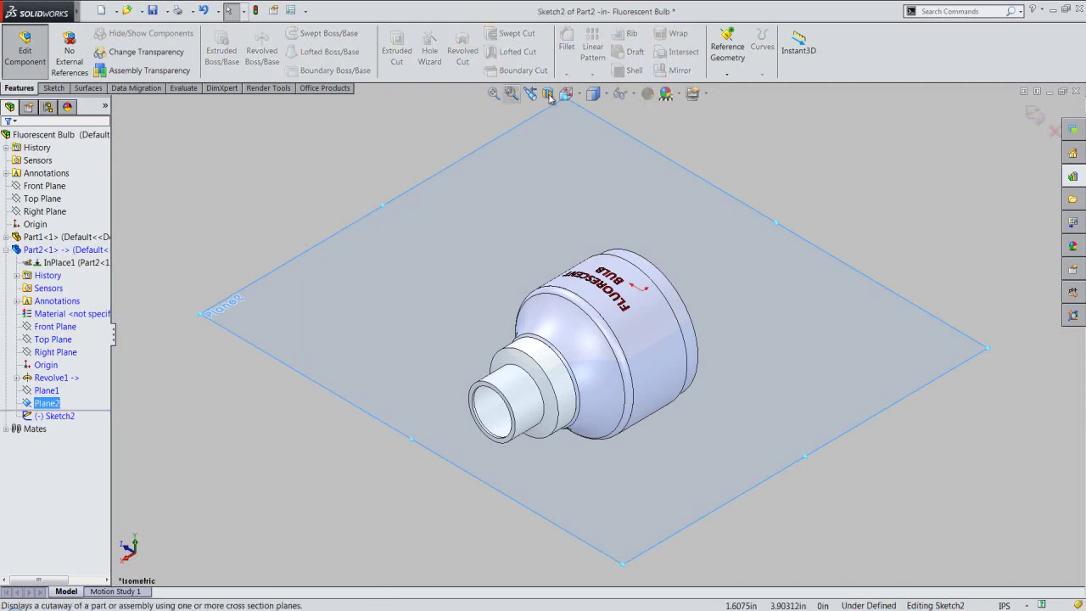
View the part from the top, zoomed in, and select Part2's Top Plane.
click(577, 94)
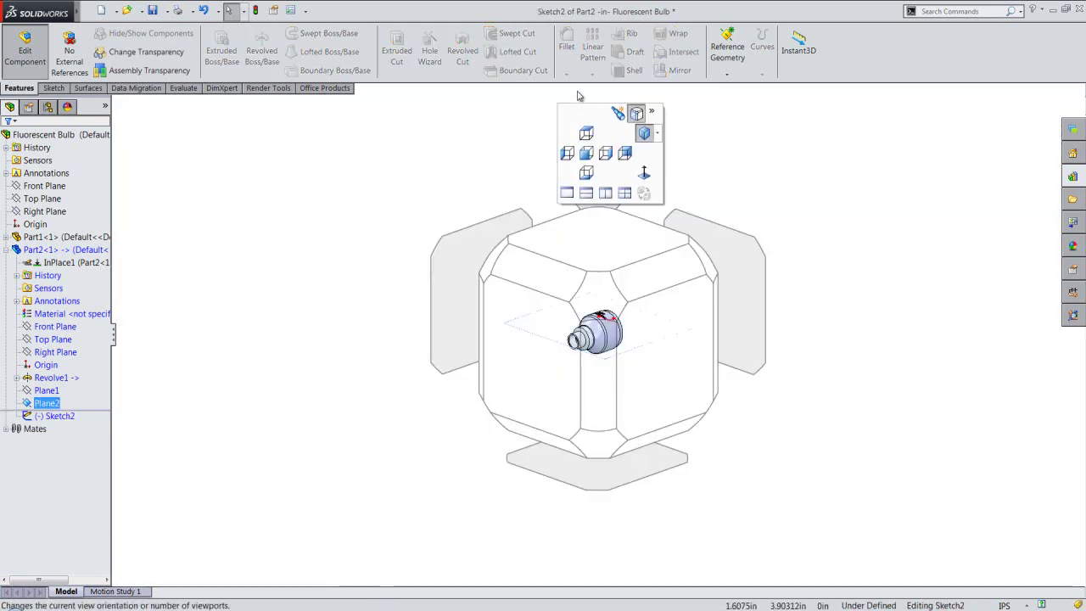
click(618, 235)
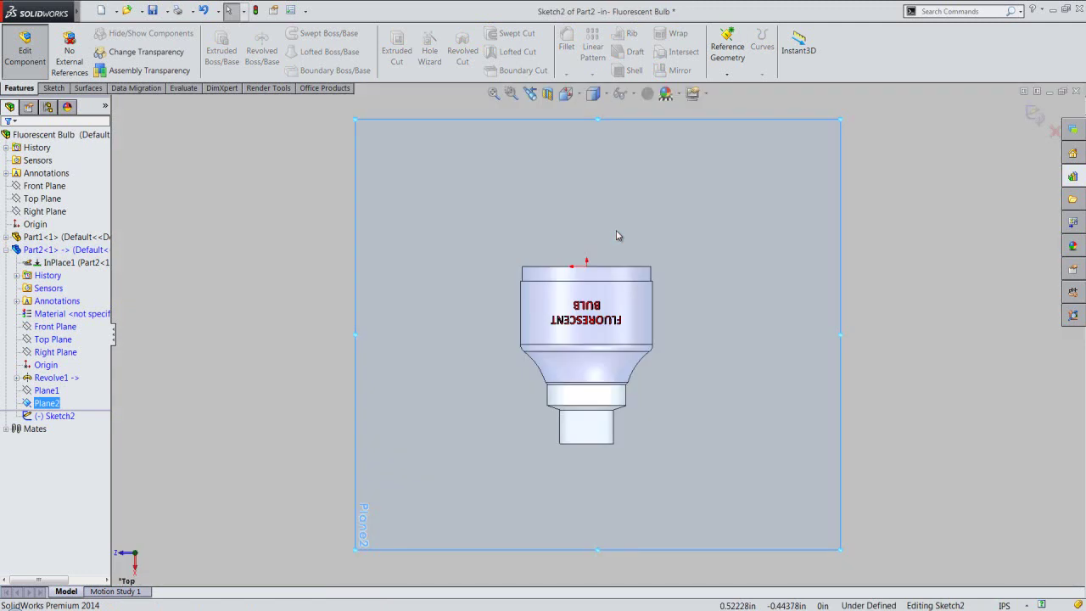
scroll(608, 351, down, 1)
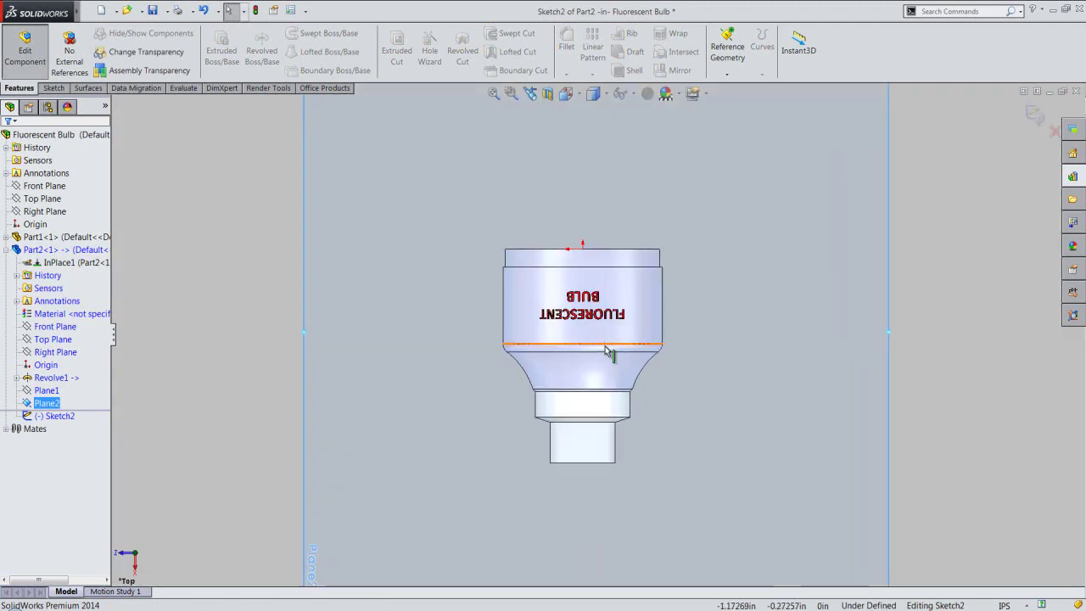
scroll(606, 351, down, 1)
click(225, 222)
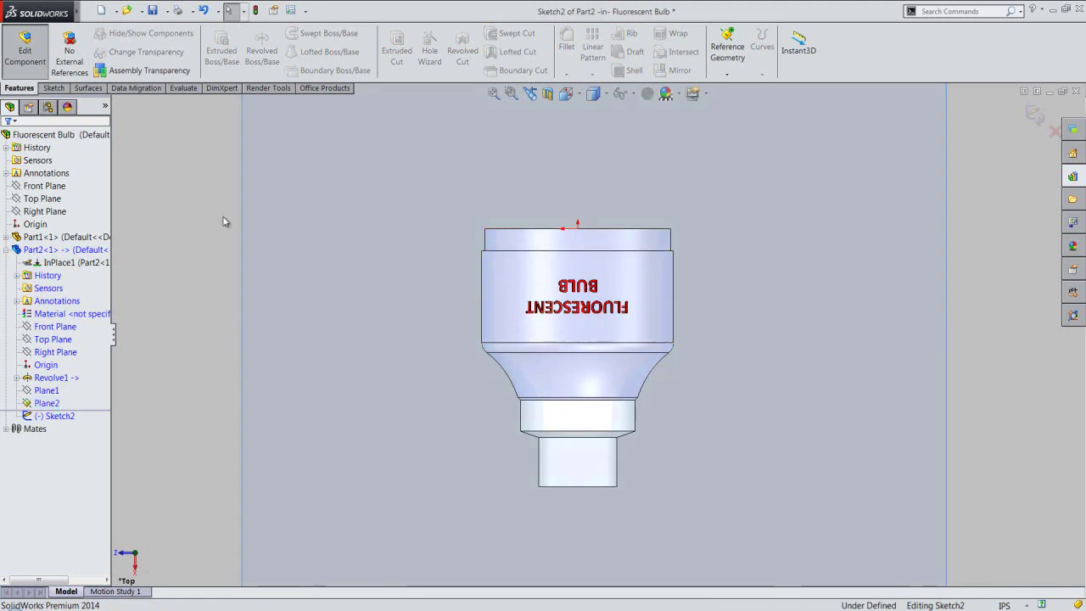
click(71, 328)
key(Escape)
click(67, 340)
click(67, 340)
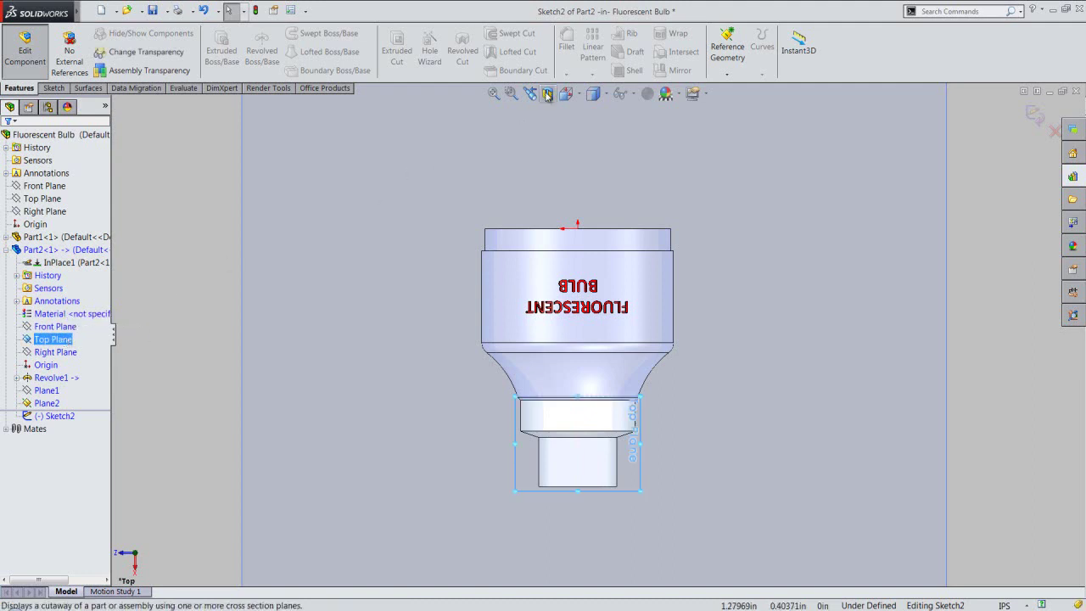
Section the bulb on Top Plane and draw an infinite vertical centreline up from the origin.
click(547, 95)
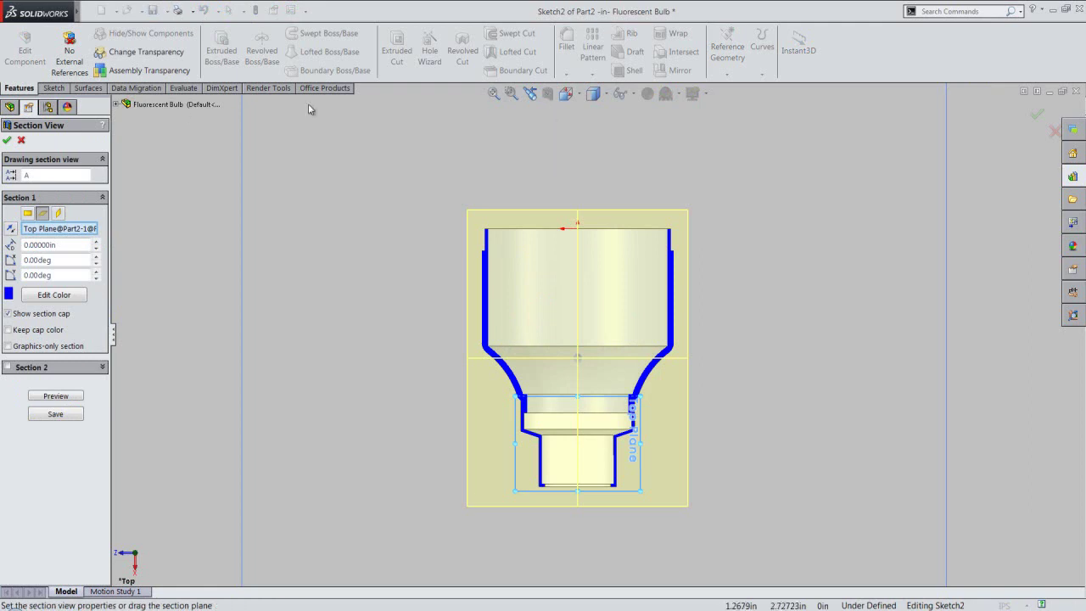
click(6, 140)
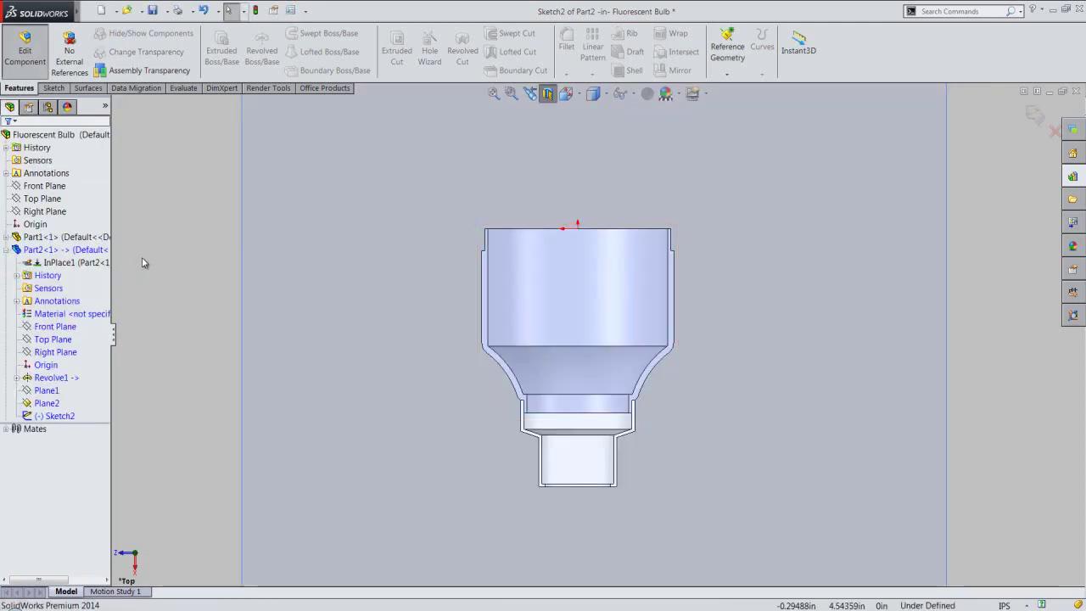
right_click(178, 211)
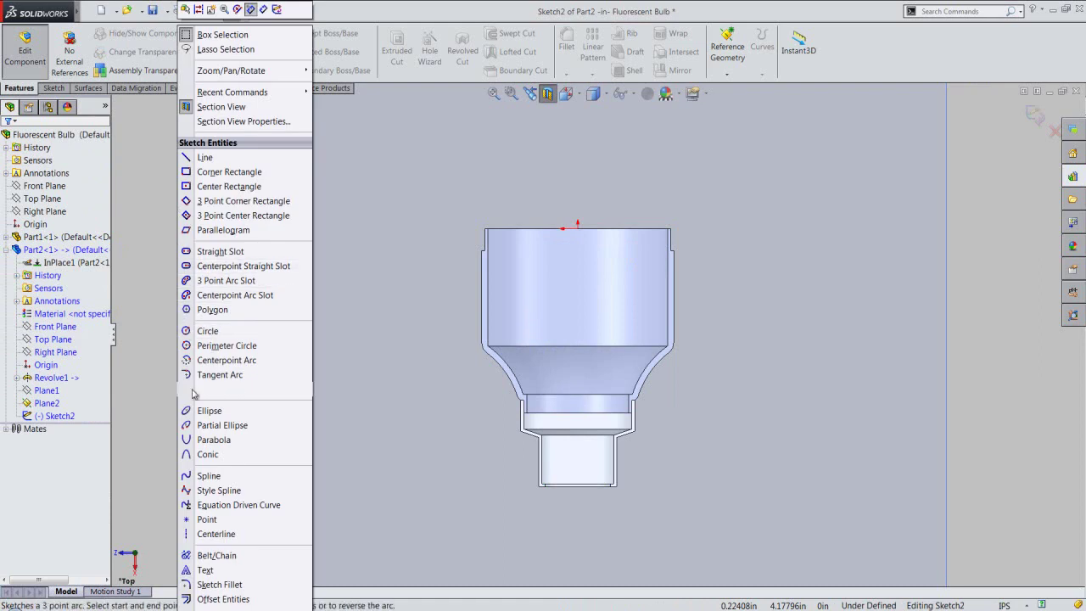
click(209, 534)
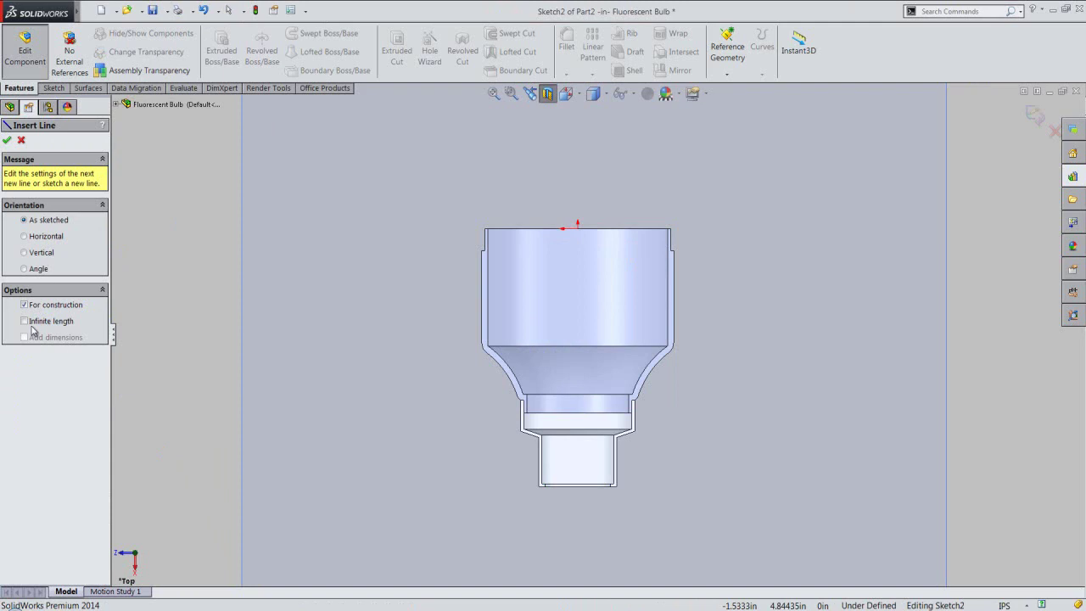
click(25, 322)
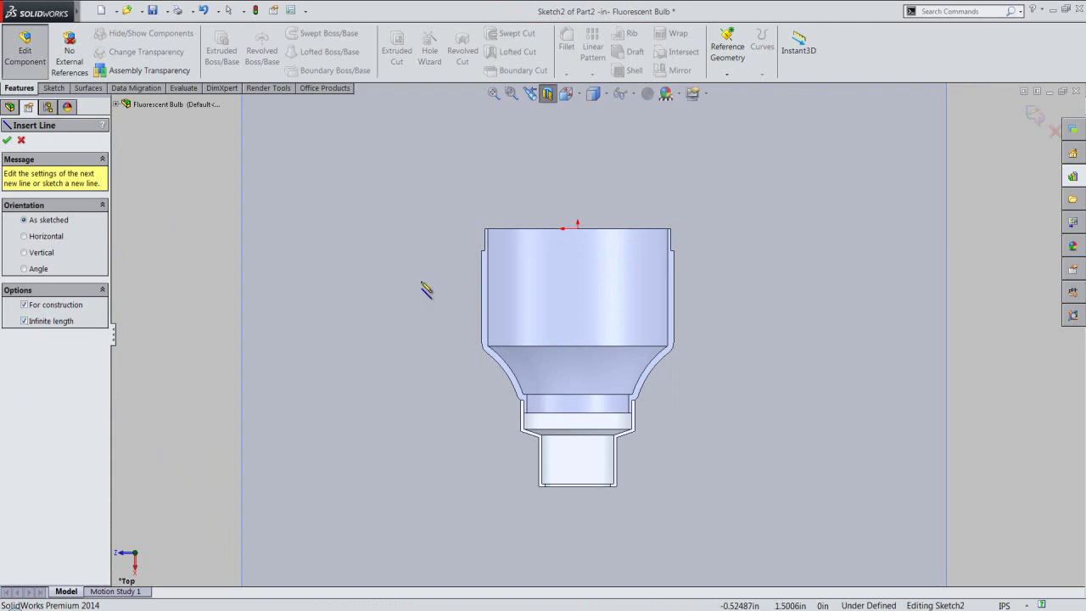
click(577, 228)
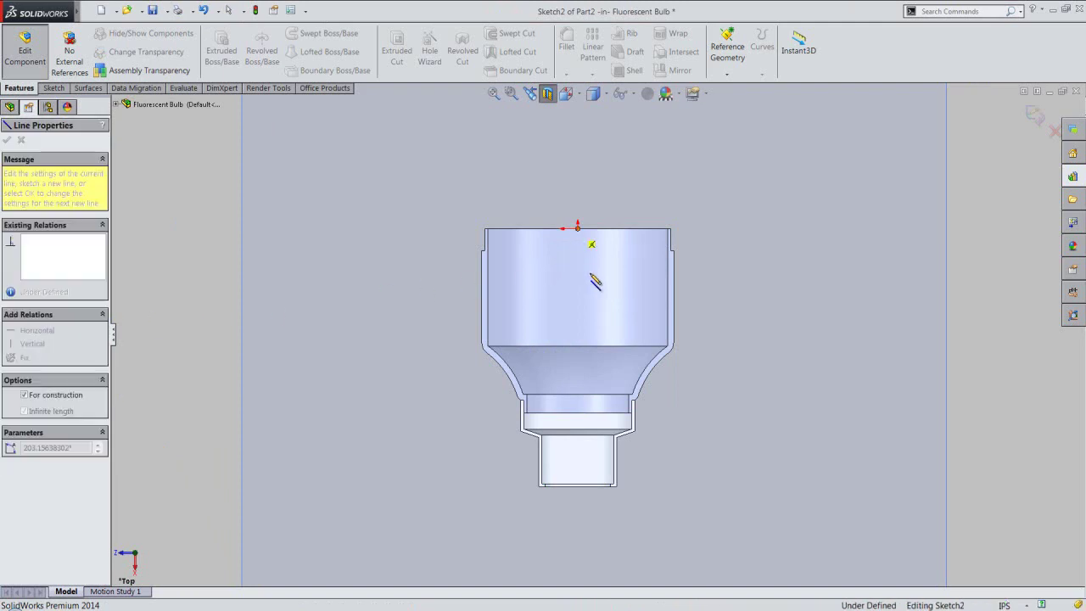
click(582, 303)
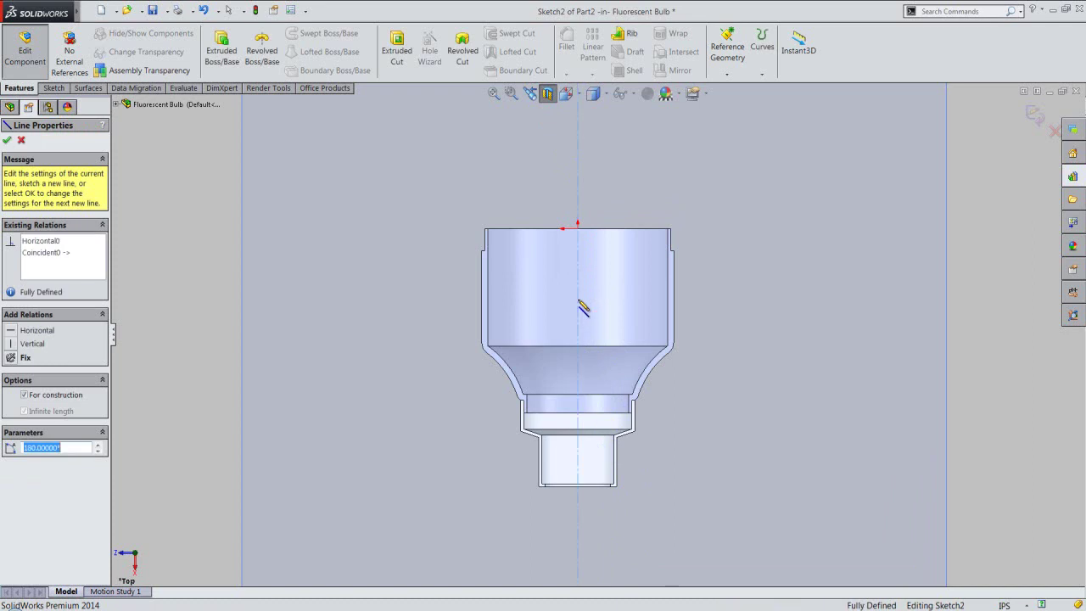
right_click(966, 192)
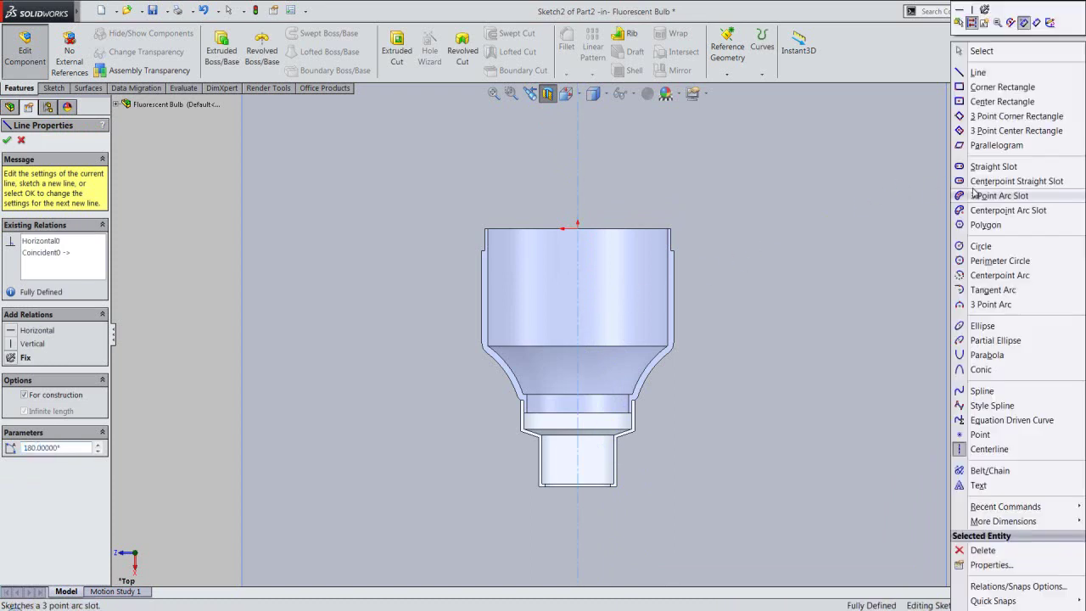
click(982, 51)
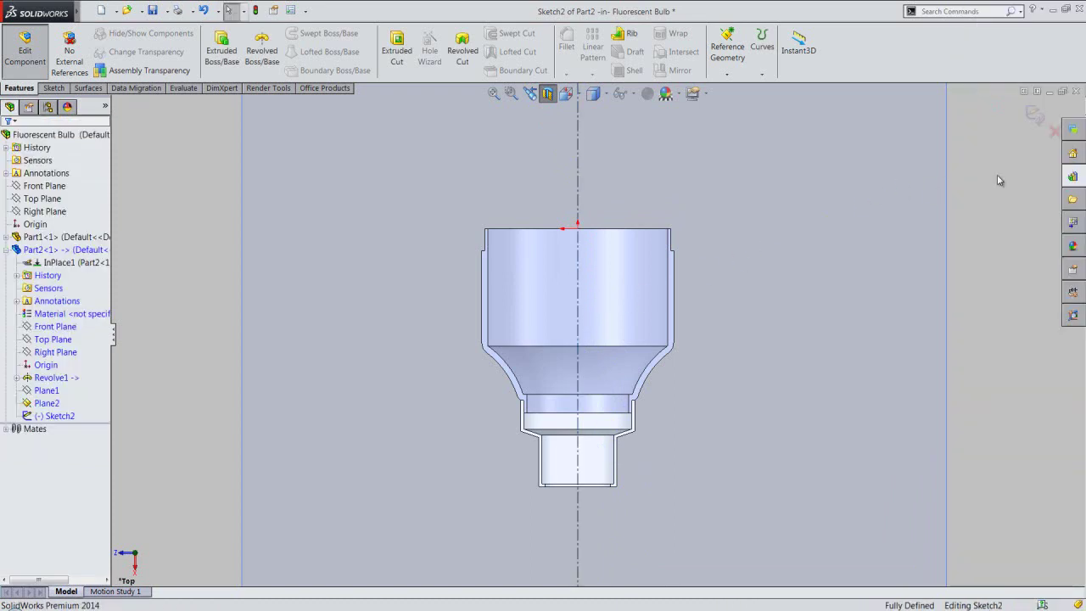
Zoom in on the neck, centre a circle on the centreline near its bottom, and start entering the diameter.
right_click(998, 180)
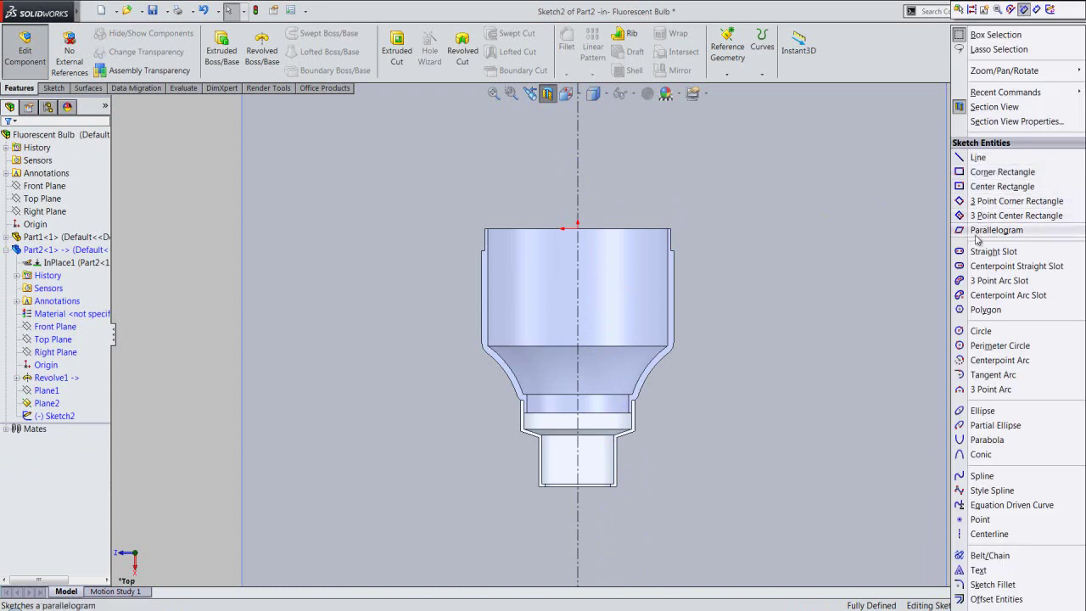
click(981, 331)
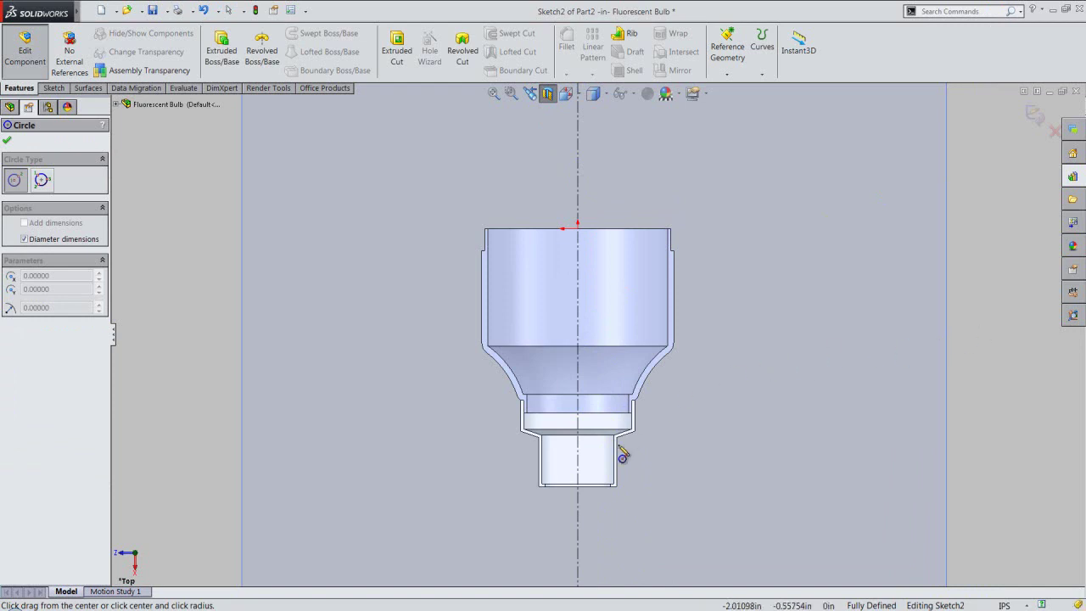
scroll(592, 492, down, 1)
scroll(591, 493, down, 2)
scroll(587, 490, down, 2)
scroll(577, 458, down, 1)
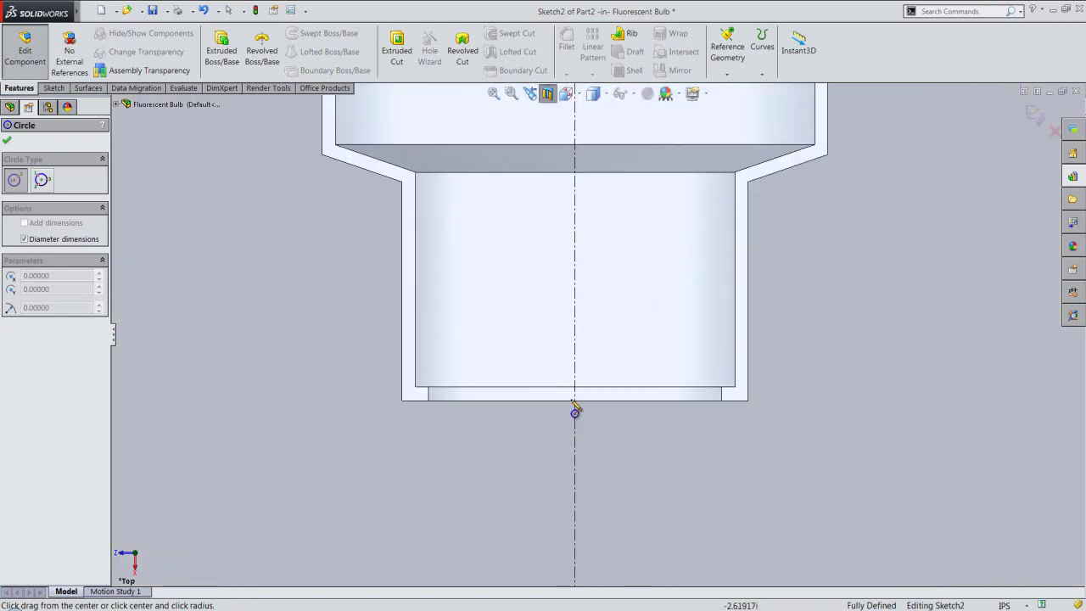
click(575, 346)
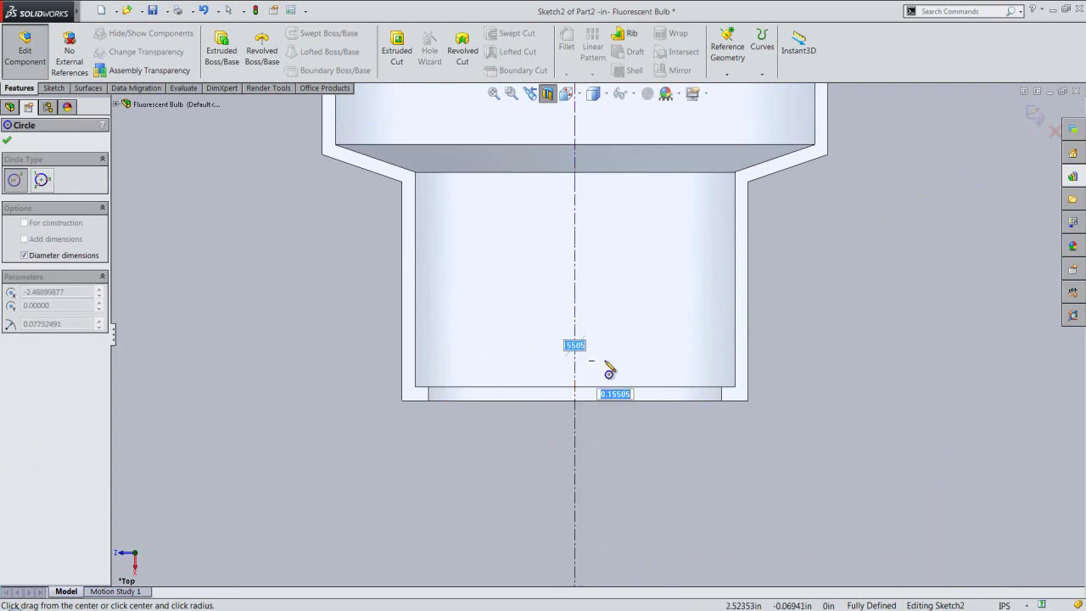
text(.)
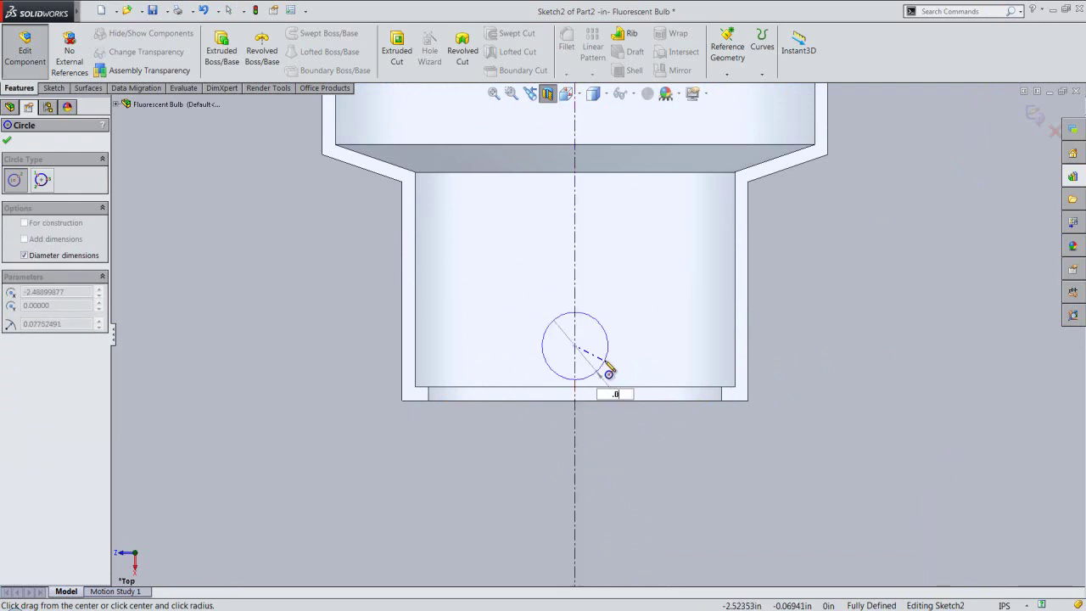
Give the pin circle a 0.0625 diameter.
key(Return)
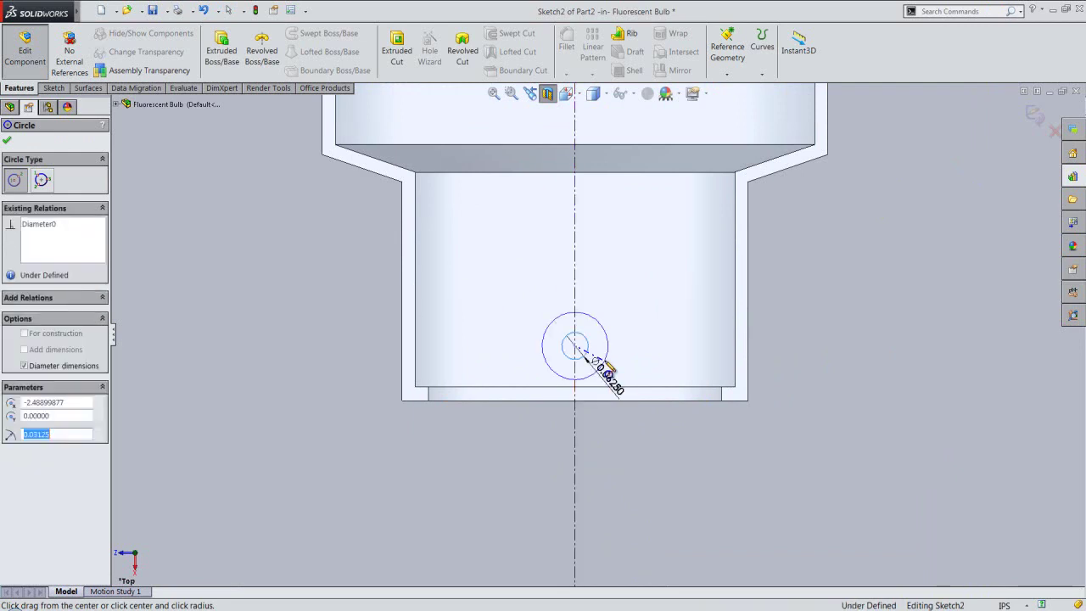
right_click(824, 280)
click(864, 55)
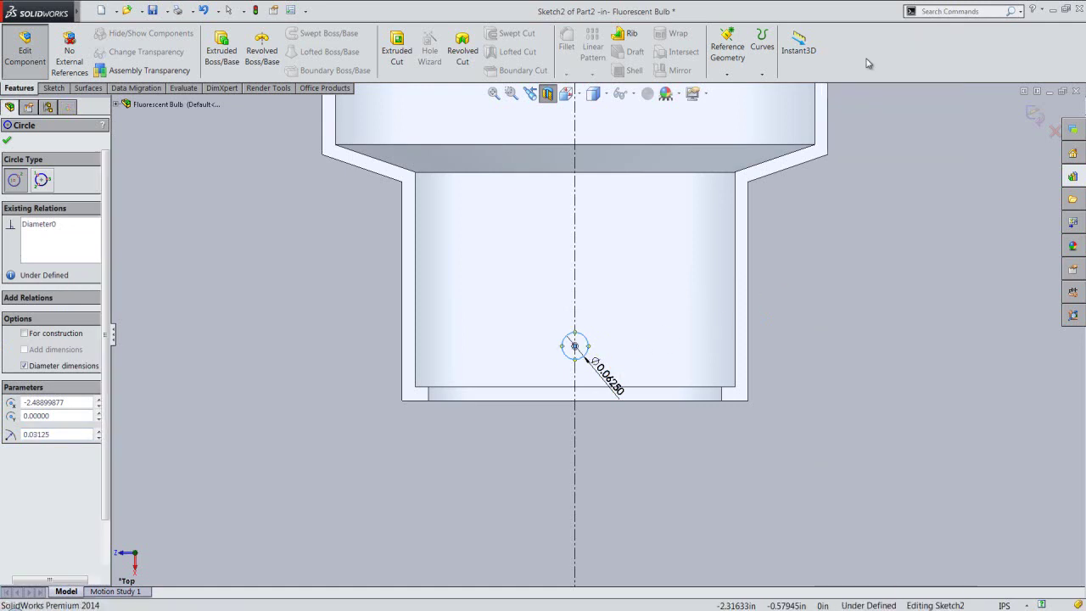
Dimension the circle centre 0.0938 above the neck's bottom edge.
right_click(872, 252)
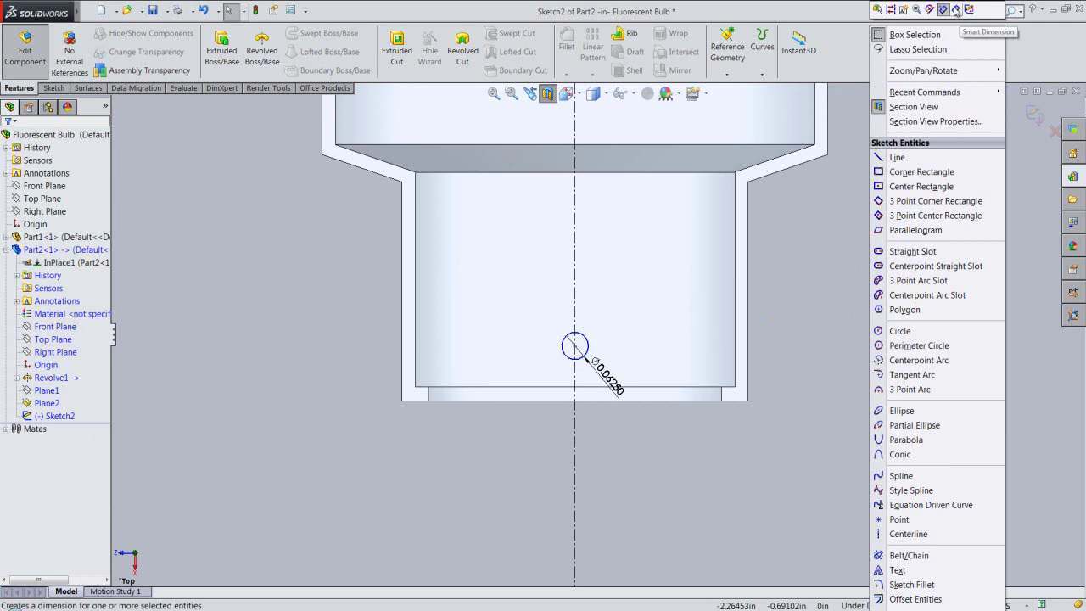
click(962, 11)
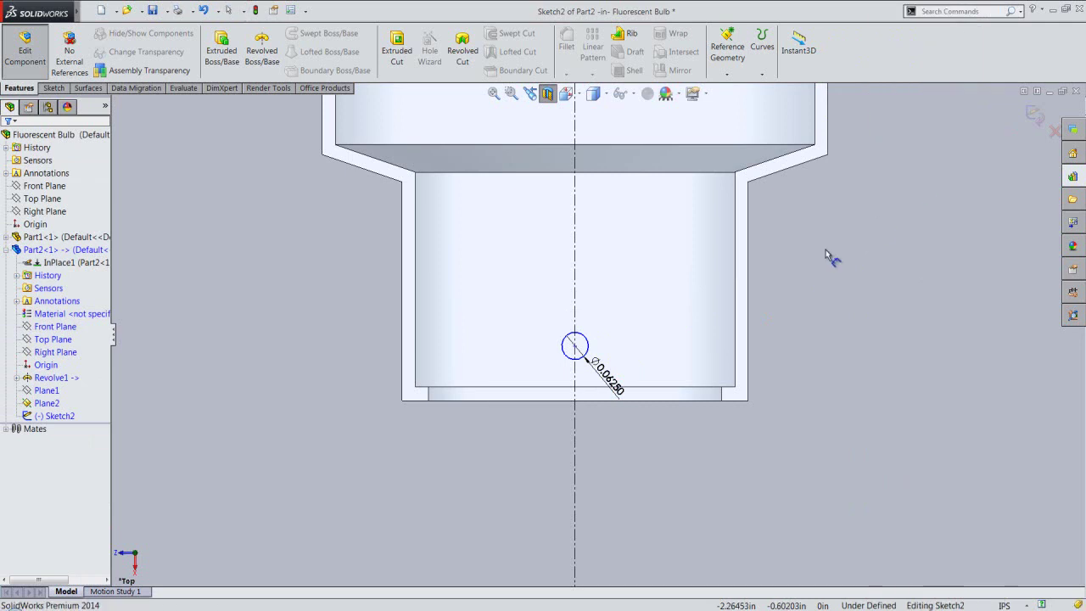
click(572, 365)
scroll(567, 373, down, 3)
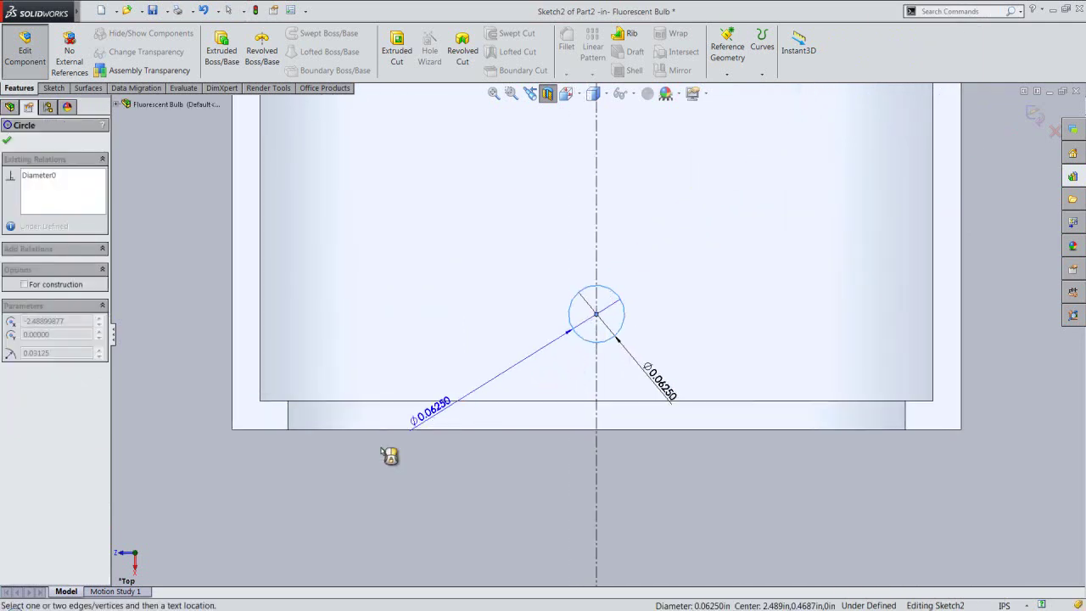
click(258, 429)
click(447, 361)
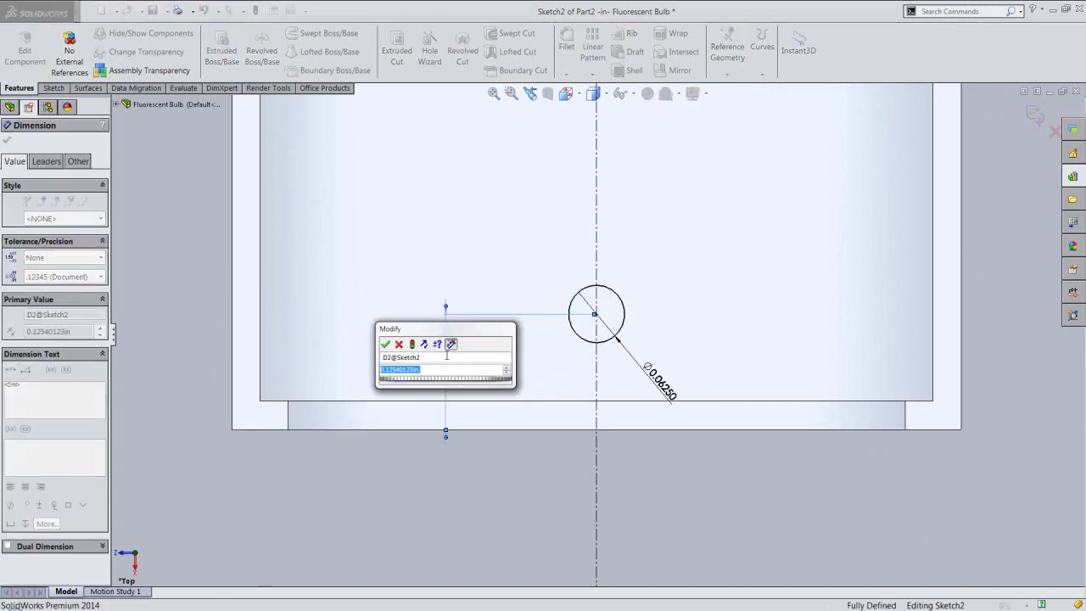
text(1)
text(0938)
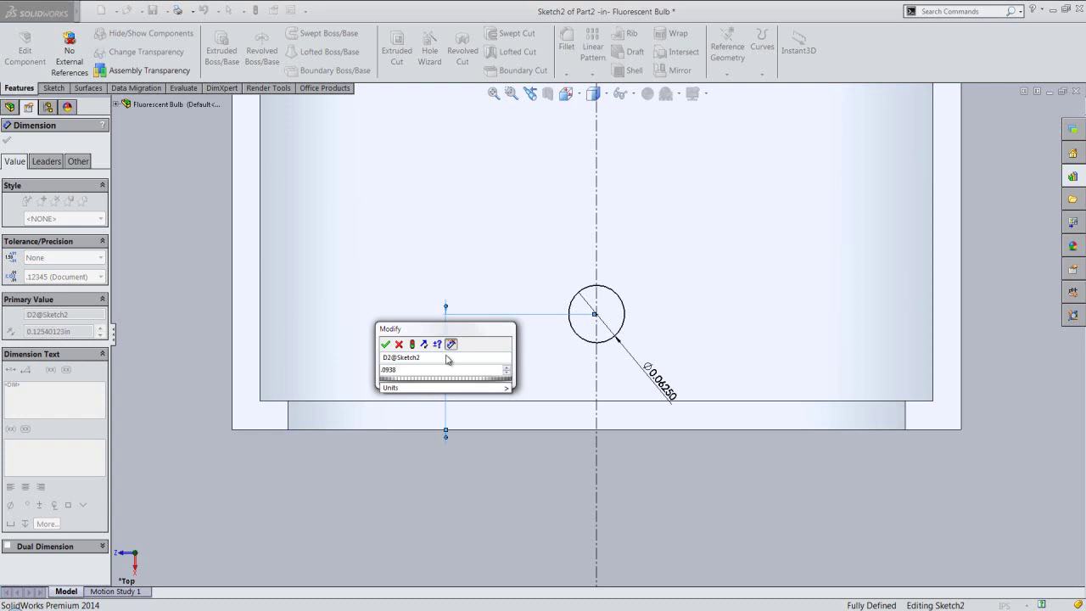
click(385, 343)
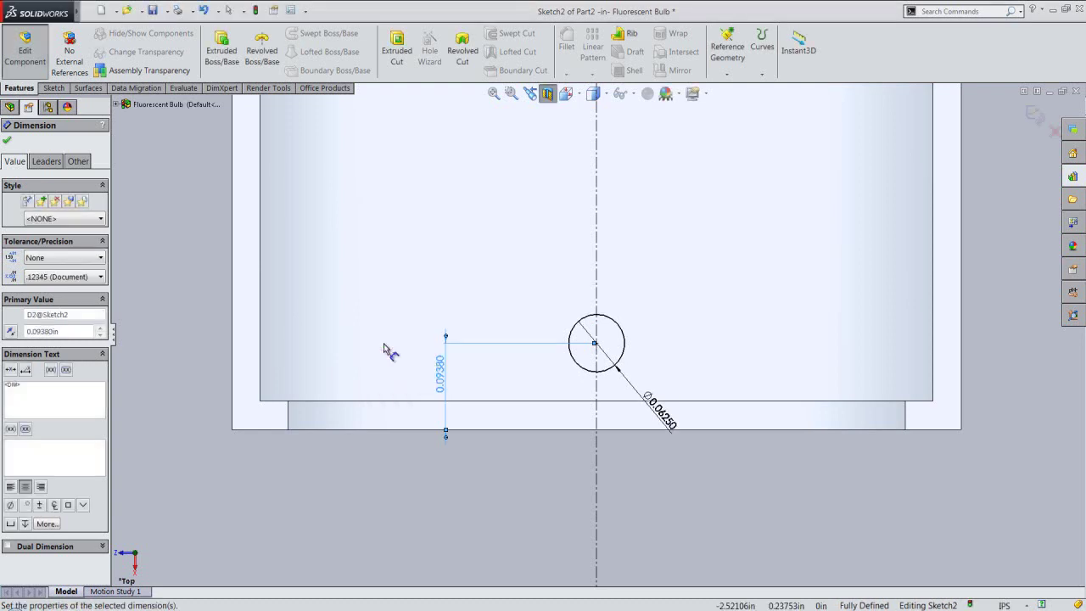
right_click(1029, 283)
click(951, 102)
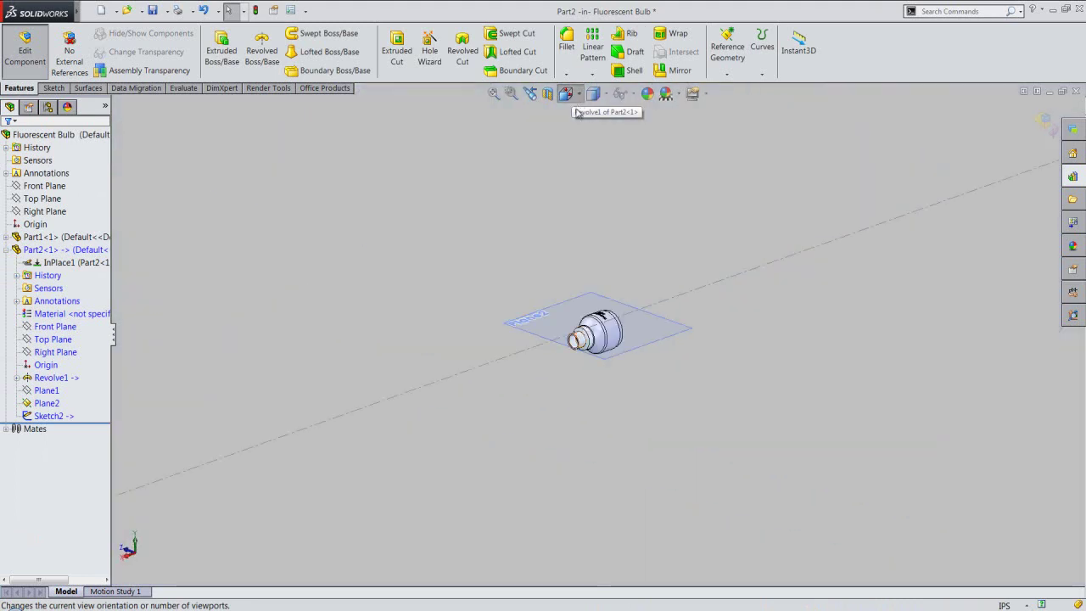
Switch to an isometric view of the whole bulb base and hide Plane2.
click(573, 95)
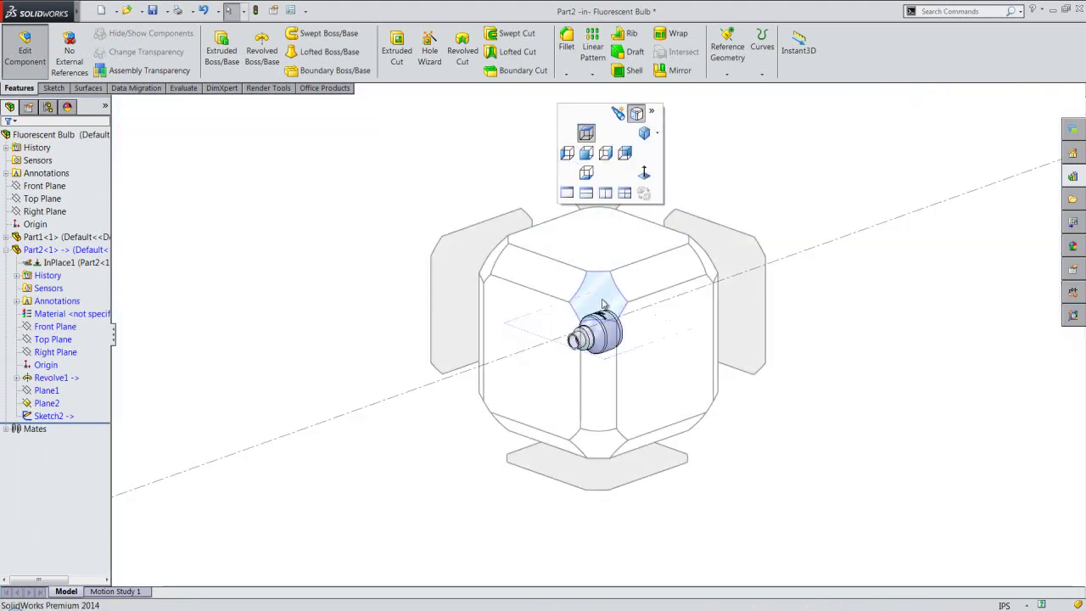
click(603, 304)
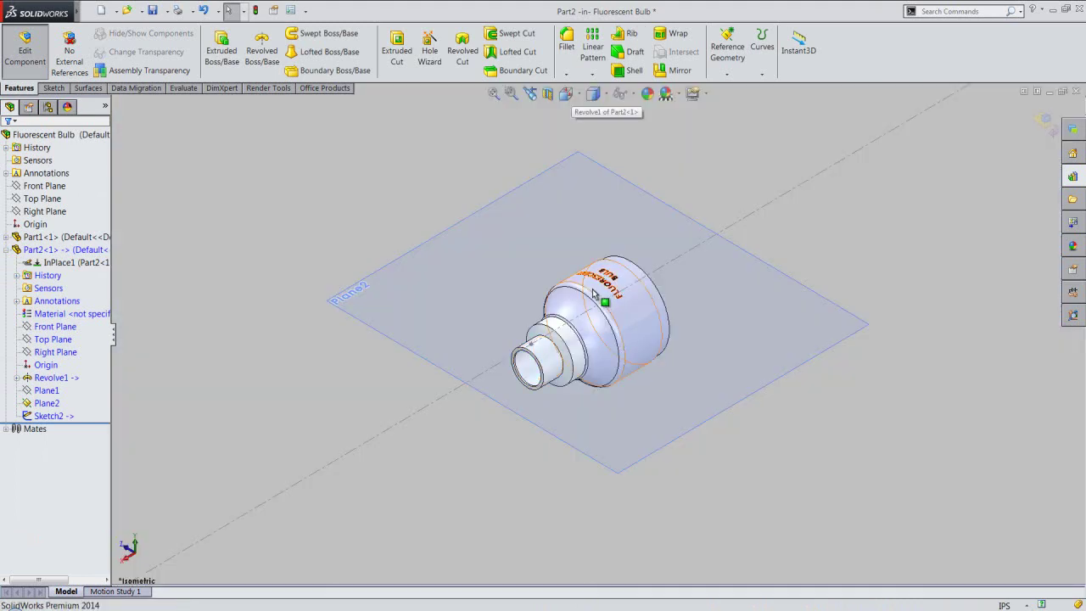
click(426, 226)
right_click(428, 228)
click(454, 213)
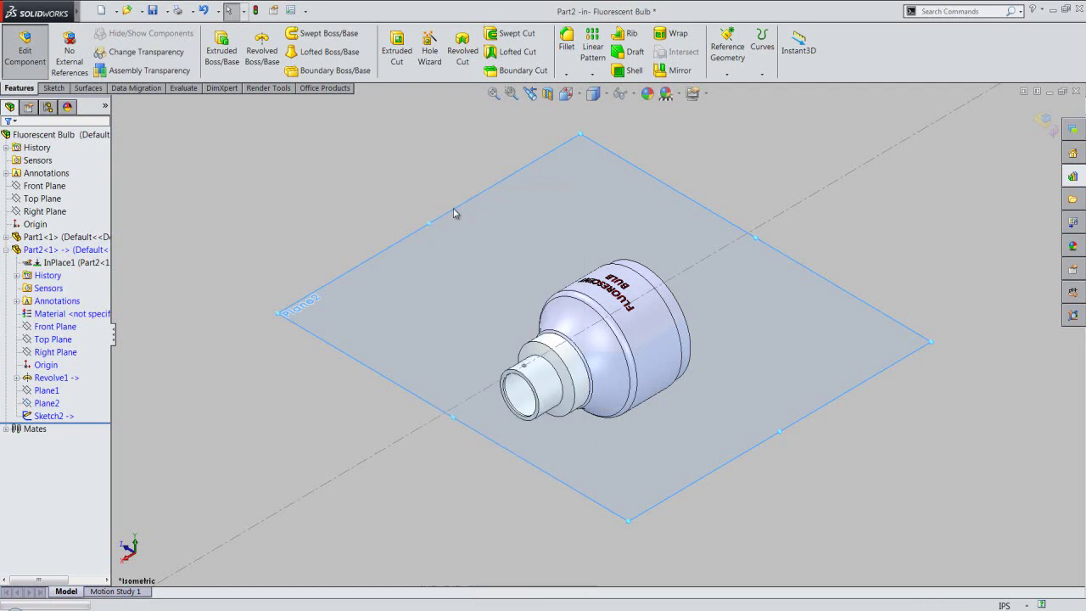
scroll(545, 369, down, 3)
scroll(545, 369, down, 5)
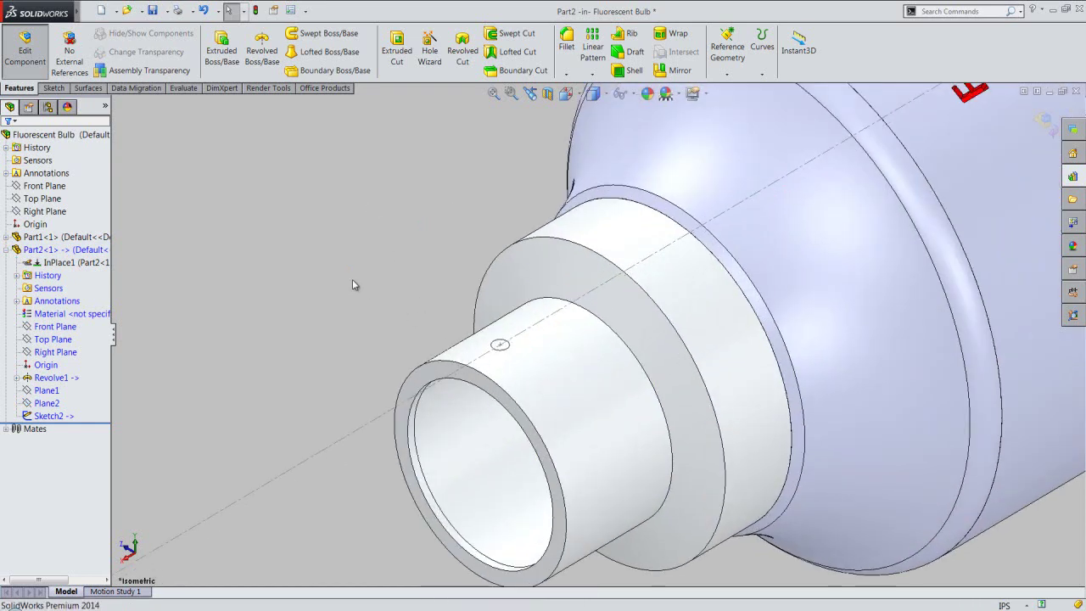
Extrude Sketch2's circle as a boss, Up To Surface ending at the tube's inner face.
click(220, 56)
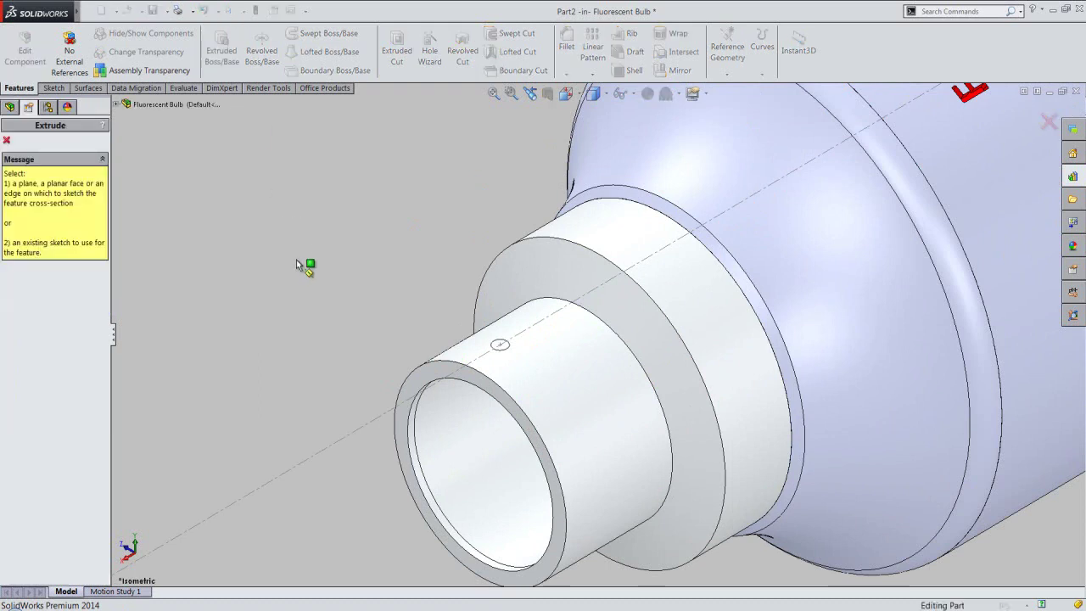
click(501, 353)
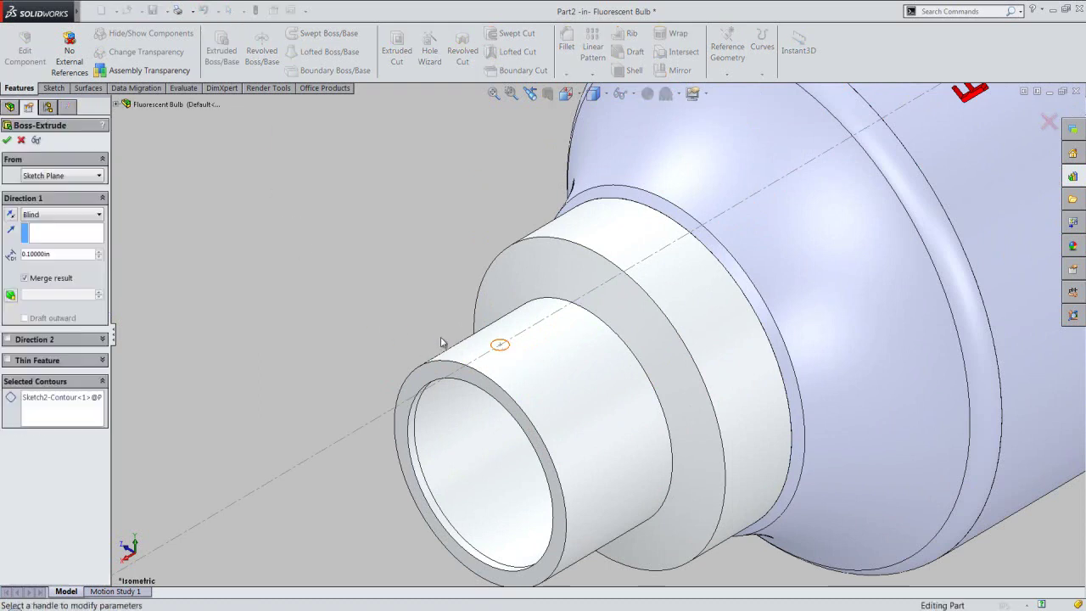
click(101, 215)
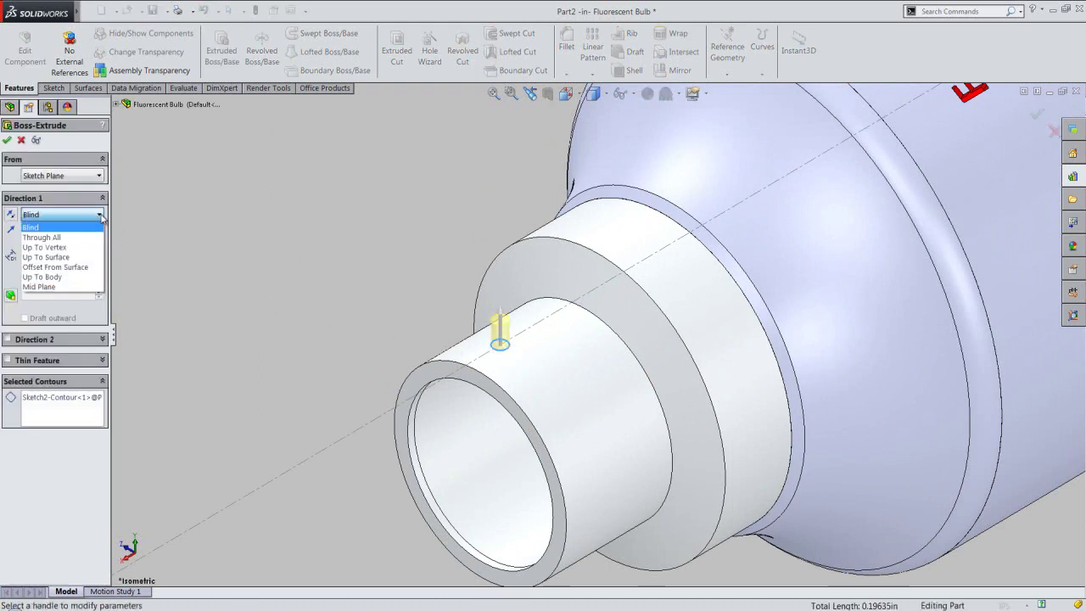
click(51, 253)
mouse_move(512, 502)
middle_down()
mouse_move(519, 297)
mouse_move(510, 220)
middle_up()
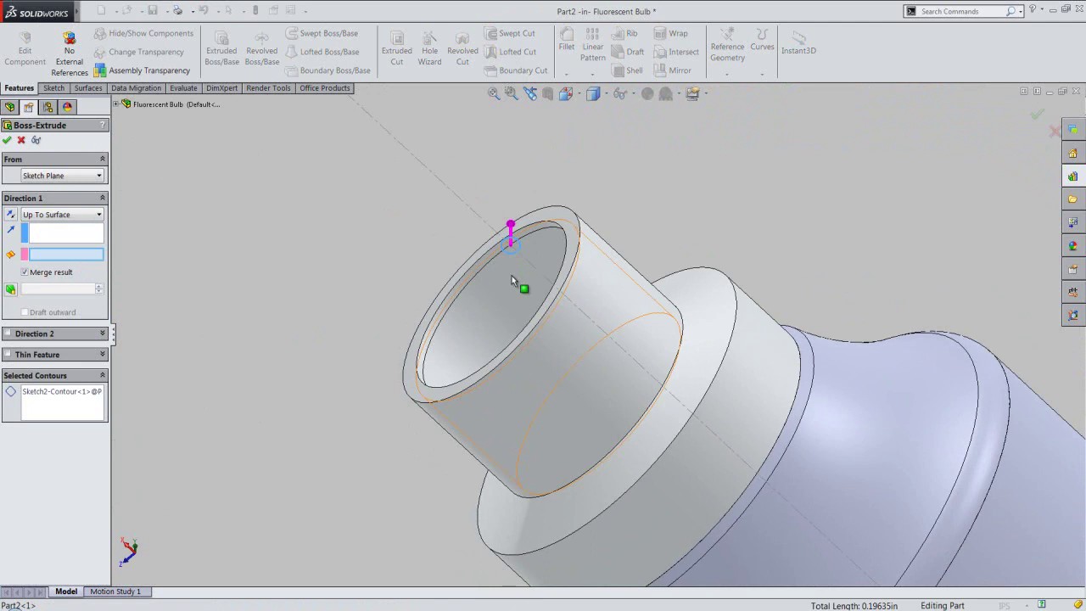
click(511, 276)
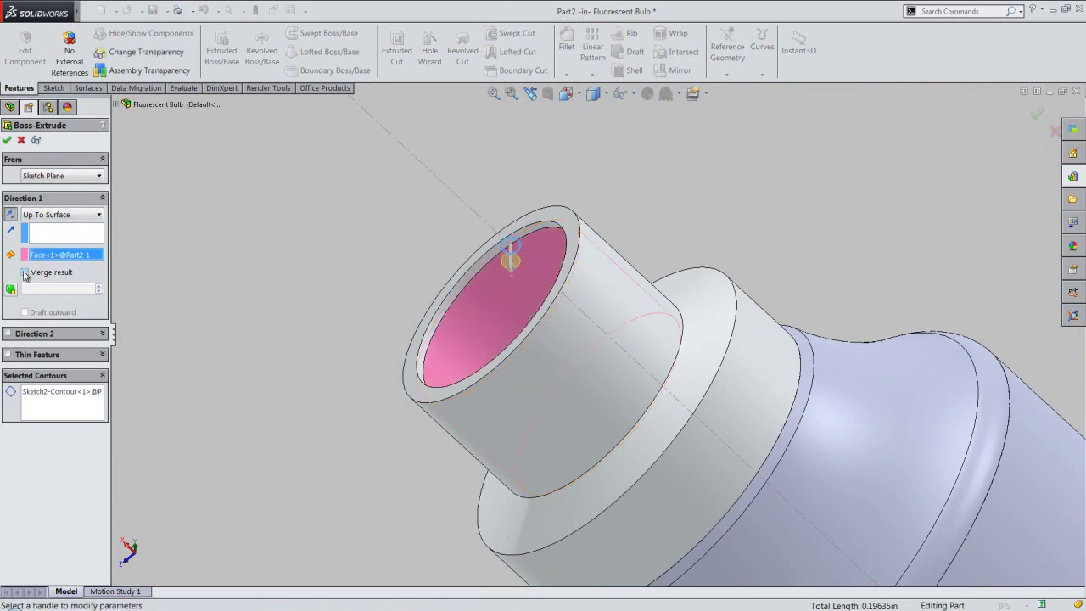
click(7, 140)
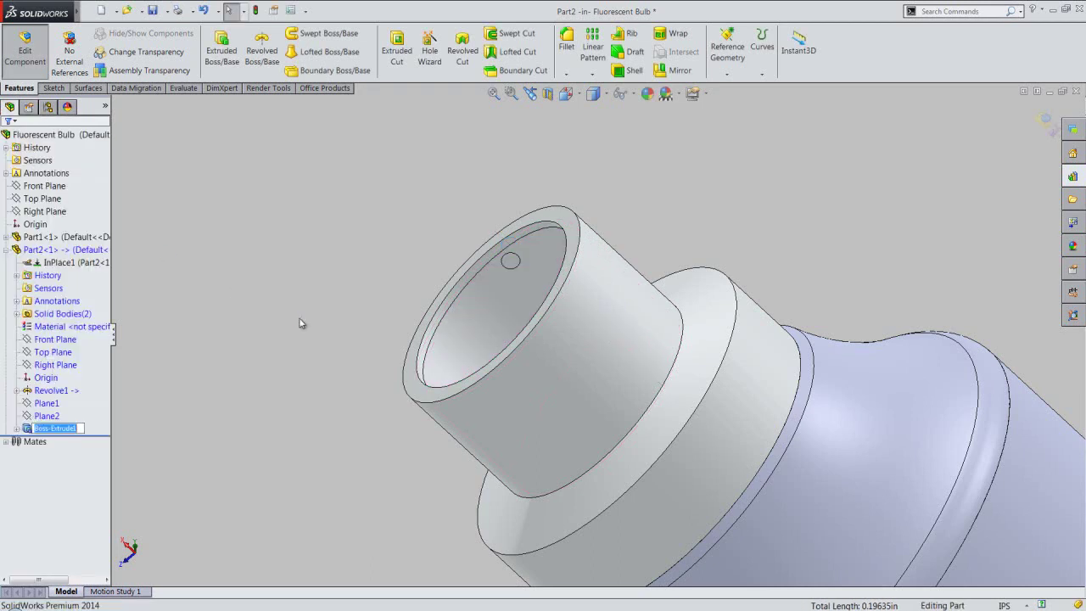
scroll(524, 260, down, 2)
scroll(523, 261, down, 1)
mouse_move(516, 262)
middle_down()
mouse_move(528, 322)
mouse_move(514, 388)
mouse_move(473, 444)
mouse_move(481, 502)
middle_up()
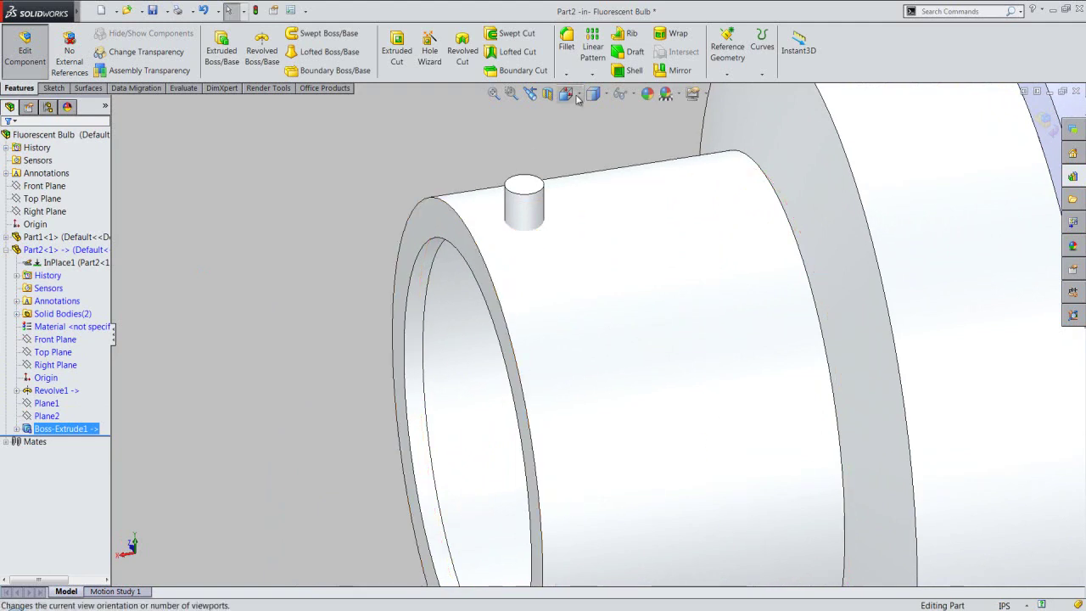
Zoom to fit in isometric view, clear the selection, and select Part2's Top Plane.
click(566, 93)
key(f)
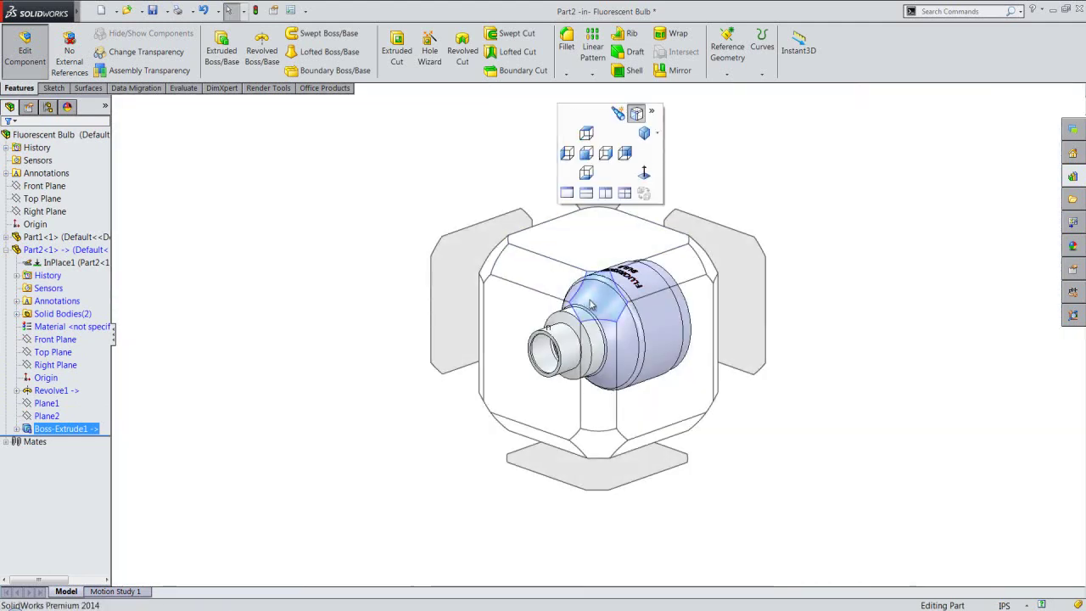
click(591, 306)
key(Escape)
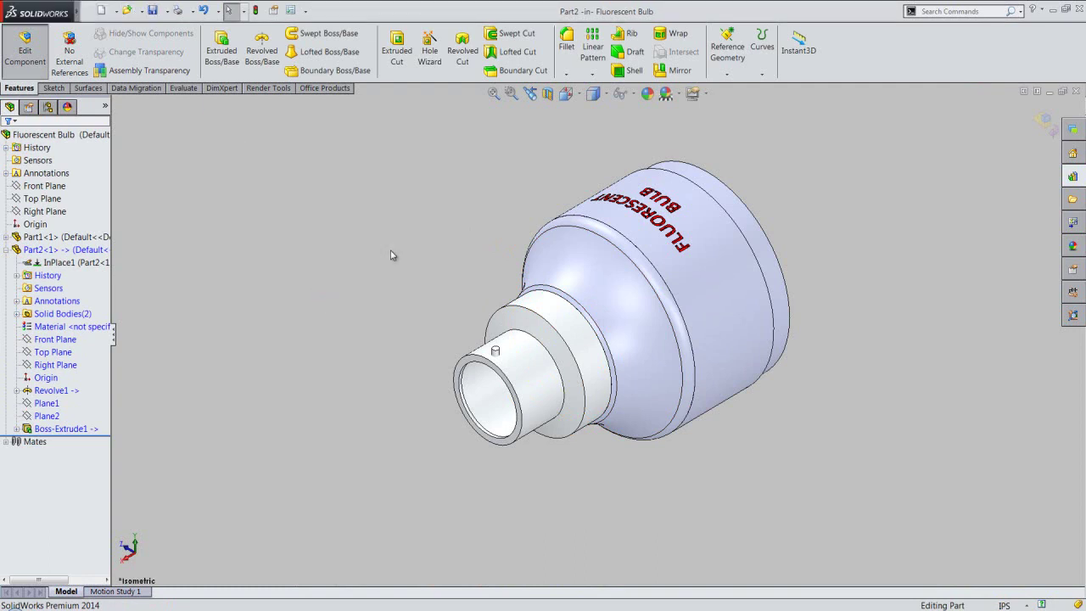
click(72, 367)
click(65, 355)
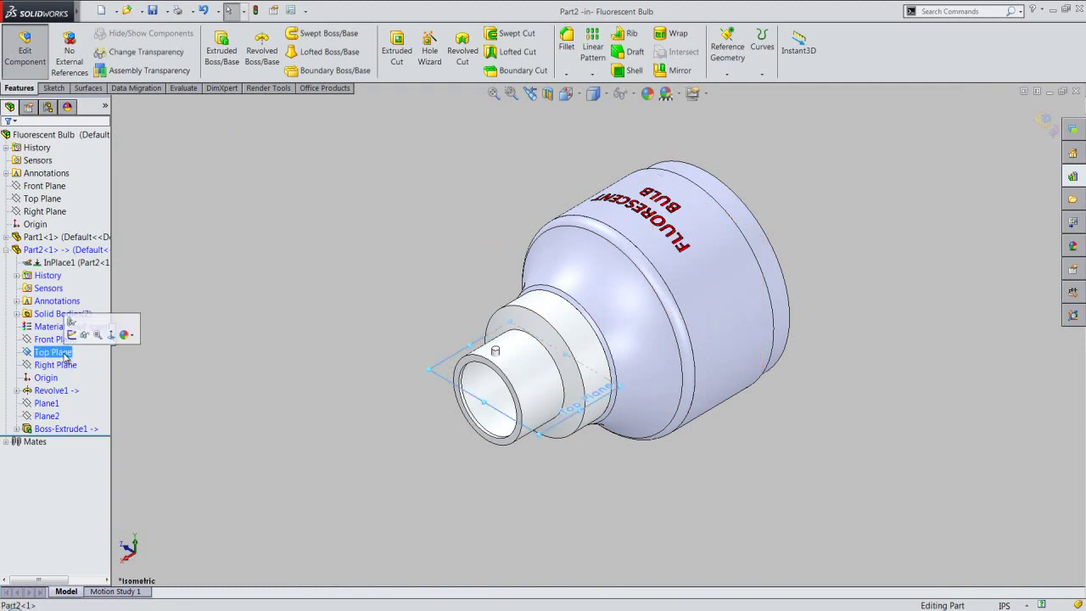
Mirror the Boss-Extrude1 solid body about Part2's Top Plane using Bodies to Mirror.
click(677, 71)
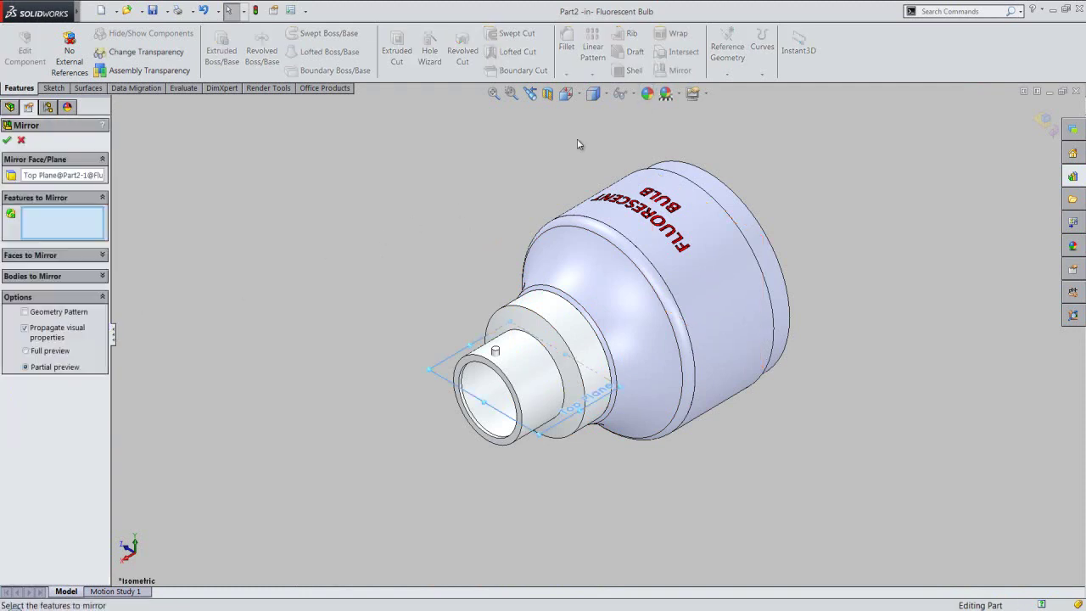
click(103, 198)
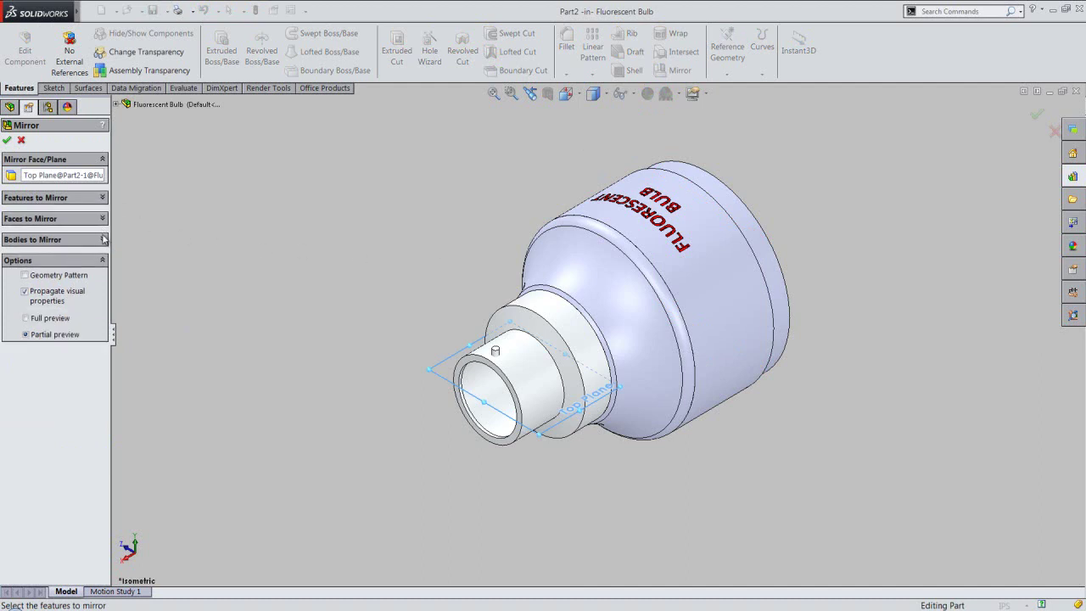
click(102, 240)
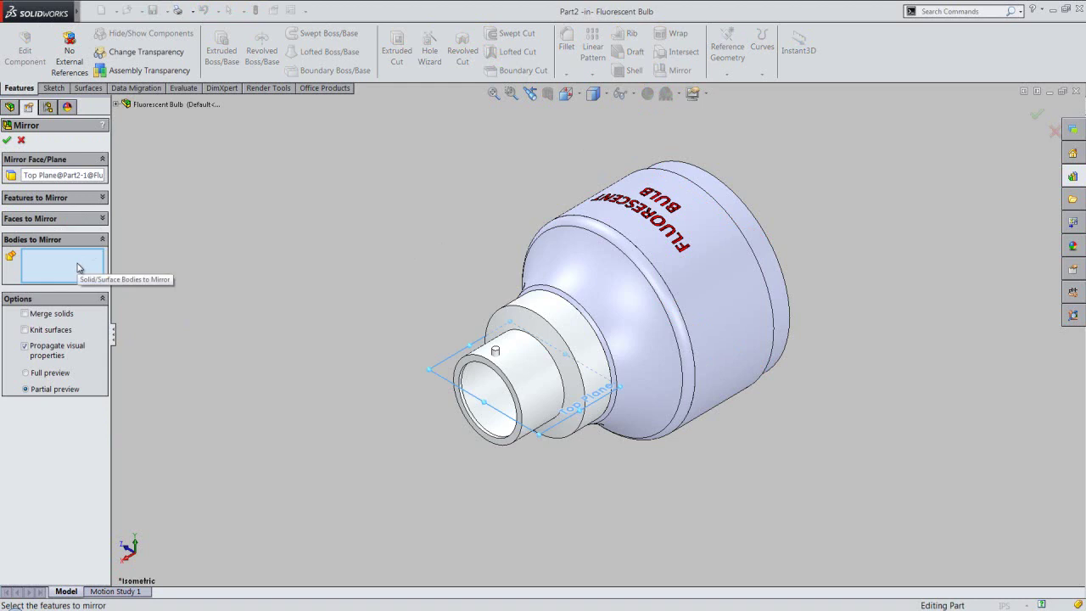
click(117, 105)
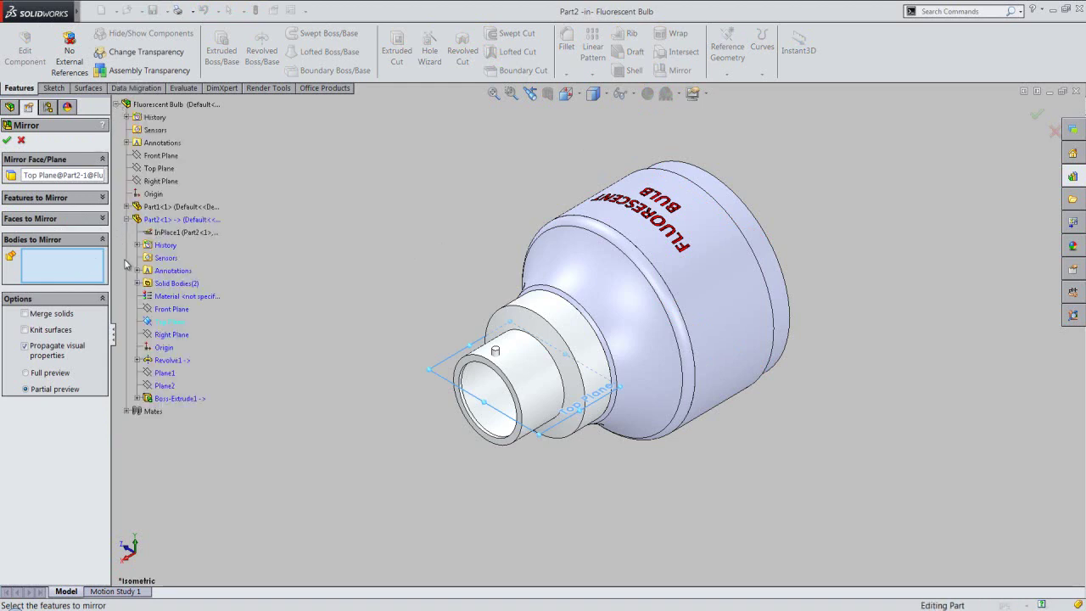
click(137, 284)
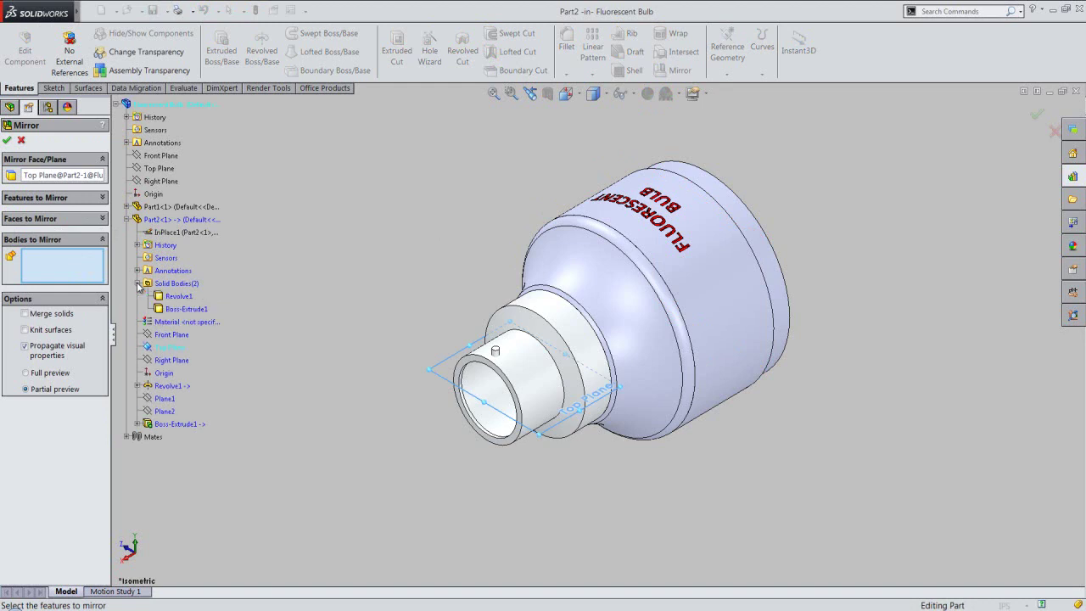
click(179, 309)
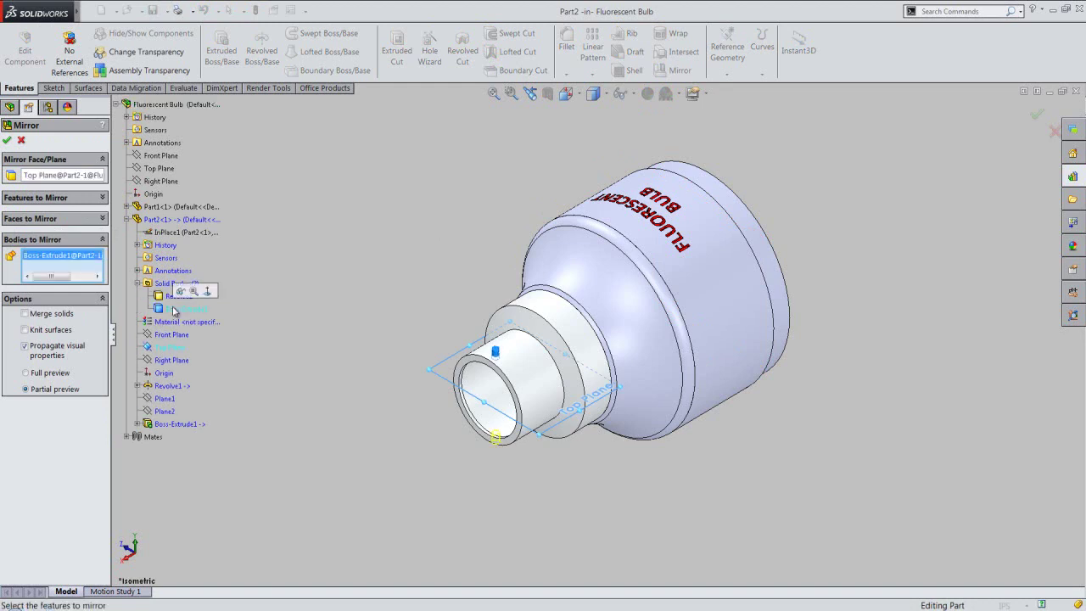
scroll(478, 405, down, 3)
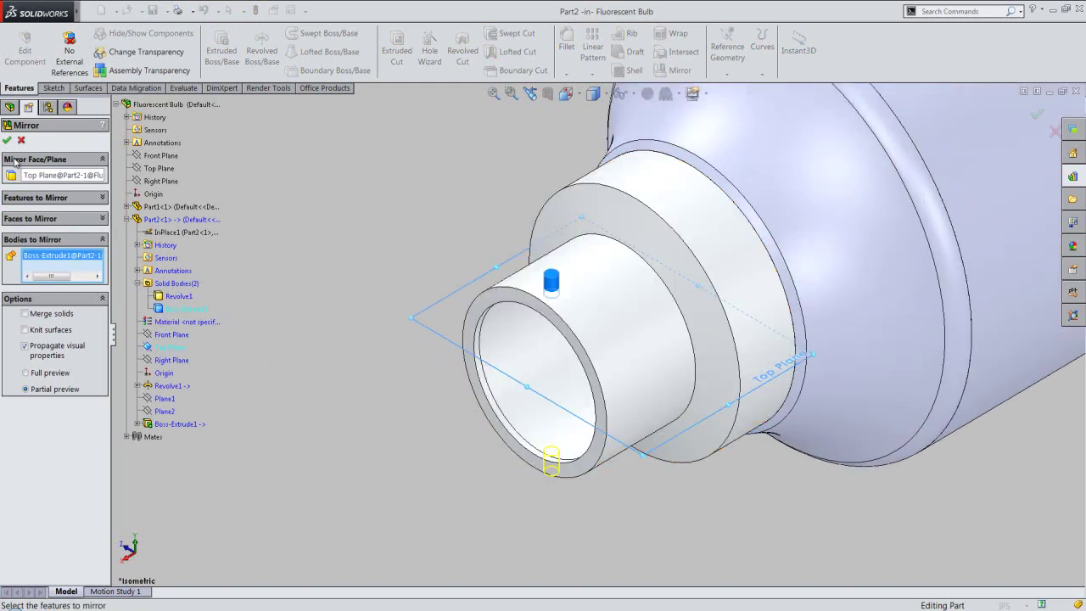
click(8, 142)
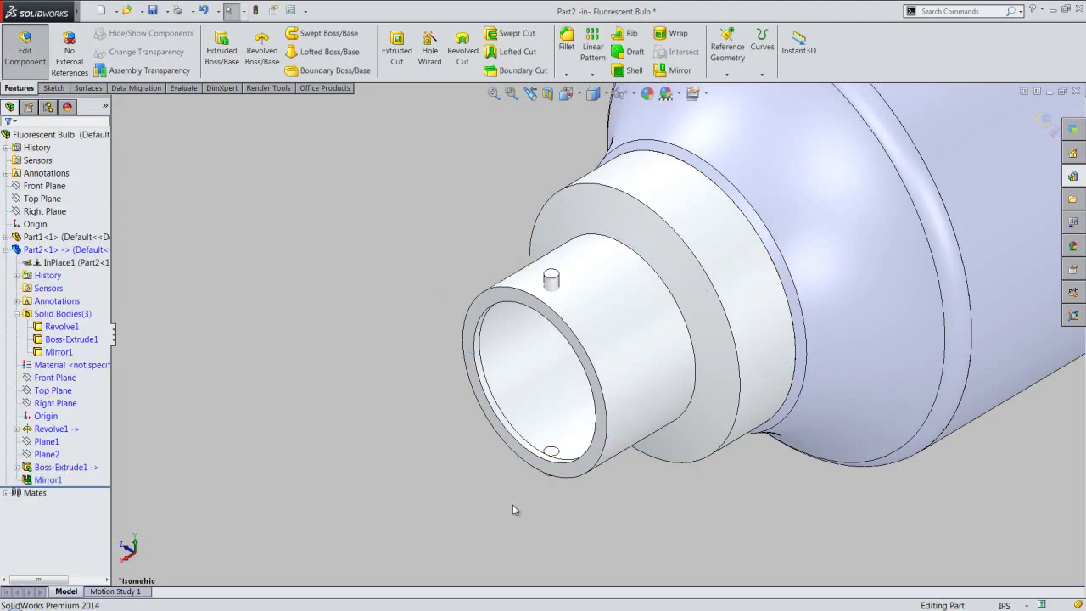
scroll(513, 505, down, 3)
mouse_move(569, 455)
middle_down()
mouse_move(548, 346)
mouse_move(548, 183)
middle_up()
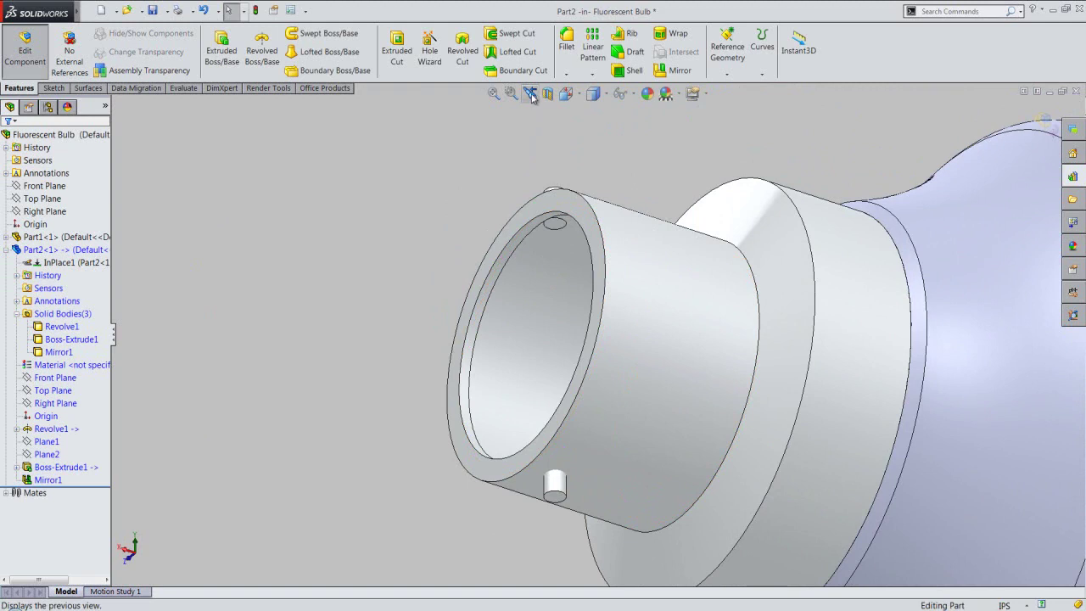
Rebuild and save the bulb base part, then collapse Part2's feature tree.
click(529, 93)
click(257, 11)
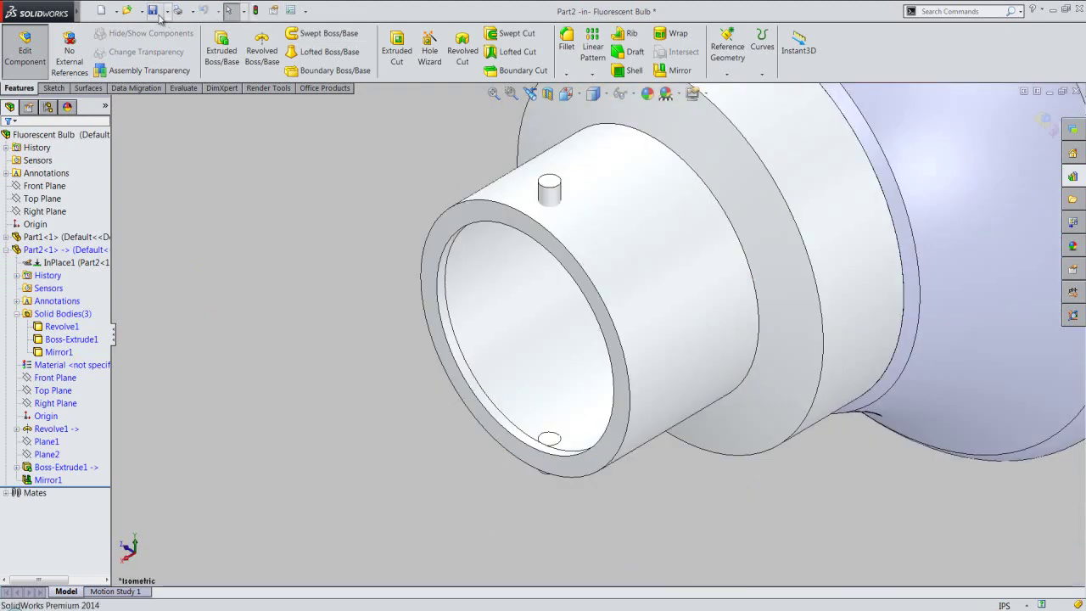
click(493, 94)
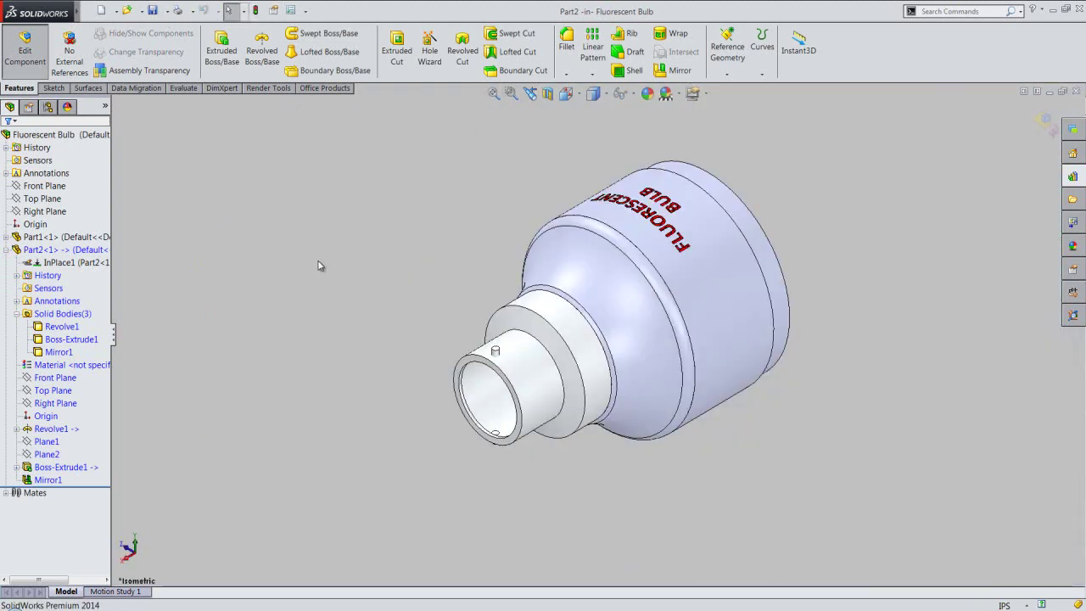
right_click(88, 197)
click(136, 202)
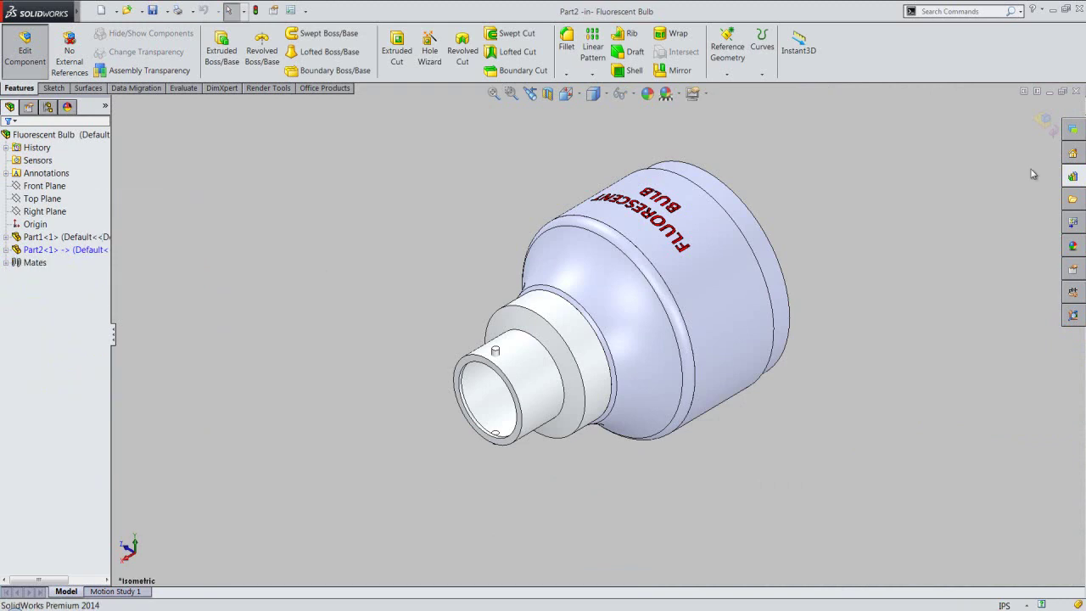
Return to the assembly, save it, zoom to fit, and insert a new part.
click(1044, 121)
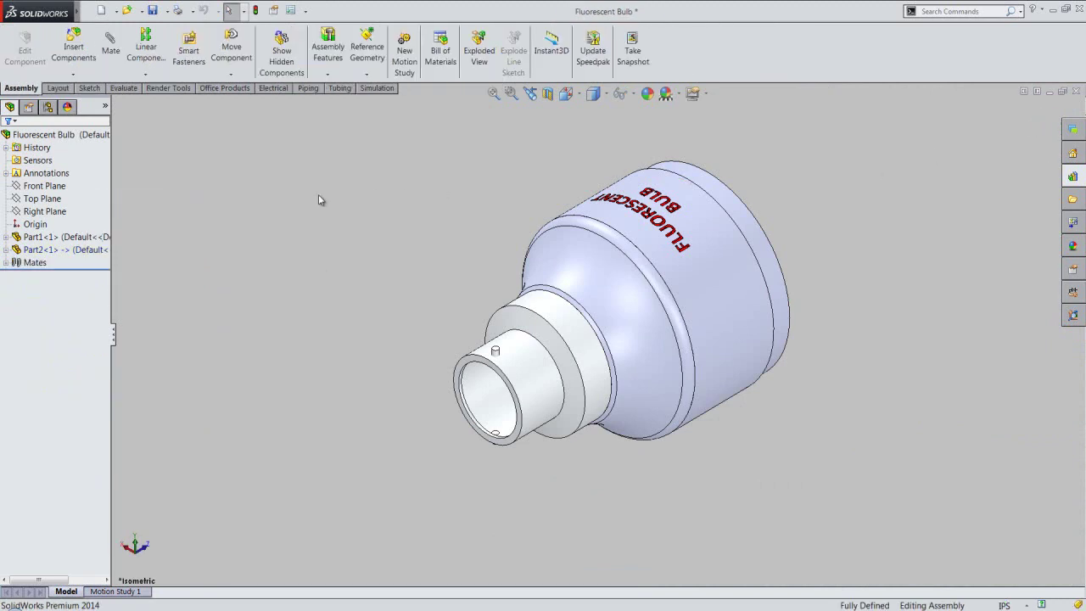
click(153, 10)
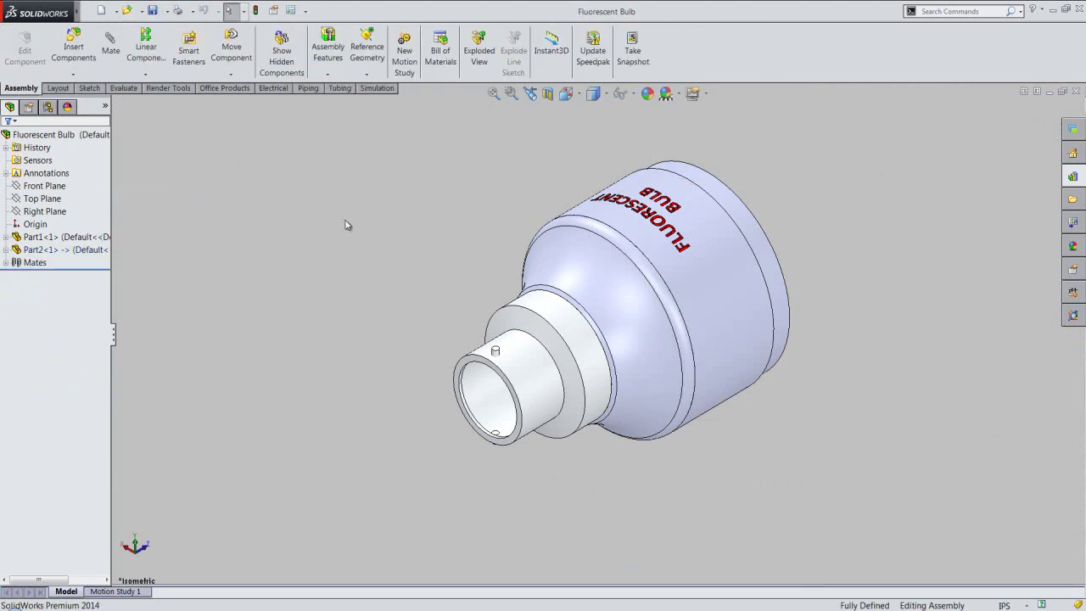
key(f)
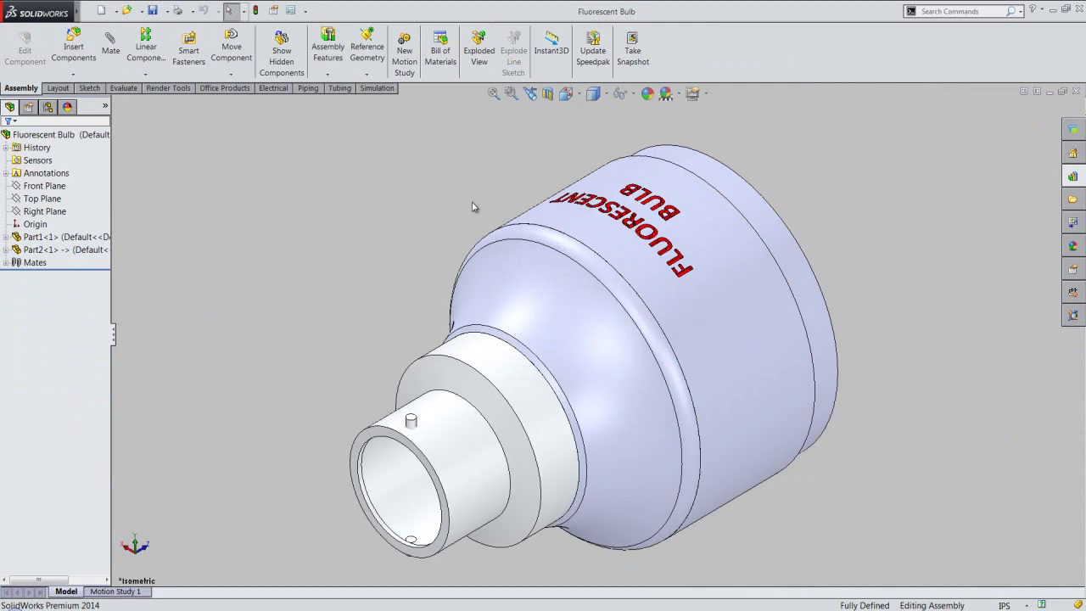
click(72, 75)
click(86, 102)
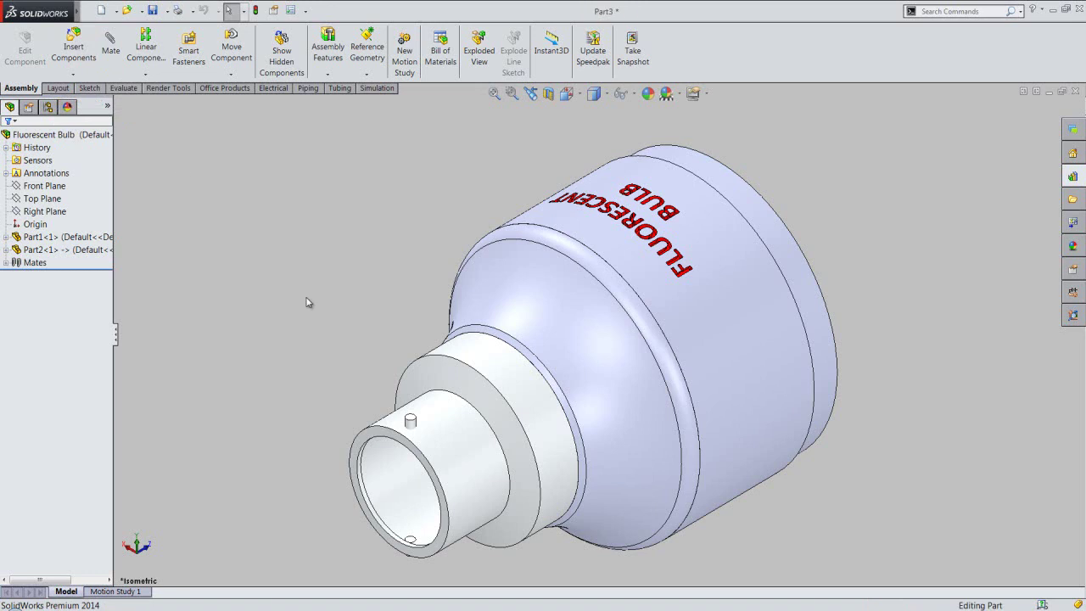
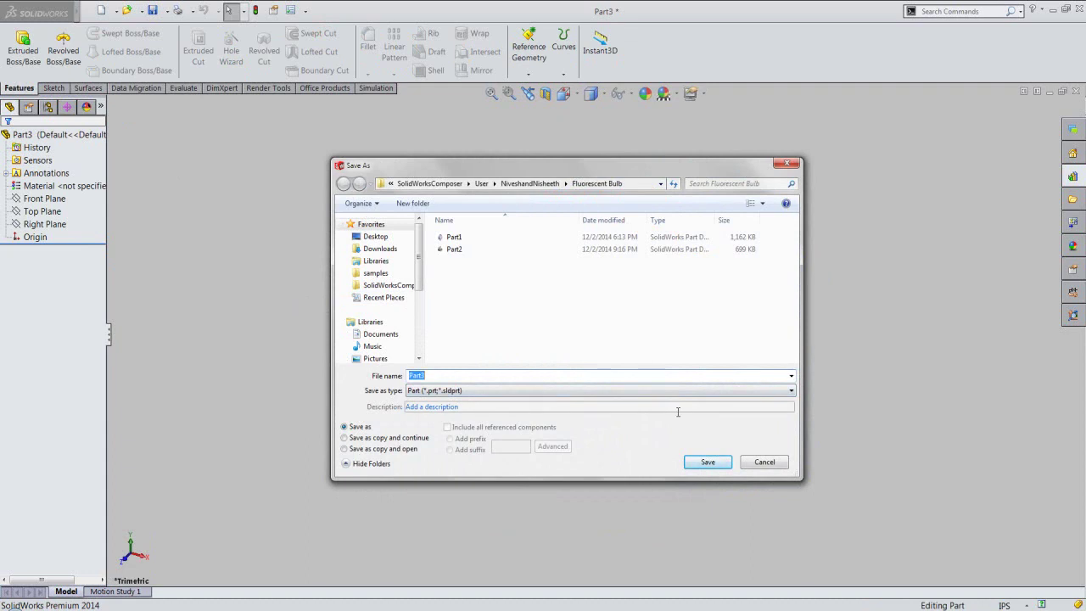
Save the new Part3 and place it on the tube's ring-shaped end face.
click(707, 462)
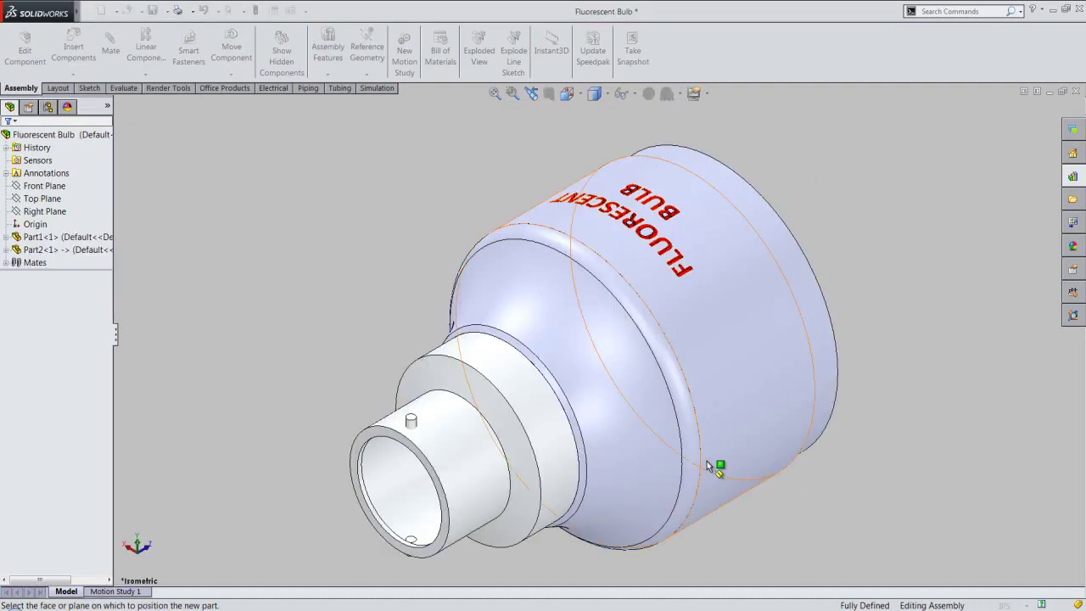
click(392, 547)
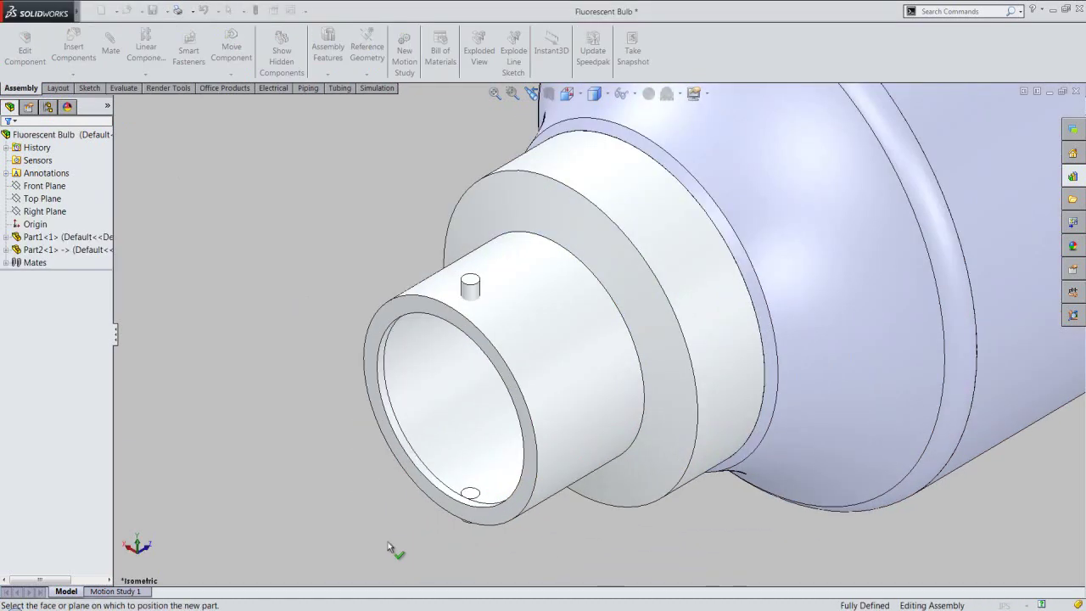
click(436, 495)
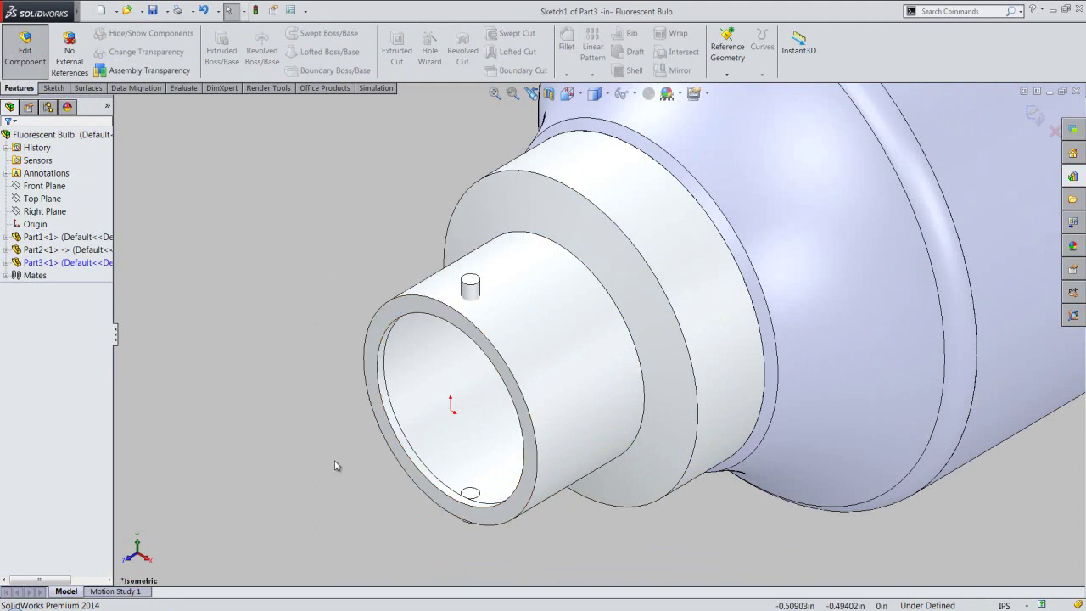
Convert the tube's inner edge into a 0.6874 in sketch circle, then start a section view.
click(377, 360)
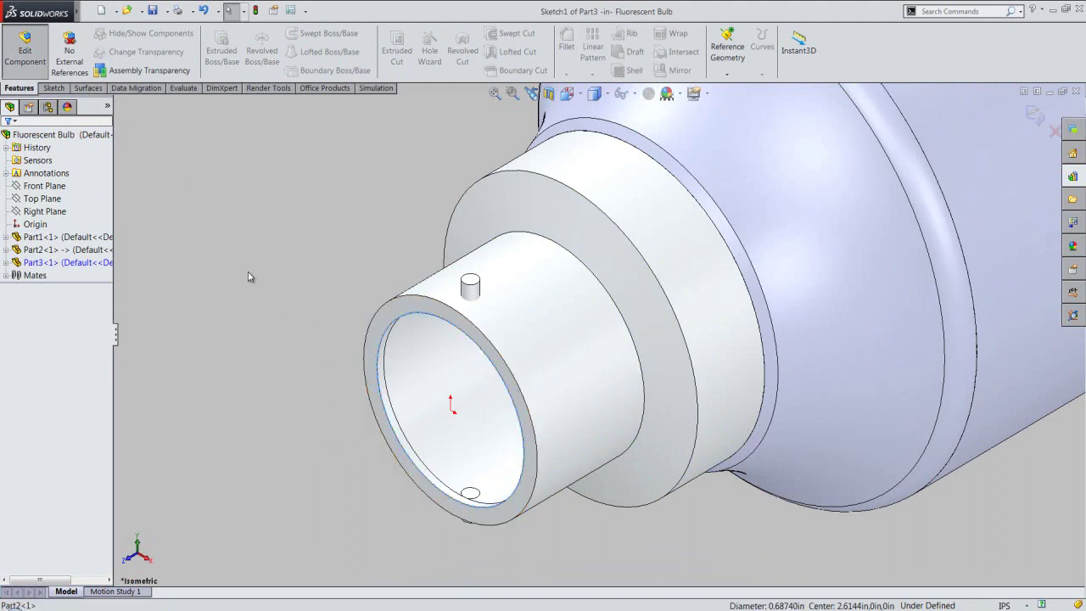
click(53, 87)
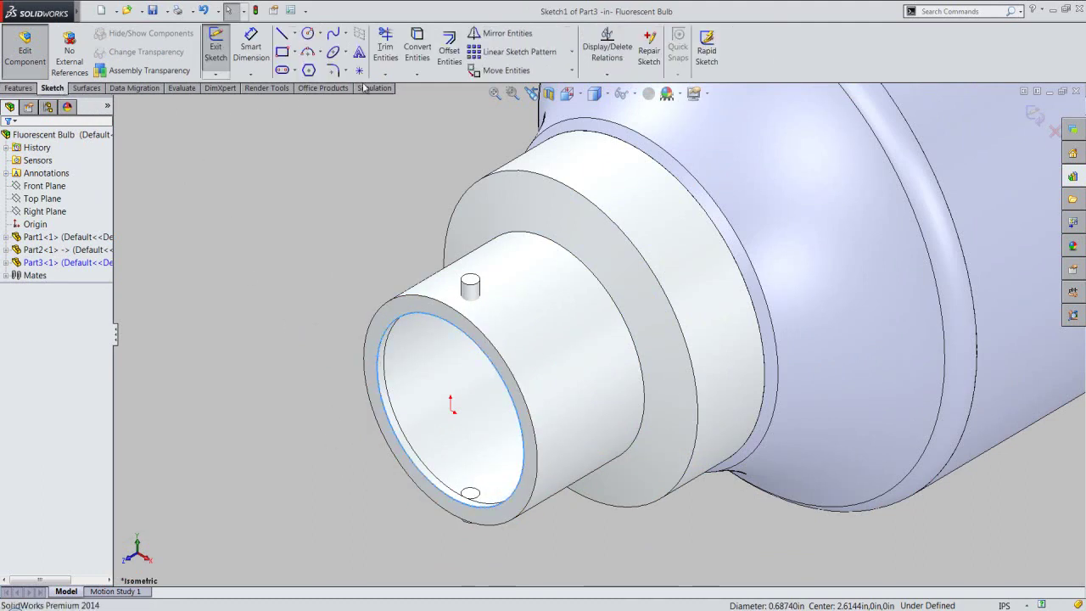
click(417, 51)
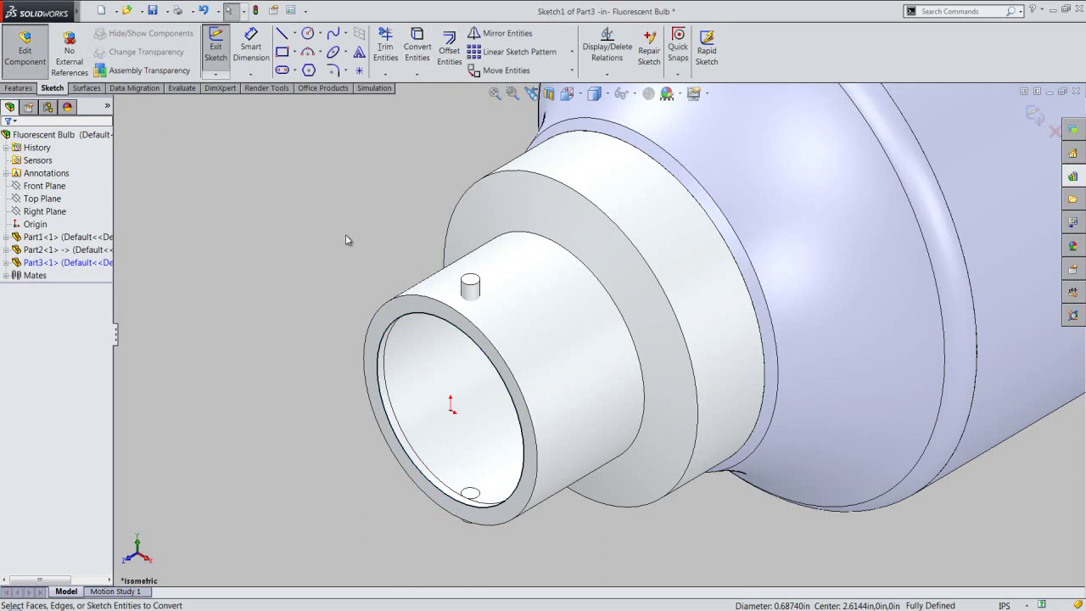
click(550, 97)
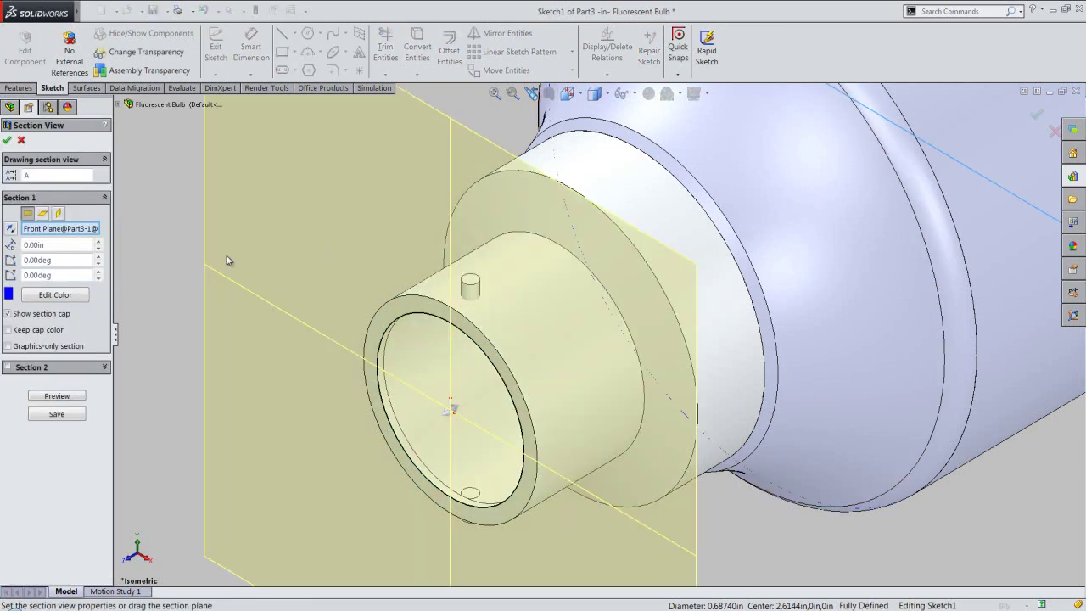
Section along the Top Plane and extrude the circle Up To Surface on a Part2 face.
click(43, 214)
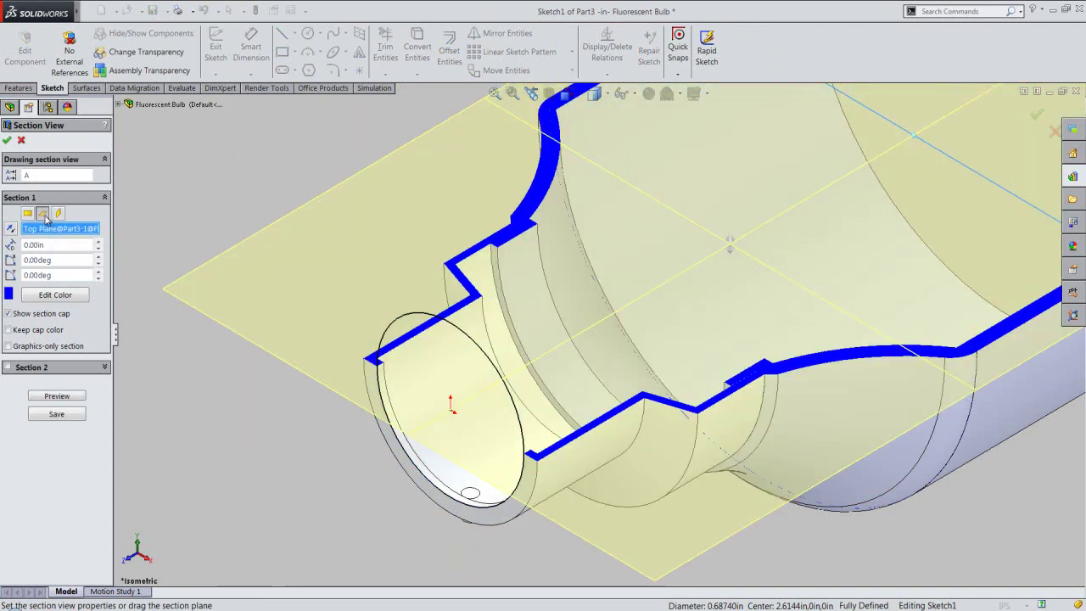
click(8, 141)
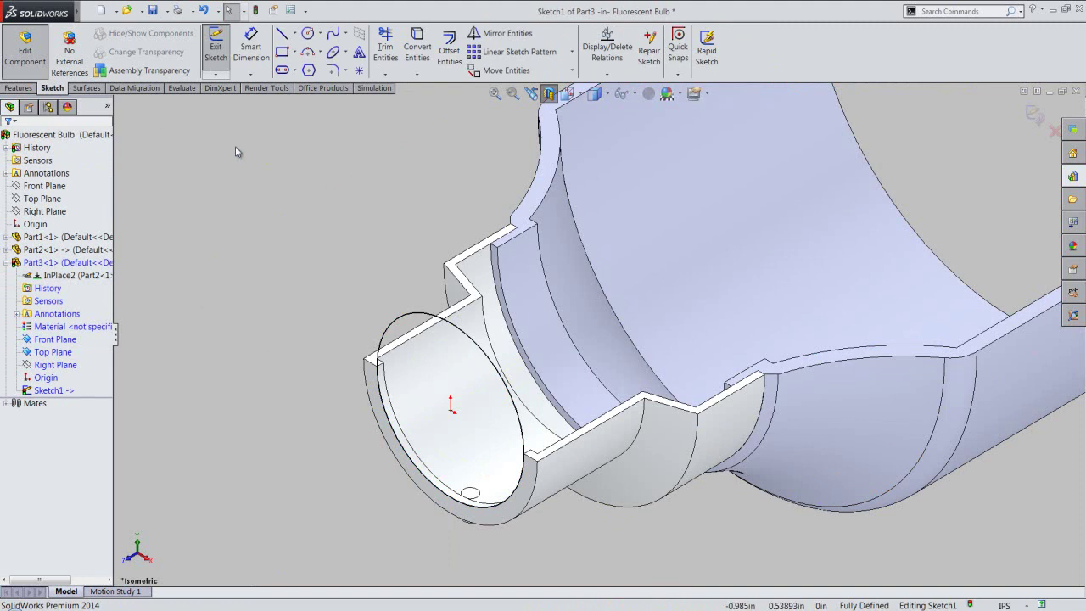
click(18, 88)
click(219, 56)
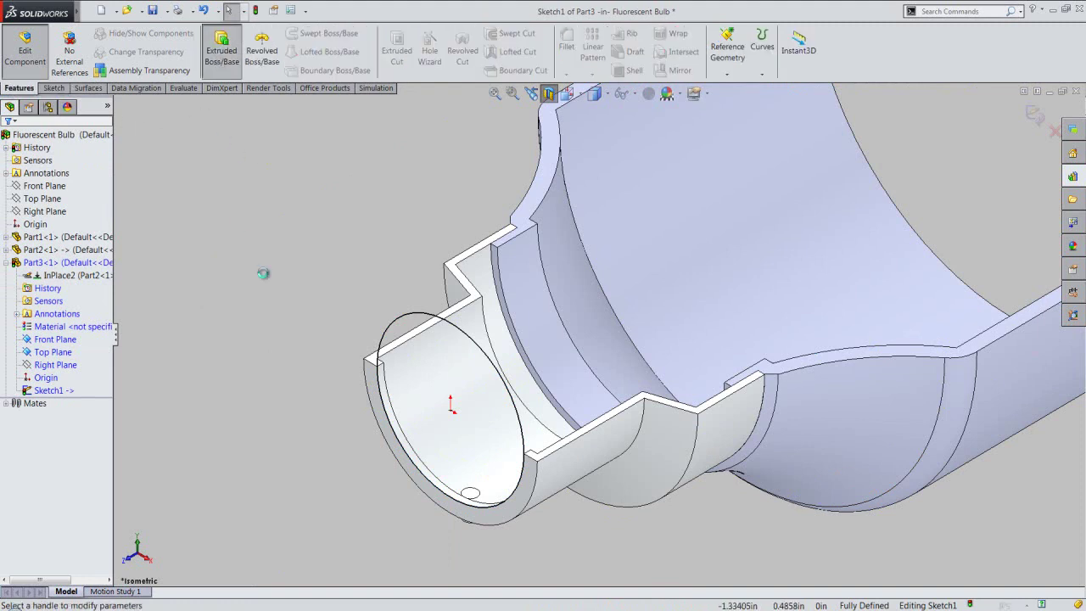
click(97, 217)
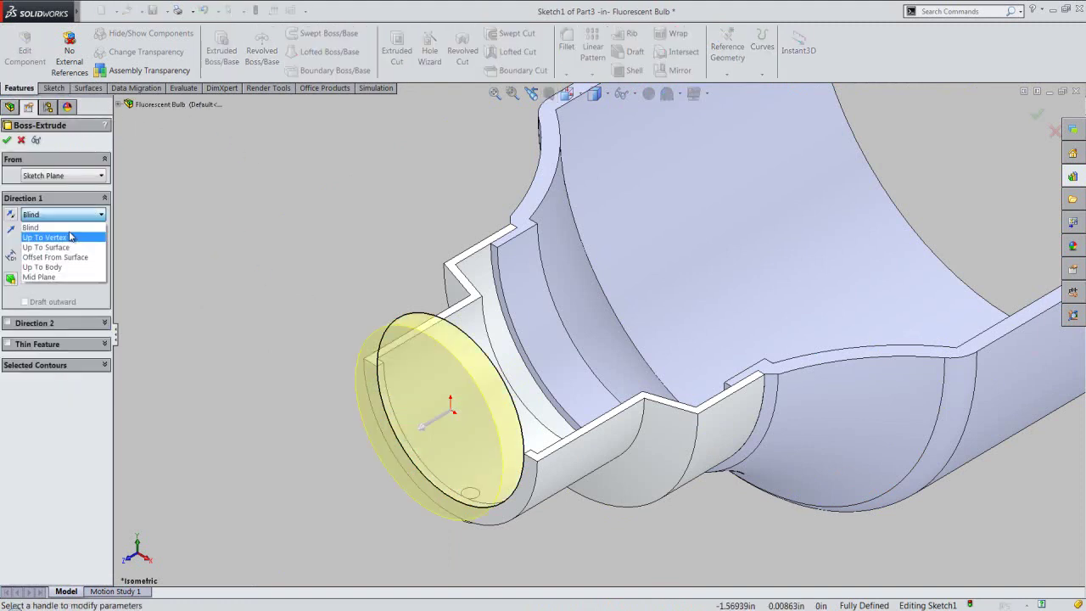
click(51, 245)
middle_drag(488, 465, 383, 453)
scroll(475, 339, down, 3)
click(483, 319)
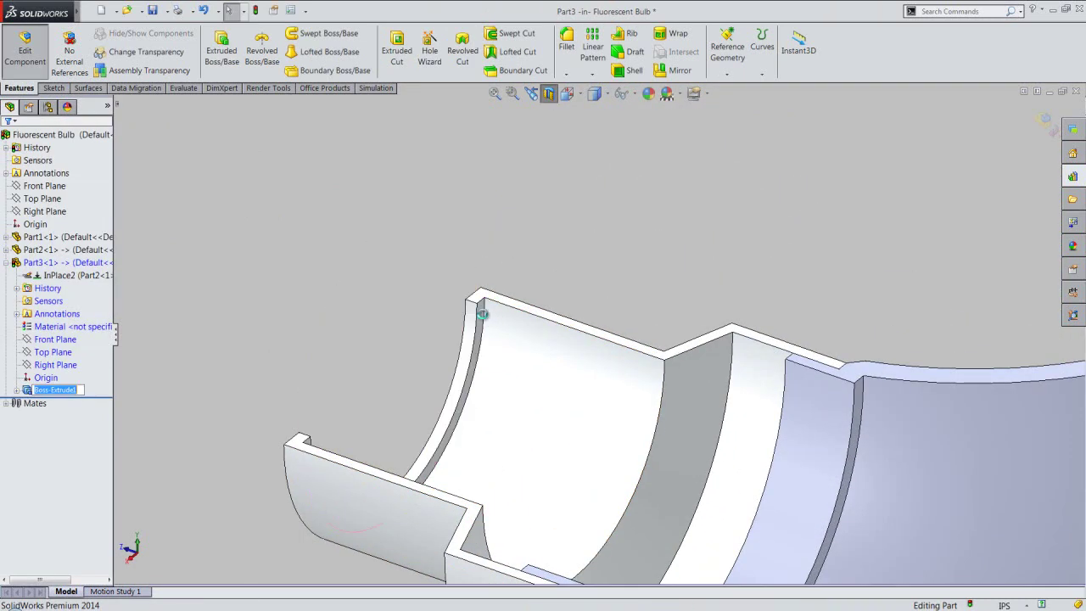
Turn off the section cutaway, return to isometric view and rebuild the model.
click(548, 96)
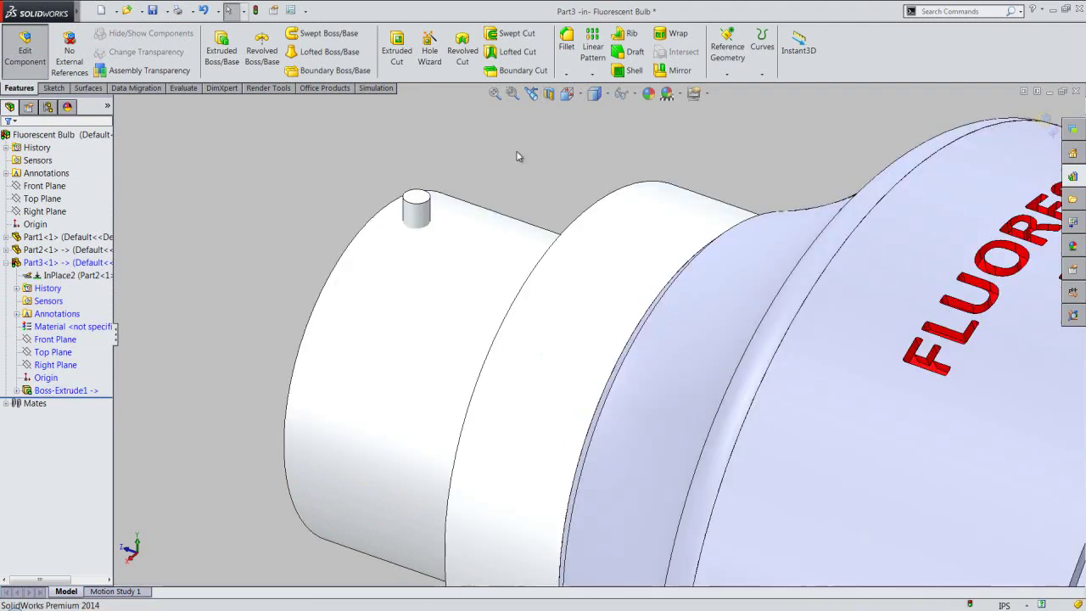
click(531, 93)
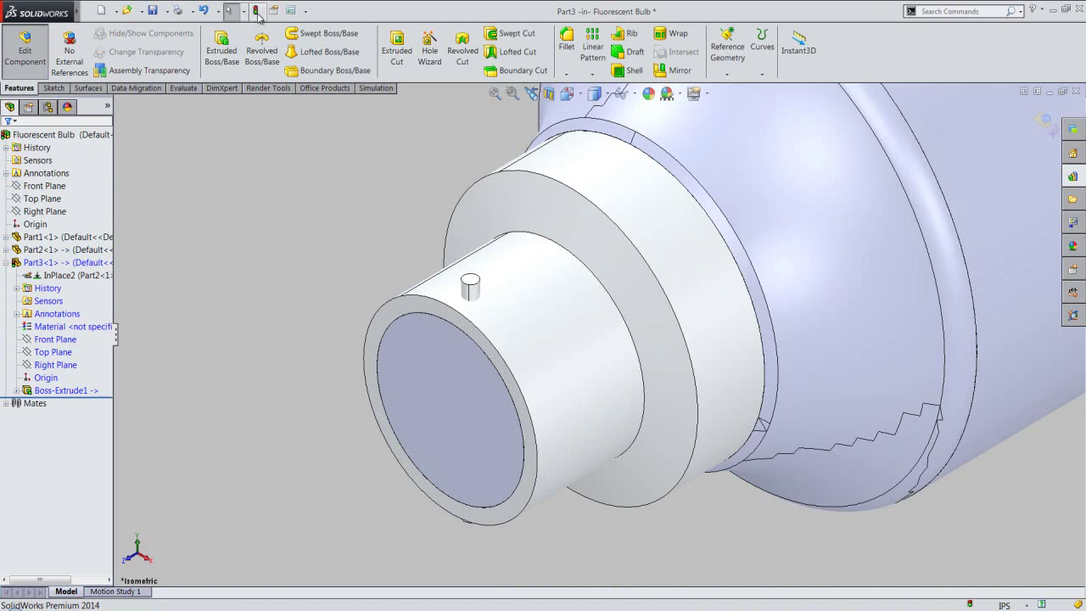
click(255, 10)
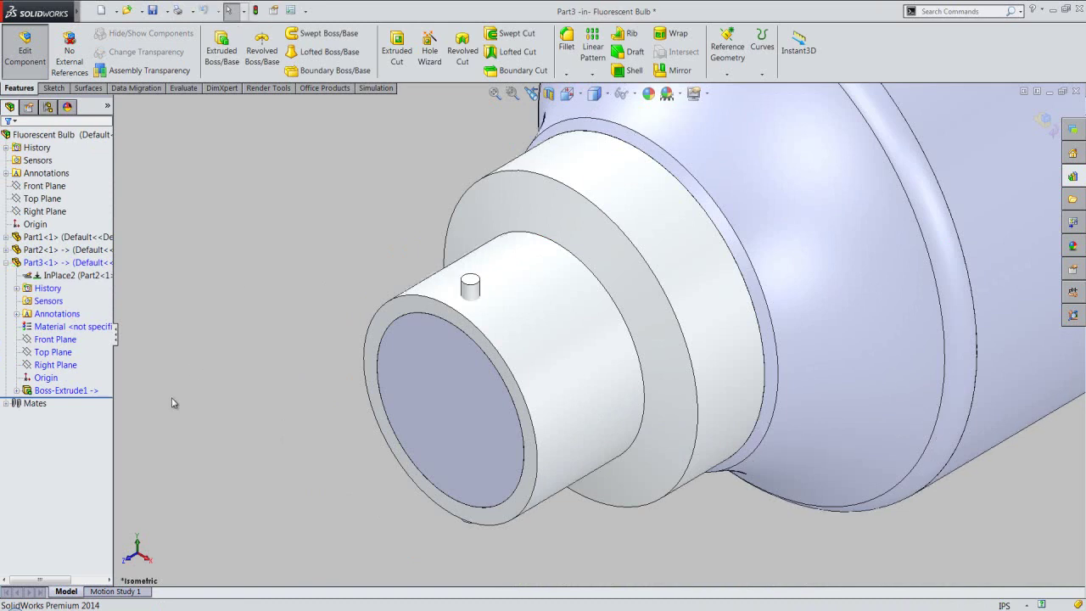
Give Part3's end disc a custom near-black colour of RGB 31, 31, 31.
click(67, 262)
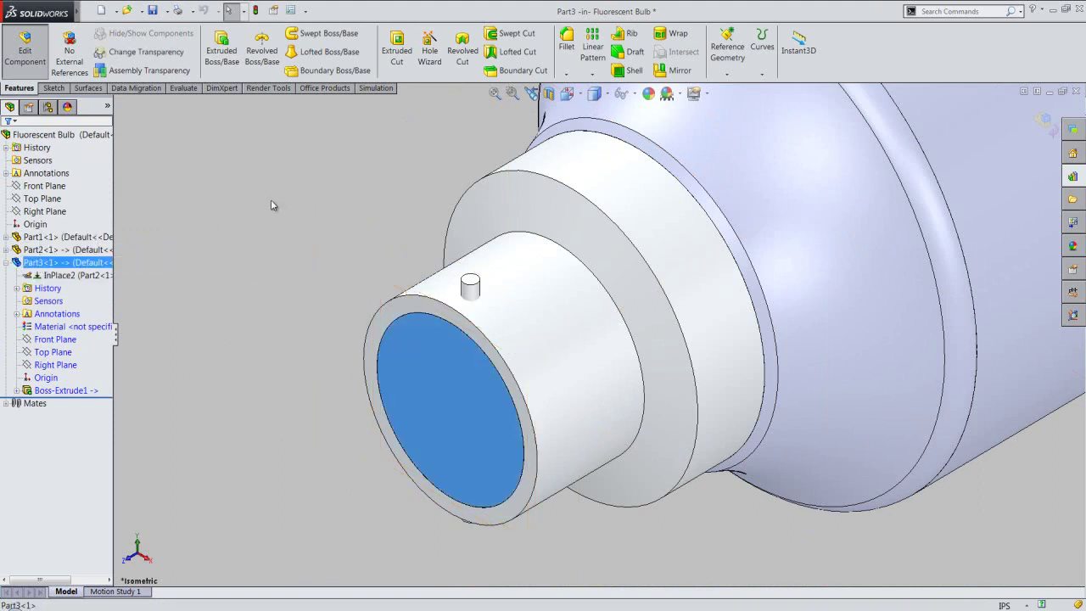
click(648, 93)
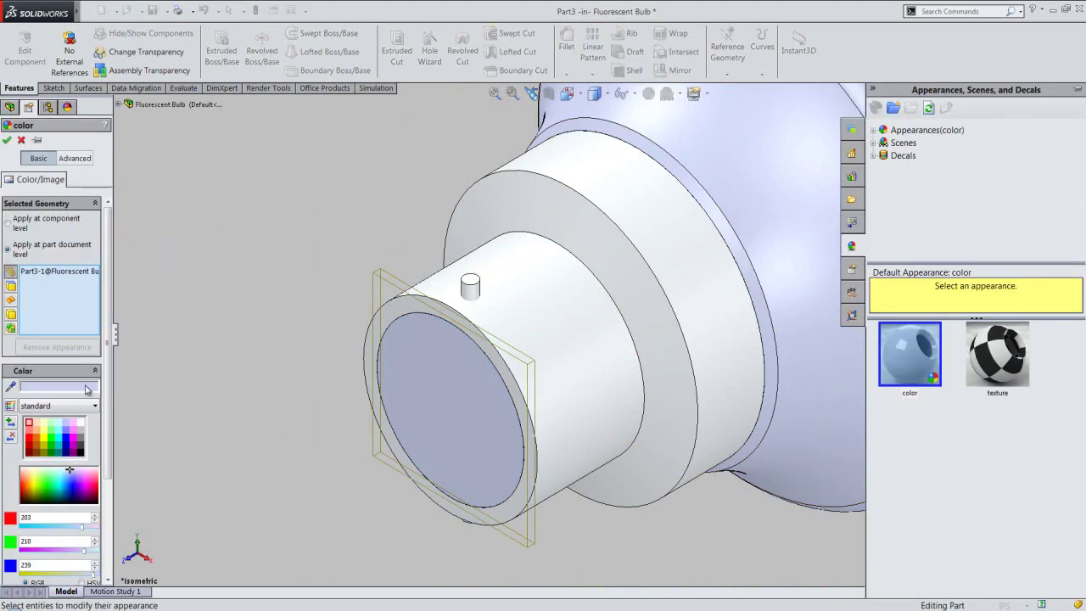
click(86, 388)
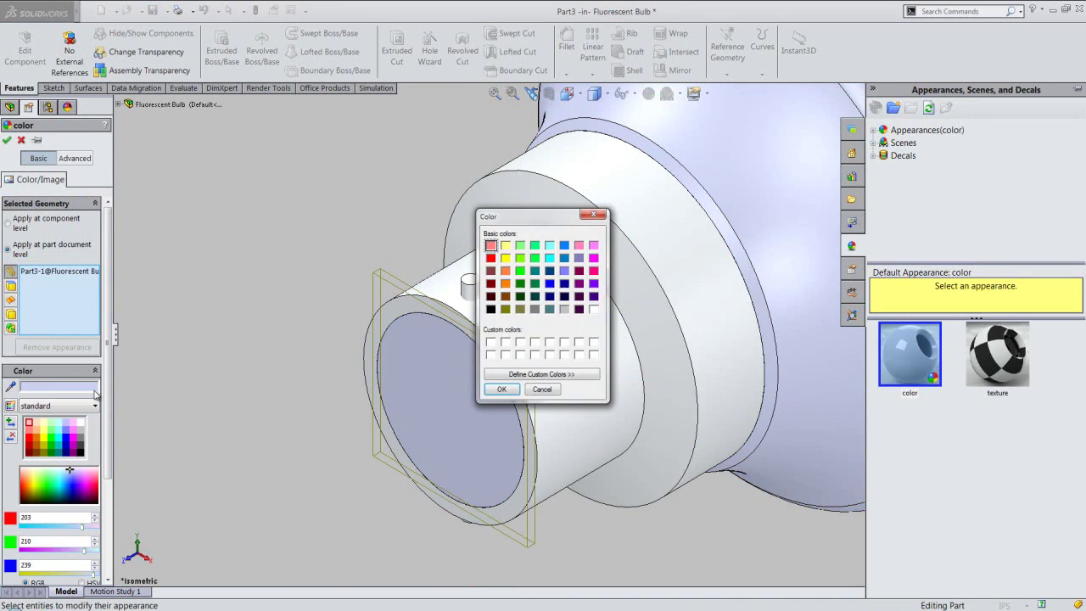
click(538, 373)
drag(727, 339, 728, 336)
click(503, 389)
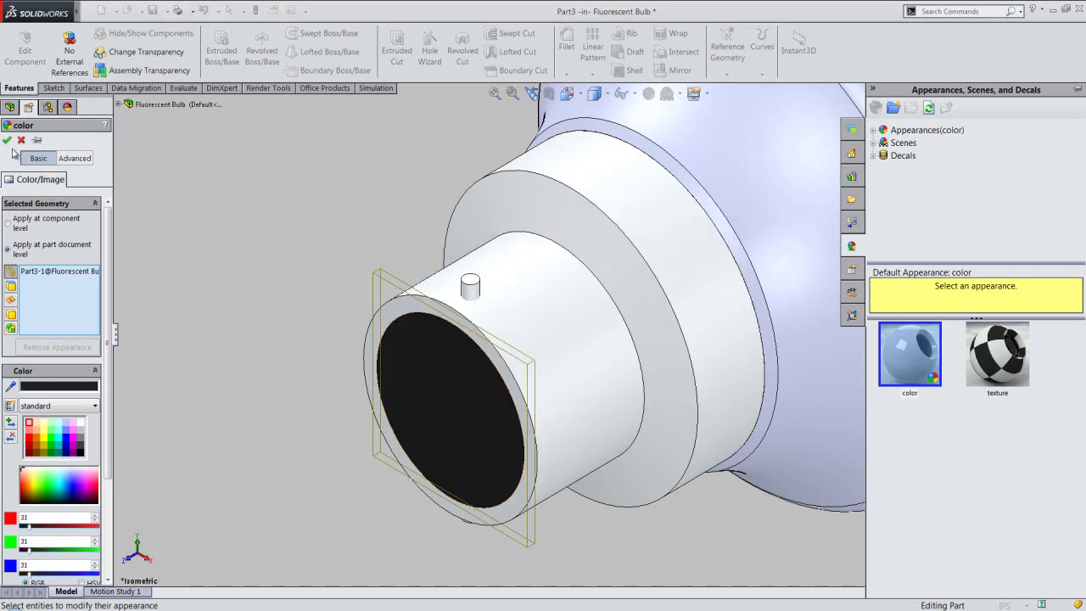
click(8, 141)
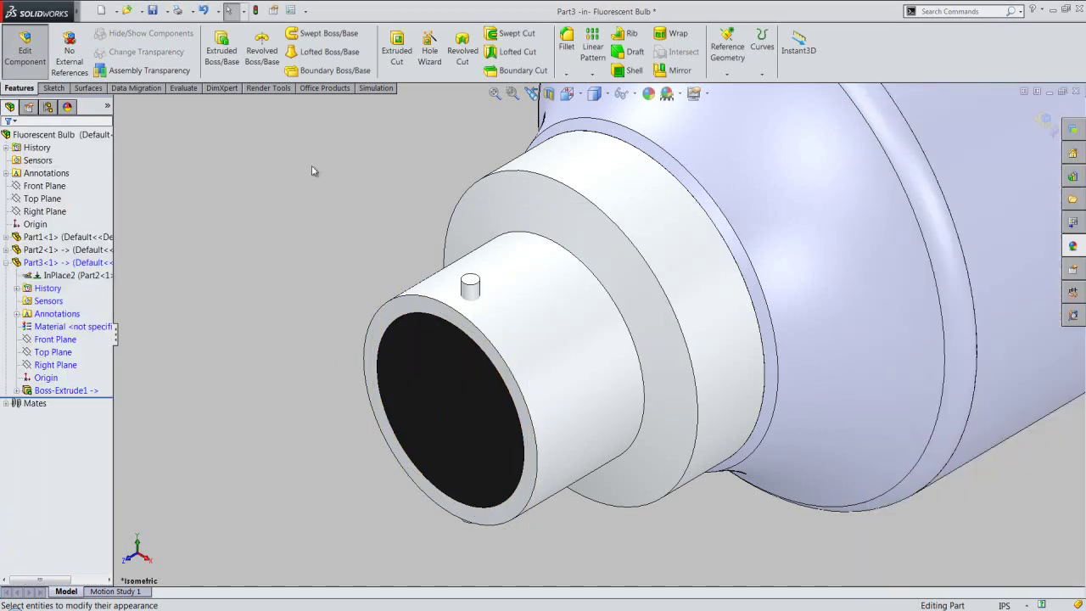
click(567, 94)
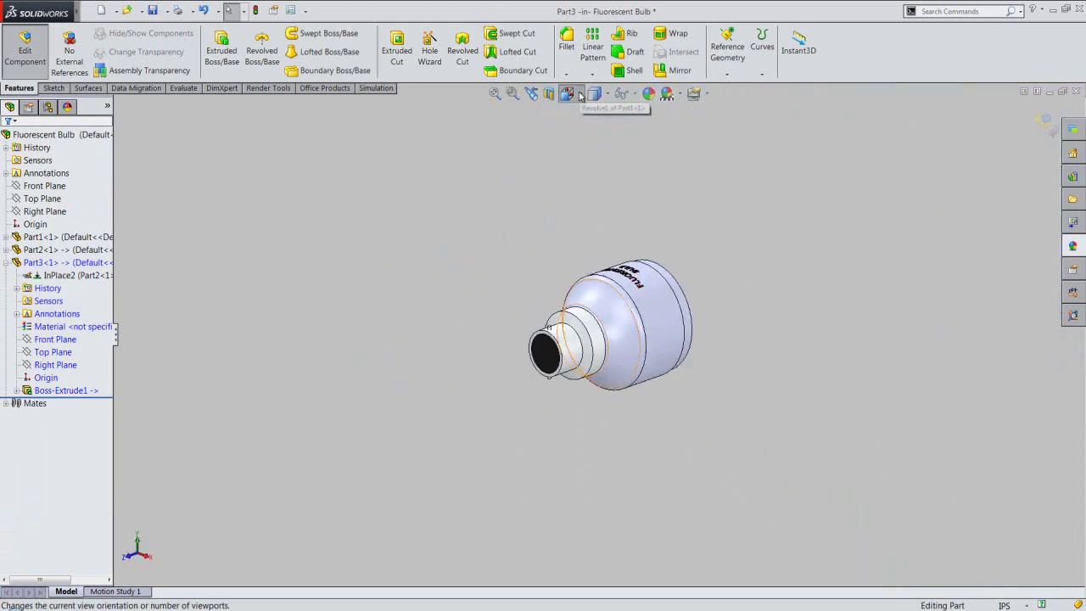
Switch to Front view and start a new sketch on the disc's circular face.
click(488, 301)
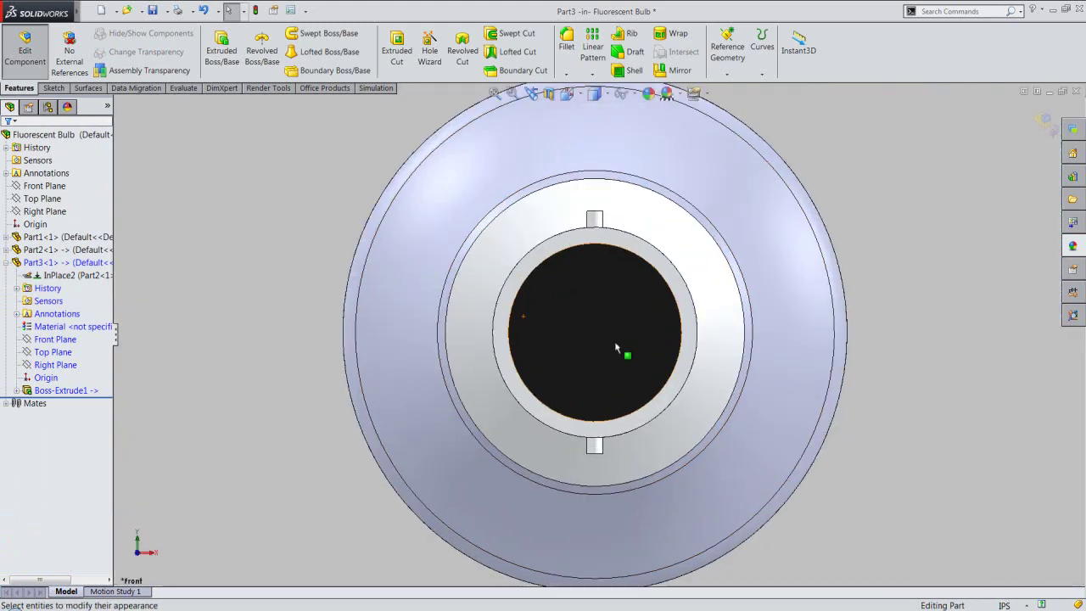
click(617, 333)
click(661, 290)
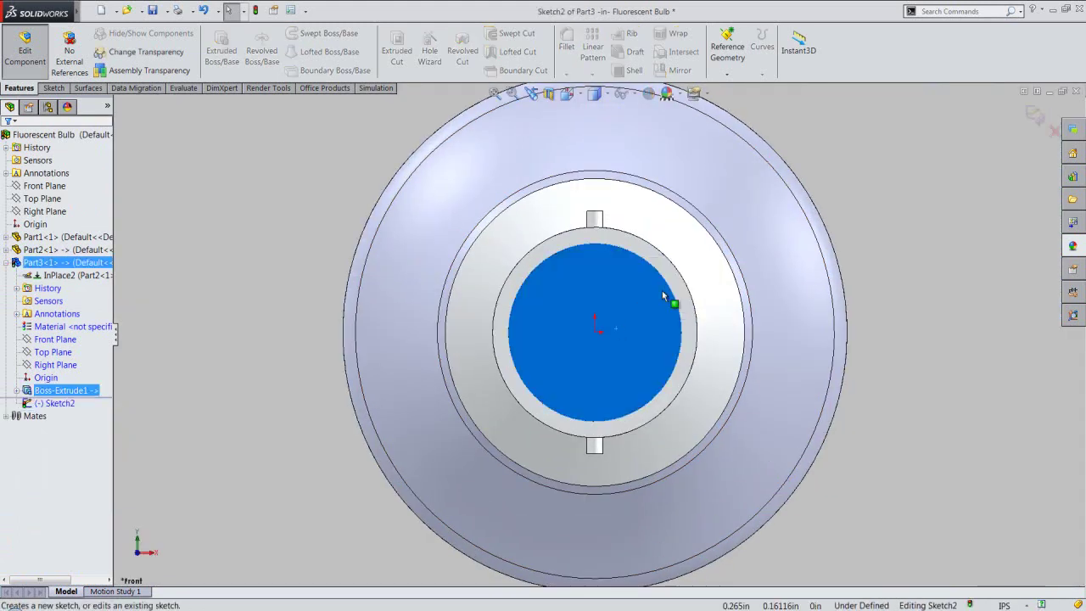
click(929, 261)
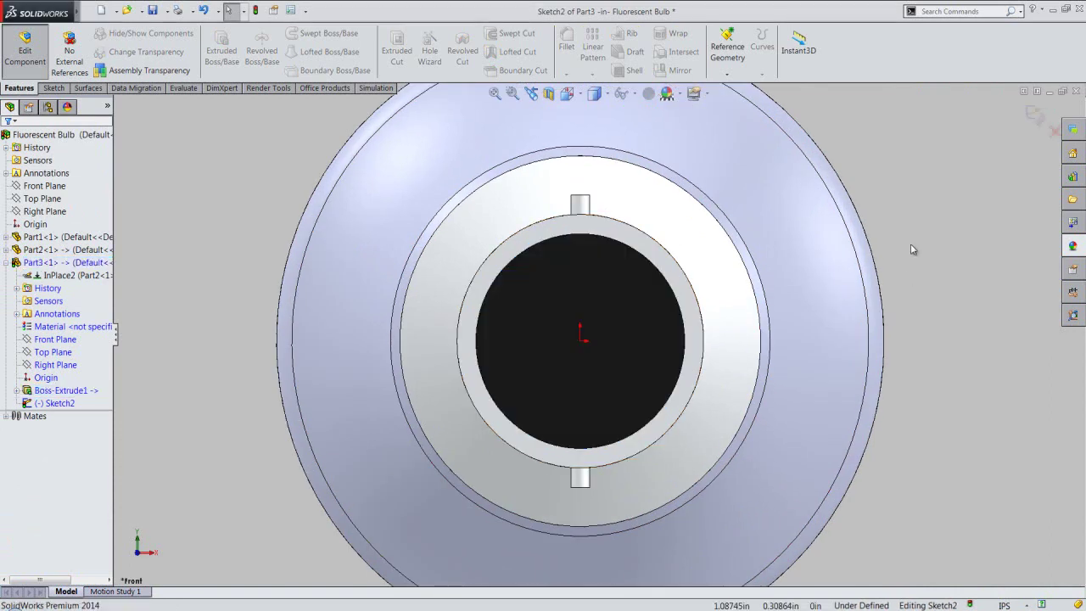
Set the display to Hidden Lines Removed and start the Line tool.
click(595, 93)
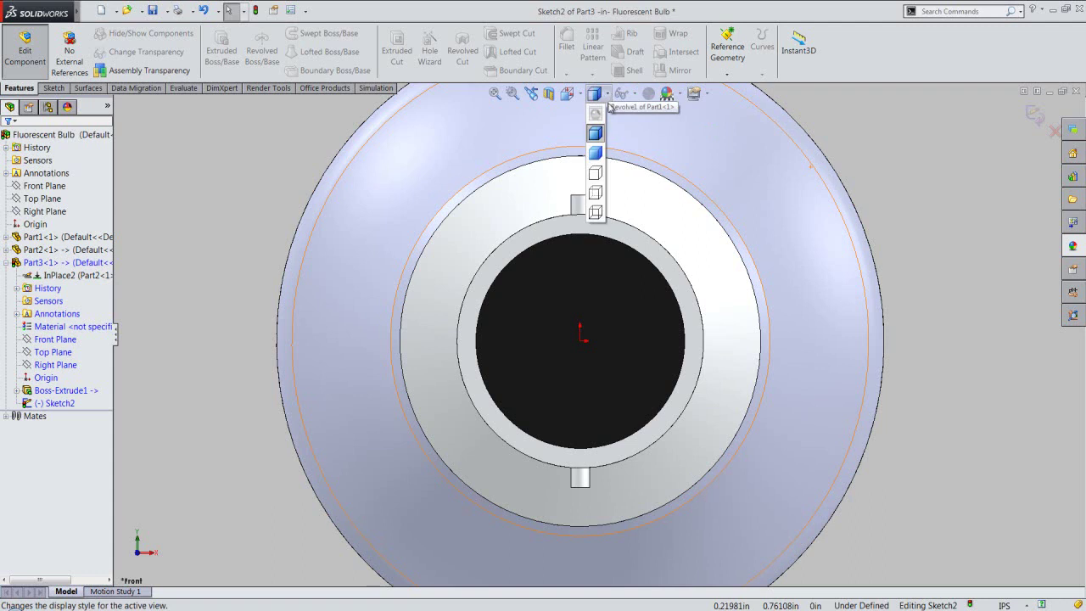
click(596, 174)
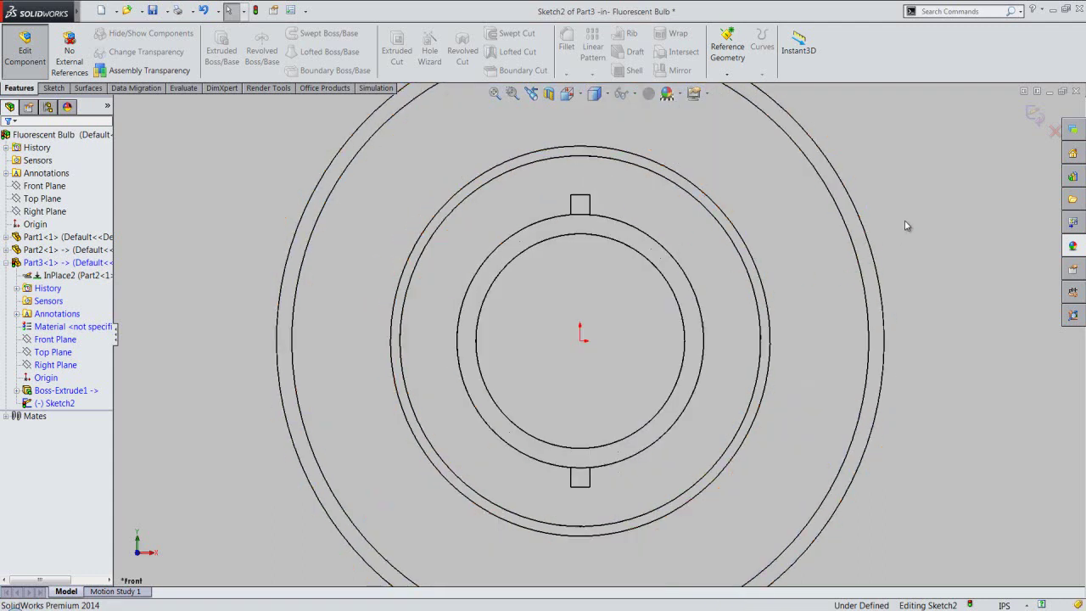
right_click(908, 227)
click(929, 129)
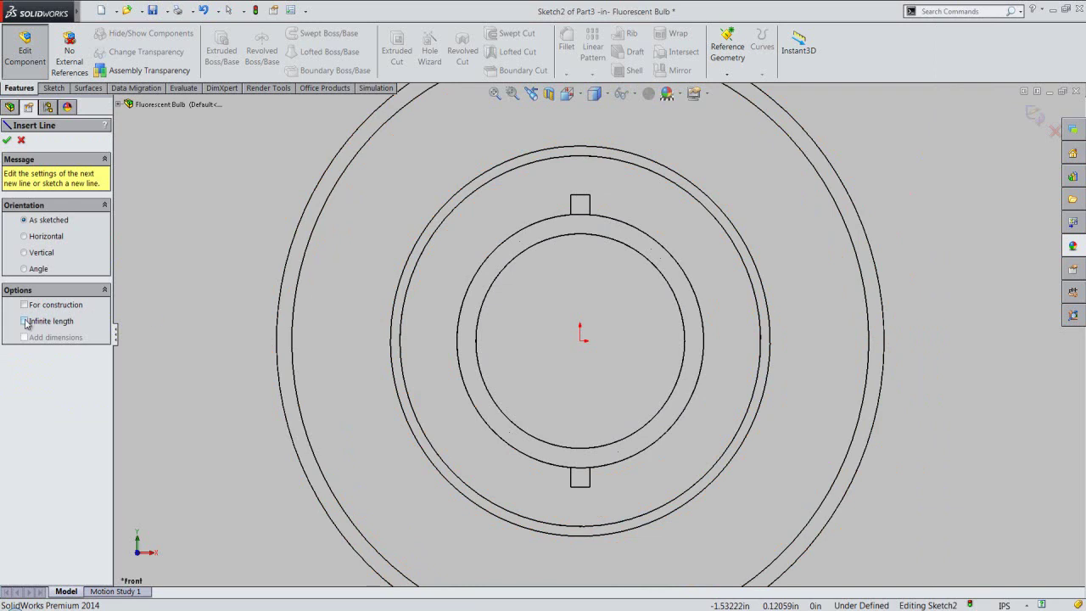
Draw an infinite horizontal construction line through the origin.
click(24, 321)
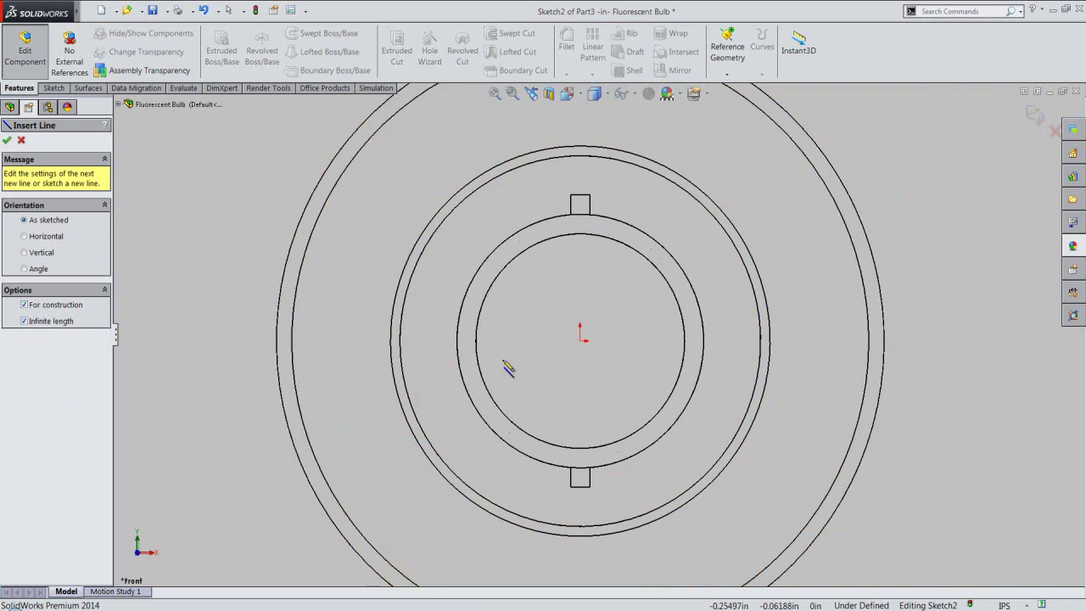
mouse_move(582, 339)
mouse_down()
mouse_move(645, 343)
mouse_move(586, 299)
mouse_up()
right_click(586, 299)
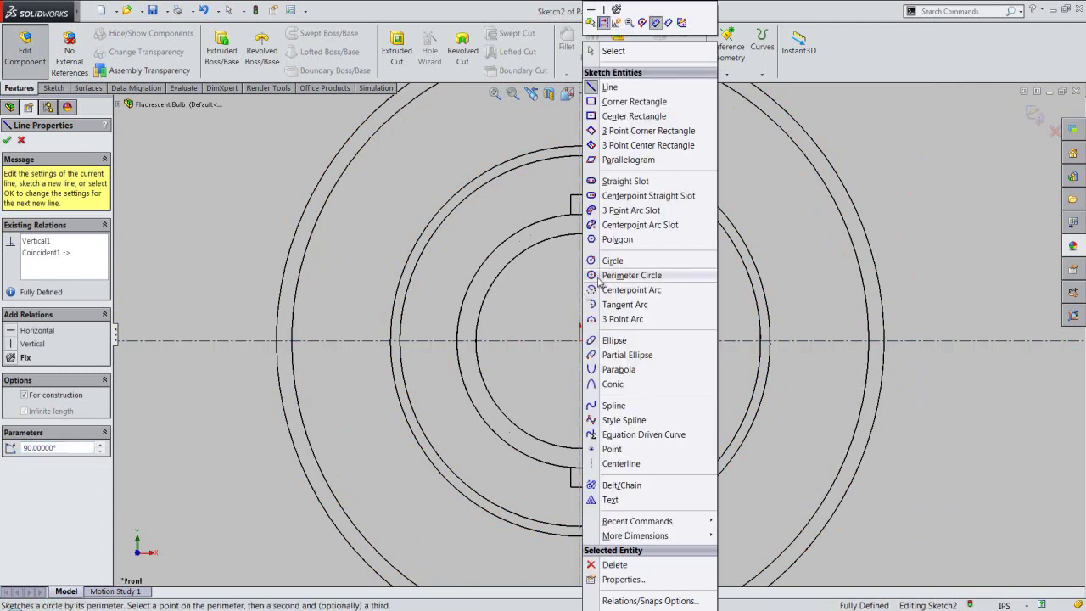
click(609, 93)
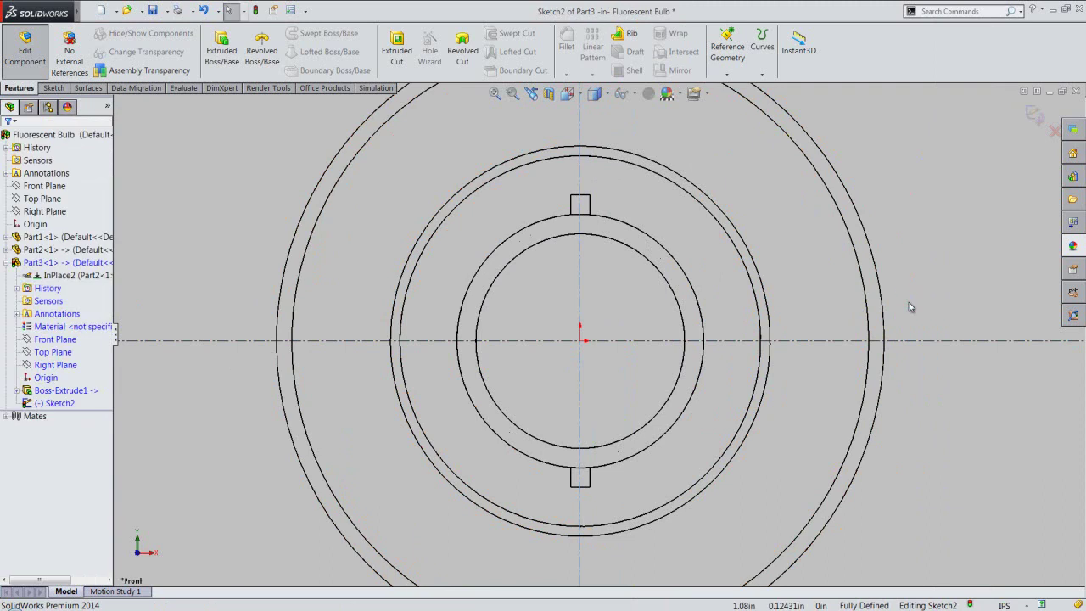
Draw a 0.375 in vertical line right of the vertical centerline, crossing the horizontal one.
right_click(903, 237)
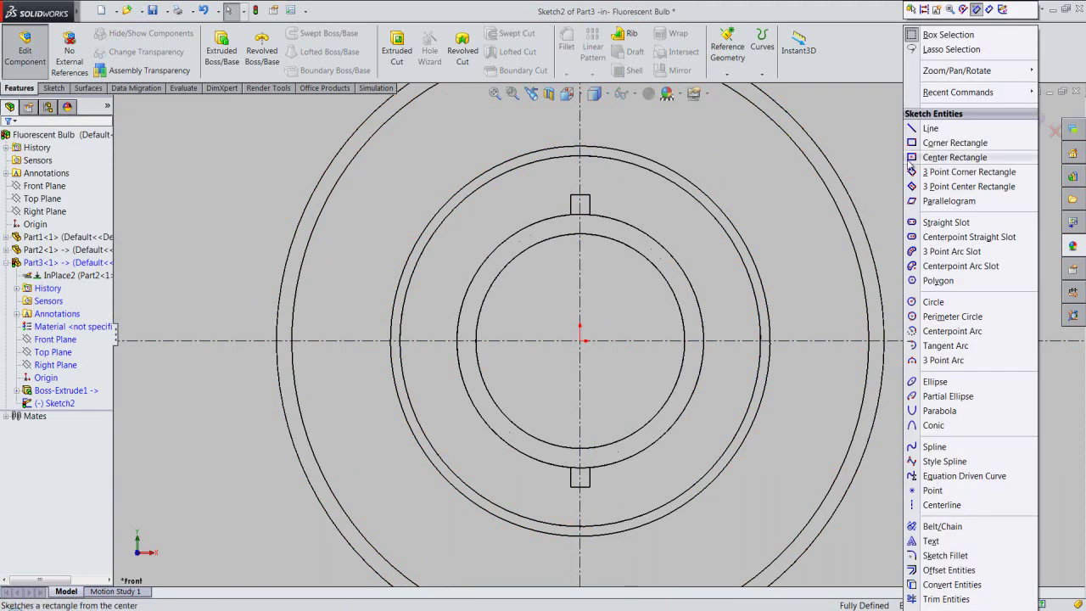
click(930, 128)
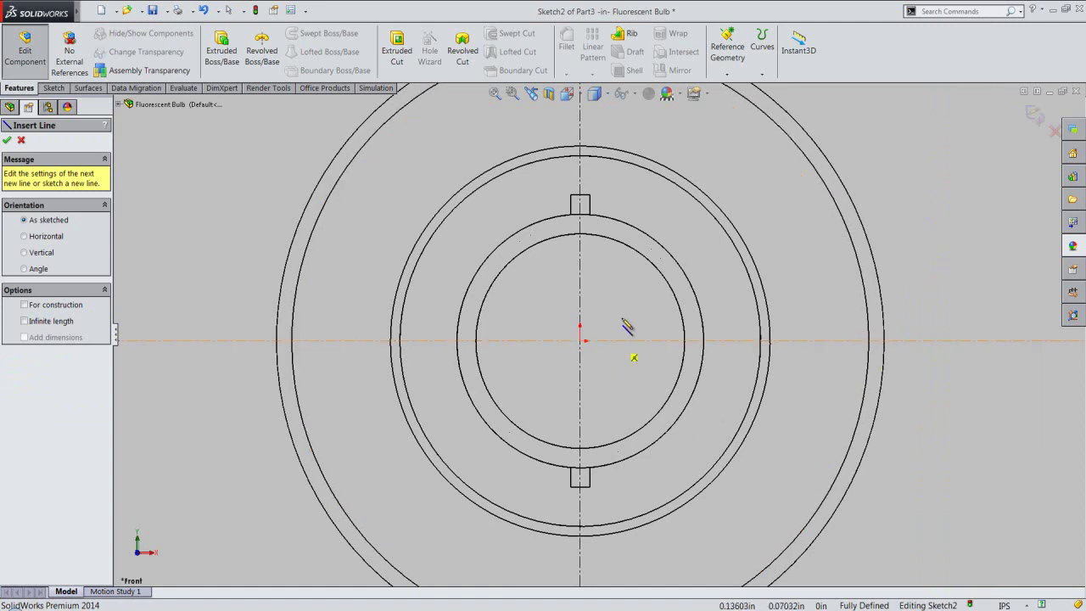
click(617, 279)
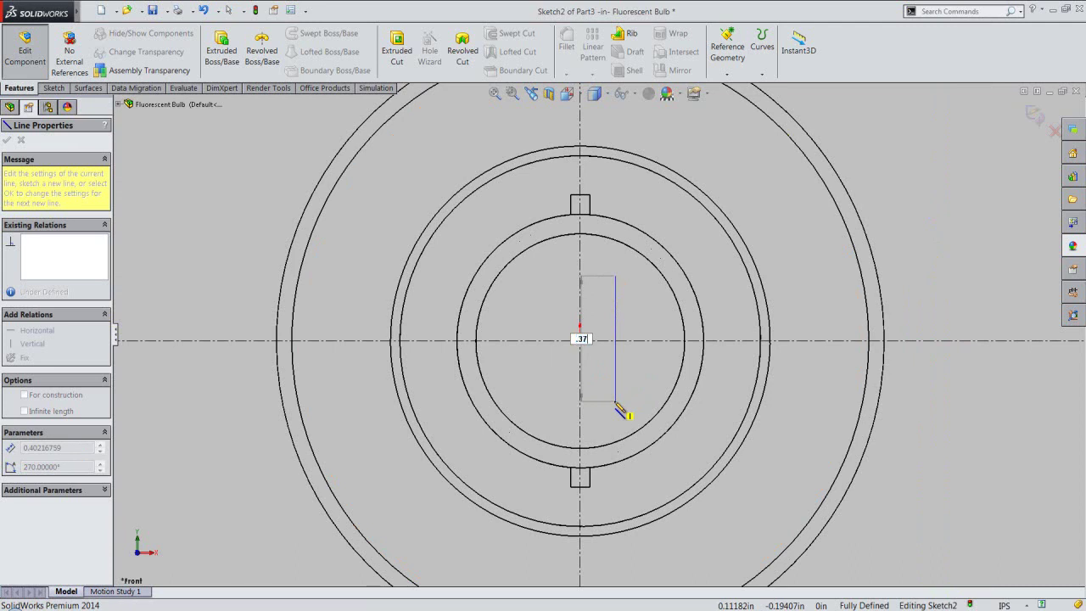
click(617, 403)
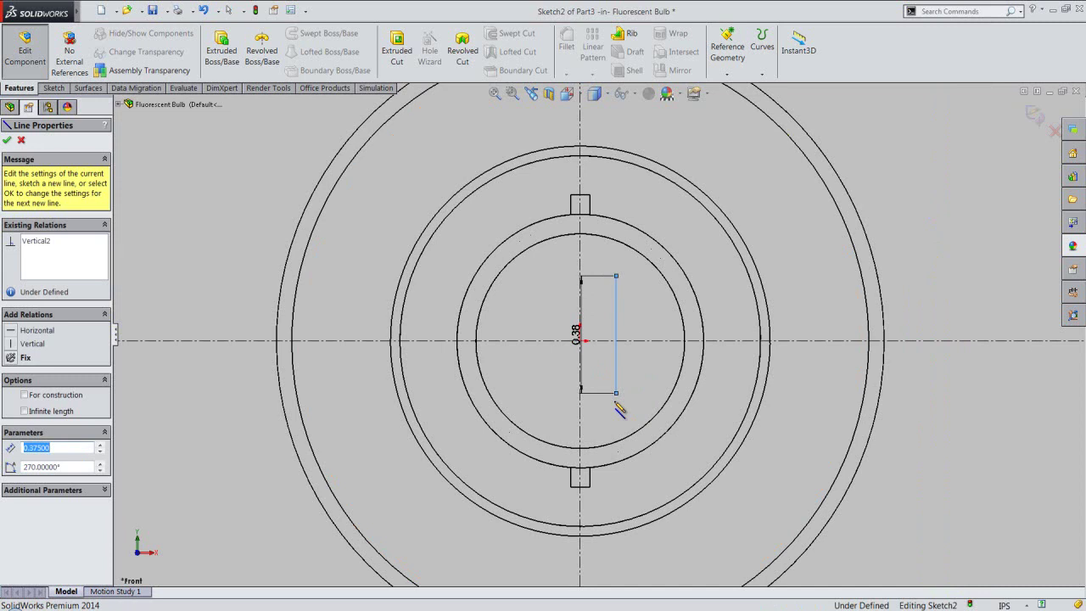
right_click(617, 333)
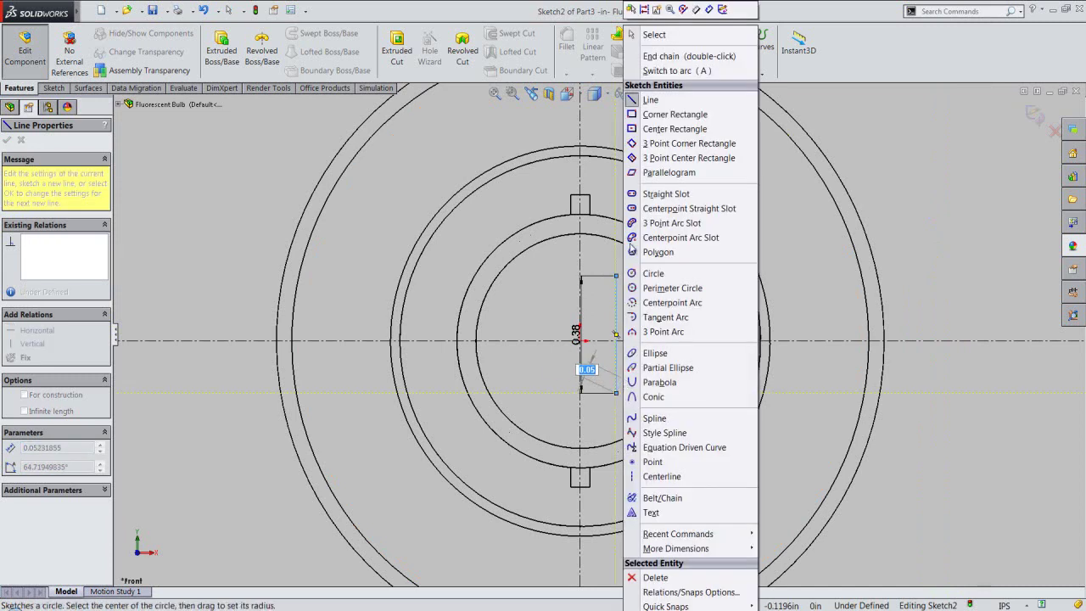
click(677, 34)
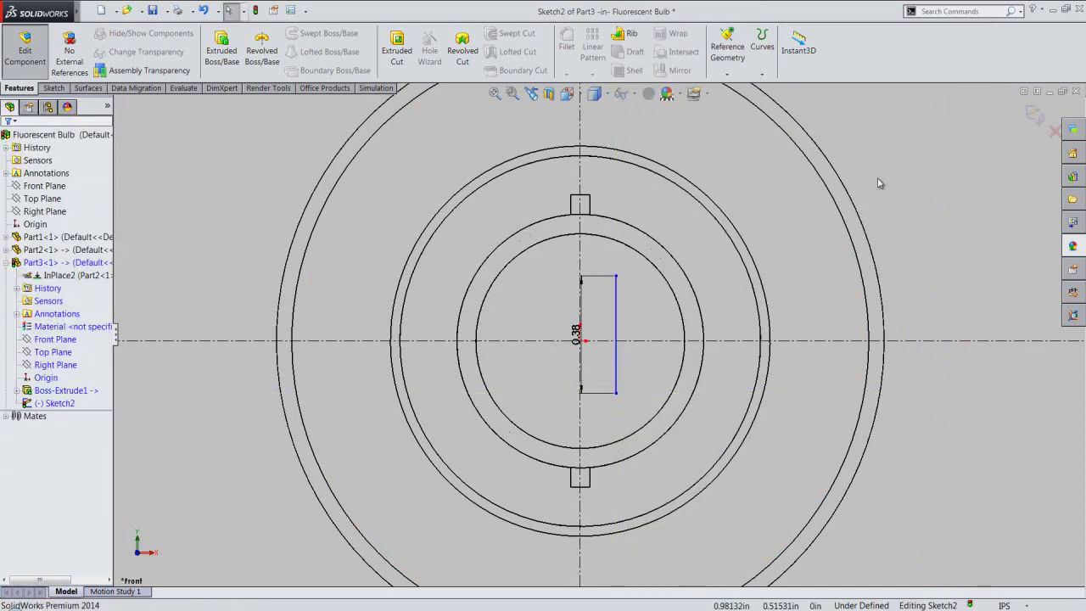
click(1022, 605)
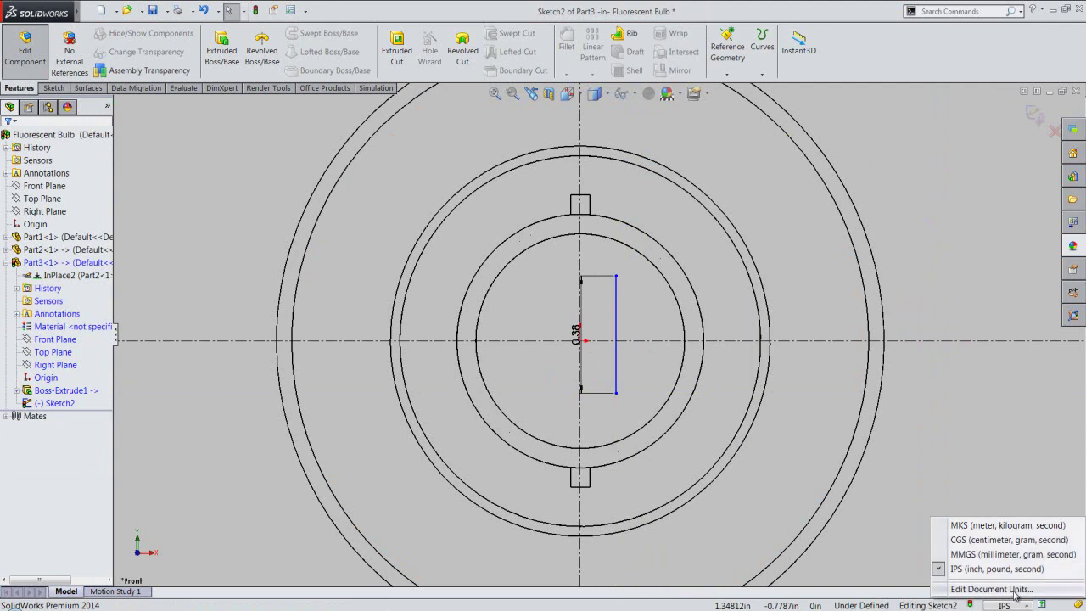
Set document length units to five decimal places (.12345).
click(1018, 585)
click(586, 280)
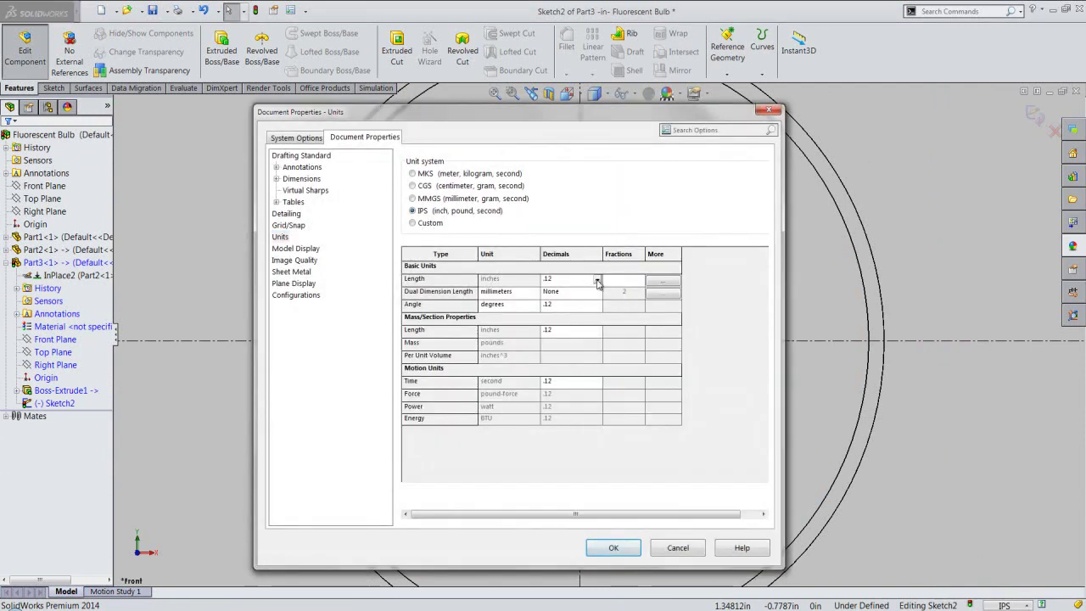
click(597, 282)
click(560, 318)
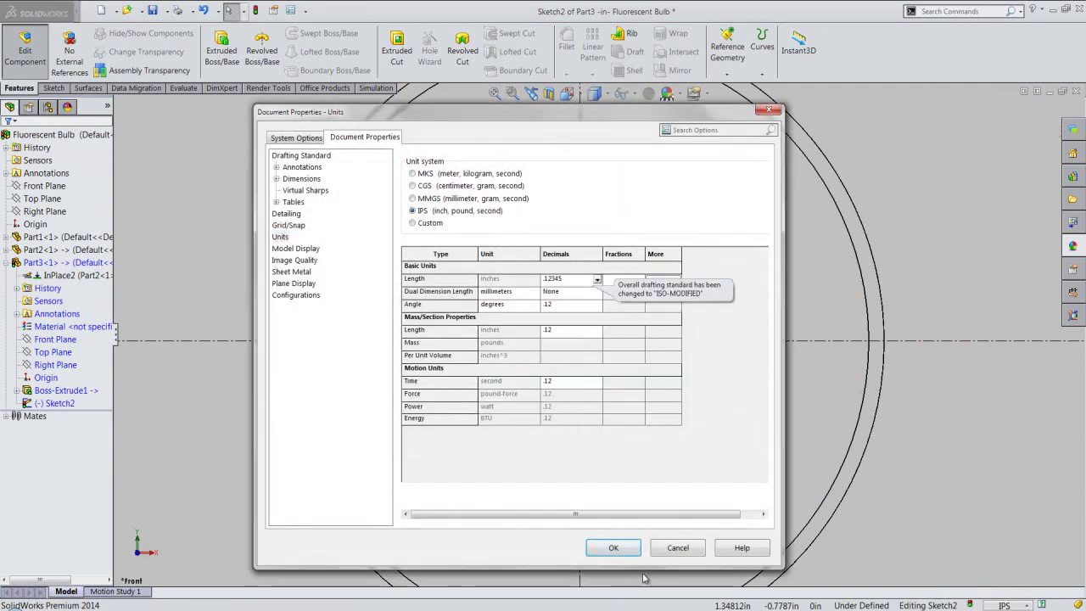
click(614, 547)
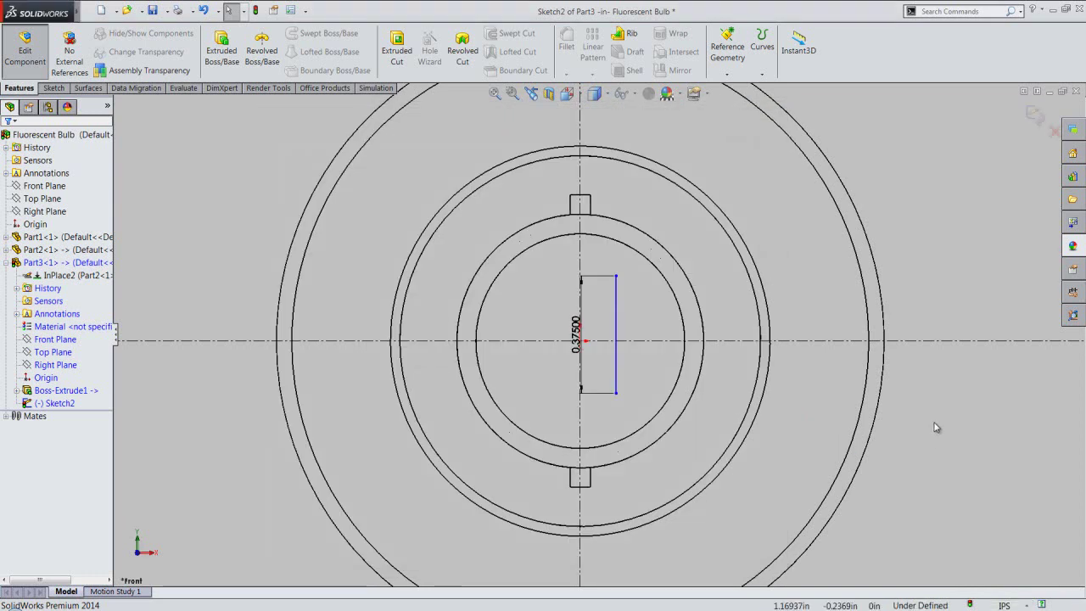
Start Add Relation from the Sketch tab's Display/Delete Relations menu.
click(51, 88)
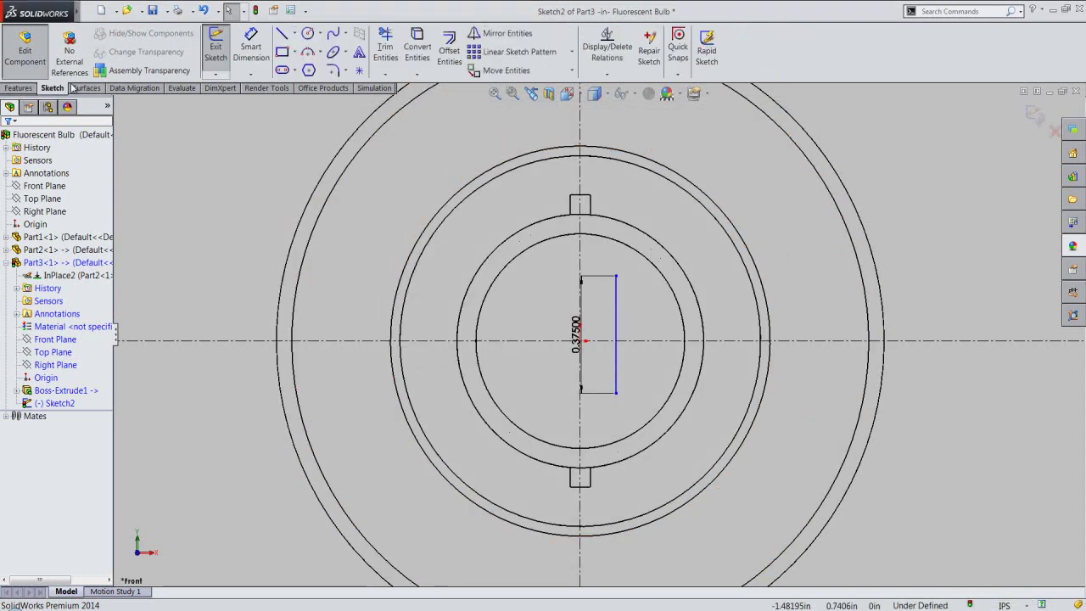
click(608, 75)
click(596, 99)
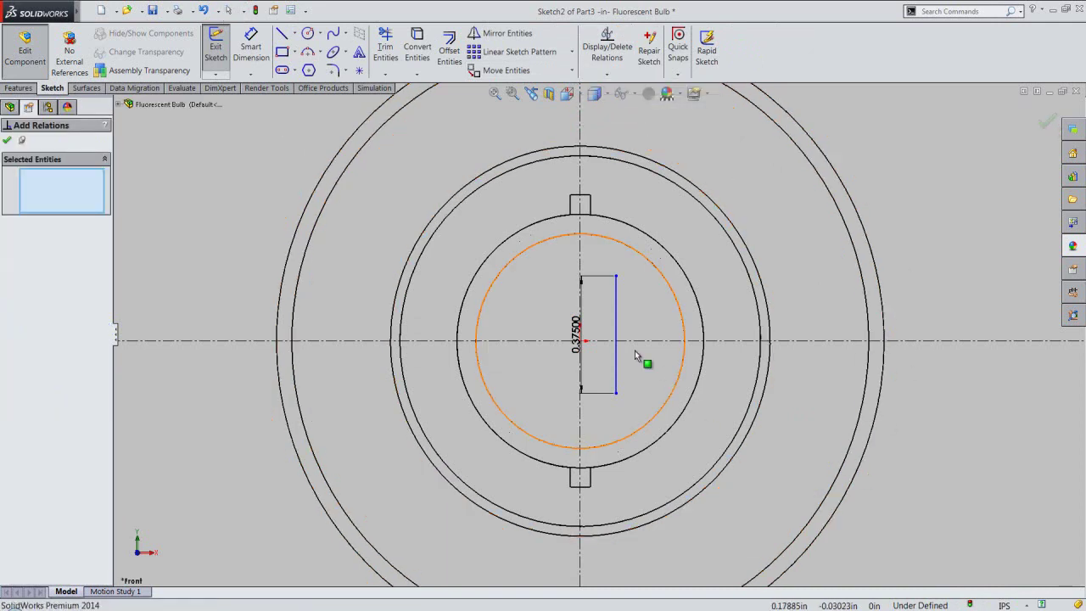
Make the line's midpoint coincident with the horizontal centerline.
right_click(616, 330)
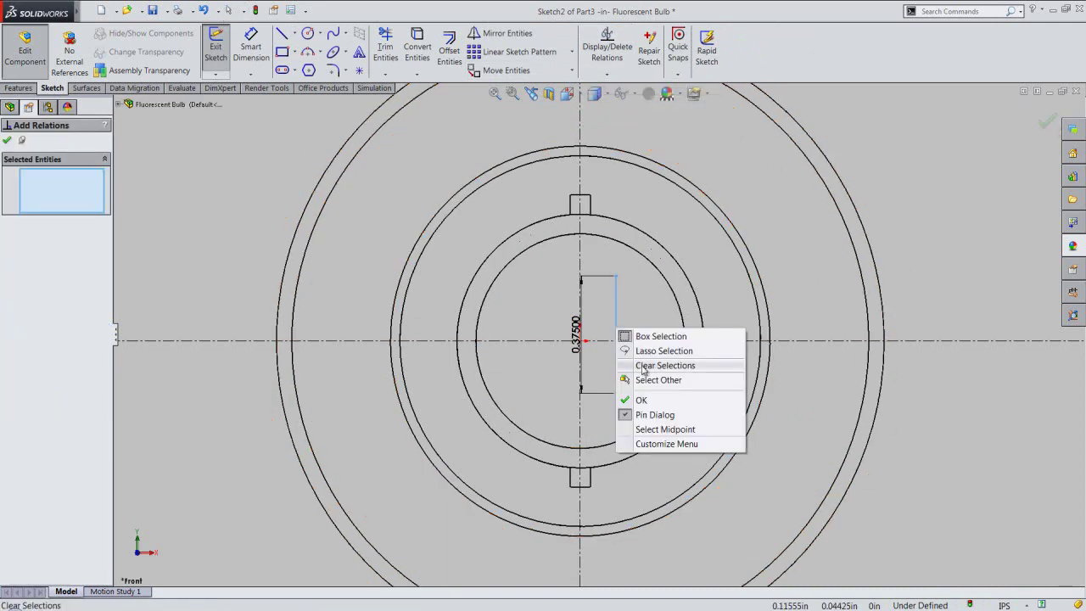
click(658, 429)
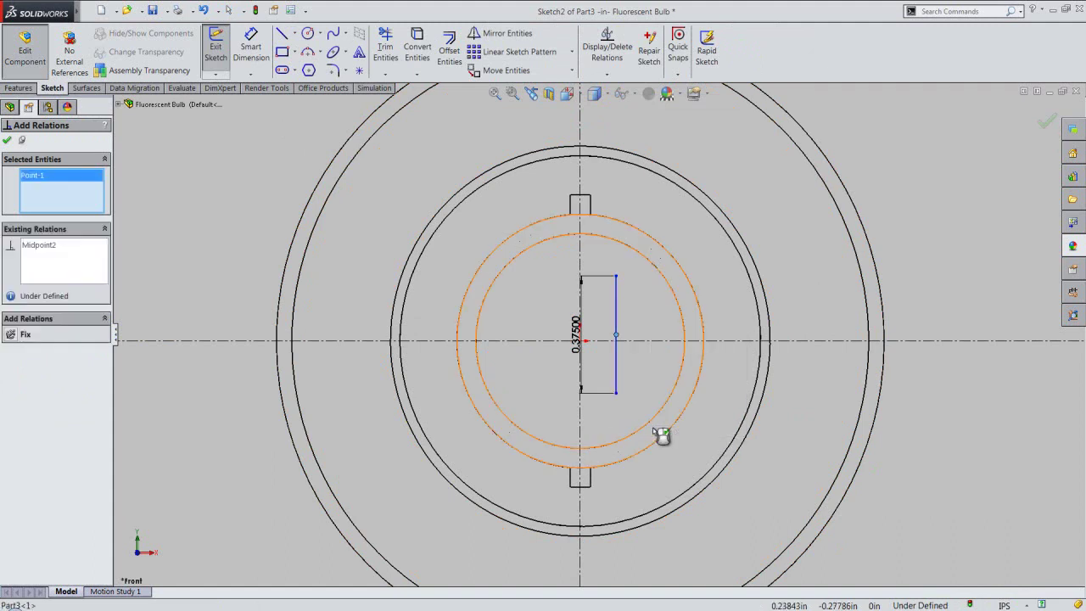
click(641, 341)
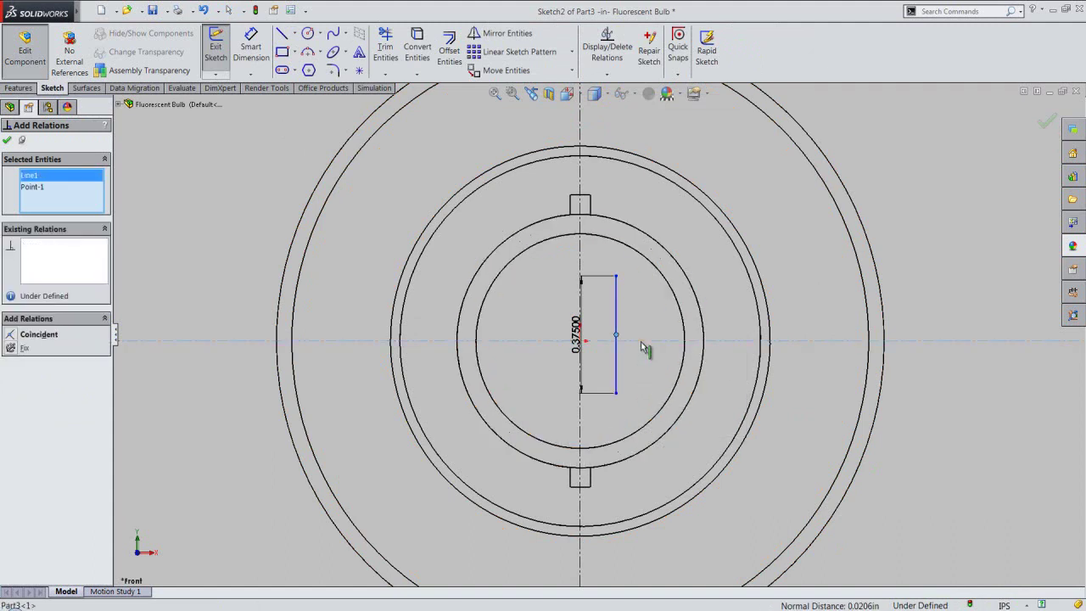
click(13, 337)
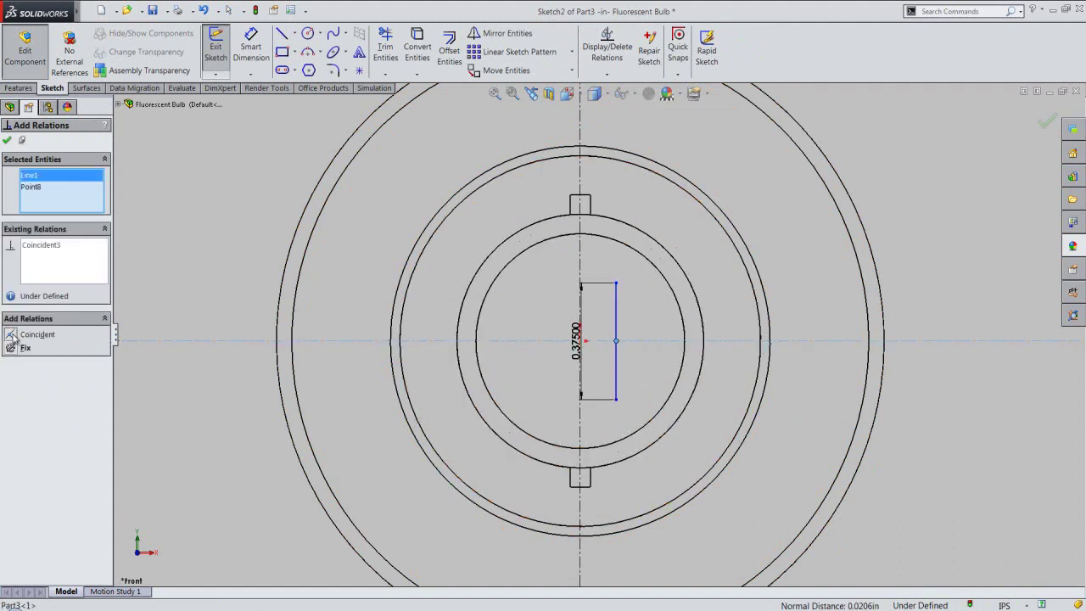
click(6, 140)
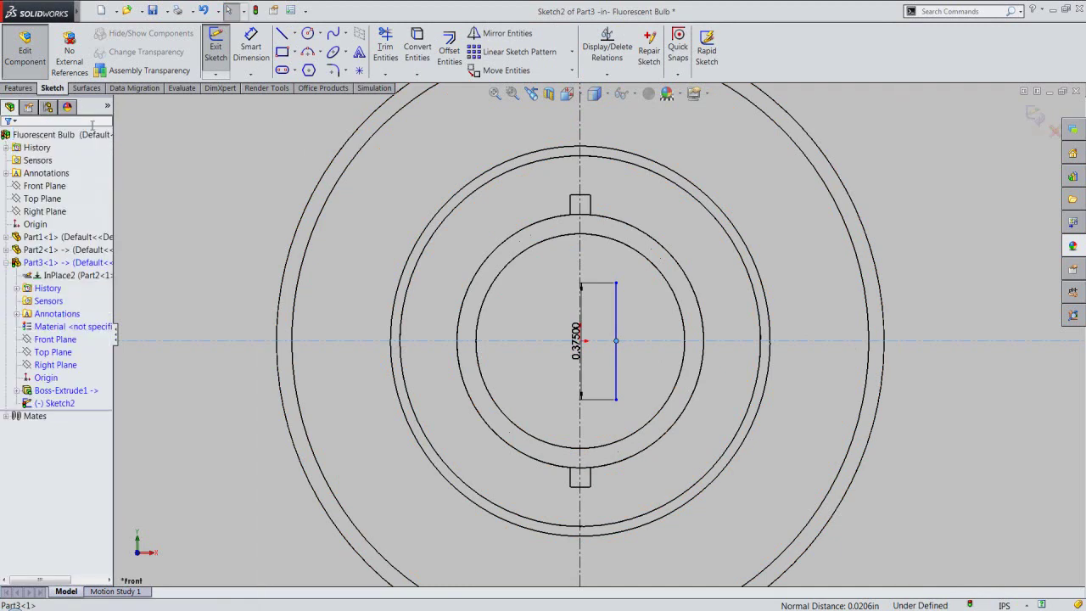
Dimension the line 0.244 in from the vertical centerline and tidy the dimension's position.
click(251, 47)
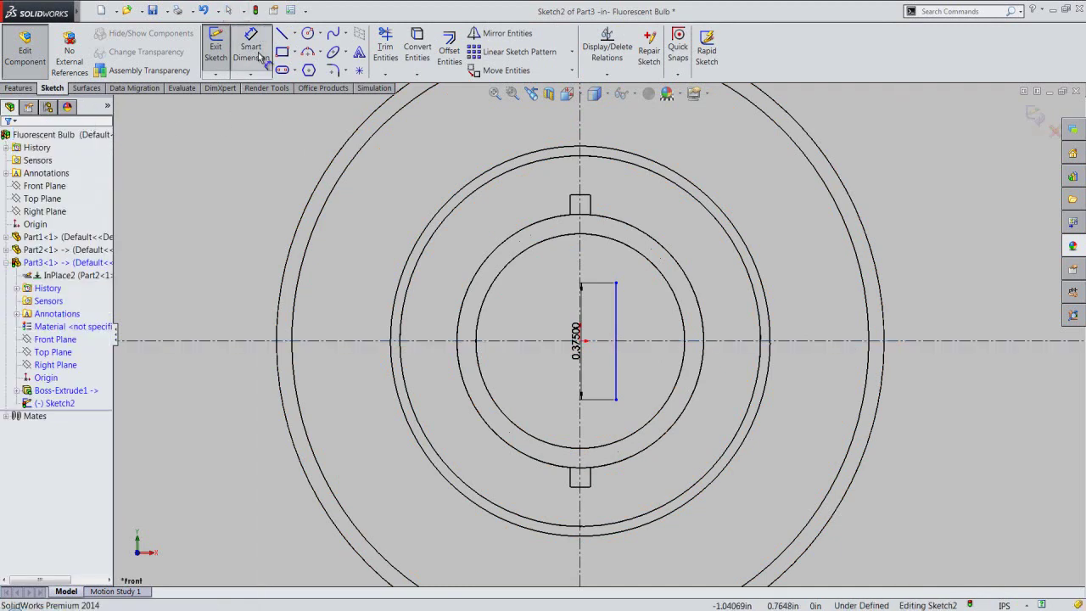
click(616, 314)
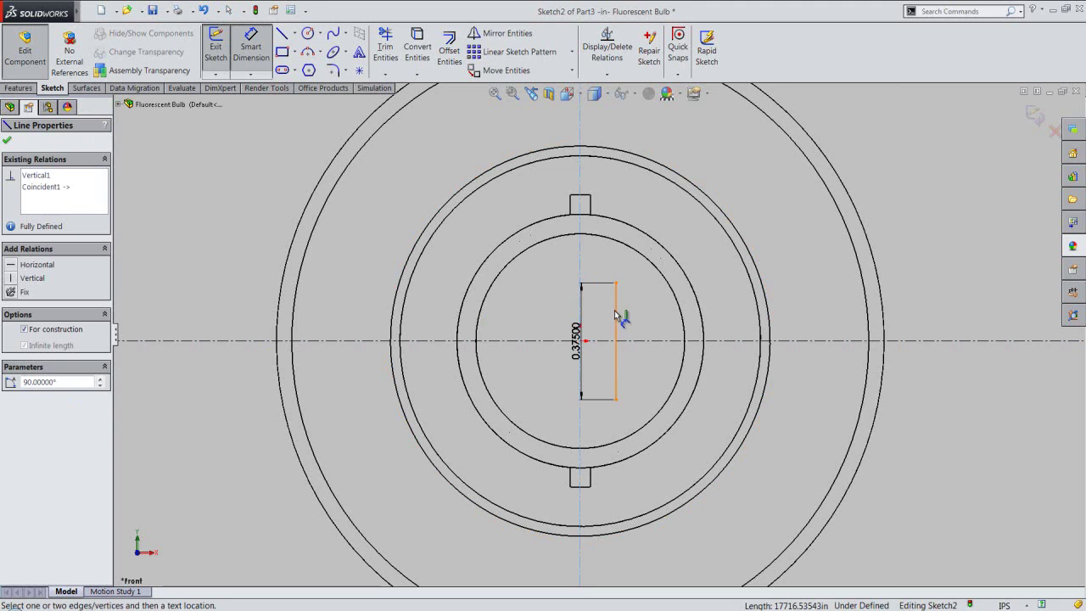
click(597, 246)
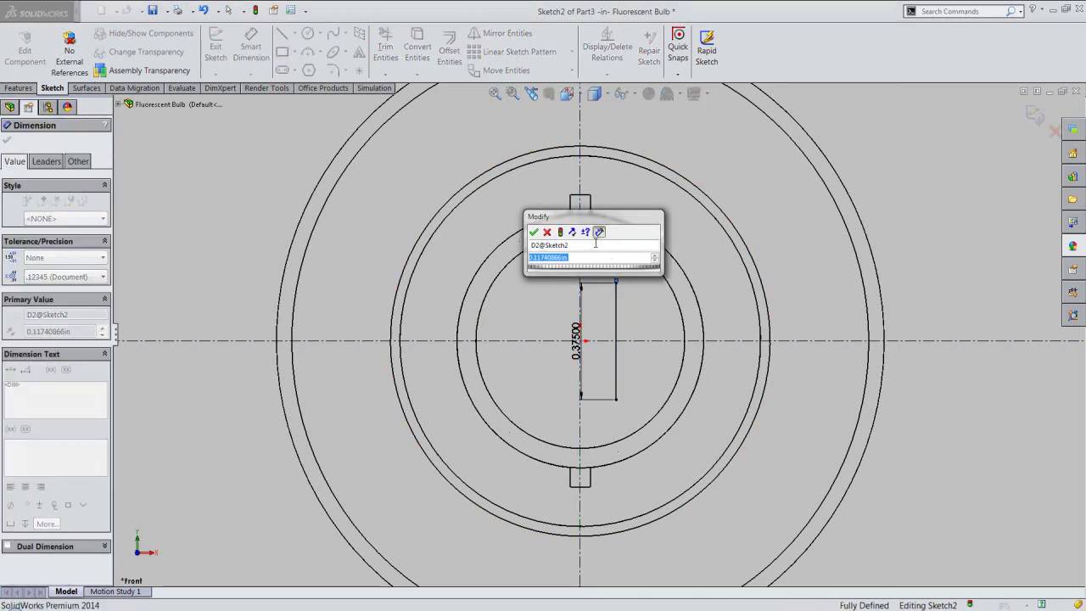
key(BackSpace)
text(.244)
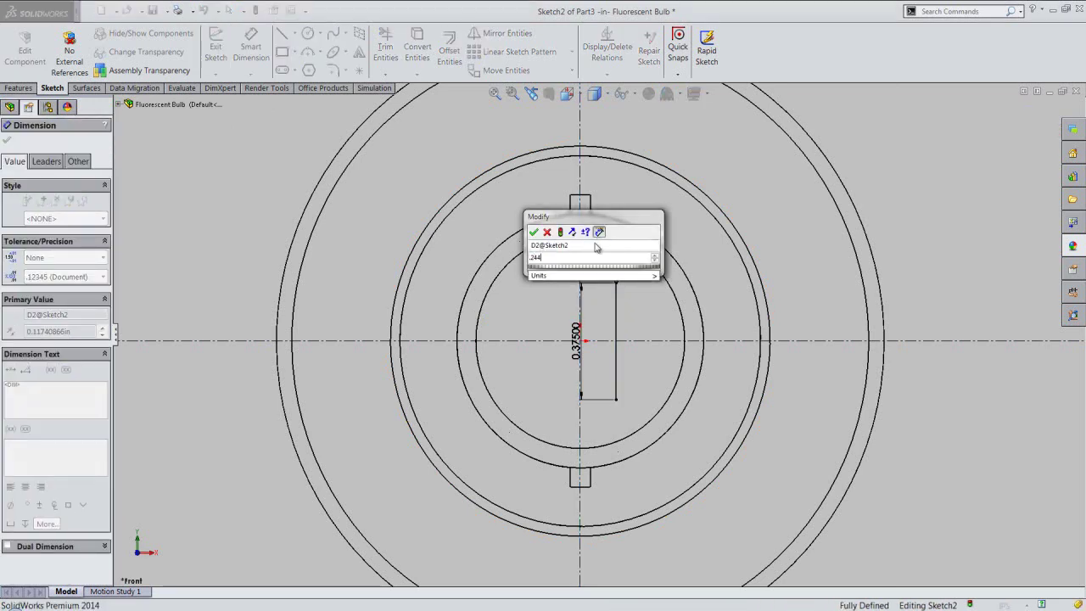
key(Return)
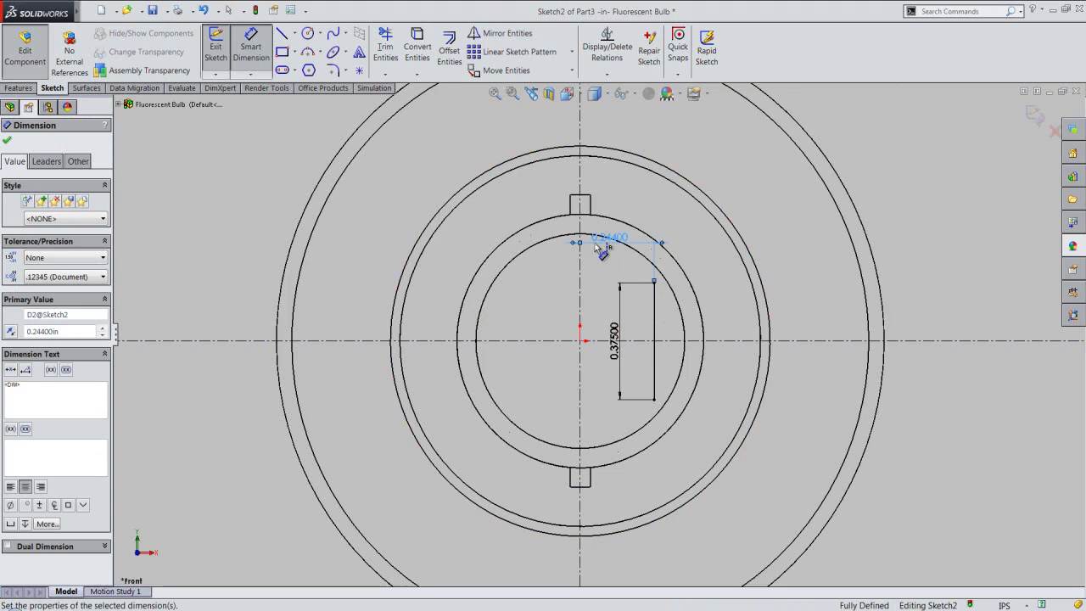
right_click(960, 155)
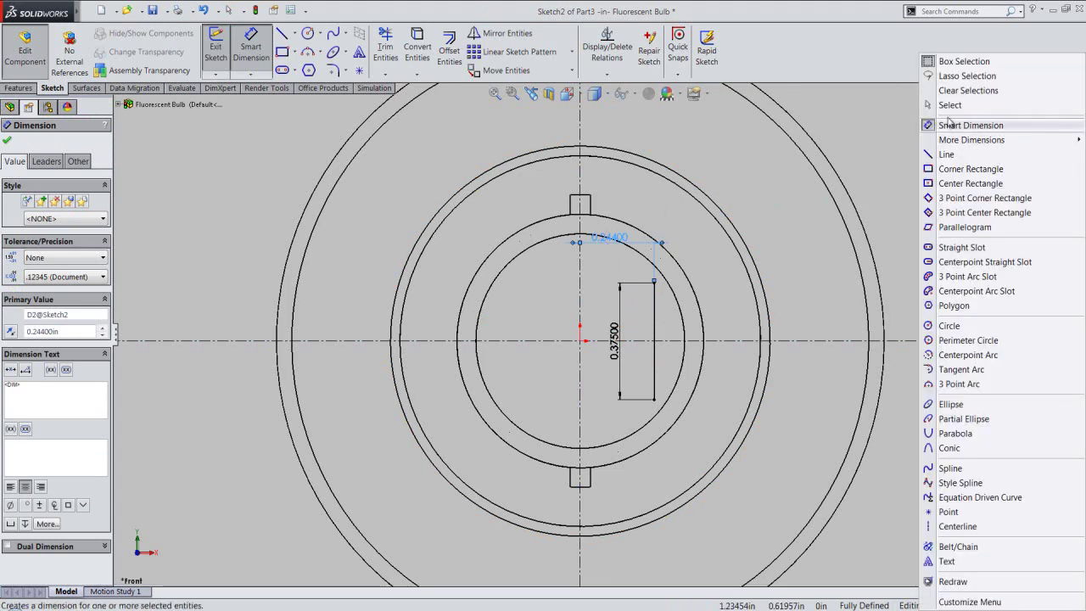
click(950, 104)
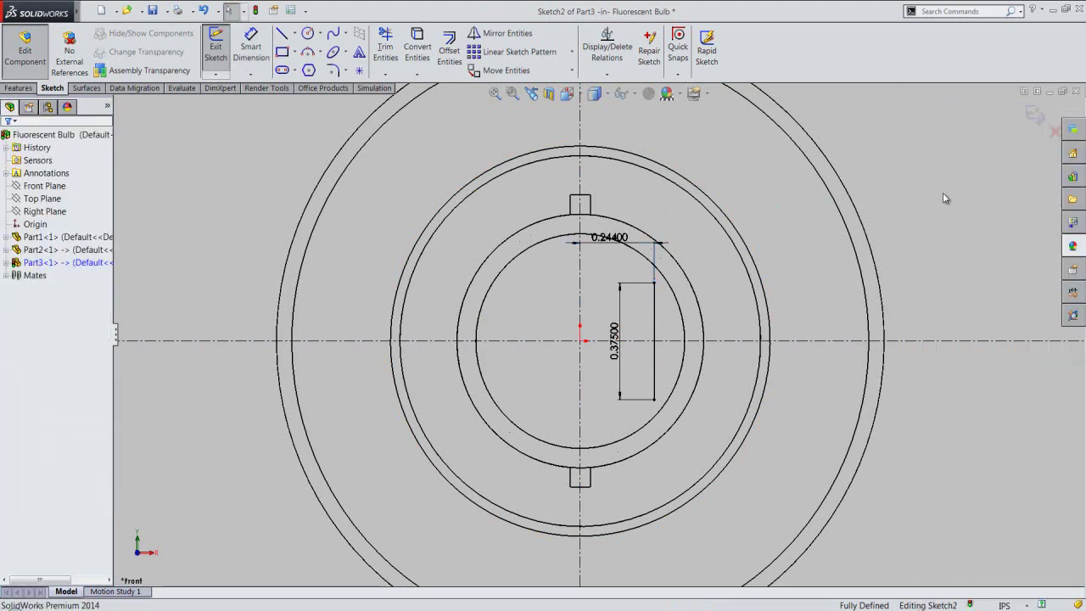
drag(609, 238, 605, 264)
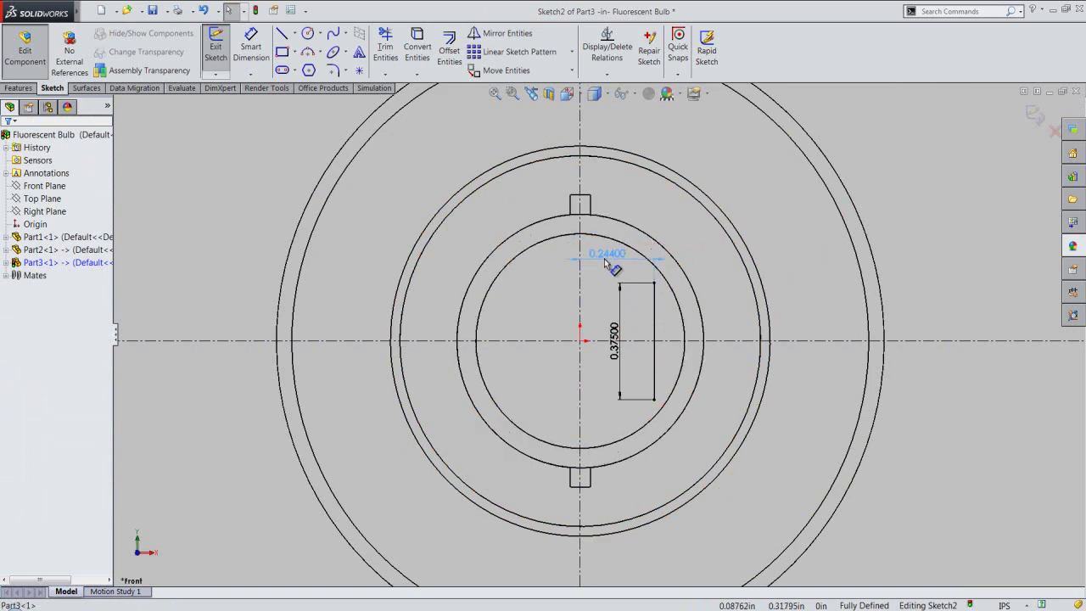
click(948, 247)
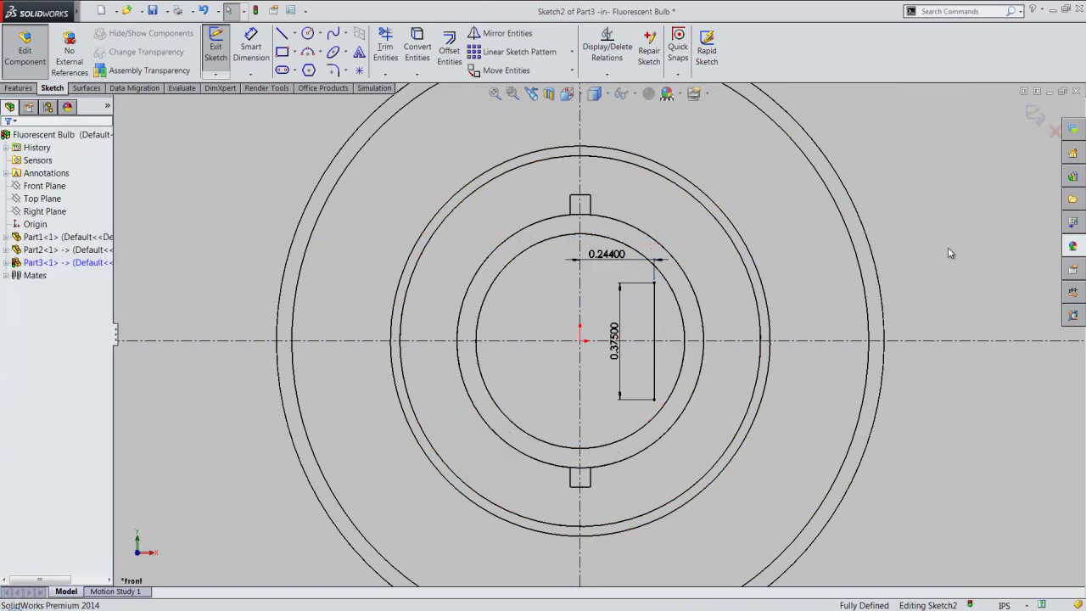
right_click(949, 250)
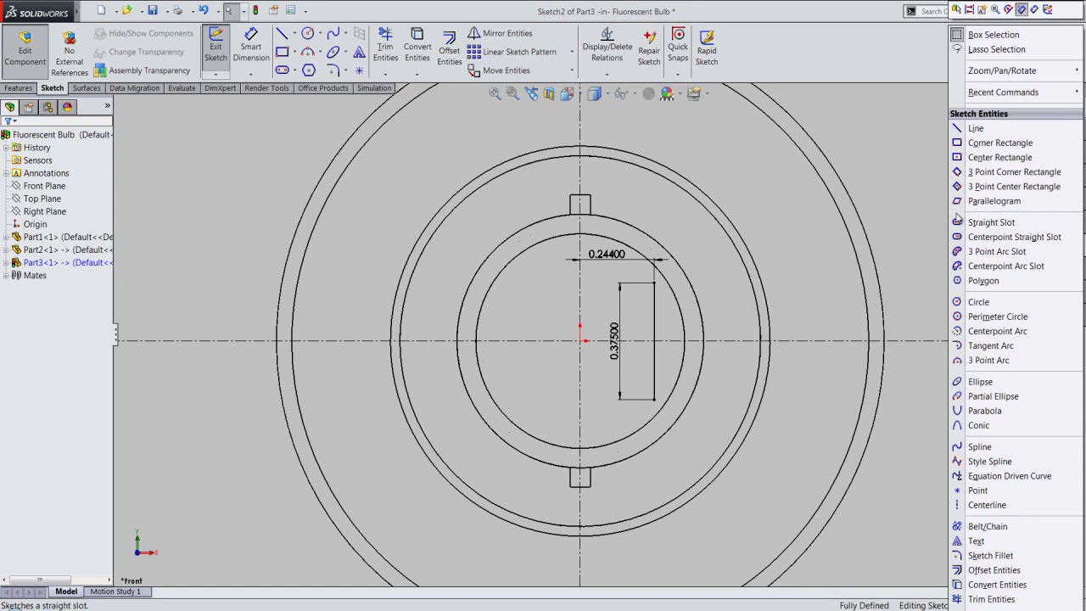
Draw a 3-point arc of 0.5 in radius from the line's bottom endpoint to its top endpoint.
click(982, 360)
click(654, 399)
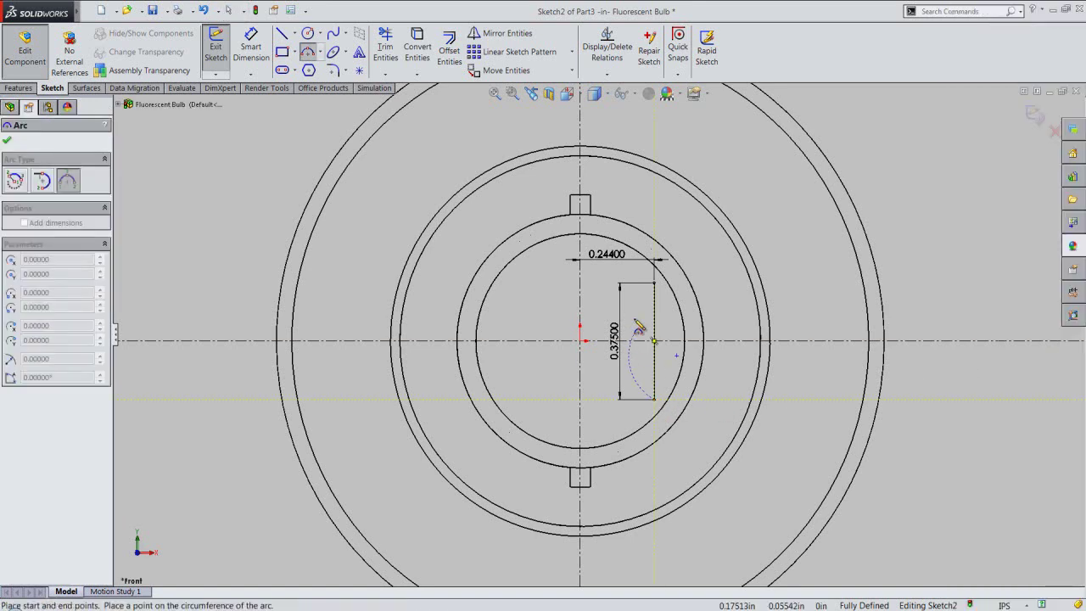
click(653, 285)
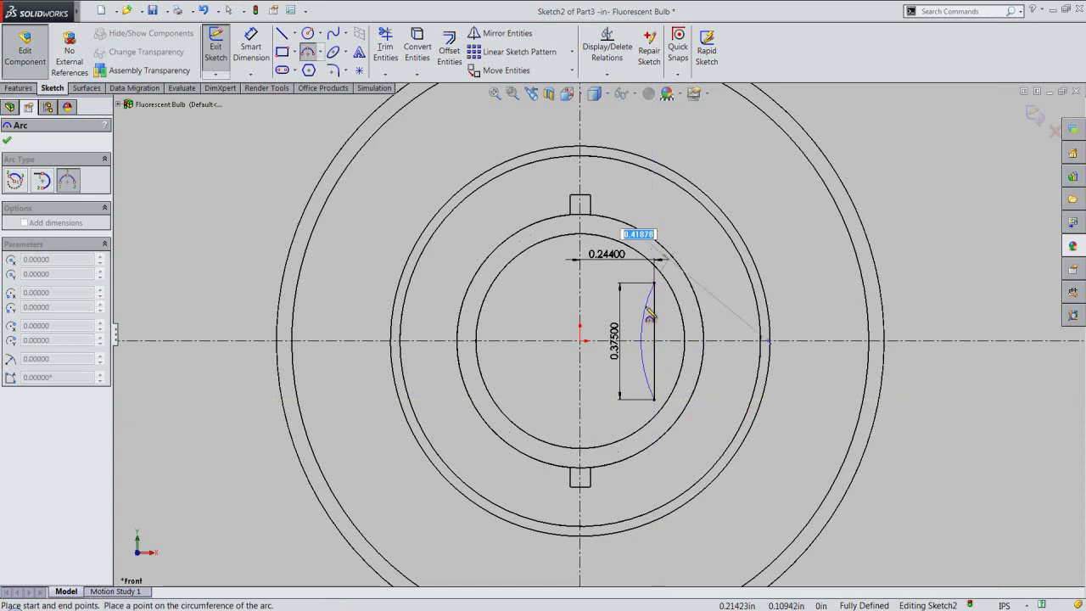
key(BackSpace)
text(.5)
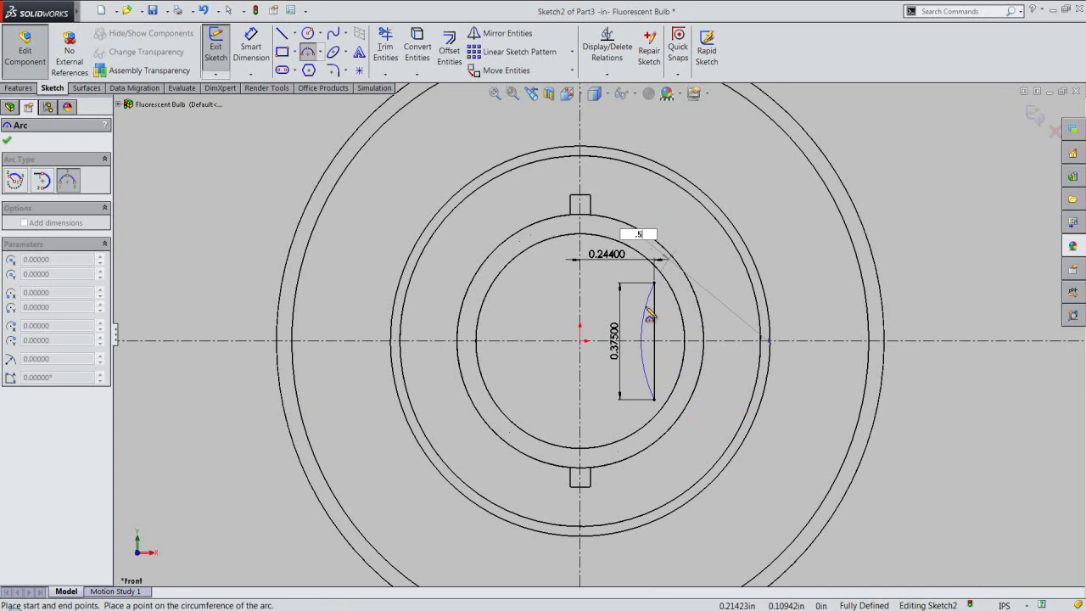
key(Return)
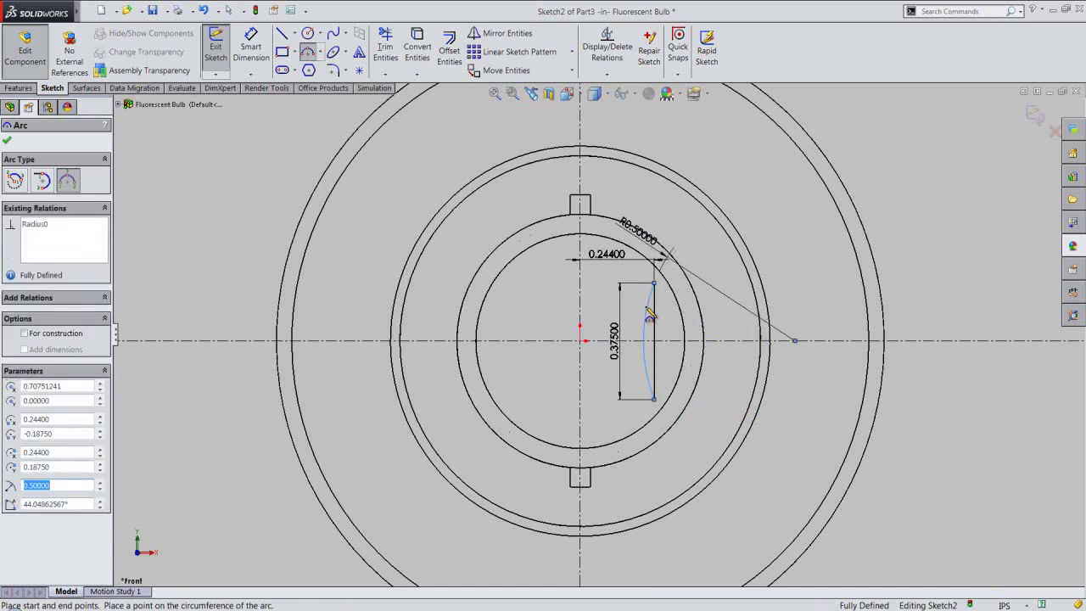
right_click(886, 323)
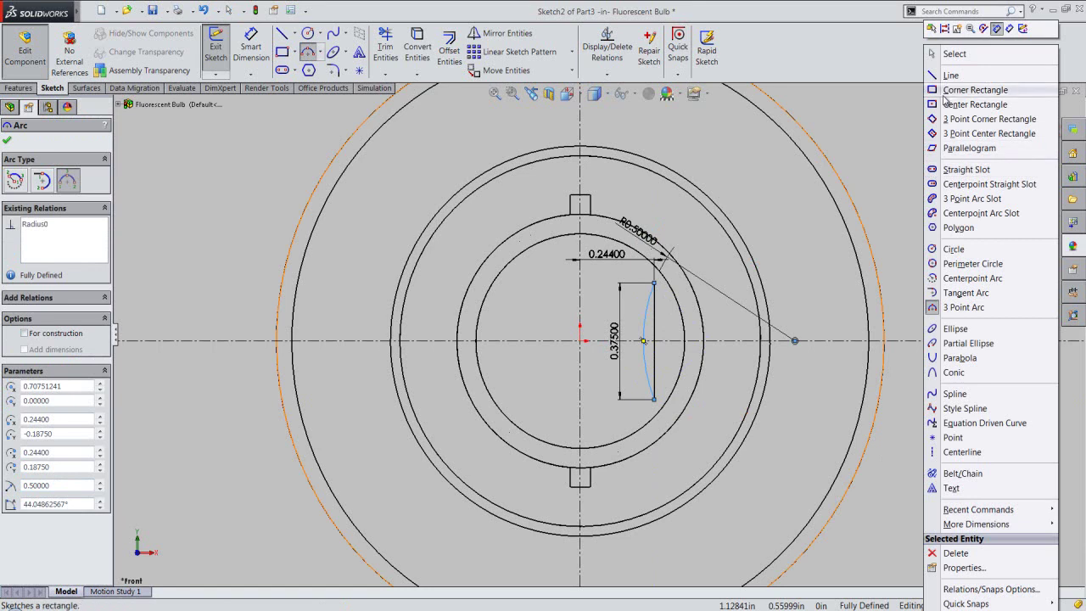
click(952, 53)
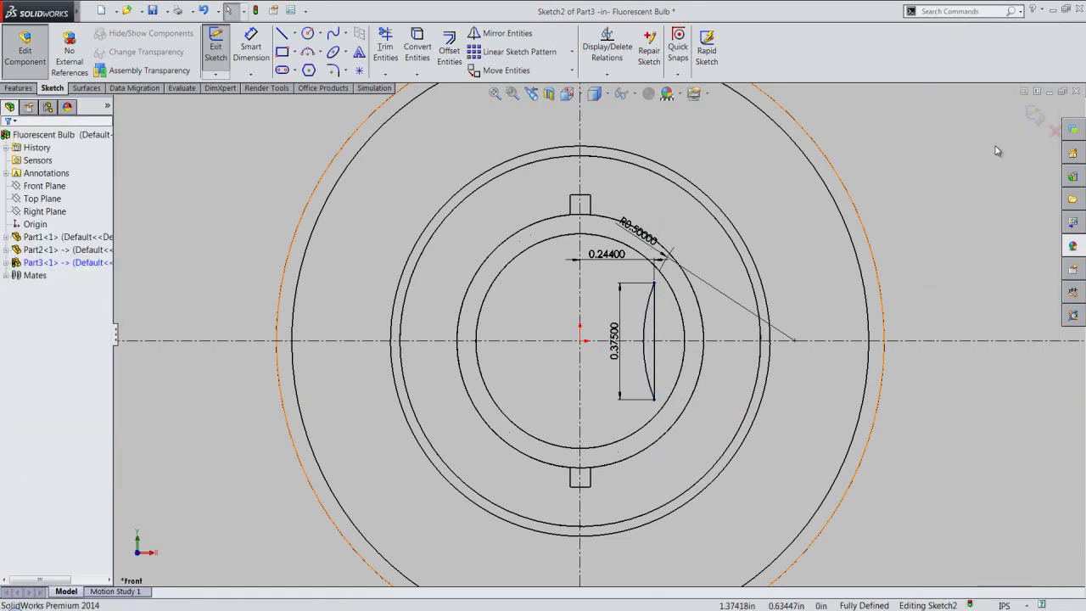
Exit Sketch2 and switch the display to Shaded With Edges.
click(1034, 116)
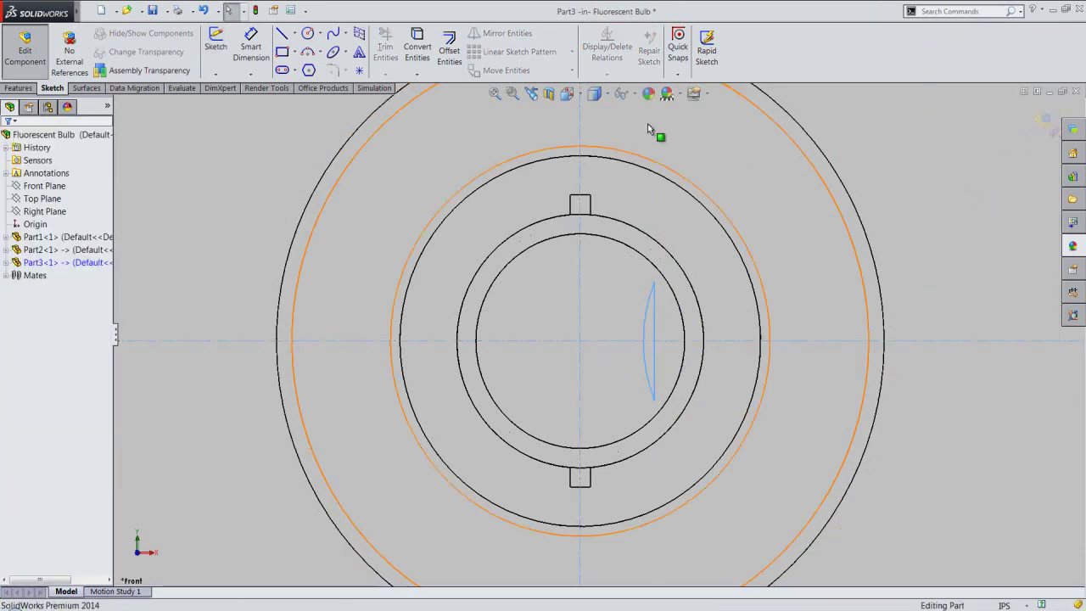
click(594, 93)
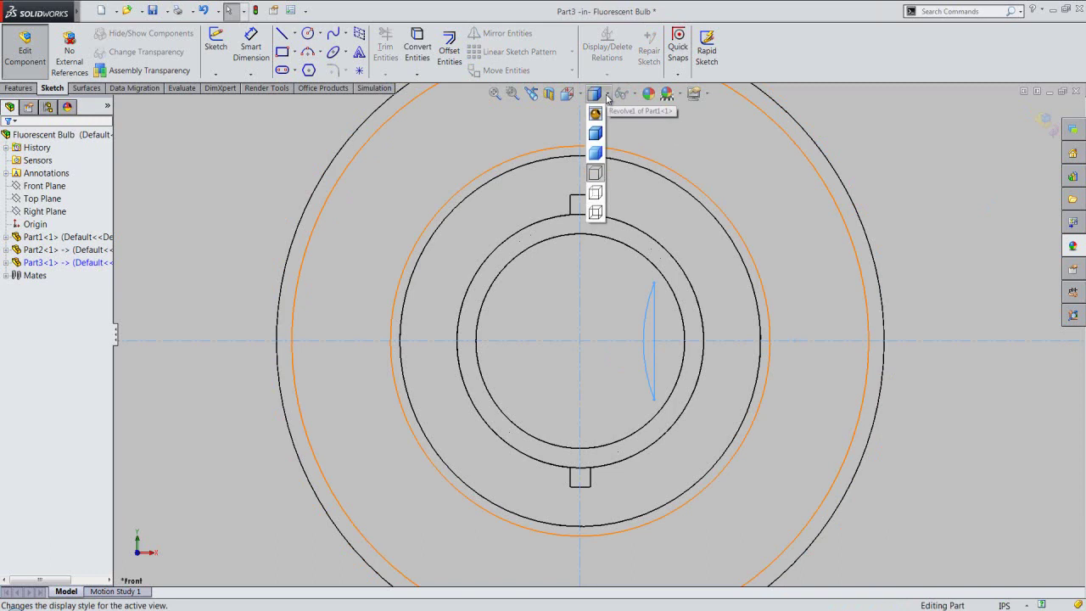
click(596, 148)
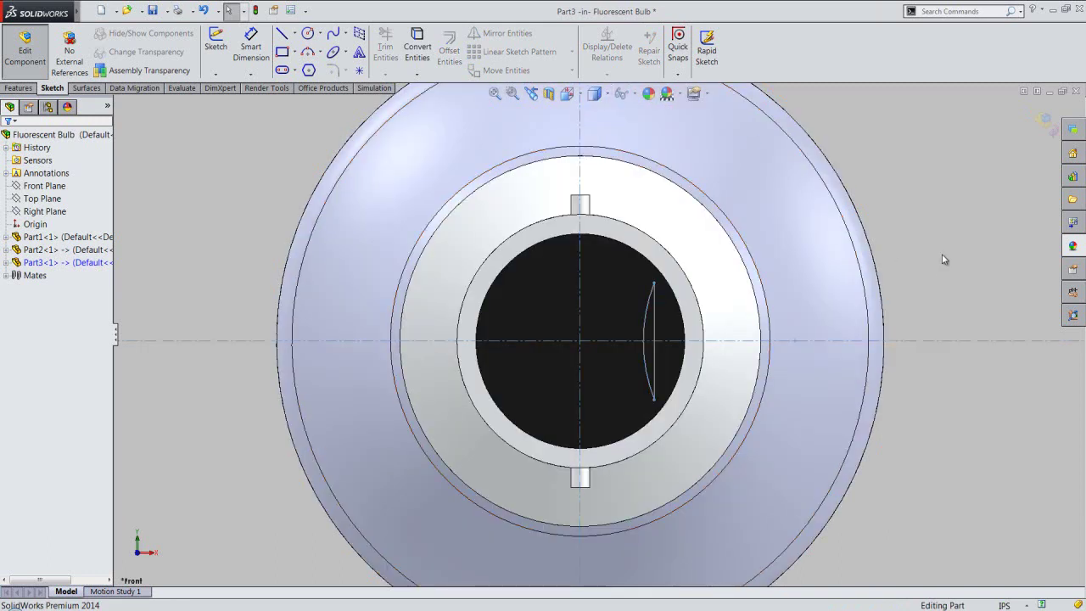
scroll(944, 259, down, 2)
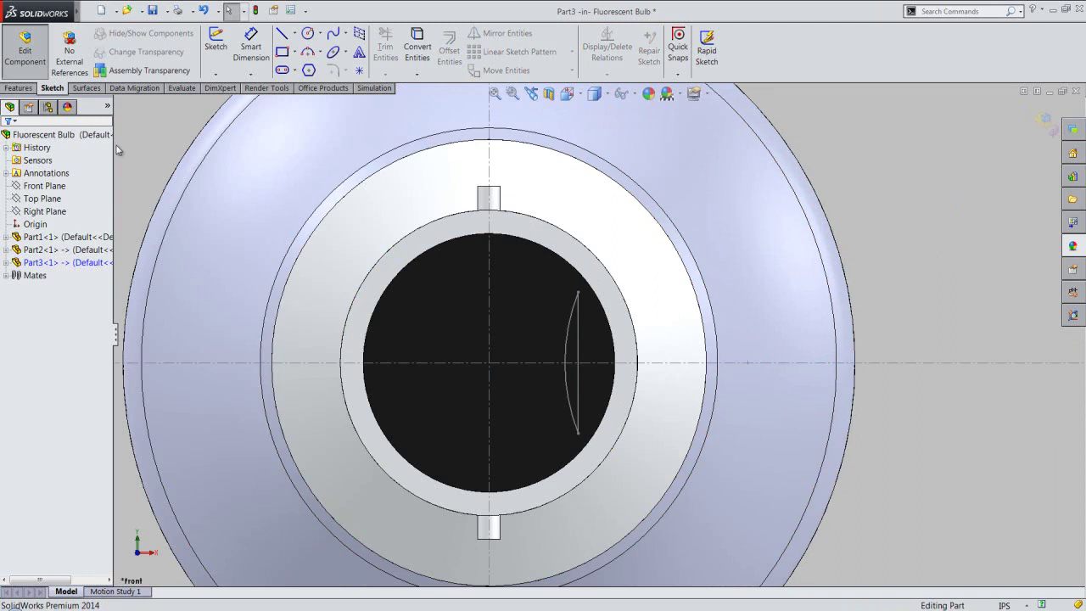
Revolve Sketch2 a full 360° about its straight line to create Revolve1.
click(32, 90)
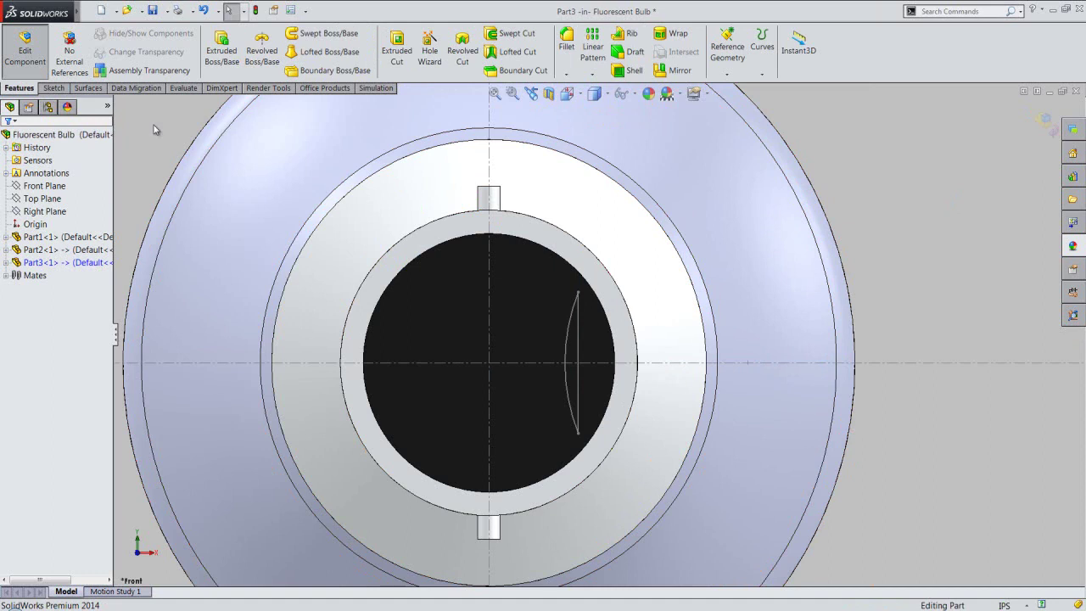
click(261, 51)
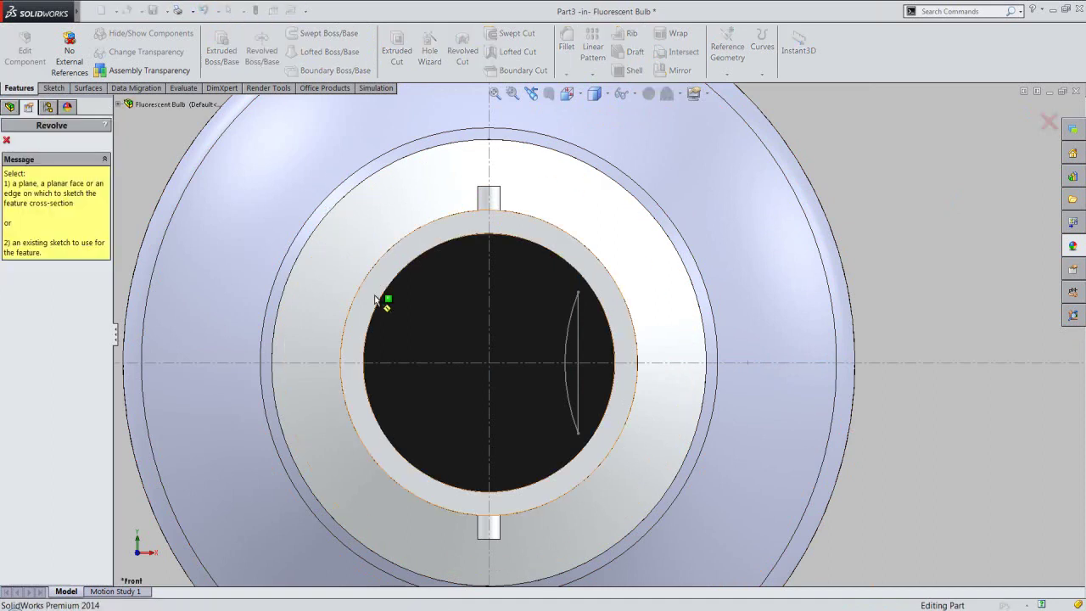
click(579, 343)
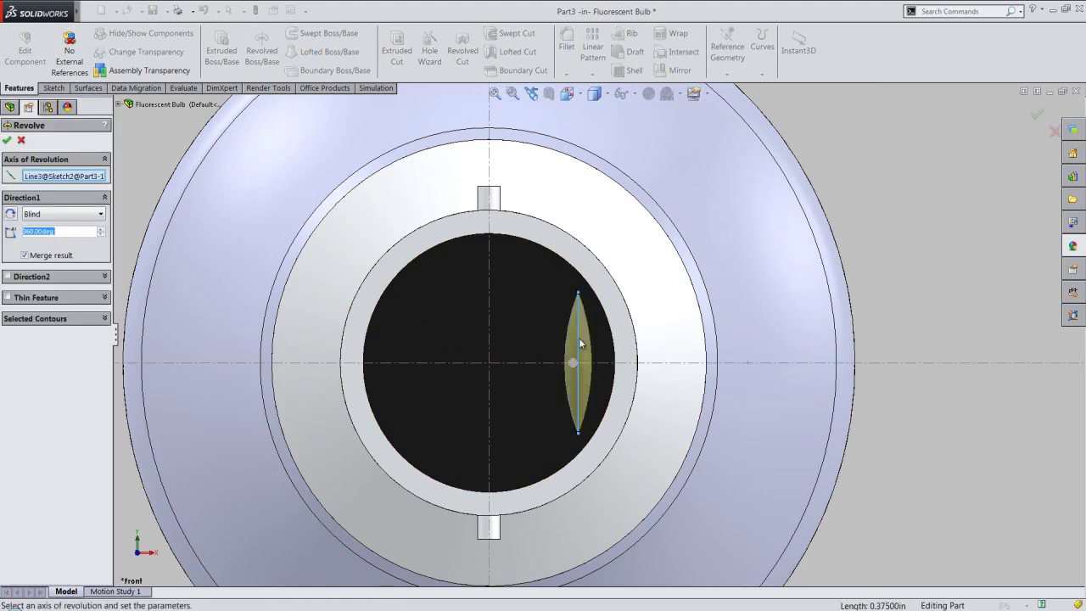
click(25, 256)
click(7, 140)
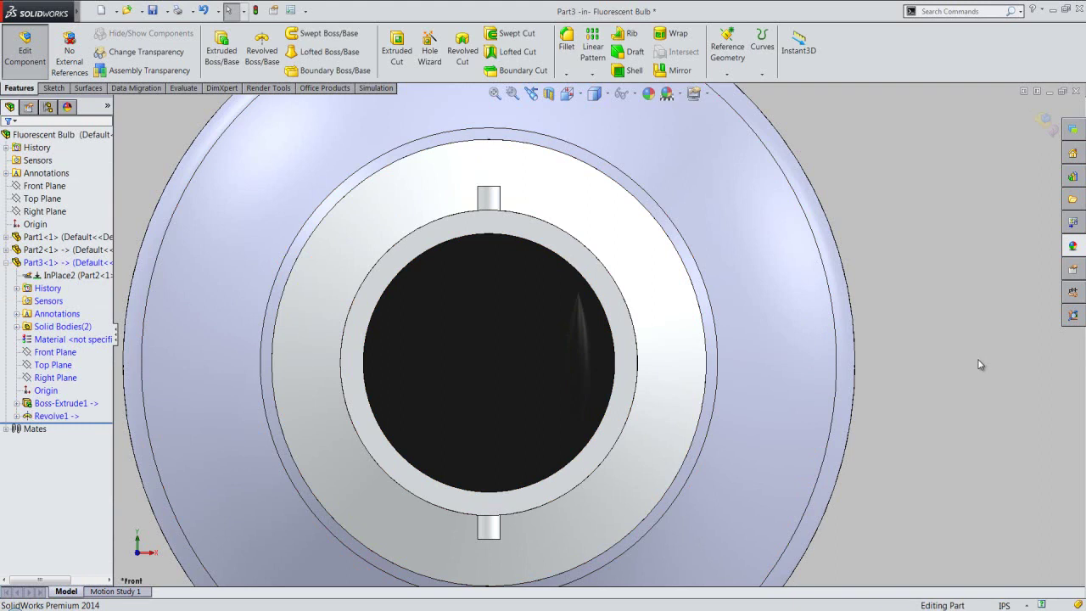
Apply polished zinc from Appearances > Metal > Zinc to the Revolve1 body.
click(57, 353)
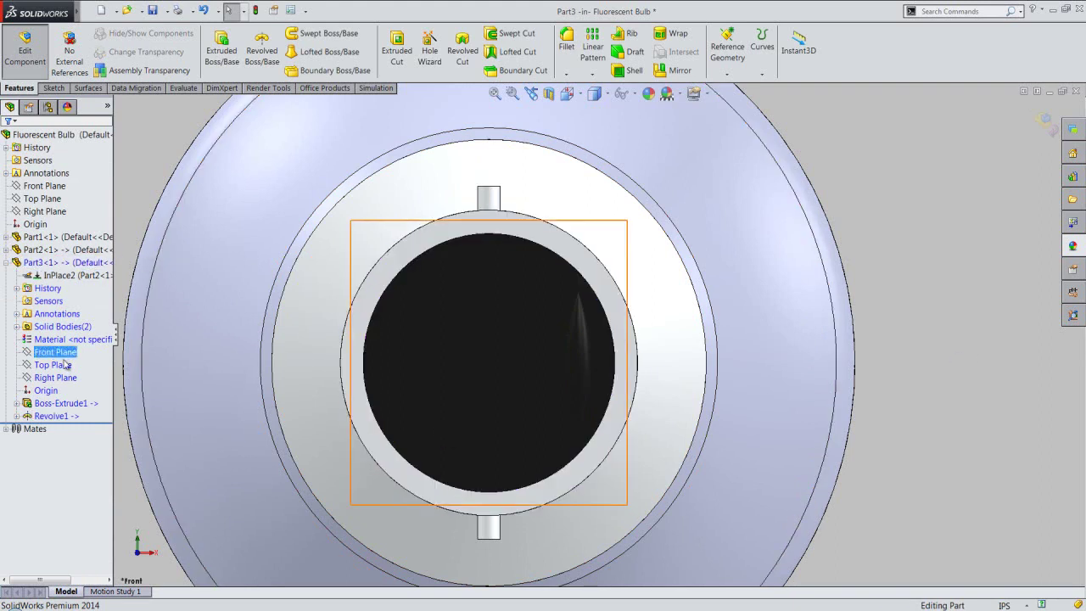
click(55, 417)
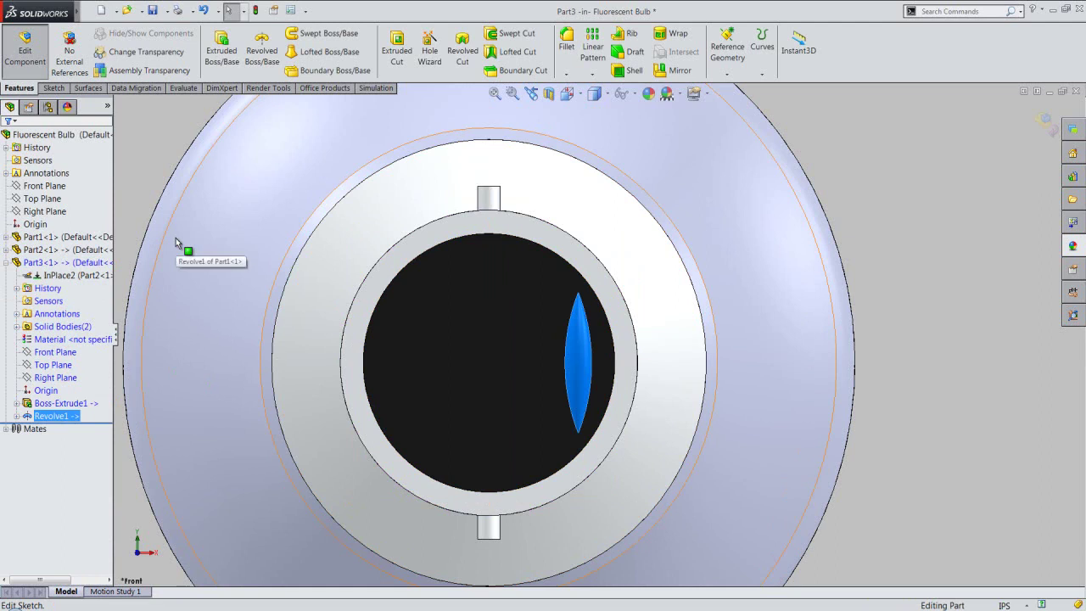
click(649, 94)
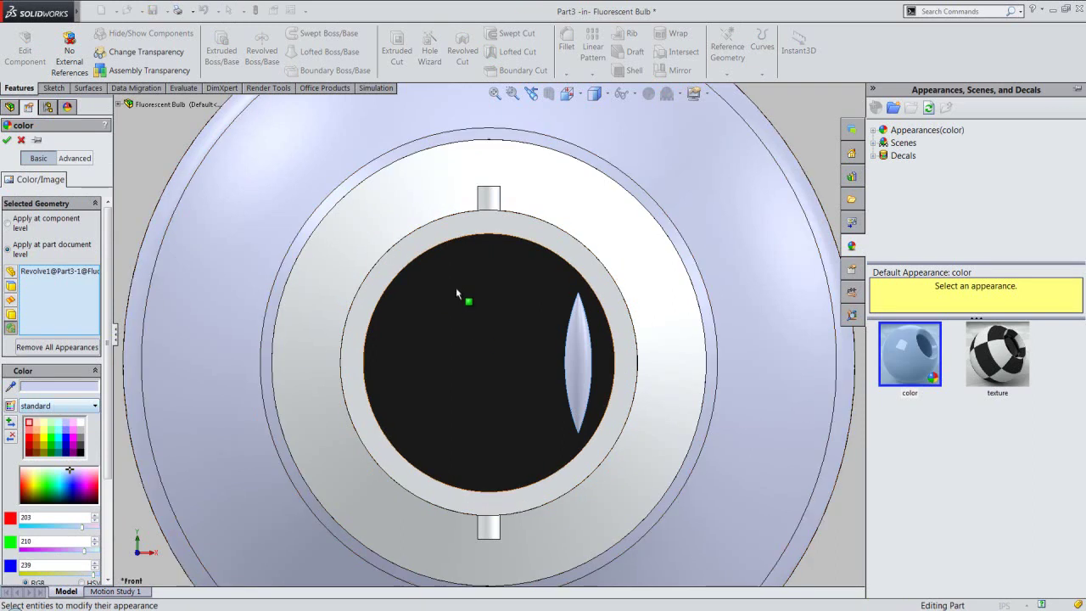
click(875, 132)
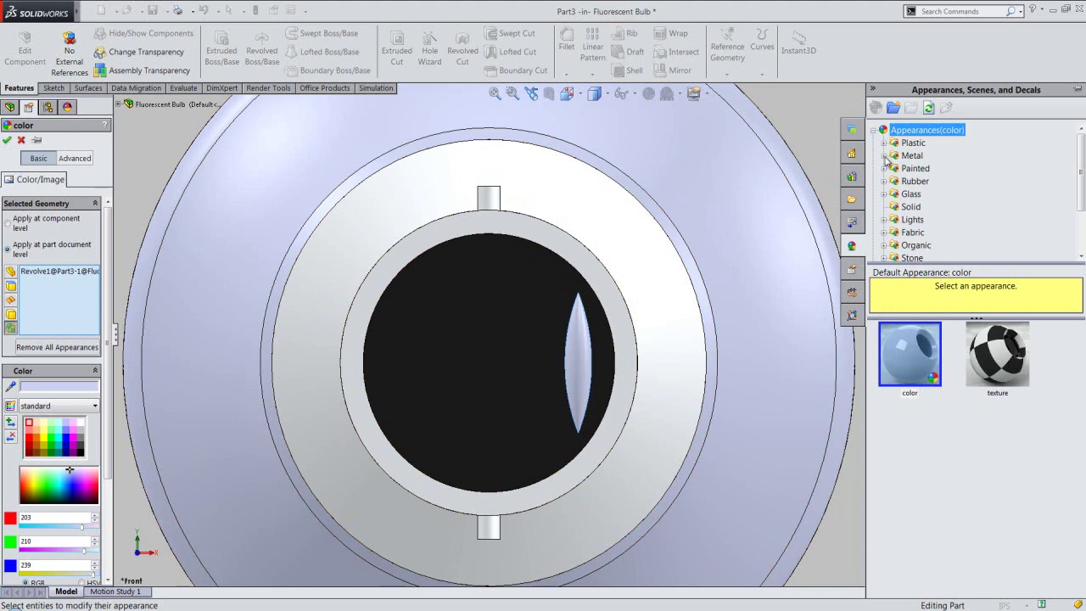
click(884, 156)
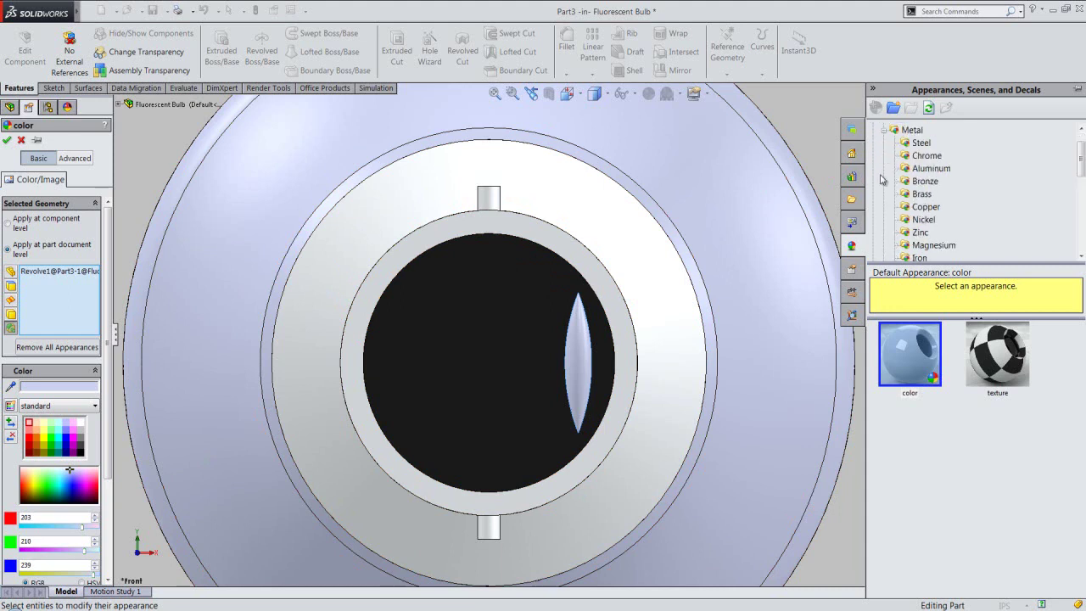
click(911, 230)
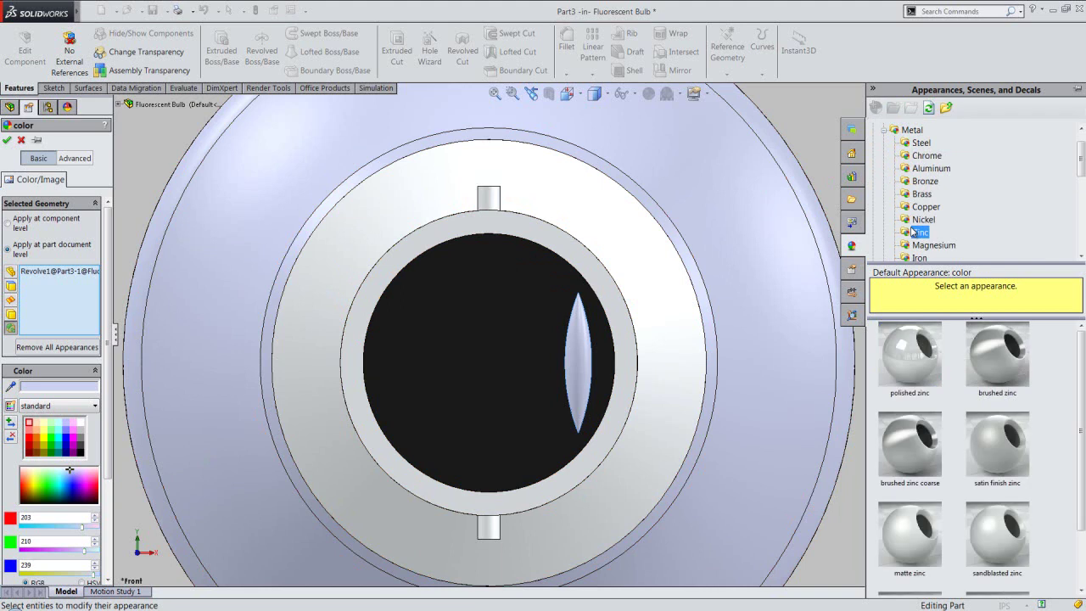
click(917, 353)
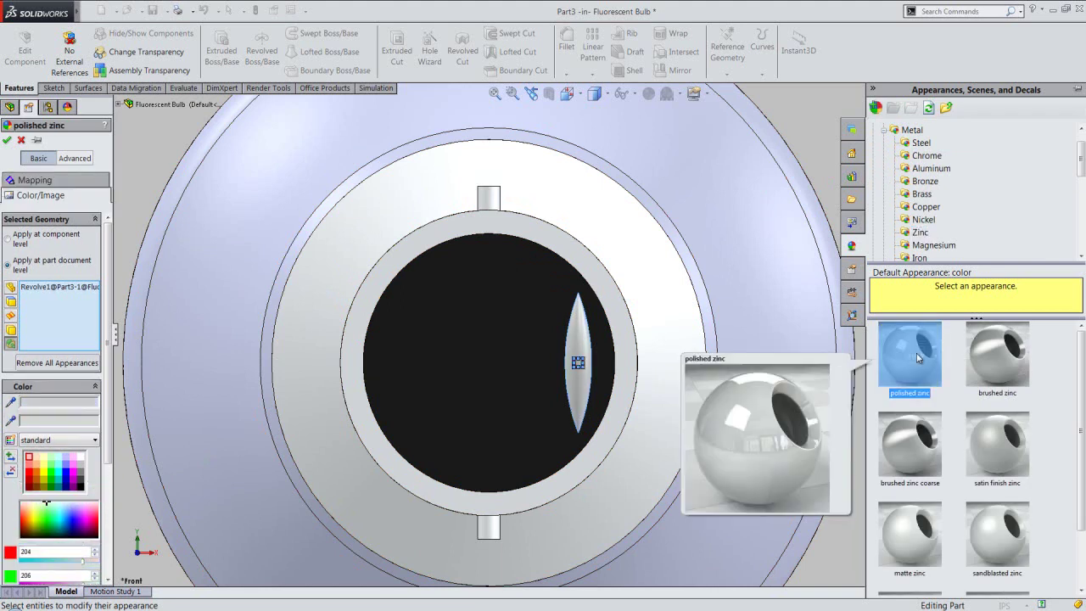
click(7, 139)
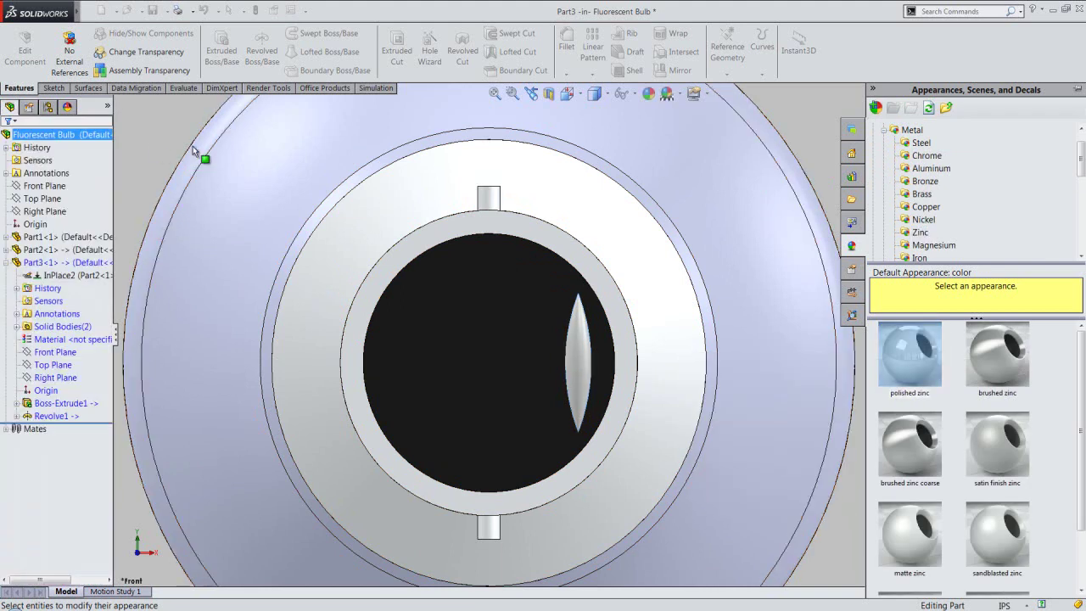
Start a Mirror feature using Part3's Right Plane as the mirror plane.
click(783, 104)
scroll(649, 356, up, 2)
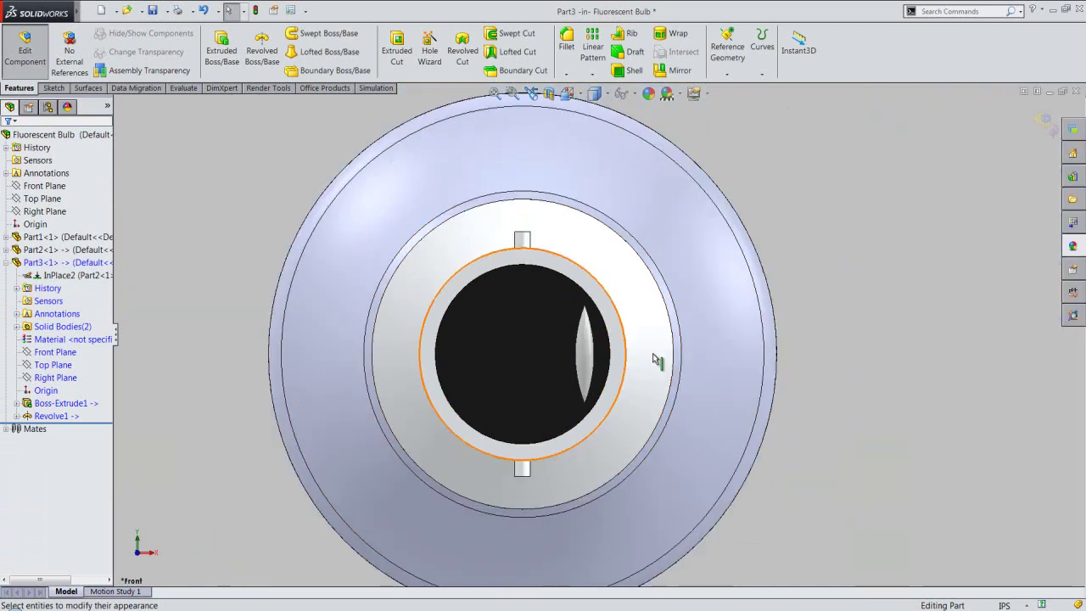
scroll(632, 365, up, 1)
mouse_move(623, 366)
middle_down()
mouse_move(589, 314)
mouse_move(555, 320)
middle_up()
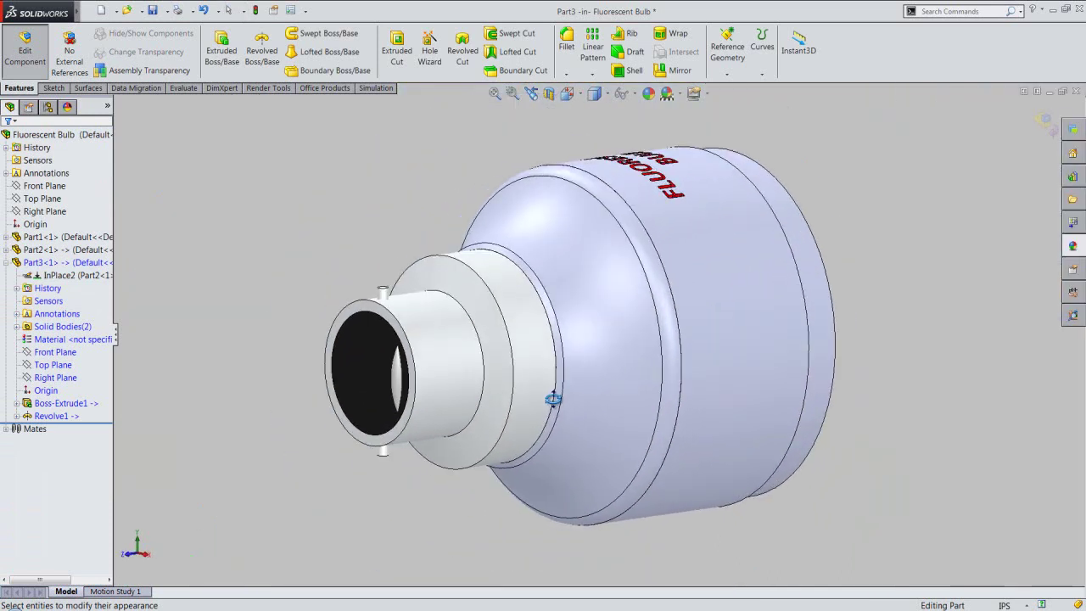
scroll(387, 376, down, 2)
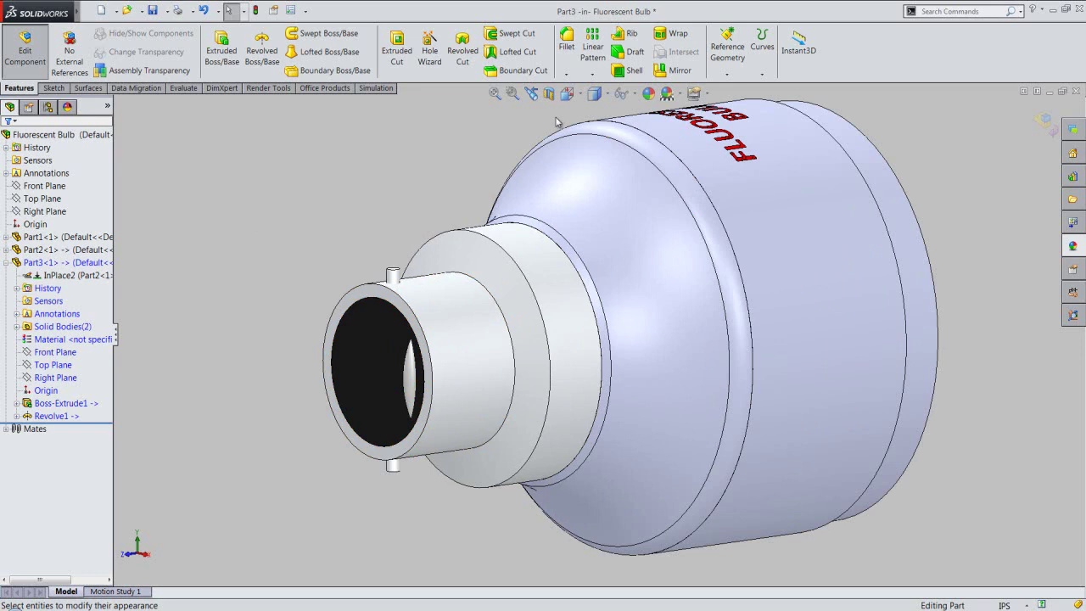
click(675, 70)
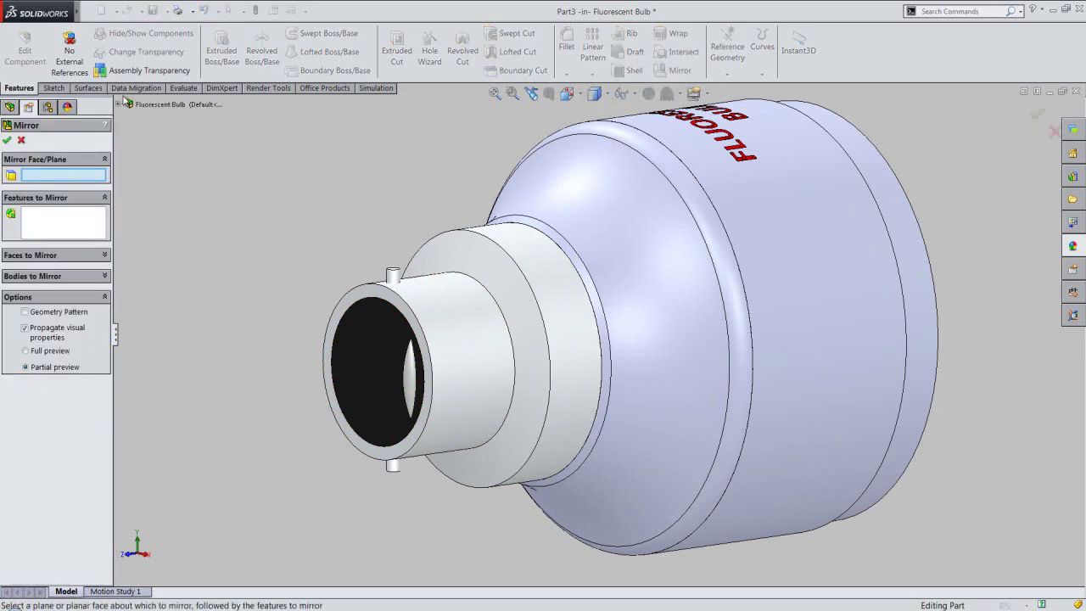
click(120, 104)
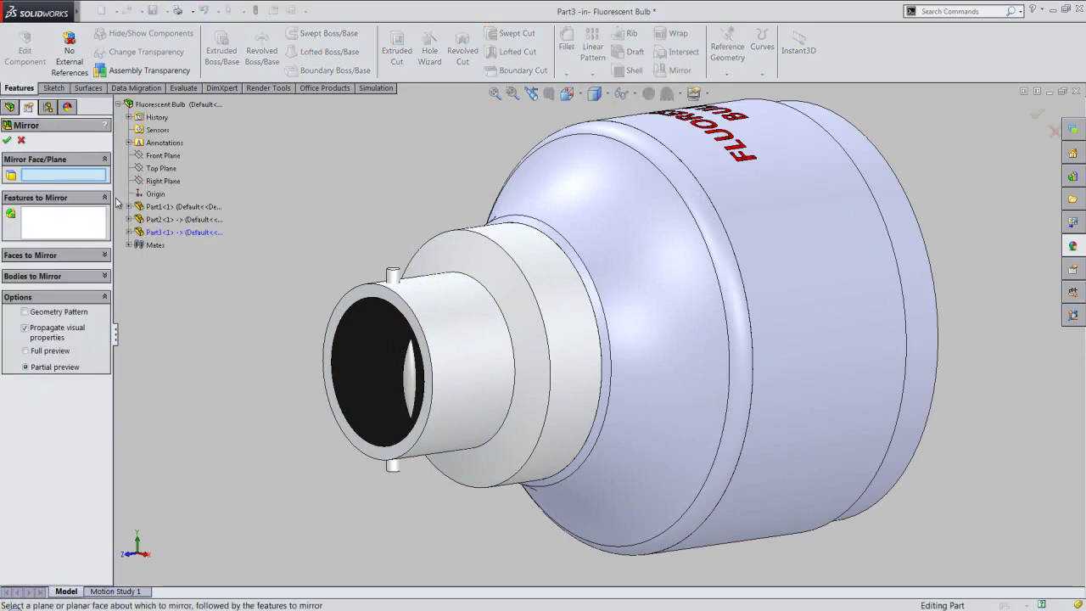
click(129, 233)
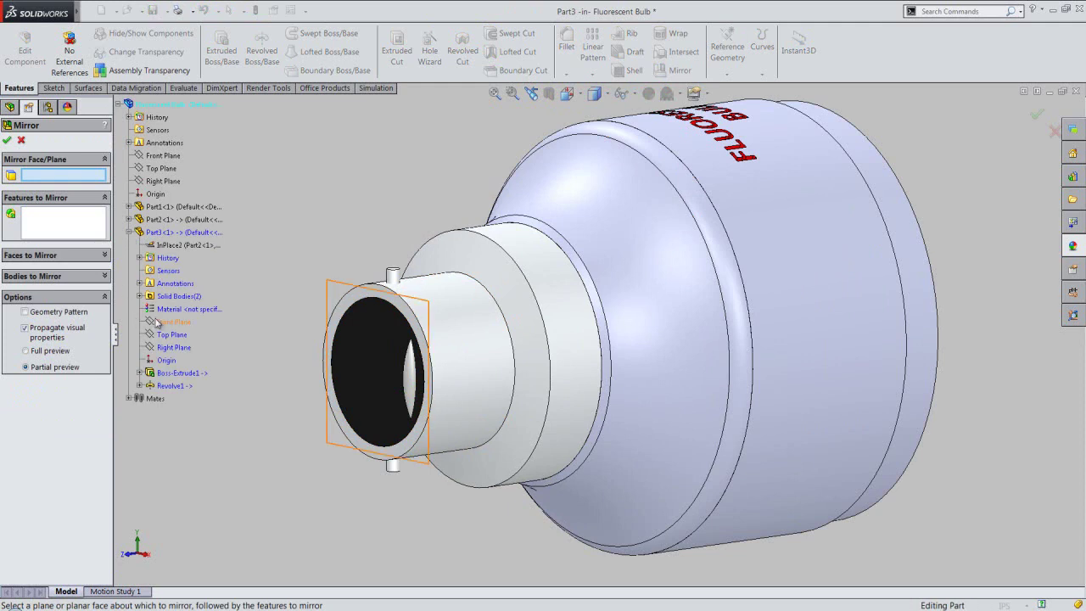
click(166, 347)
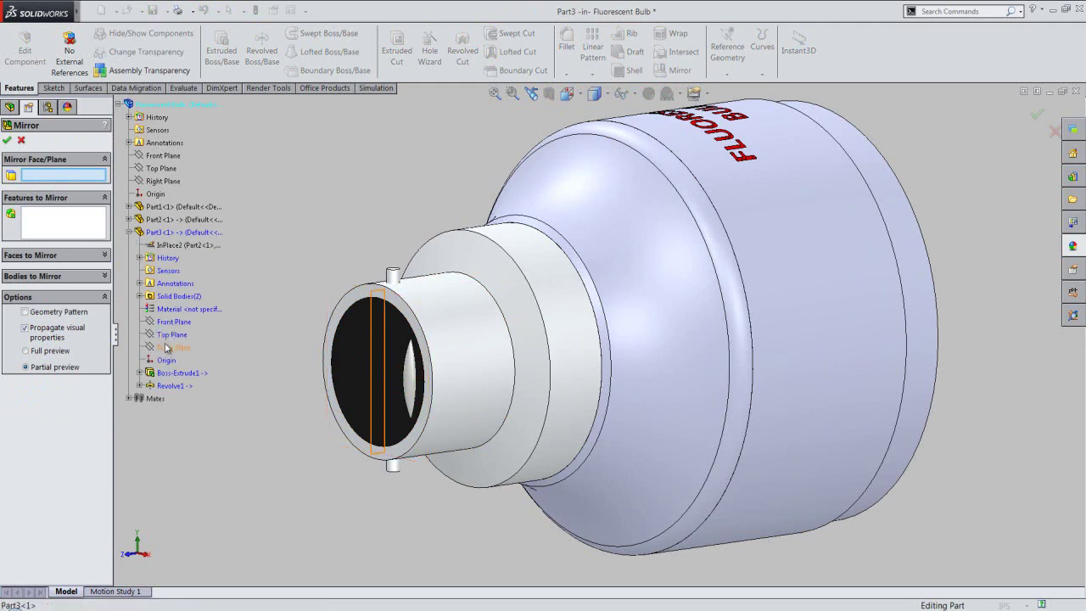
Mirror the whole Revolve1 body instead of features and confirm Mirror1.
click(105, 198)
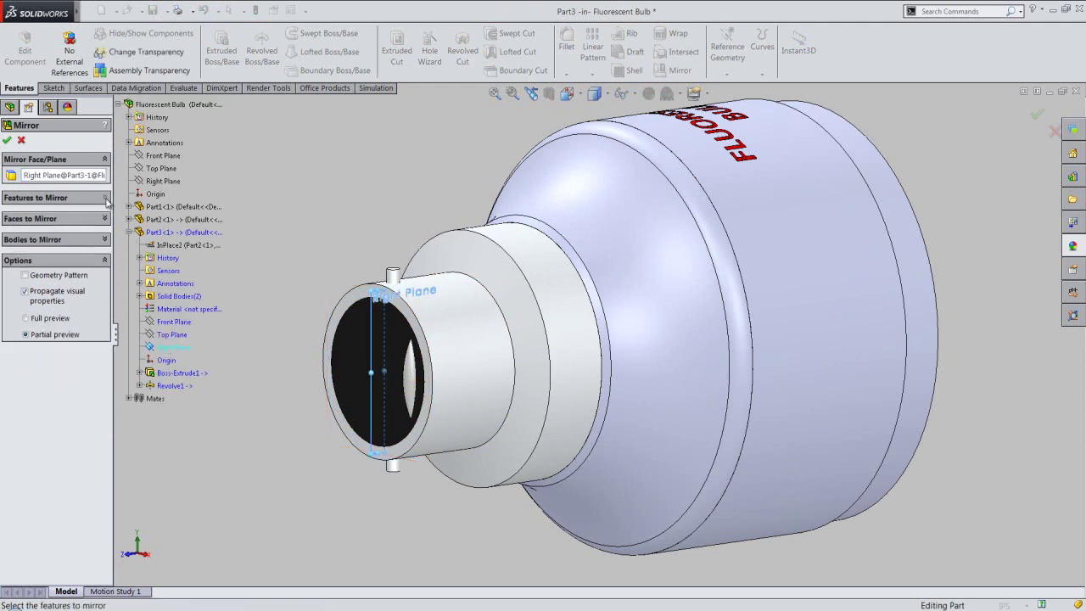
click(105, 241)
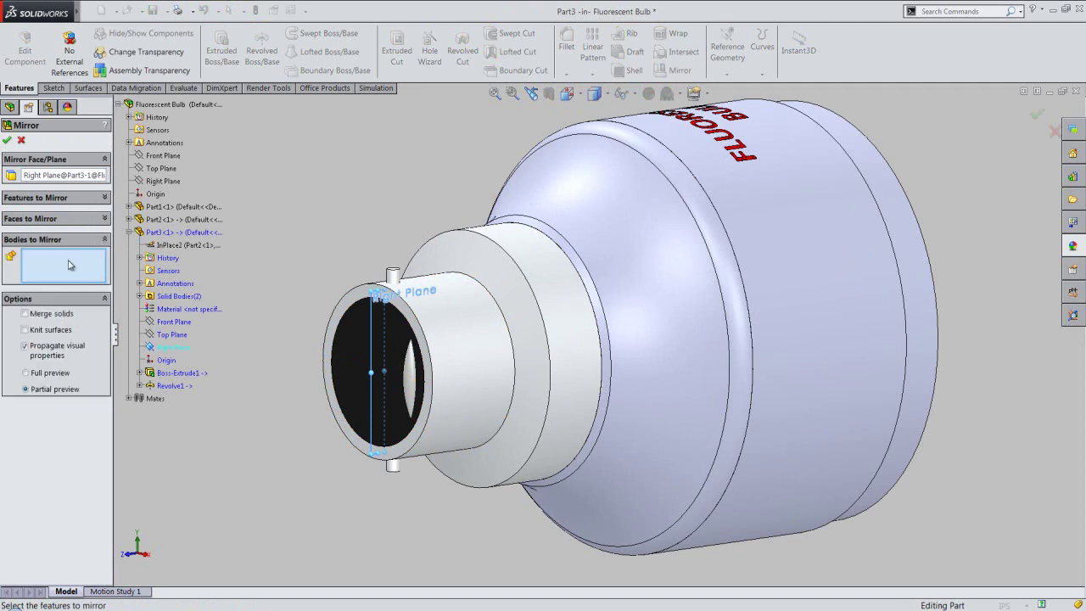
click(140, 296)
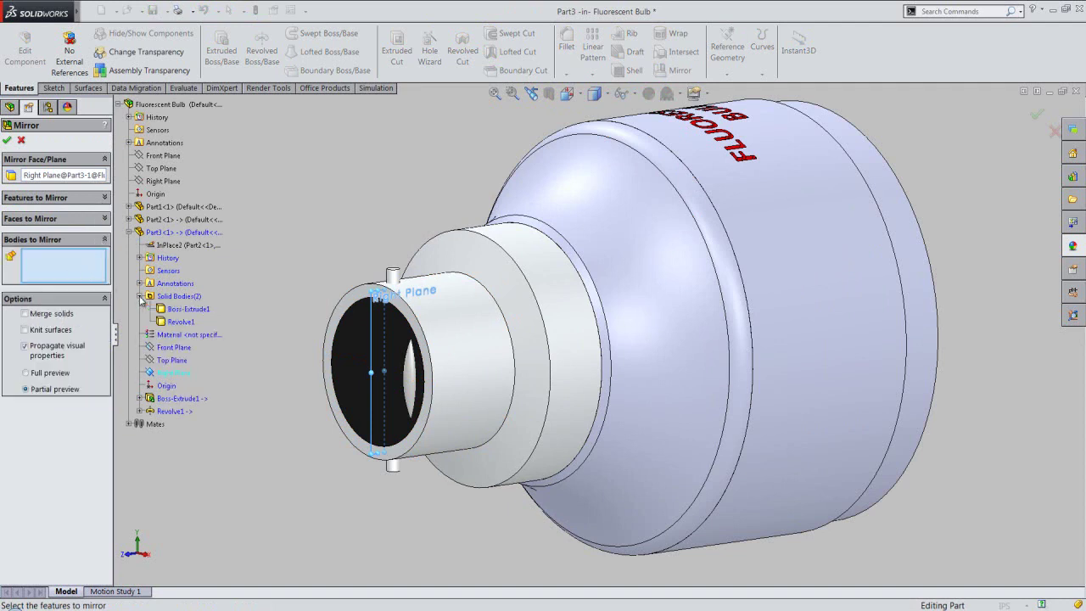
click(173, 324)
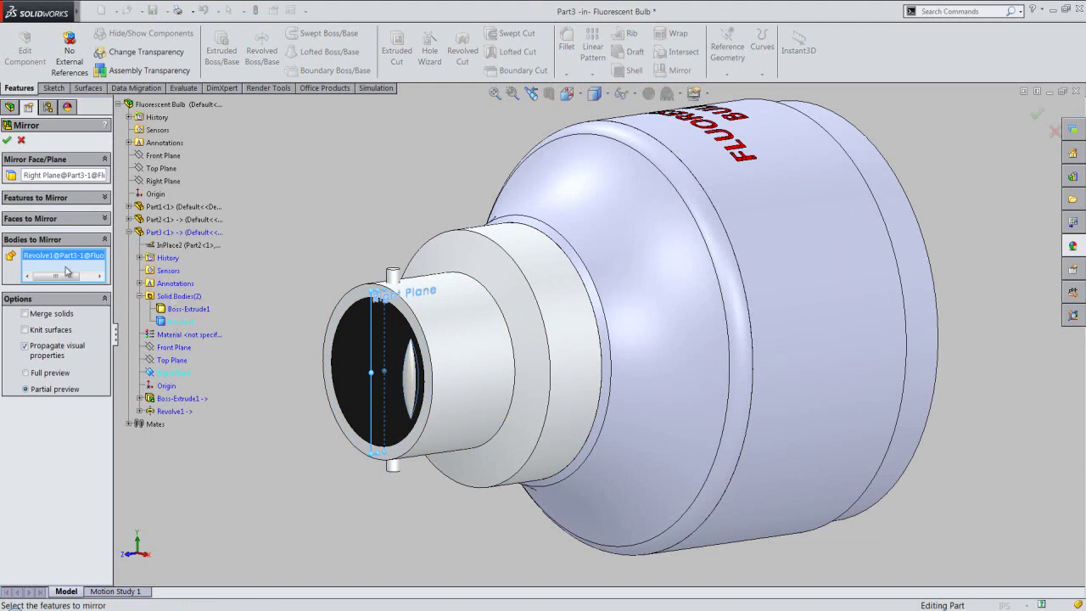
click(6, 141)
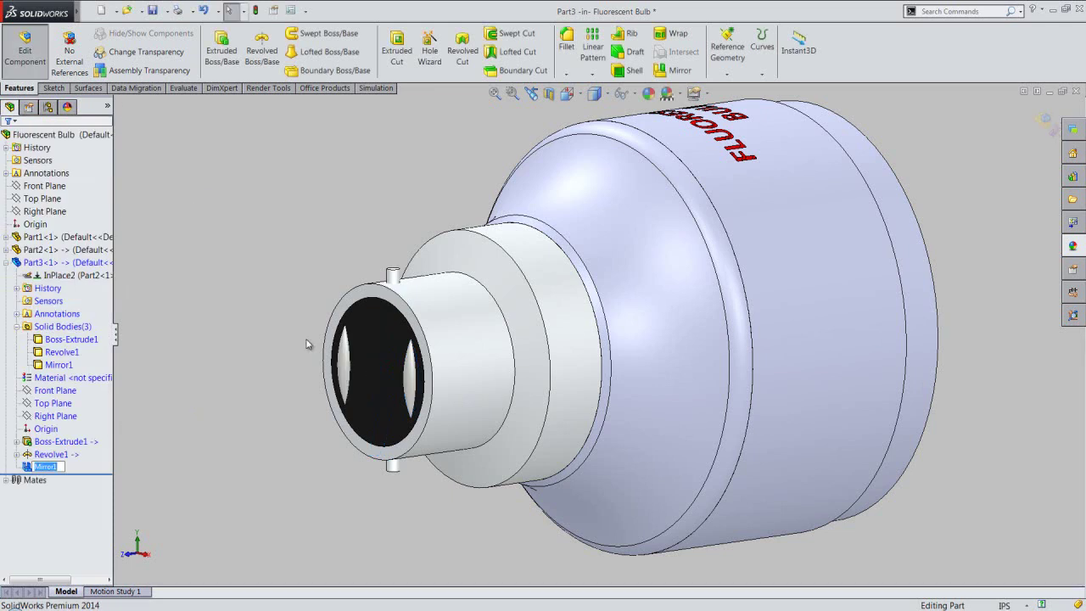
Orbit the bulb and snap the view to isometric.
scroll(351, 381, down, 2)
mouse_move(379, 383)
middle_down()
mouse_move(436, 399)
mouse_move(501, 332)
middle_up()
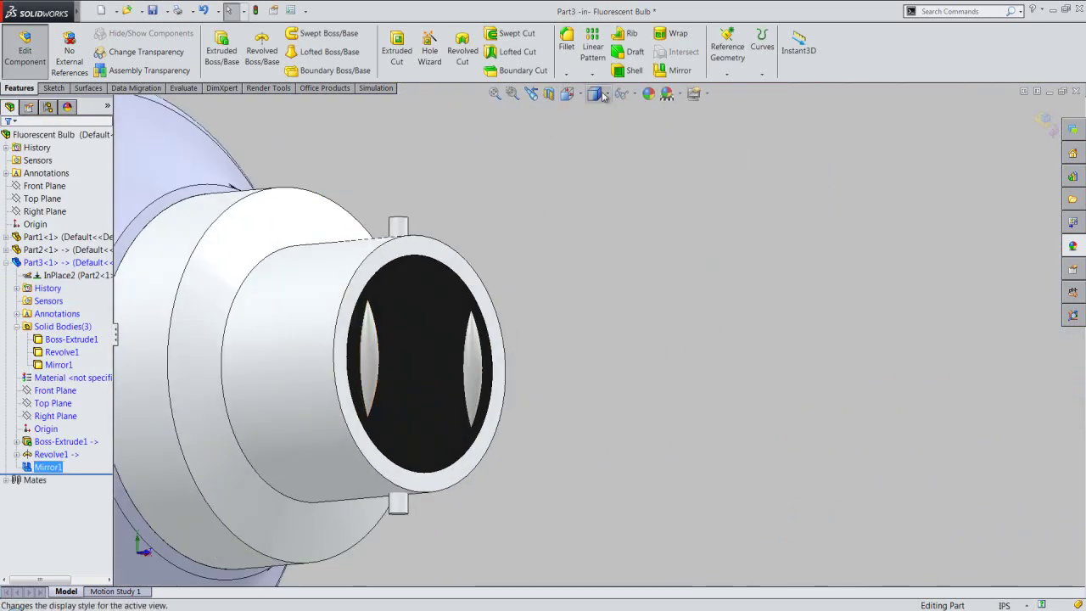
click(567, 93)
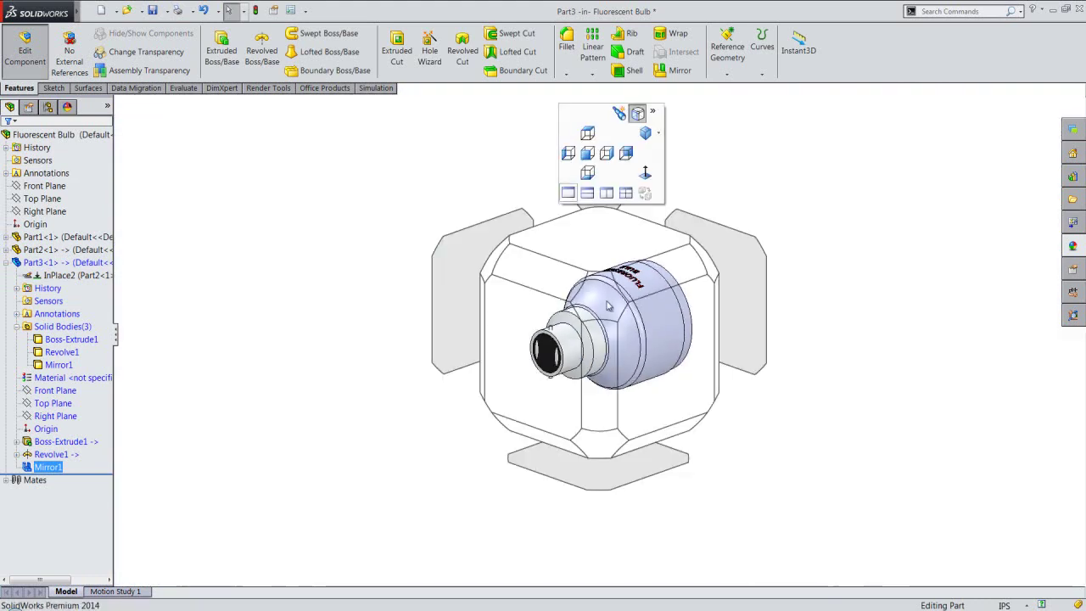
click(634, 255)
click(409, 196)
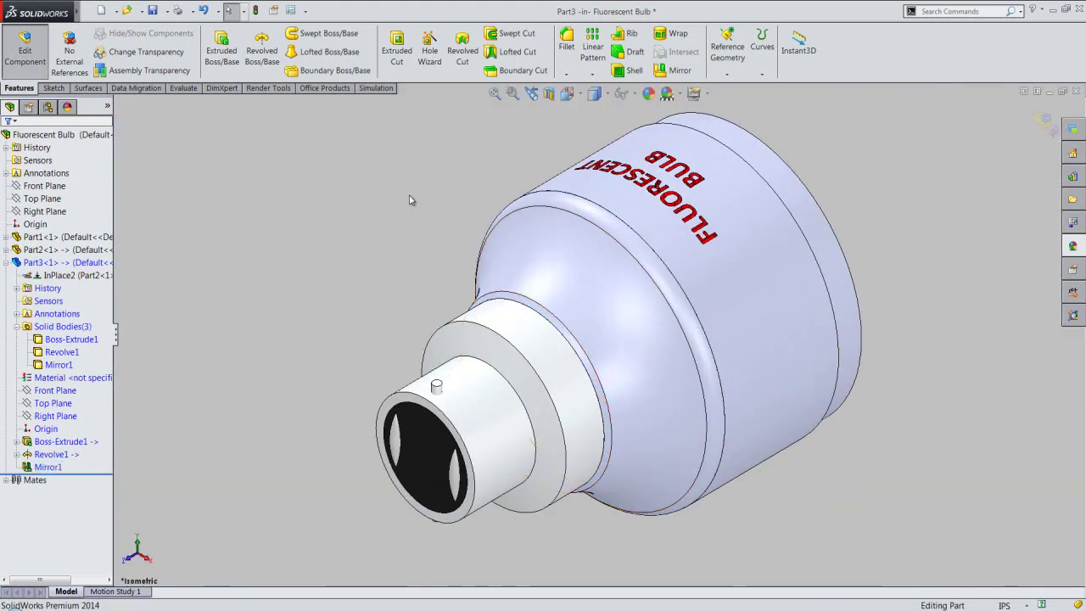
Exit Part3 editing, collapse the assembly tree, and save the Fluorescent Bulb assembly.
click(1046, 123)
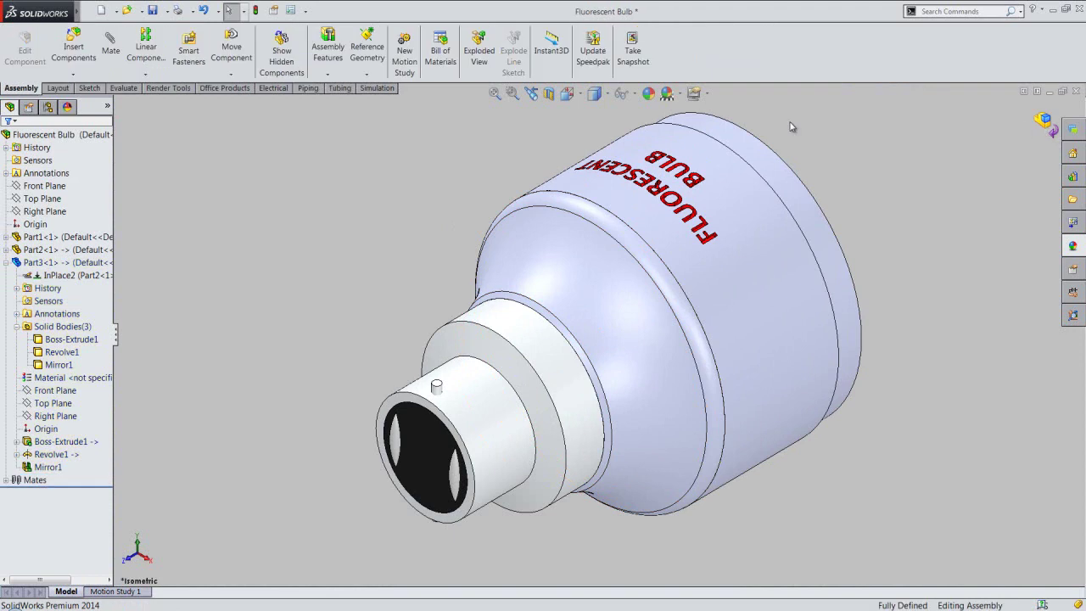
right_click(84, 187)
click(119, 189)
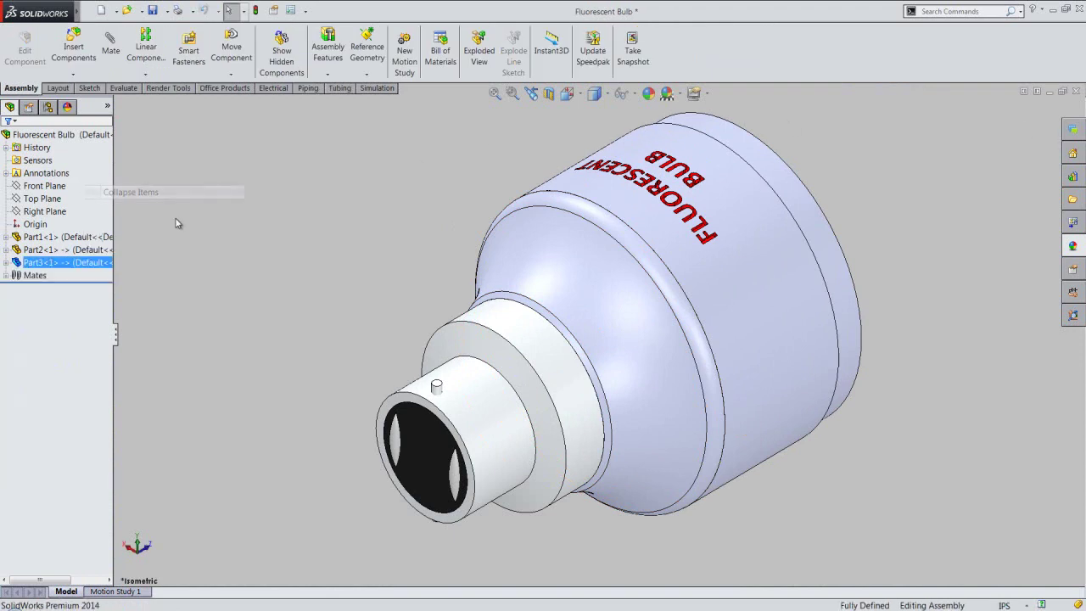
click(153, 10)
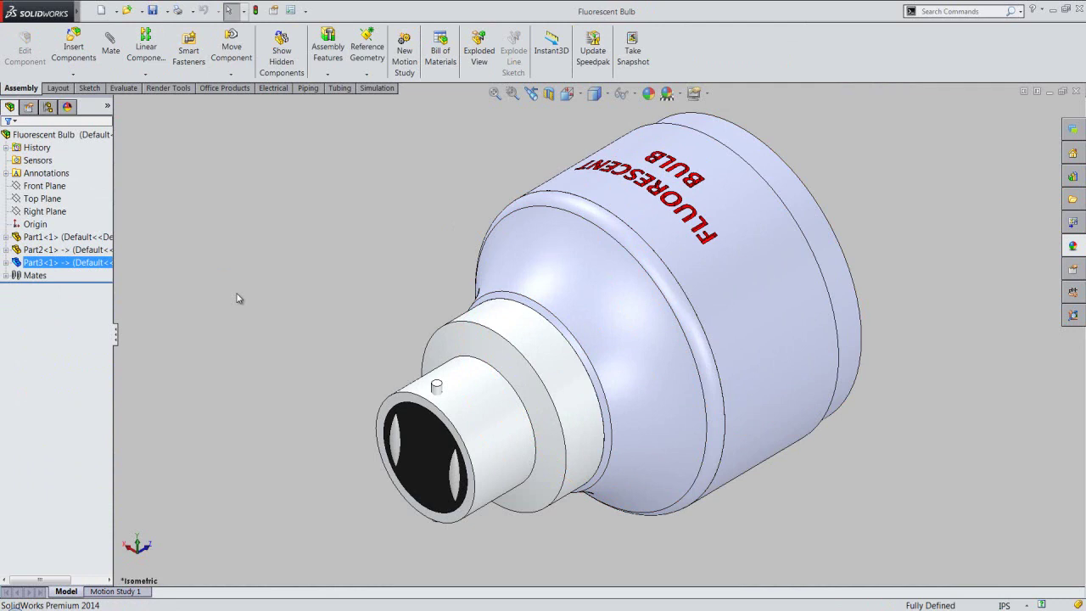
click(238, 299)
Insert a new part into the assembly and save it as Part4.
click(73, 75)
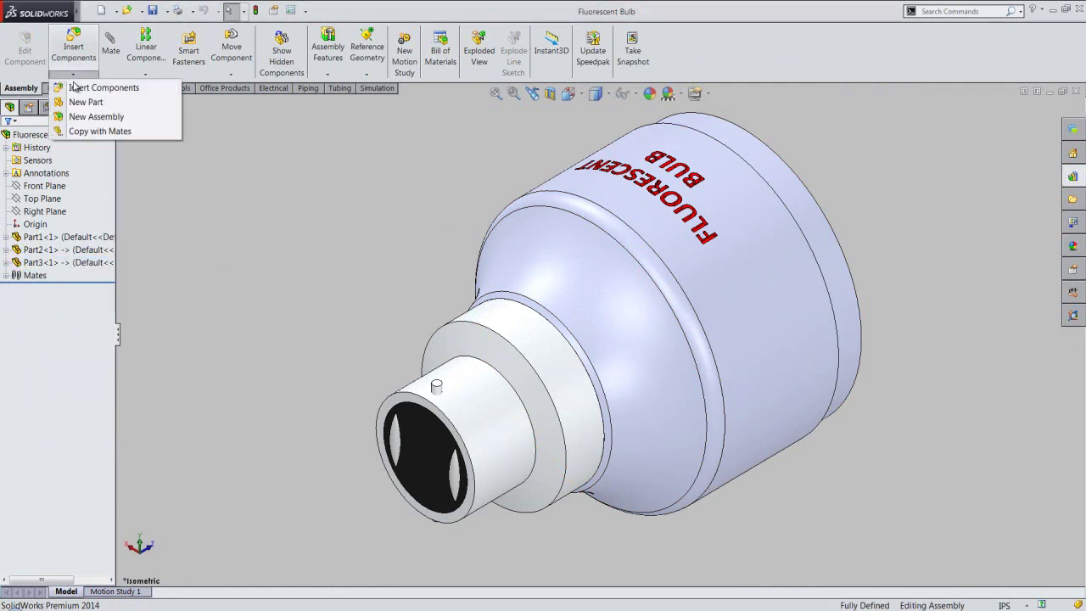
click(86, 101)
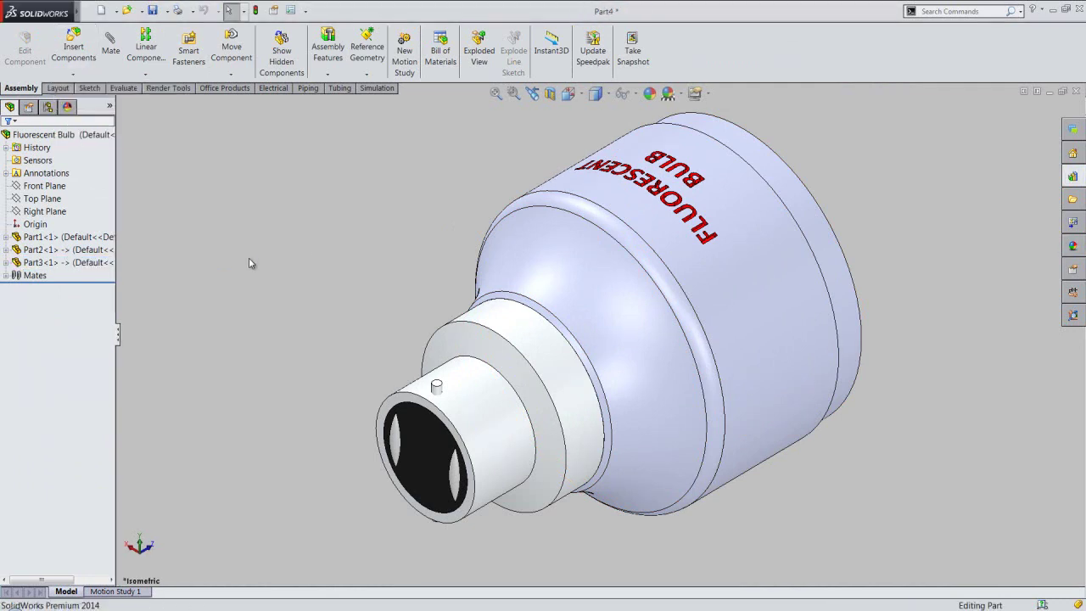
key(ctrl+s)
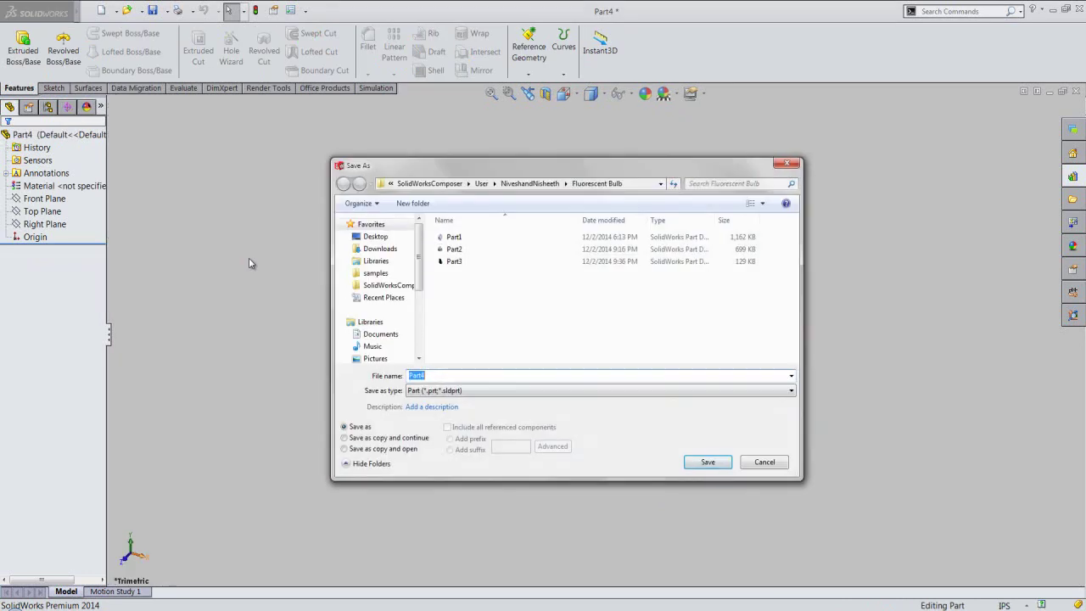
click(708, 461)
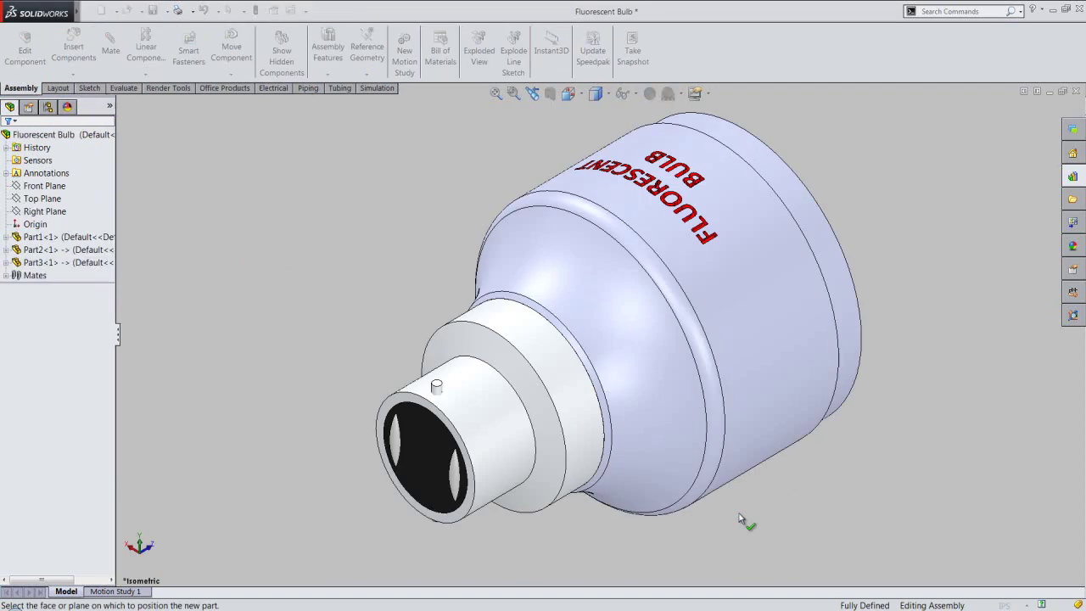
Place Part4 on the assembly's Right Plane and turn the view to face the open end.
click(52, 188)
click(52, 200)
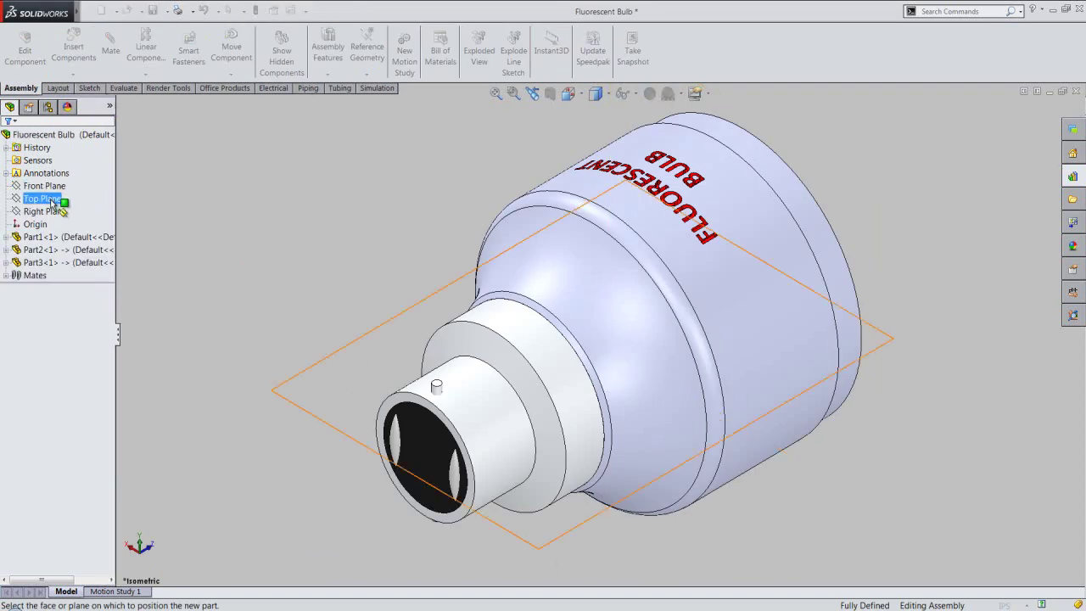
click(52, 211)
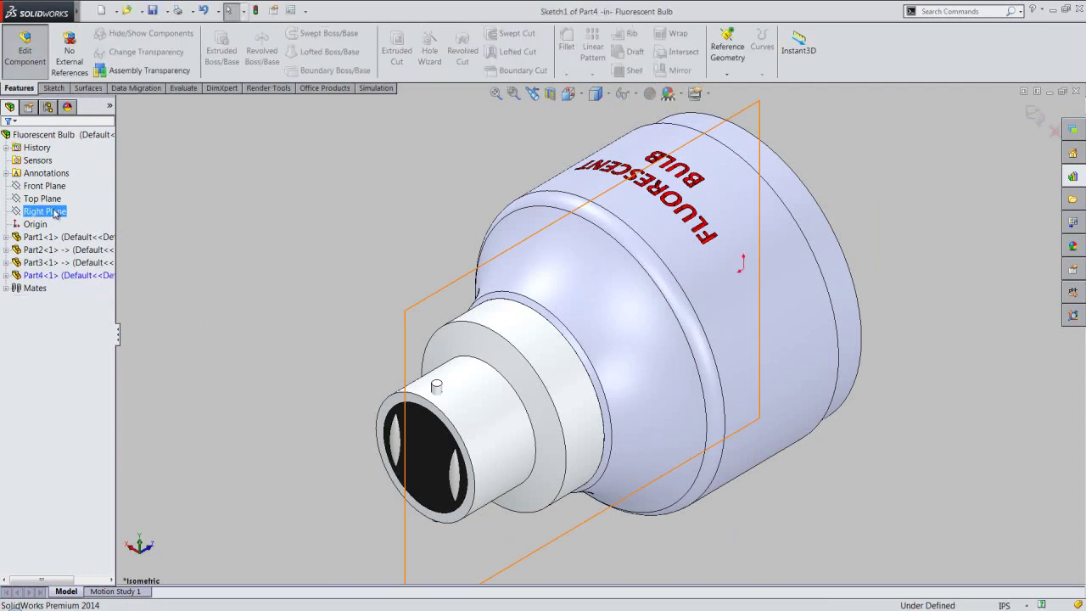
click(585, 97)
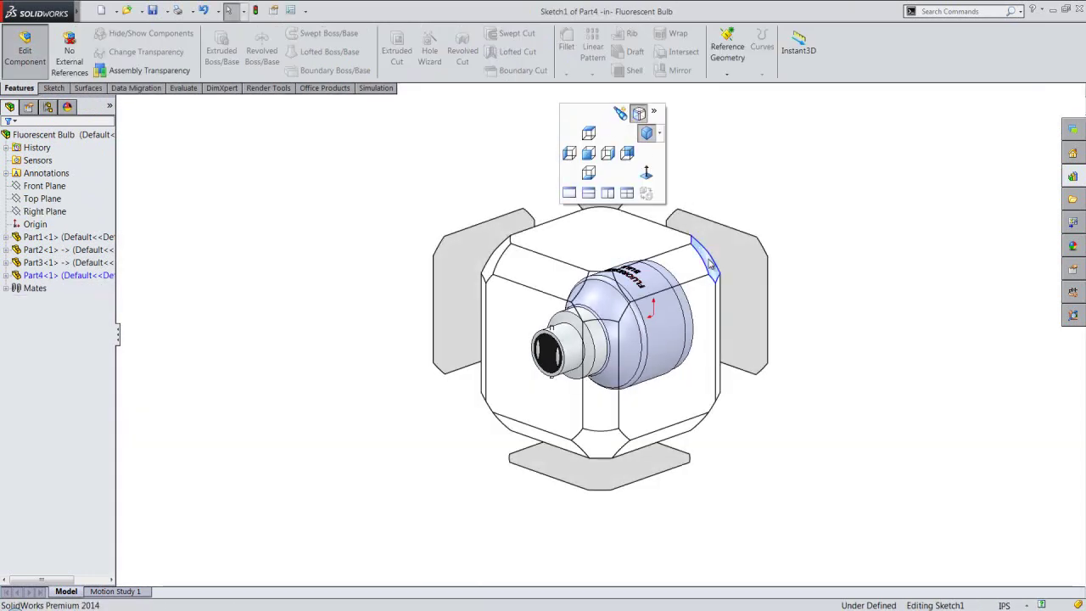
click(711, 265)
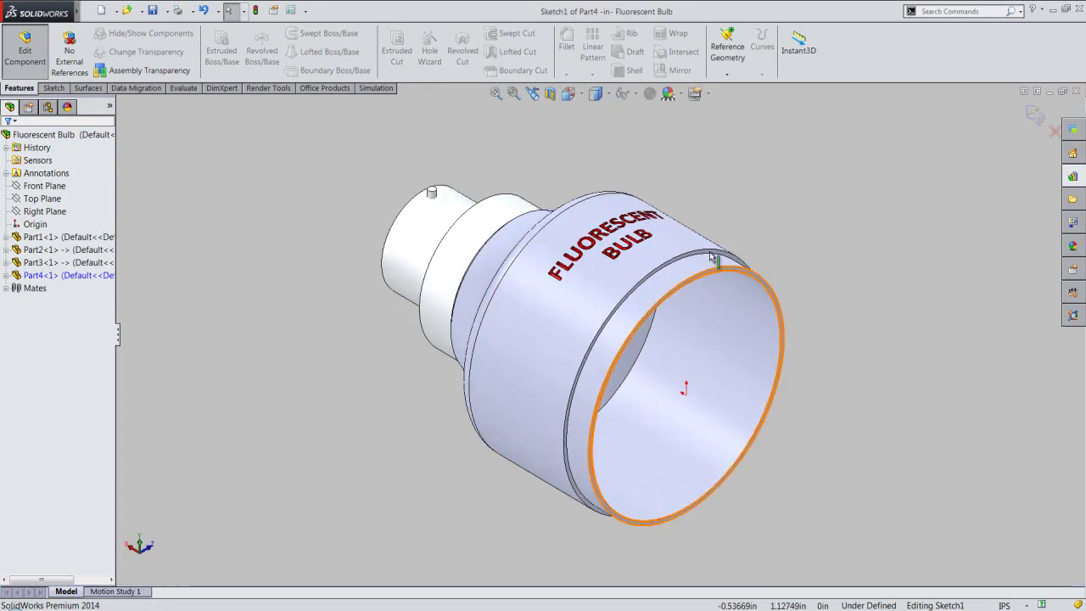
Apply a section view along Part4's Front Plane with the cut direction reversed.
click(550, 93)
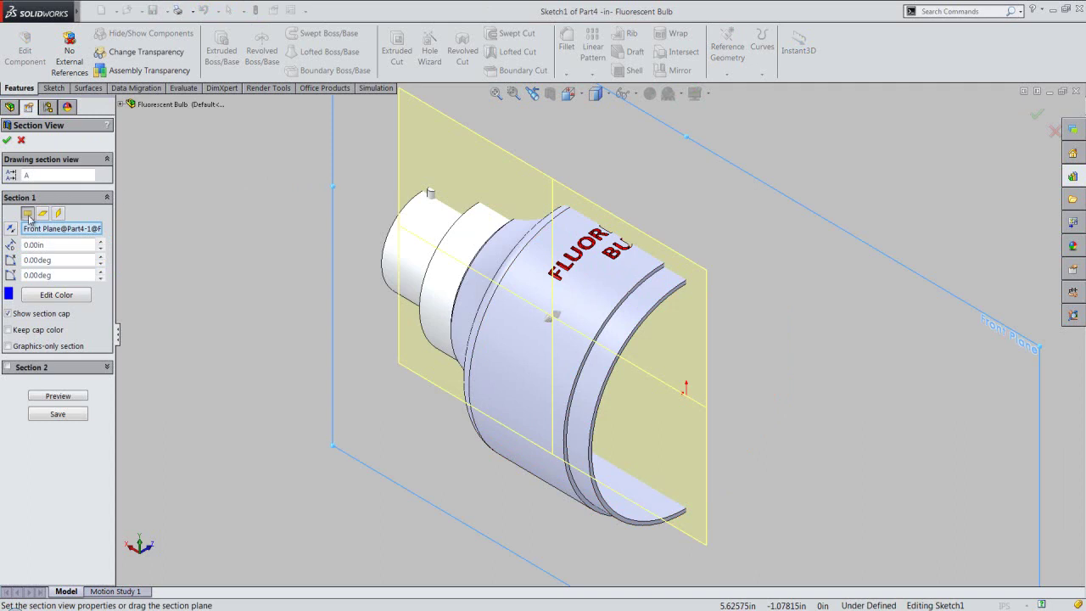
click(10, 229)
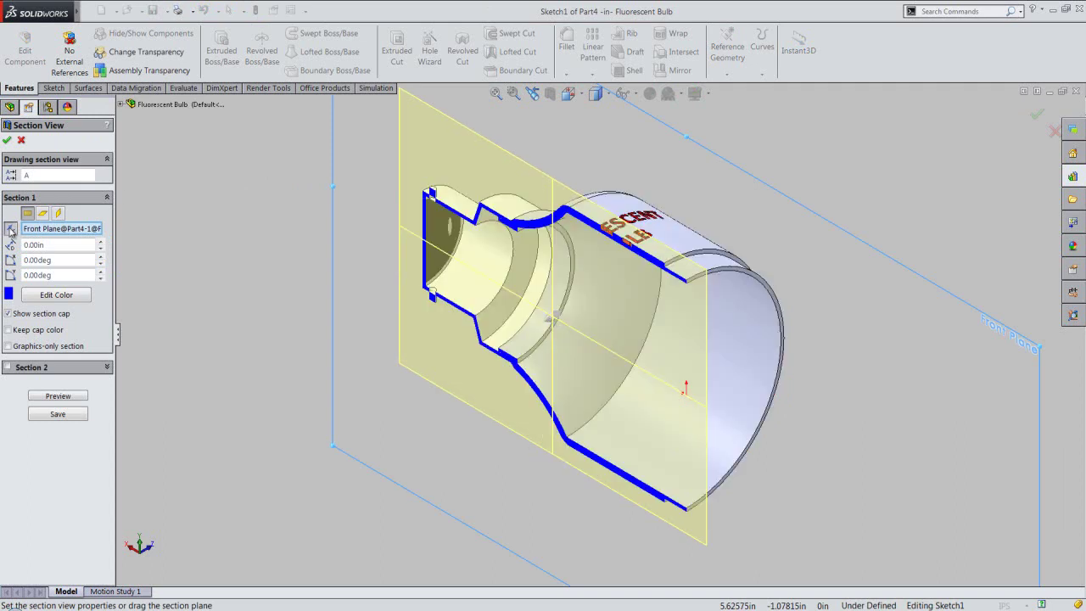
click(6, 141)
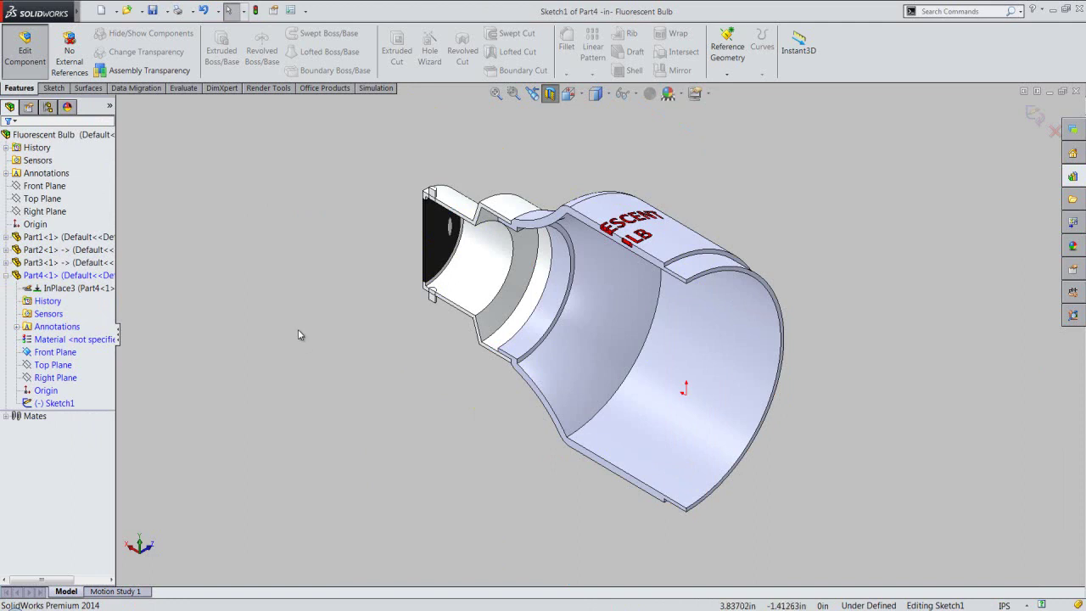
Start Convert Entities > Intersection Curve in Sketch1.
click(55, 88)
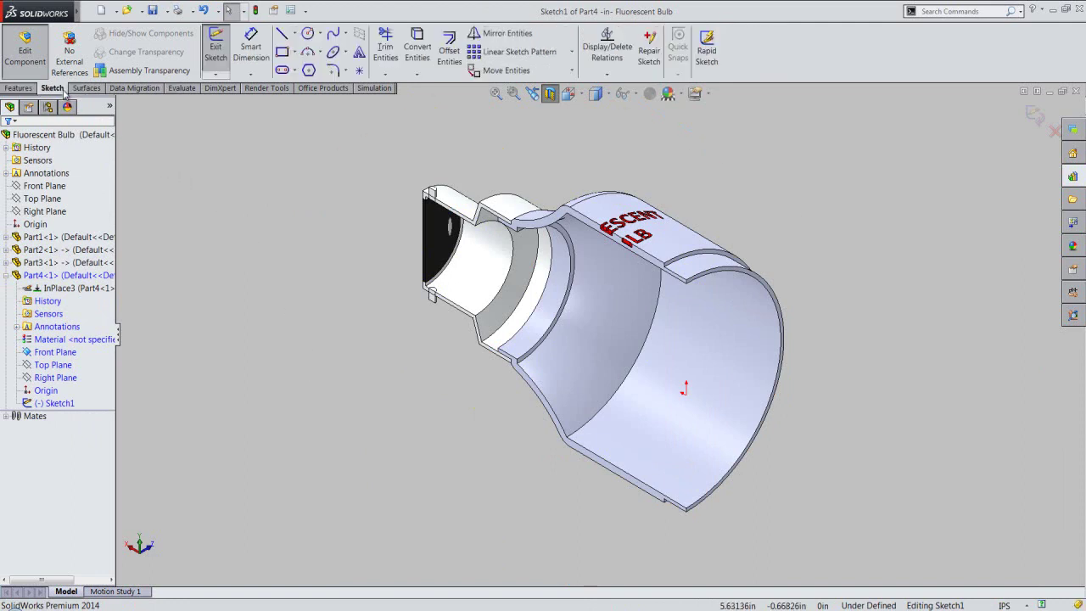
click(417, 76)
click(429, 109)
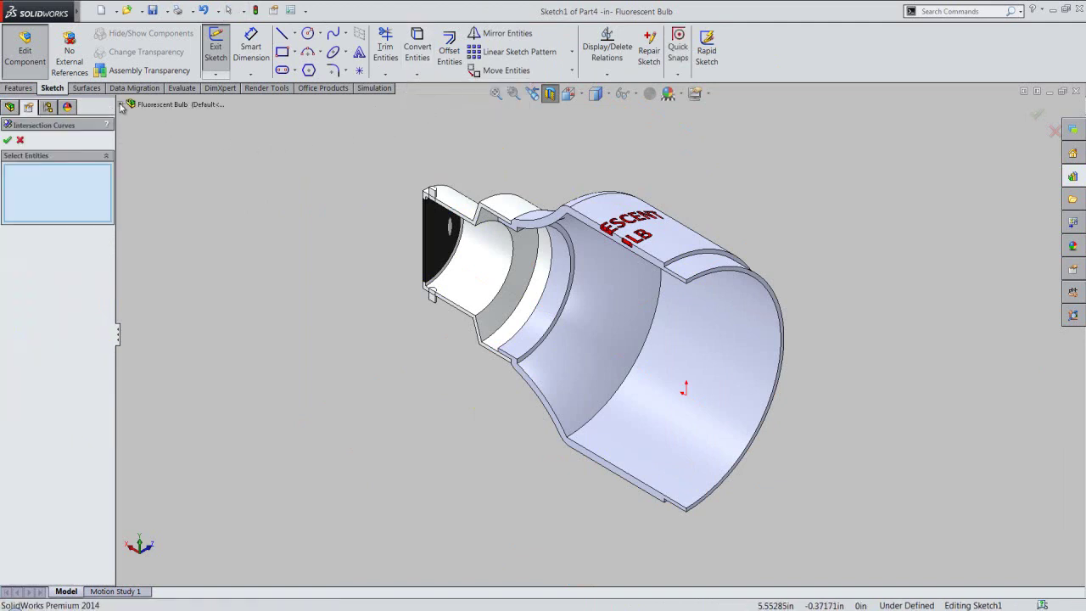
Create intersection curves with Part1 in Sketch1, then box-select and deselect the new curves.
click(122, 105)
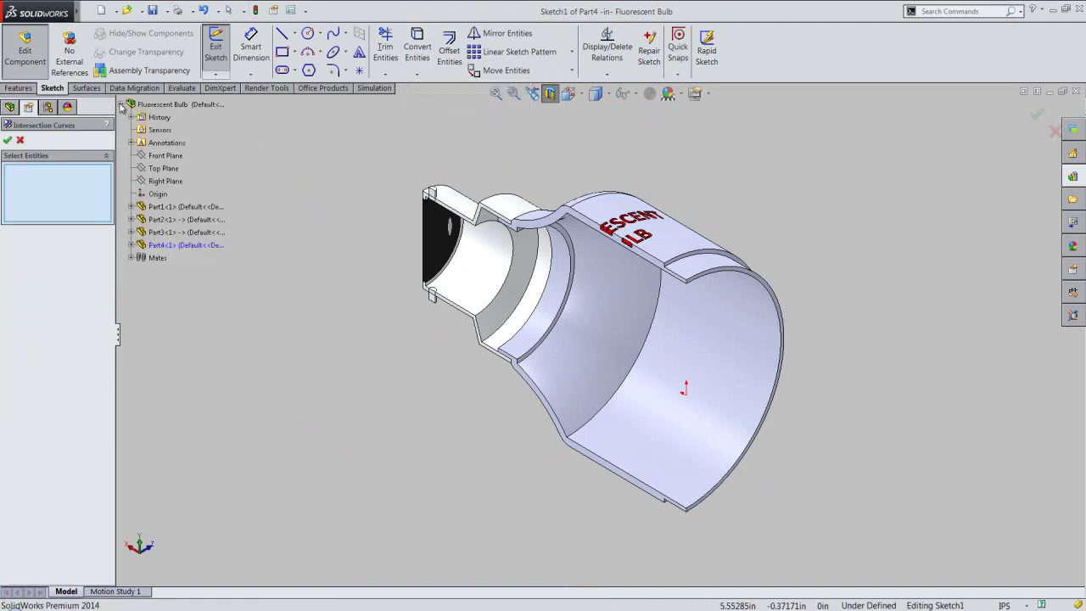
click(157, 208)
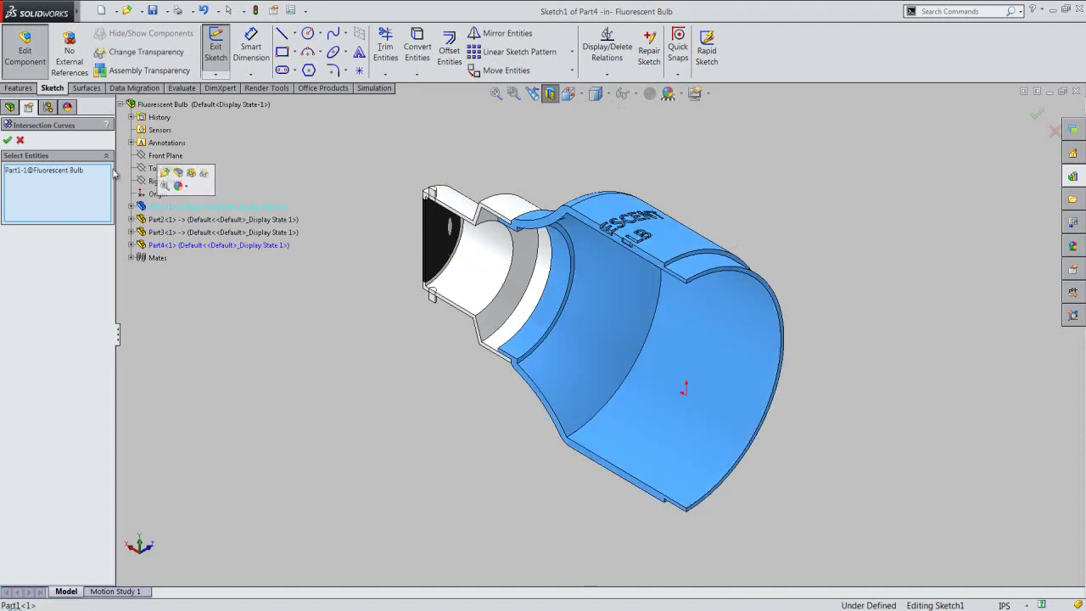
click(6, 141)
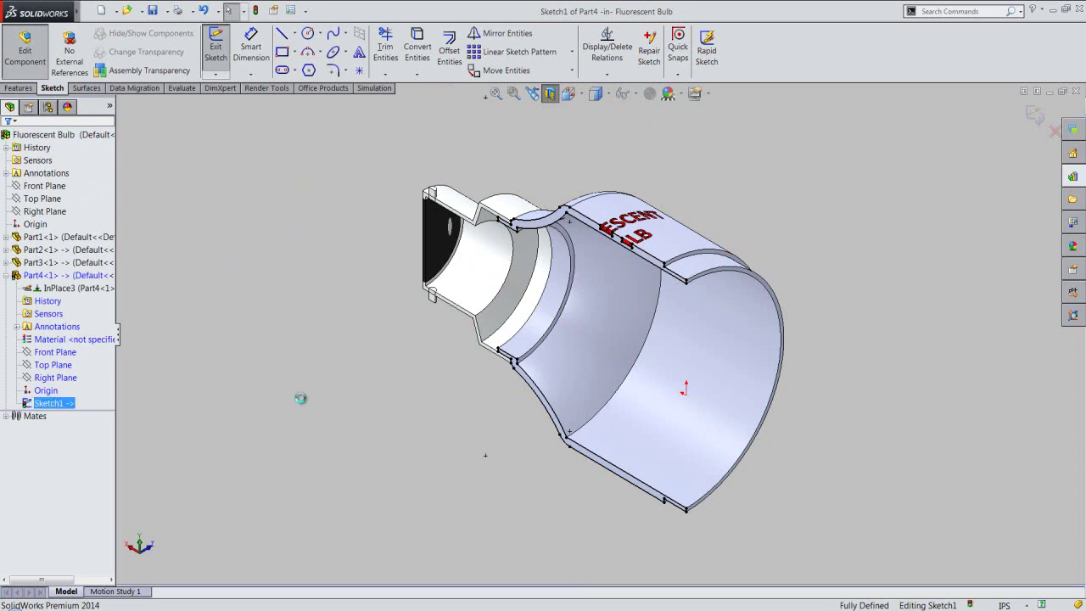
drag(378, 129, 817, 558)
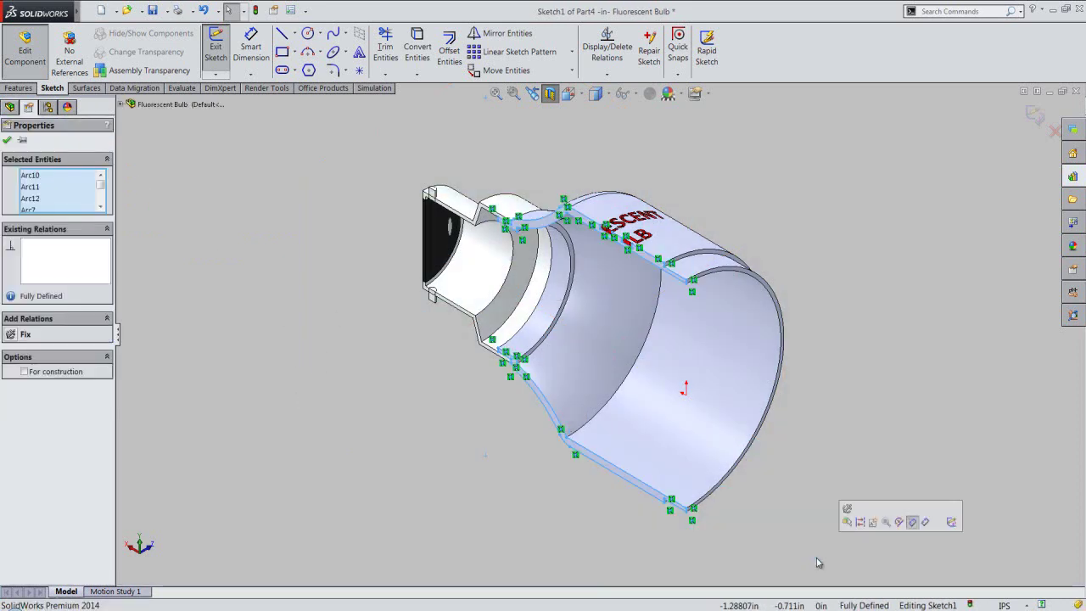
click(861, 524)
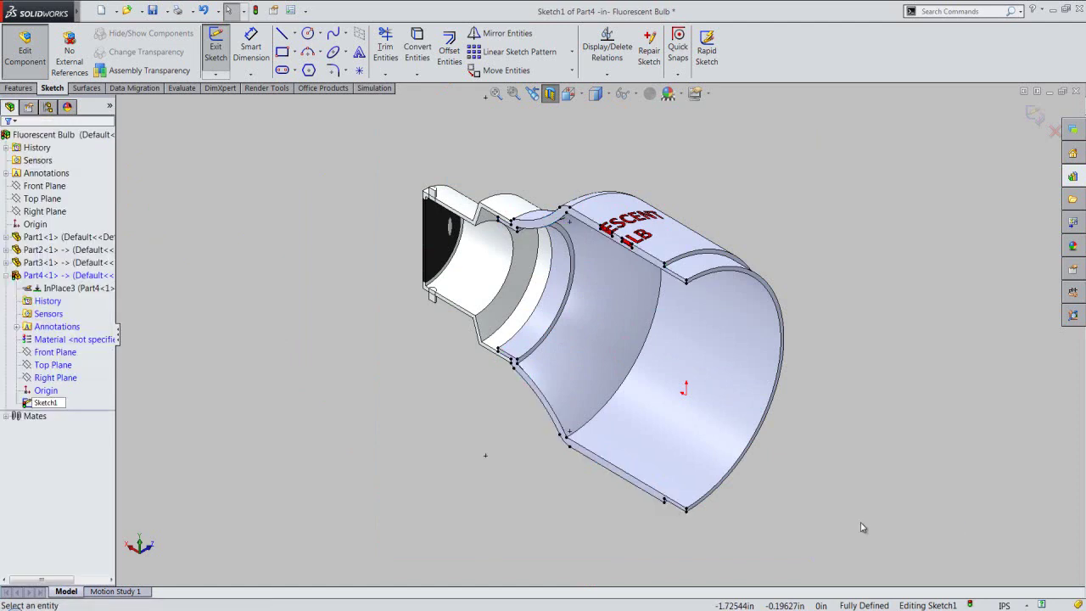
click(583, 99)
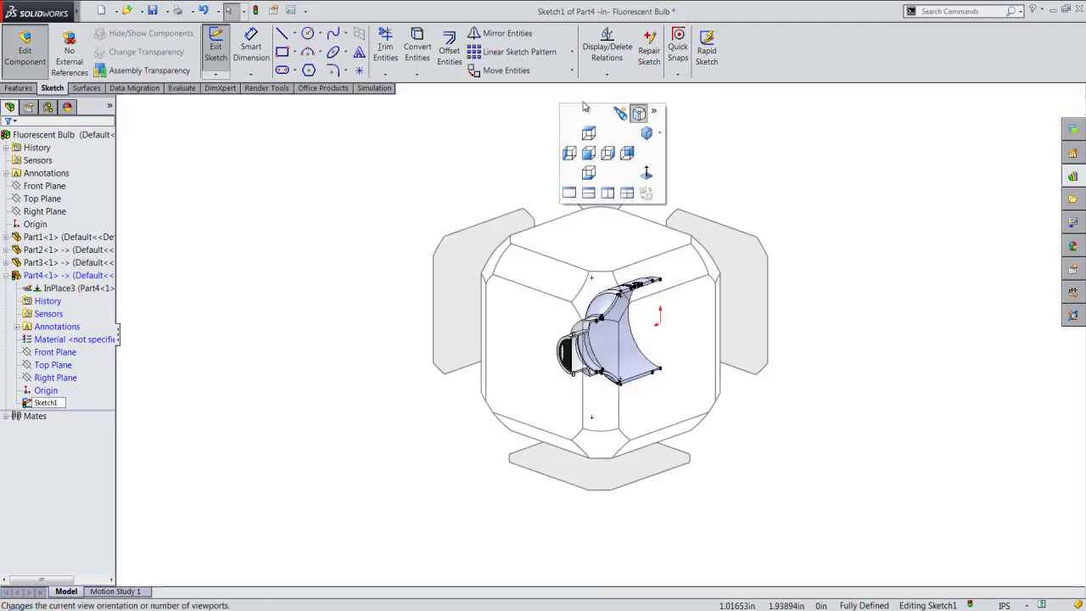
Switch to the Right view and draw an infinite horizontal centerline along the bulb's axis.
click(701, 332)
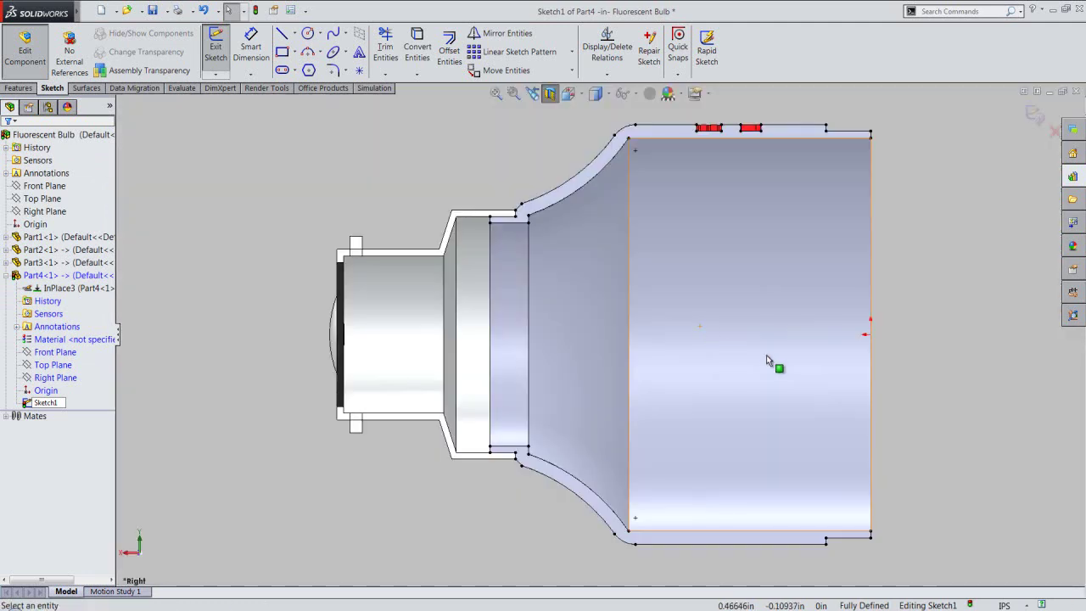
right_click(914, 391)
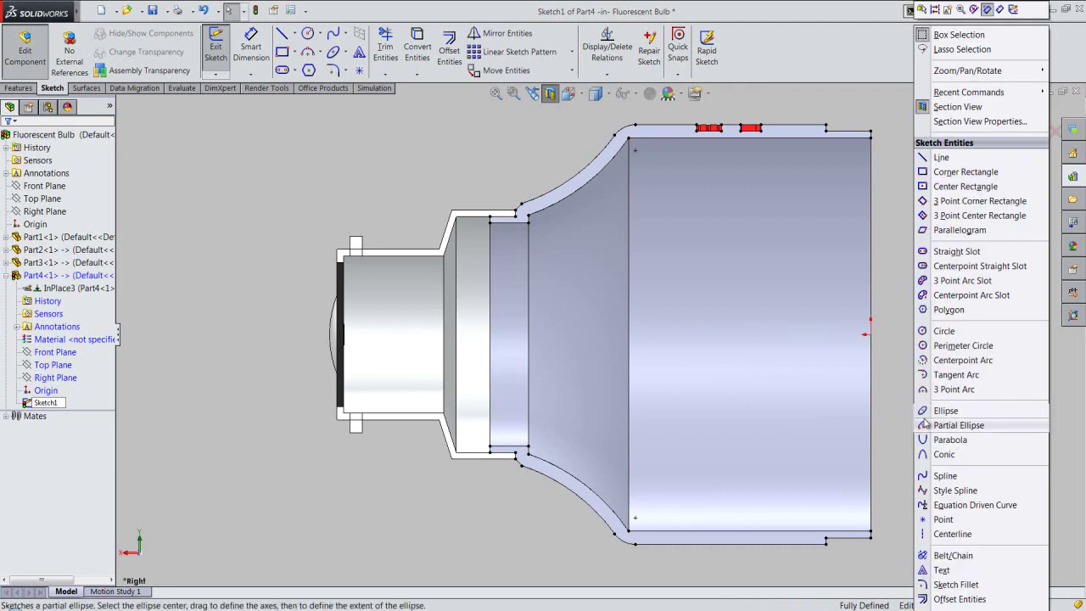
click(954, 533)
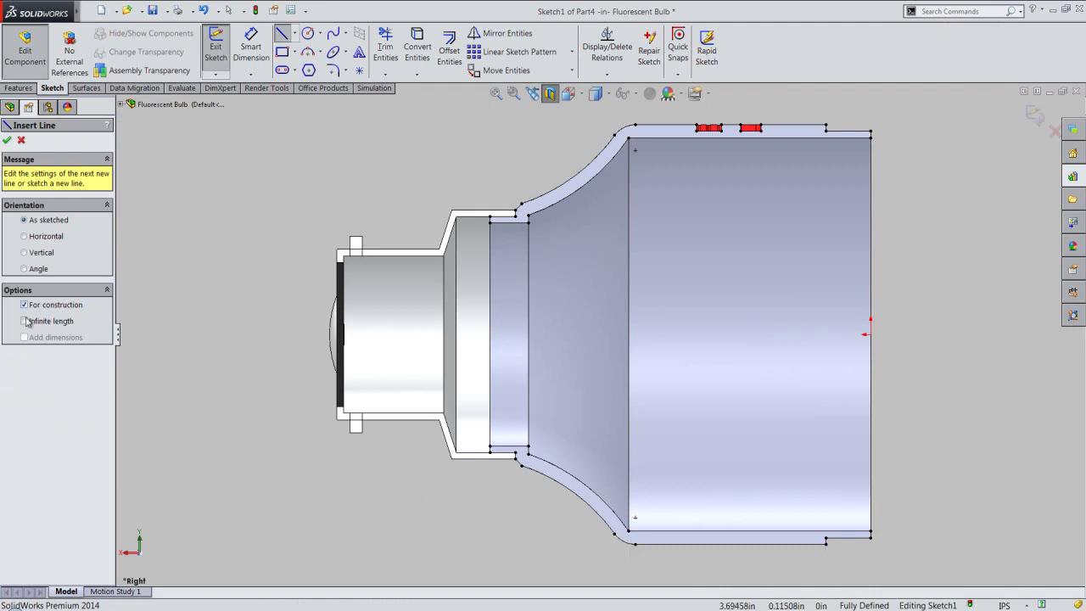
click(25, 322)
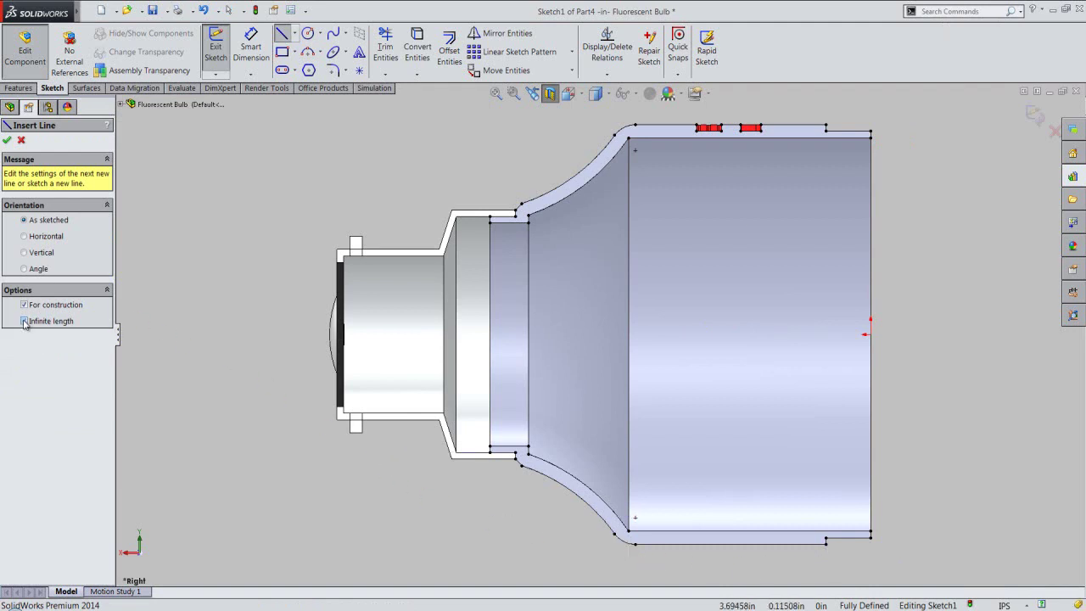
click(868, 334)
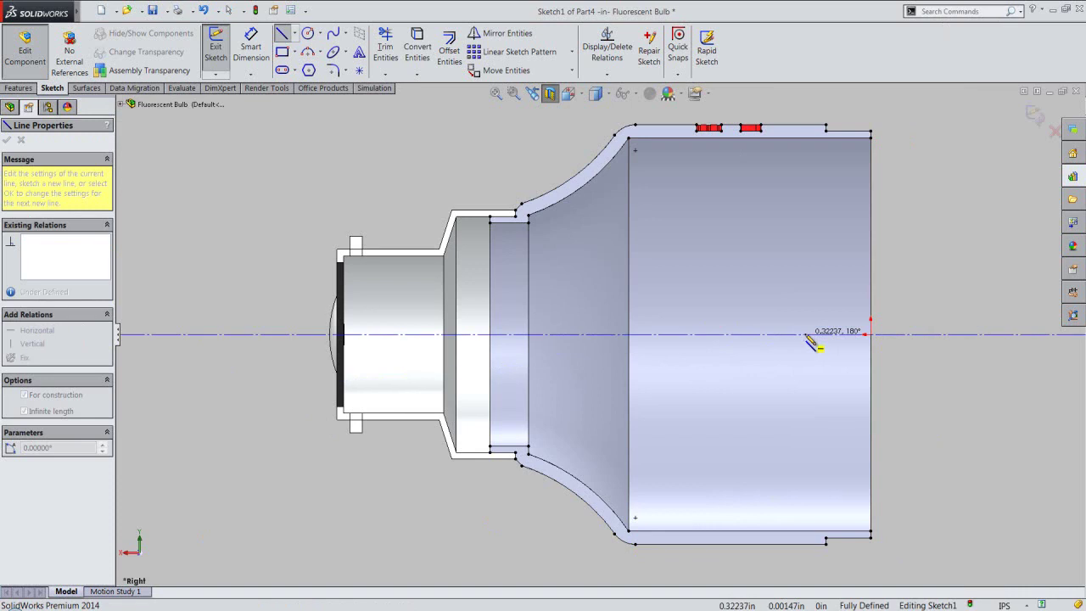
click(808, 335)
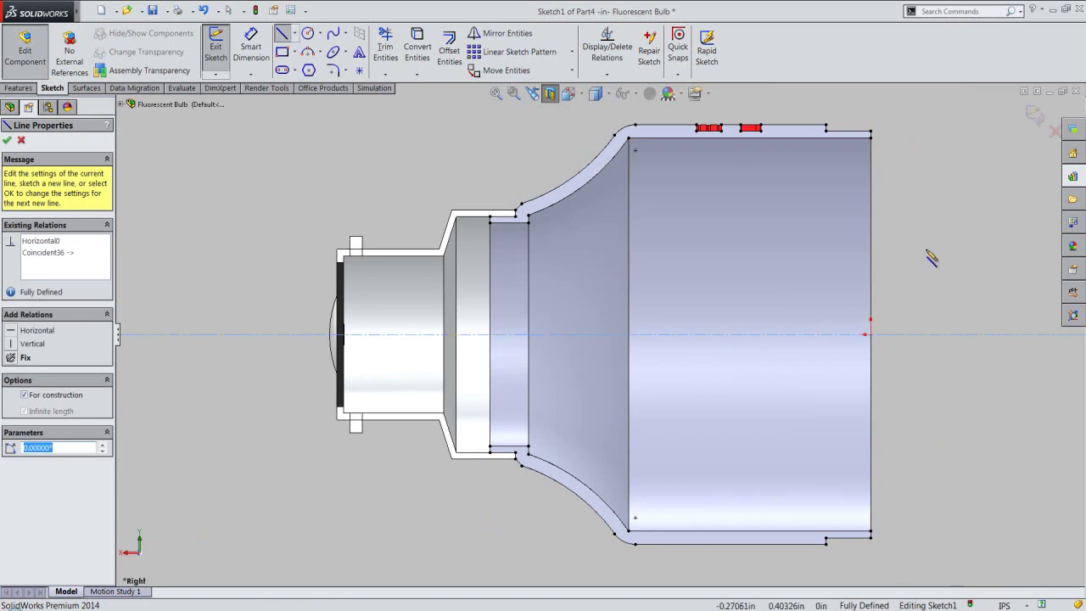
right_click(934, 165)
click(946, 66)
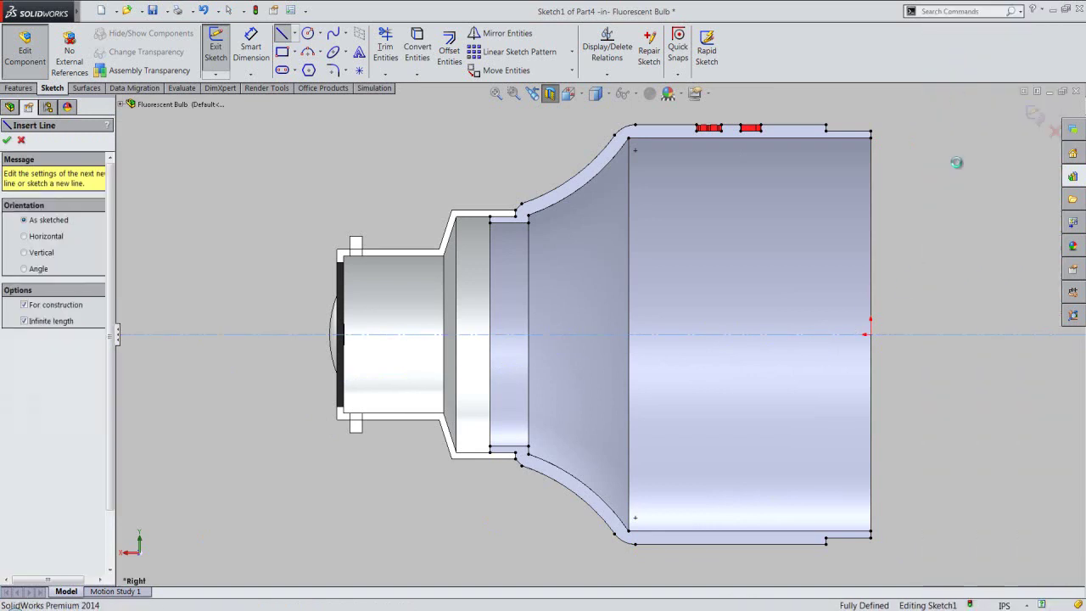
key(Escape)
Fit the model to the window and zoom in, ready for ordinary sketch lines.
key(f)
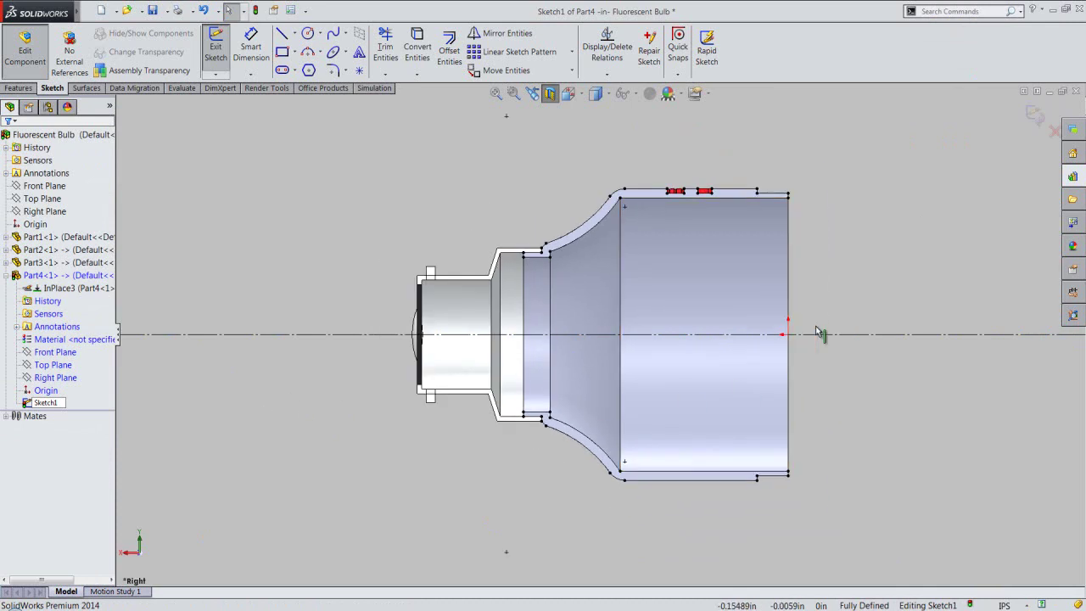
scroll(868, 252, down, 1)
scroll(862, 228, down, 1)
right_click(816, 203)
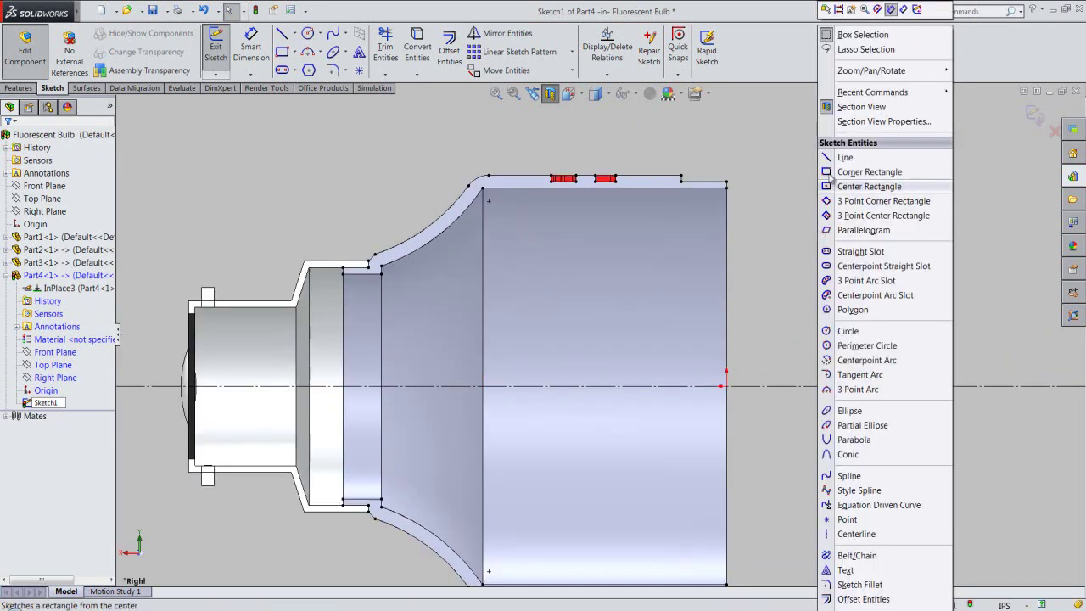
click(833, 157)
scroll(814, 165, down, 2)
Draw a horizontal line at the top step to the top-right corner, then down to the centerline.
scroll(764, 191, down, 1)
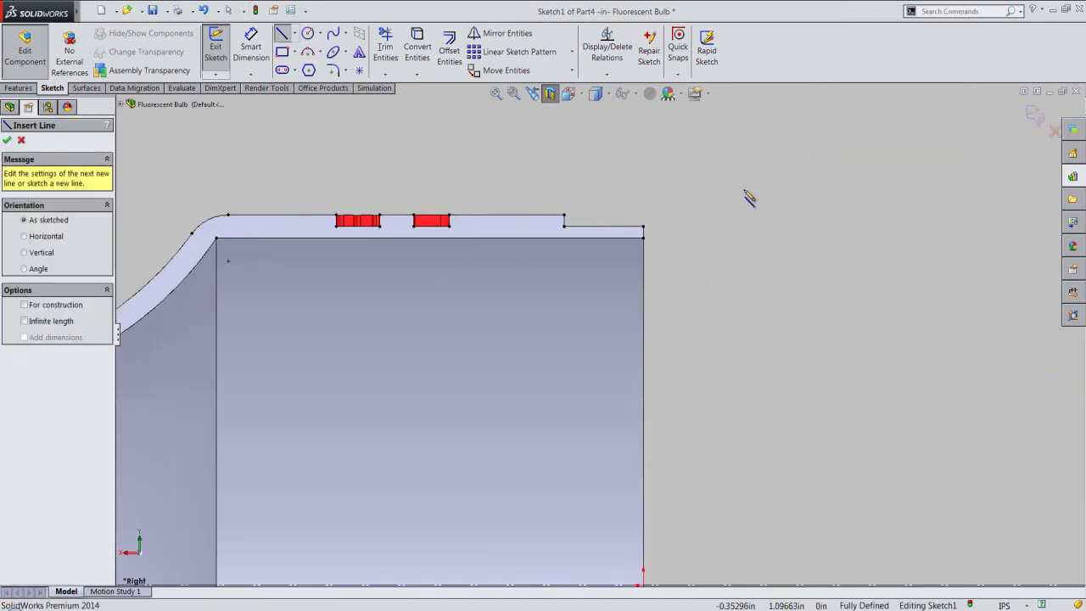
scroll(645, 220, down, 3)
click(496, 255)
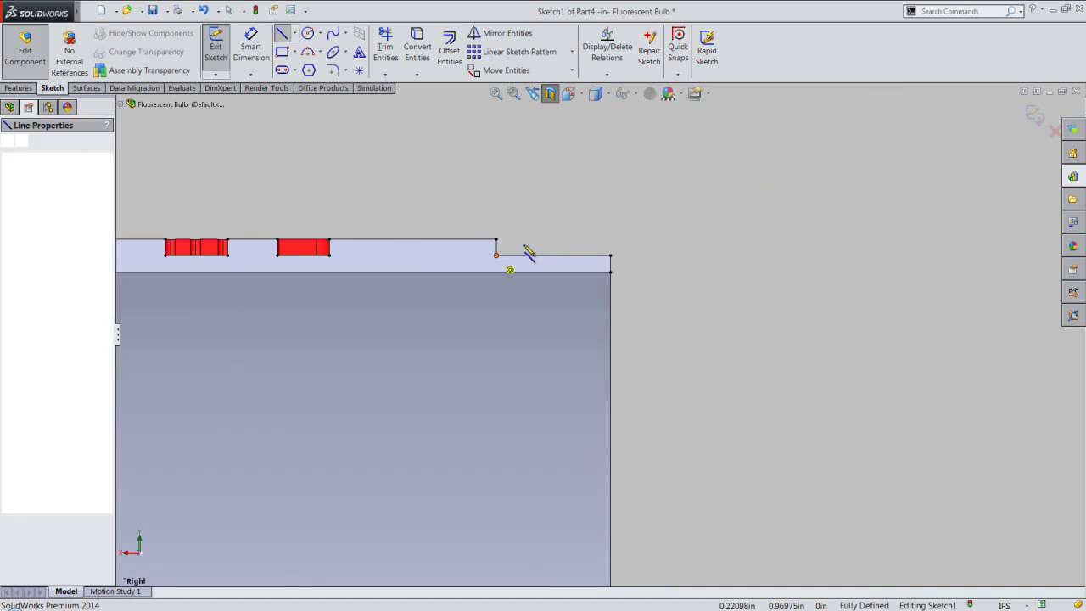
click(610, 256)
scroll(647, 243, up, 1)
scroll(647, 243, up, 1)
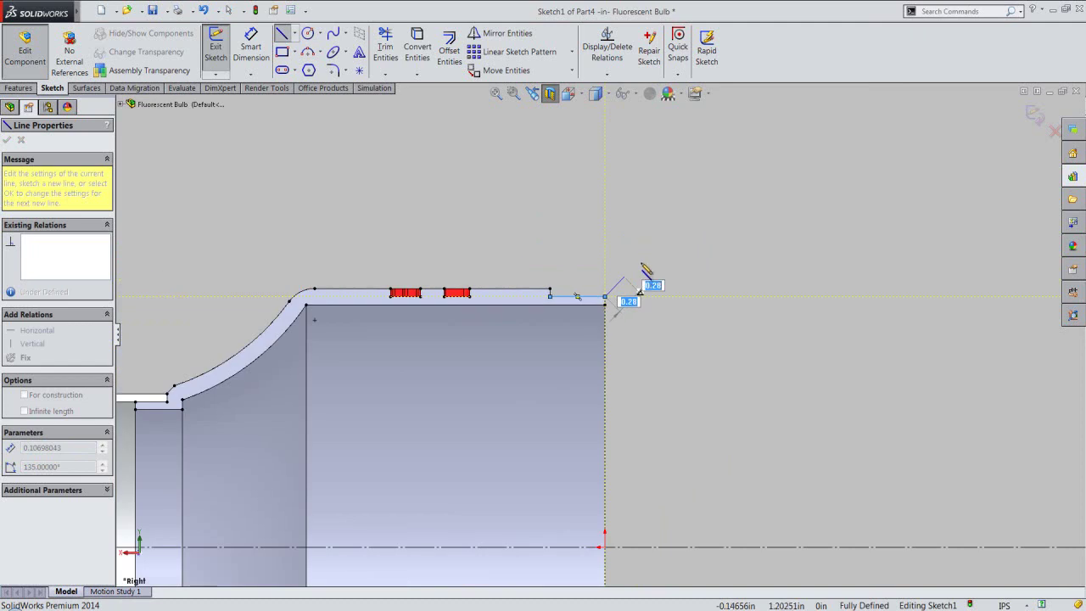
click(604, 548)
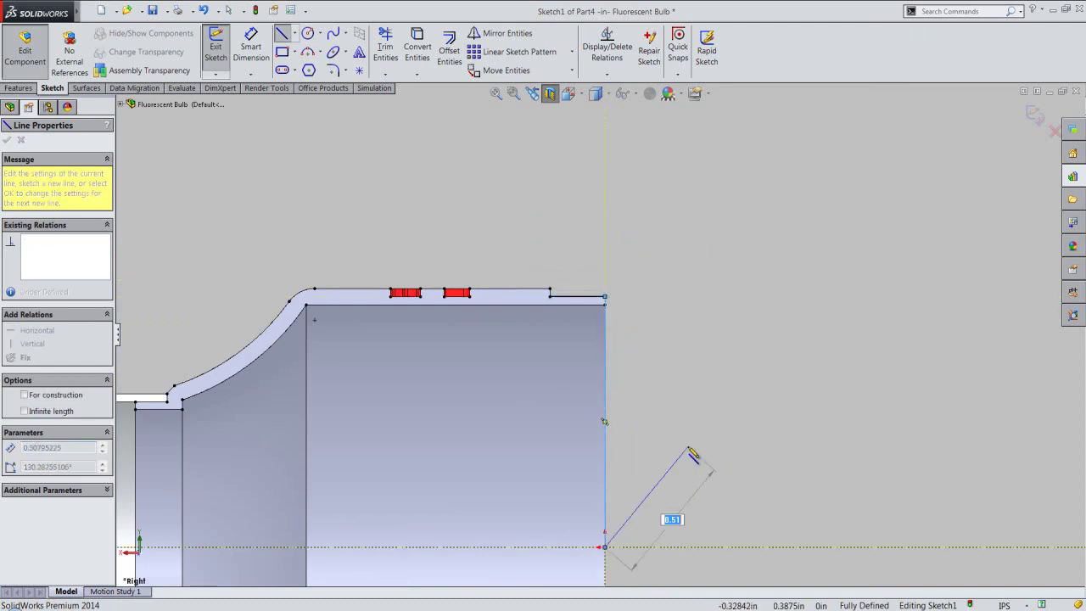
key(Escape)
Leave the Line tool and select the short 0.21873 in horizontal line.
scroll(628, 536, down, 1)
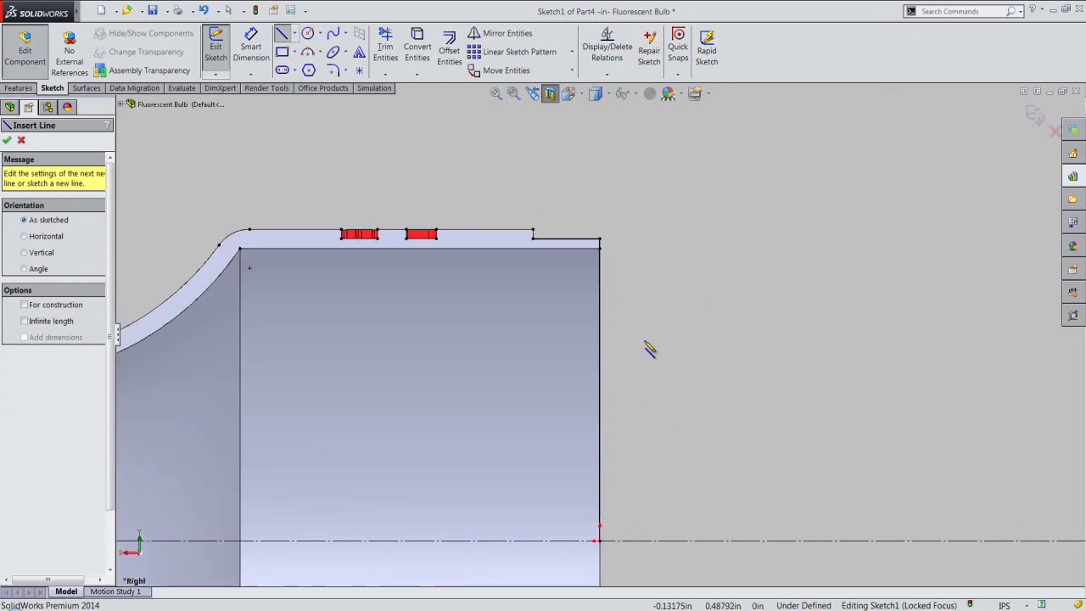
right_click(645, 218)
key(Escape)
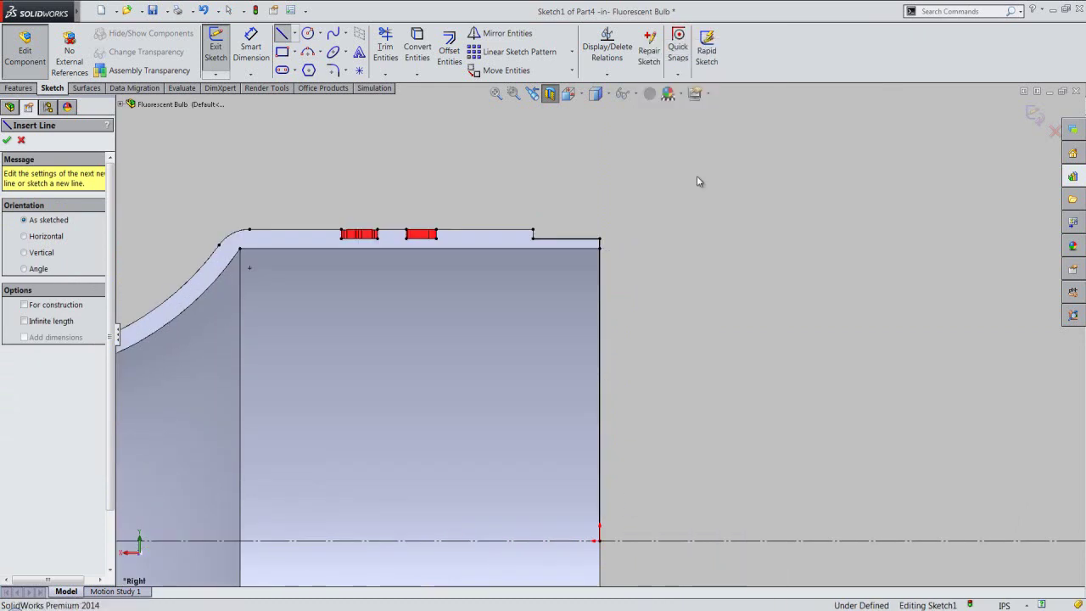
key(Escape)
click(577, 240)
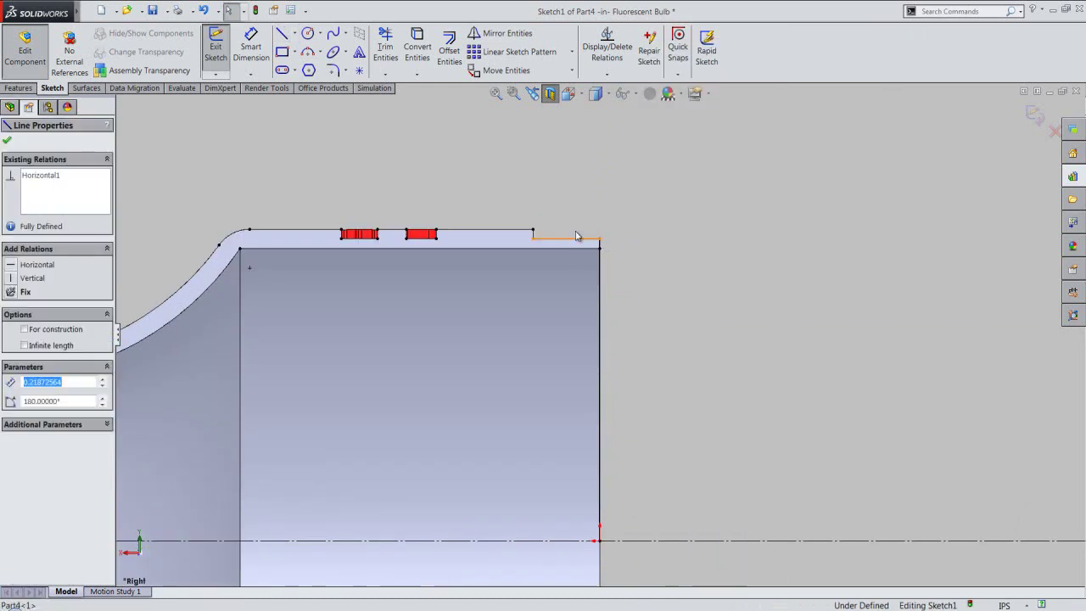
Offset the selected short horizontal and vertical right-edge lines.
ctrl+click(600, 302)
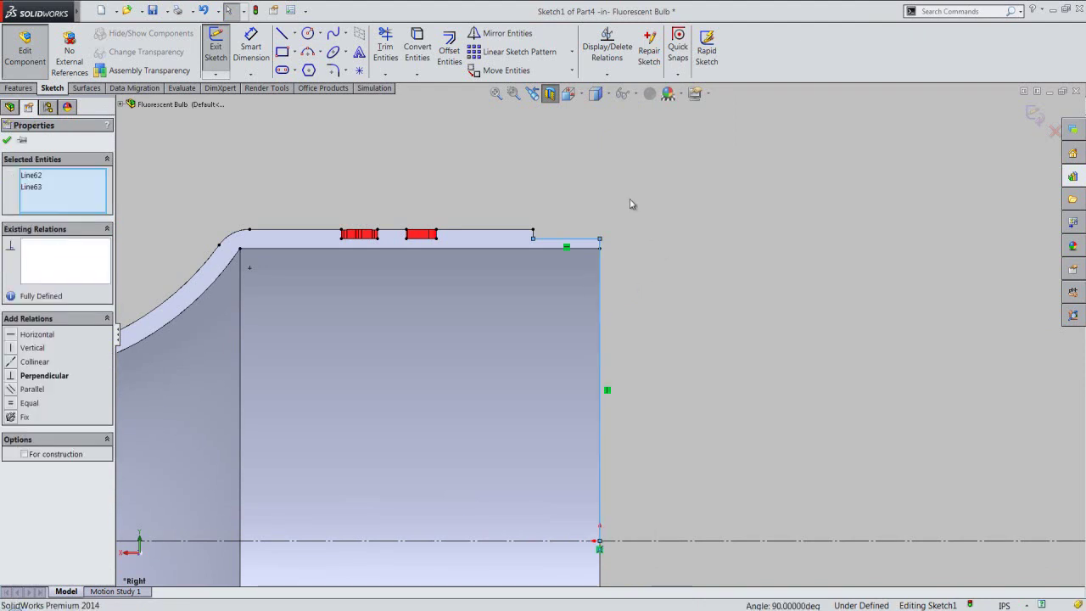
click(449, 51)
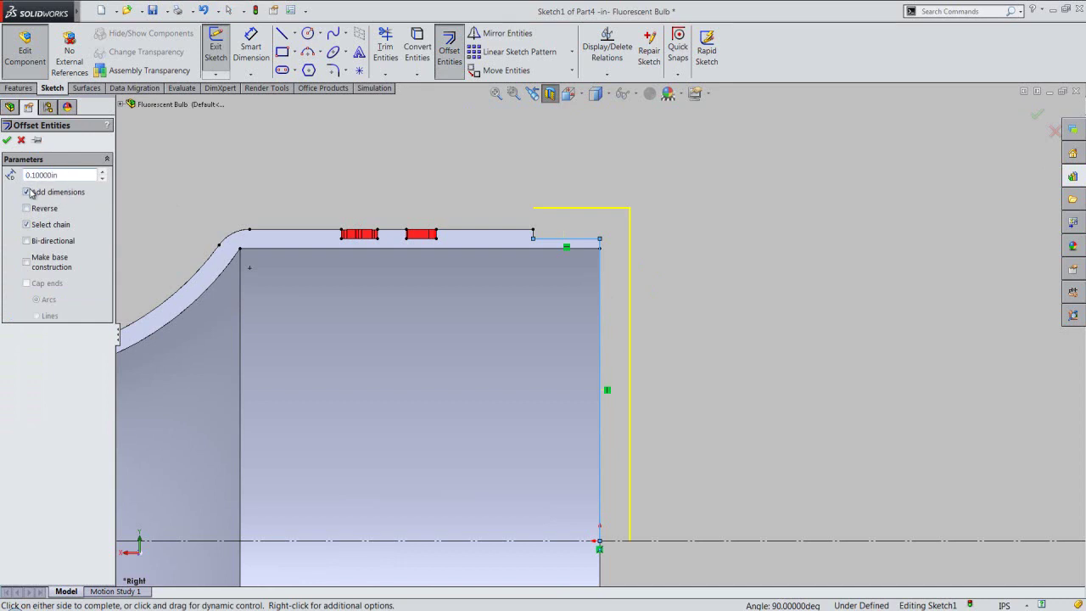
click(7, 141)
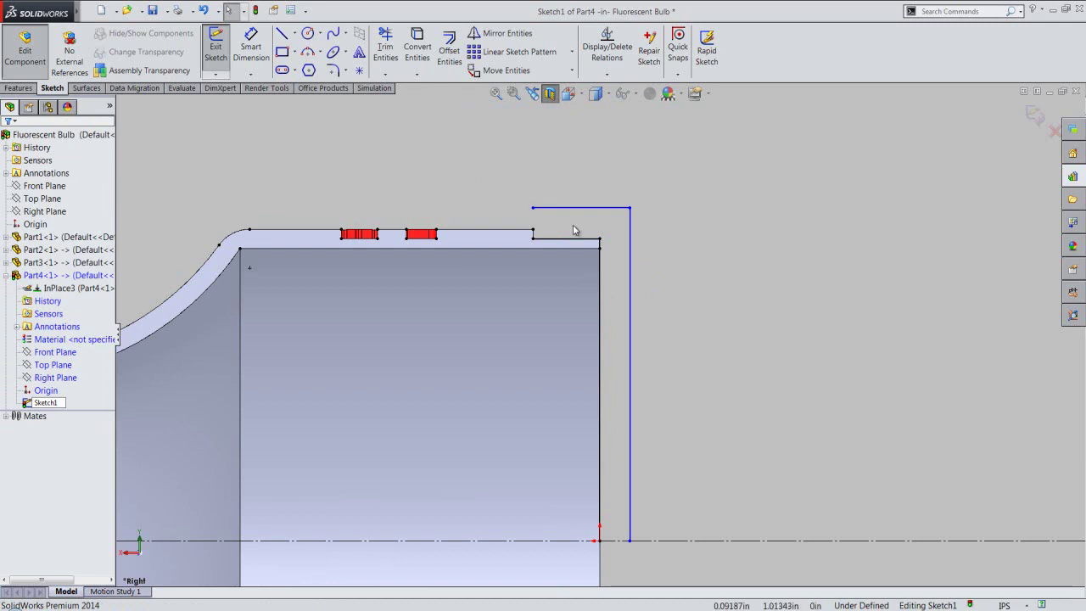
Add a Merge relation joining two sketch points at the corner.
scroll(573, 230, down, 2)
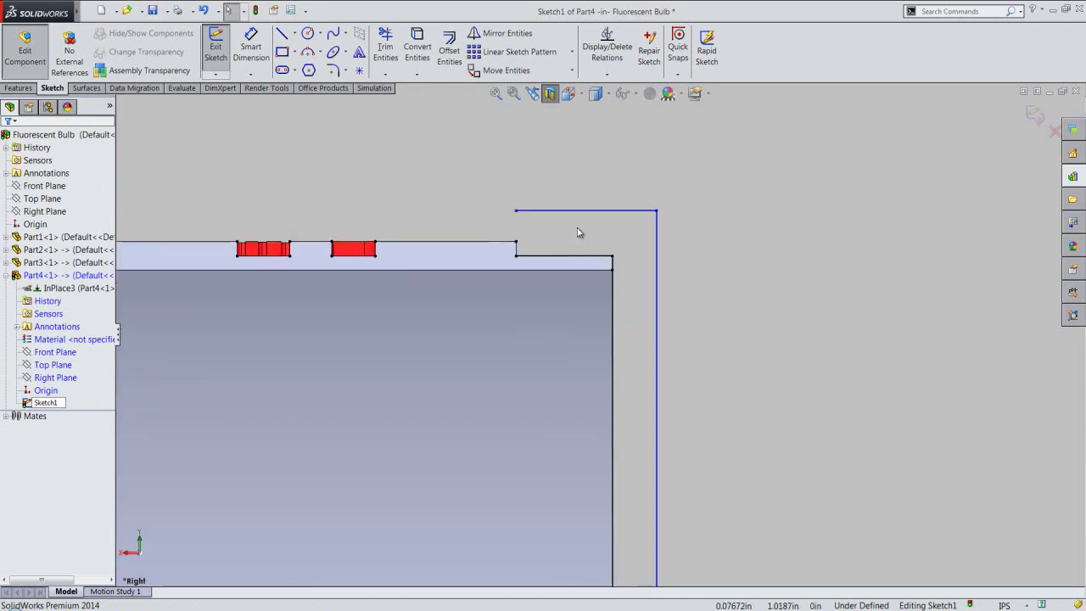
click(609, 75)
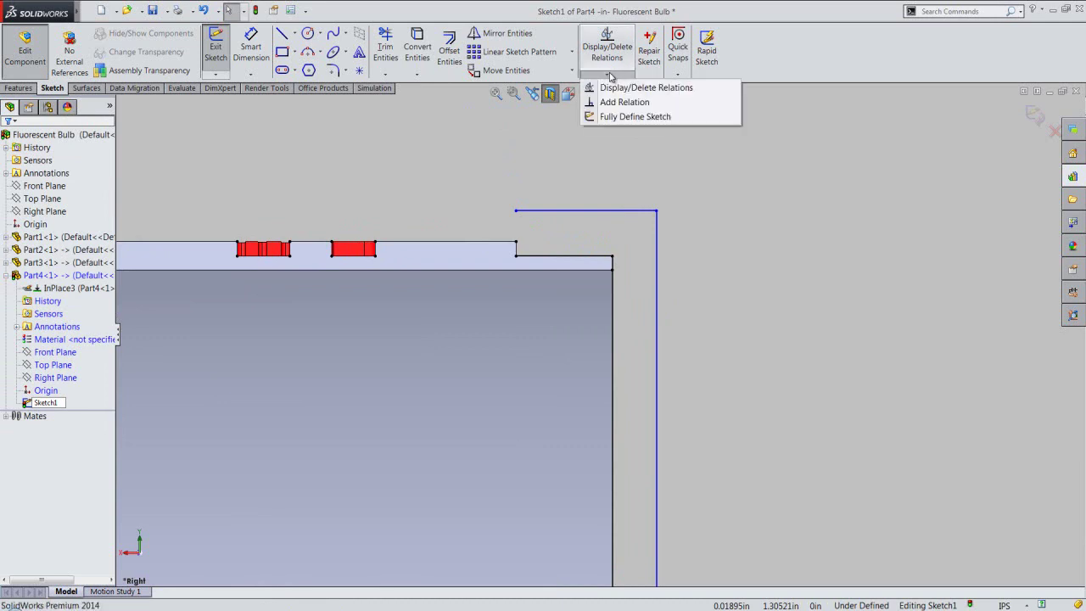
click(613, 102)
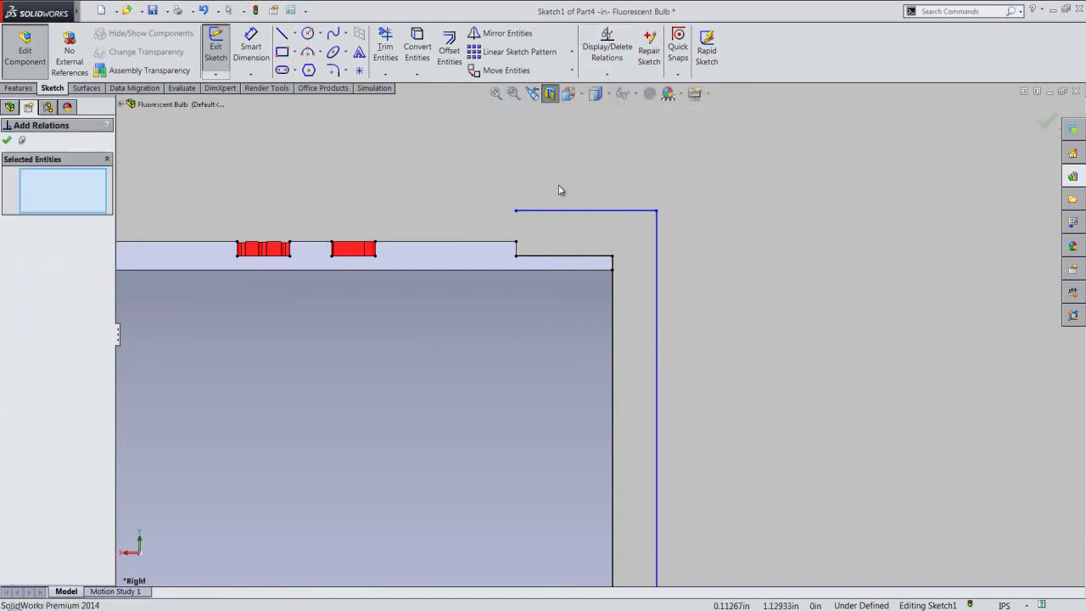
click(516, 211)
click(517, 243)
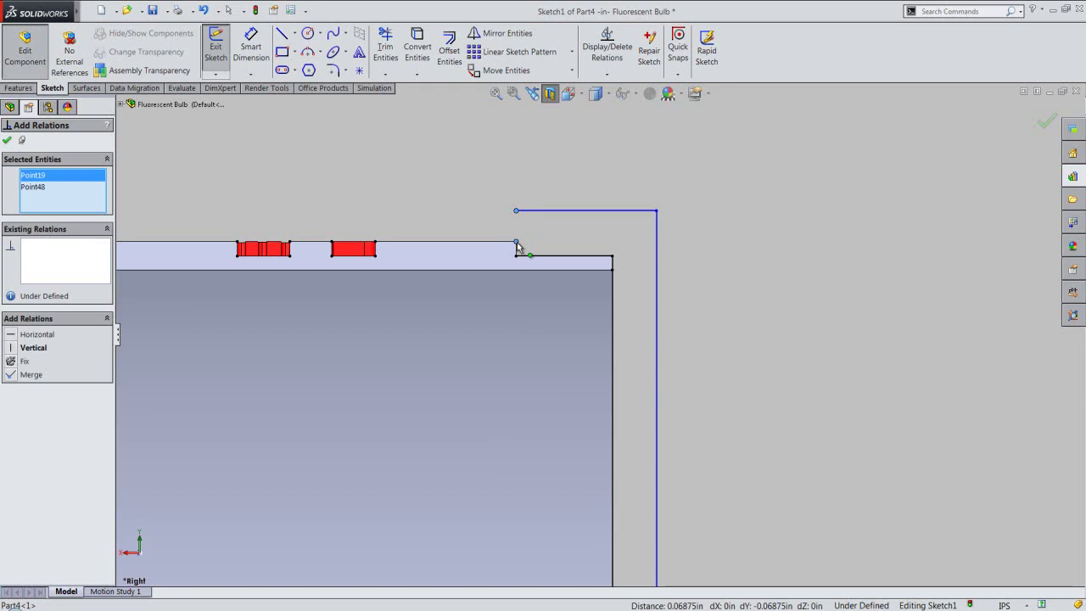
click(12, 376)
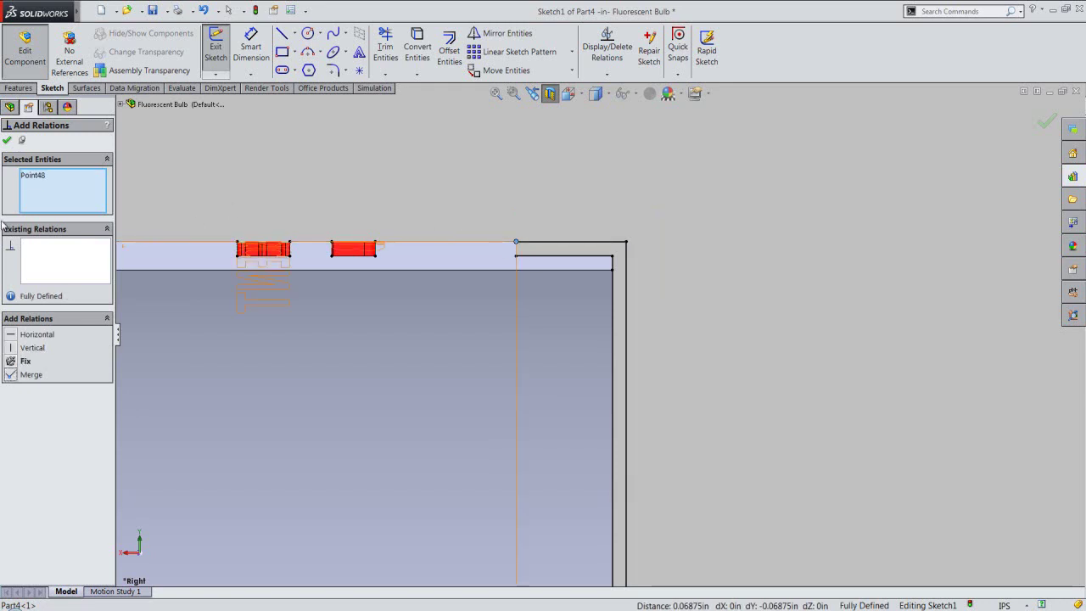
click(6, 140)
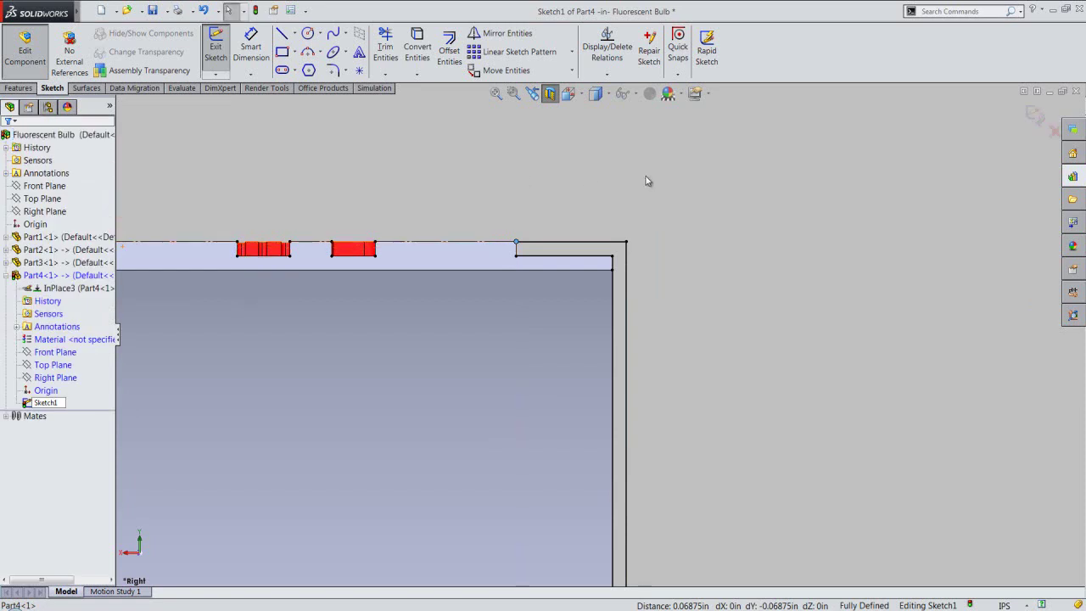
Draw a short vertical line from the corner and a horizontal line closing the profile at the centerline.
right_click(626, 184)
click(640, 156)
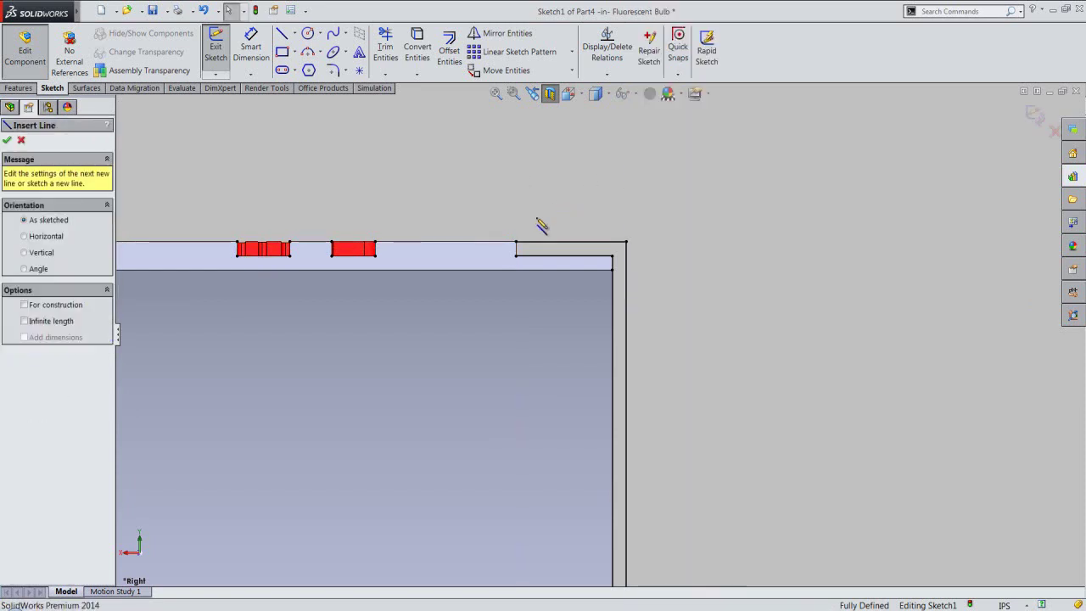
click(516, 254)
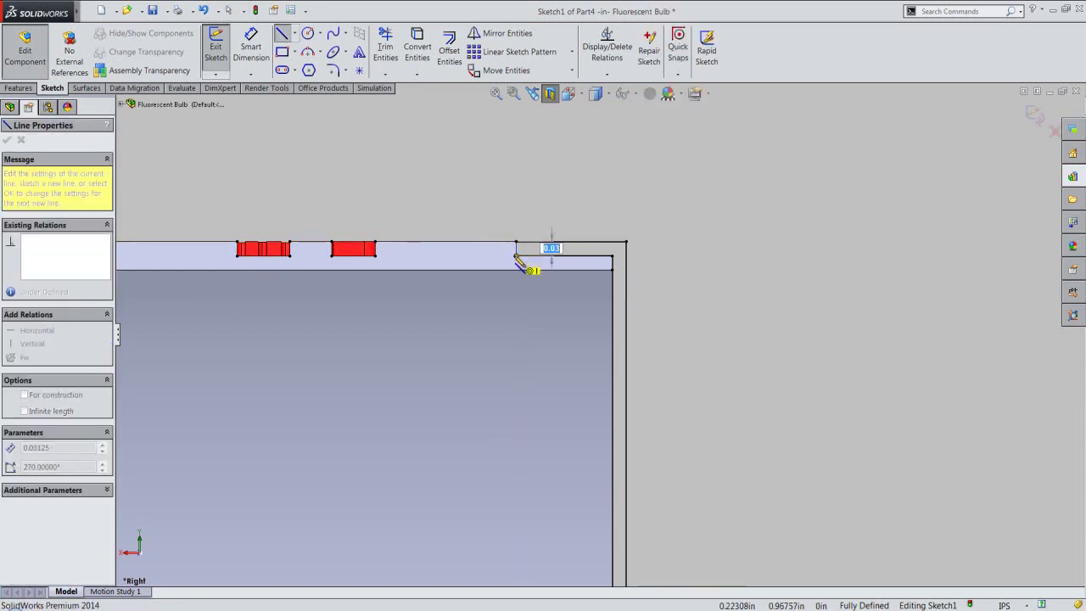
scroll(638, 240, up, 3)
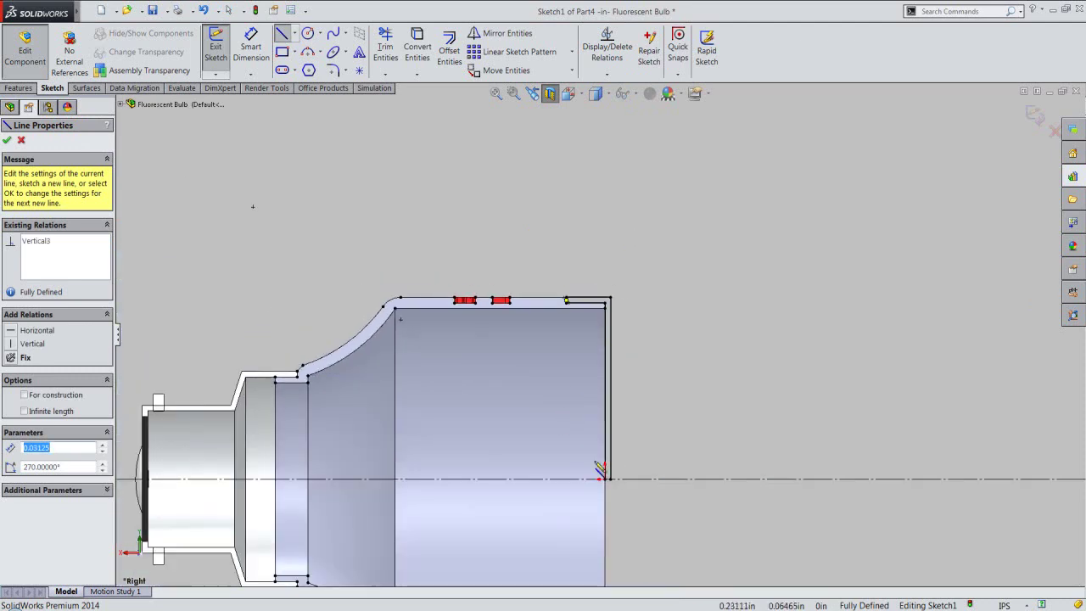
scroll(599, 470, down, 2)
scroll(606, 419, down, 2)
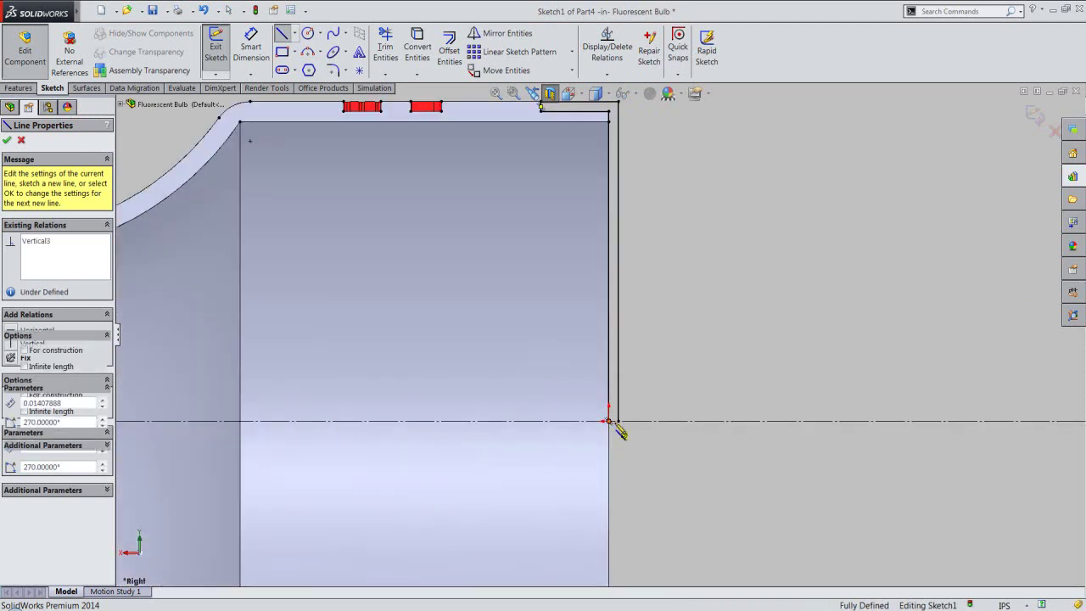
click(616, 425)
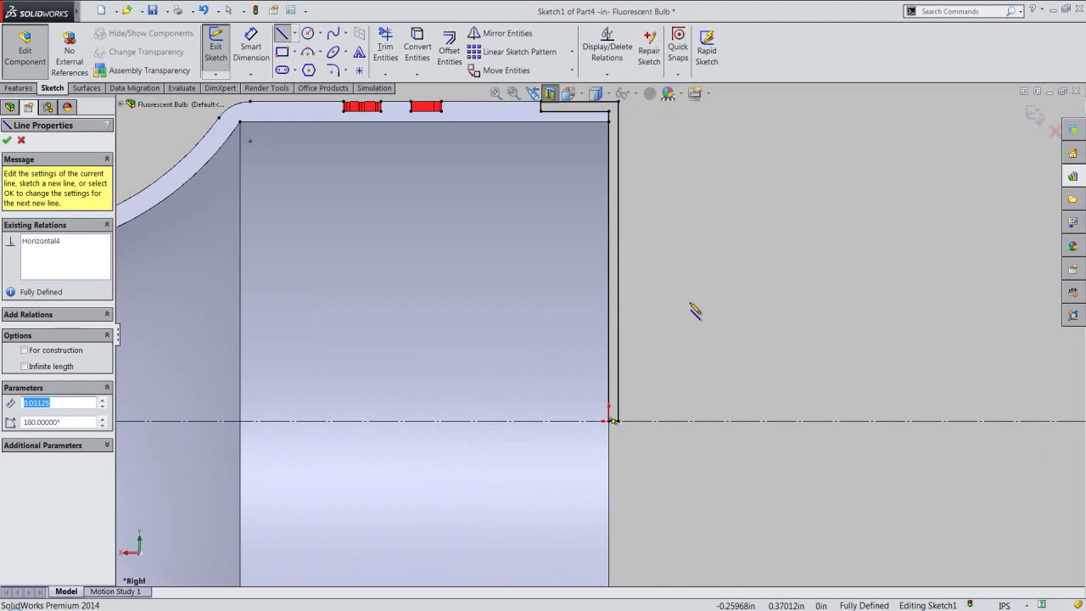
right_click(694, 311)
click(730, 74)
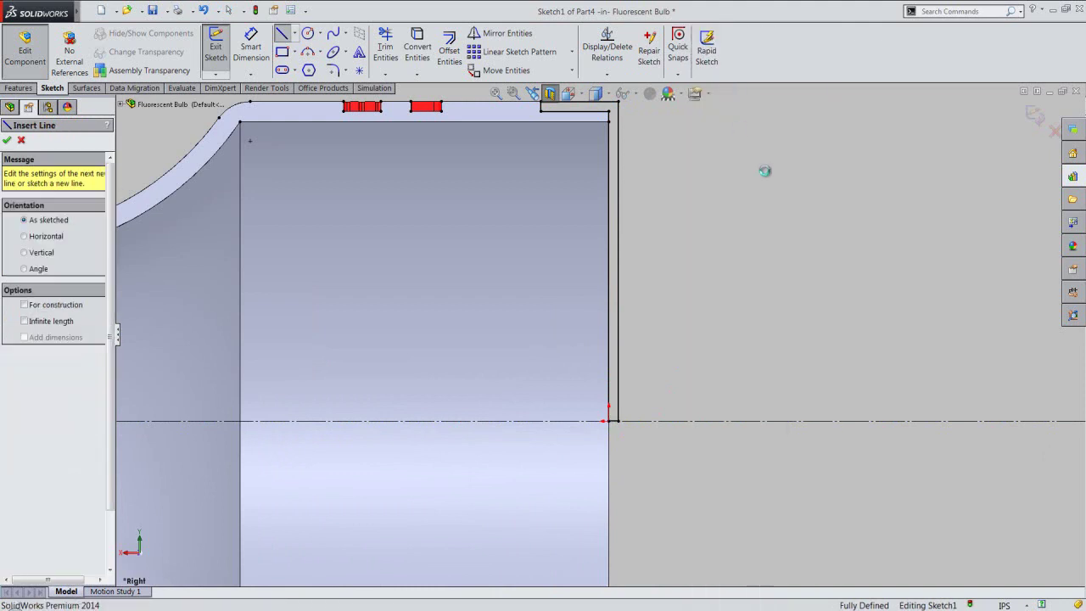
Exit Sketch1, revolve it 360° about the centerline into Revolve1, and save Part4.
click(1033, 116)
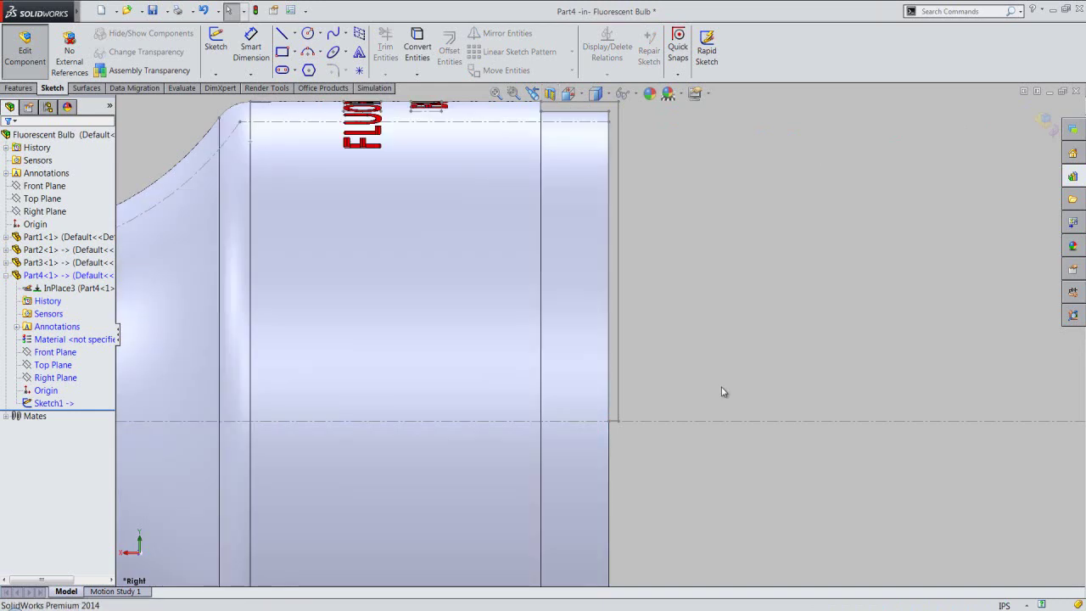
scroll(712, 416, up, 5)
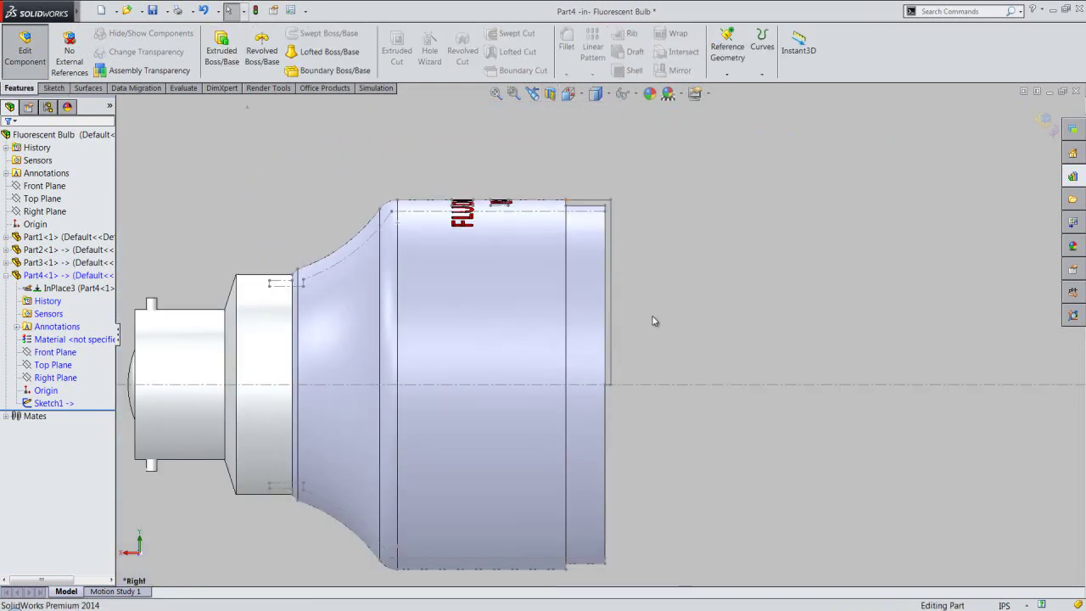
click(589, 385)
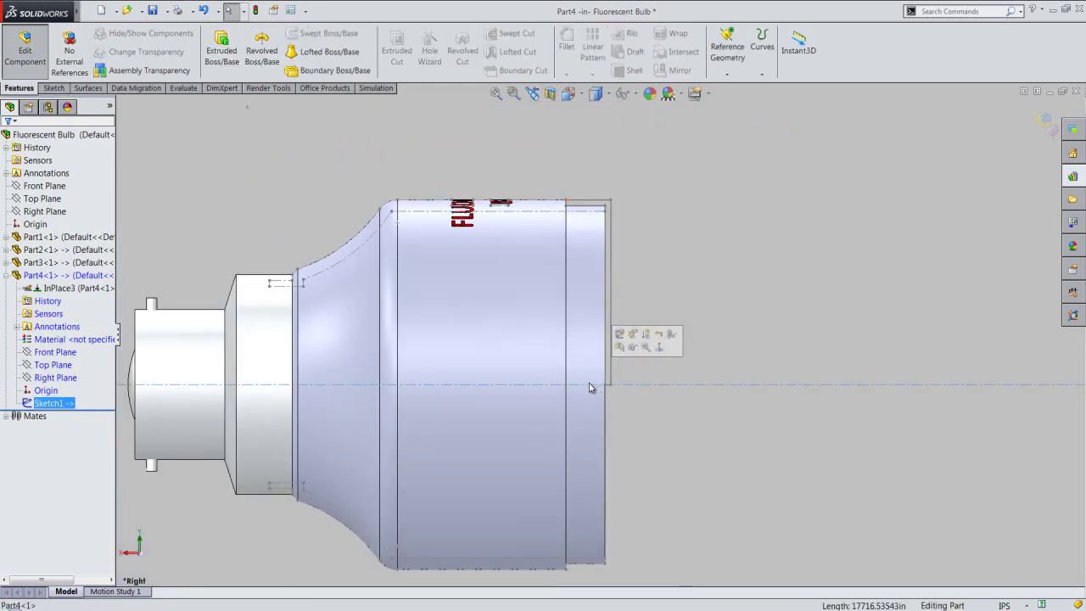
click(263, 65)
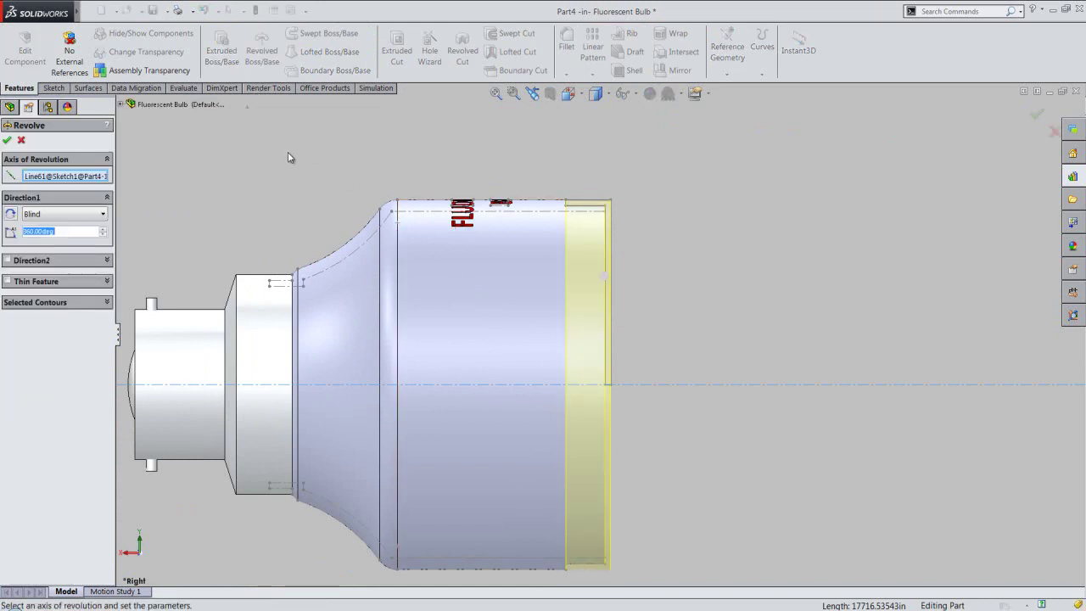
click(582, 98)
click(713, 258)
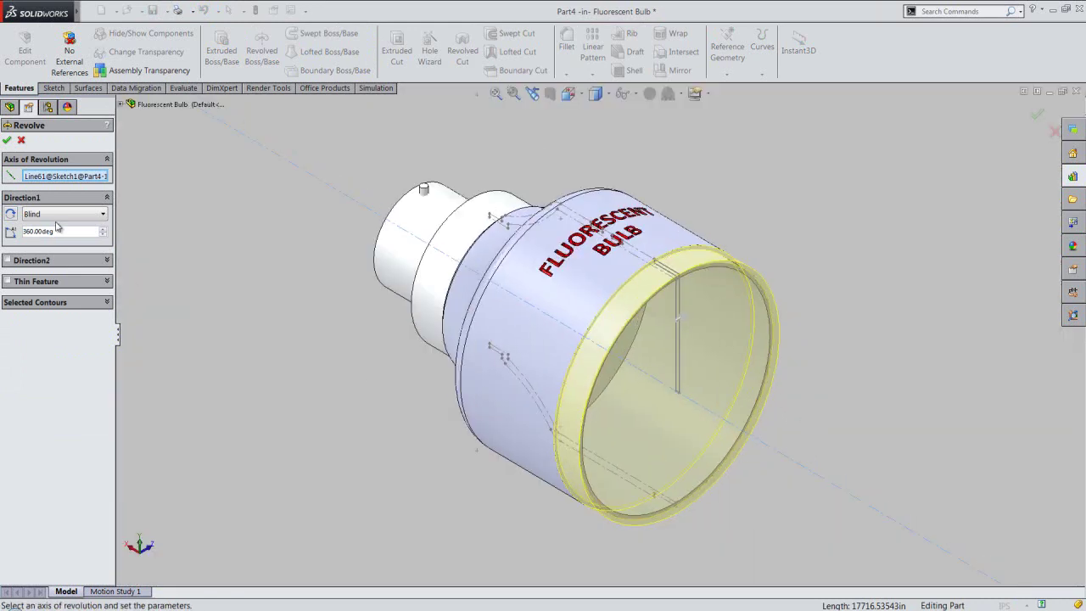
click(10, 142)
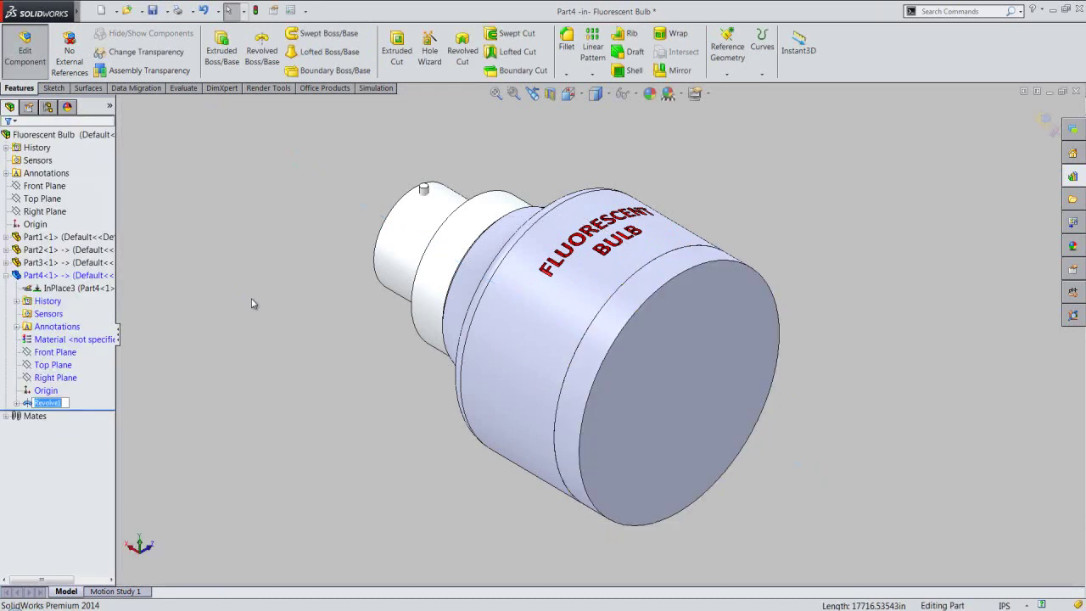
key(Return)
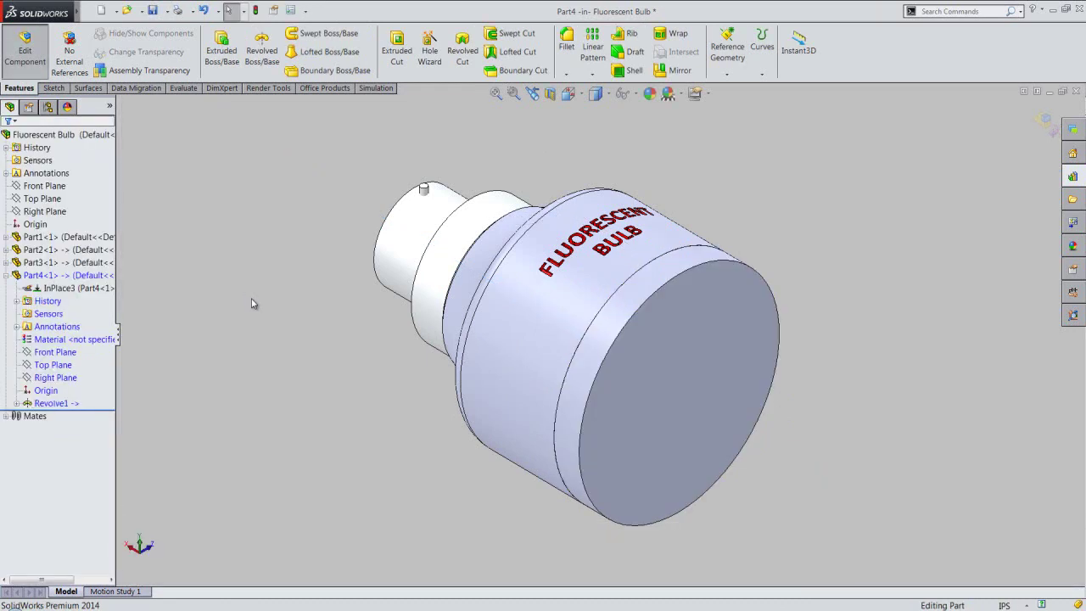
key(ctrl+s)
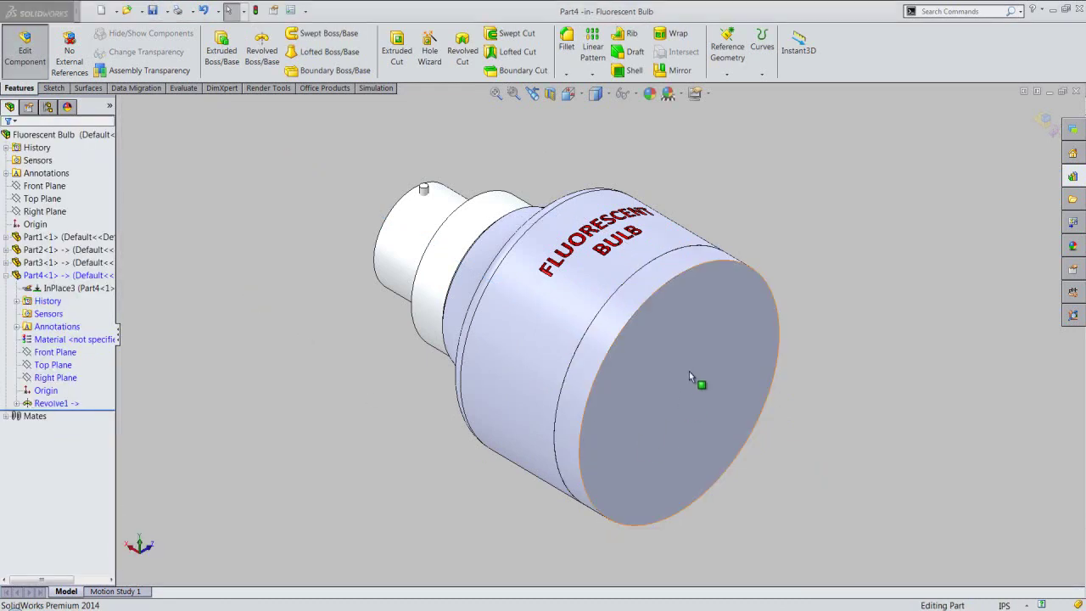
Start Sketch2 on the cap's flat end face and view it Normal To.
click(689, 370)
click(763, 333)
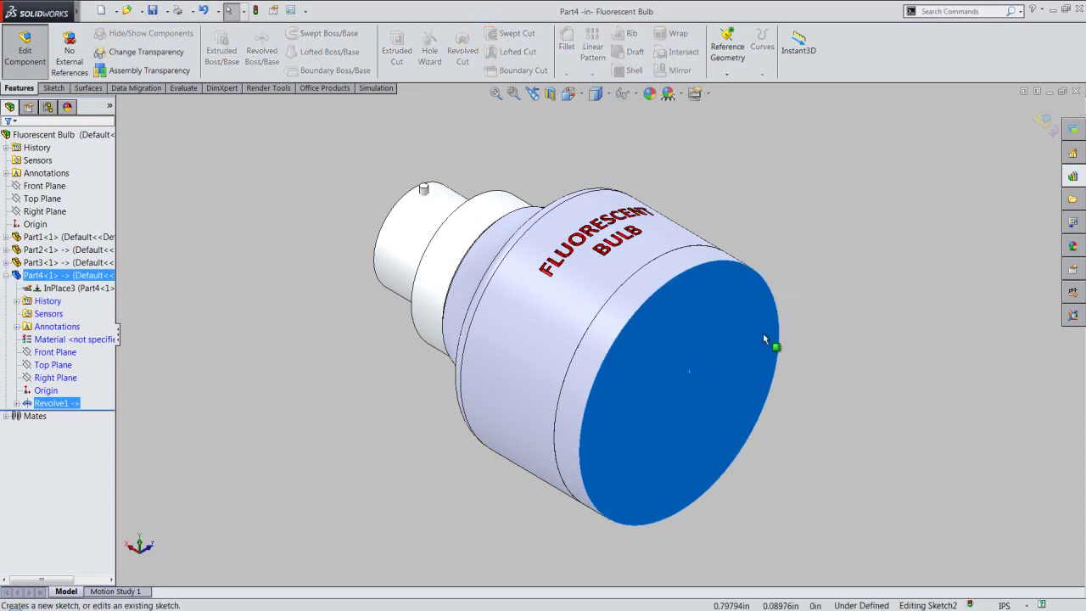
click(595, 94)
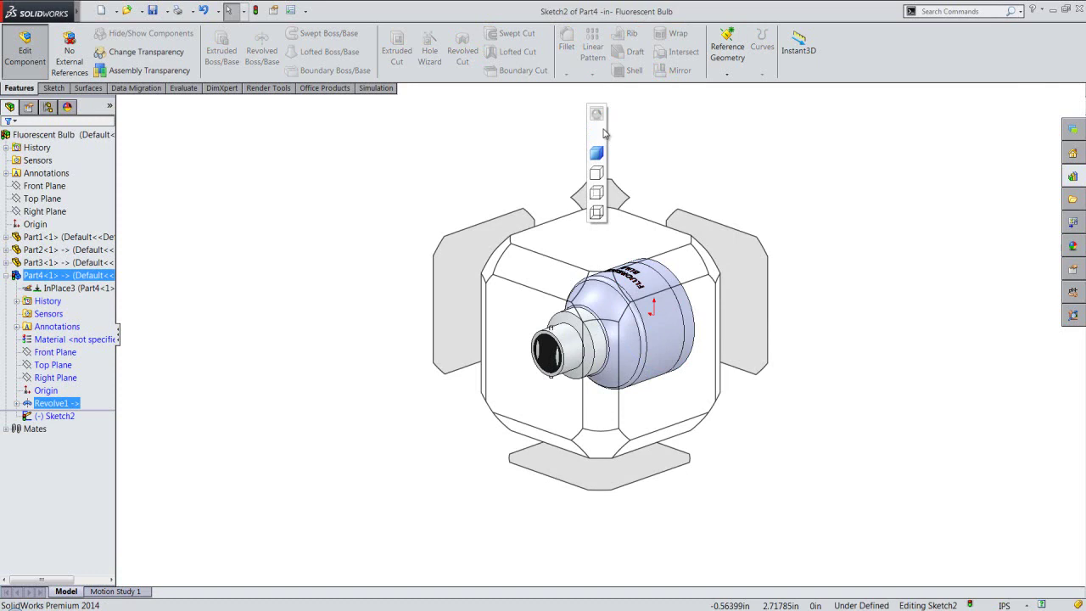
click(639, 112)
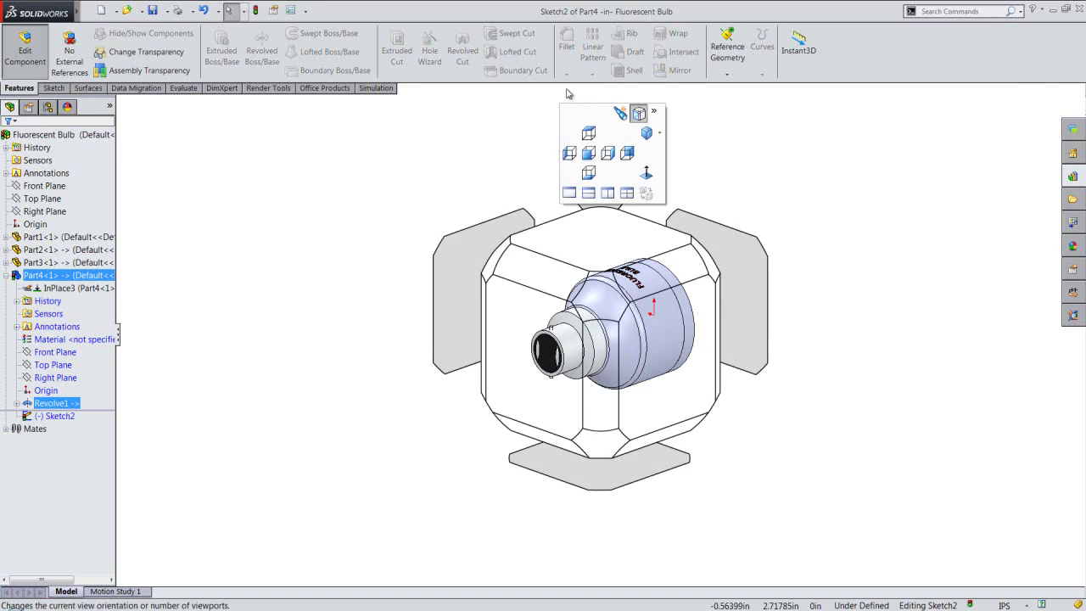
click(646, 171)
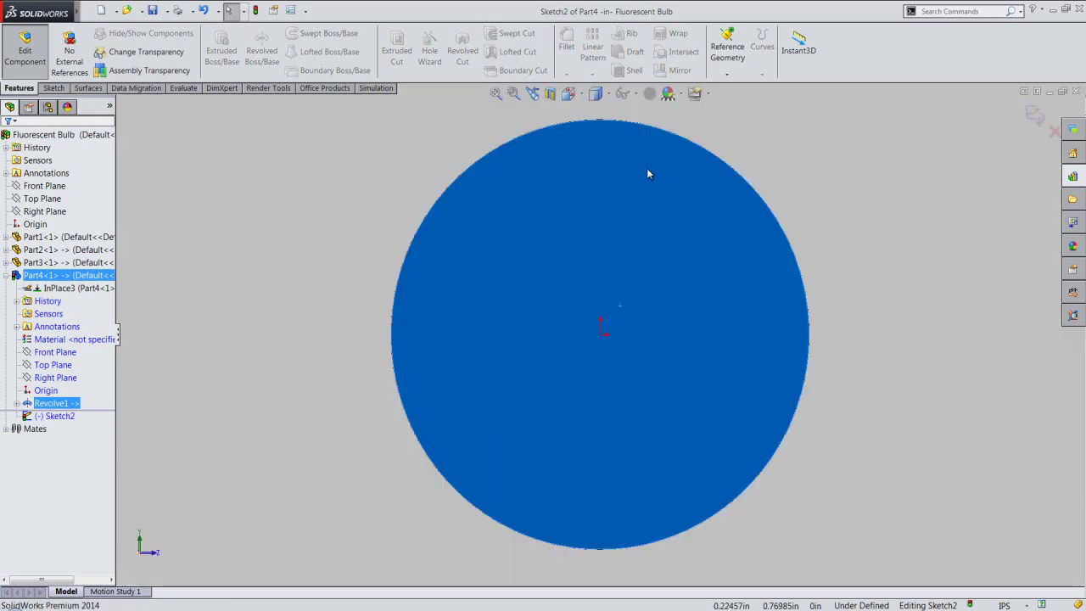
click(387, 160)
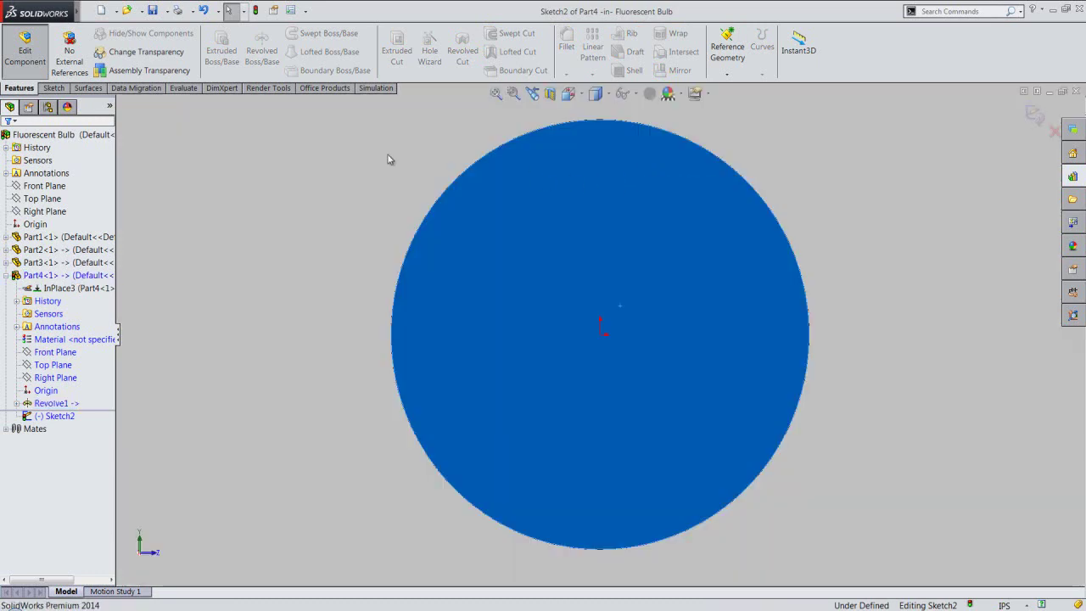
Draw infinite horizontal and vertical centerlines crossing at the origin.
right_click(285, 210)
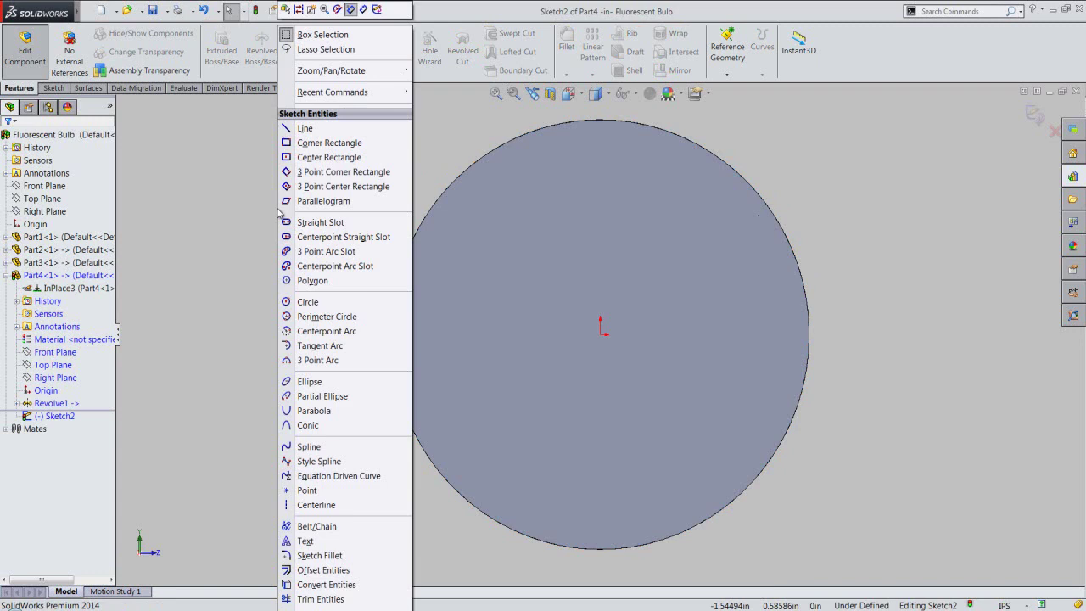
click(293, 505)
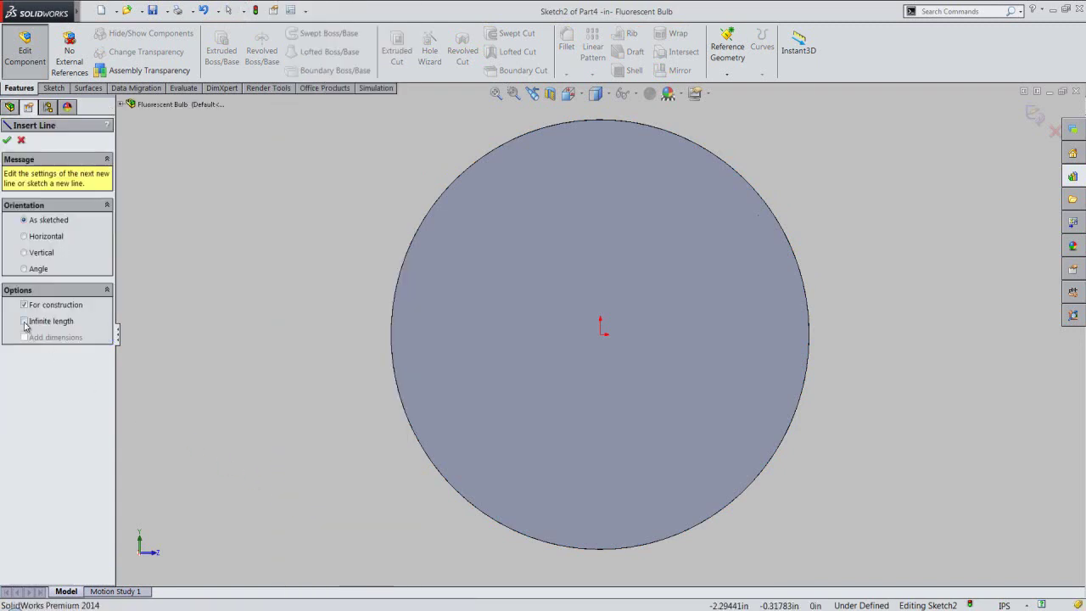
click(25, 321)
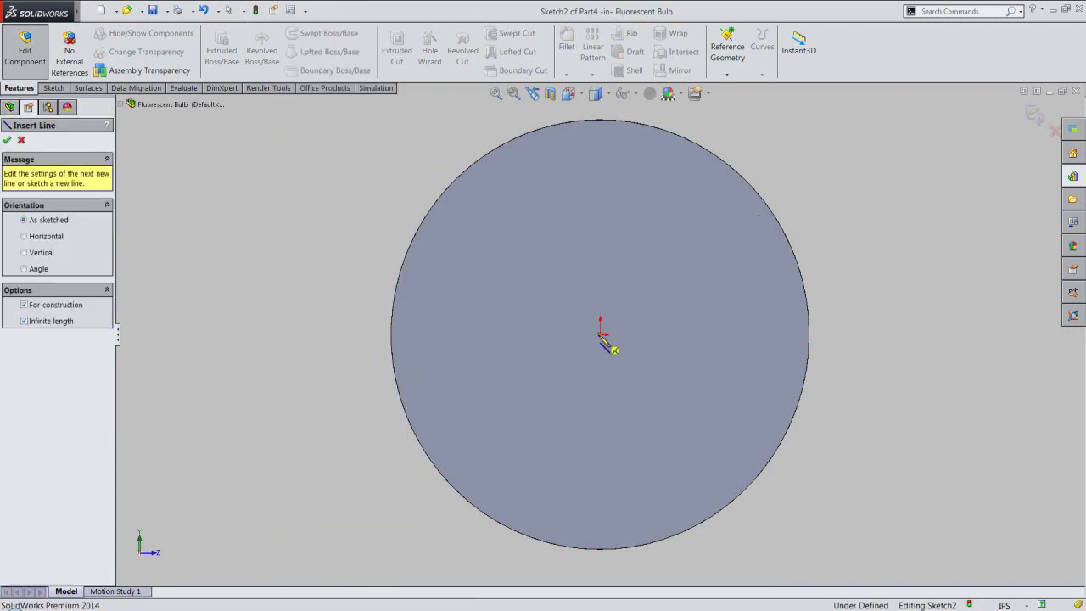
click(601, 335)
click(663, 338)
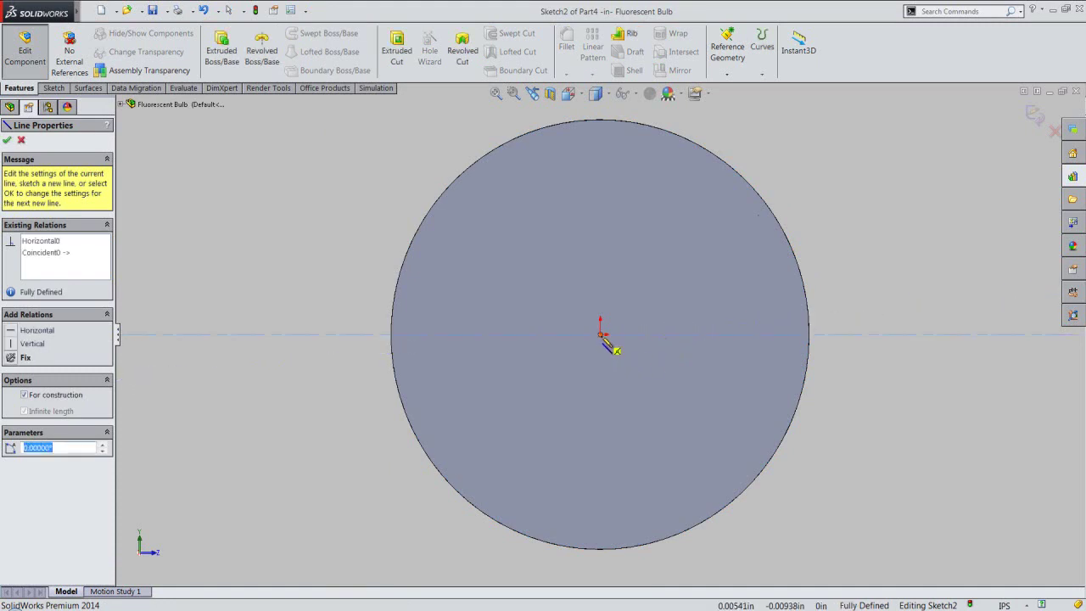
click(601, 335)
click(603, 236)
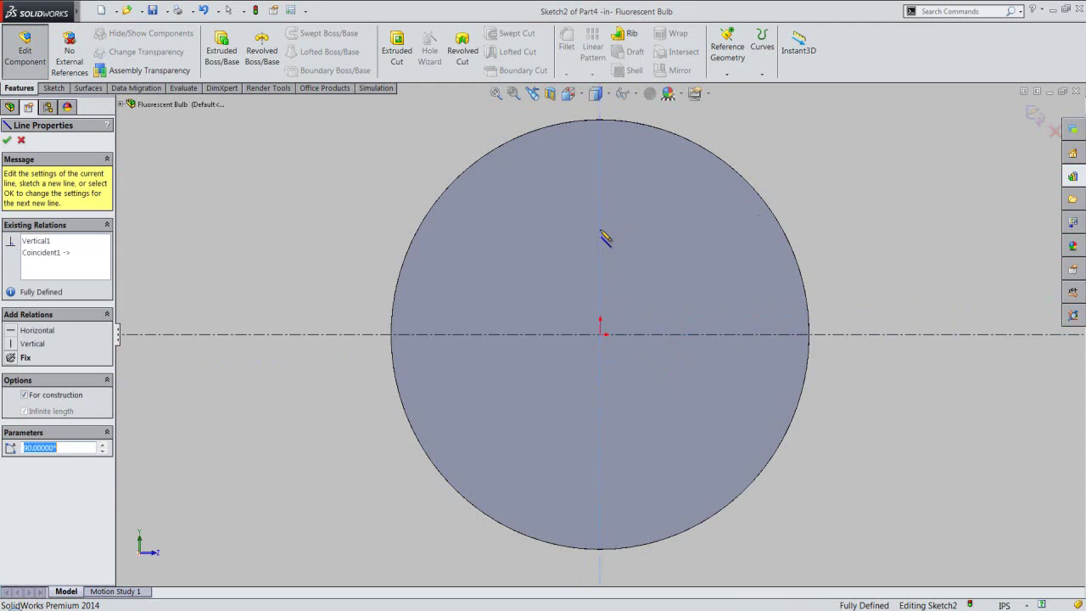
right_click(817, 187)
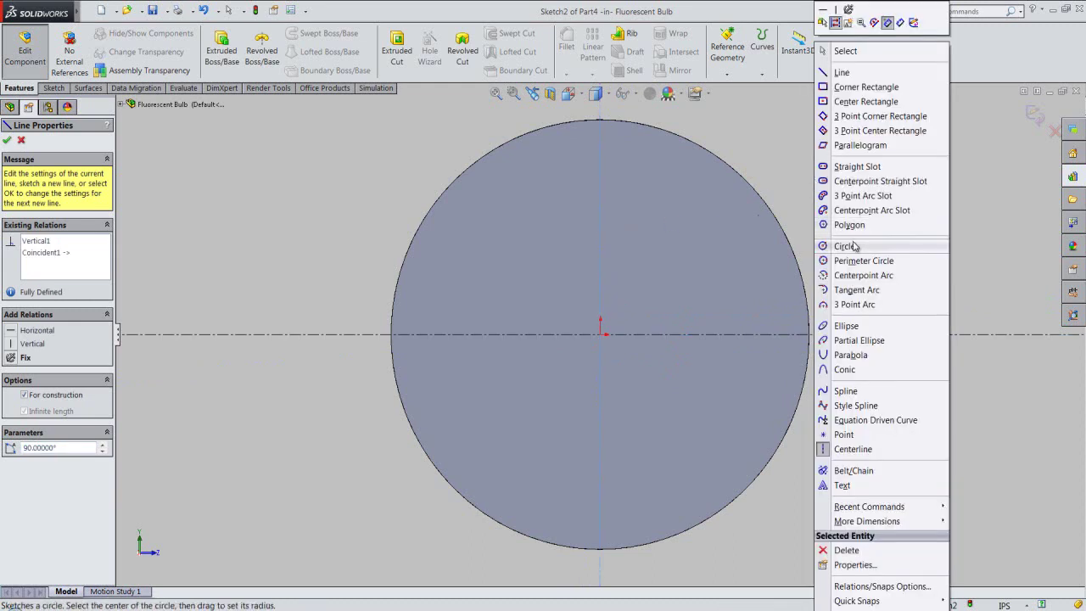
click(854, 247)
key(c)
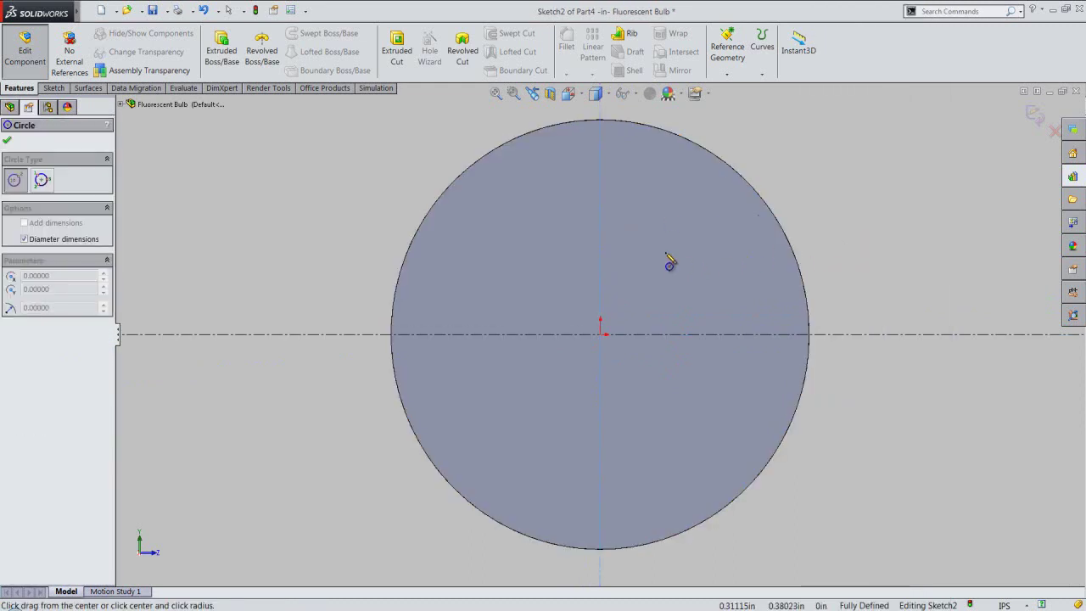
click(665, 252)
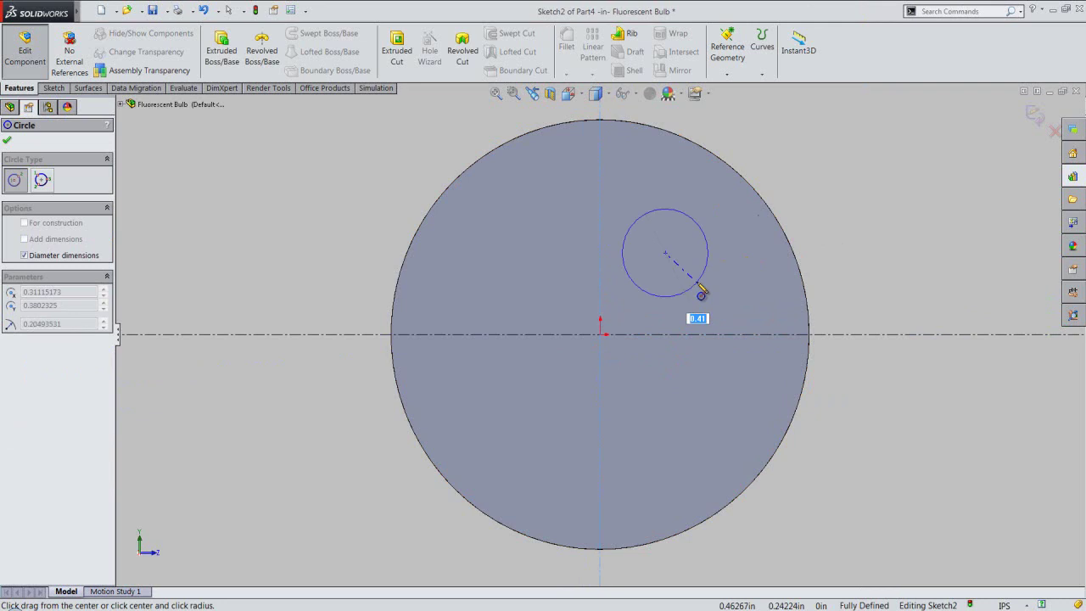
Finish the 0.50 in circle and dimension it 0.322 from the horizontal centreline.
key(Return)
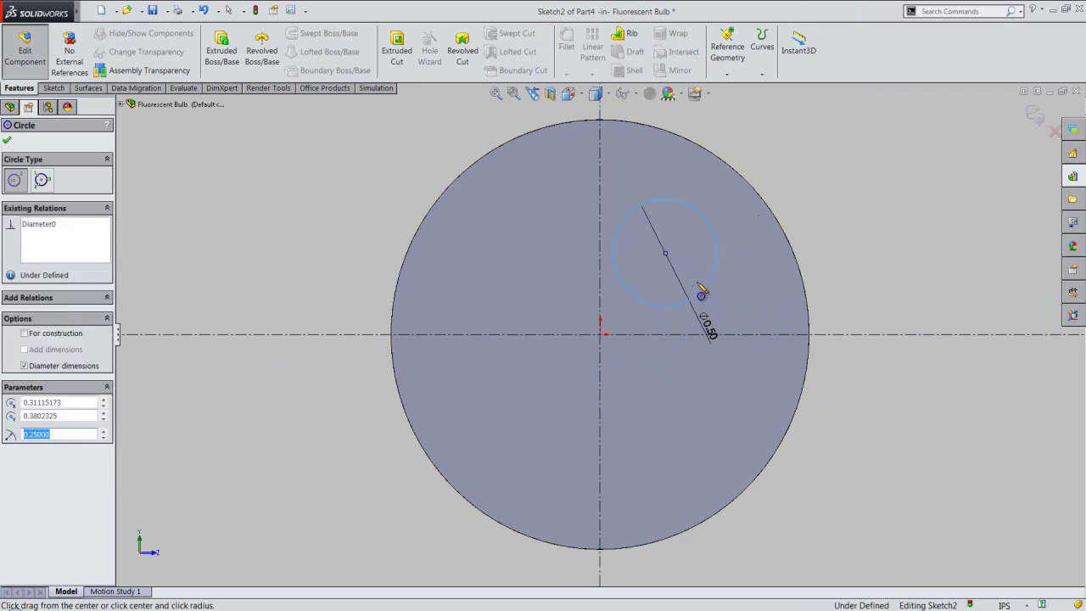
right_click(700, 293)
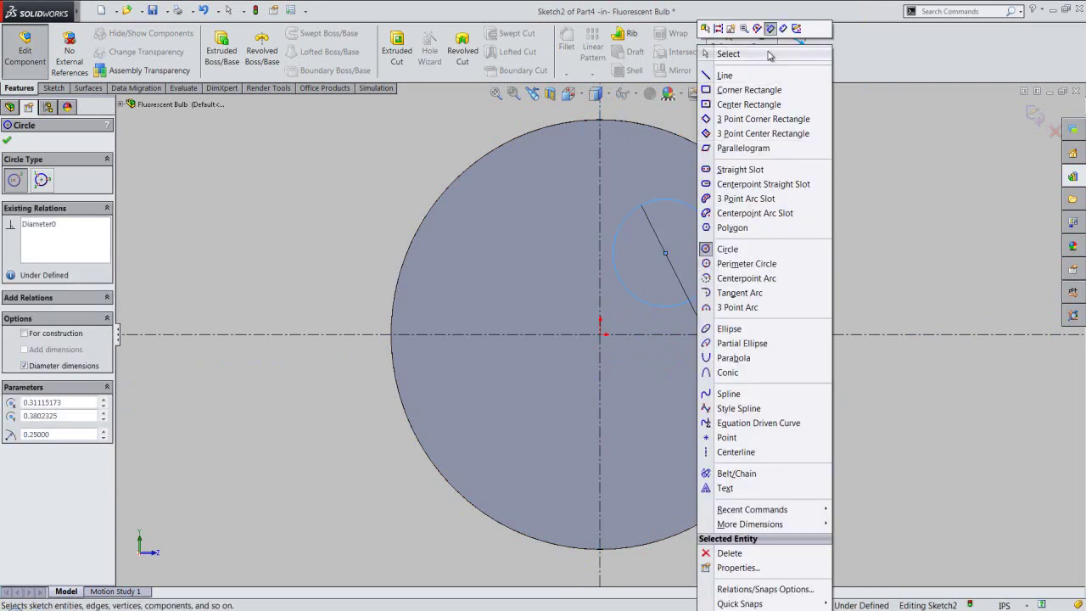
click(785, 30)
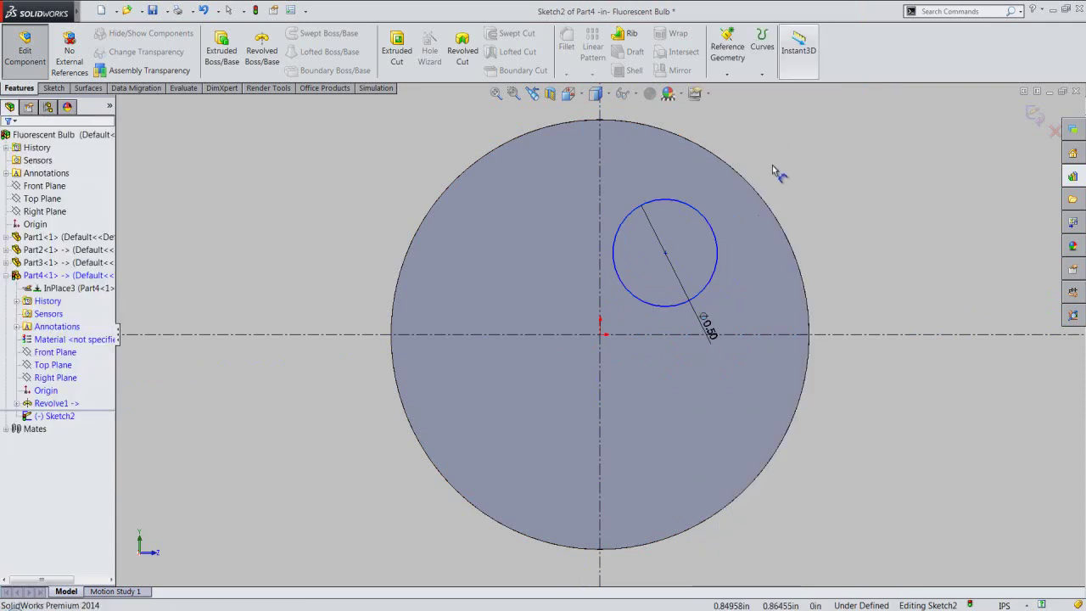
click(717, 273)
click(761, 334)
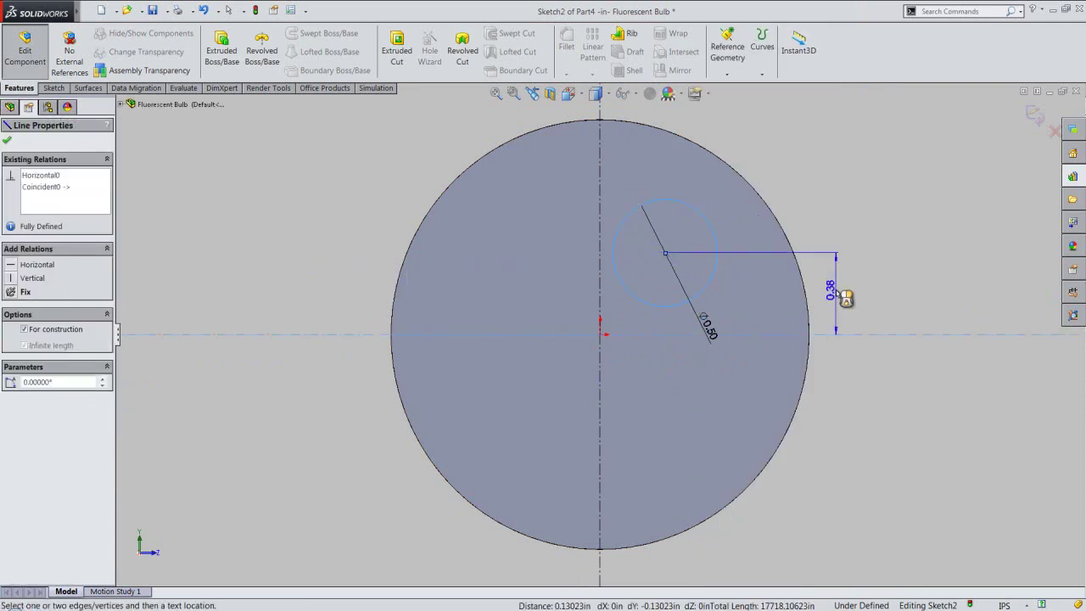
click(837, 296)
text(.322)
key(Return)
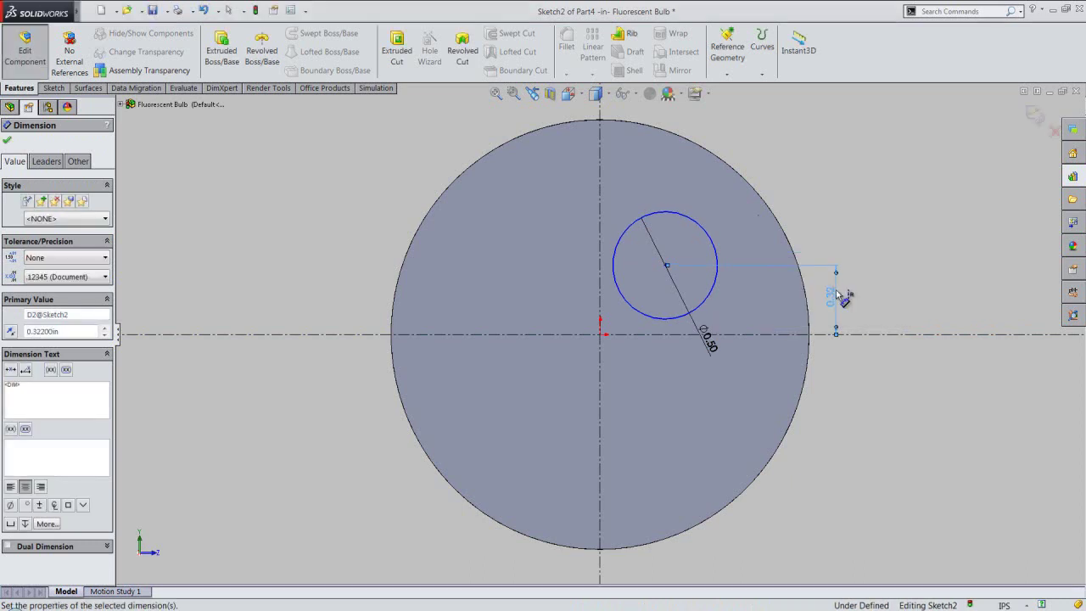
Dimension the circle 0.536 from the vertical centreline.
click(621, 245)
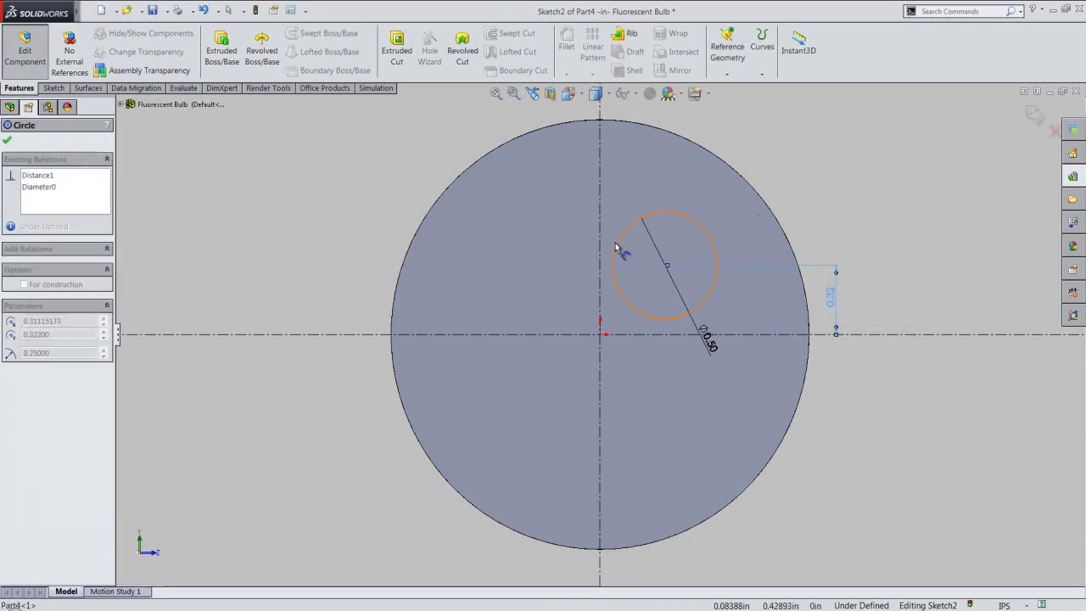
click(599, 223)
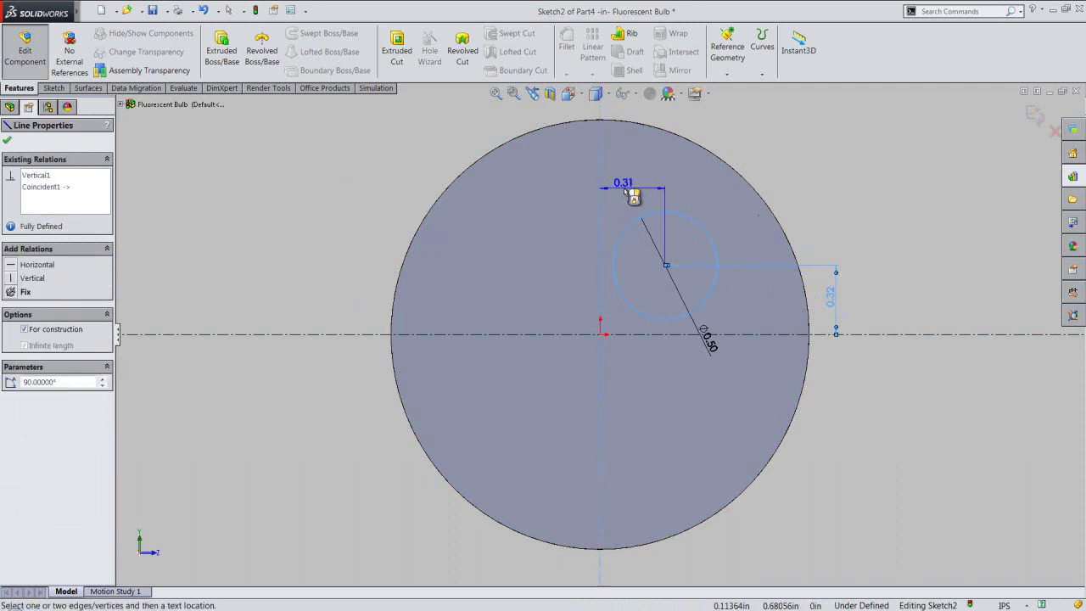
click(628, 194)
text(5360)
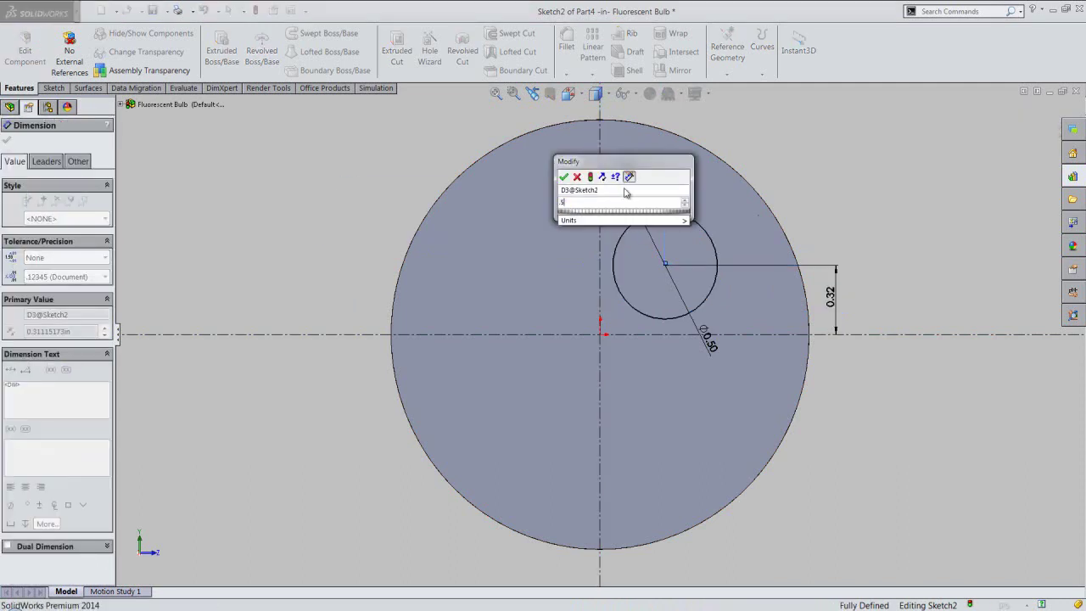
key(Return)
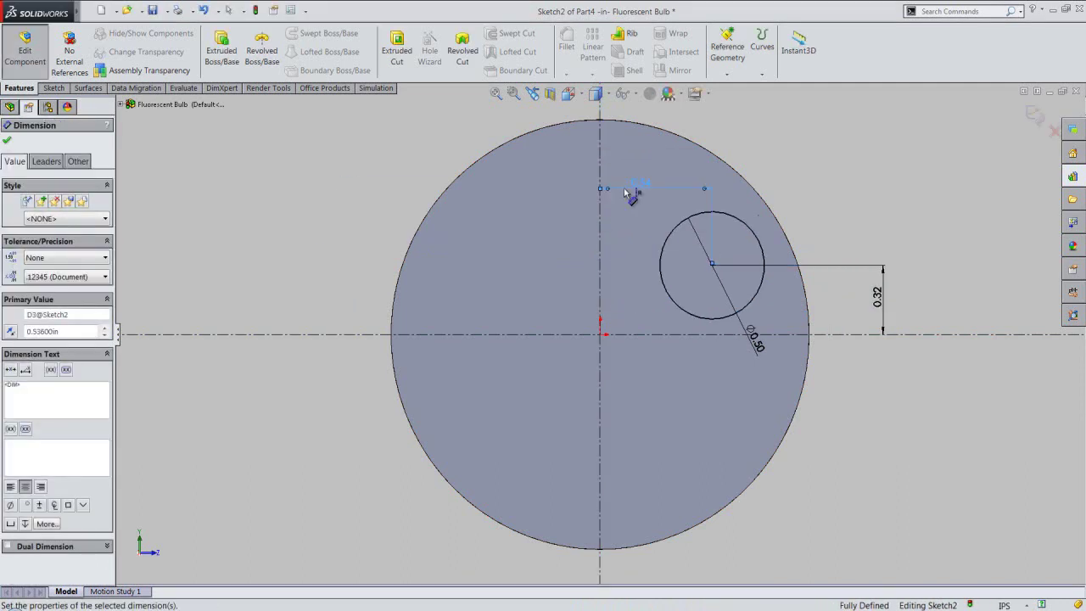
Set the document length precision to five decimals (.12345) and return to selection.
click(1026, 606)
click(1010, 592)
click(575, 282)
click(559, 314)
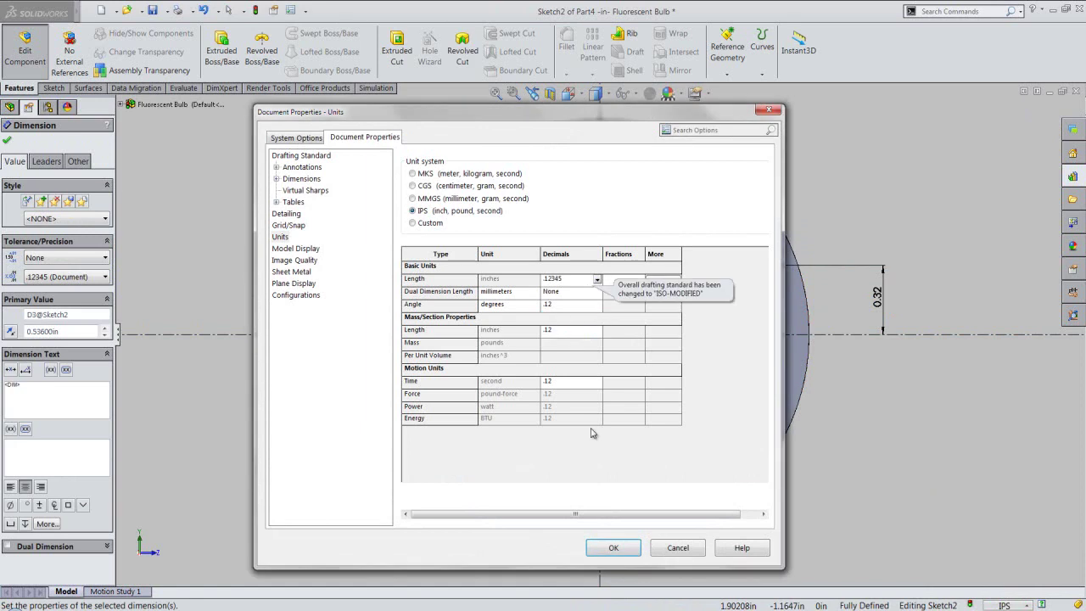
click(631, 553)
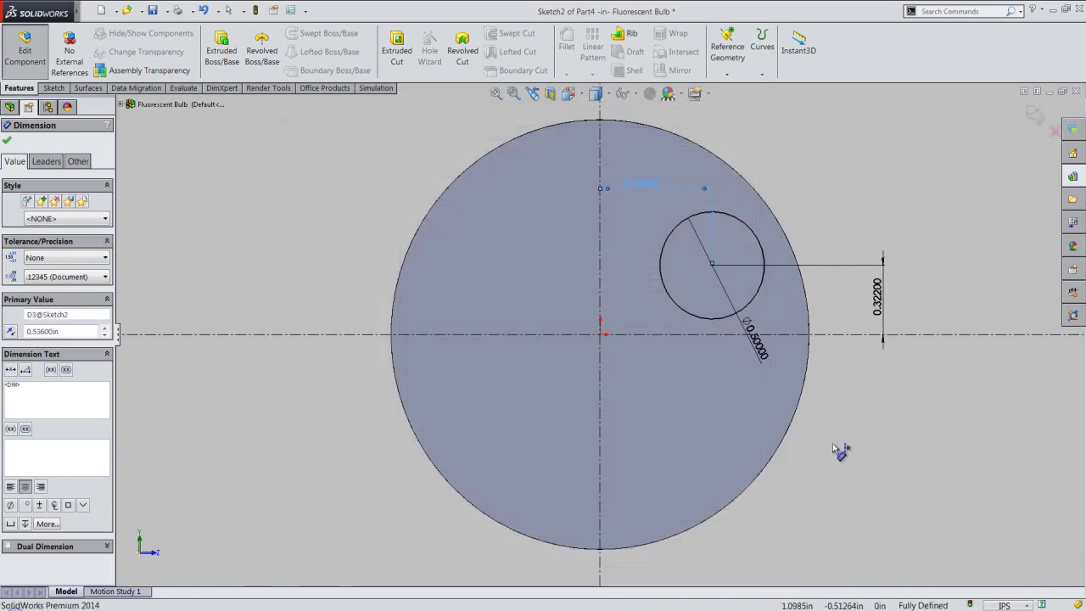
right_click(901, 197)
click(925, 107)
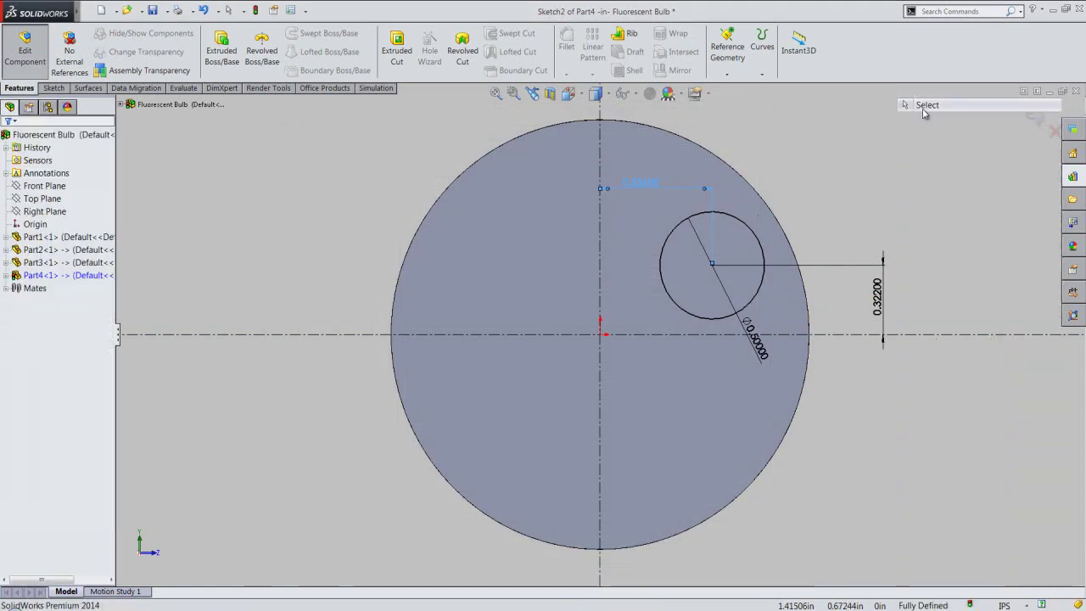
Cut Sketch2's circle Through All in Part4 and return to editing the Fluorescent Bulb assembly.
click(1034, 117)
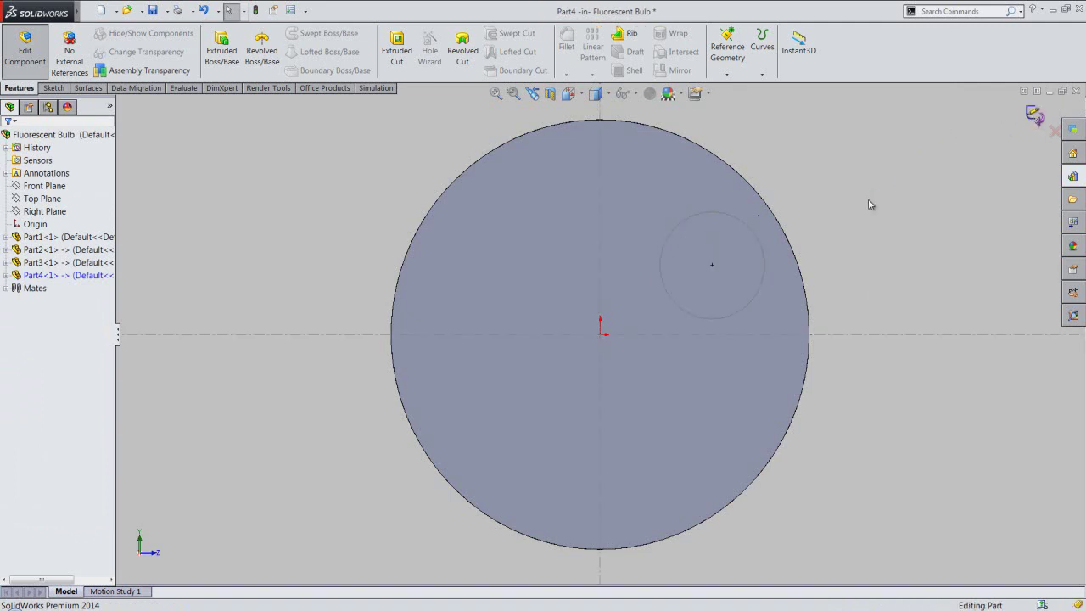
click(282, 112)
click(397, 49)
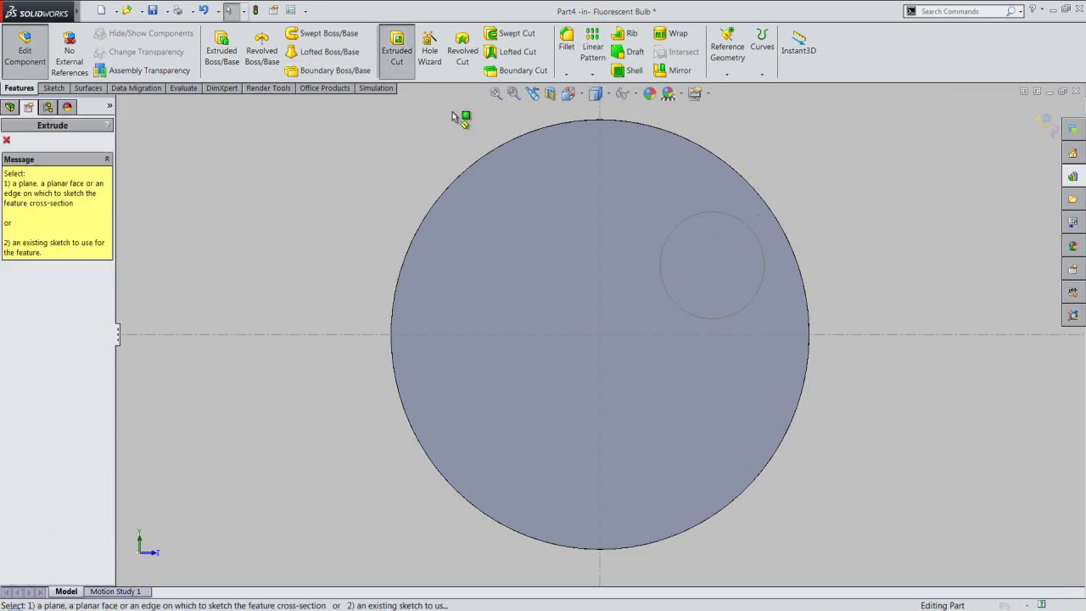
click(758, 238)
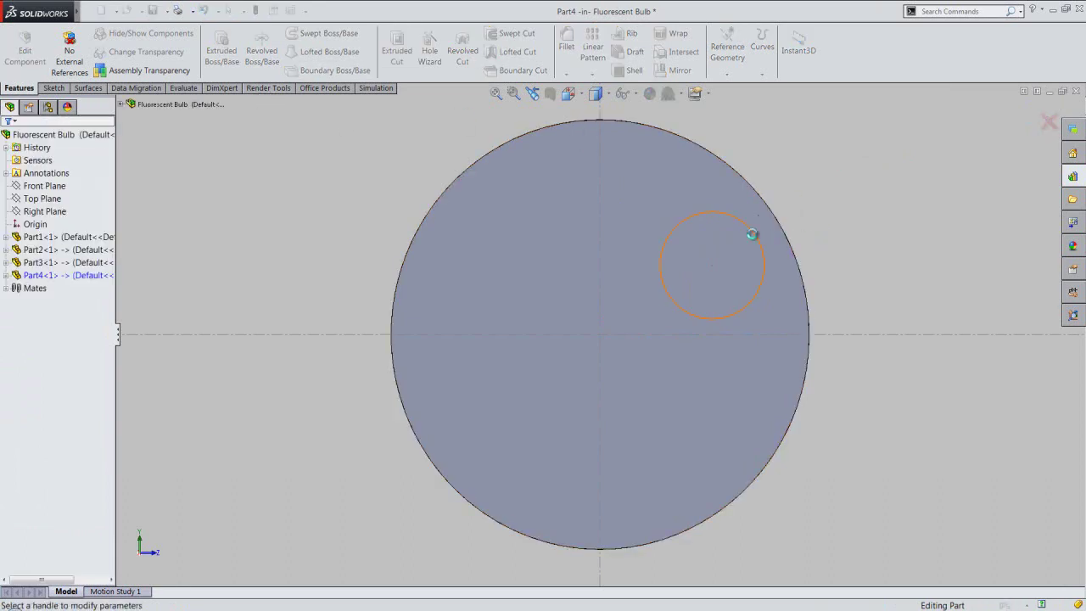
click(74, 217)
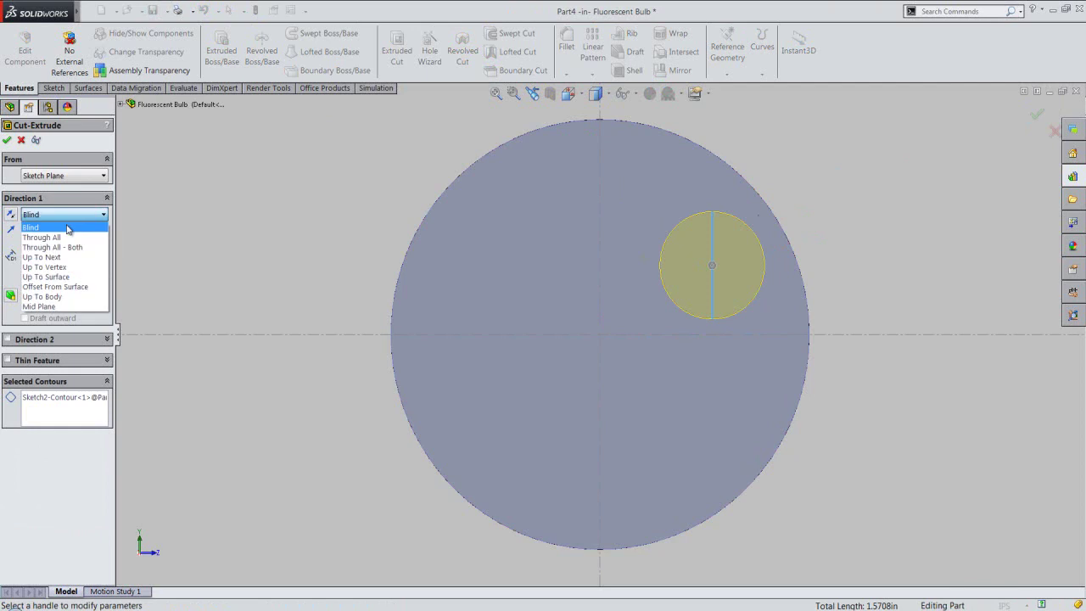
click(51, 235)
mouse_move(441, 388)
middle_down()
mouse_move(468, 419)
mouse_move(515, 438)
mouse_move(514, 462)
middle_up()
scroll(515, 462, up, 2)
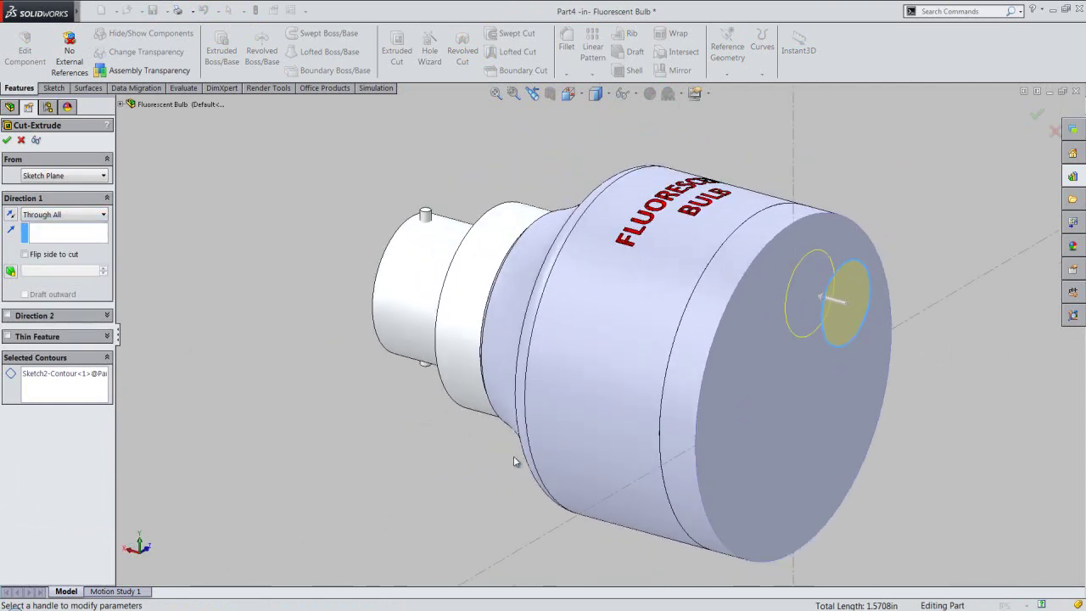
click(6, 135)
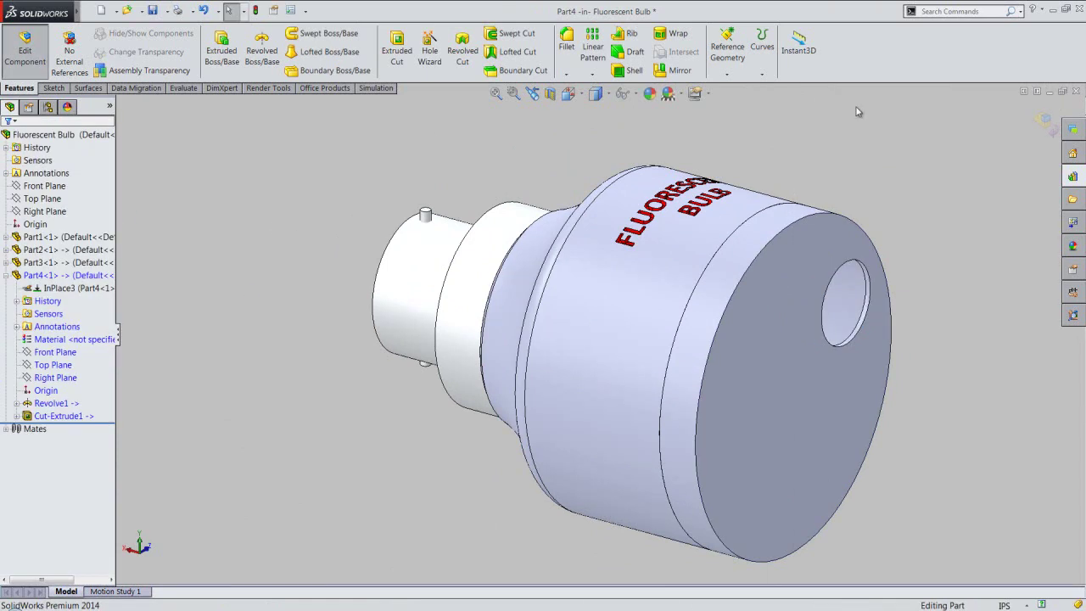
click(1042, 120)
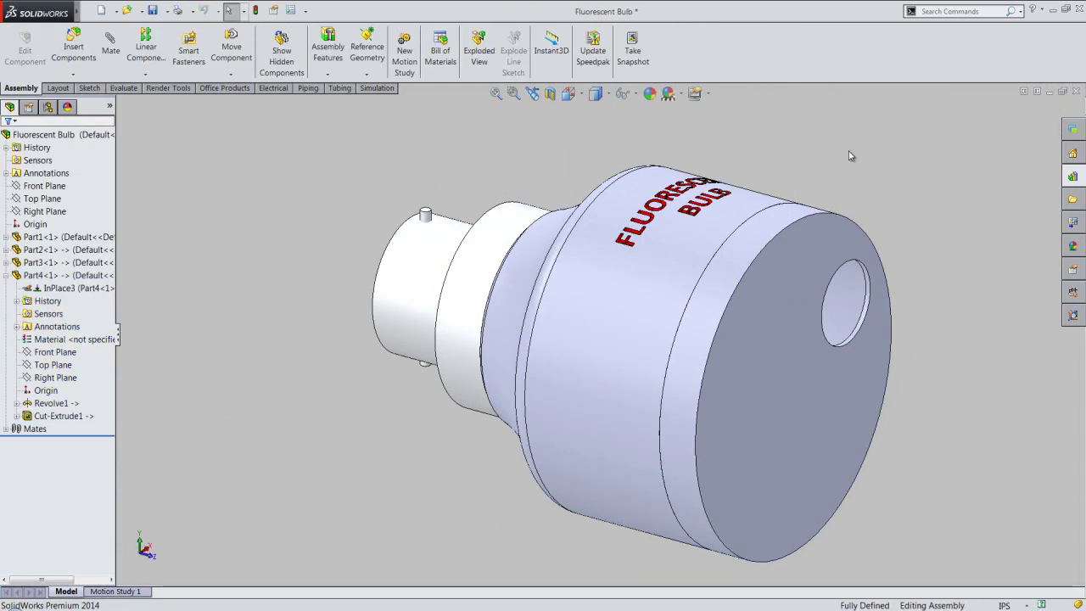
Isolate the Part4 disc and start editing it.
click(64, 280)
right_click(63, 278)
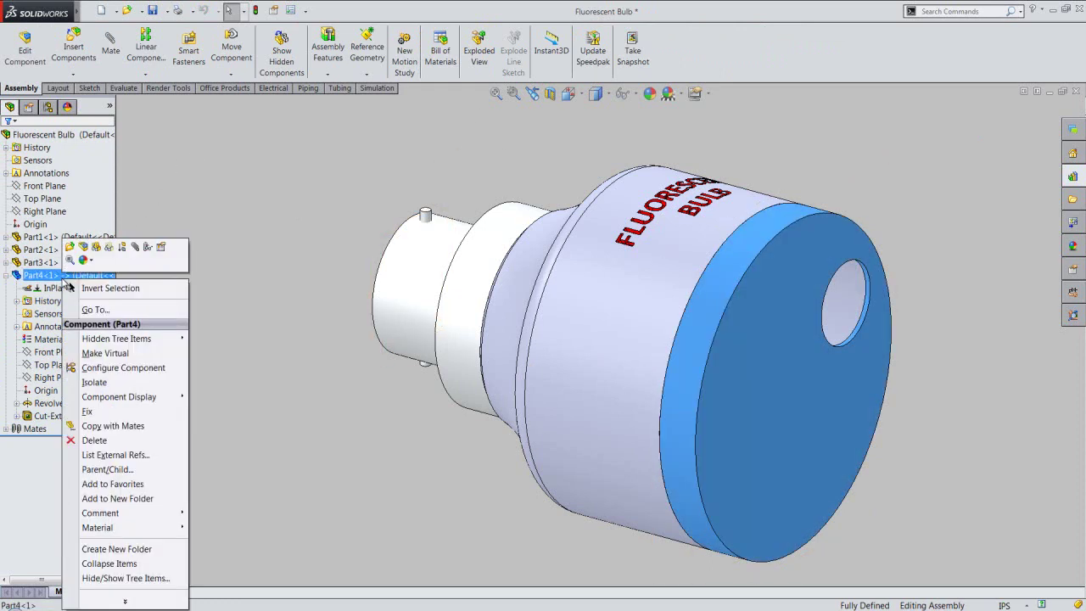
click(92, 382)
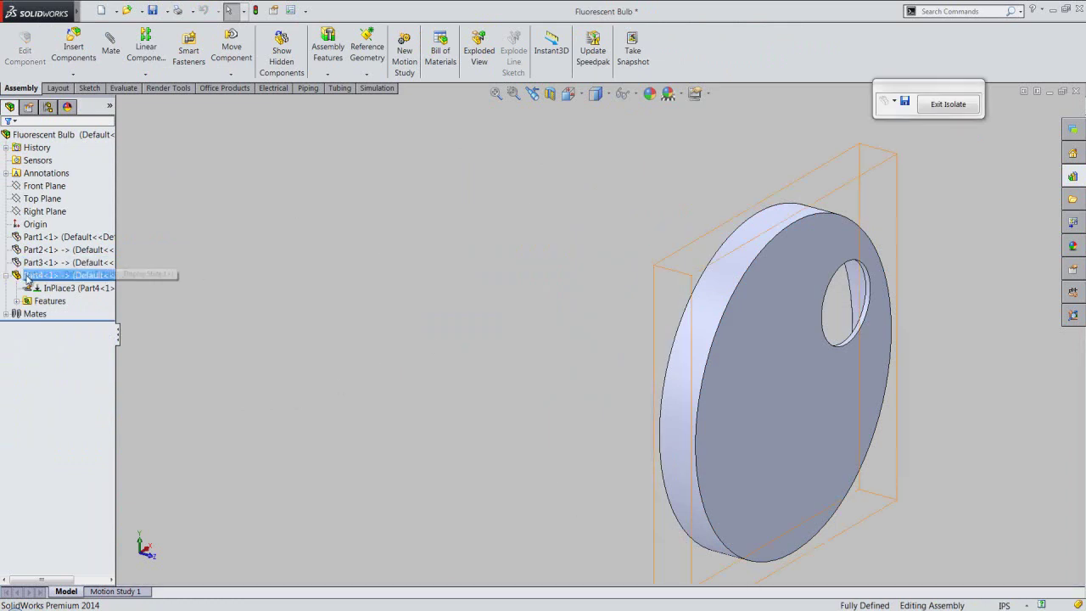
click(55, 275)
click(48, 245)
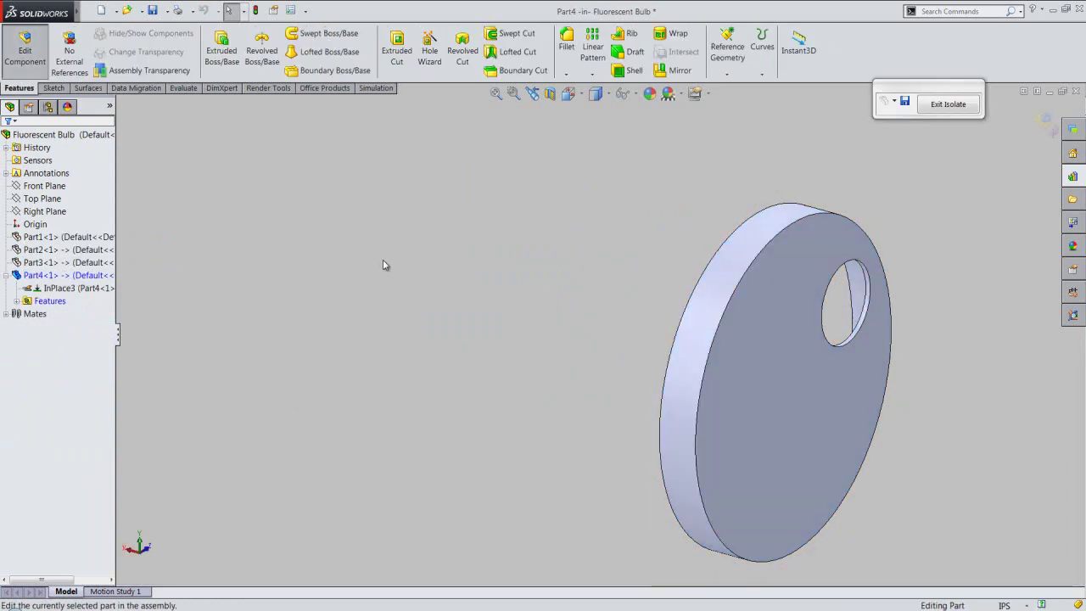
scroll(558, 363, up, 3)
middle_drag(700, 437, 698, 455)
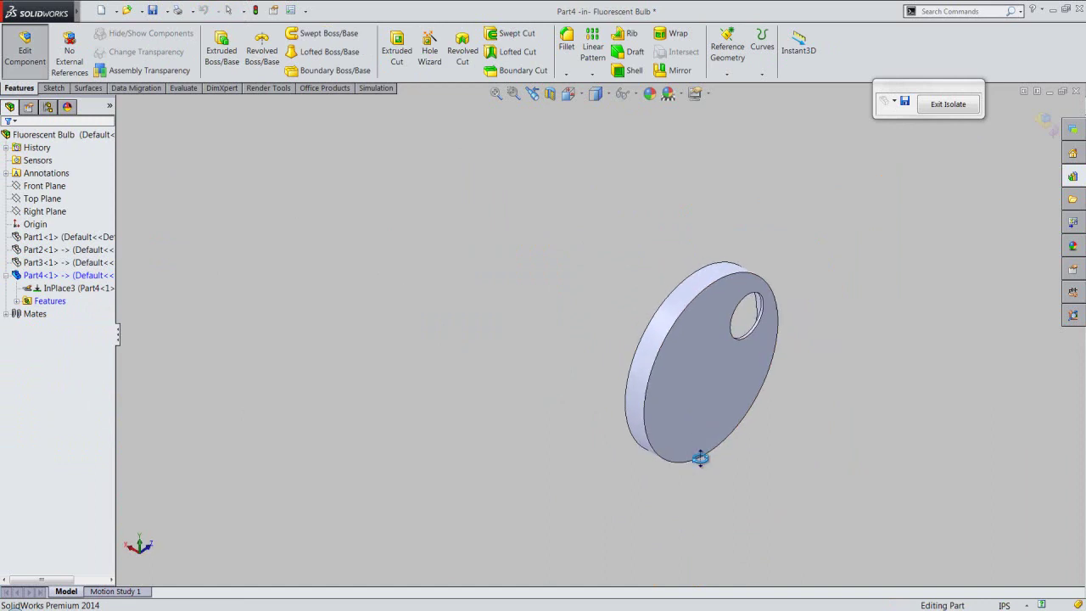
Start a Circular Pattern around the disc's central temporary axis.
click(592, 75)
click(604, 102)
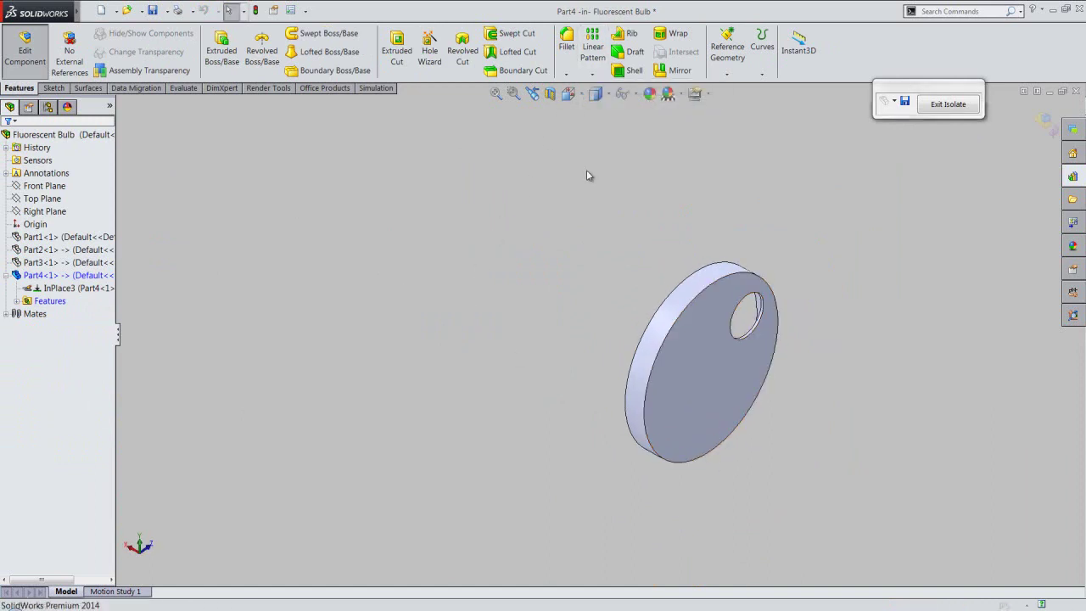
click(636, 94)
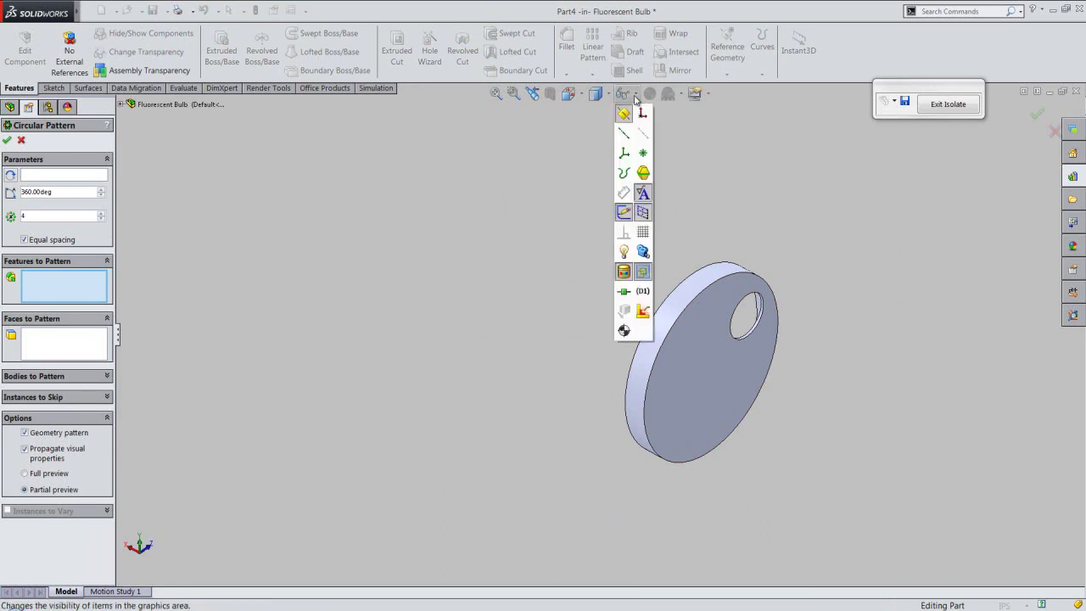
click(643, 134)
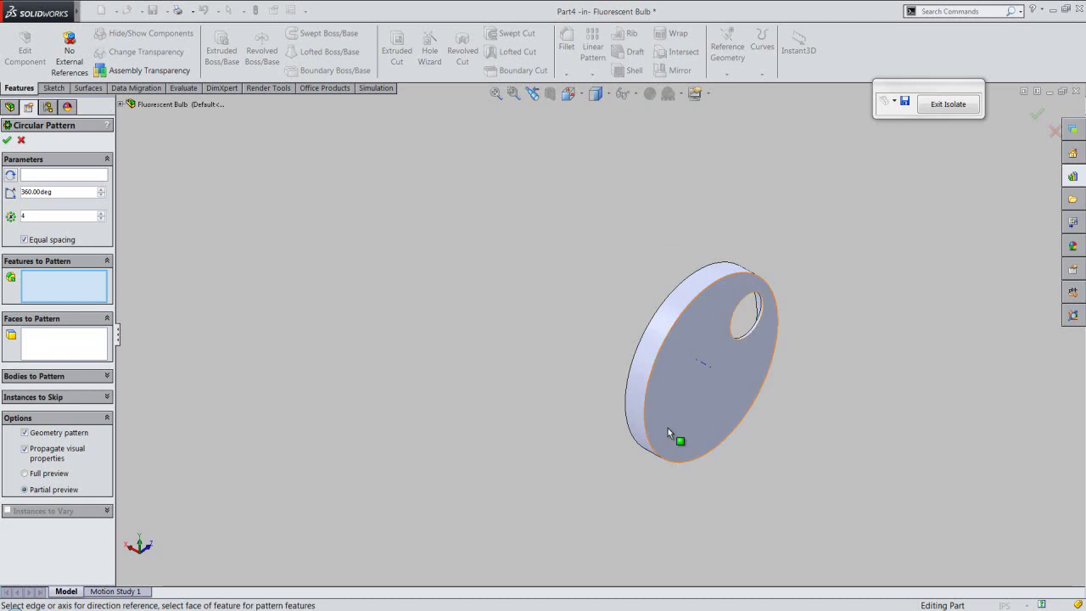
click(702, 360)
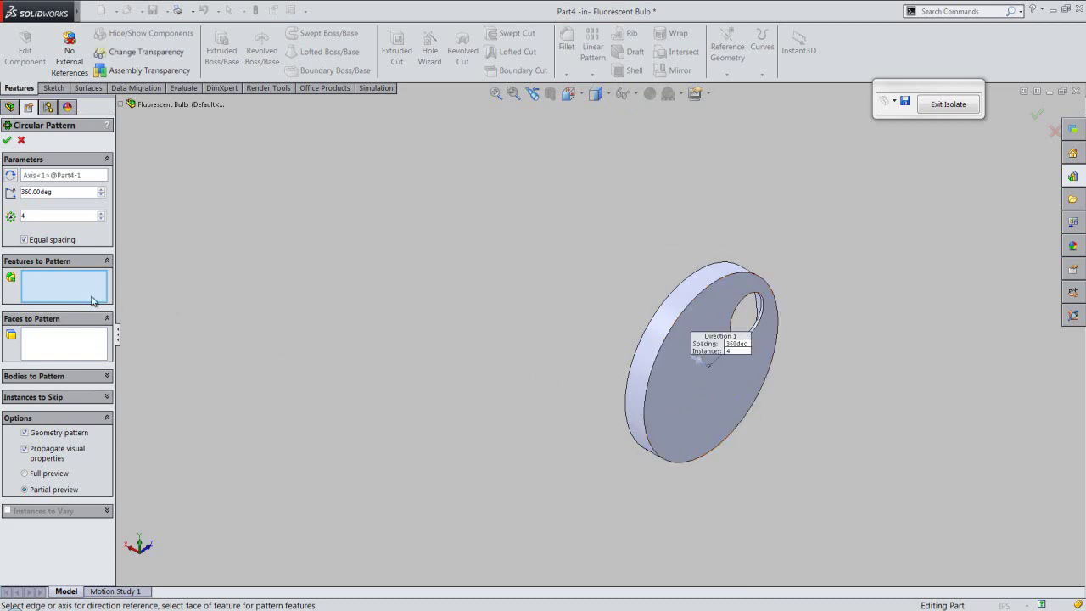
Pattern Cut-Extrude1 with 6 instances and confirm.
click(122, 104)
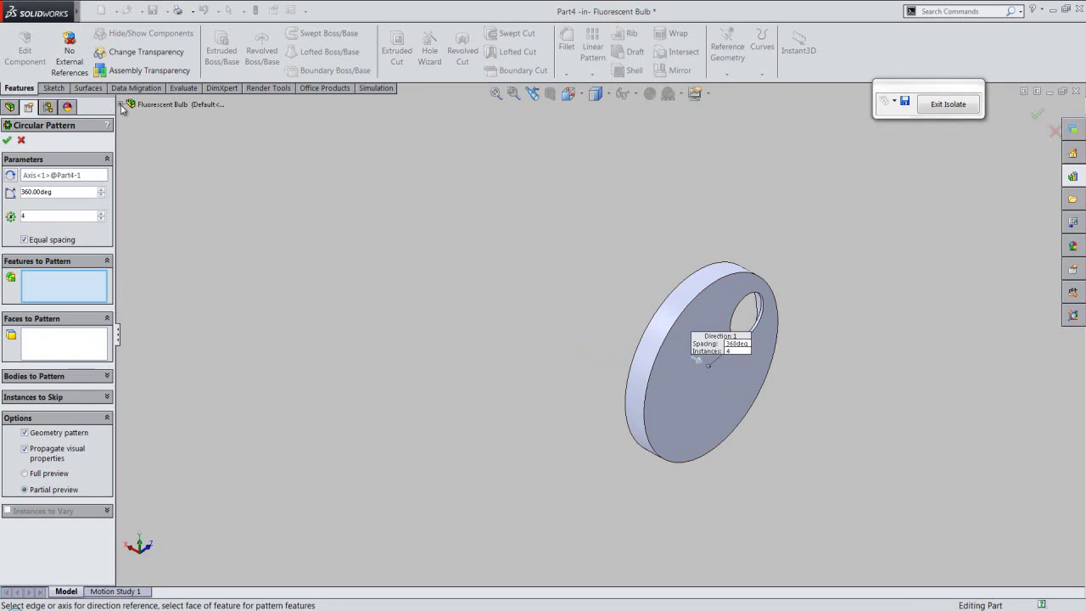
click(132, 246)
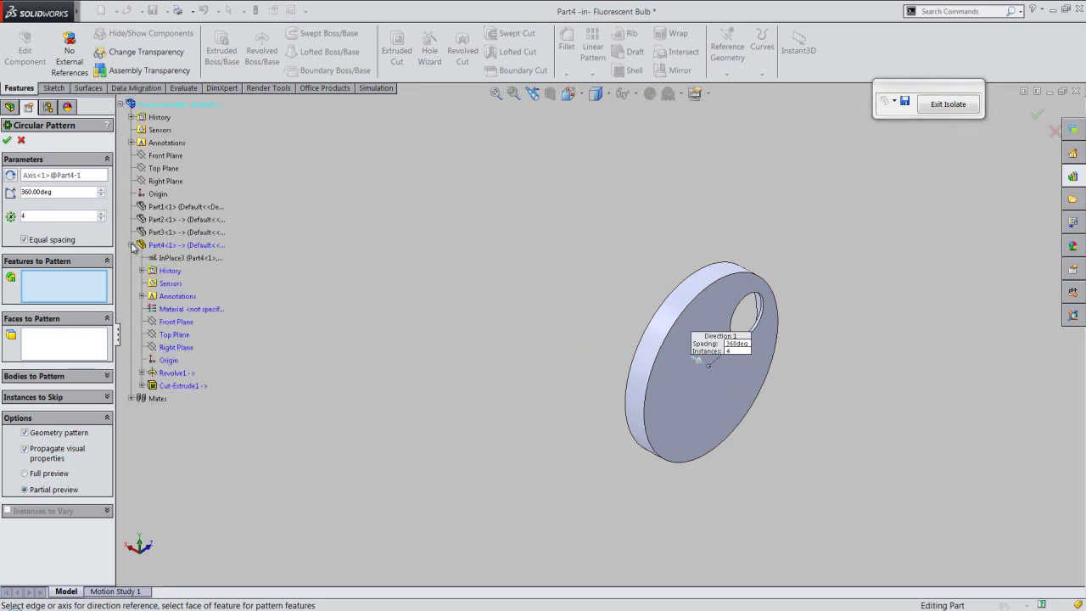
click(179, 388)
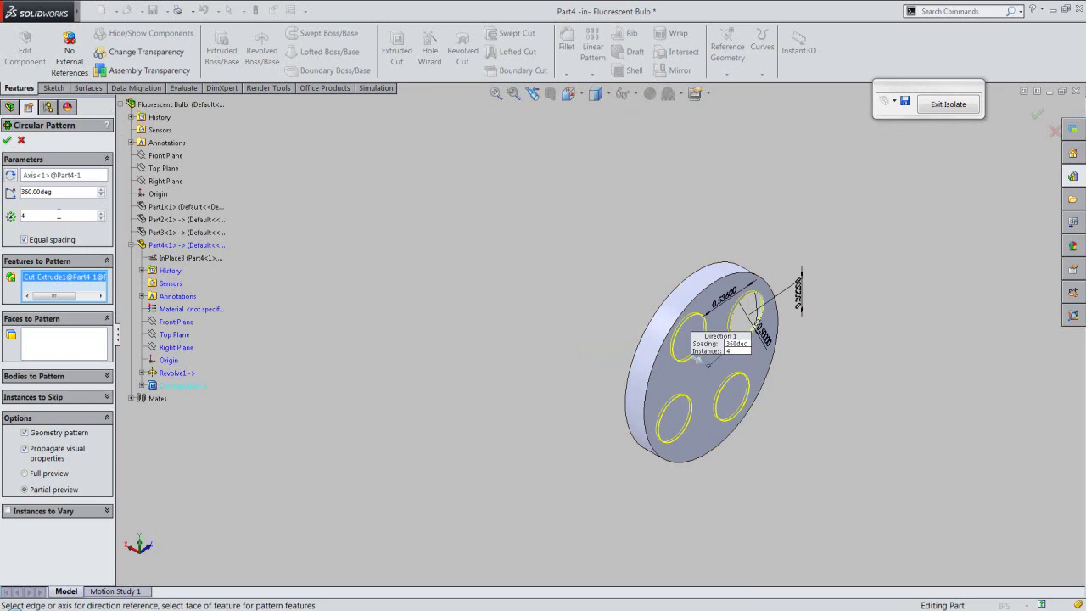
click(101, 213)
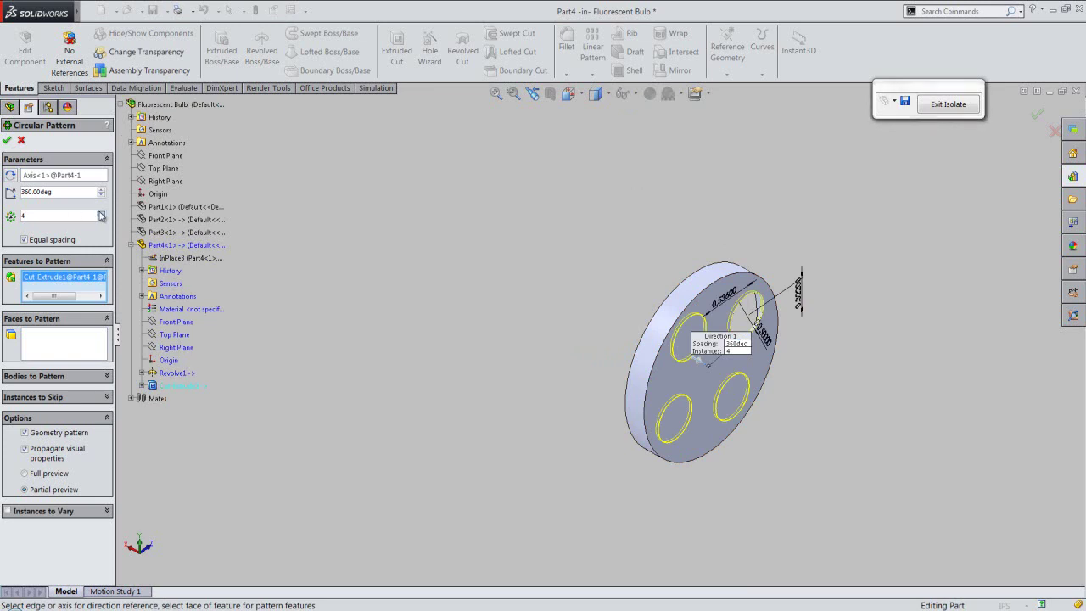
click(100, 213)
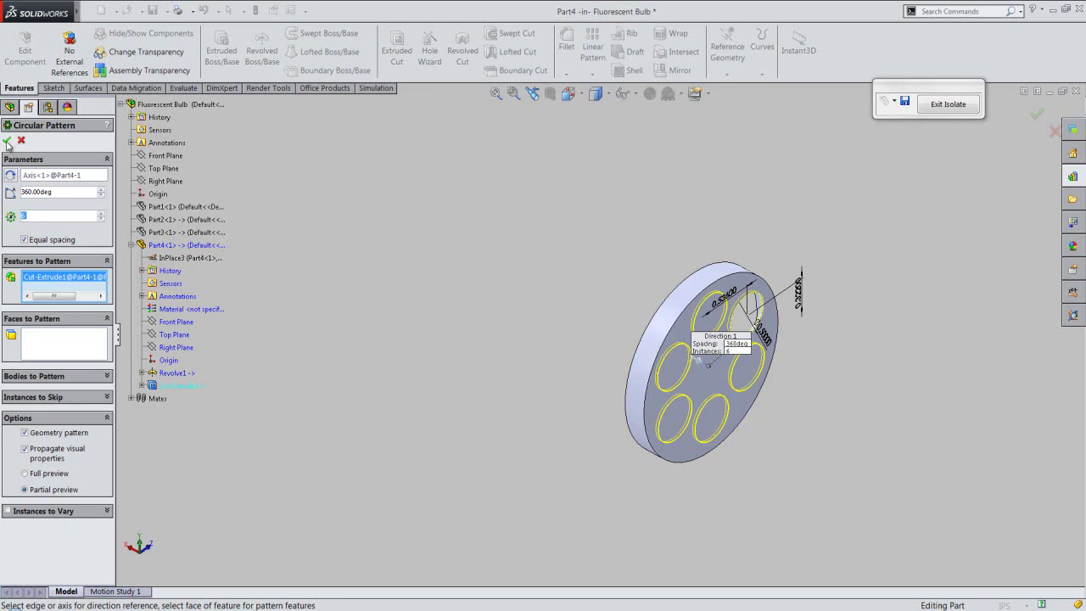
key(Return)
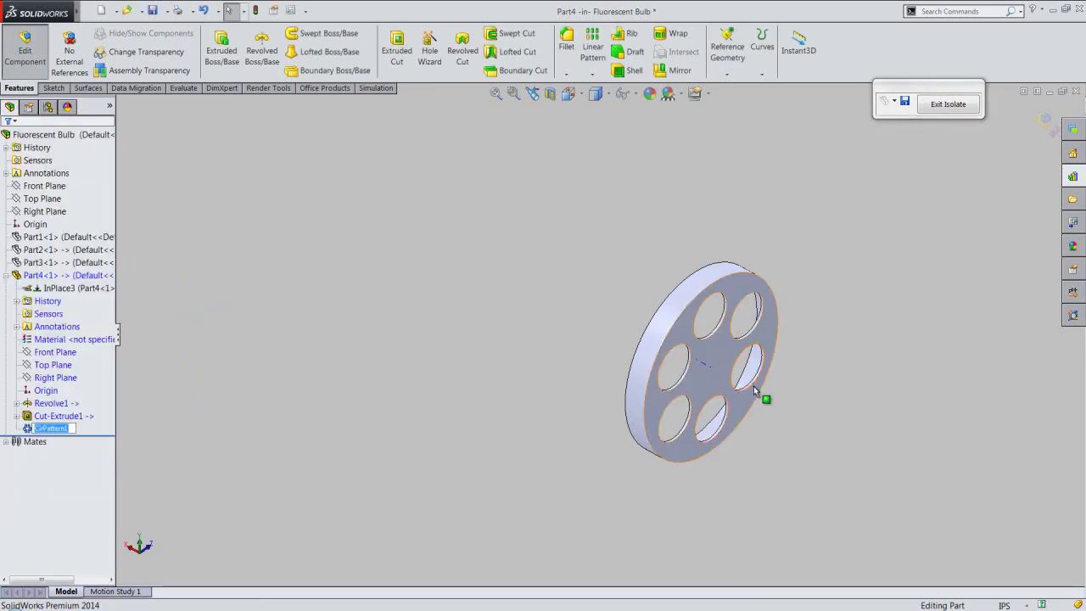
scroll(754, 386, down, 2)
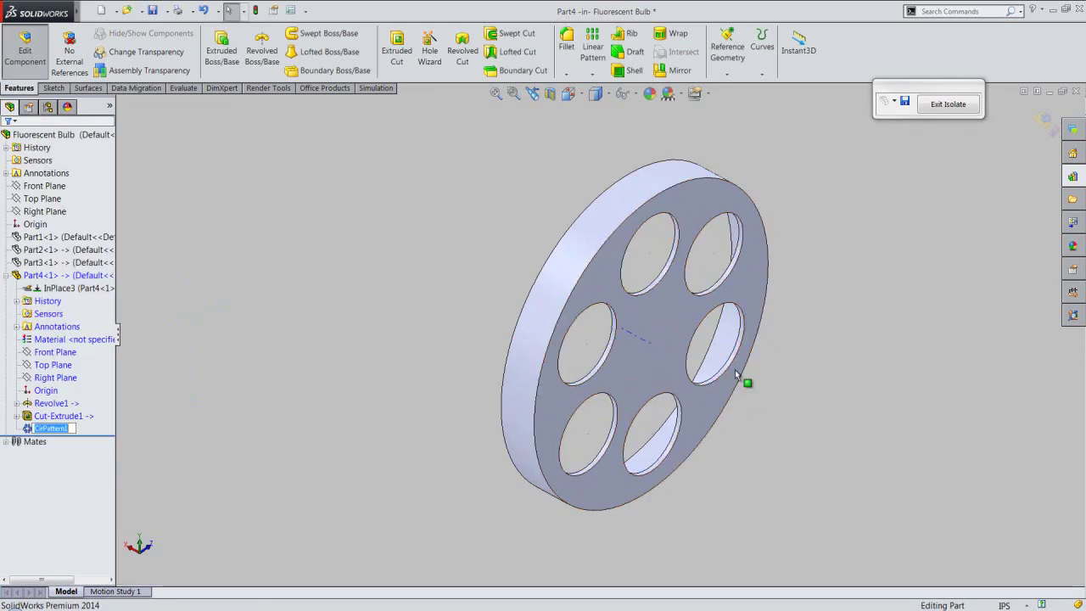
Inspect the patterned disc from the back and rebuild Part4.
click(631, 93)
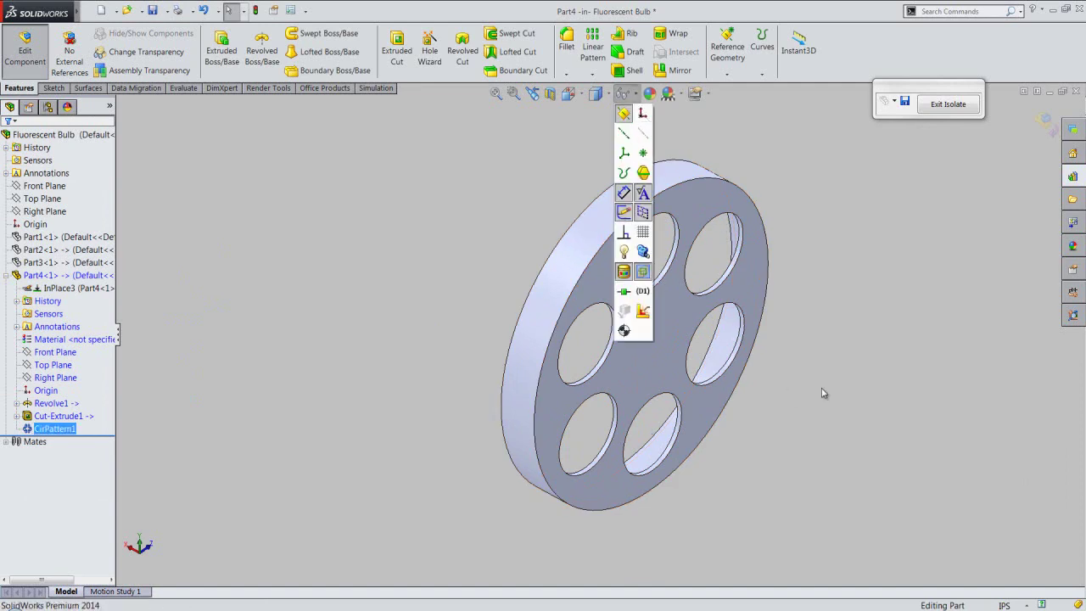
mouse_move(674, 363)
middle_down()
mouse_move(783, 349)
mouse_move(815, 325)
middle_up()
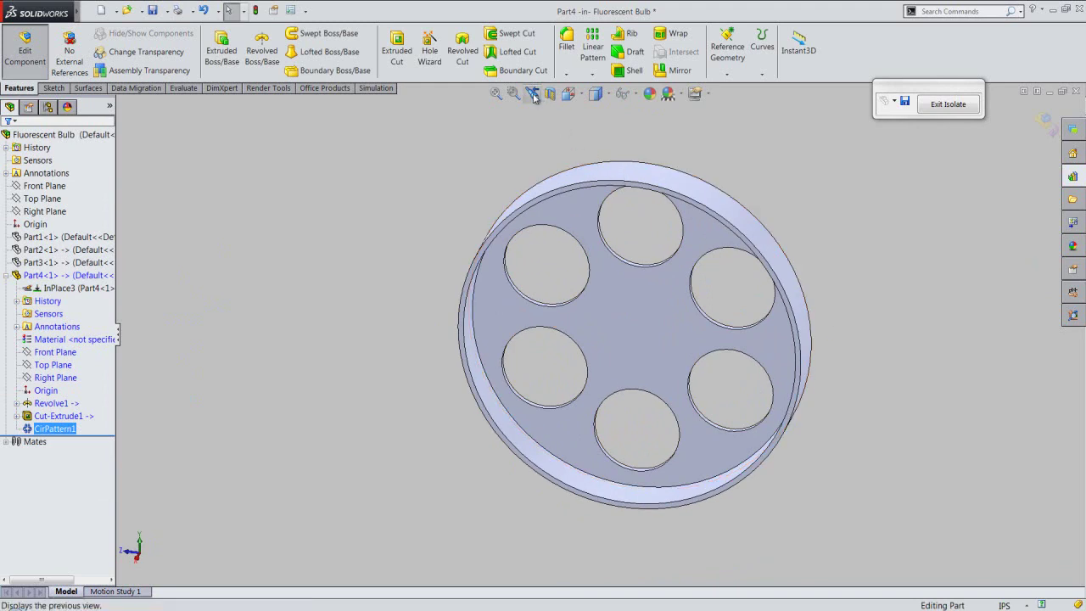
click(532, 93)
click(253, 10)
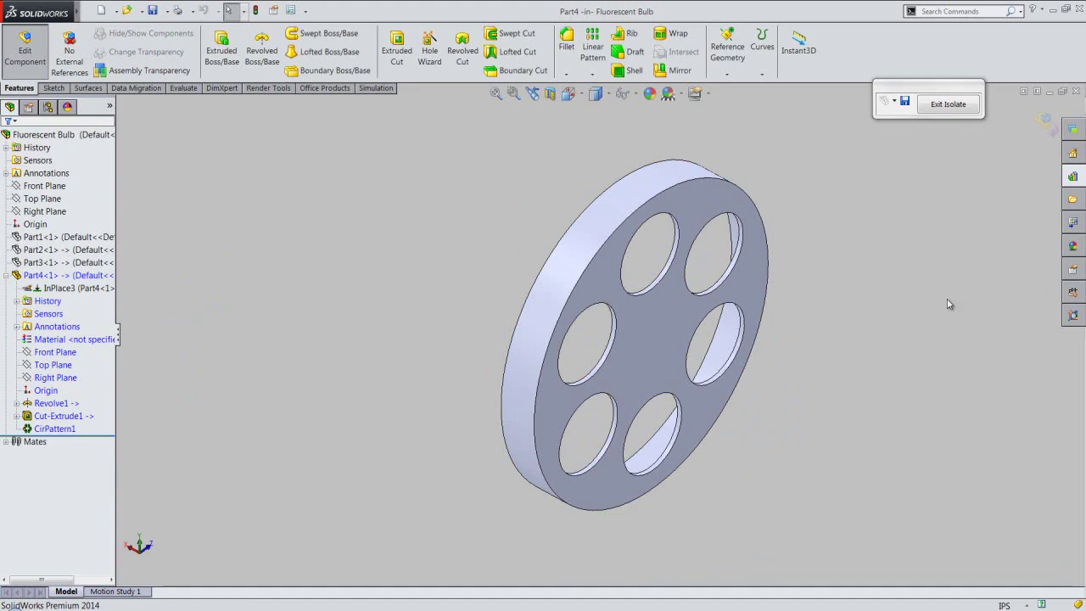
Exit Part4 editing and isolation, then show the full bulb in Isometric view.
click(1044, 127)
click(948, 103)
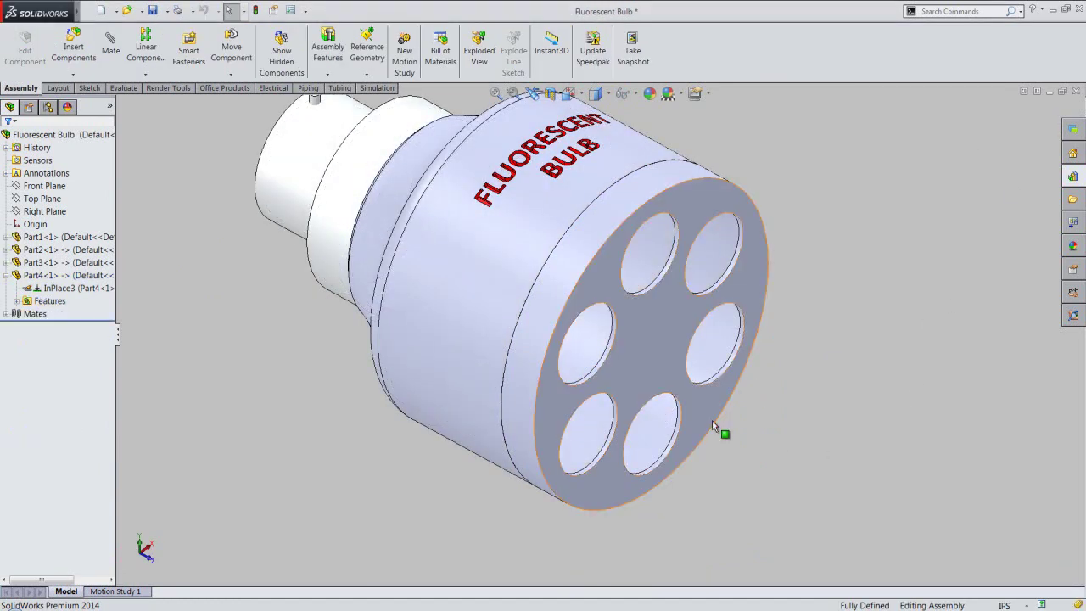
scroll(730, 420, up, 3)
middle_drag(746, 424, 630, 306)
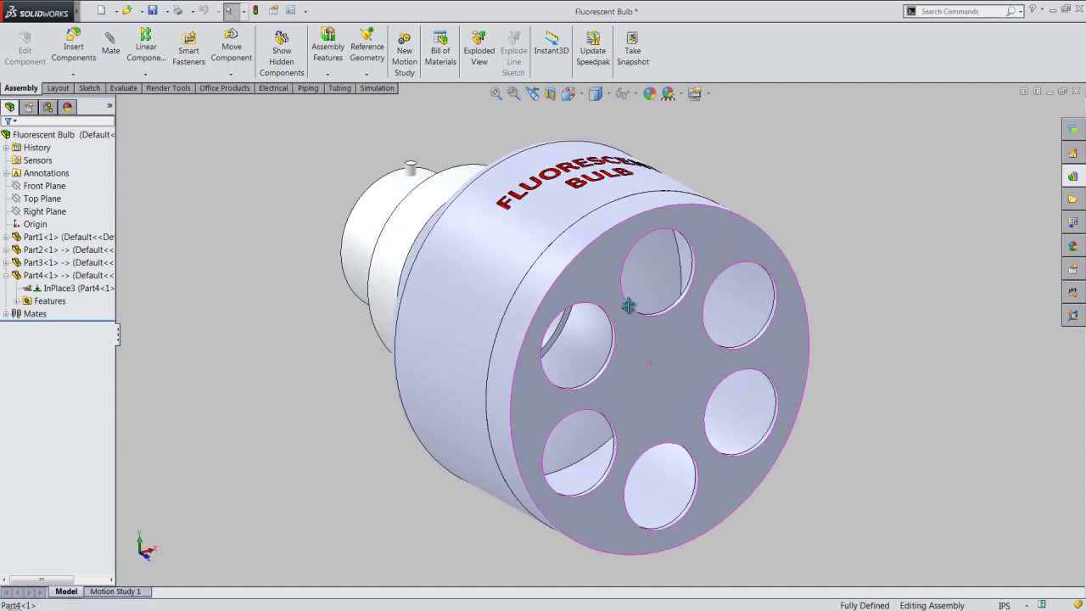
scroll(596, 230, down, 2)
mouse_move(596, 230)
middle_down()
mouse_move(534, 230)
mouse_move(516, 250)
middle_up()
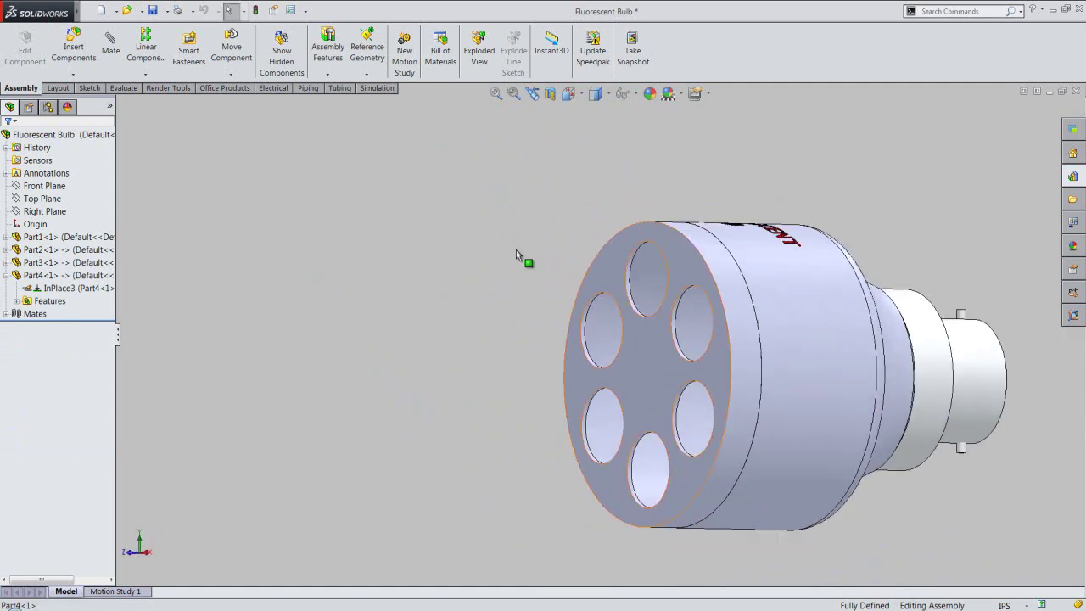
click(569, 93)
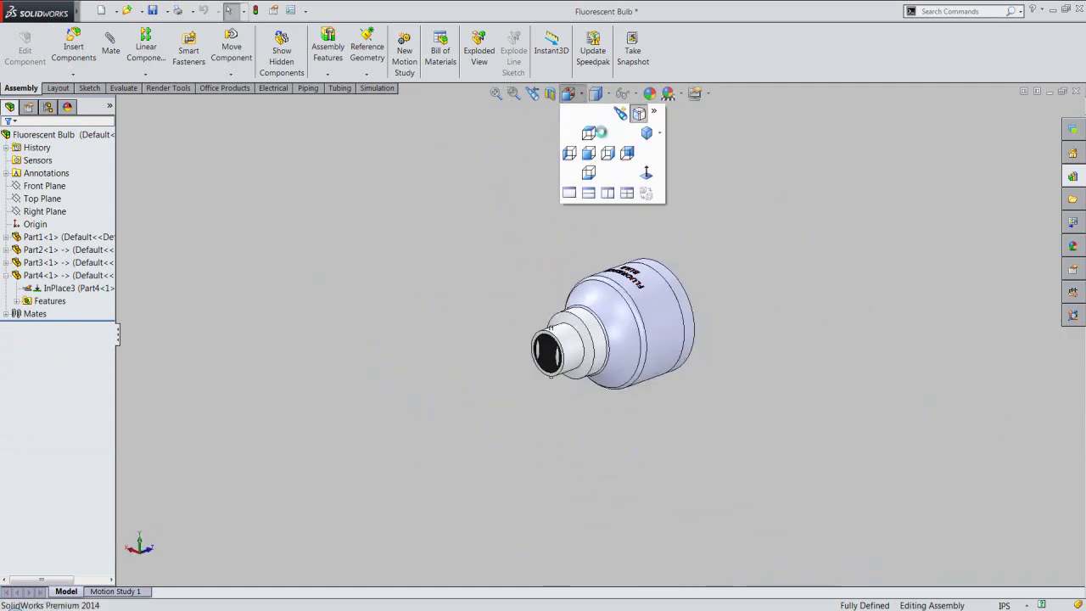
click(703, 259)
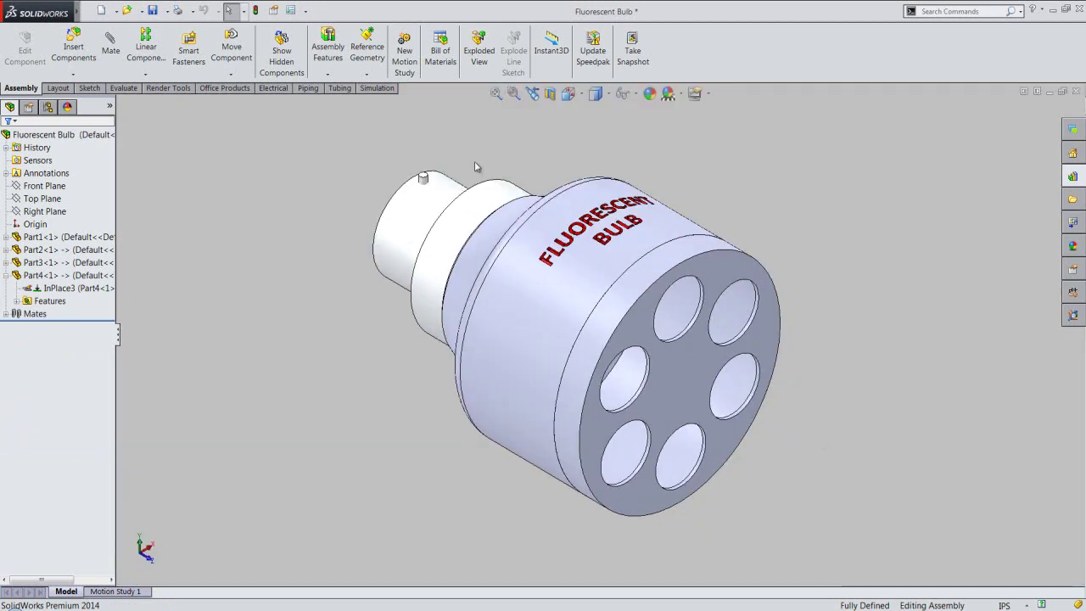
Collapse all items in the FeatureManager design tree.
right_click(95, 168)
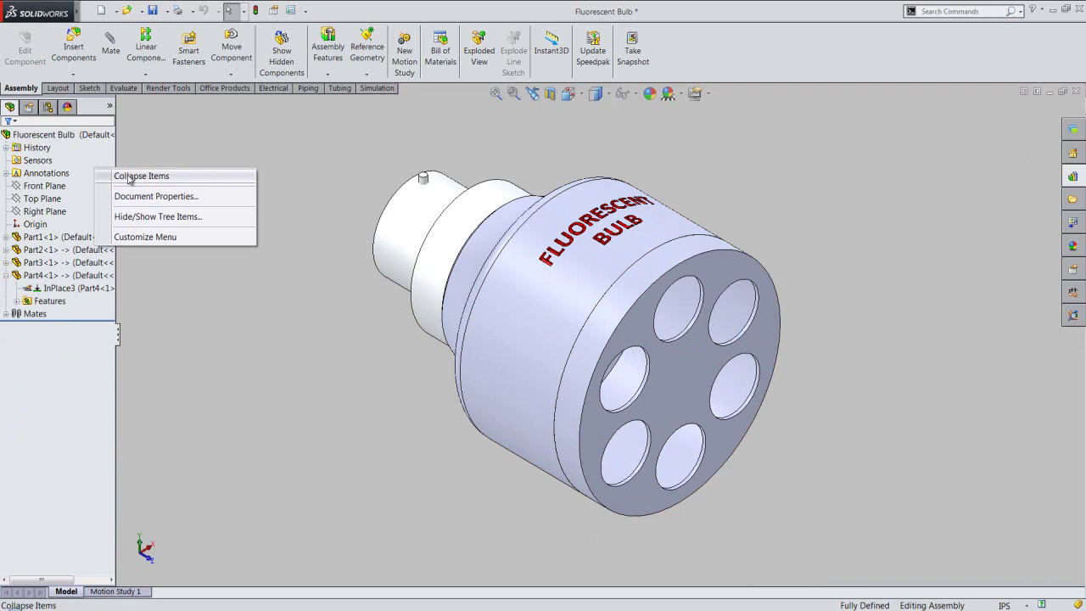
click(129, 177)
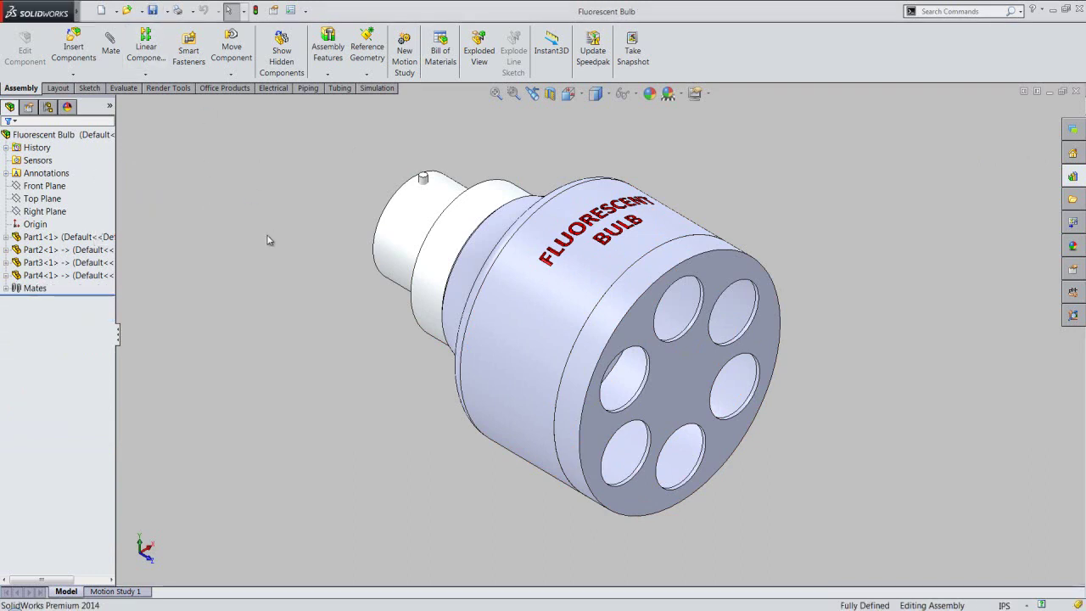
Insert a new part saved as Part5 and place it on Part4's holed front face.
click(73, 74)
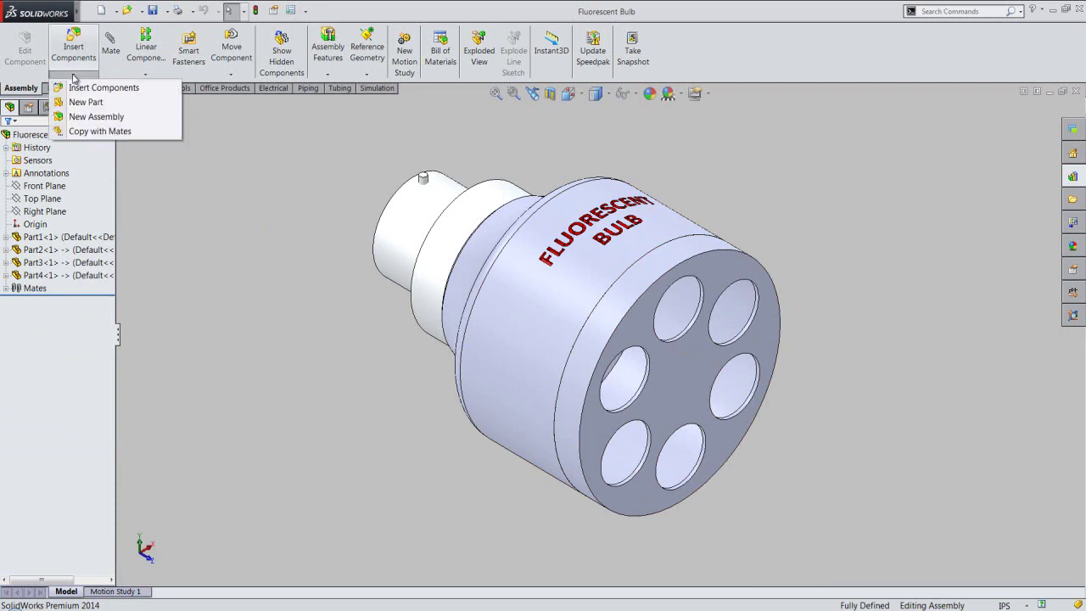
click(99, 101)
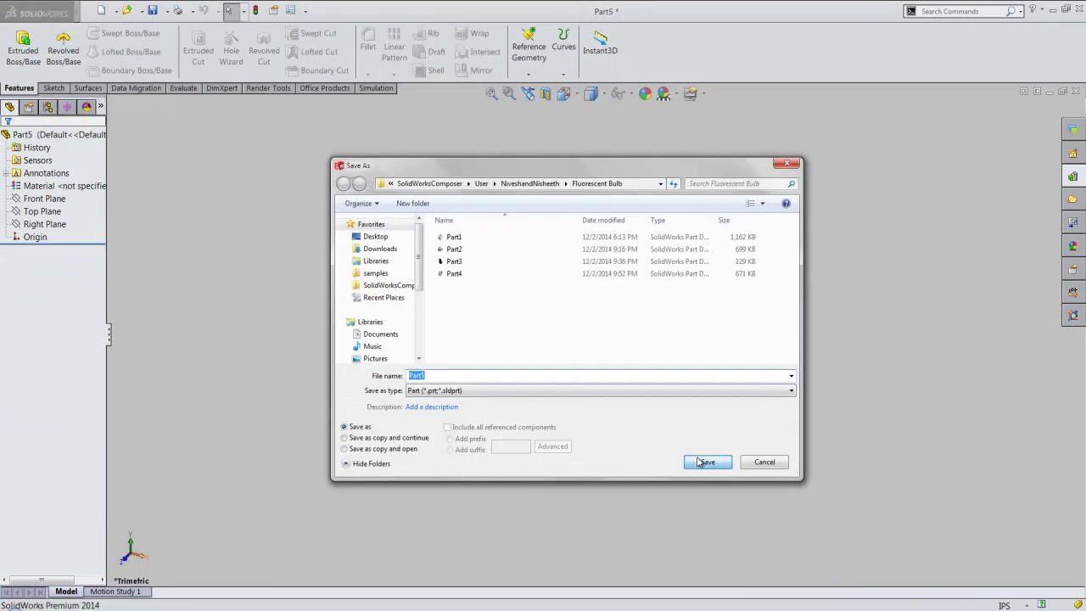
click(698, 462)
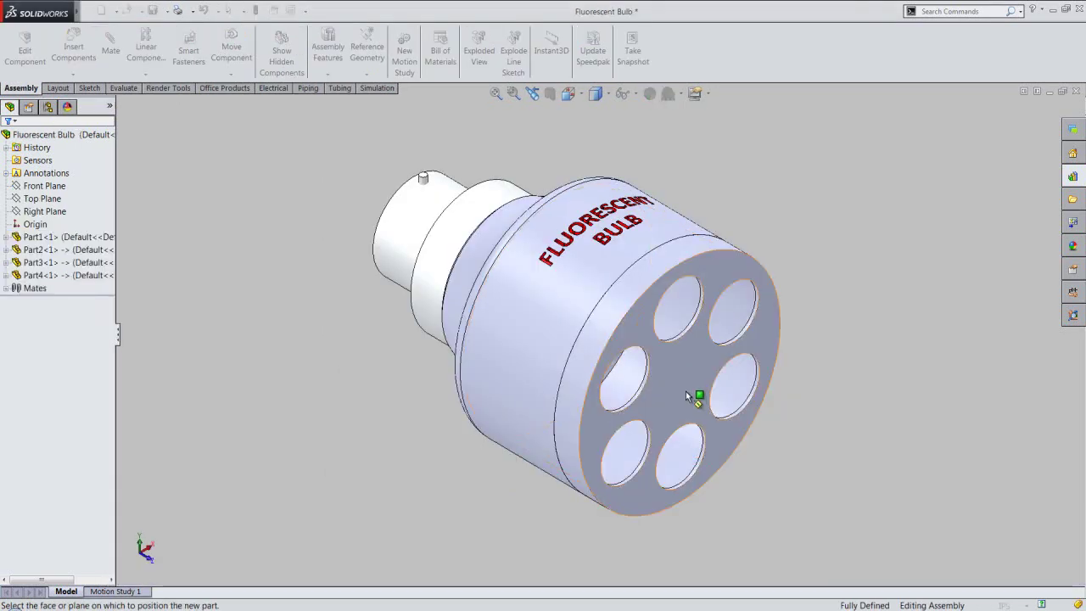
click(685, 393)
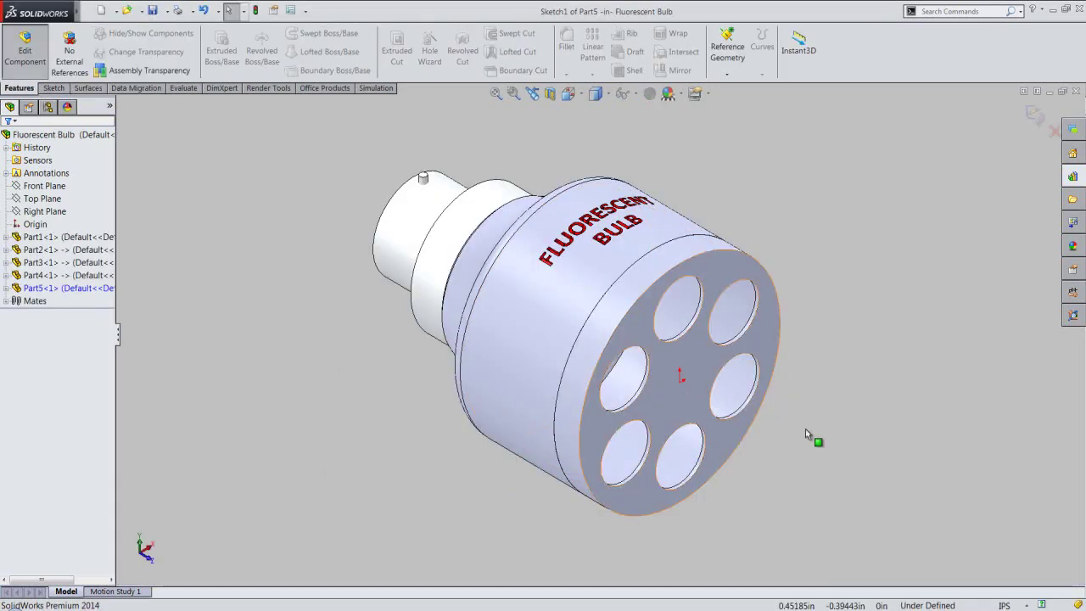
click(710, 364)
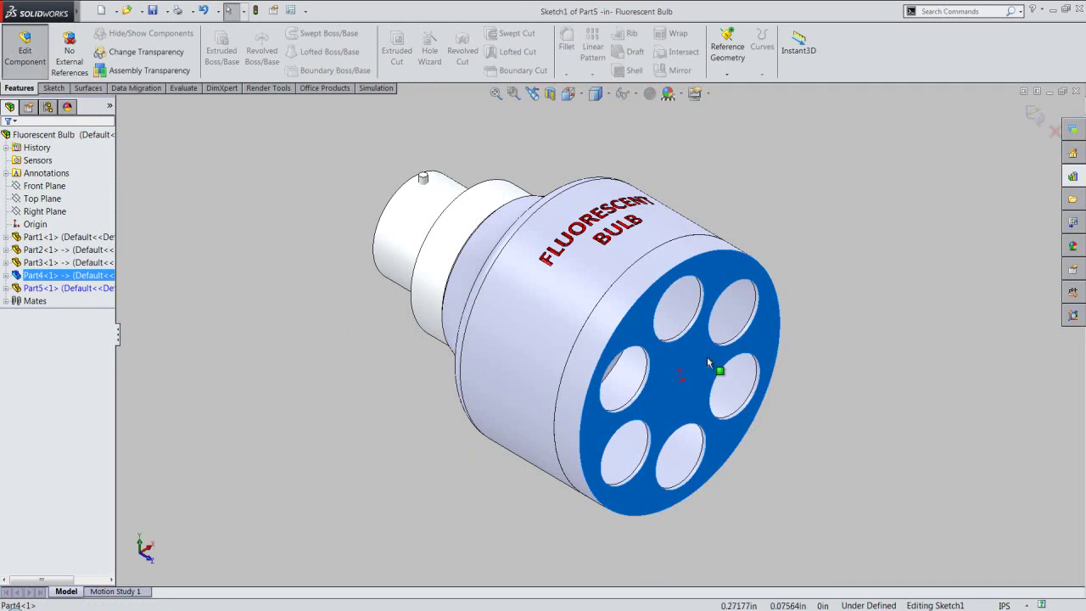
key(Escape)
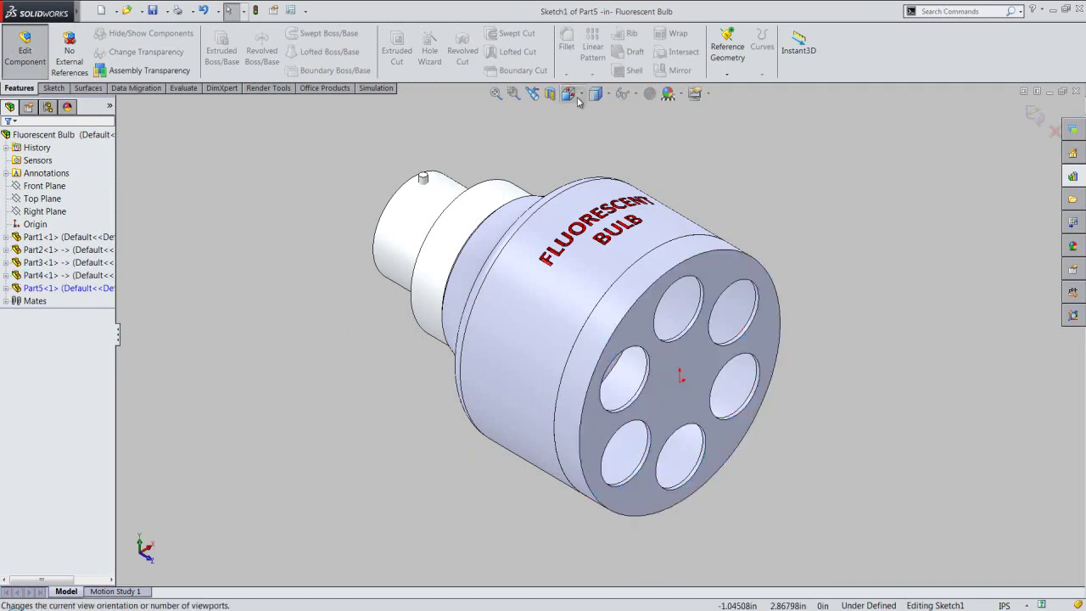
Switch to the Back view and select the lower-right and bottom hole edges.
click(578, 98)
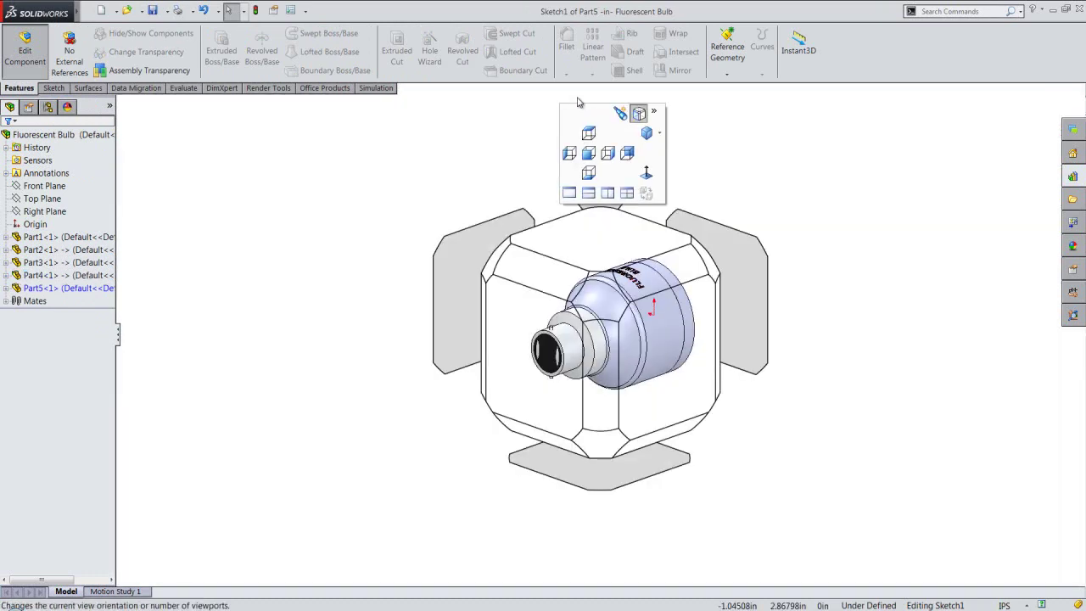
click(752, 293)
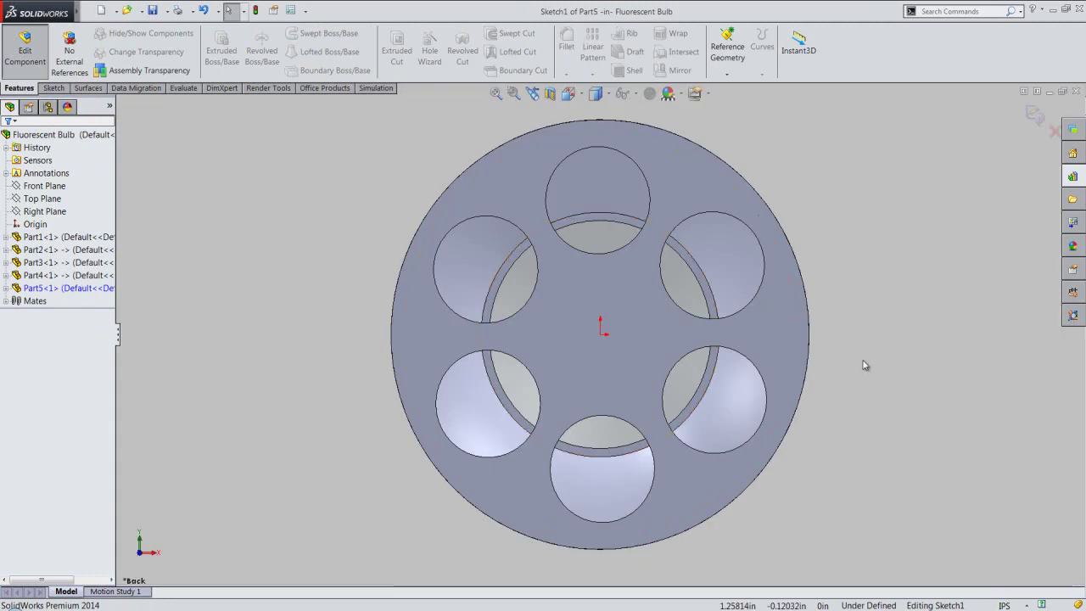
click(763, 382)
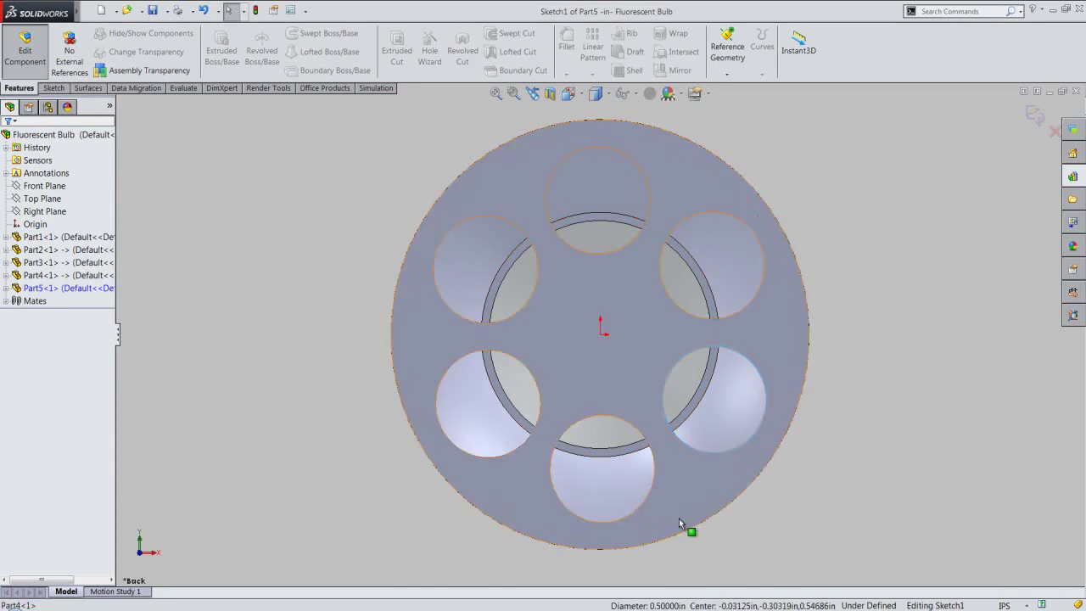
ctrl+click(651, 493)
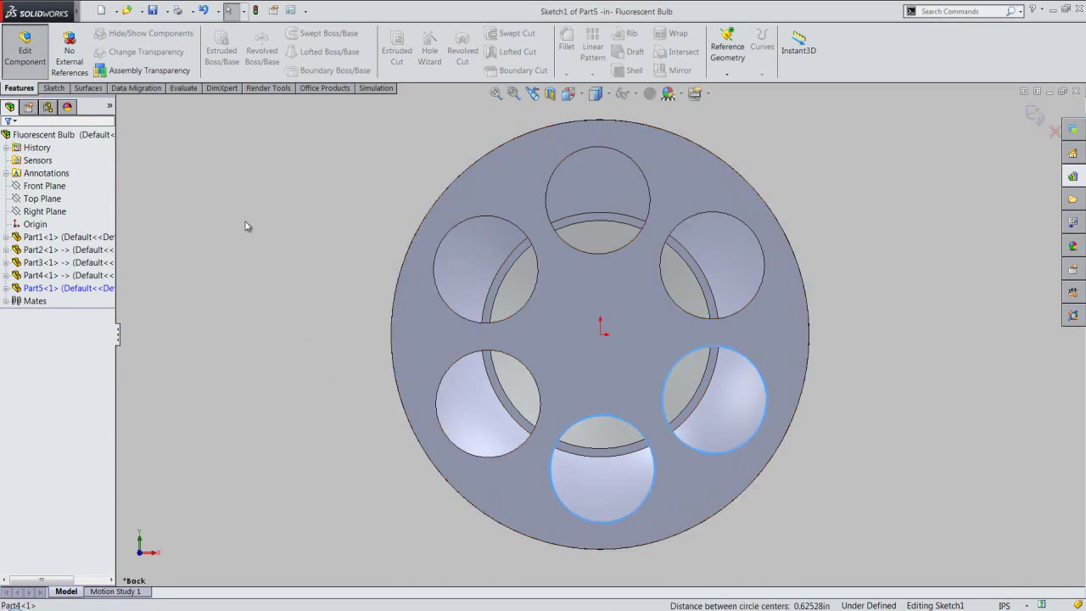
click(52, 89)
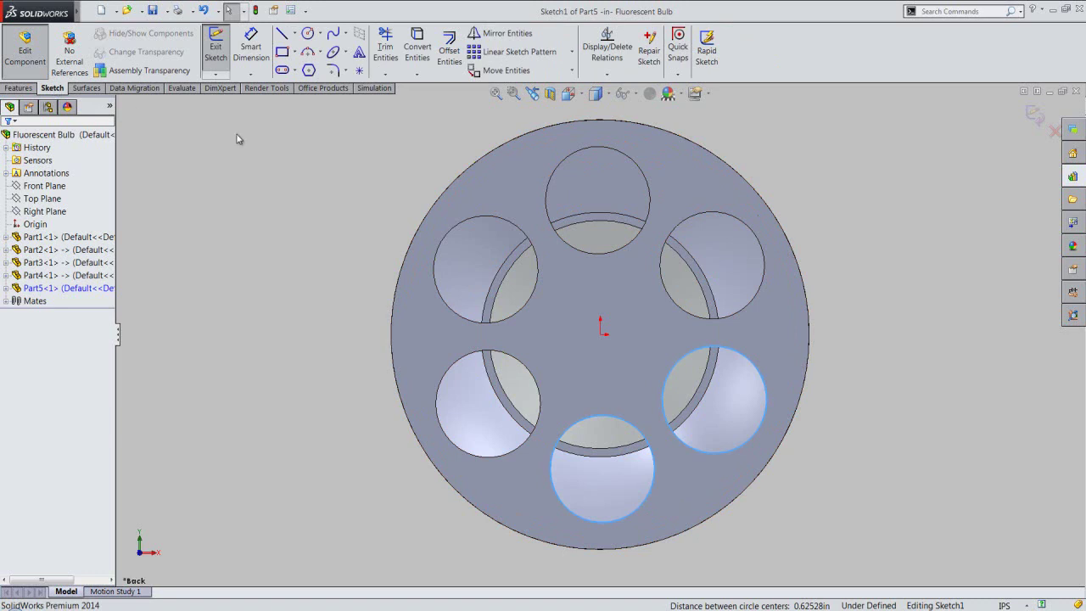
Convert the two hole edges and draw a 0.3-diameter circle centred in each hole.
click(417, 50)
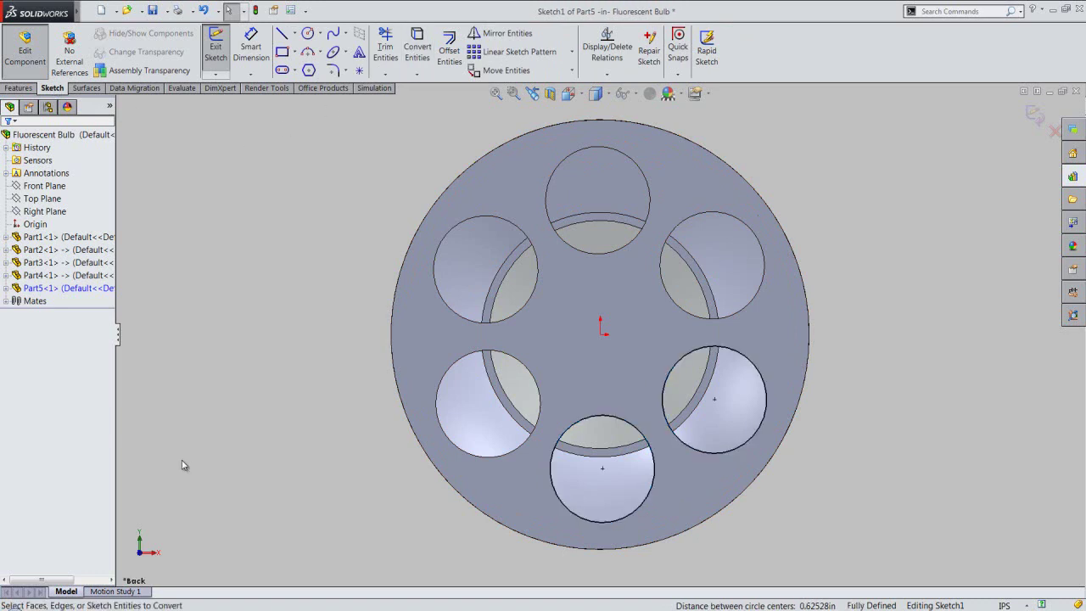
click(308, 34)
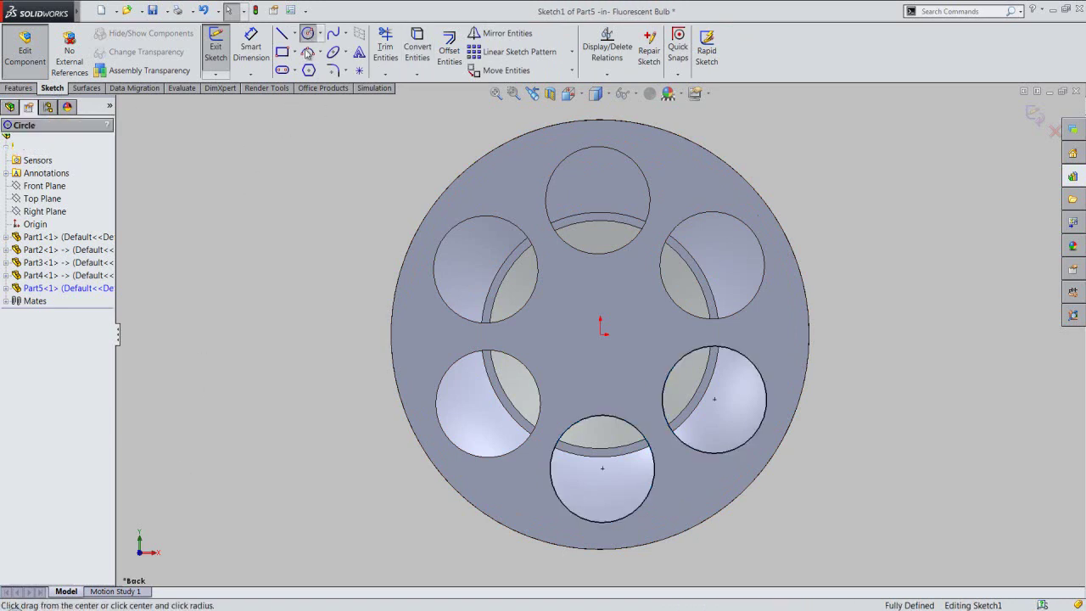
click(602, 469)
text(.3125)
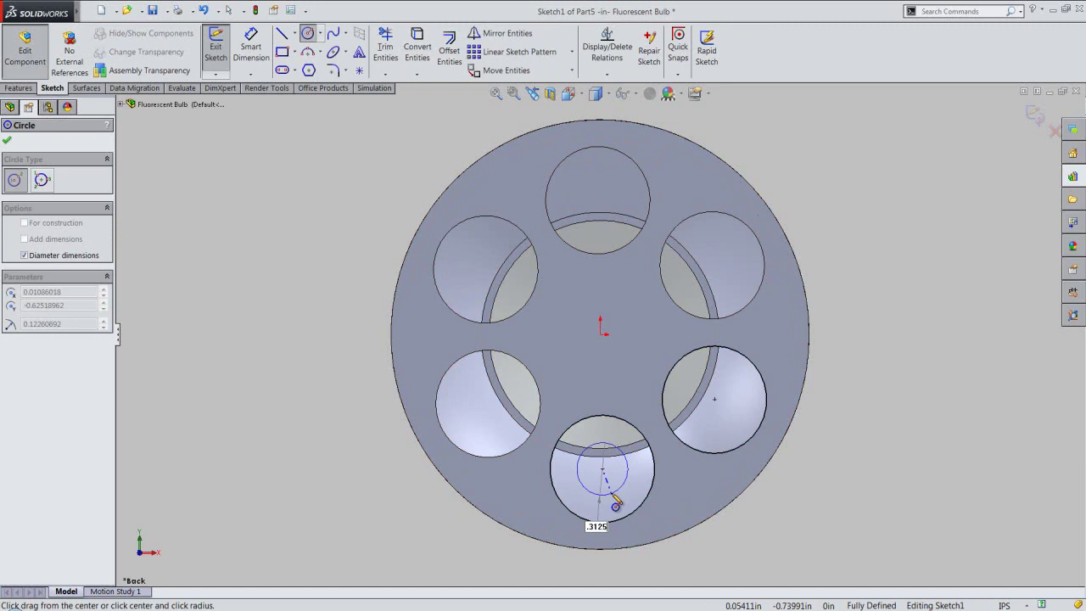
click(616, 502)
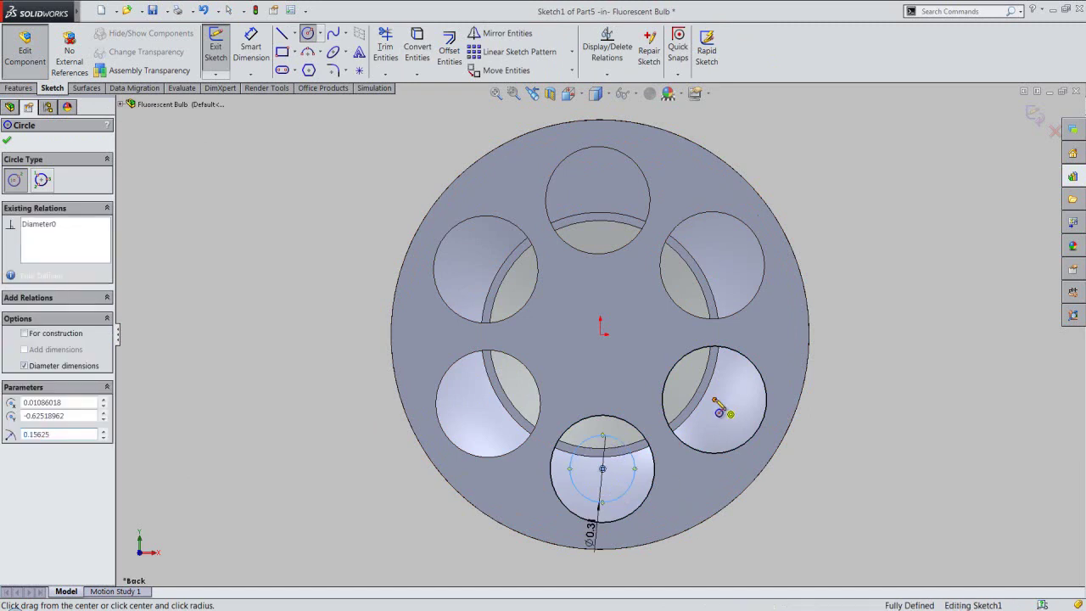
click(716, 398)
text(.3125)
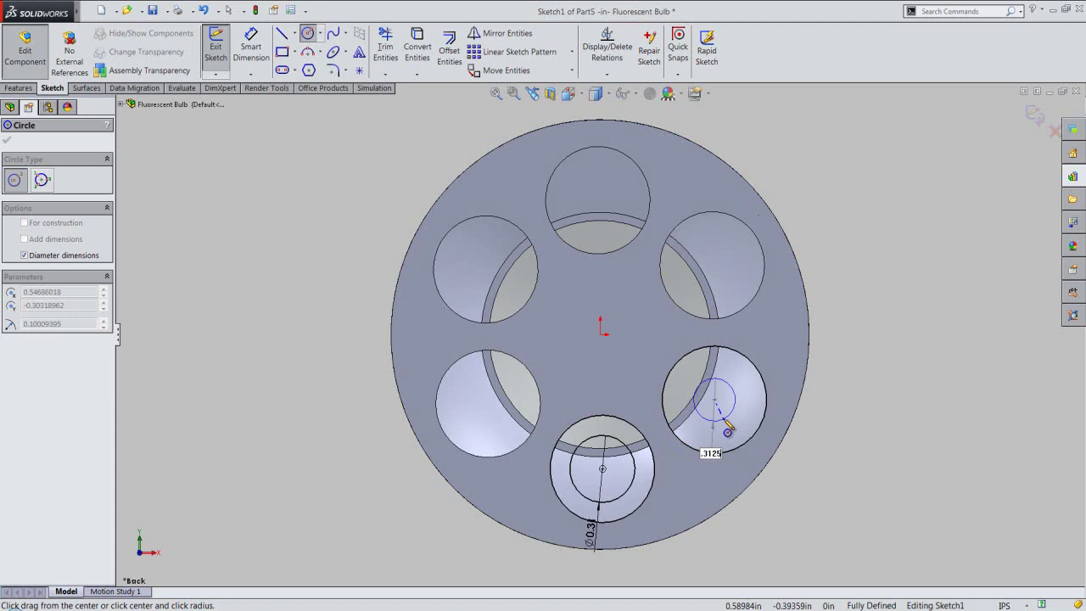
click(727, 427)
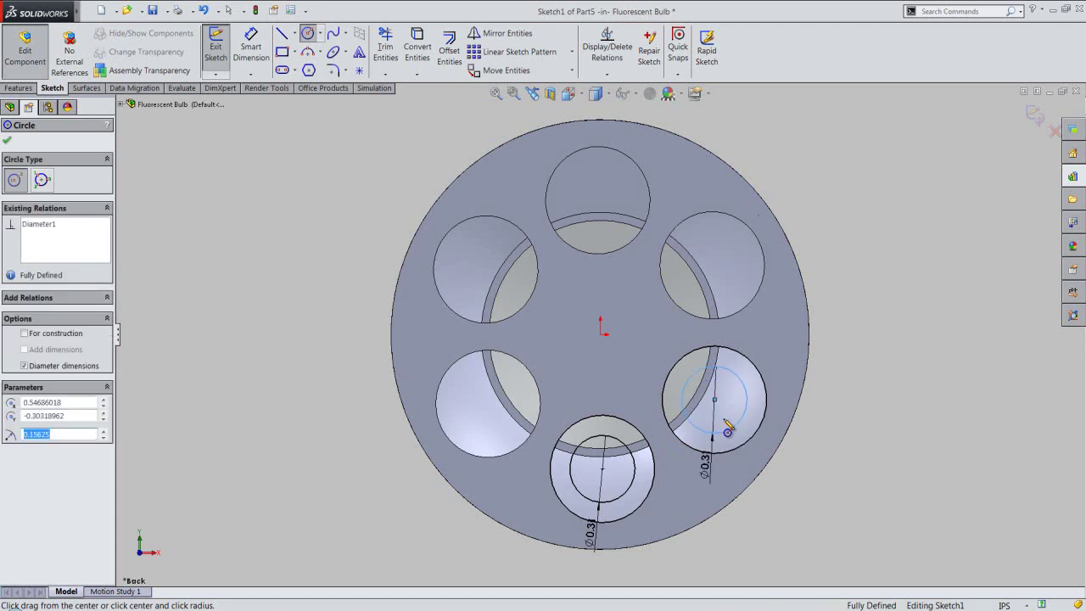
right_click(971, 156)
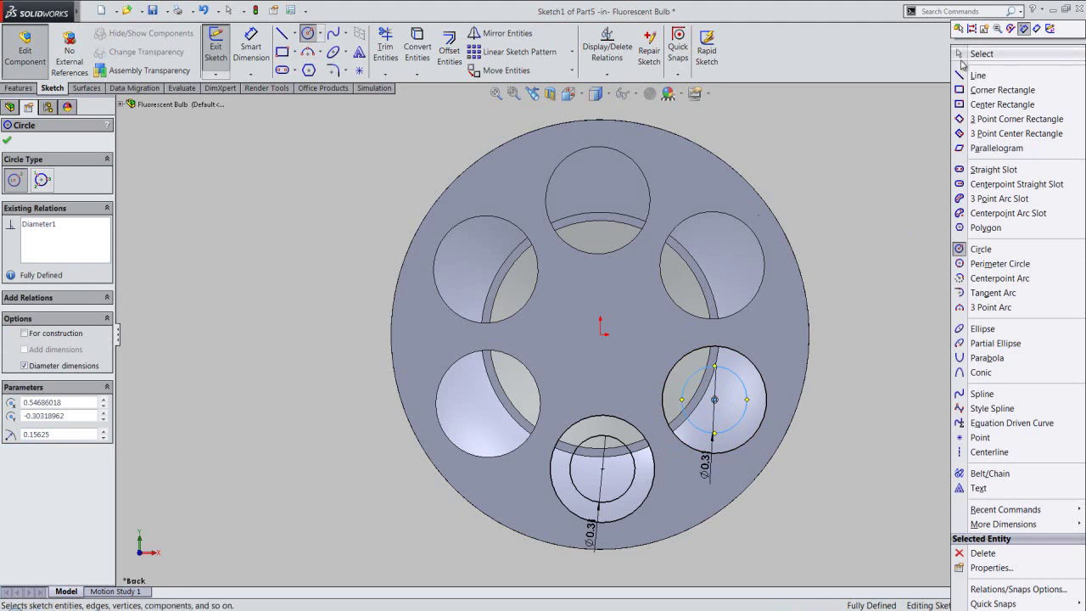
click(967, 54)
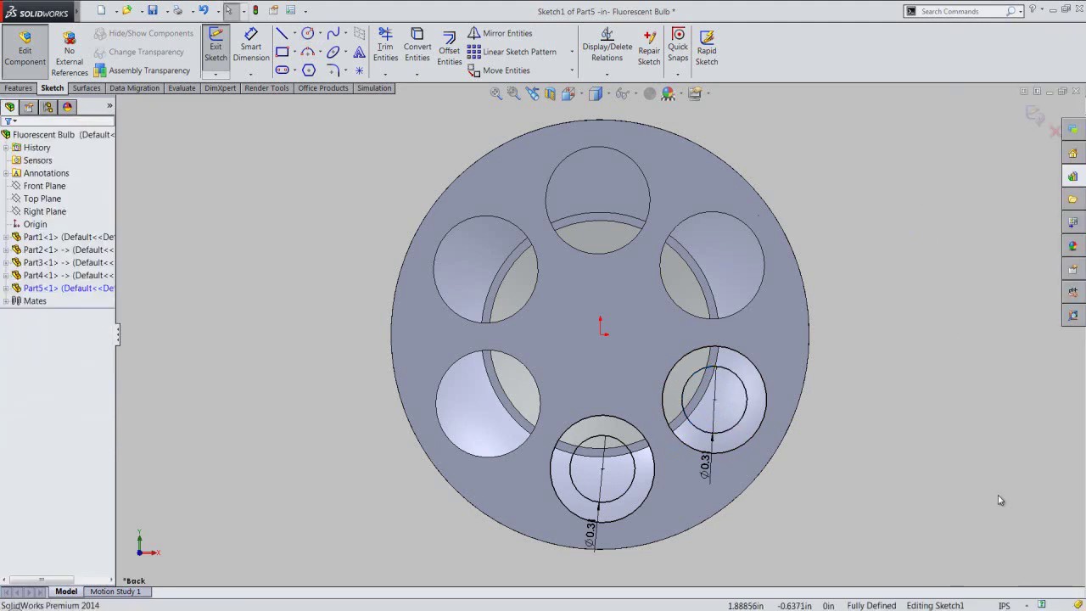
Set length precision to .12345 so diameters read 0.31250, then exit Sketch1.
click(1004, 605)
click(930, 584)
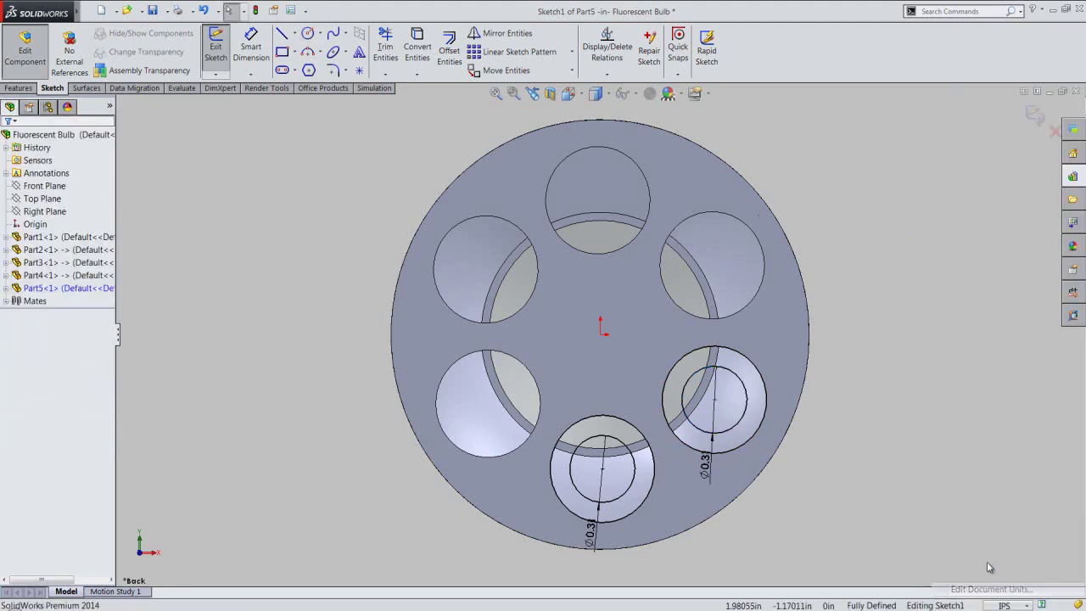
click(596, 280)
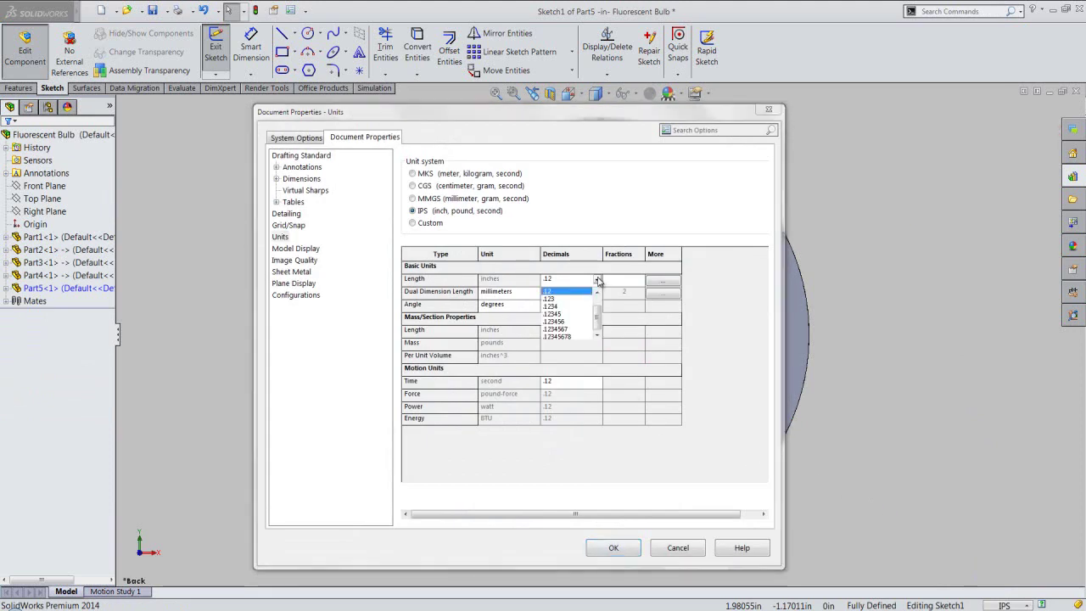
click(565, 314)
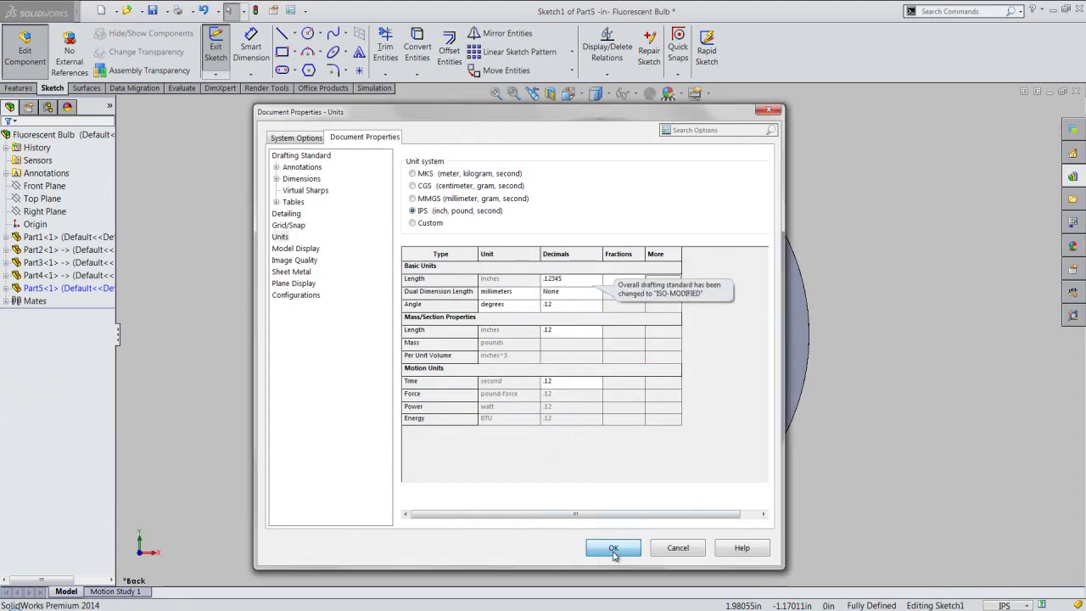
click(613, 547)
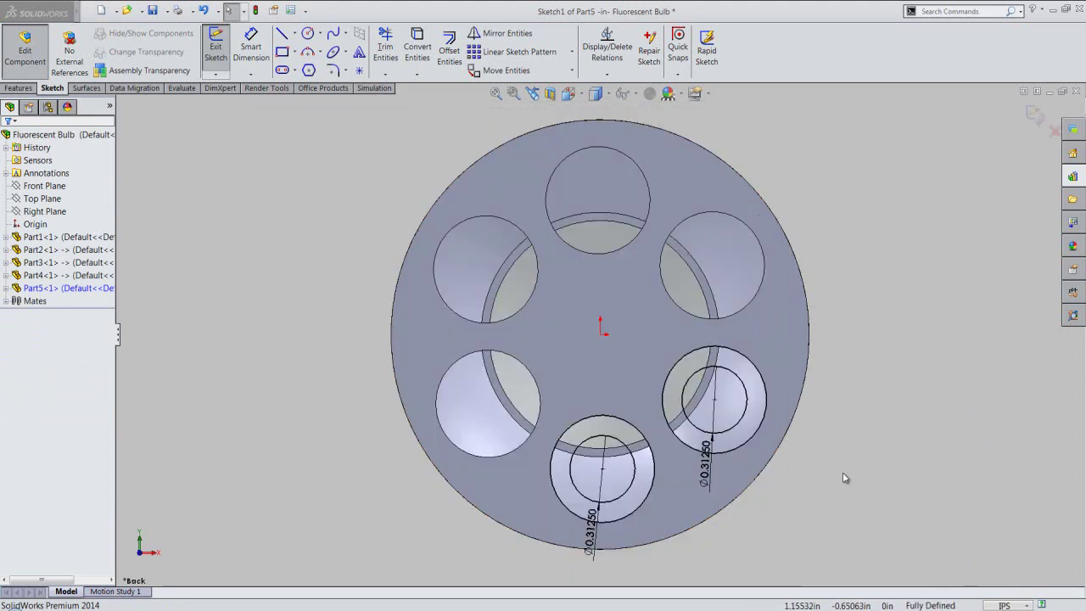
click(1032, 119)
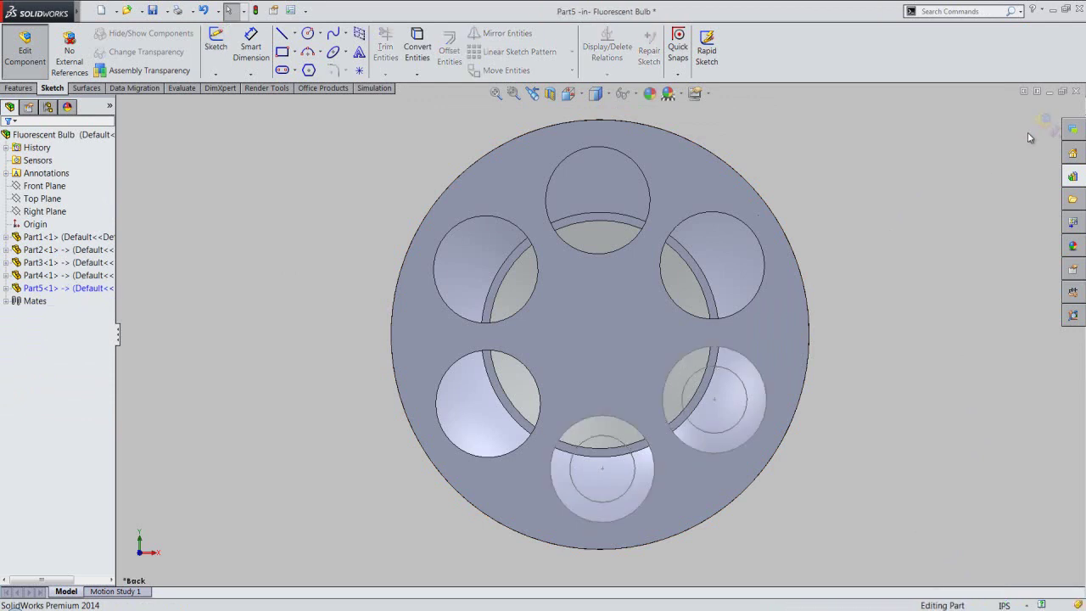
Hide Part1, Part2 and Part3 in the tree and start an Extruded Boss/Base.
mouse_move(594, 437)
middle_down()
mouse_move(654, 484)
mouse_move(654, 473)
middle_up()
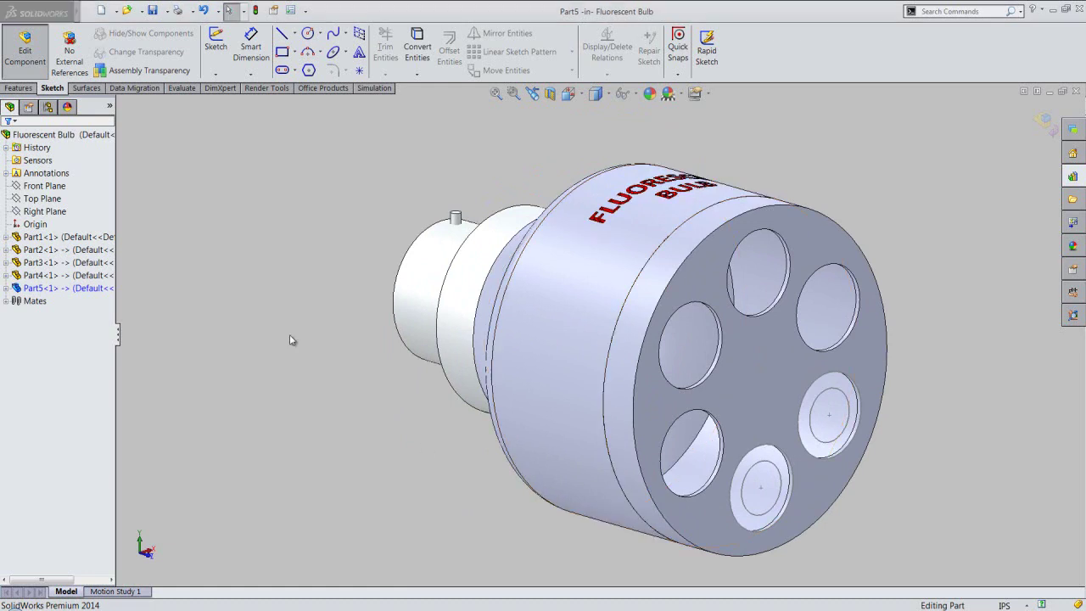
click(66, 263)
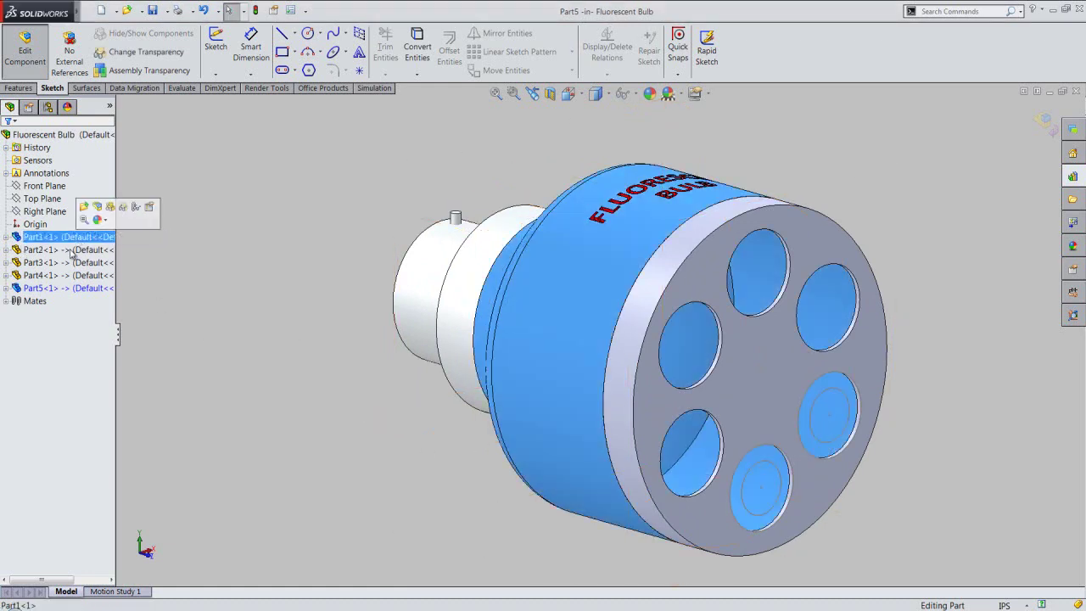
shift+click(58, 237)
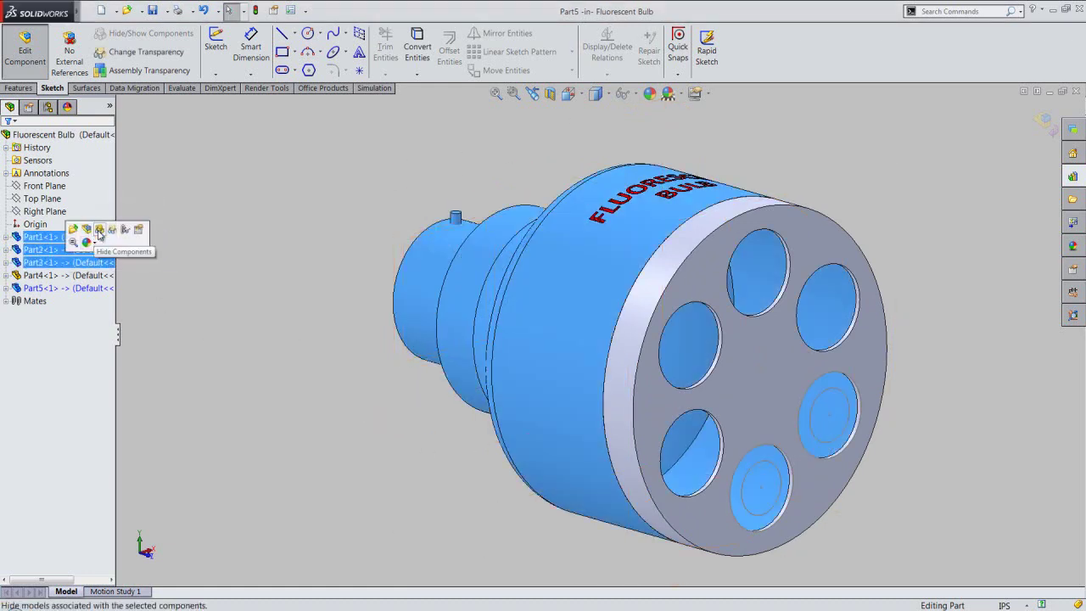
click(99, 230)
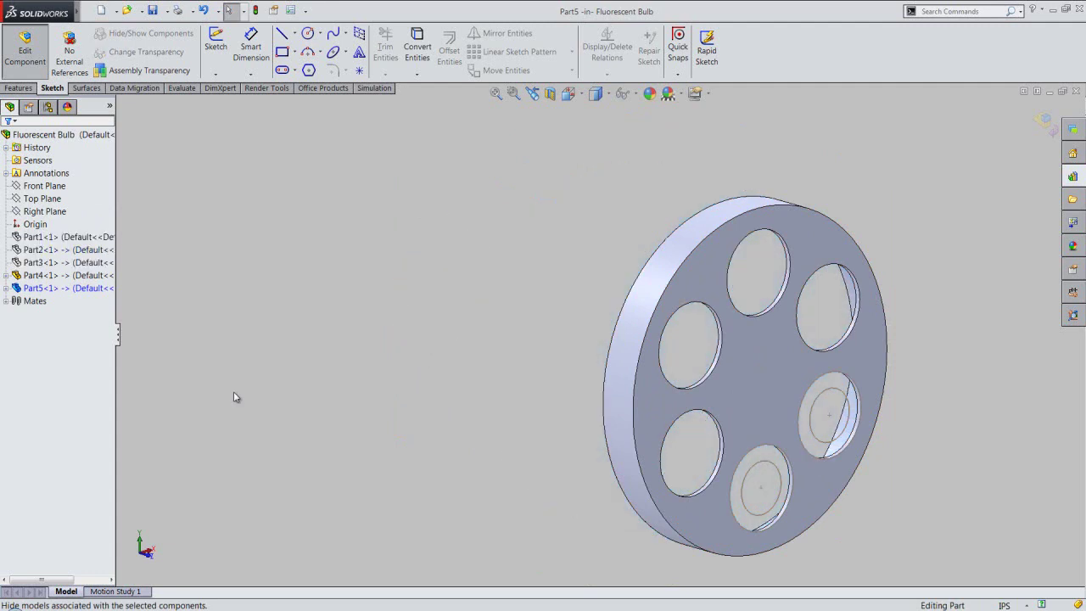
click(17, 89)
Extrude both ring contours of the sketch Up To Surface on the Part4 face as Boss-Extrude1.
click(222, 51)
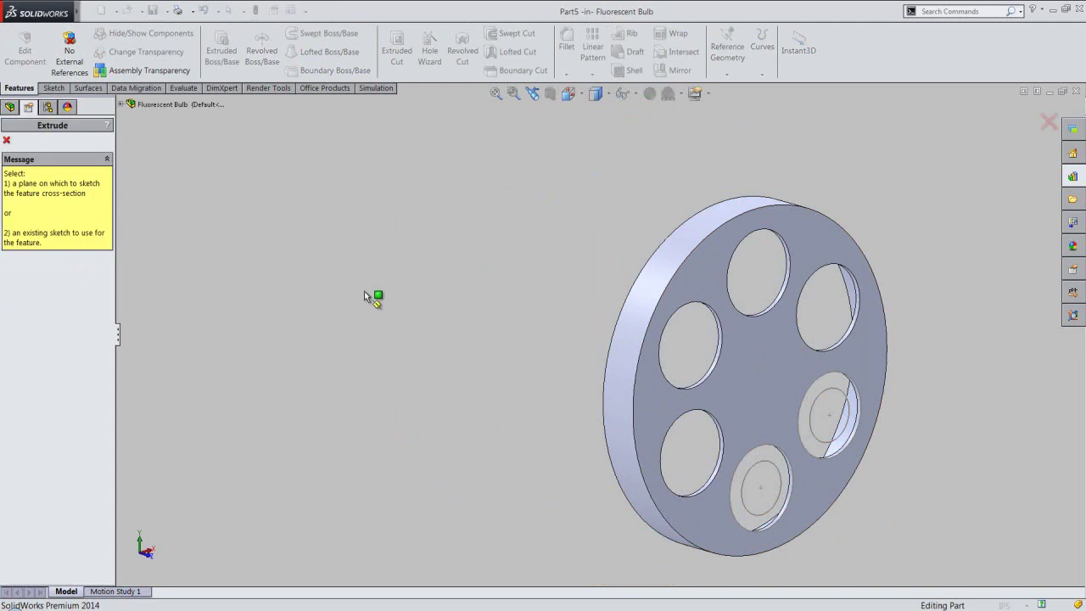
scroll(762, 515, down, 3)
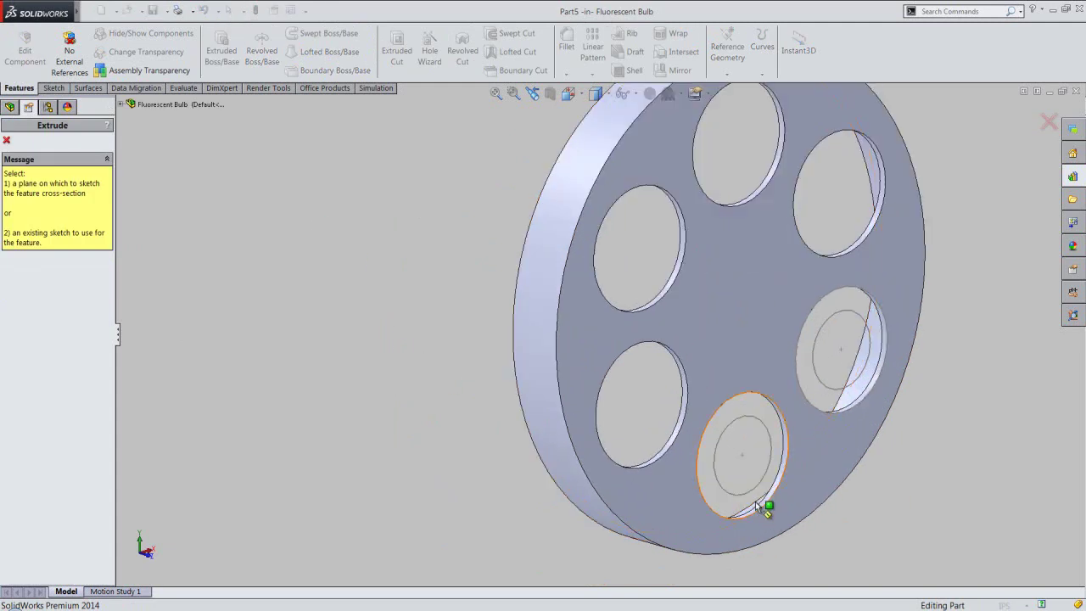
click(751, 494)
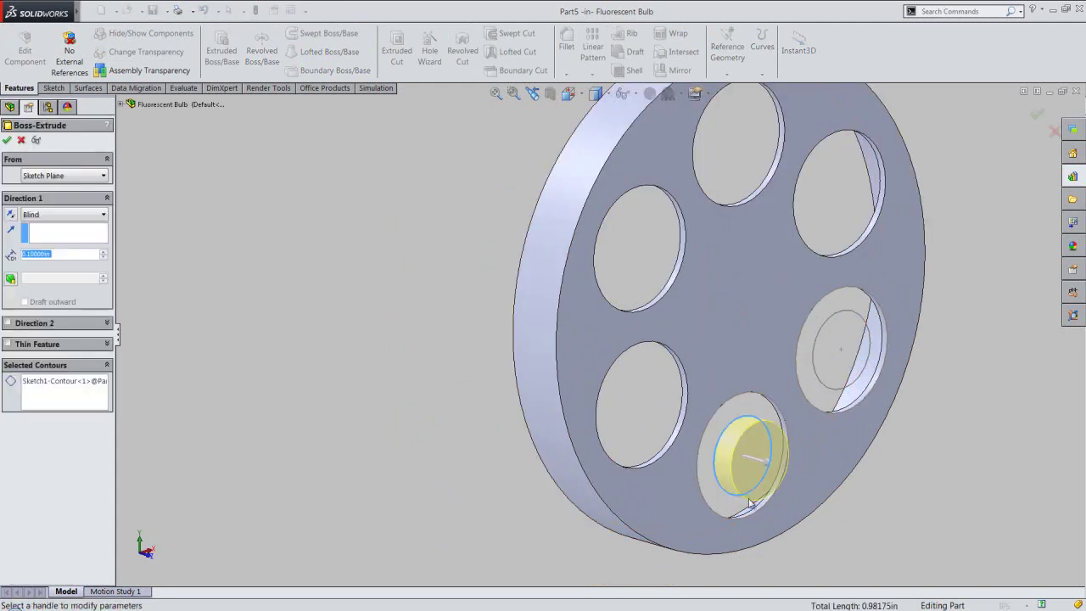
right_click(86, 386)
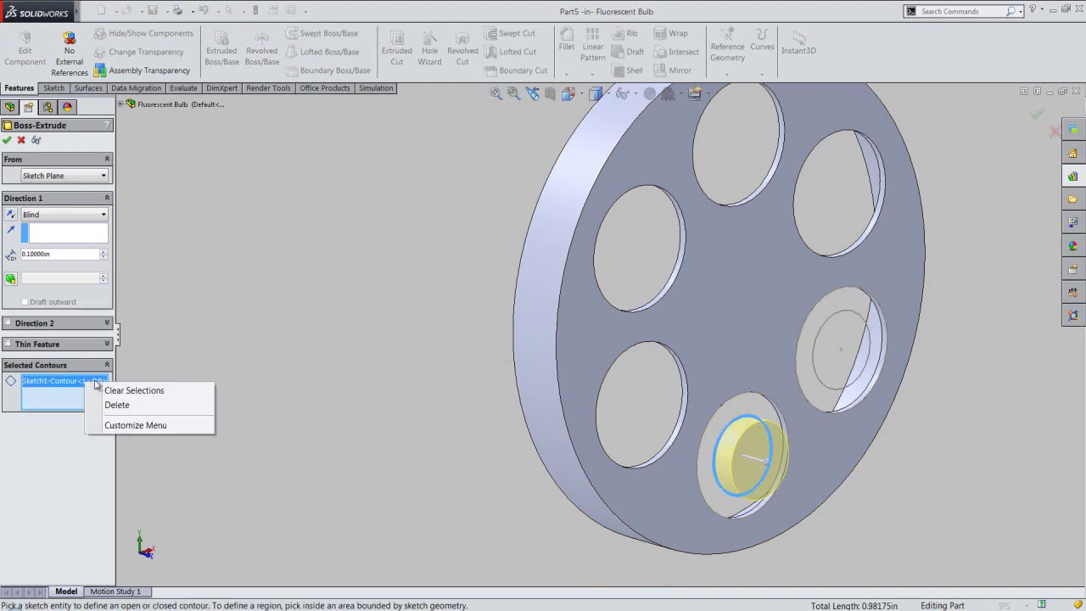
click(182, 388)
click(98, 219)
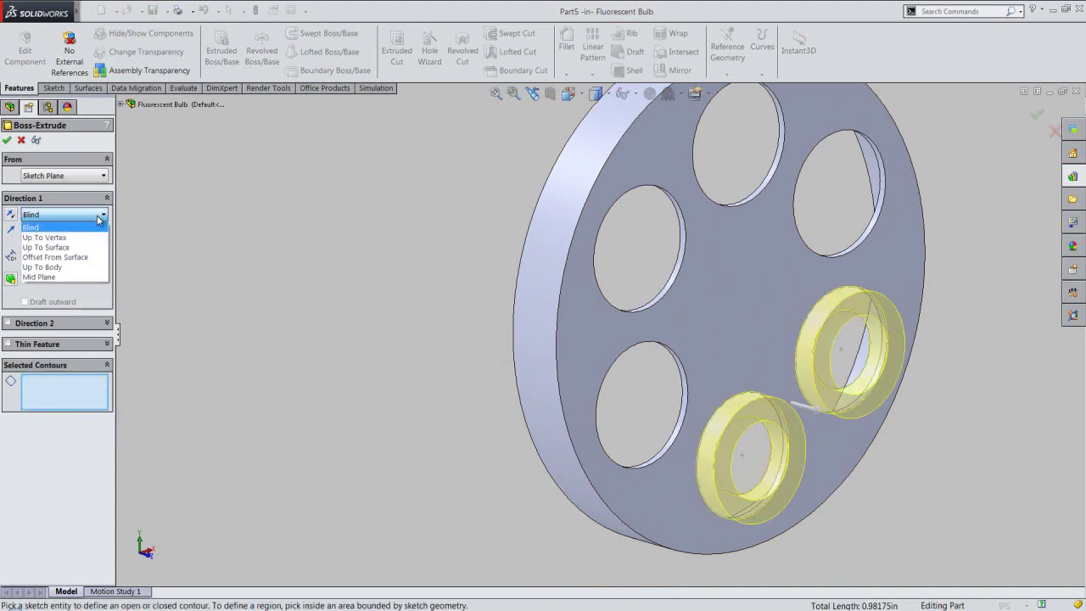
click(60, 244)
mouse_move(465, 404)
middle_down()
mouse_move(524, 425)
mouse_move(578, 416)
mouse_move(490, 288)
middle_up()
click(488, 287)
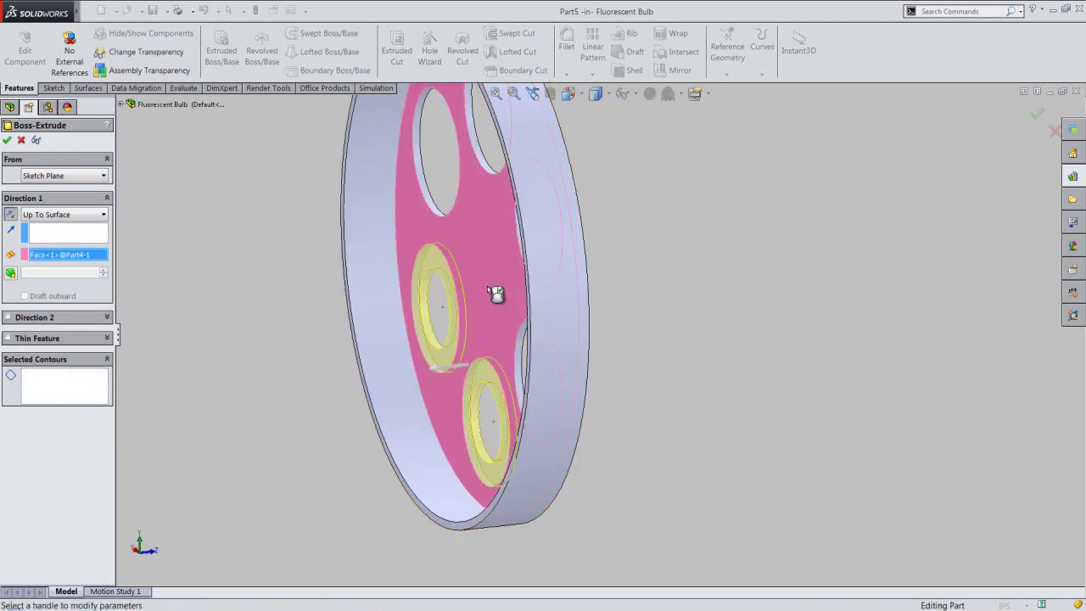
click(6, 140)
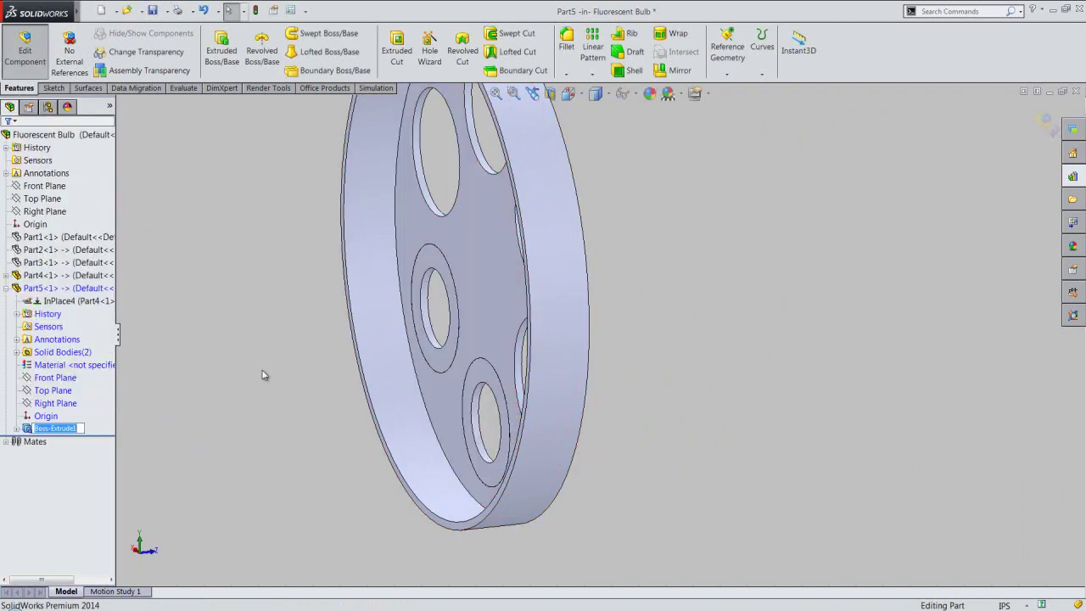
Snap the disc to a standard view orientation and save Part5.
scroll(488, 374, down, 2)
middle_drag(487, 374, 424, 371)
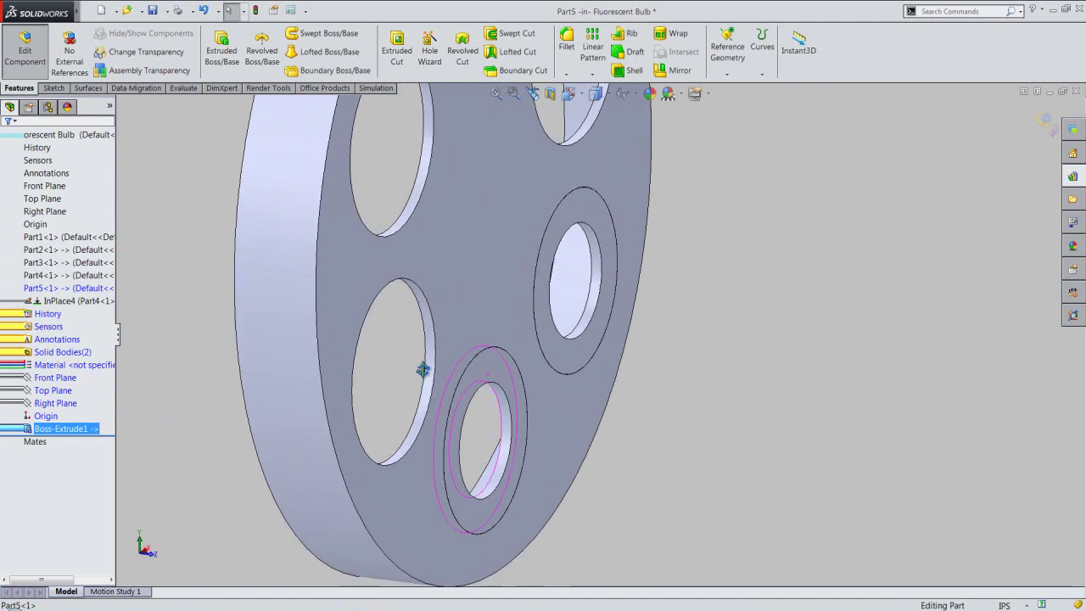
click(596, 93)
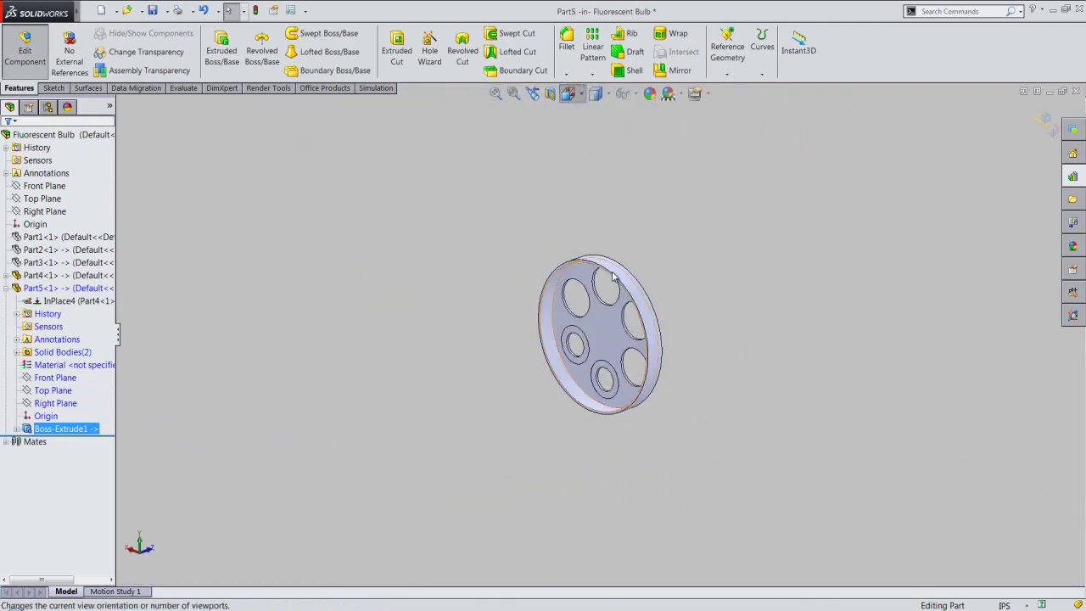
click(713, 268)
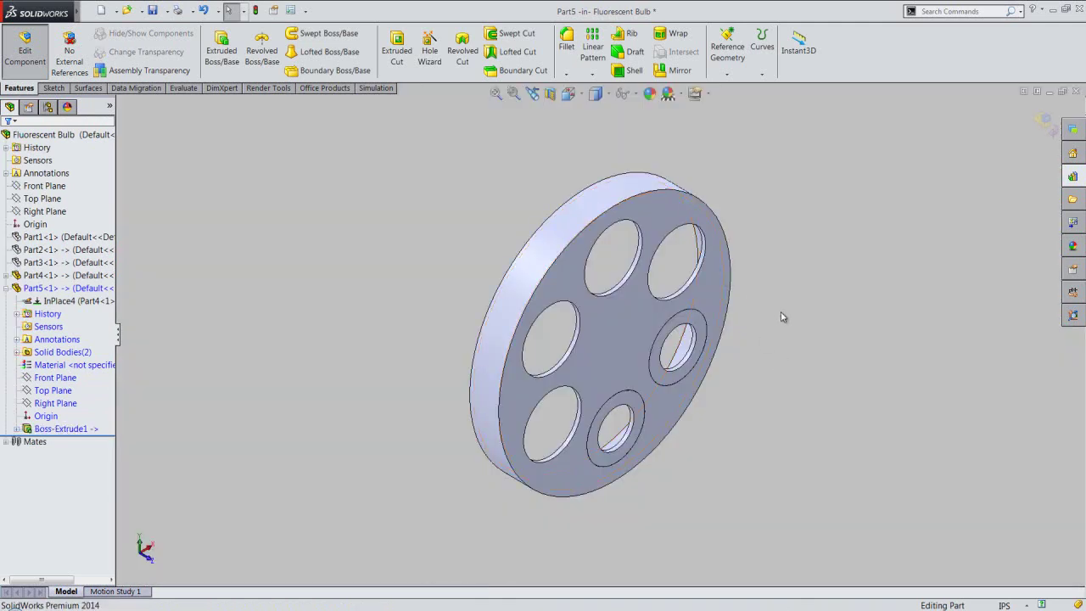
click(155, 12)
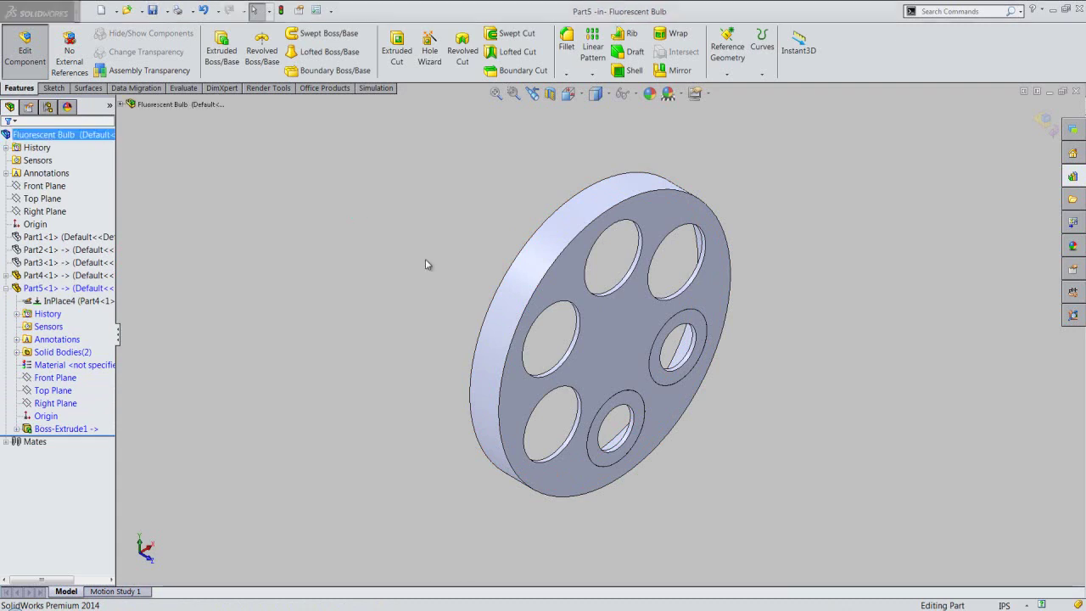
Create reference Axis2 through the lower hole's cylindrical face.
click(727, 74)
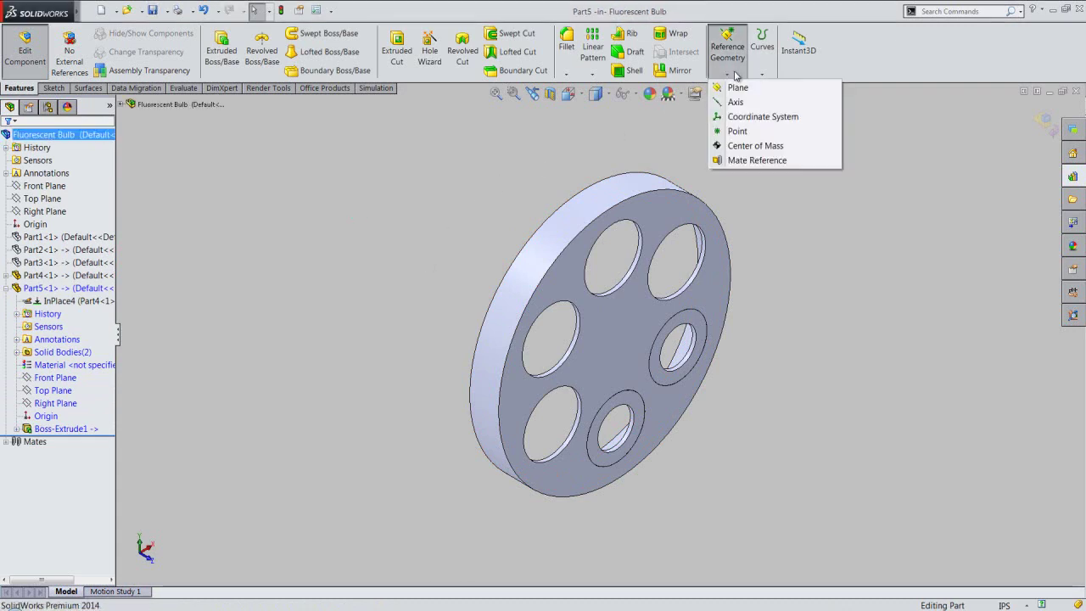
click(735, 102)
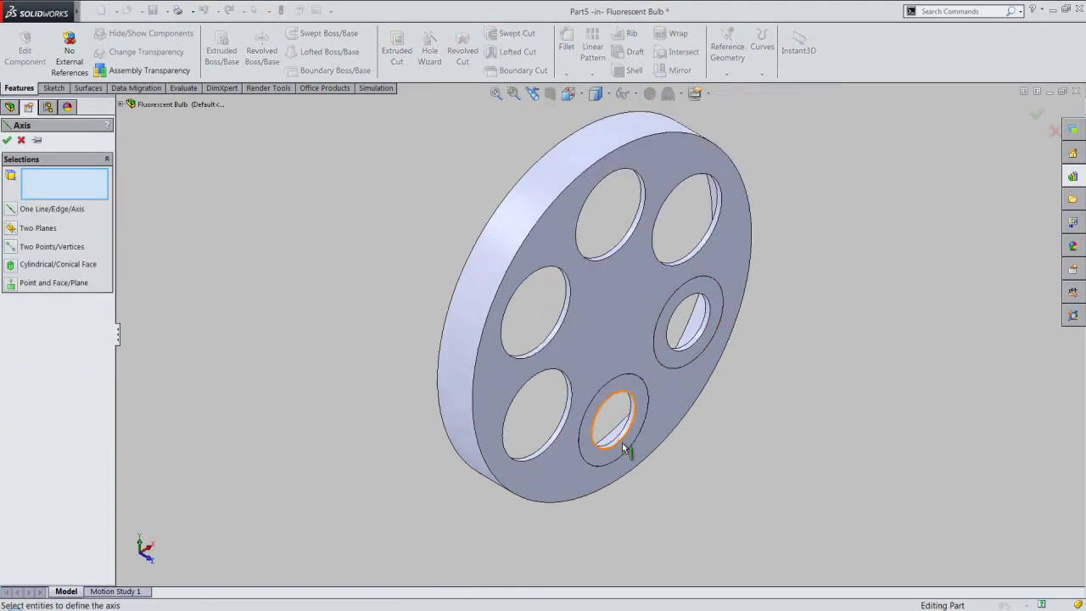
scroll(626, 443, down, 3)
scroll(633, 413, down, 3)
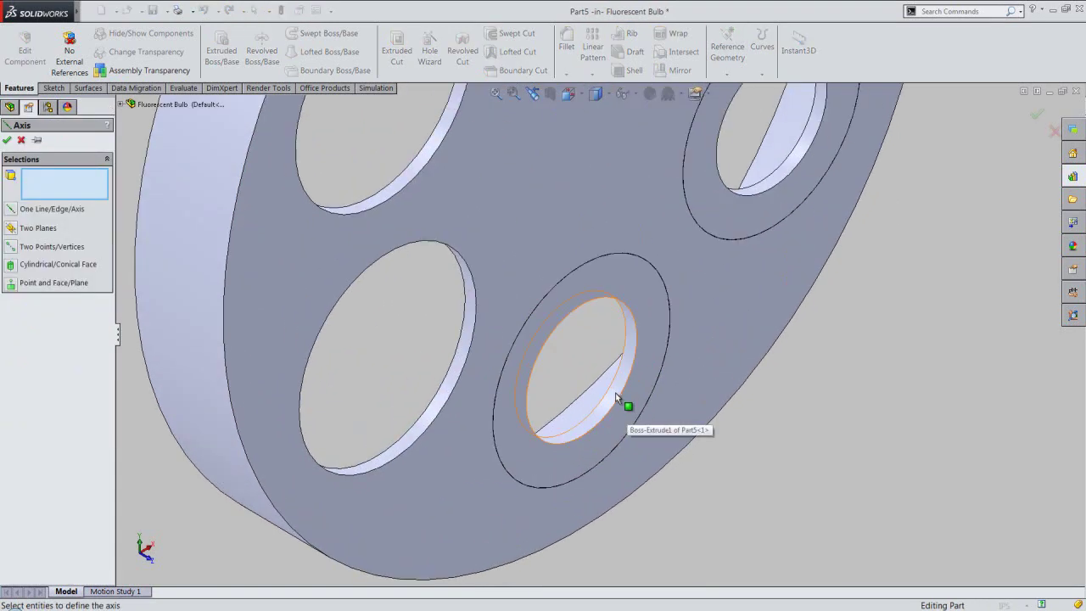
click(618, 398)
right_click(624, 401)
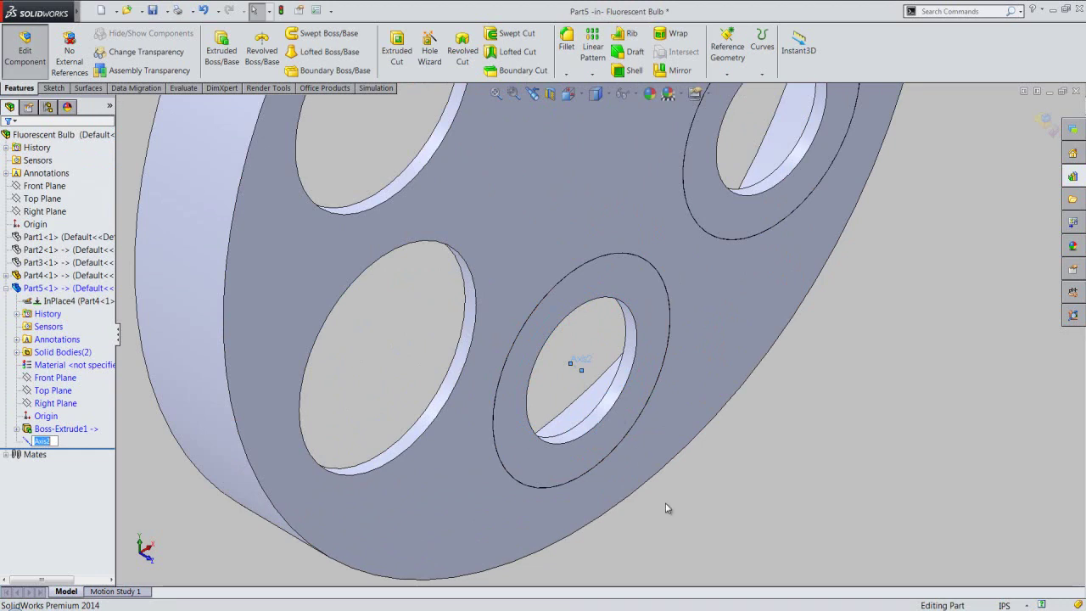
Create reference Axis3 through the upper-right hole, keeping the default name.
scroll(671, 399, up, 2)
scroll(728, 218, down, 2)
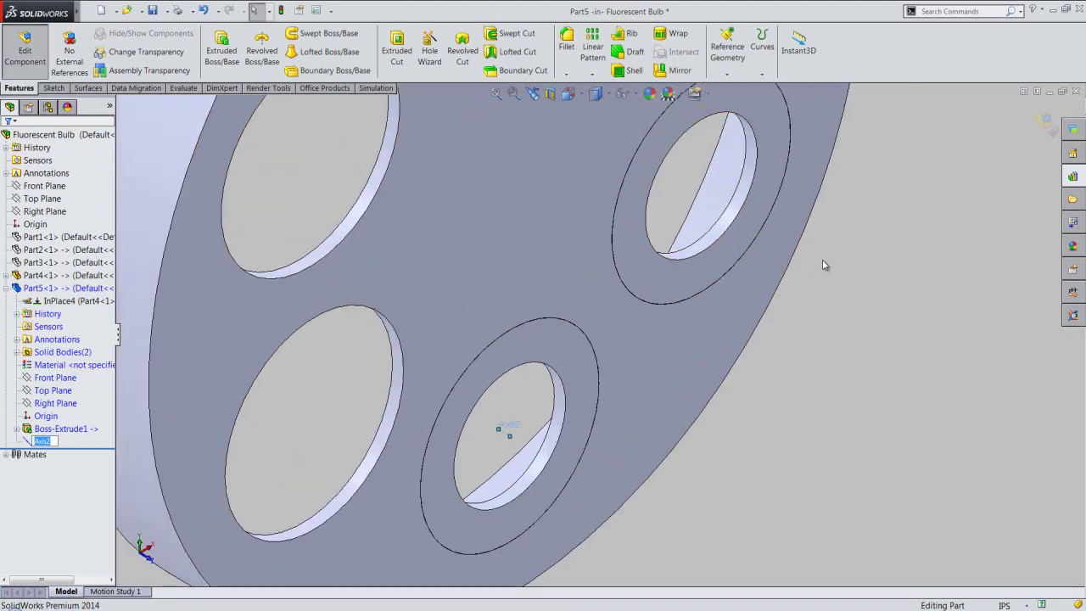
right_click(824, 262)
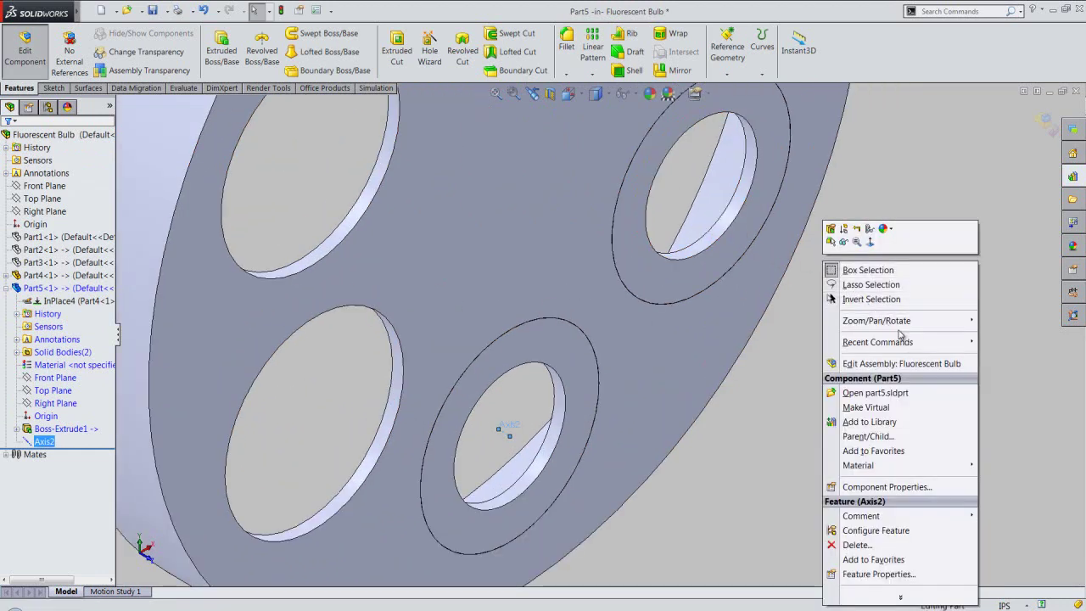
mouse_move(878, 342)
click(1003, 342)
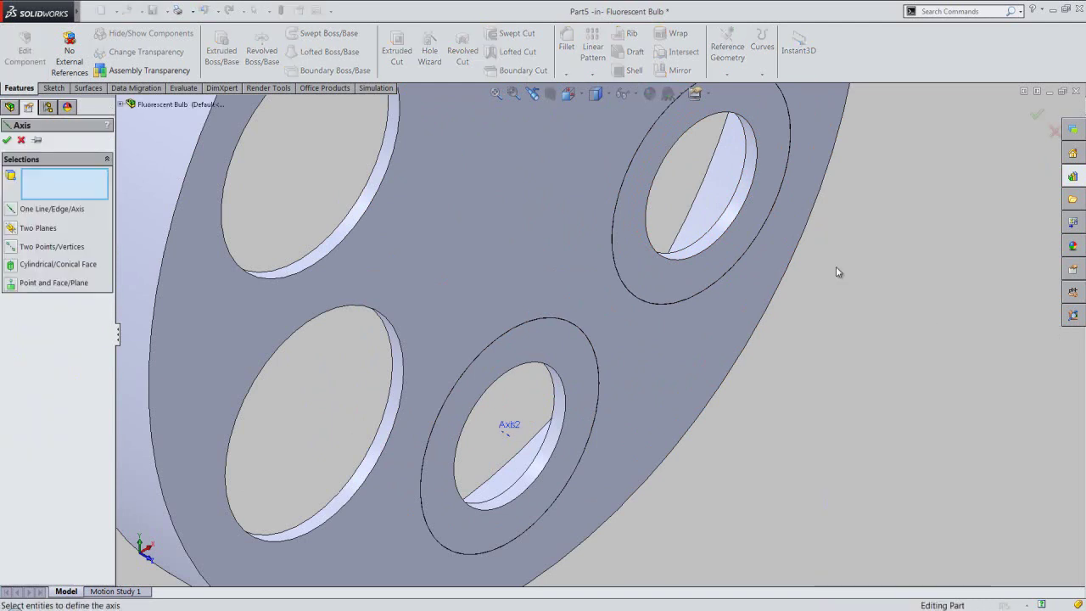
click(727, 222)
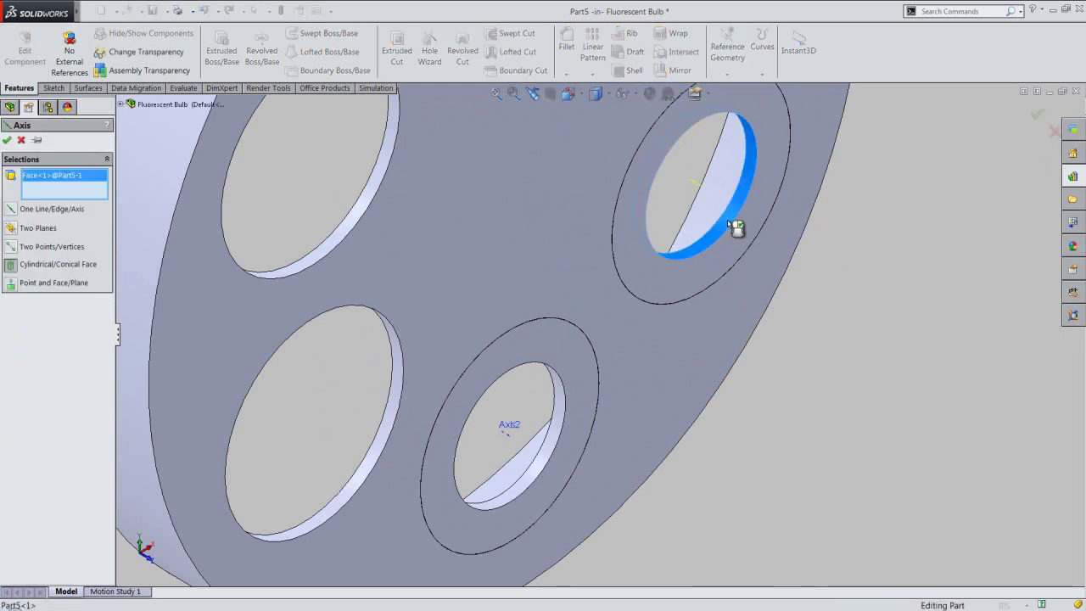
key(Return)
key(z)
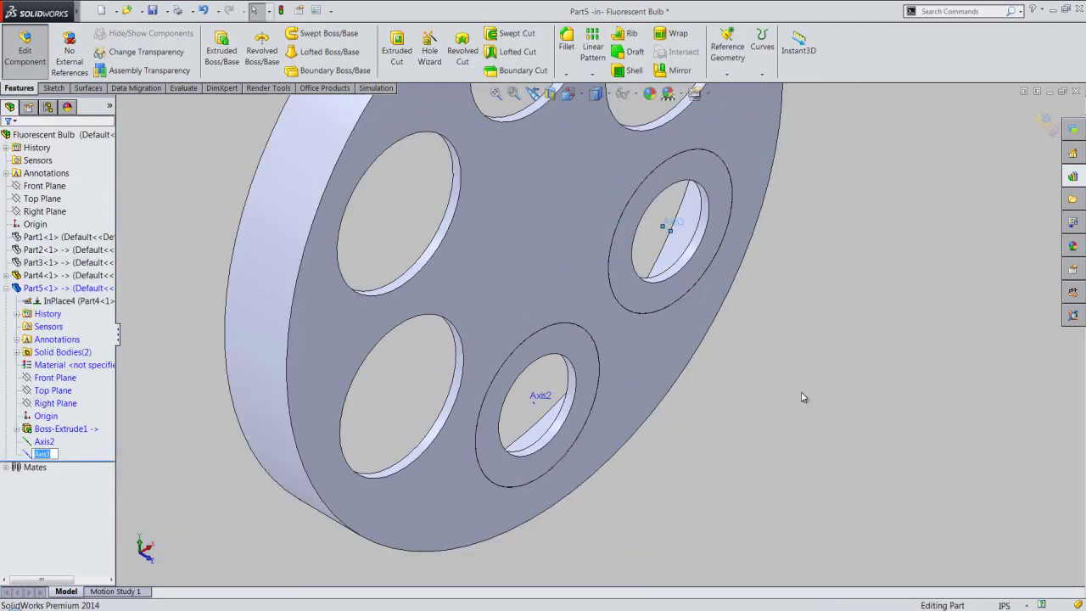
Create Plane1 through Axis3 as first and Axis2 as second reference, then select it.
click(727, 74)
click(781, 82)
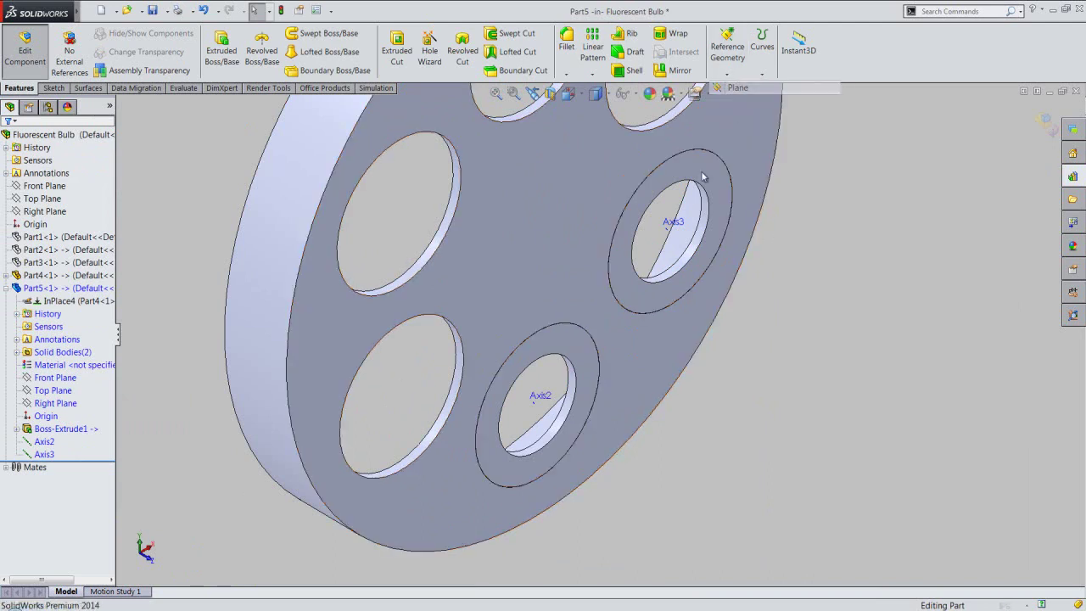
scroll(670, 229, down, 5)
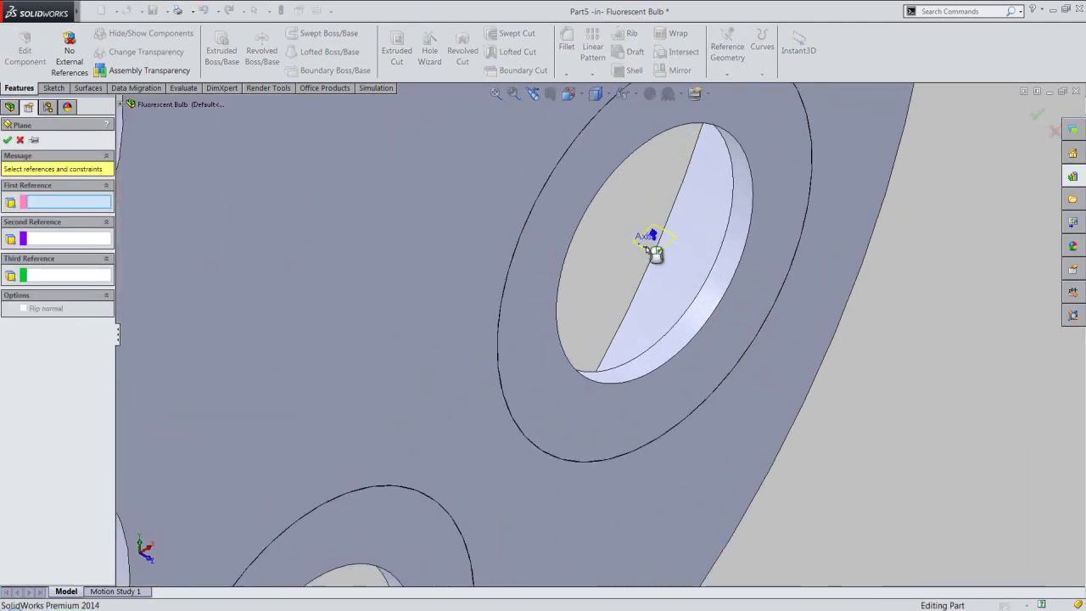
click(650, 245)
scroll(650, 250, up, 3)
scroll(552, 356, up, 3)
scroll(450, 510, down, 3)
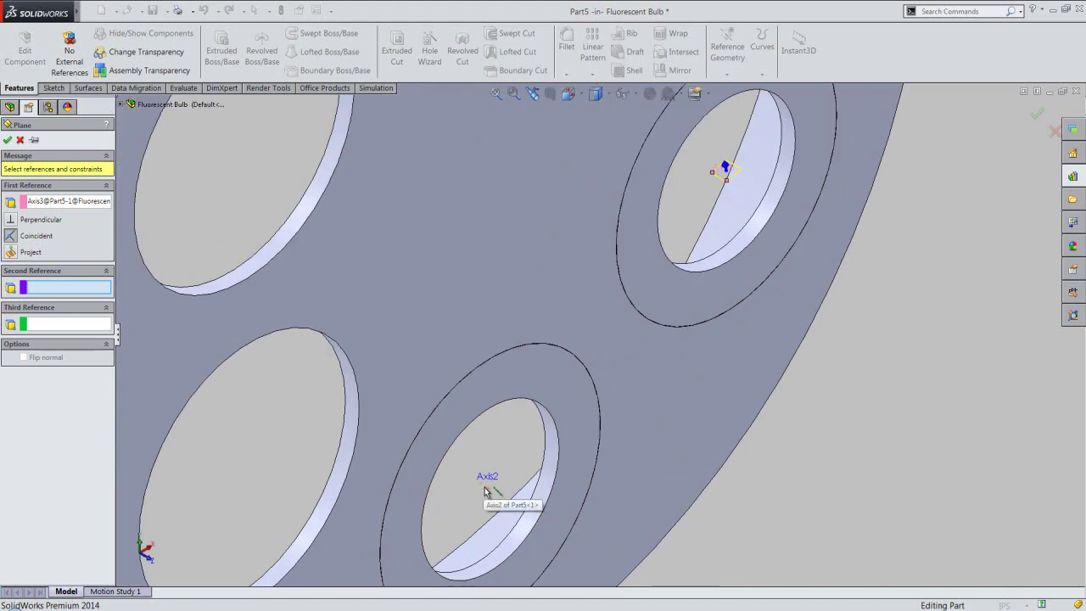
click(486, 491)
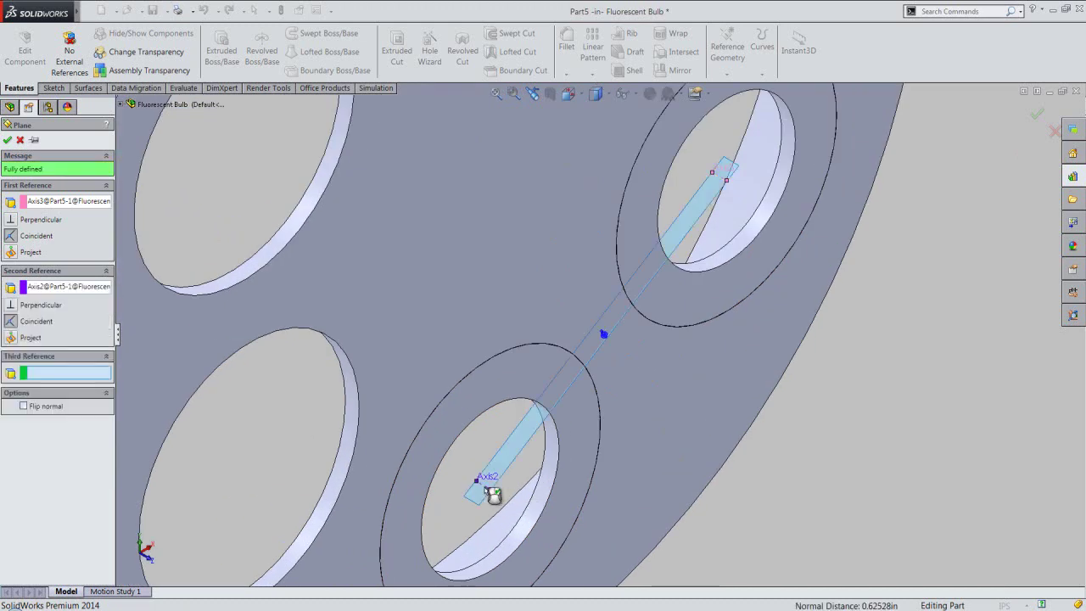
key(Return)
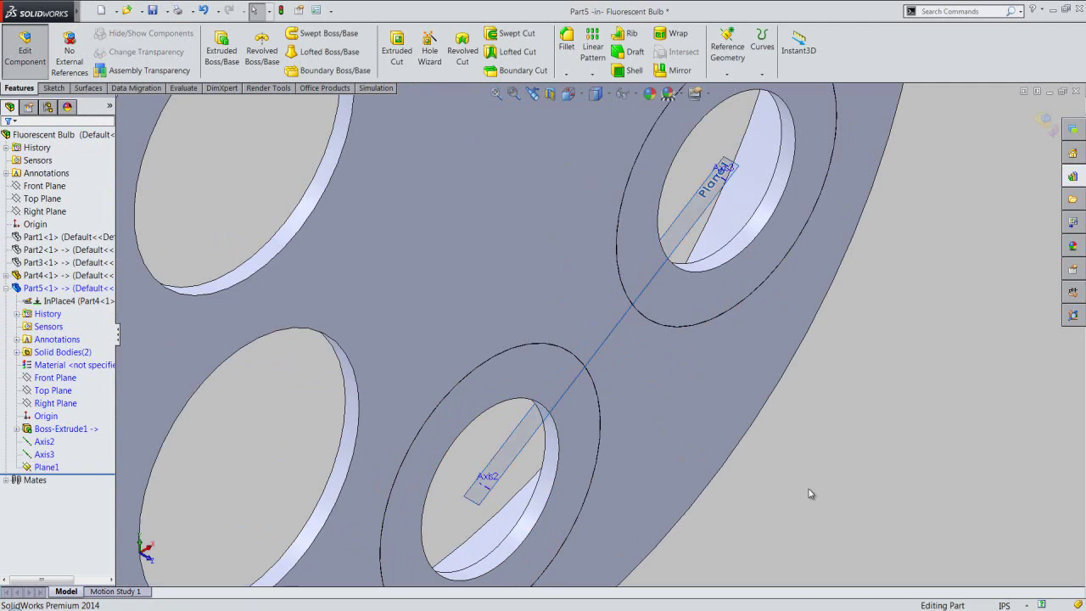
scroll(766, 409, up, 3)
scroll(756, 389, up, 2)
scroll(661, 286, down, 2)
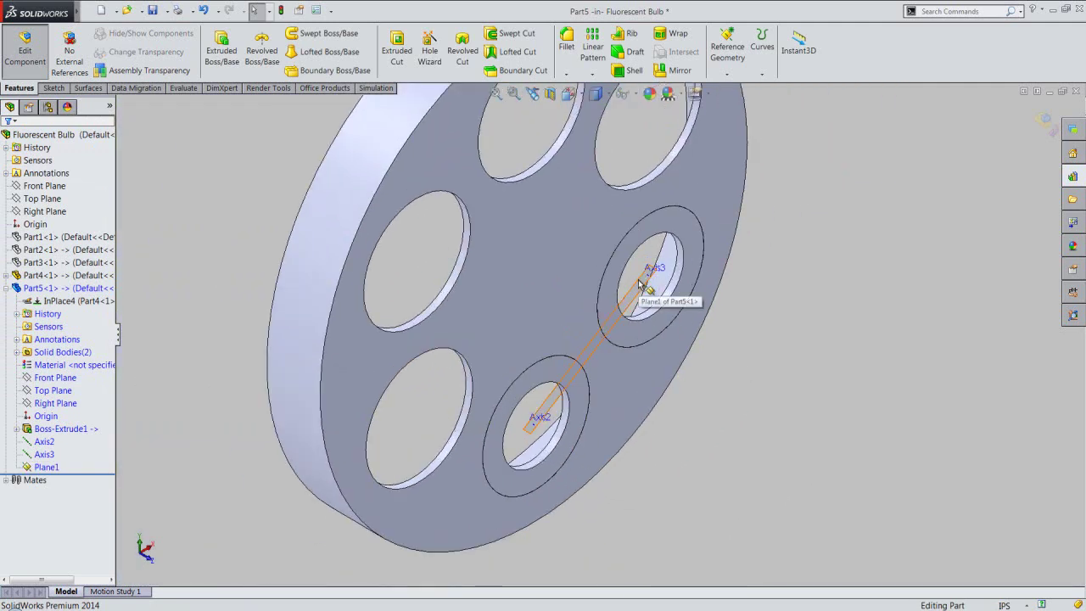
click(639, 285)
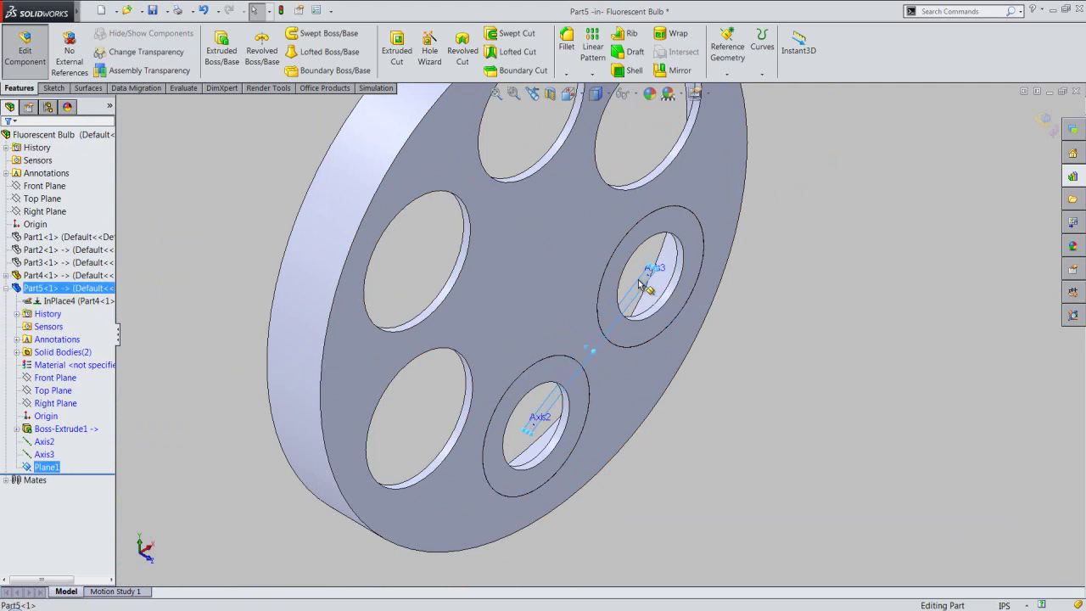
Start Sketch2 on Plane1 and hide Axis2, Axis3 and Plane1.
right_click(639, 285)
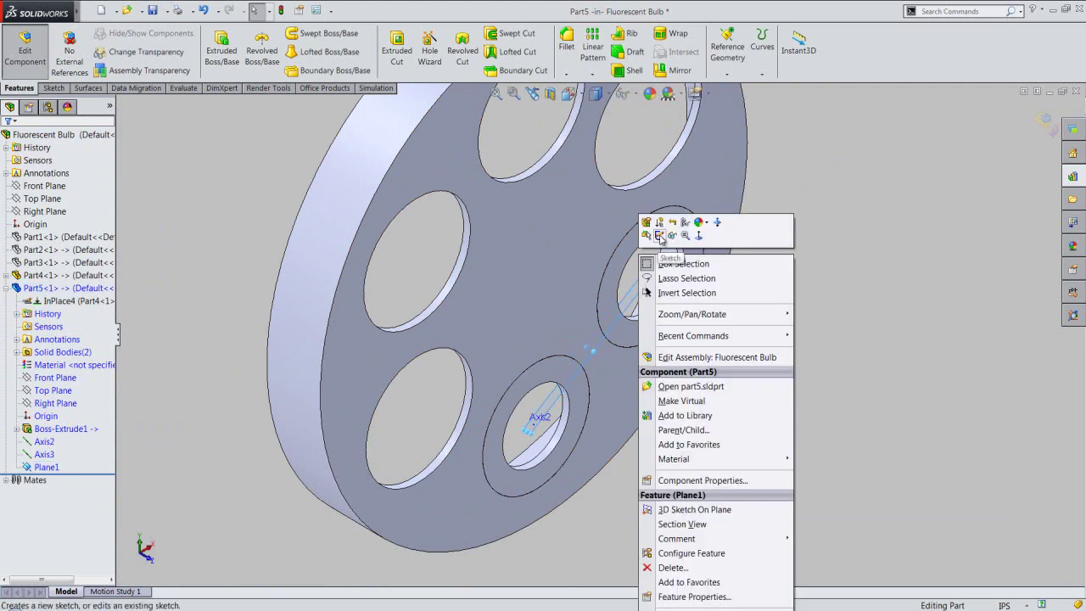
click(660, 236)
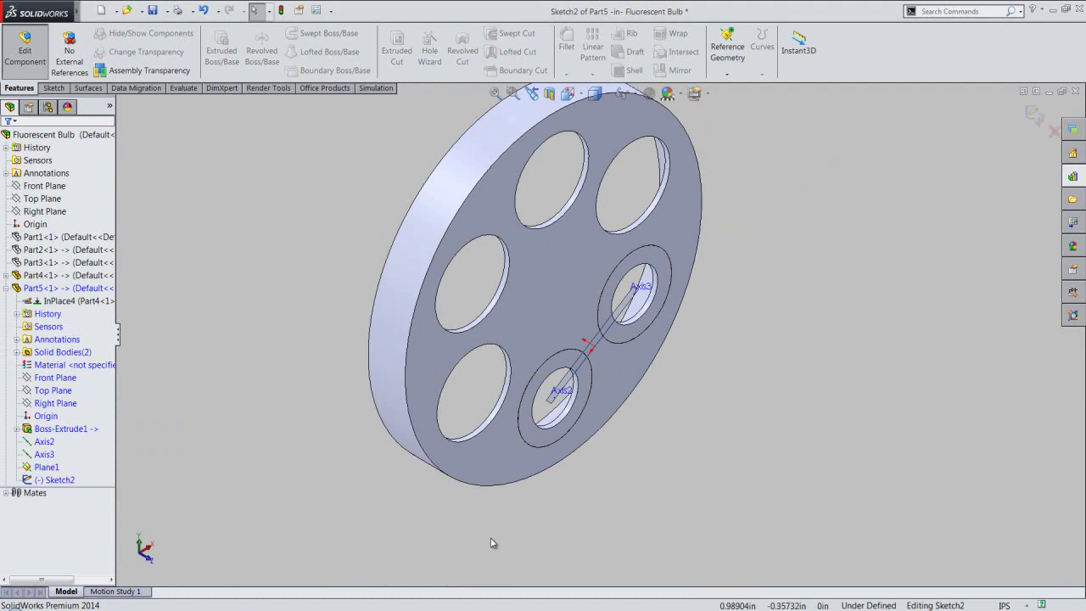
click(44, 441)
ctrl+click(47, 466)
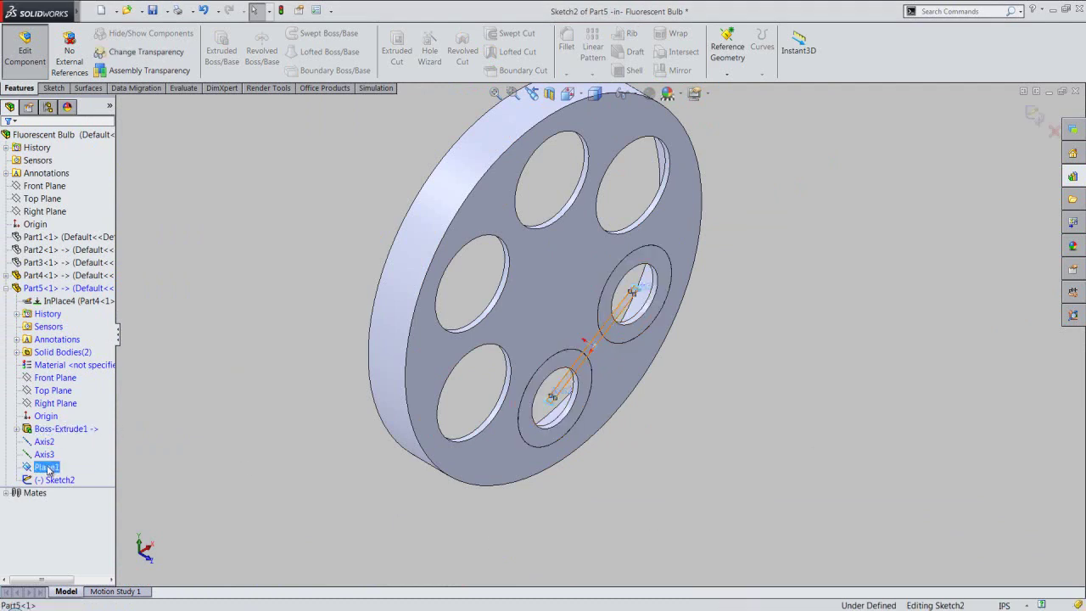
ctrl+click(44, 454)
click(54, 448)
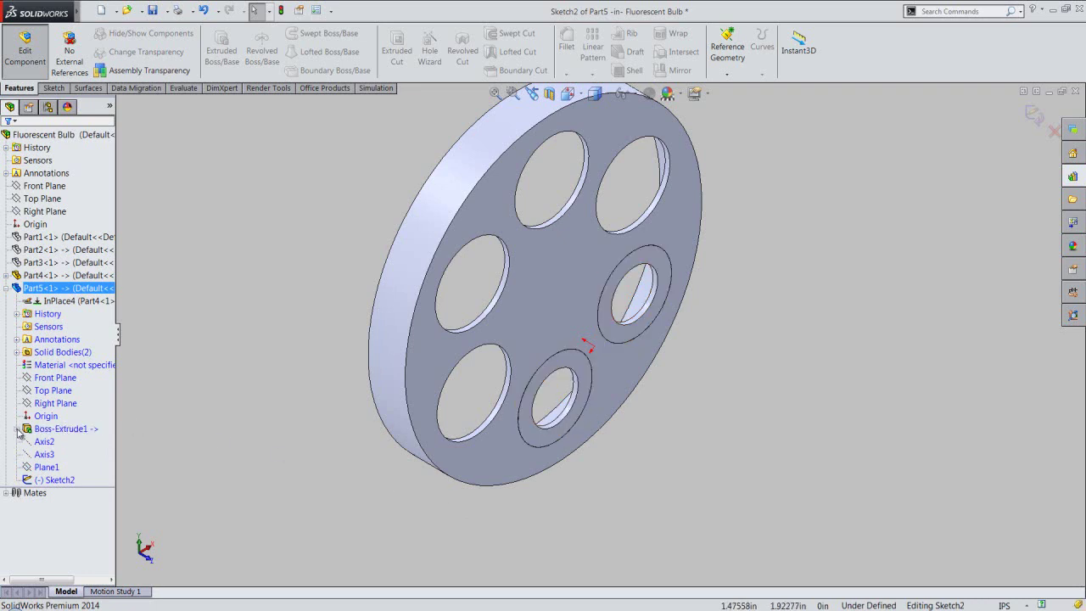
Show Sketch1, convert its hole centre point into Sketch2, then hide Sketch1.
click(16, 428)
click(51, 442)
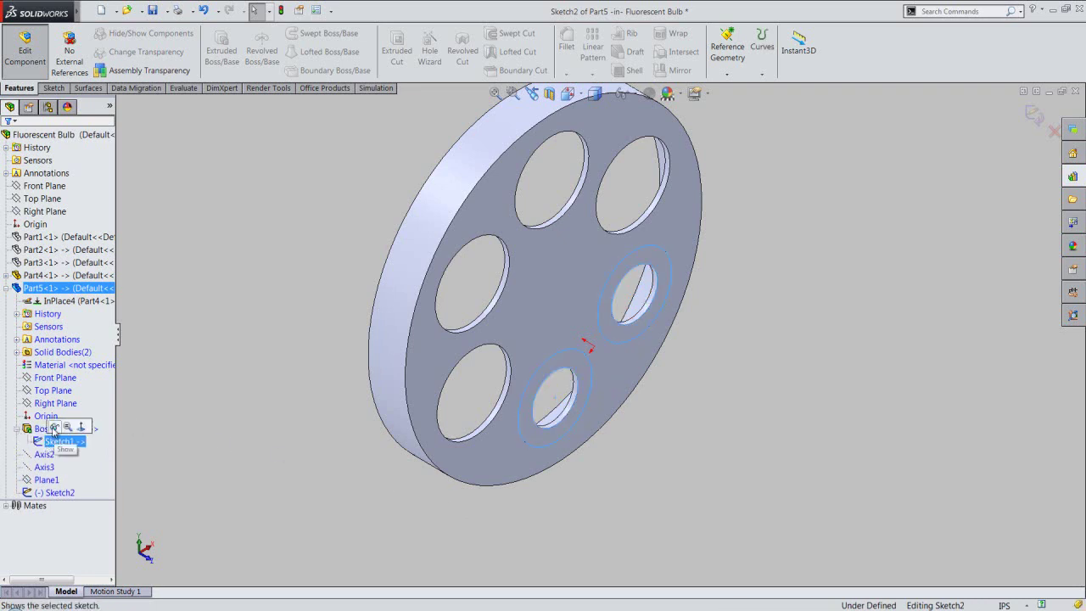
click(342, 478)
scroll(645, 315, down, 2)
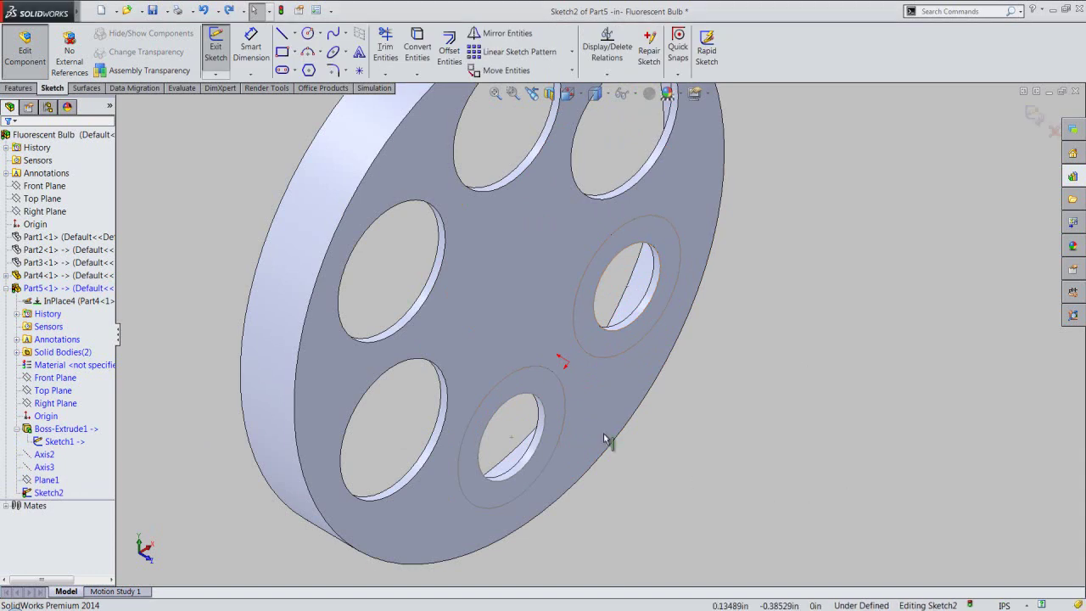
click(513, 441)
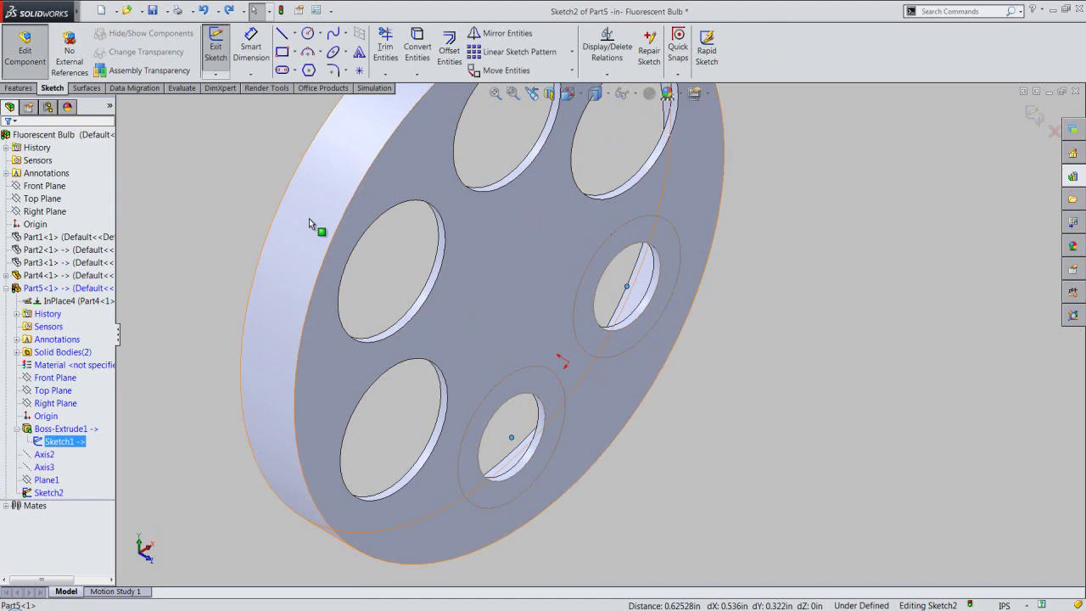
click(417, 47)
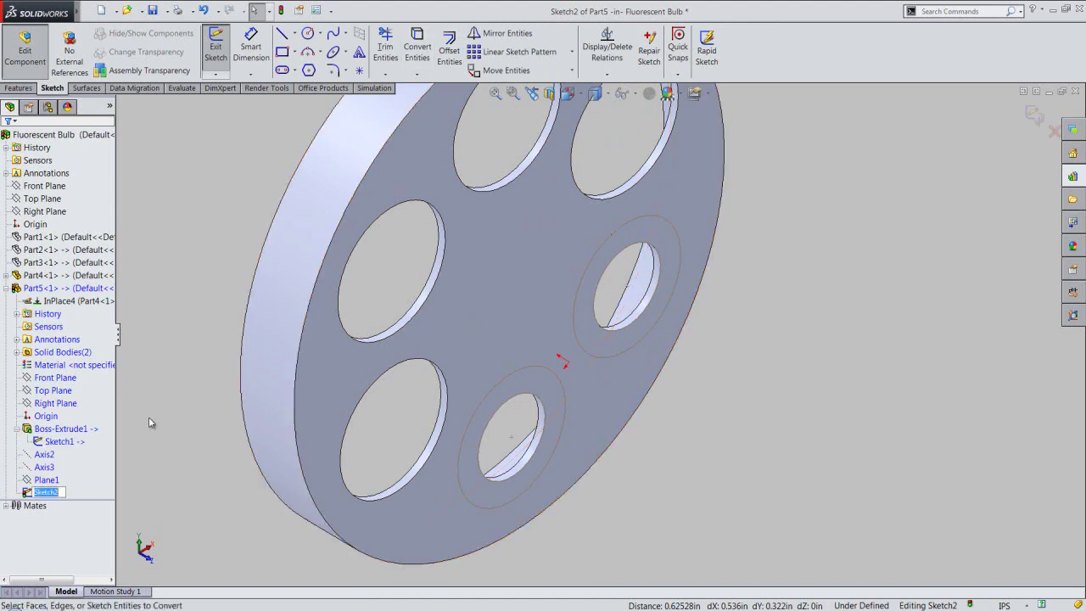
click(66, 441)
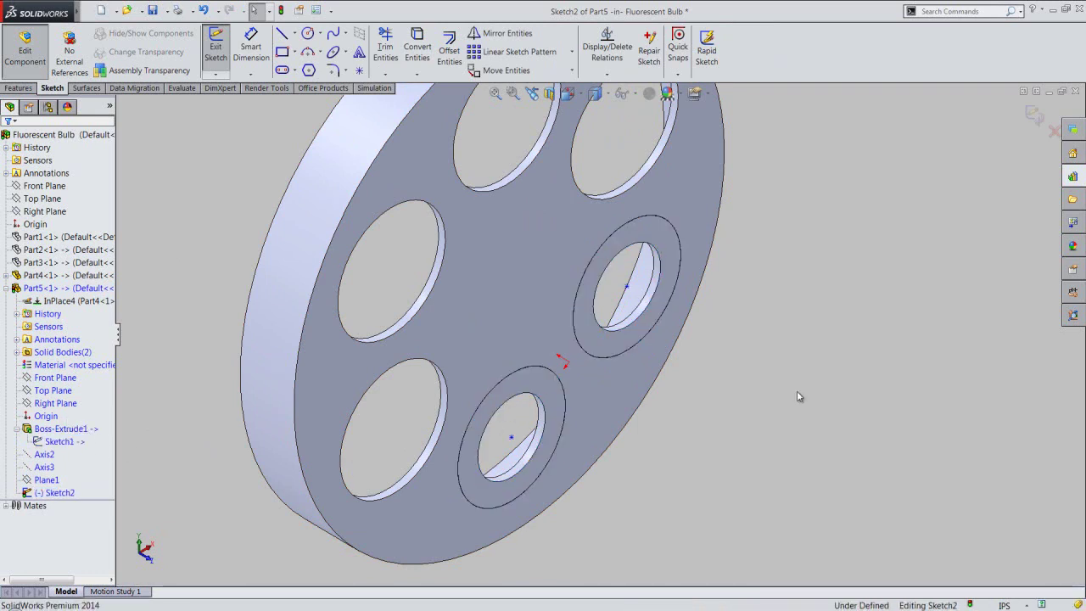
Draw a line joining the upper and lower hole centres.
right_click(805, 233)
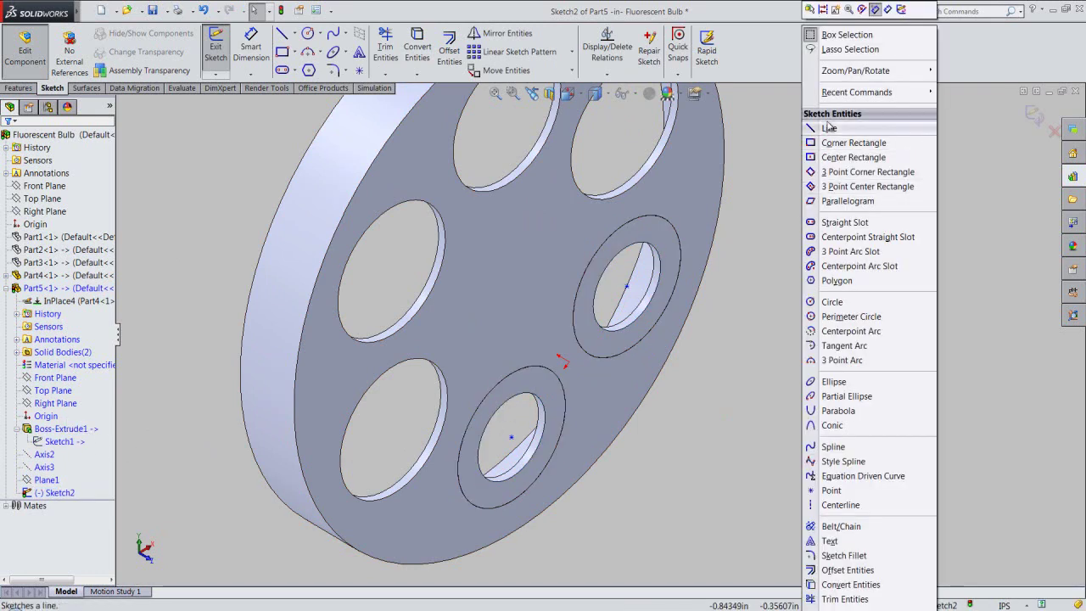
click(827, 134)
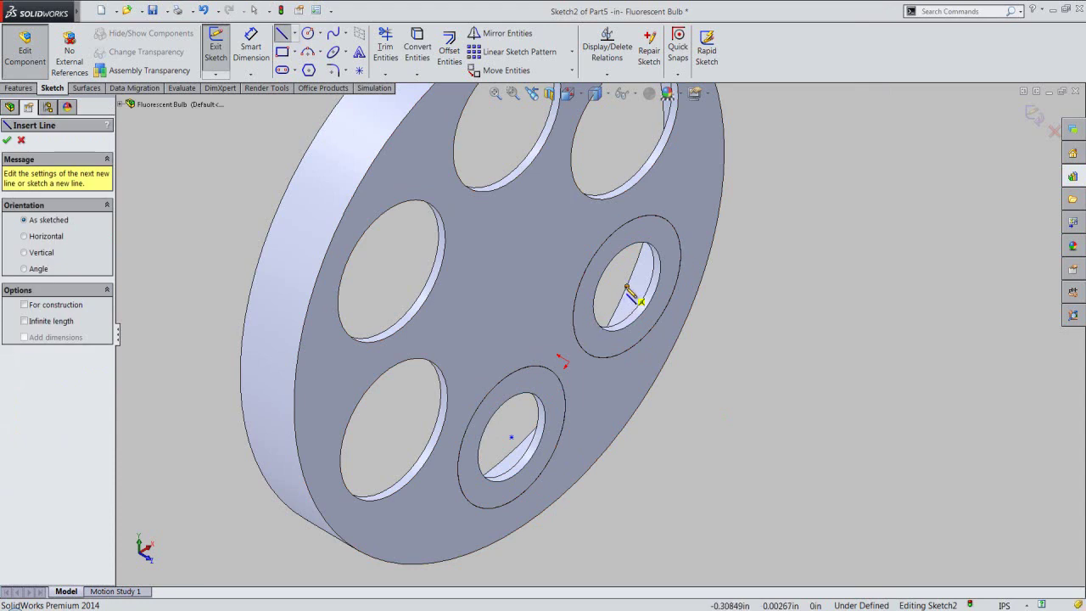
click(626, 286)
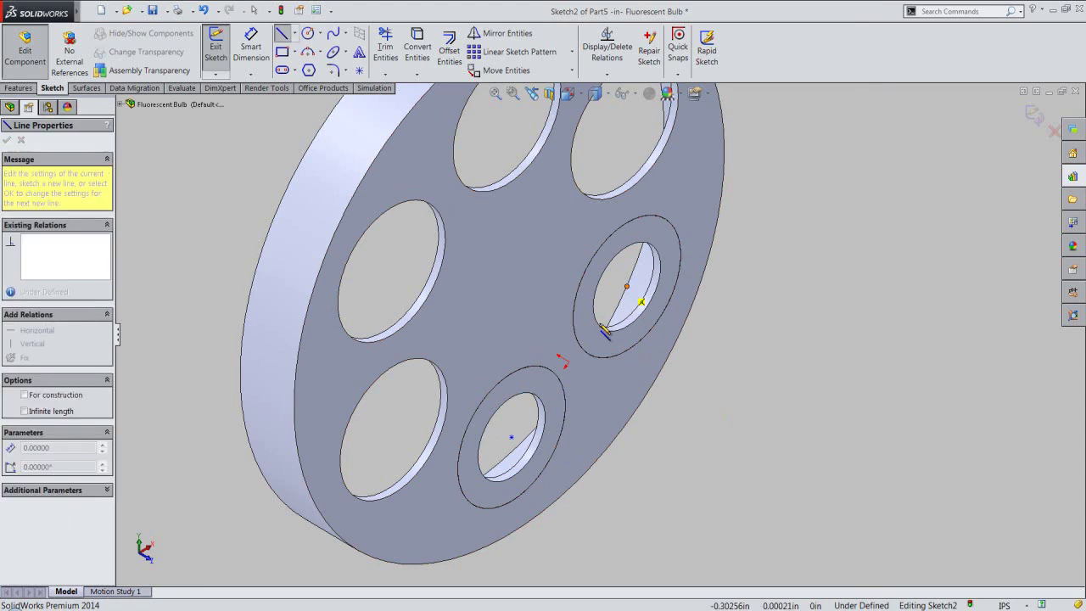
click(512, 439)
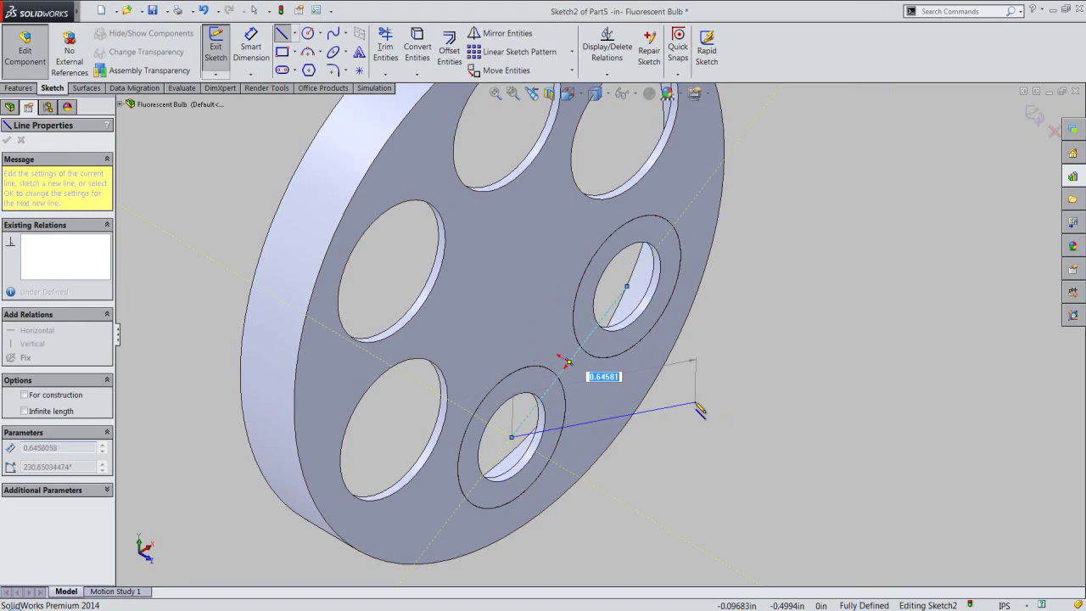
key(Escape)
Add an infinite vertical centerline through the joining line's midpoint.
right_click(822, 383)
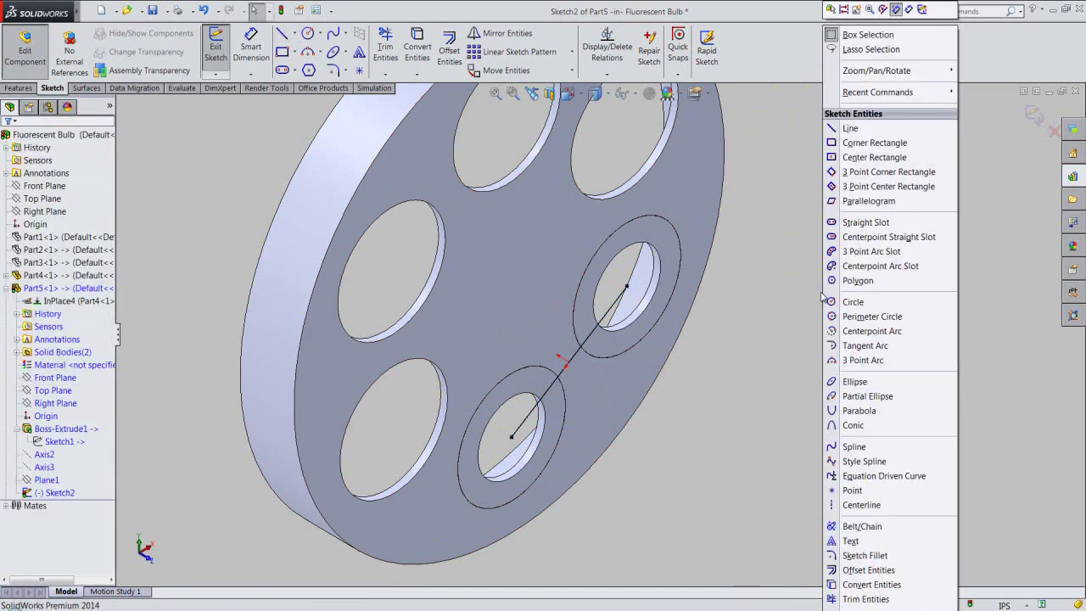
click(840, 506)
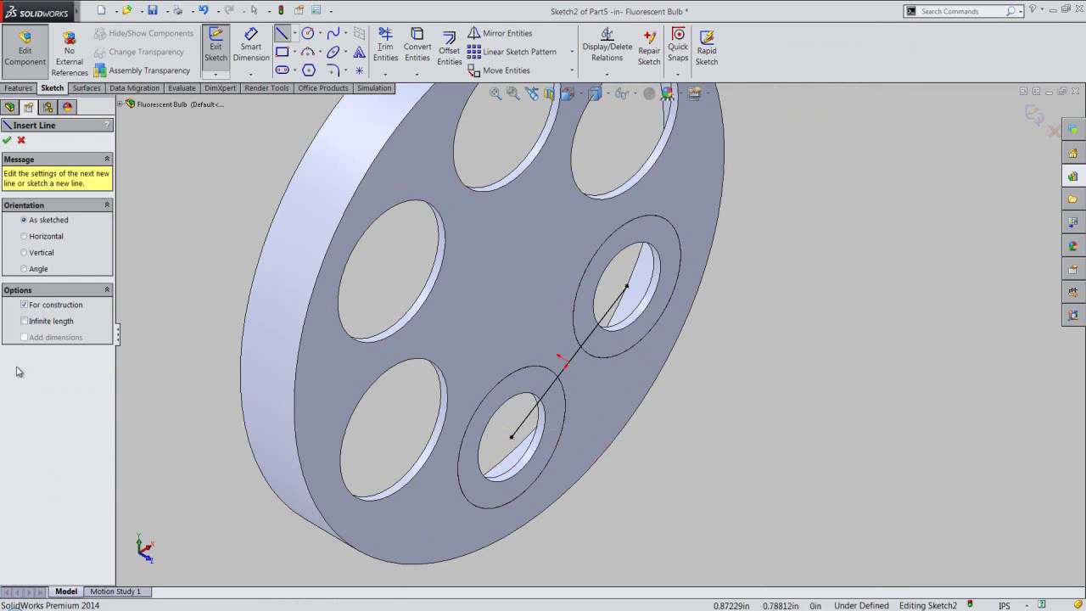
click(25, 321)
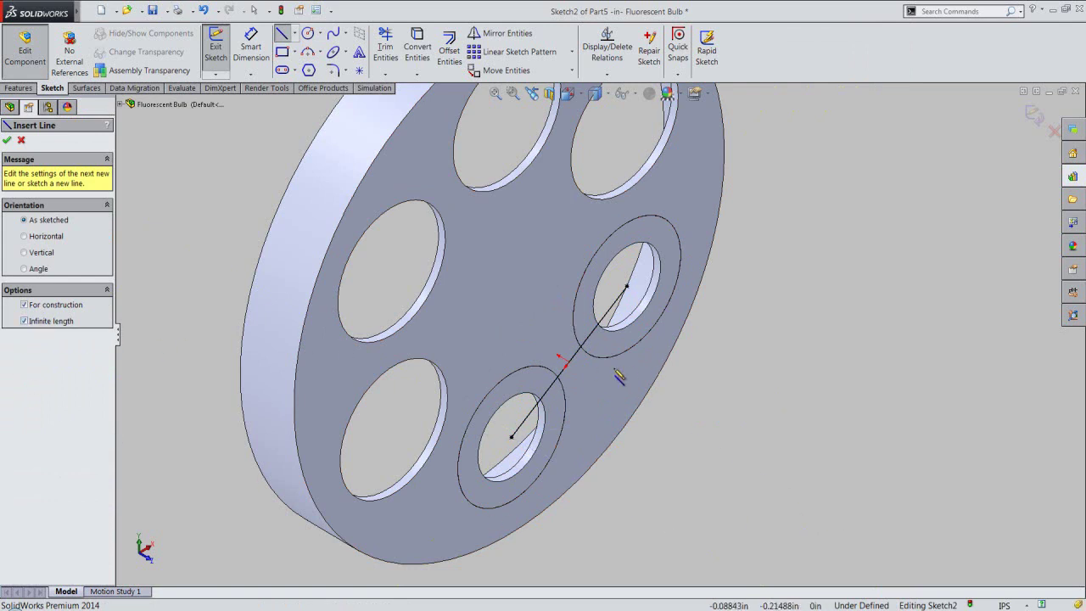
click(568, 363)
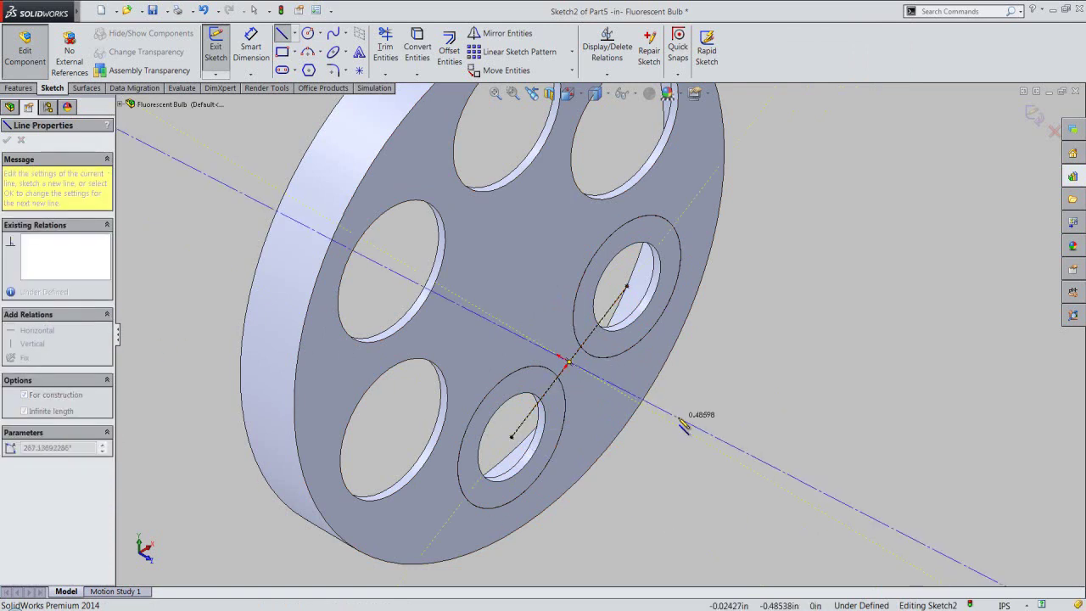
click(680, 429)
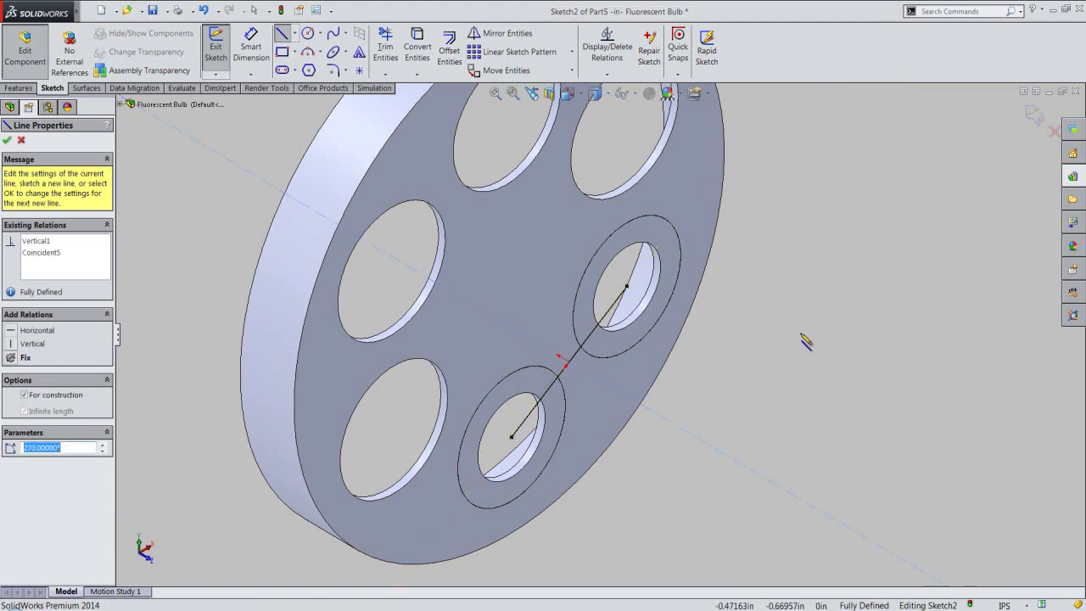
Begin another line starting at the upper hole centre.
right_click(806, 340)
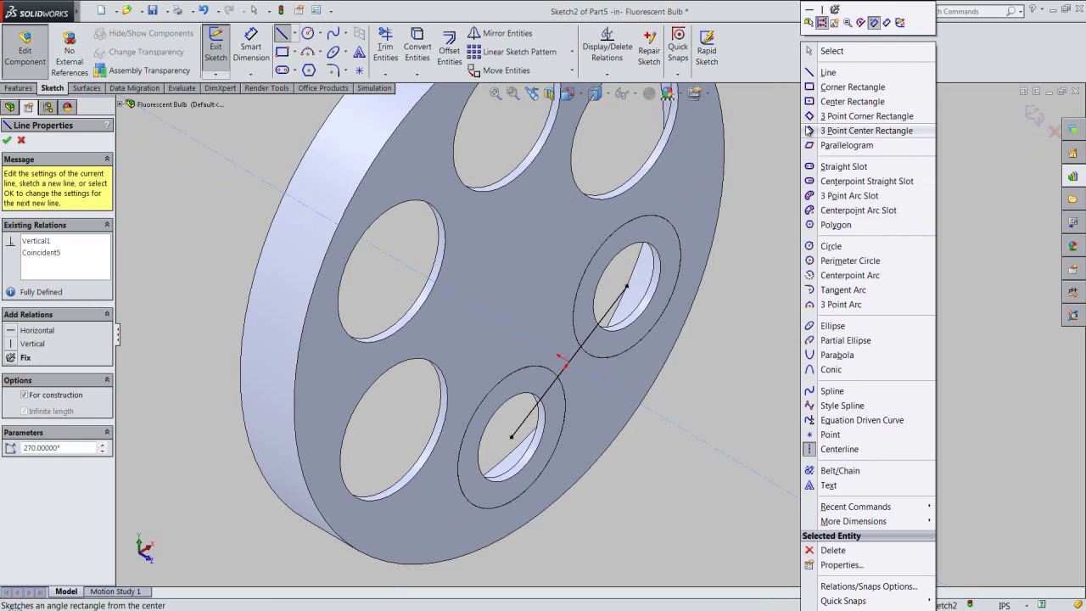
click(821, 75)
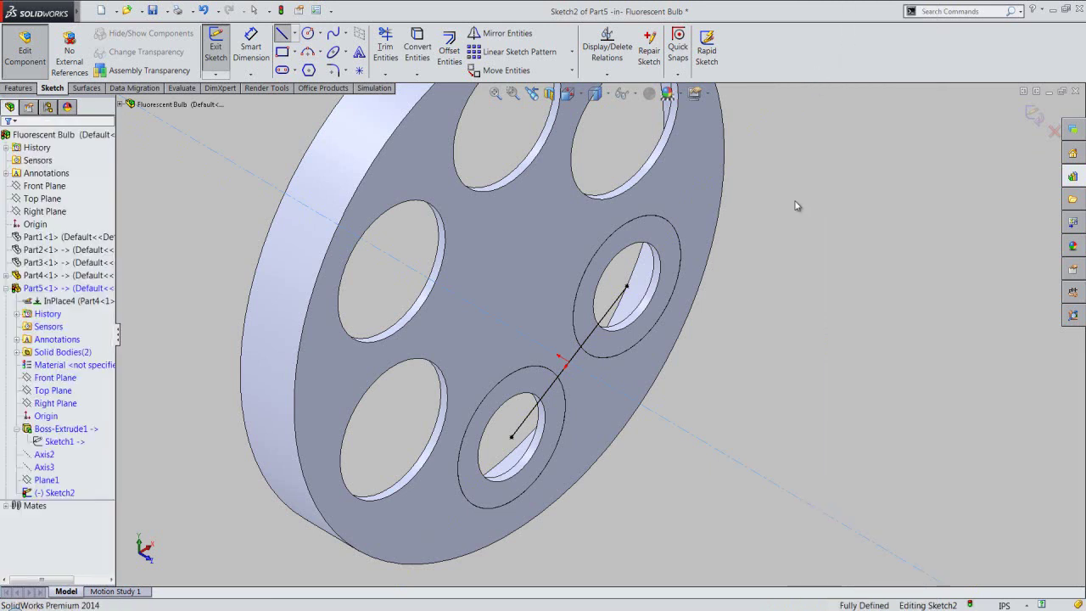
click(628, 287)
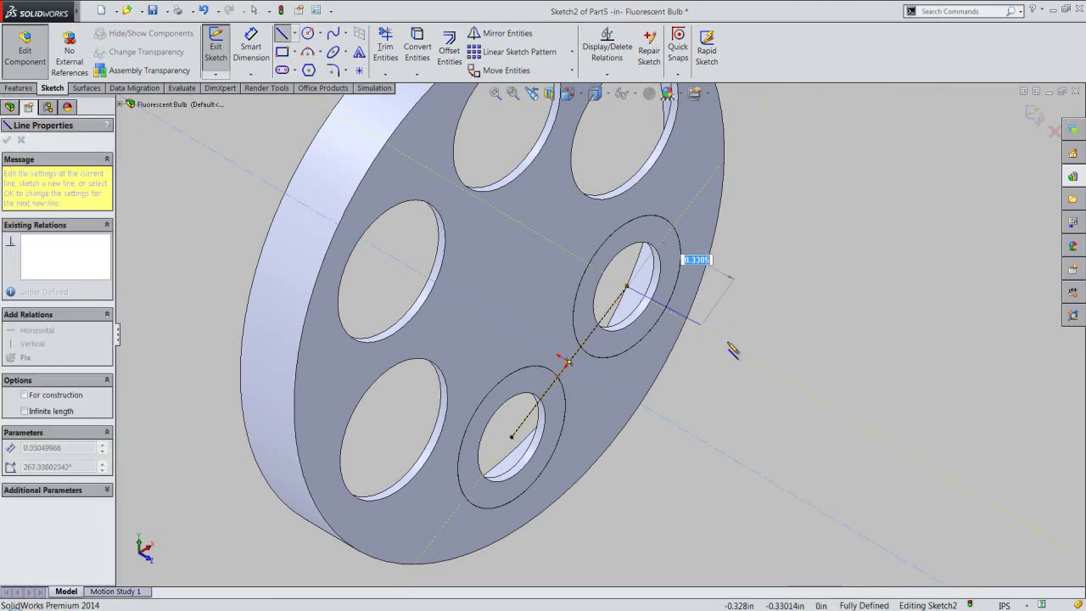
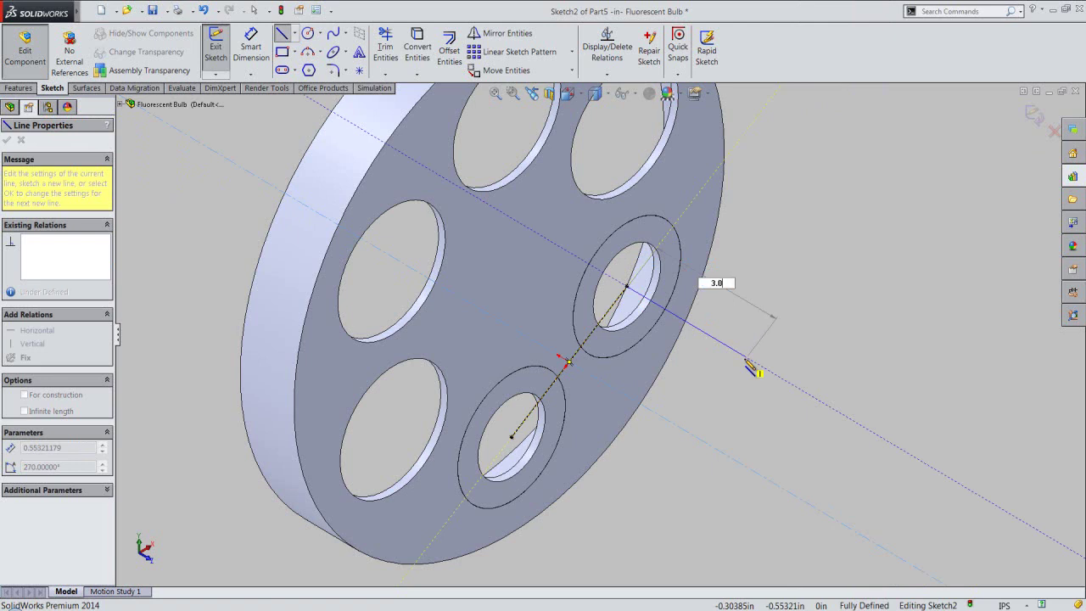
Finish the 3.056-long vertical line from the upper hole.
click(750, 365)
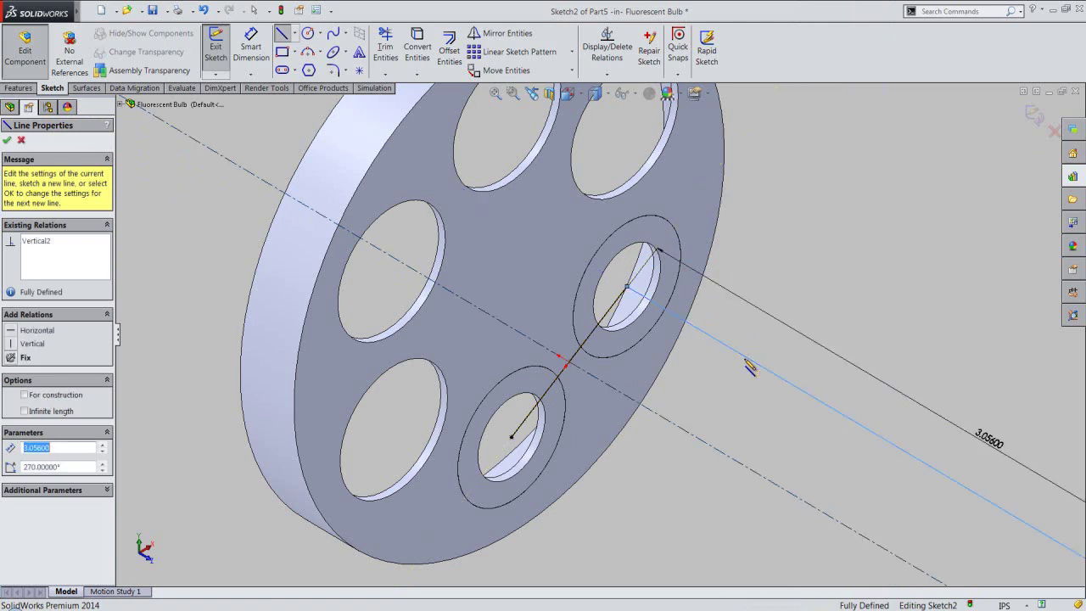
scroll(806, 390, down, 3)
scroll(857, 408, down, 3)
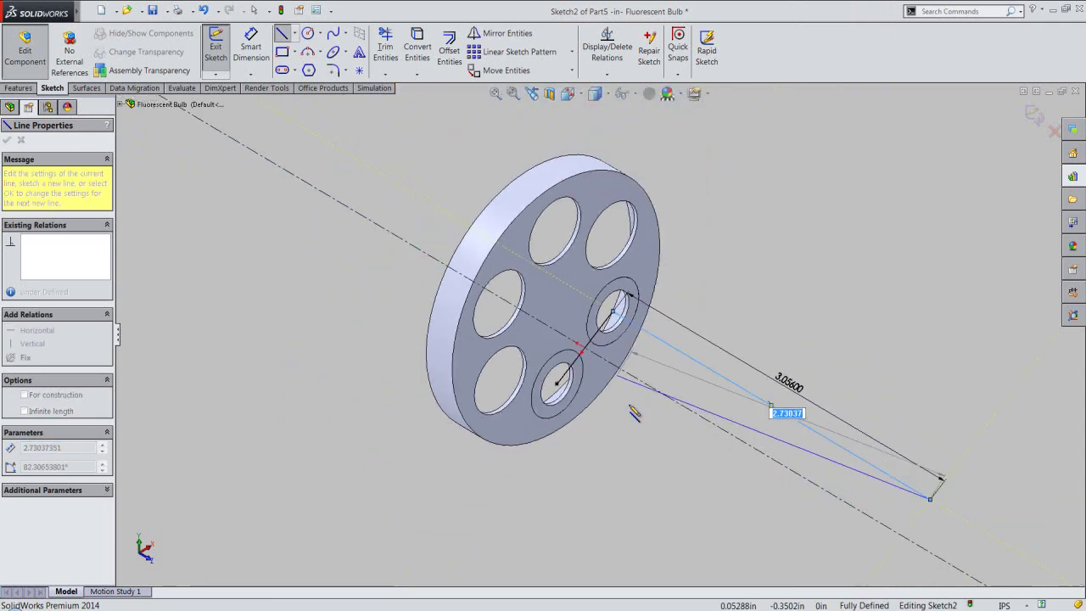
right_click(869, 373)
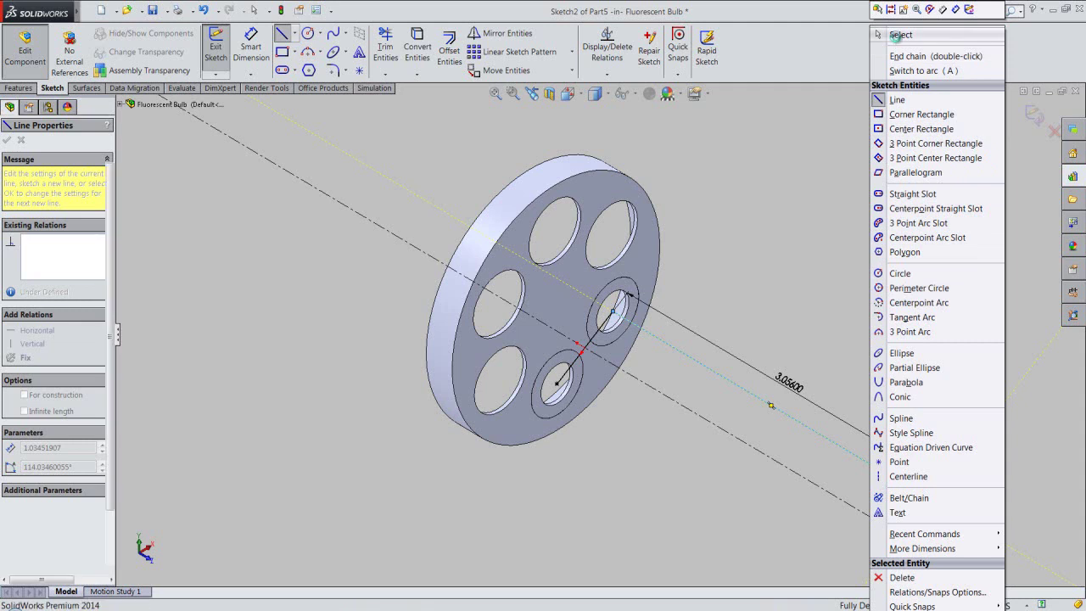
click(899, 35)
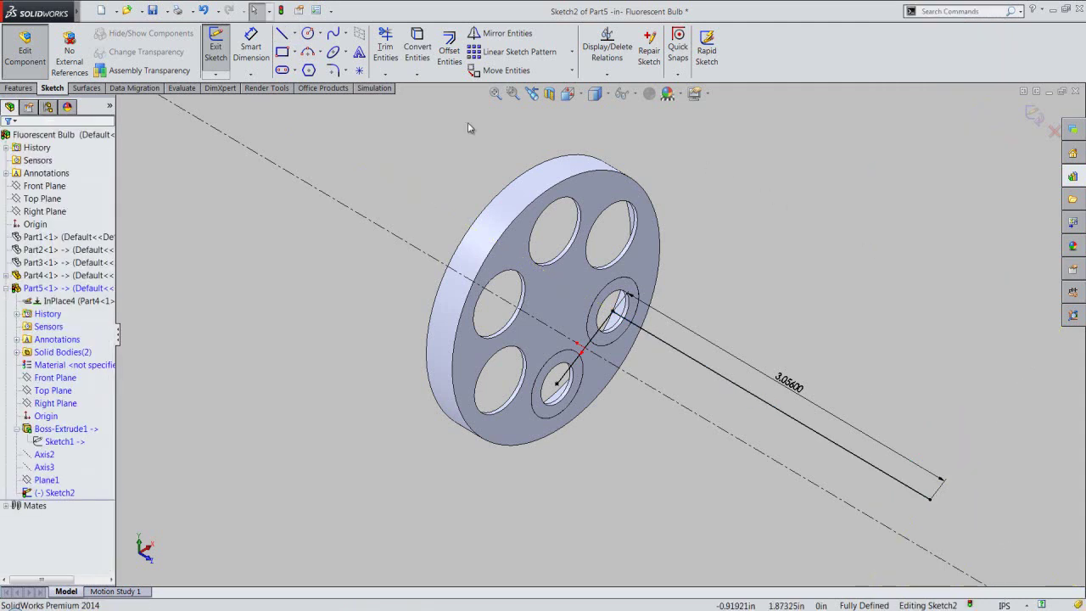
Mirror Line4 about the centreline Line3 to create the matching lower line.
click(500, 33)
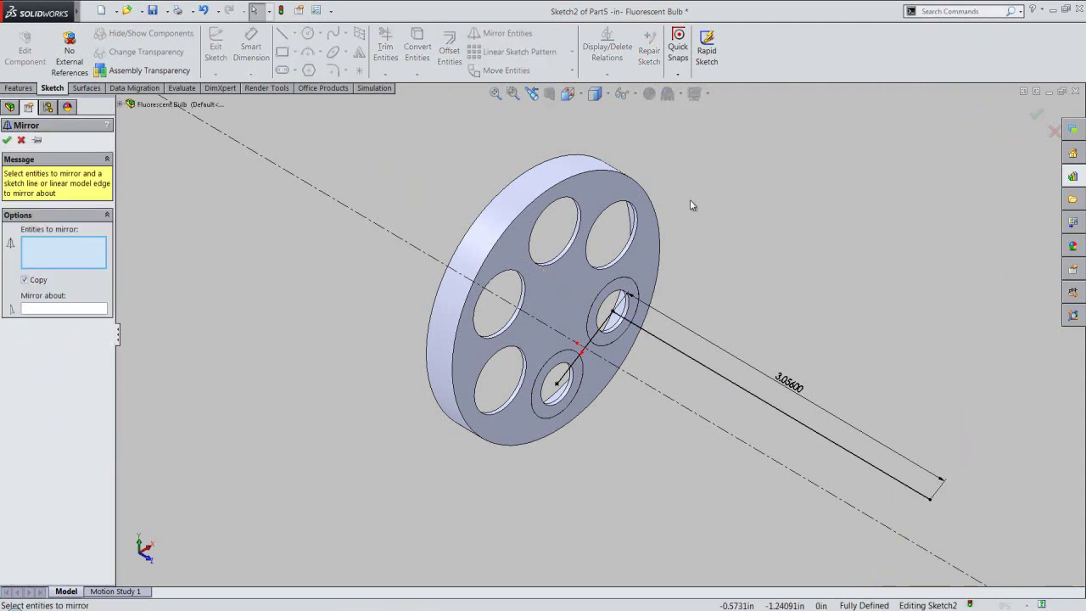
click(768, 412)
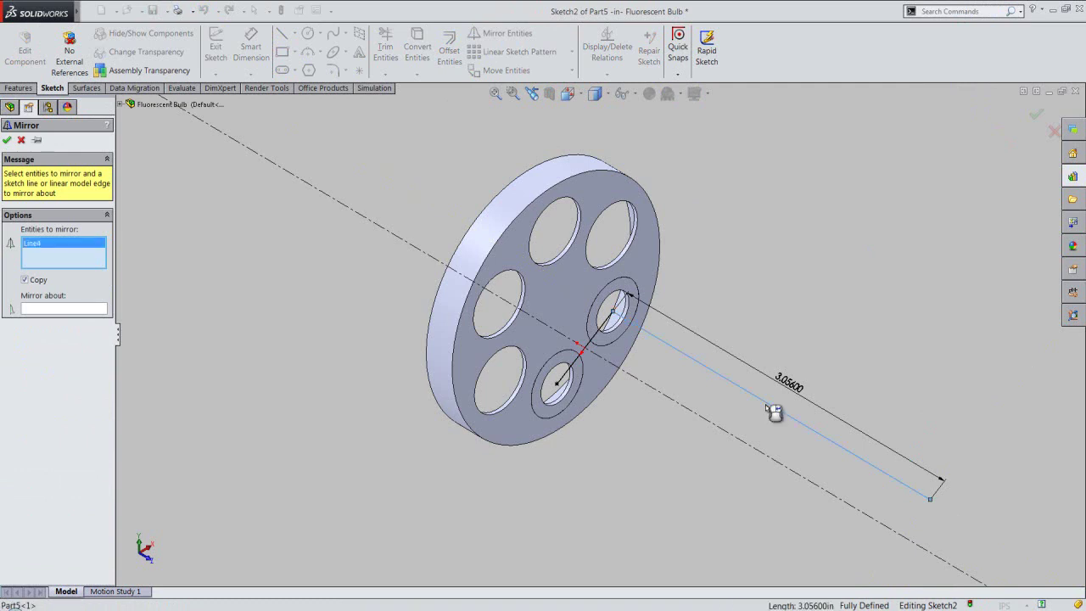
click(759, 447)
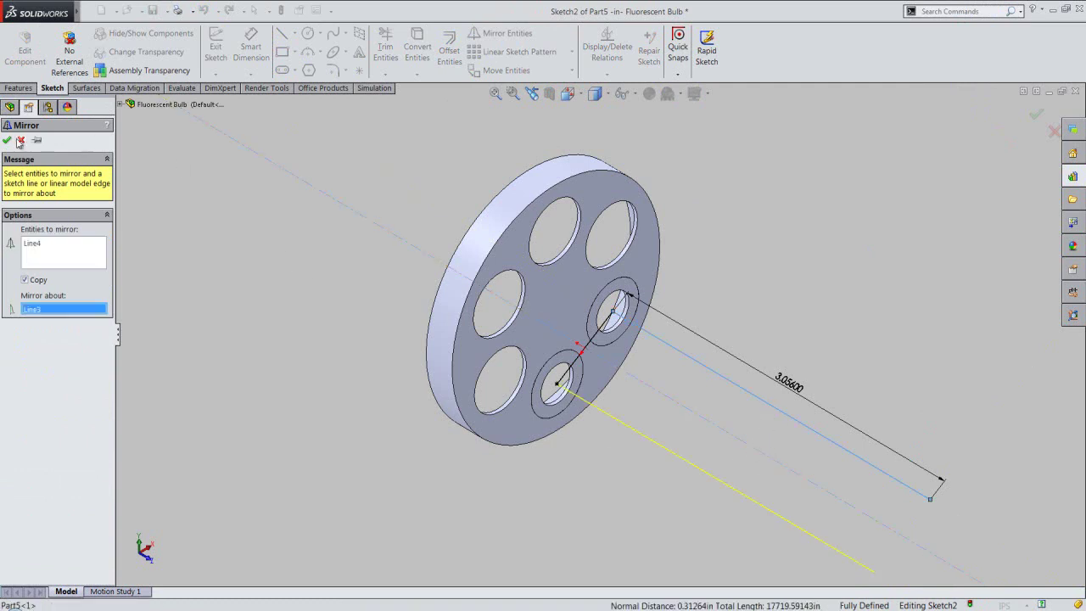
click(19, 141)
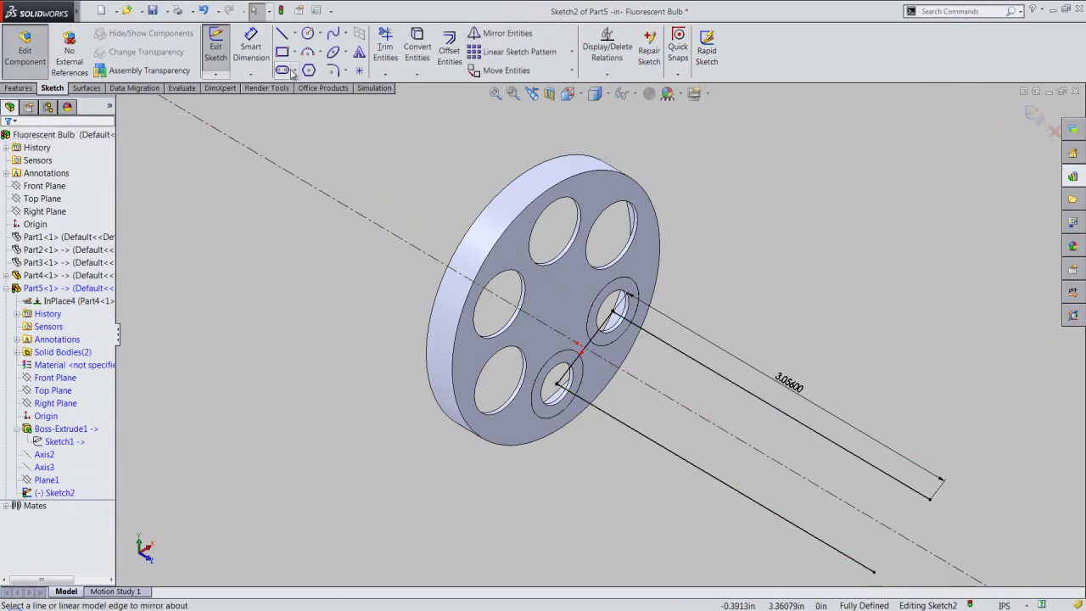
Draw a 3-point arc joining the ends of the two long lines.
click(308, 51)
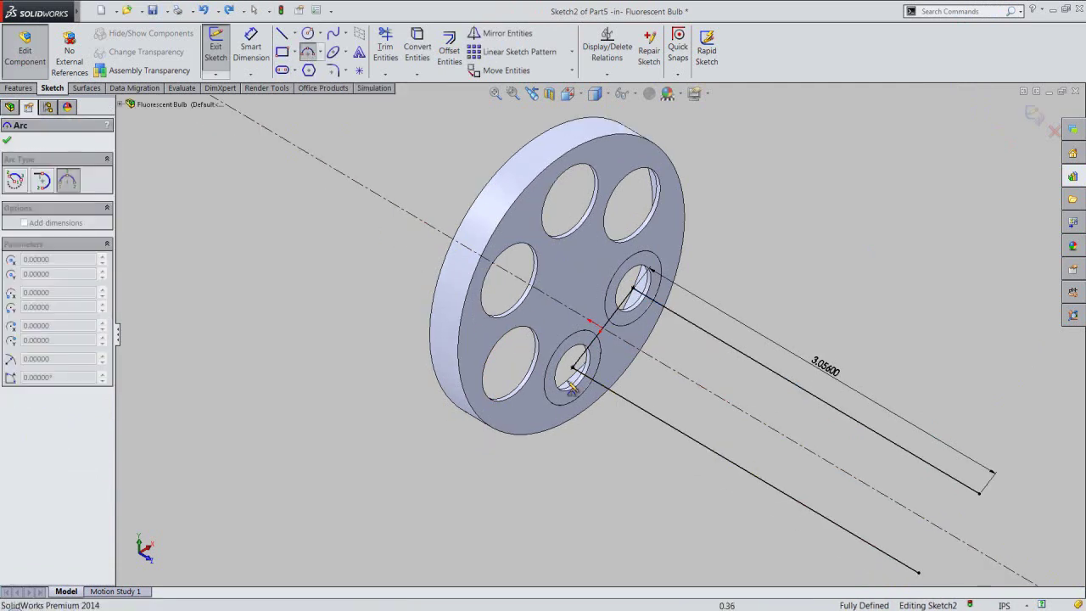
click(921, 570)
click(980, 493)
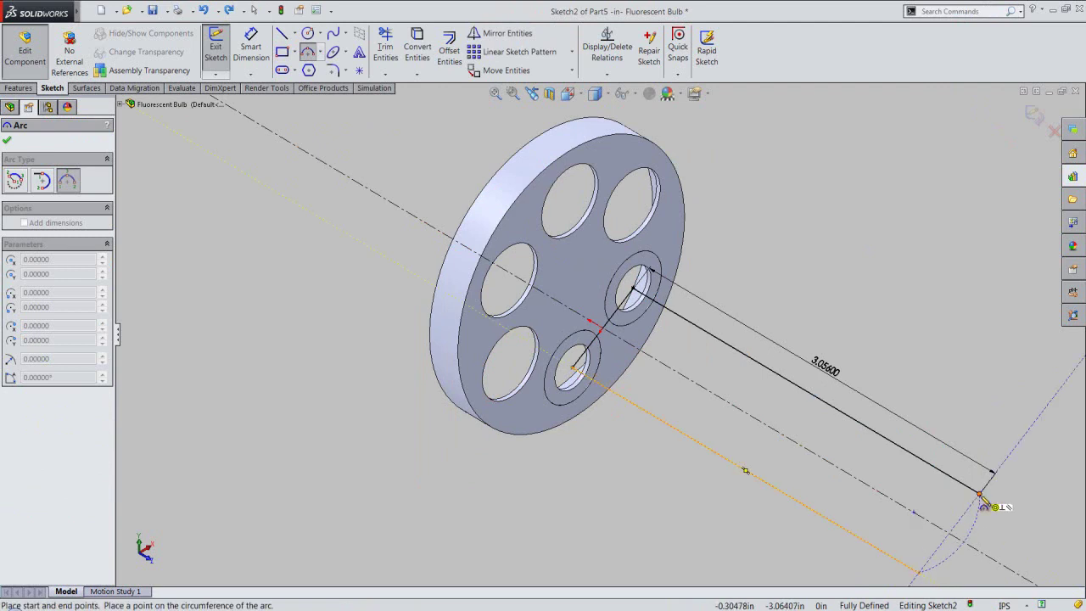
click(976, 514)
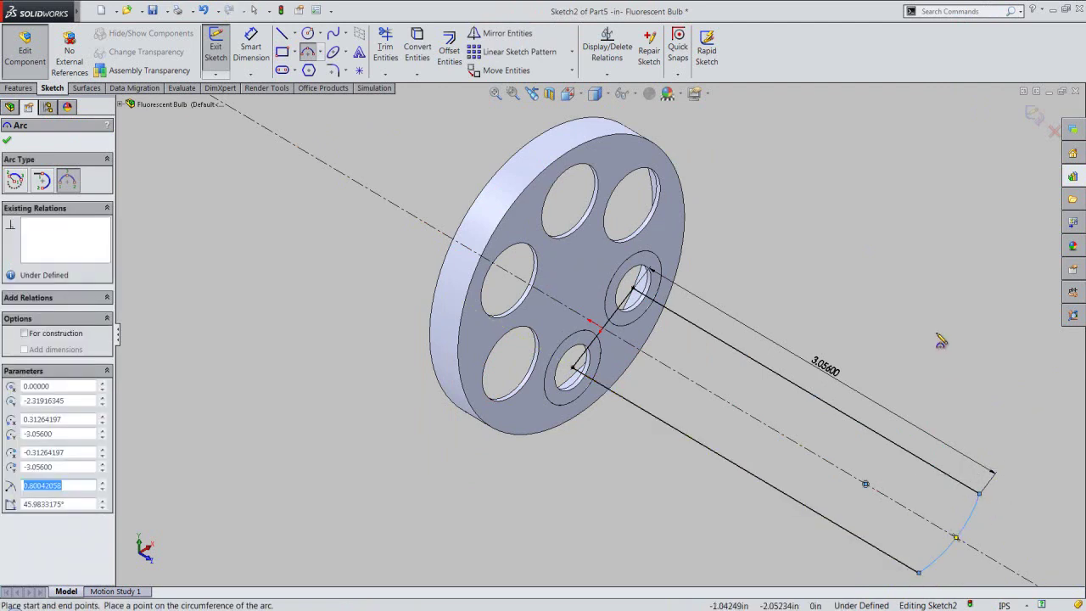
right_click(941, 342)
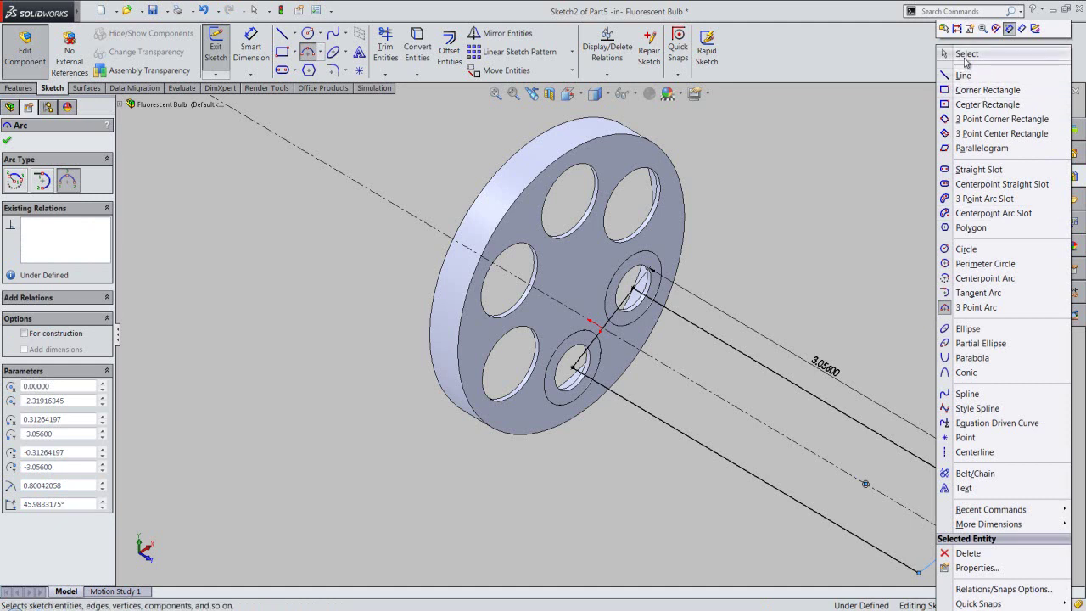
click(966, 56)
Make the arc tangent to the upper line Line4.
click(615, 78)
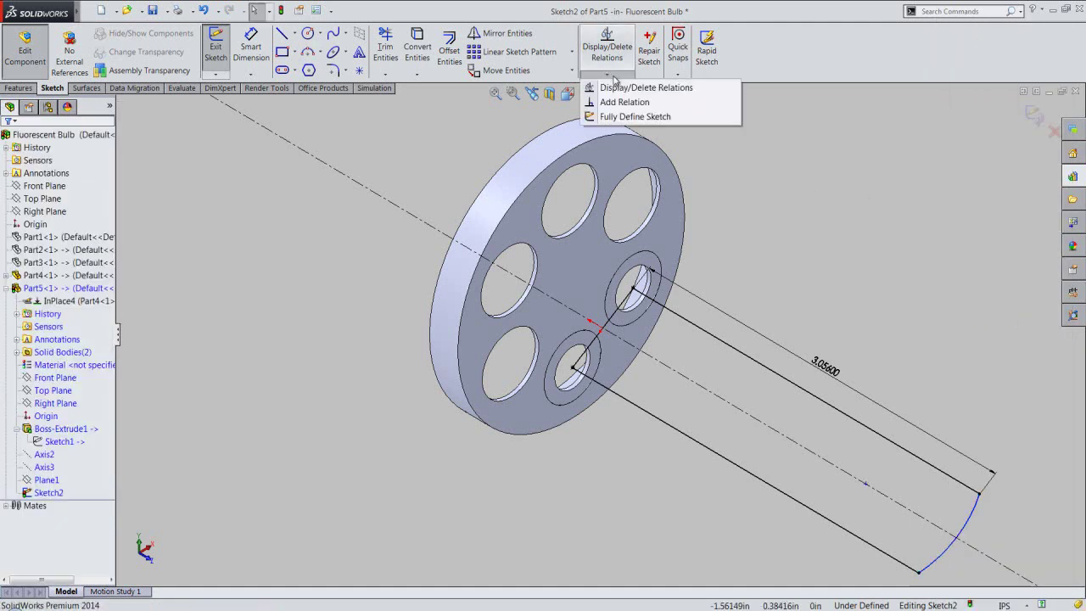
click(624, 102)
click(968, 521)
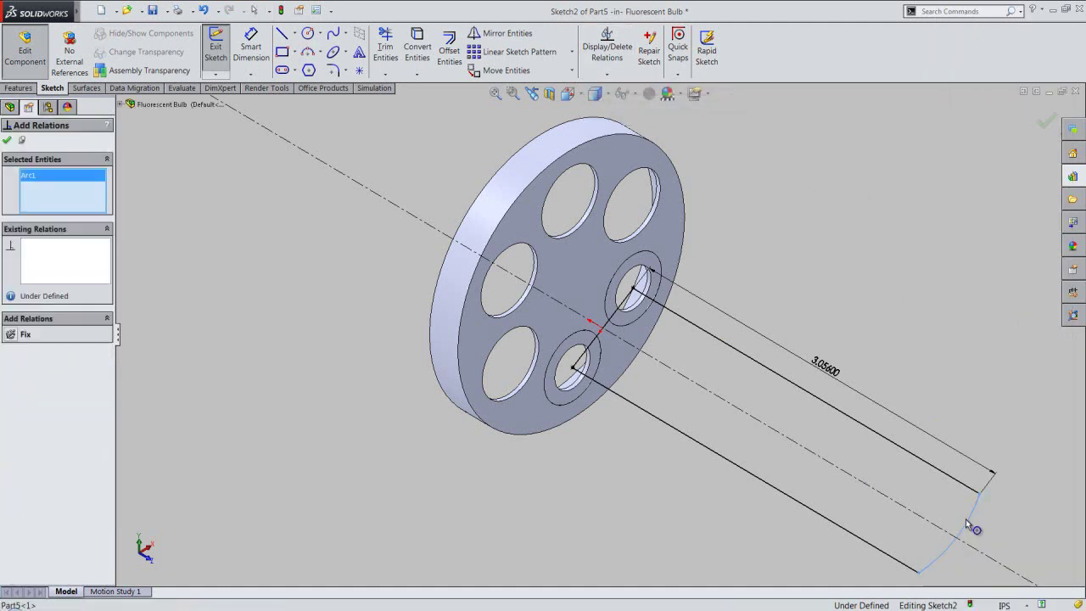
click(963, 482)
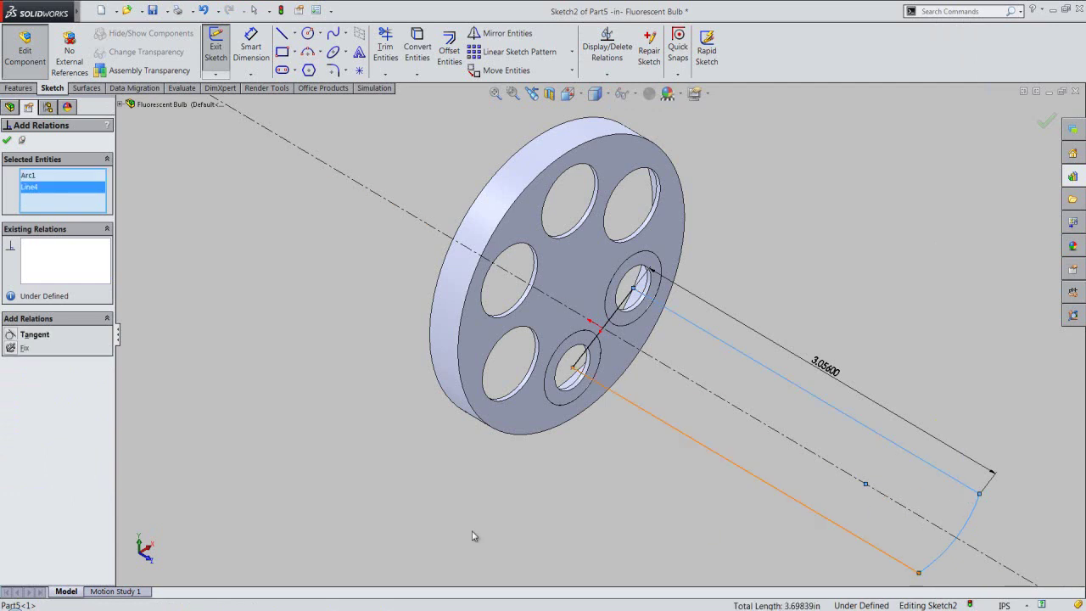
click(10, 336)
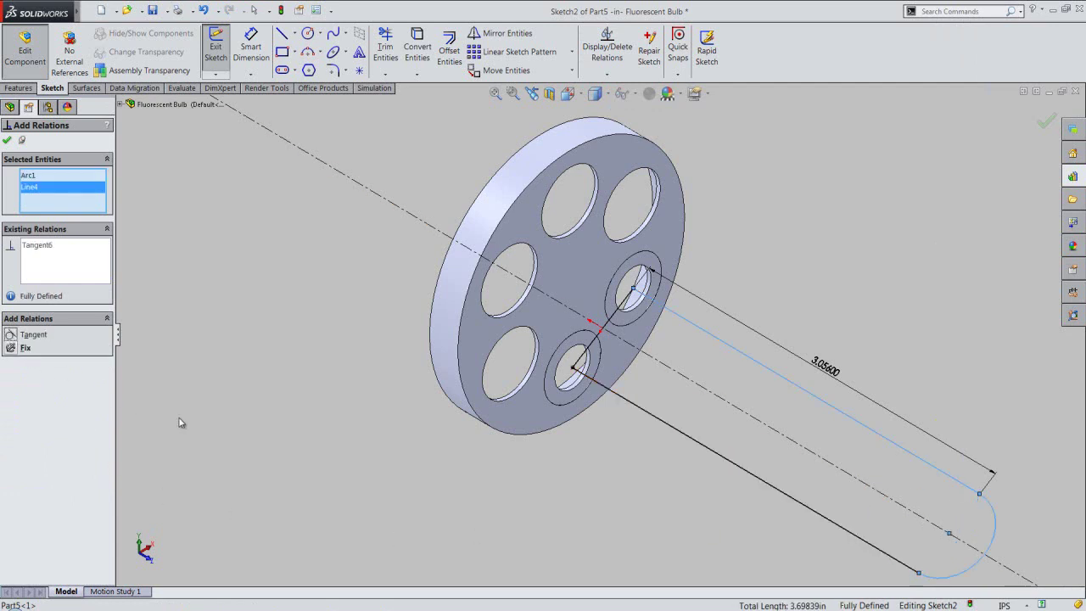
click(7, 140)
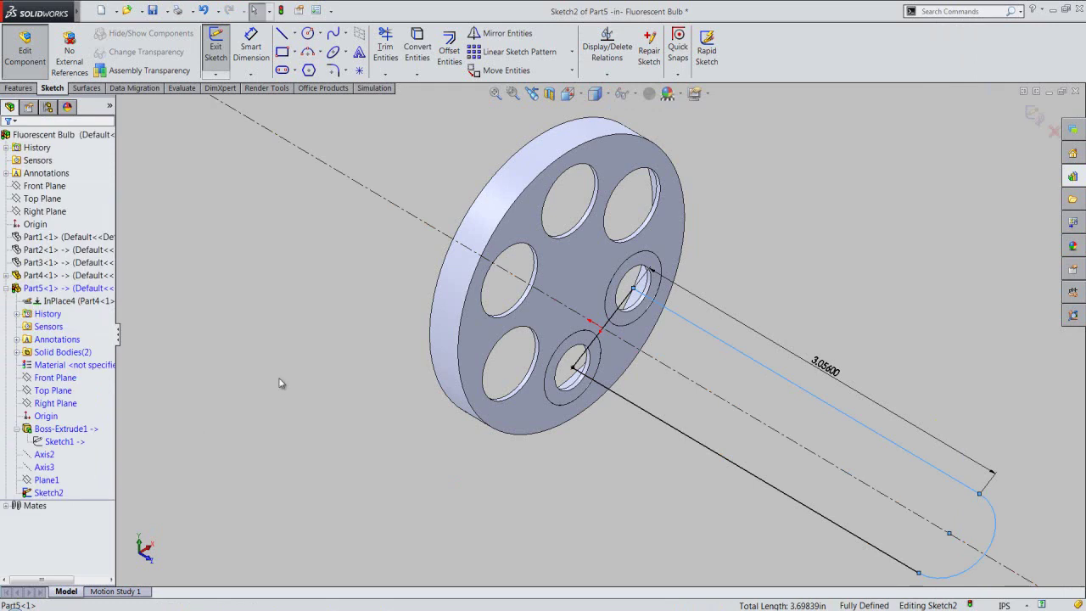
Convert the short hole-to-hole line to construction geometry and exit the sketch.
click(577, 365)
click(628, 314)
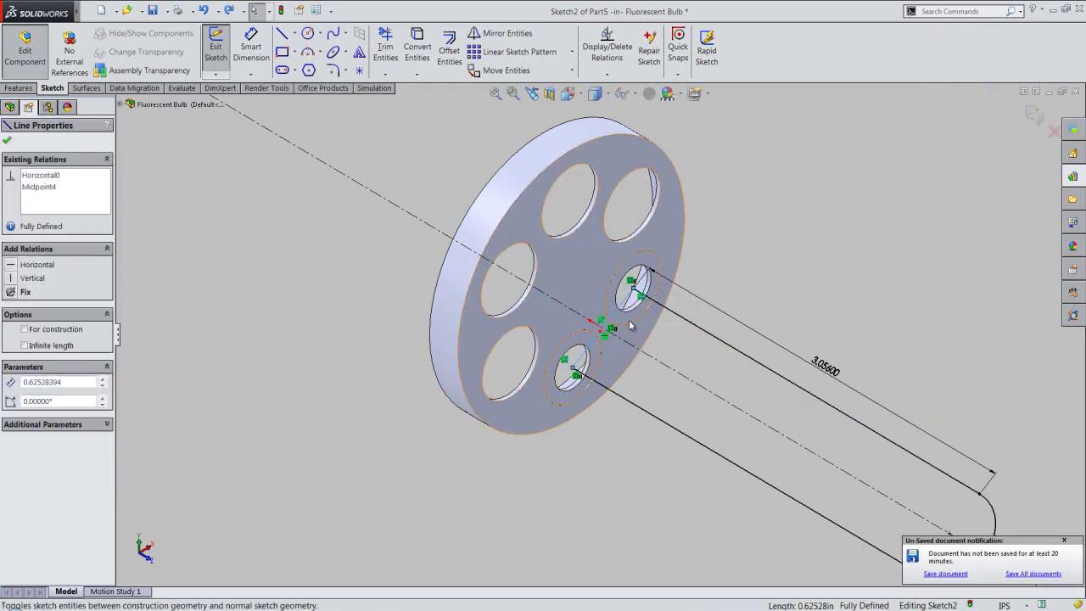
click(759, 252)
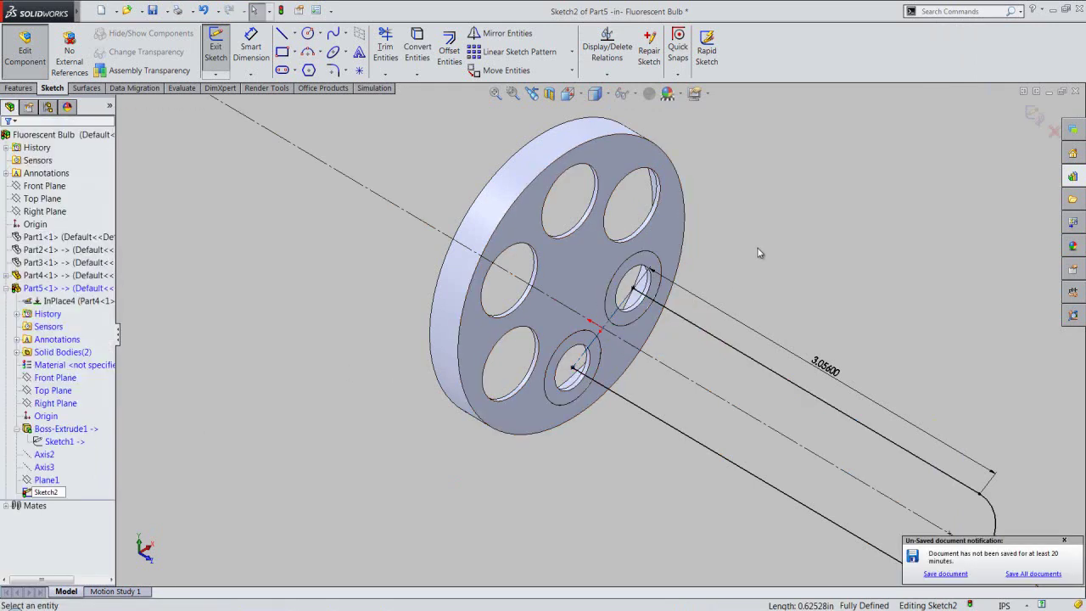
click(1036, 119)
Start a sketch on the upper hole's ring face and centre a circle on the hole.
scroll(653, 309, down, 2)
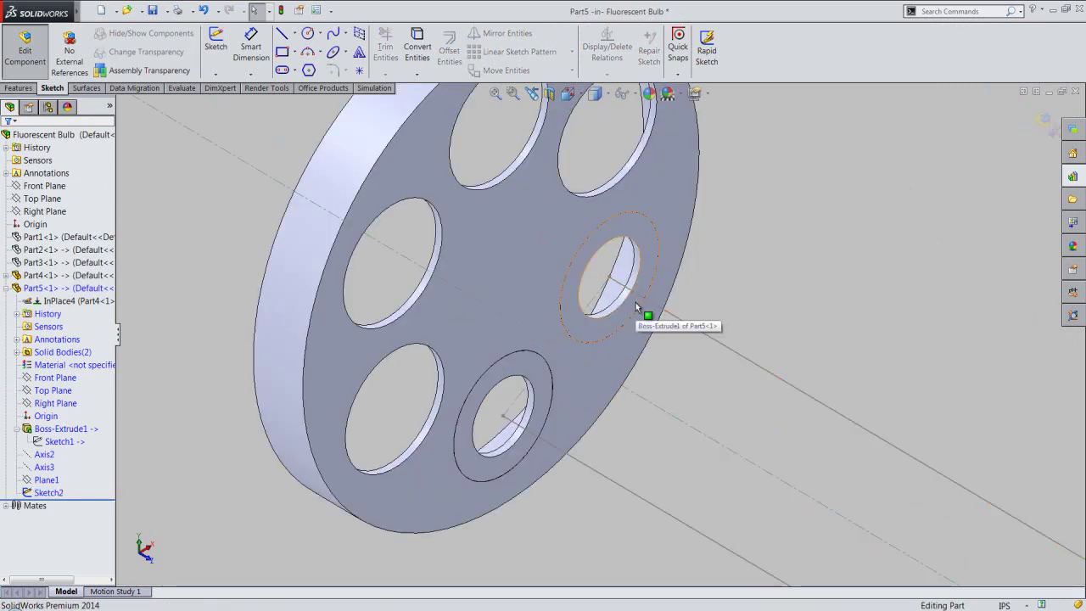
click(637, 307)
click(676, 259)
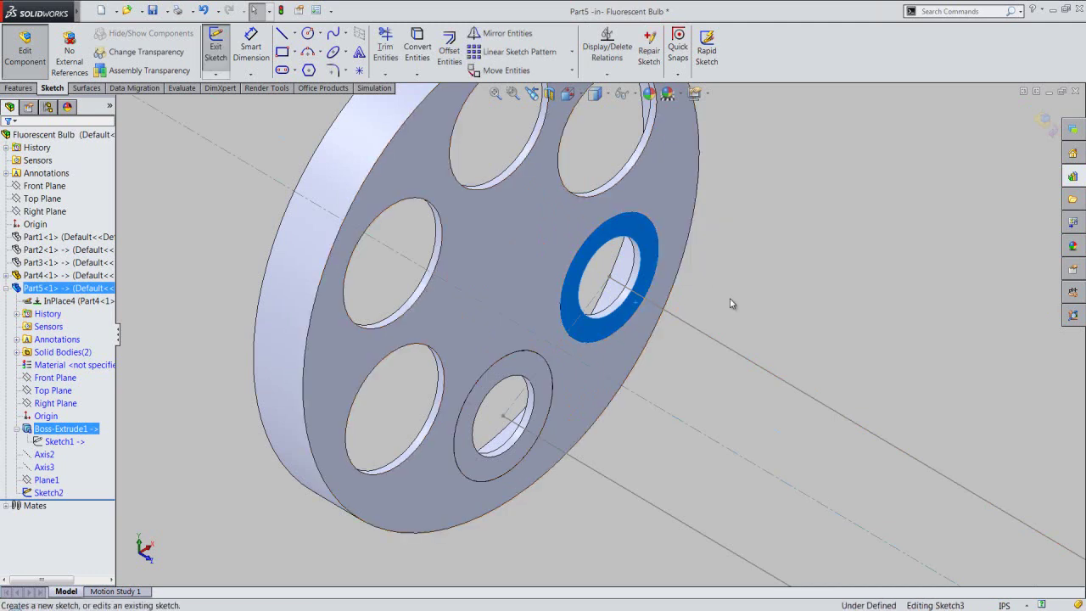
click(712, 288)
right_click(711, 289)
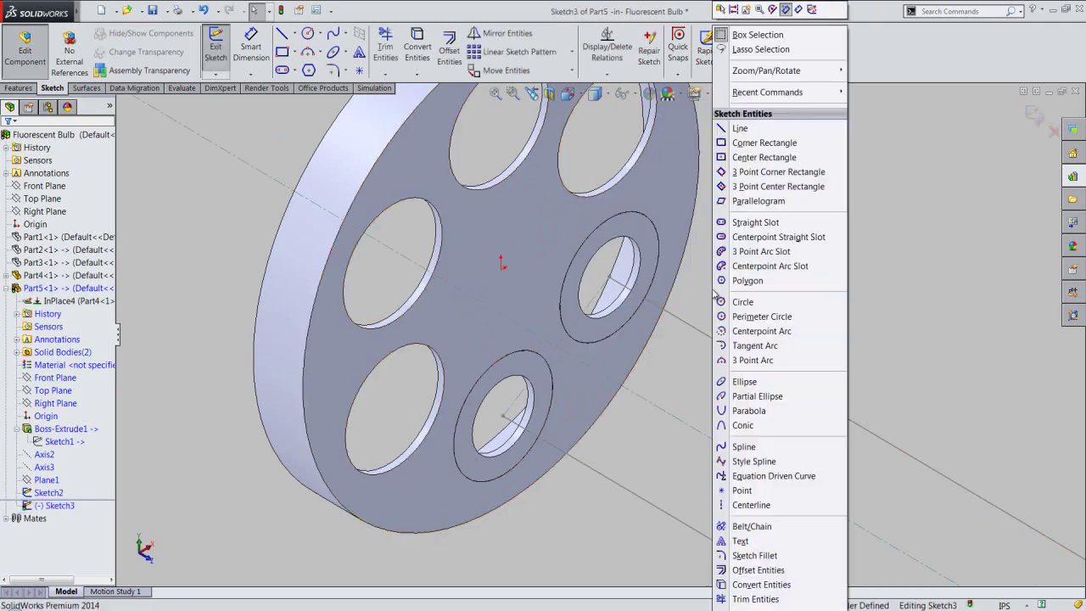
click(743, 302)
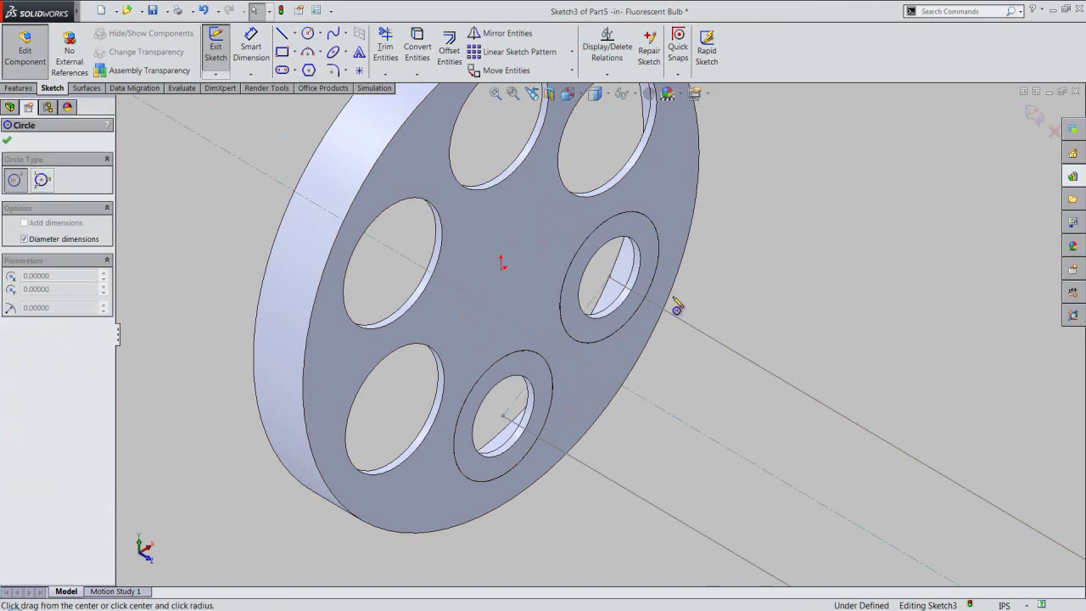
click(619, 286)
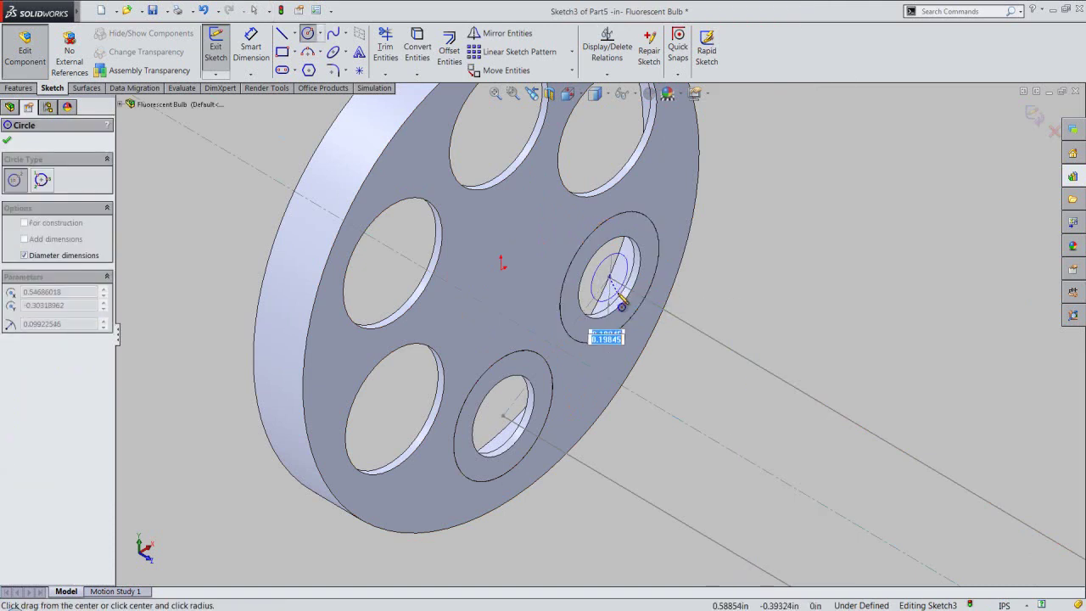
Give the circle a 0.375 diameter and exit the sketch.
text(.375)
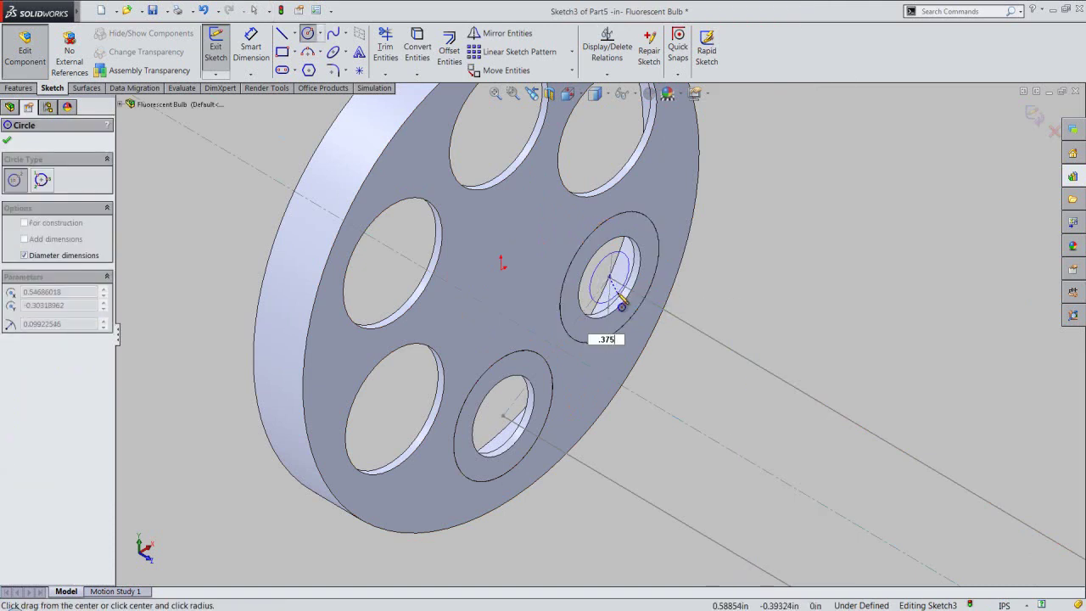
key(Return)
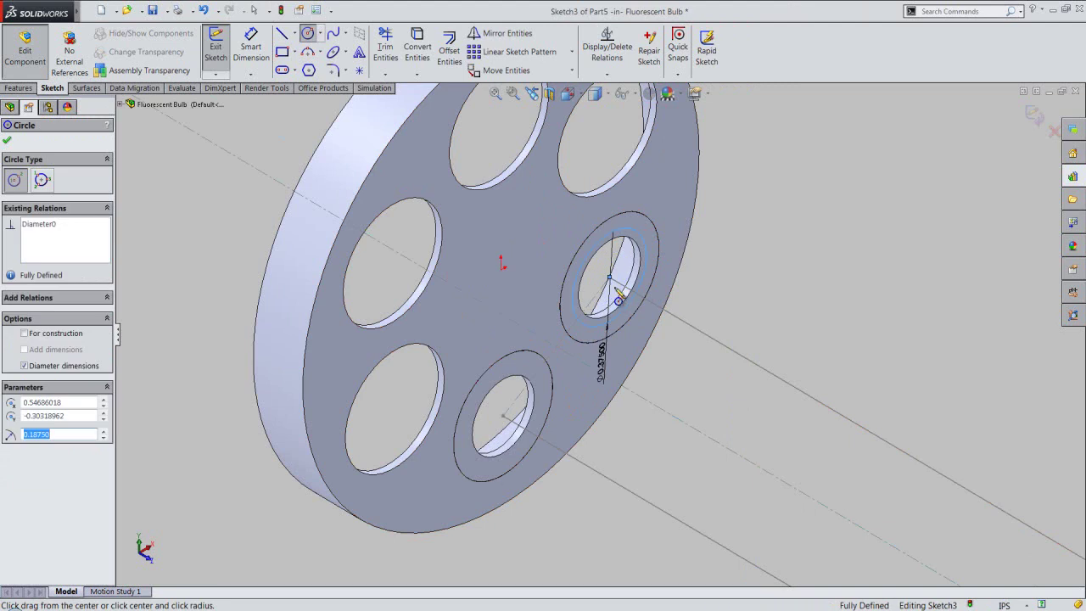
right_click(750, 255)
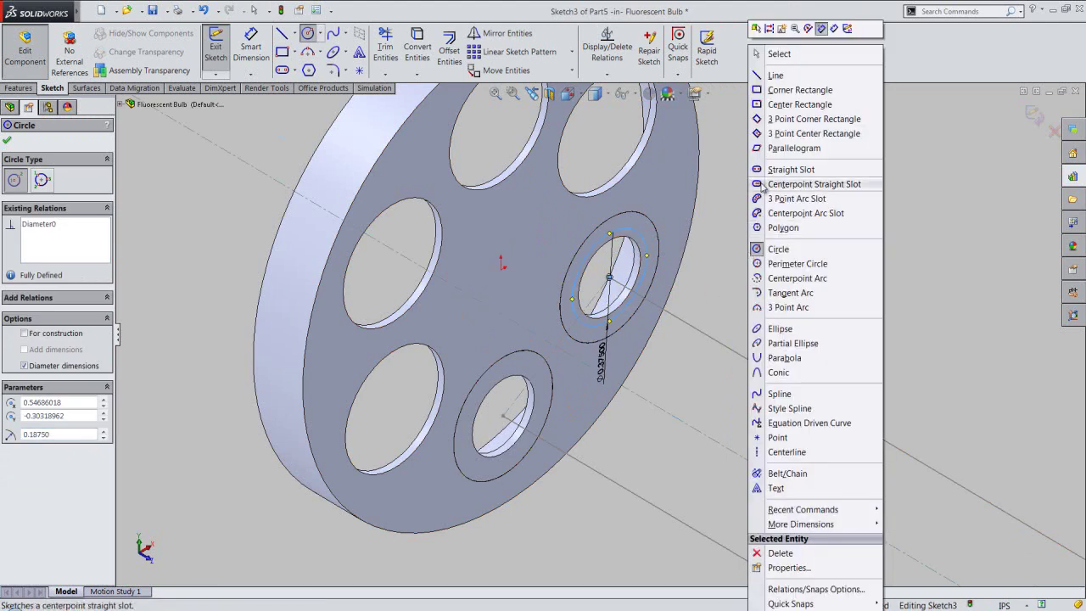
click(777, 55)
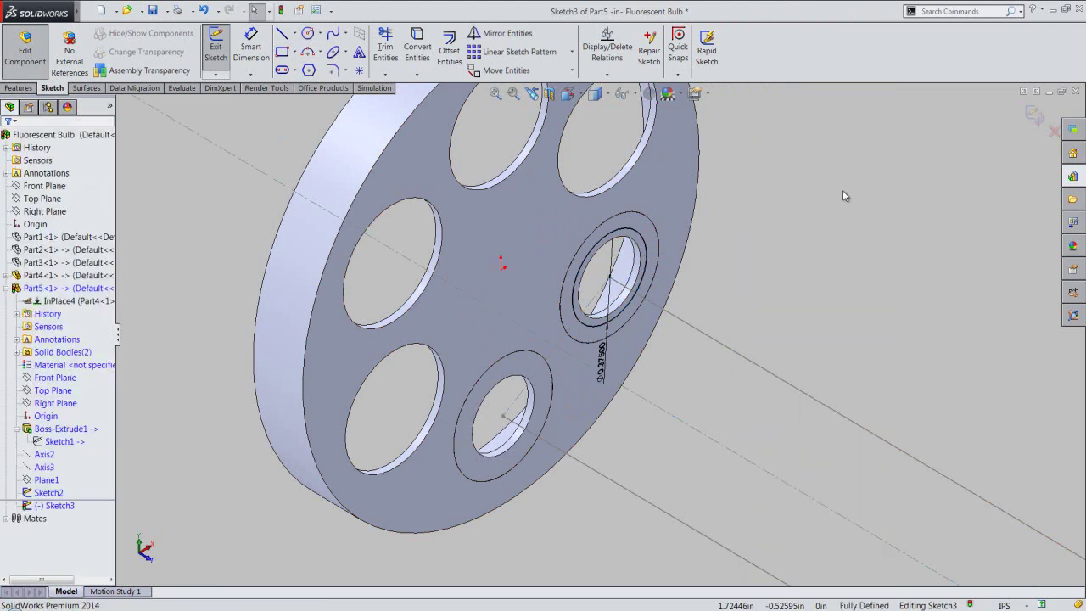
click(1033, 116)
click(871, 244)
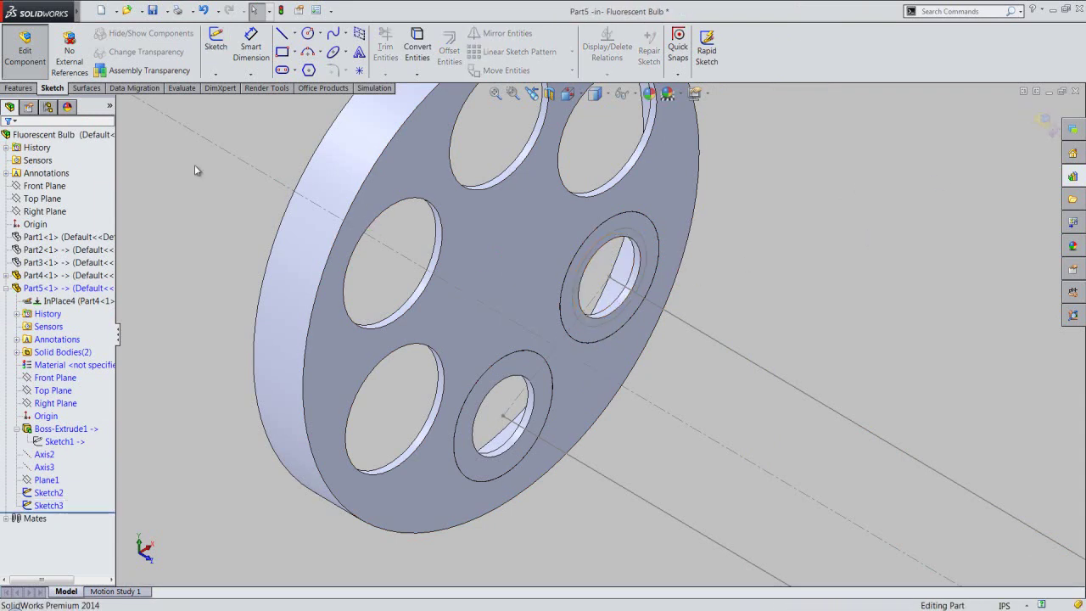
Sweep the Sketch3 circle along the Sketch2 path to create the U-shaped tube.
click(8, 89)
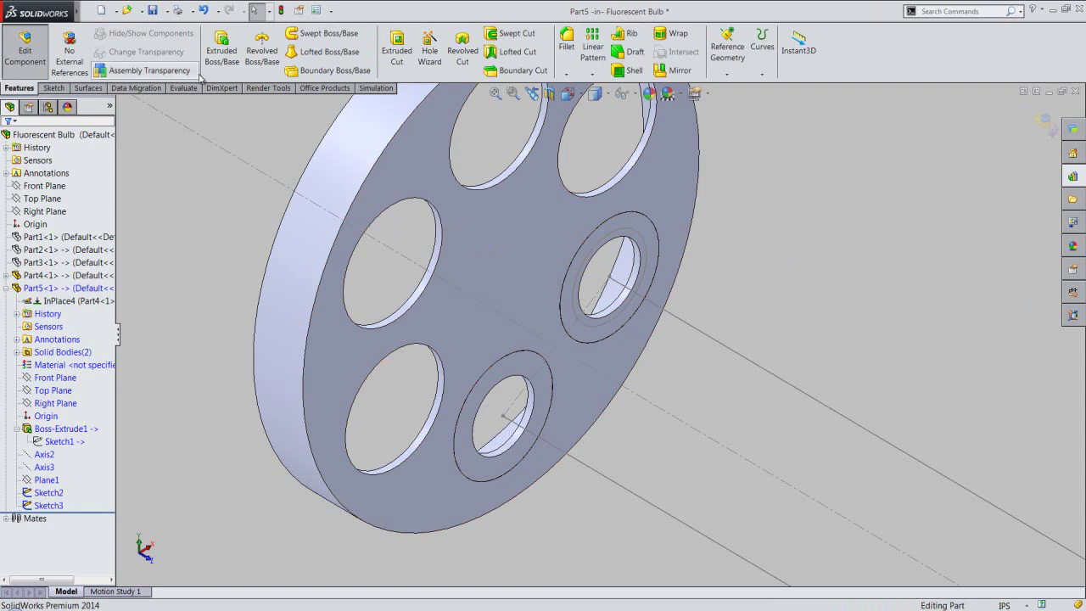
click(308, 36)
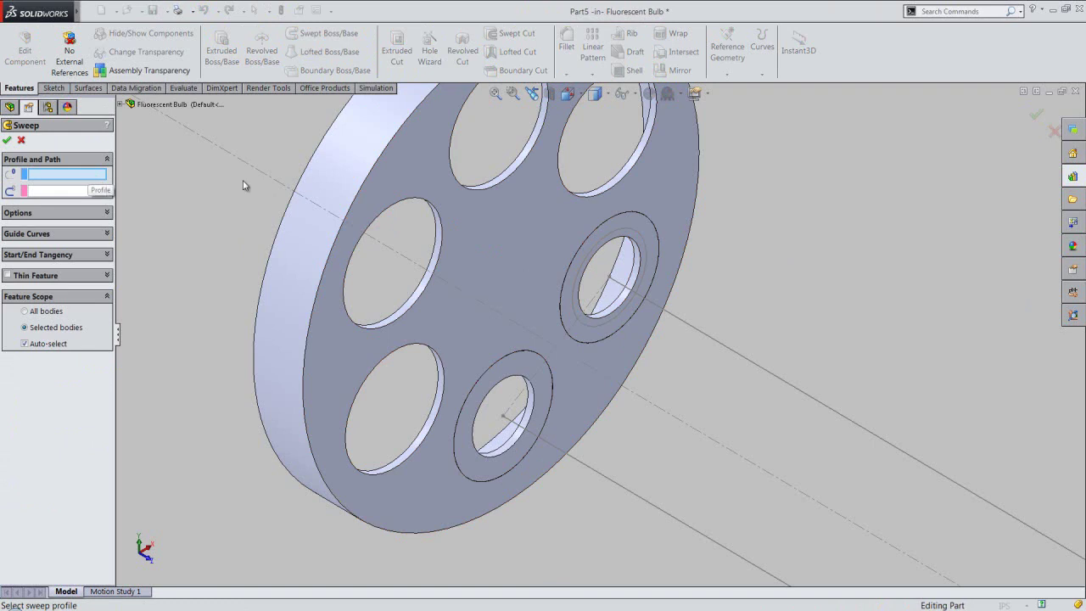
click(632, 235)
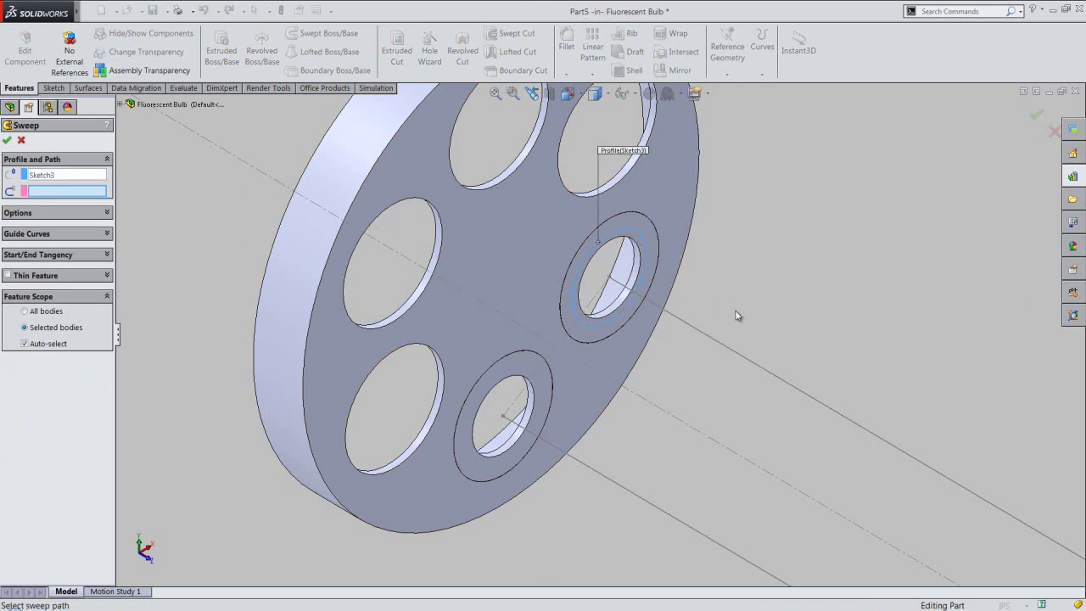
scroll(662, 263, up, 2)
scroll(695, 308, up, 2)
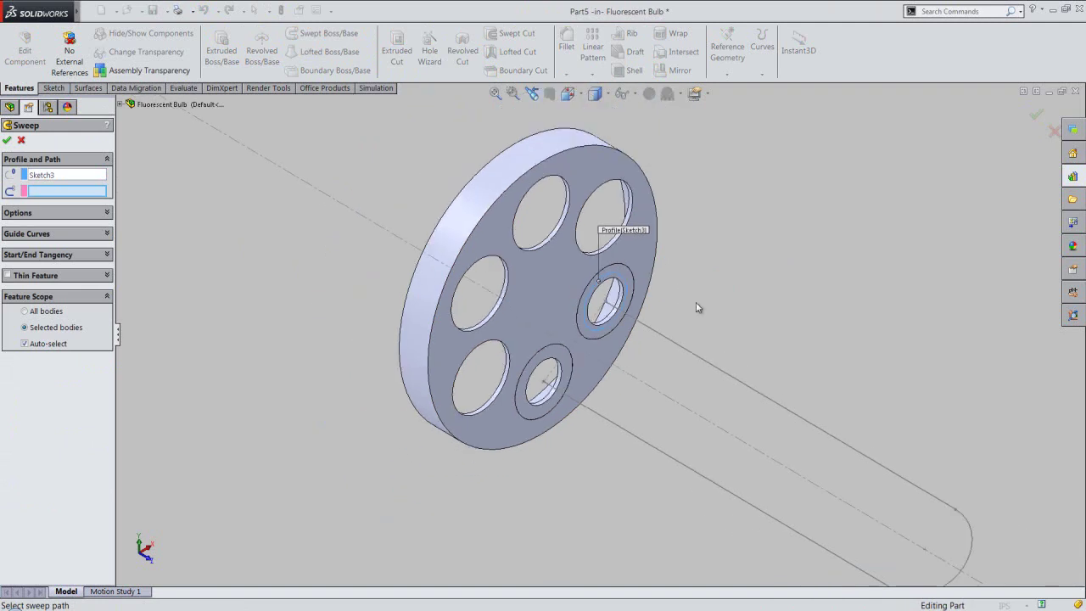
click(725, 374)
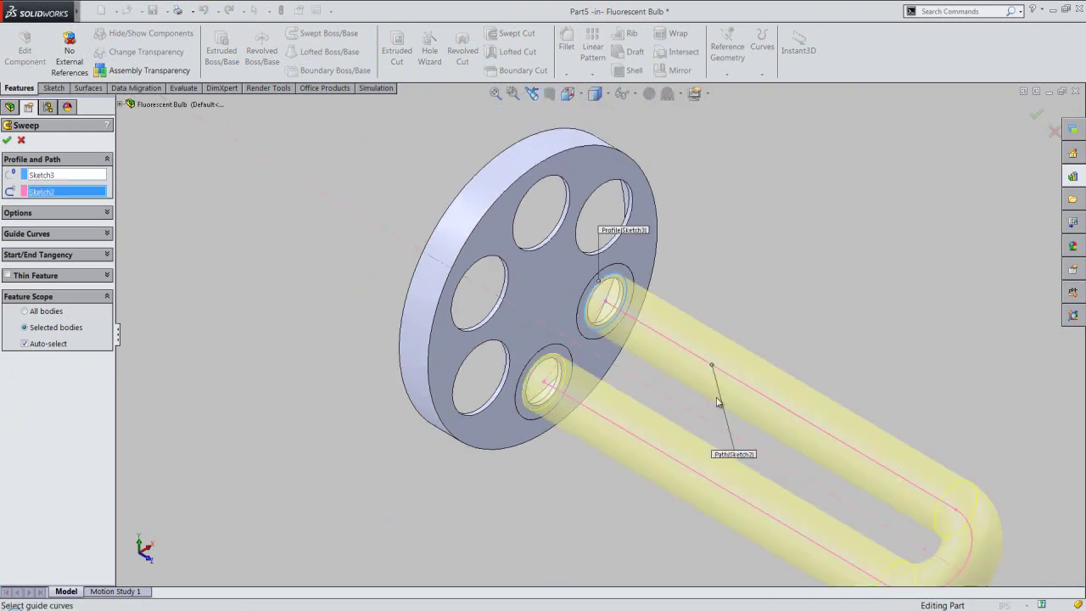
key(Return)
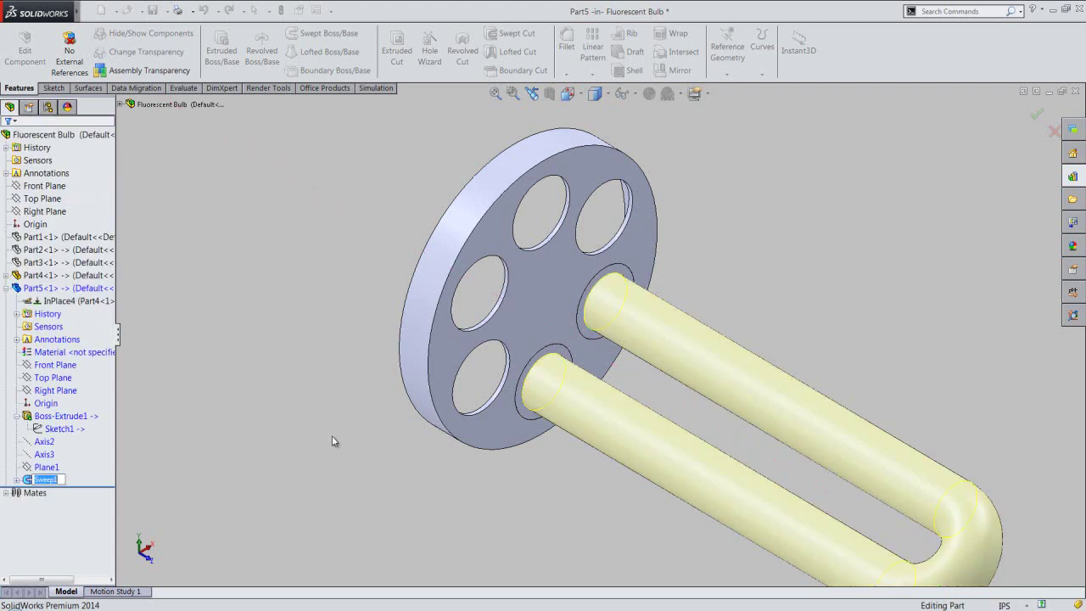
Show the model's temporary axes.
scroll(305, 255, up, 1)
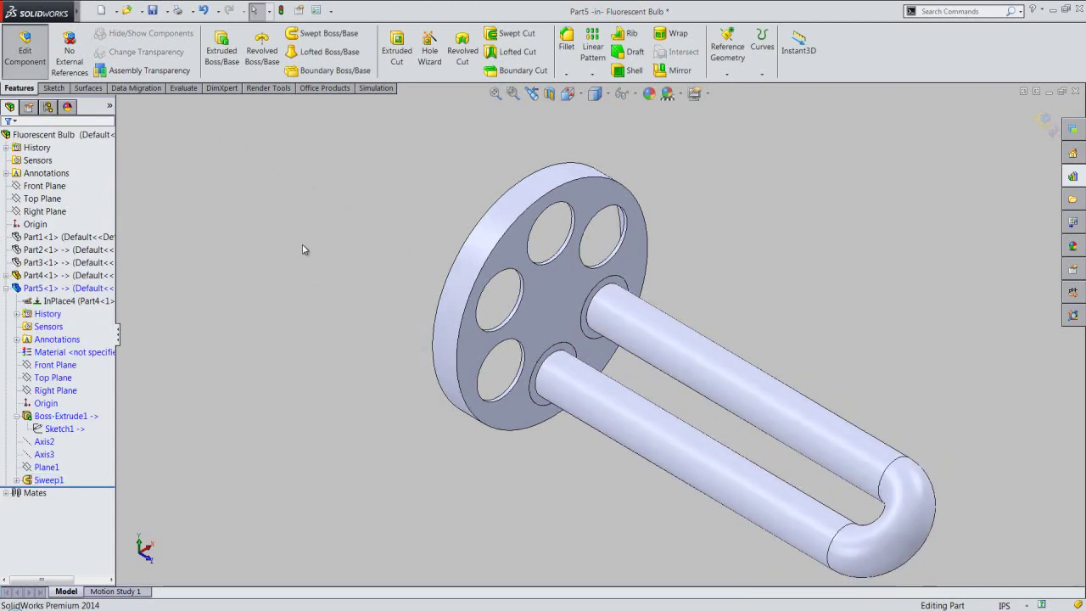
click(628, 93)
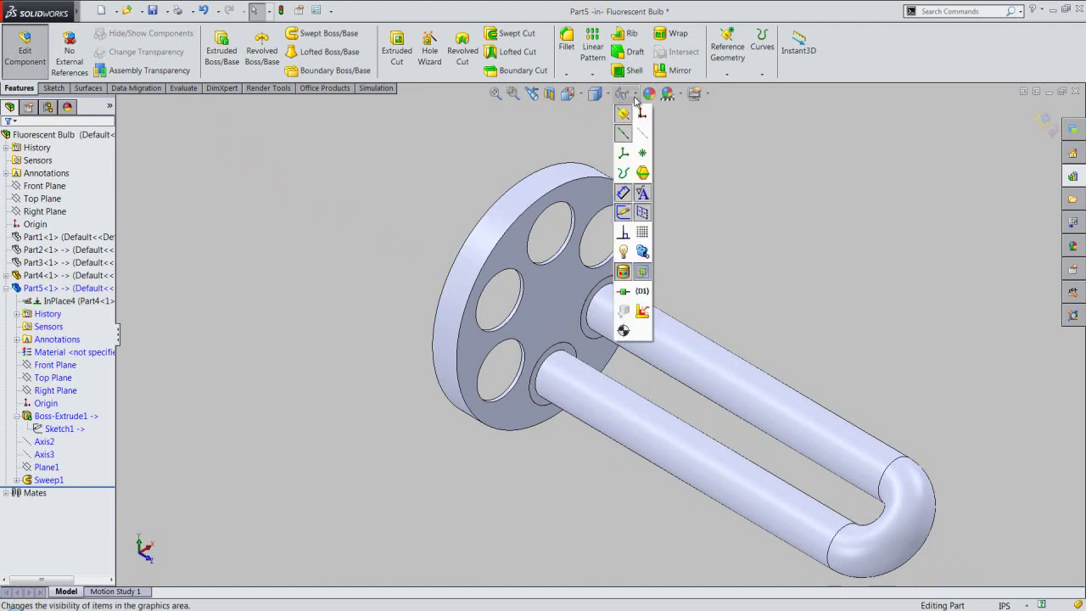
click(647, 132)
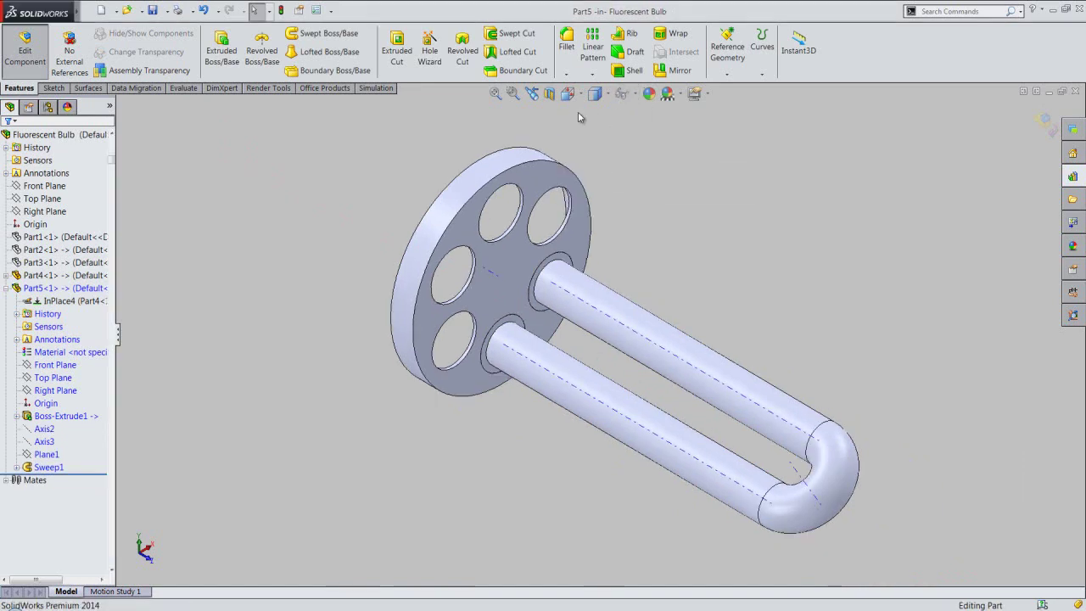
click(592, 75)
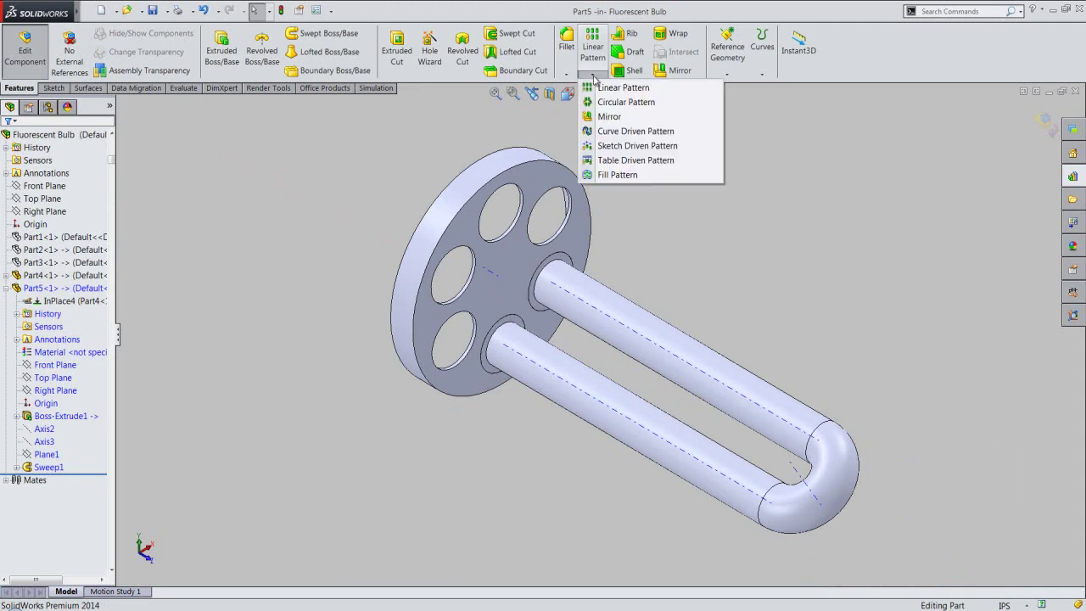
Circular-pattern the Sweep1 tube body 3 times over 360° about Axis1.
click(609, 102)
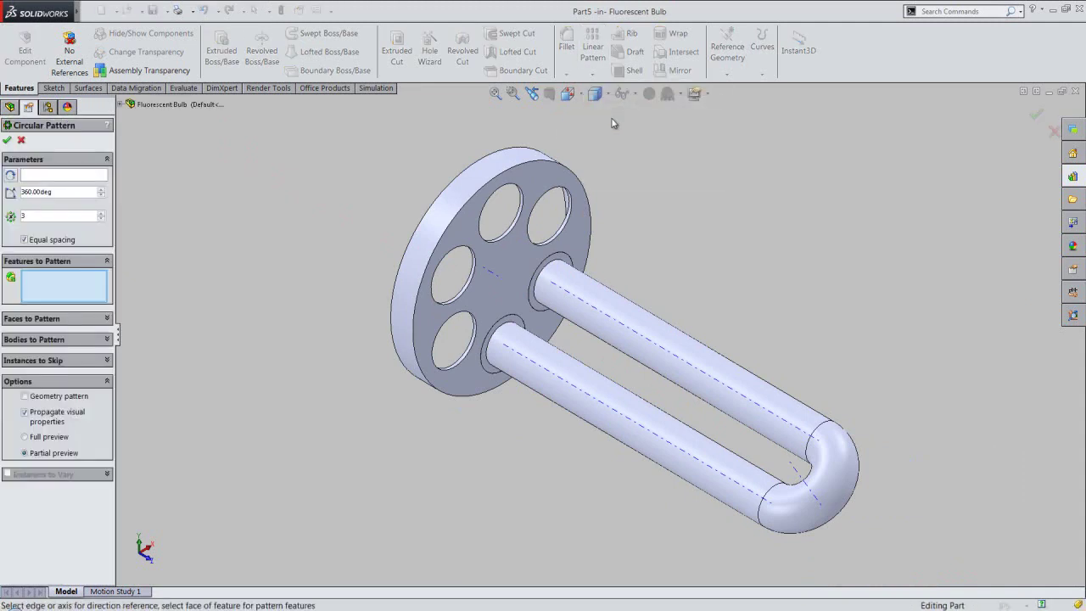
click(49, 175)
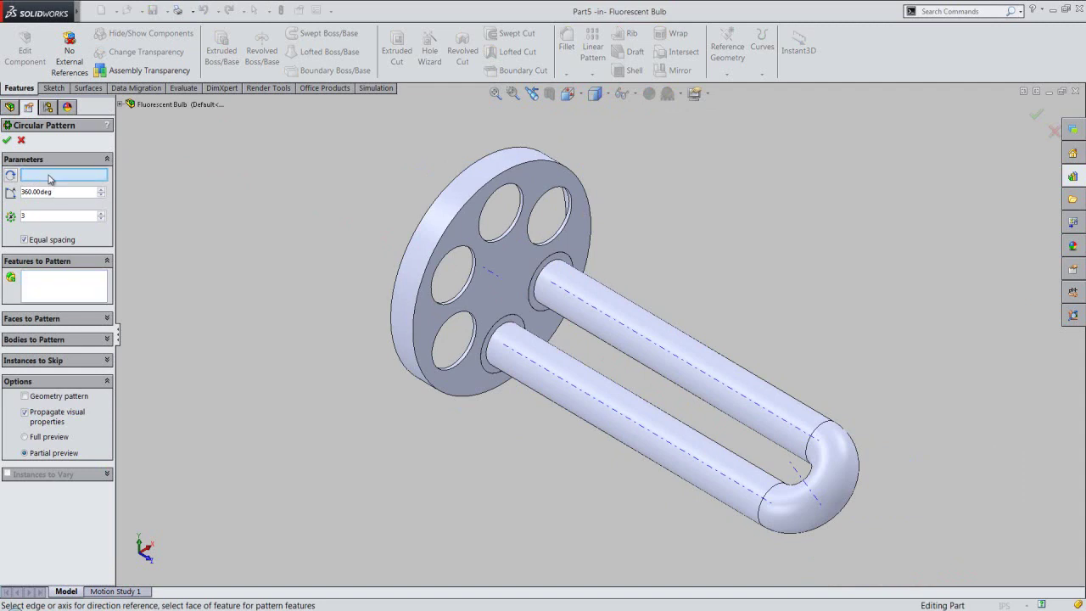
click(491, 272)
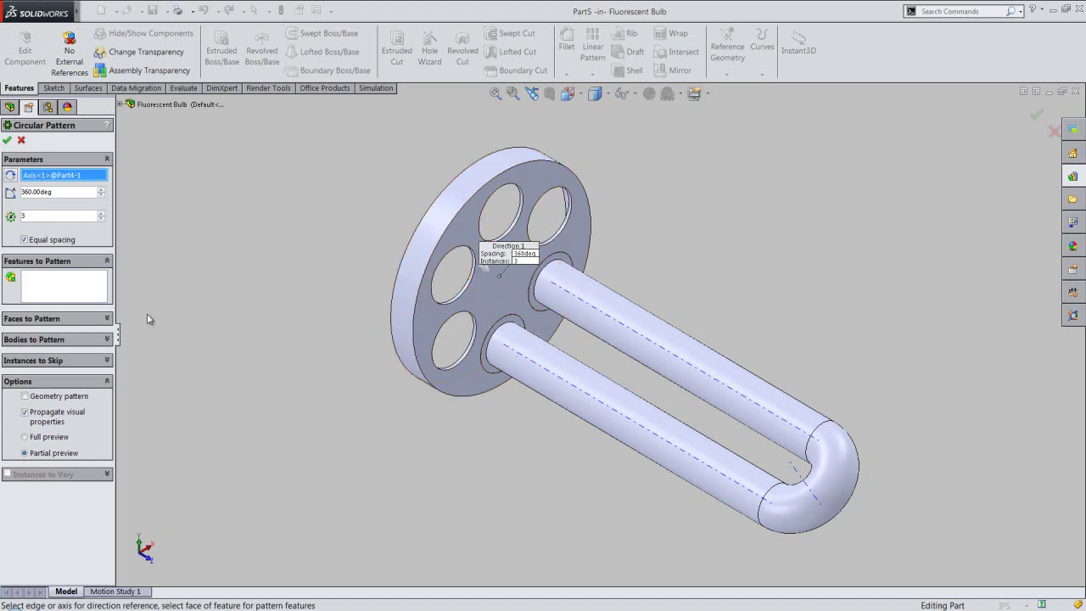
click(107, 262)
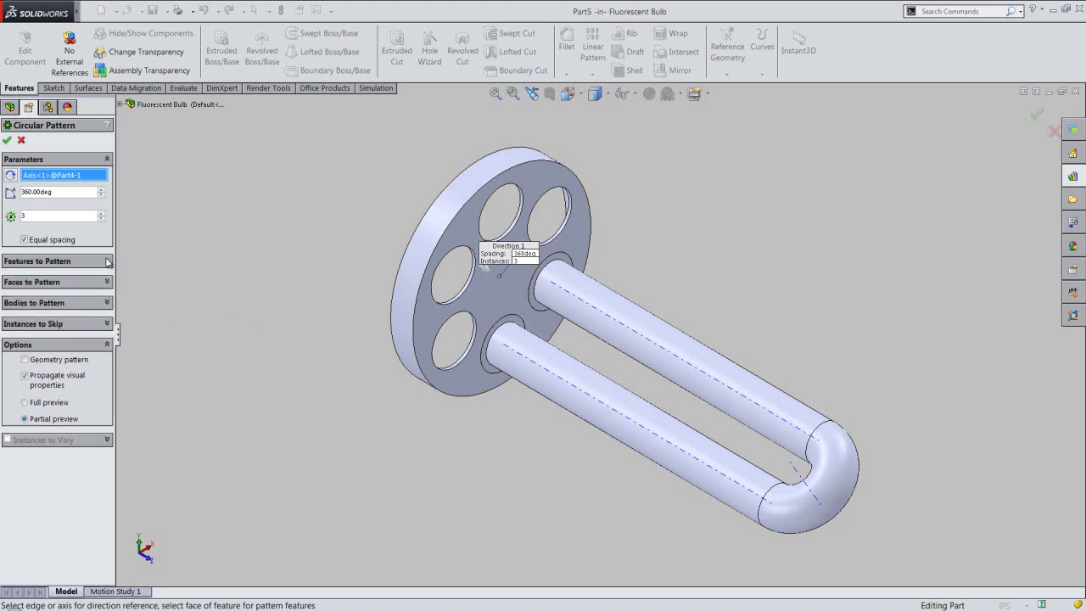
click(107, 303)
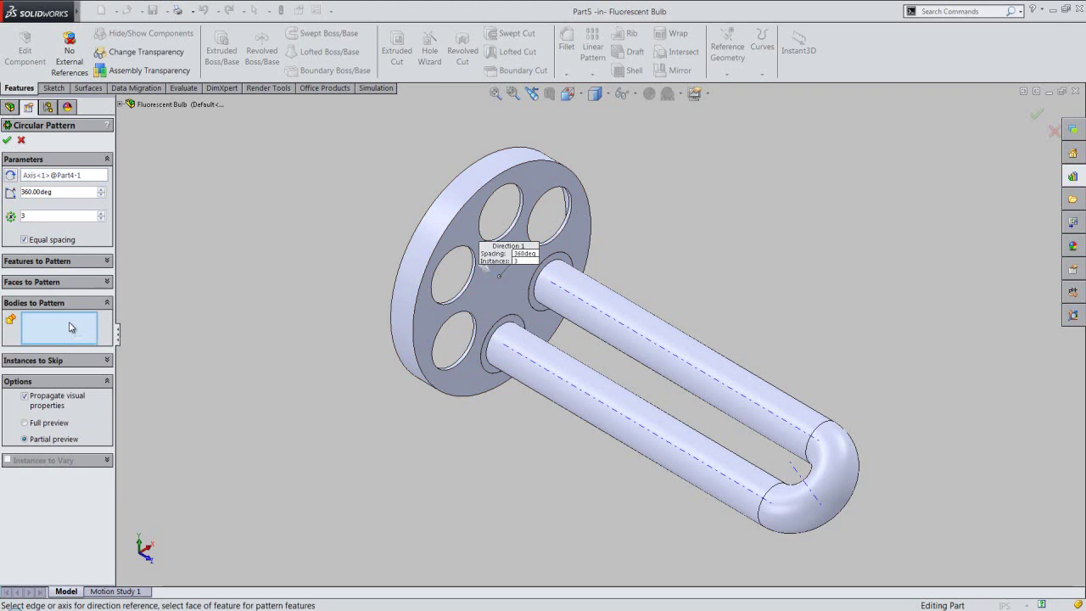
click(550, 384)
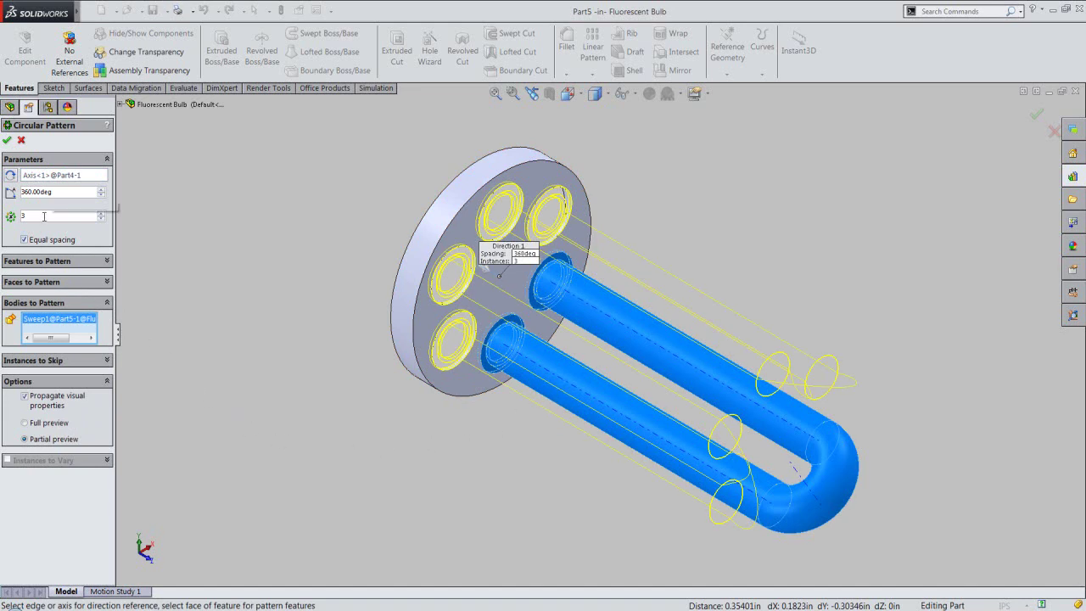
text(3)
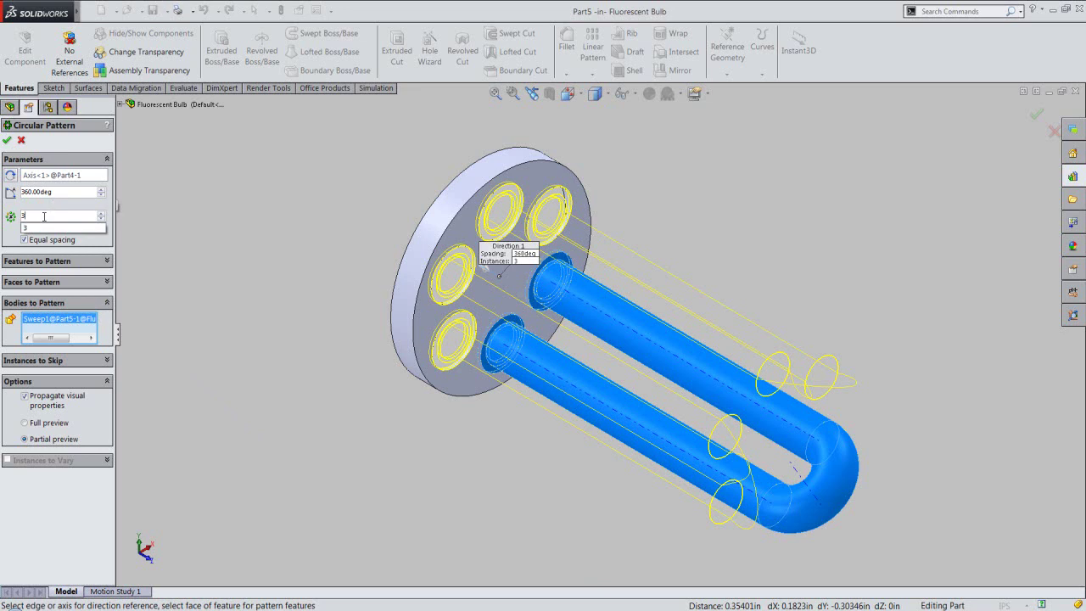
click(49, 229)
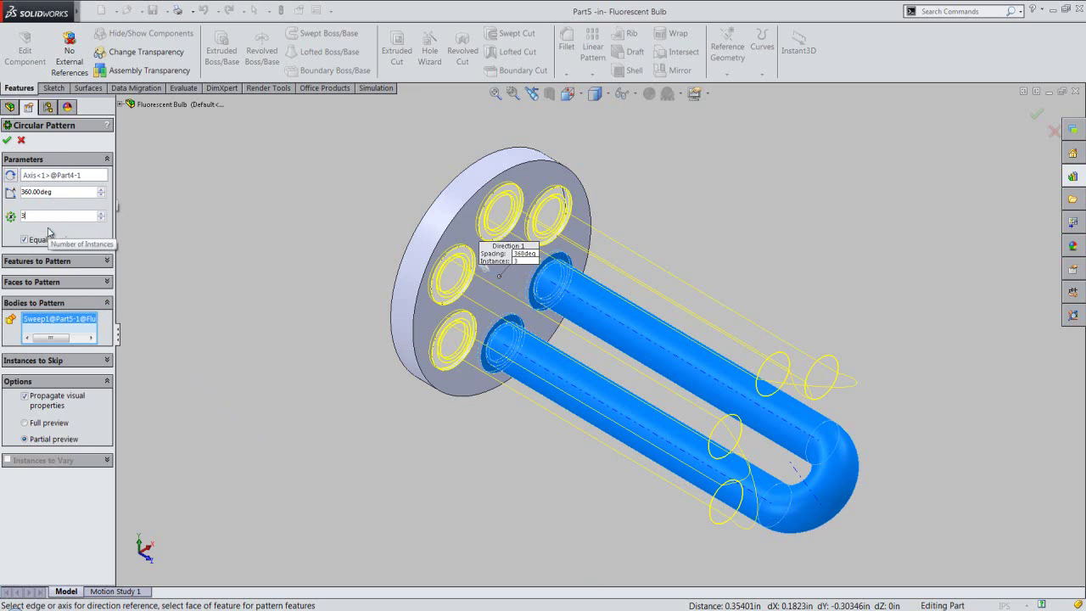
click(7, 141)
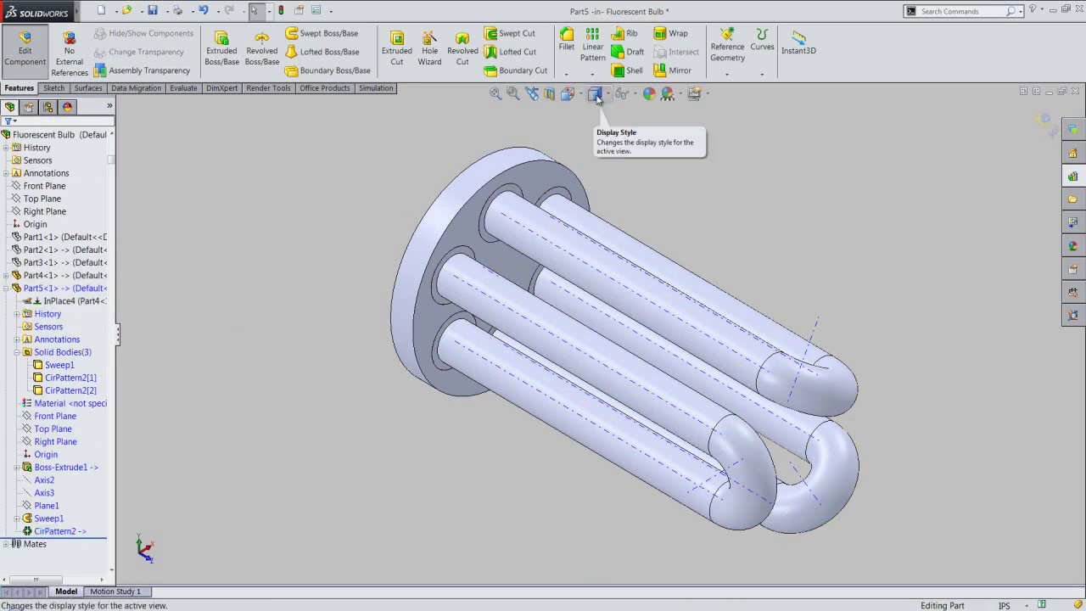
Hide the temporary axes, return to the assembly, and rebuild it after inspecting the flange.
click(637, 93)
click(642, 132)
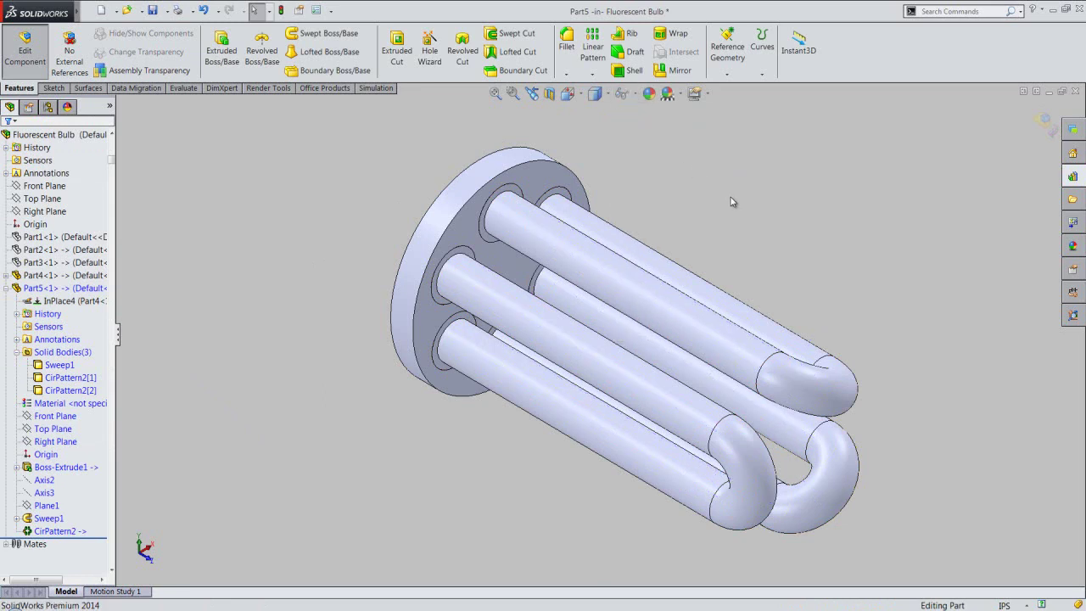
click(1042, 121)
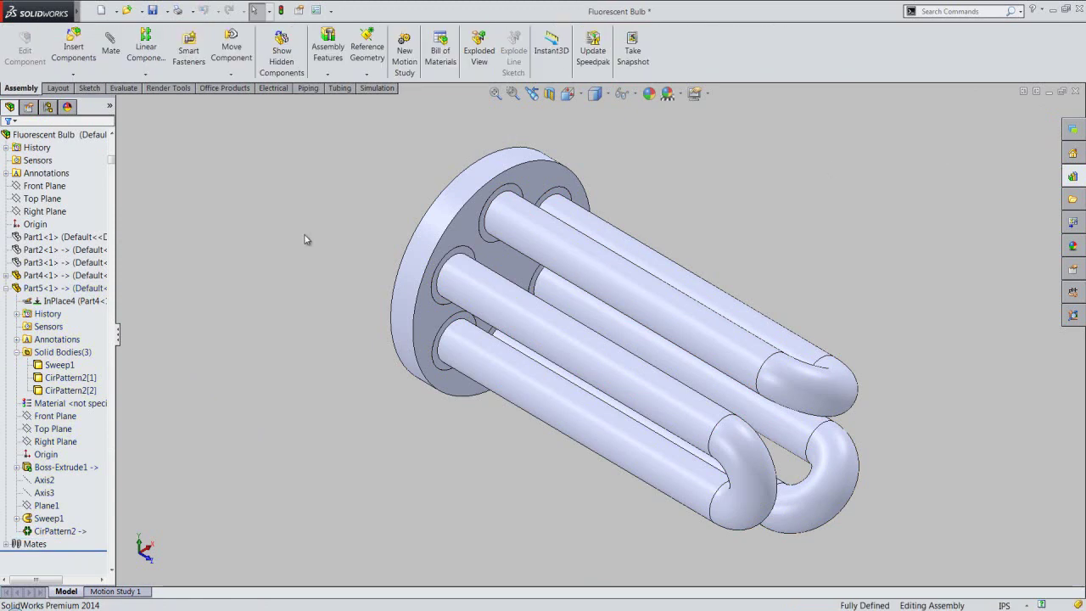
mouse_move(529, 296)
middle_down()
mouse_move(615, 291)
mouse_move(773, 194)
middle_up()
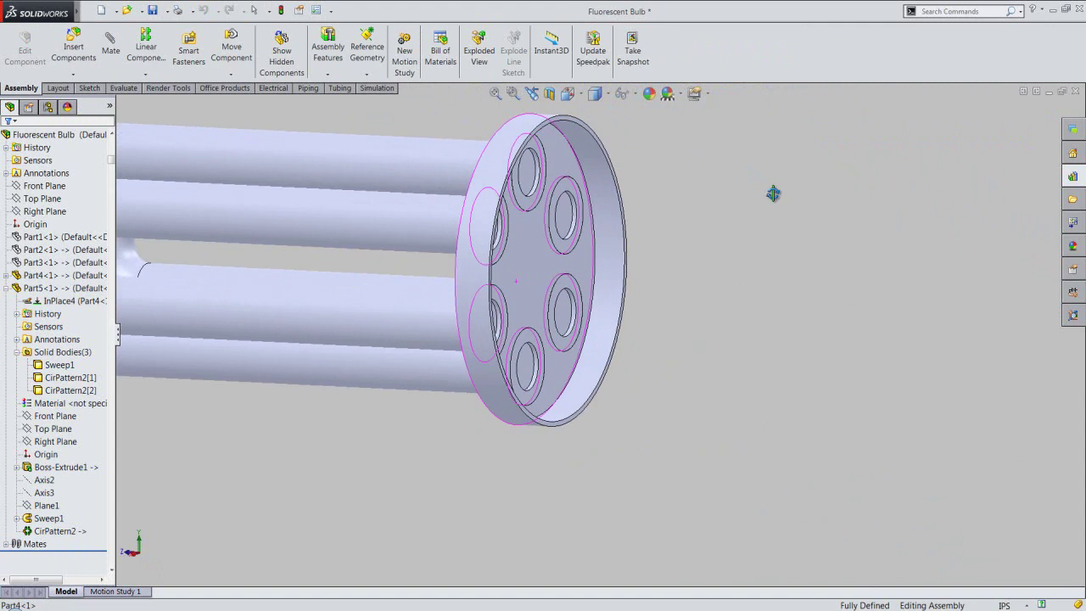
click(532, 93)
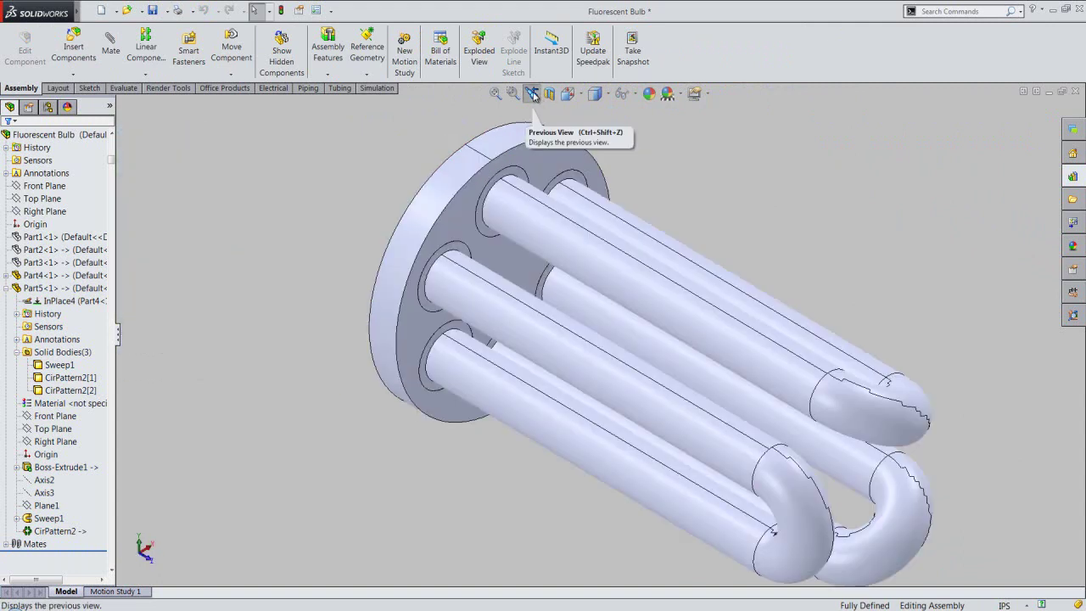
click(281, 11)
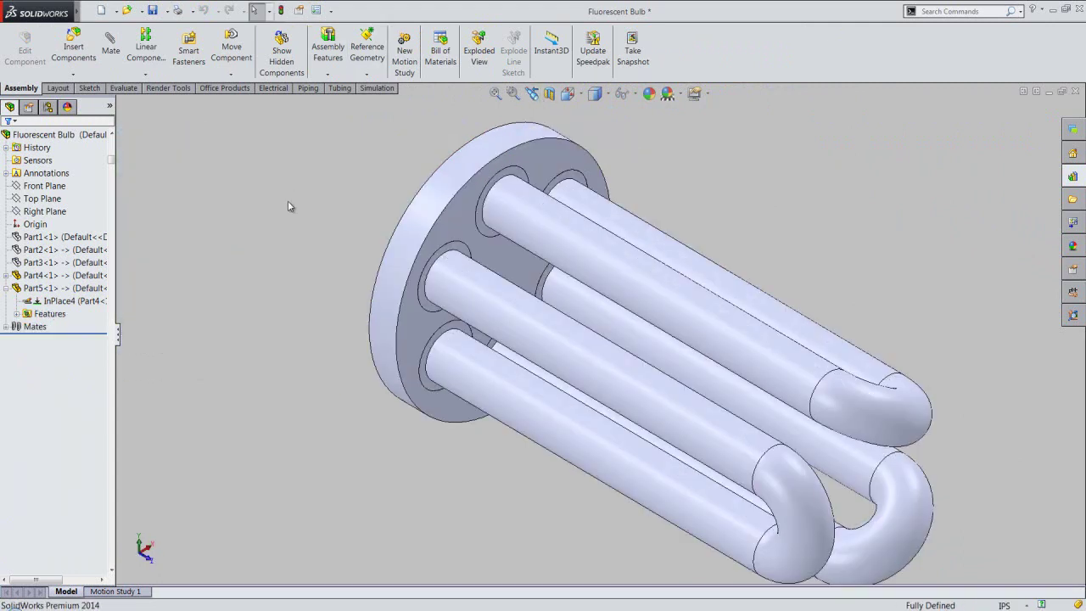
click(77, 237)
Show hidden base parts Part1–Part3, zoom to fit, collapse the tree, and save.
ctrl+click(60, 263)
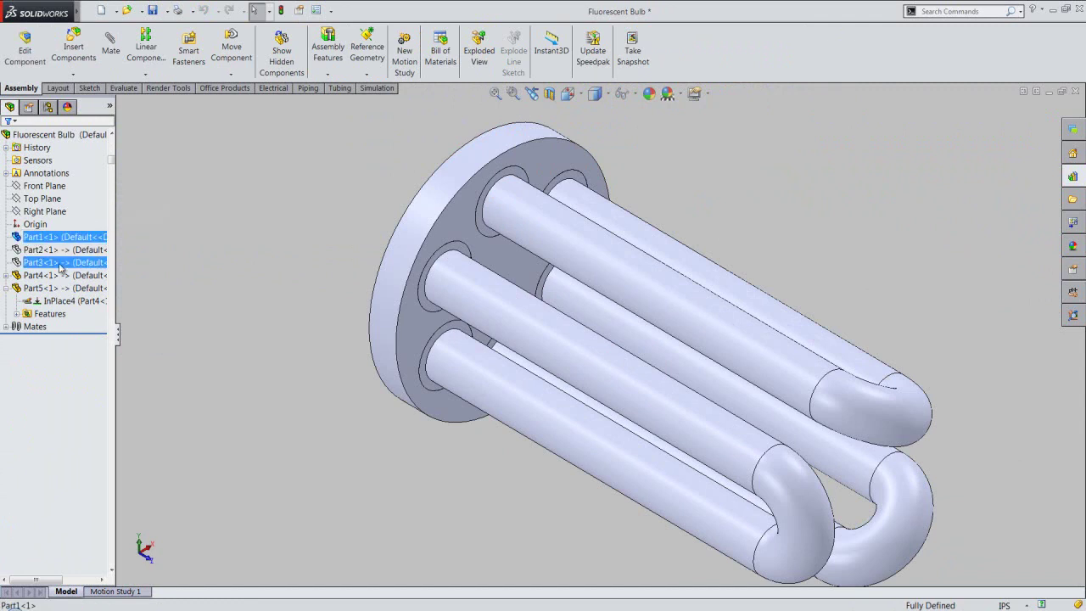
ctrl+click(68, 251)
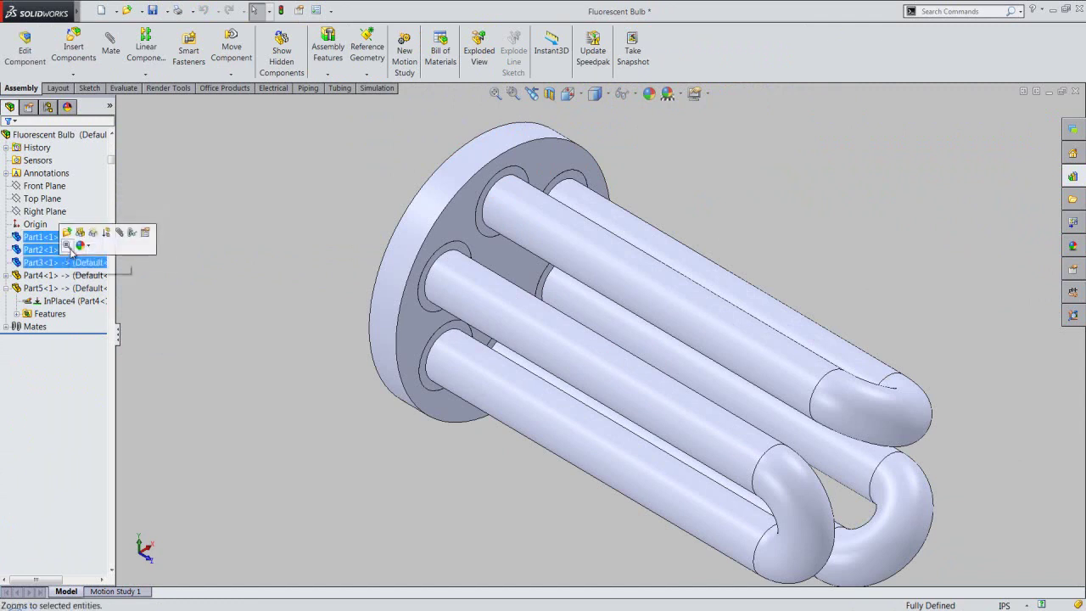
click(79, 234)
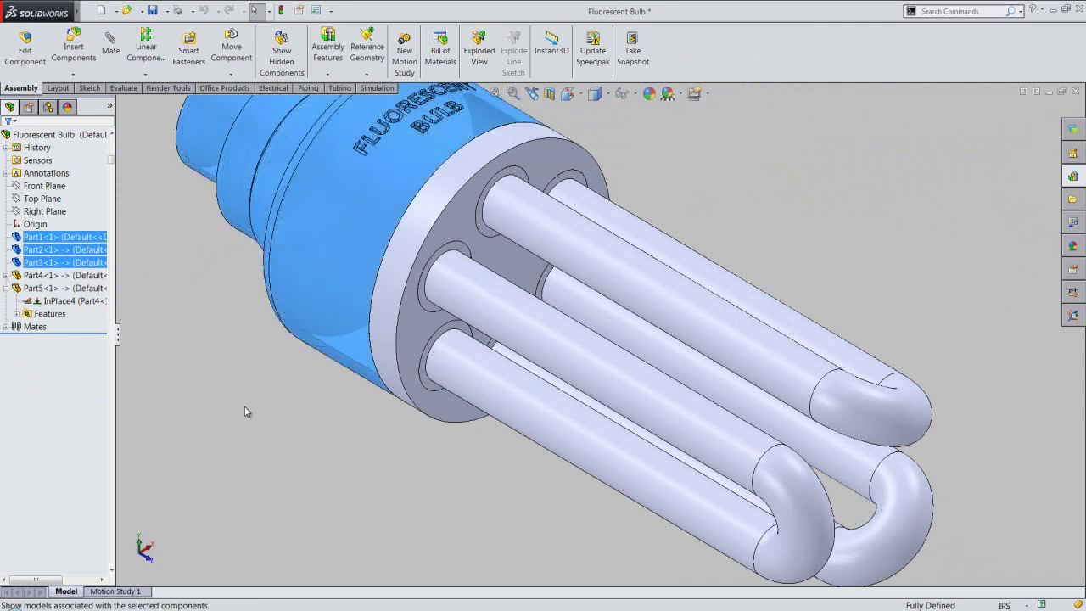
click(244, 408)
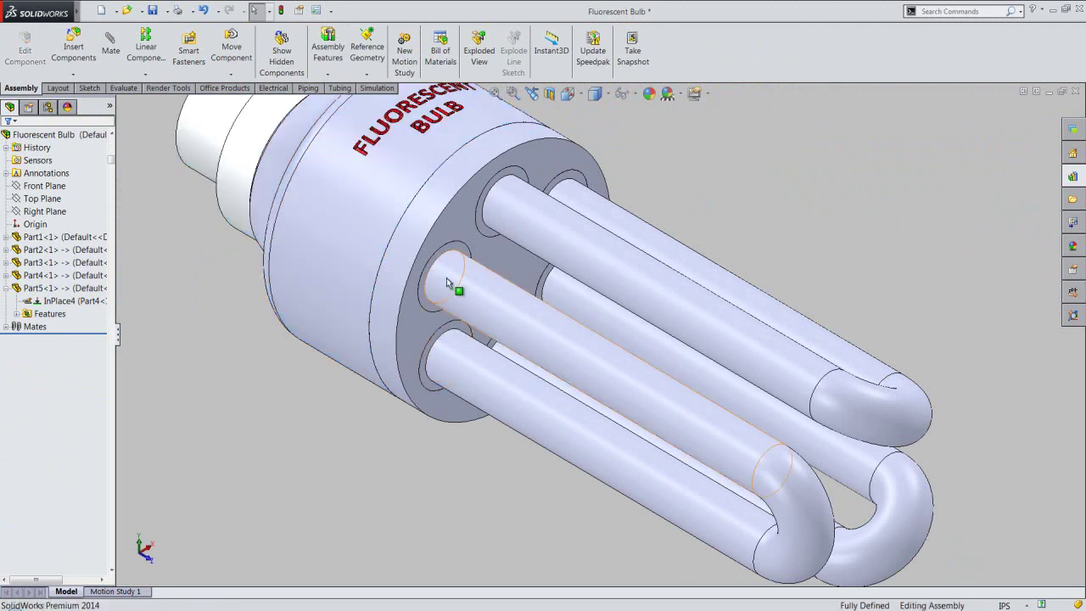
click(497, 94)
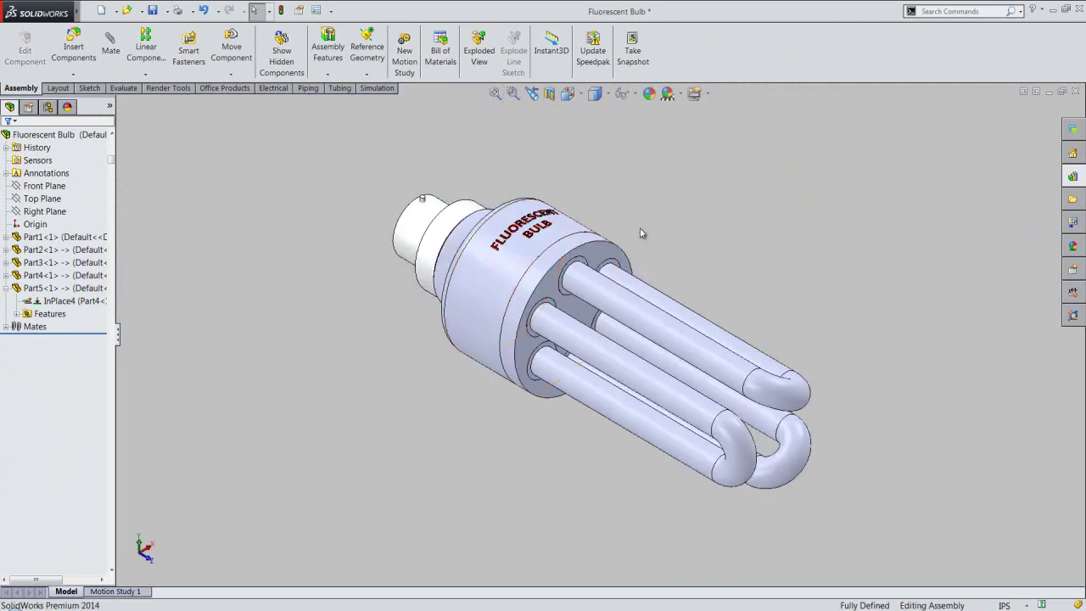
right_click(65, 365)
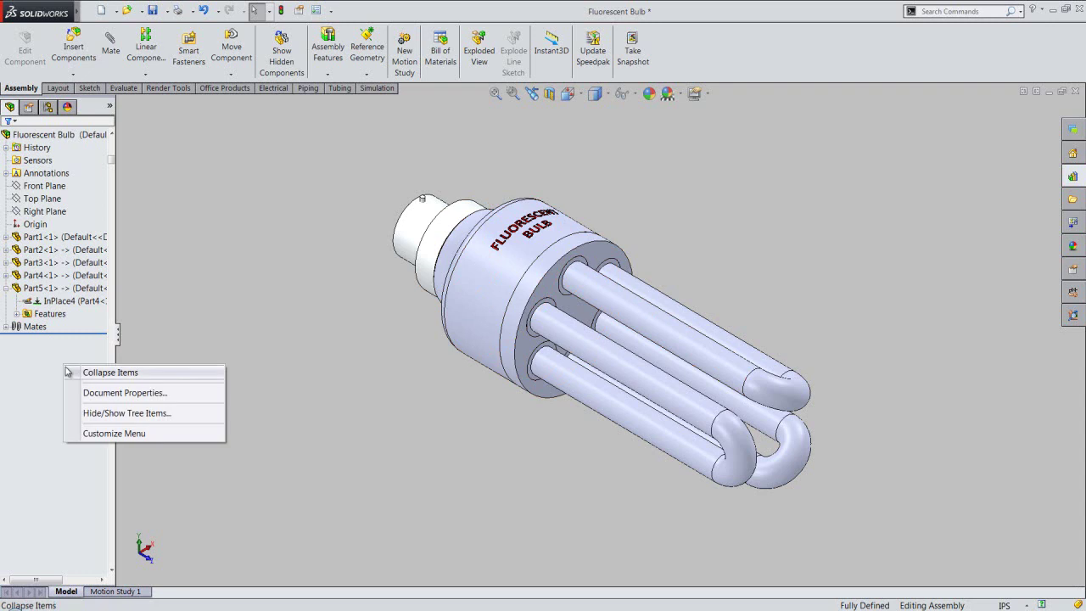
click(95, 373)
click(153, 10)
Inspect the bulb's base, restore the isometric view, then rebuild and save the assembly.
key(ctrl+1)
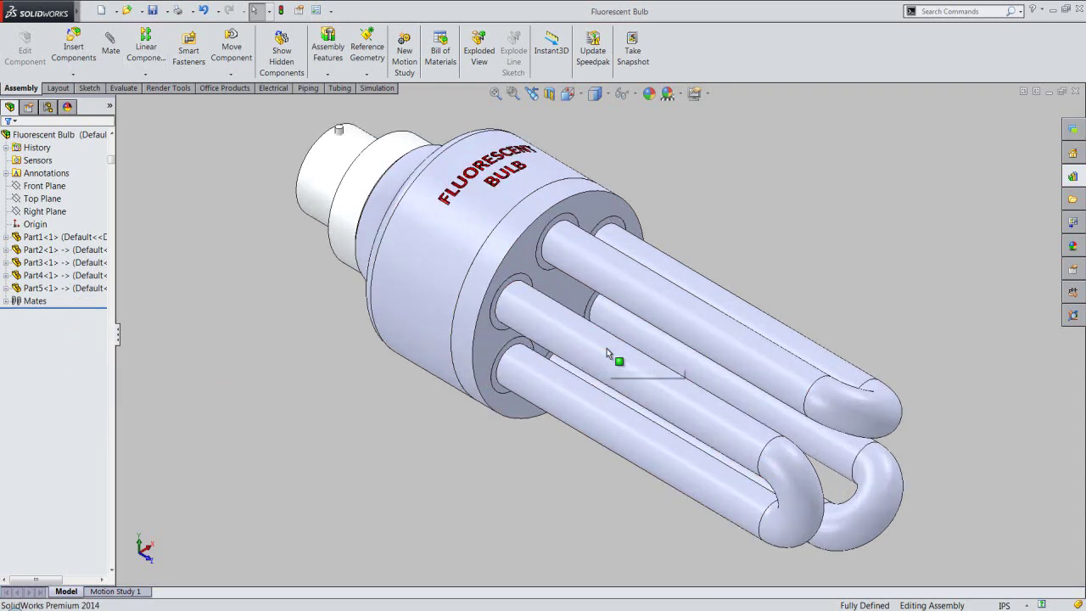
mouse_move(661, 409)
middle_down()
mouse_move(796, 392)
mouse_move(846, 371)
middle_up()
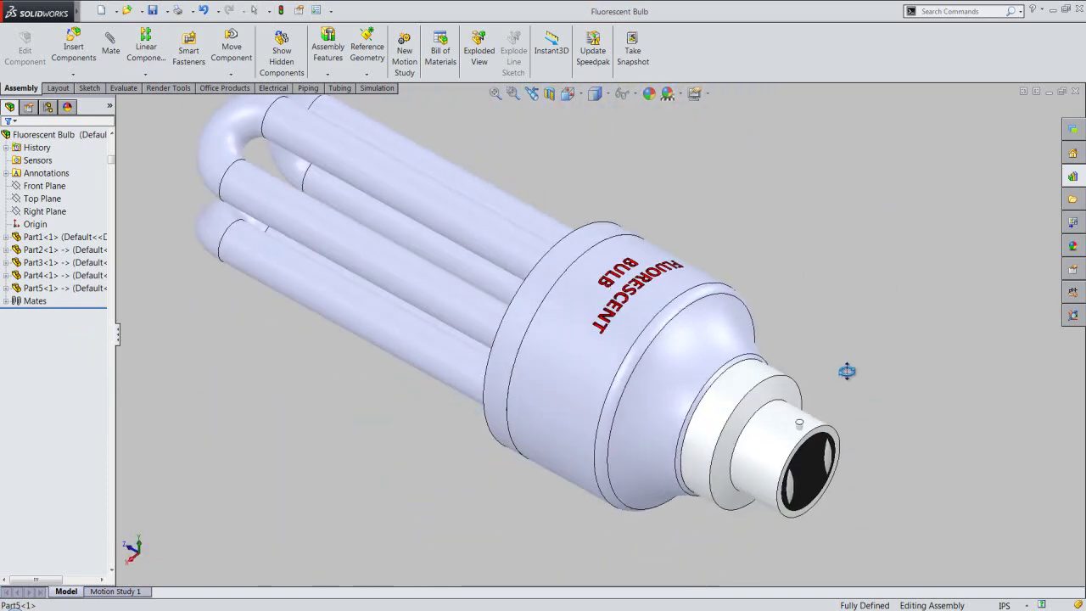
click(531, 94)
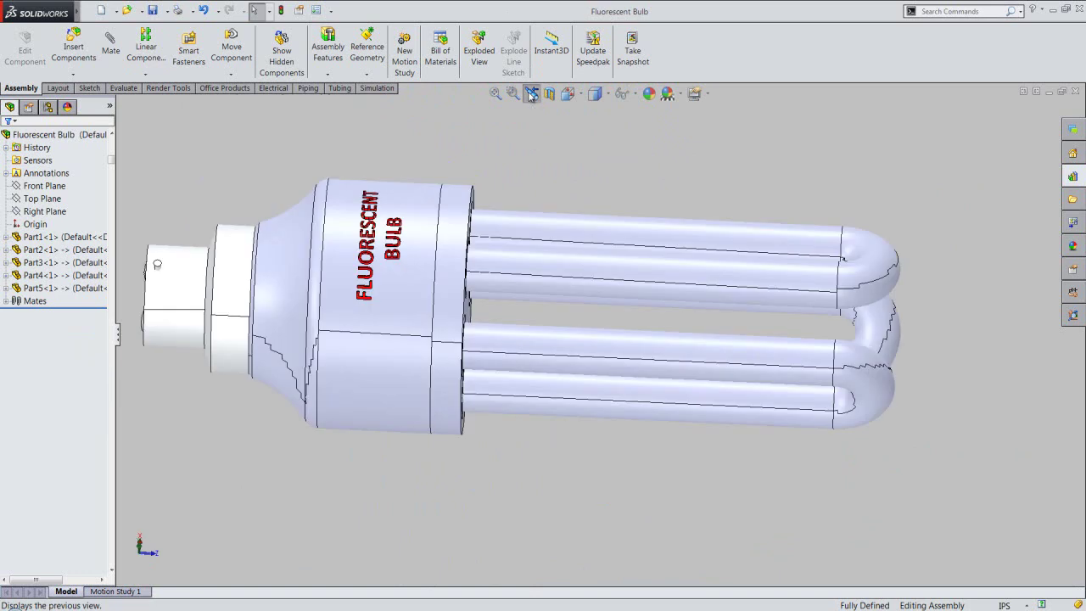
click(531, 94)
click(281, 10)
click(153, 11)
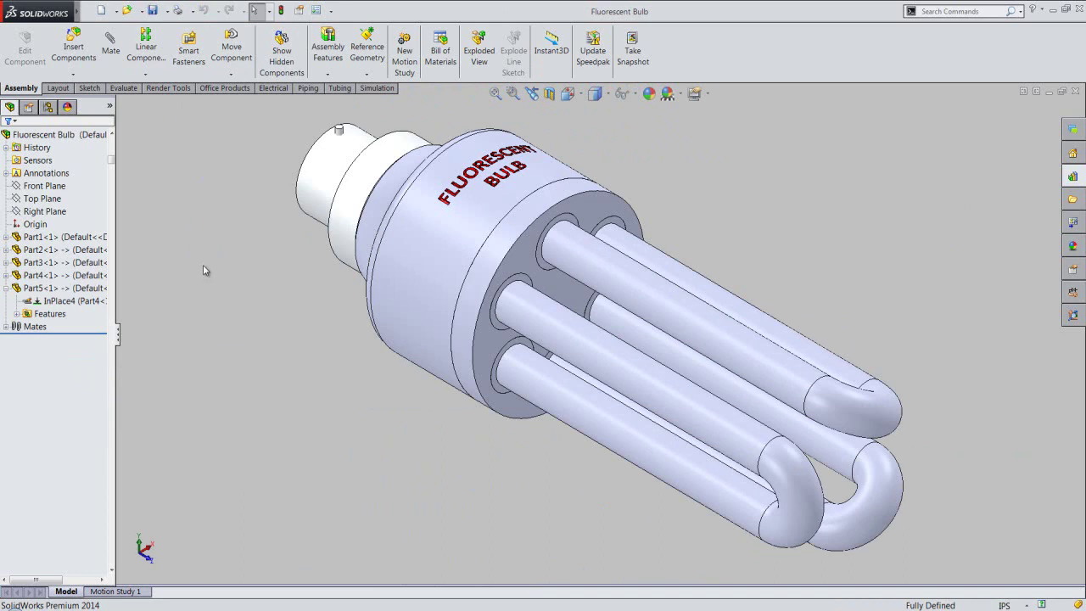
Start editing the tube part Part5 in place within the assembly.
right_click(89, 198)
click(161, 203)
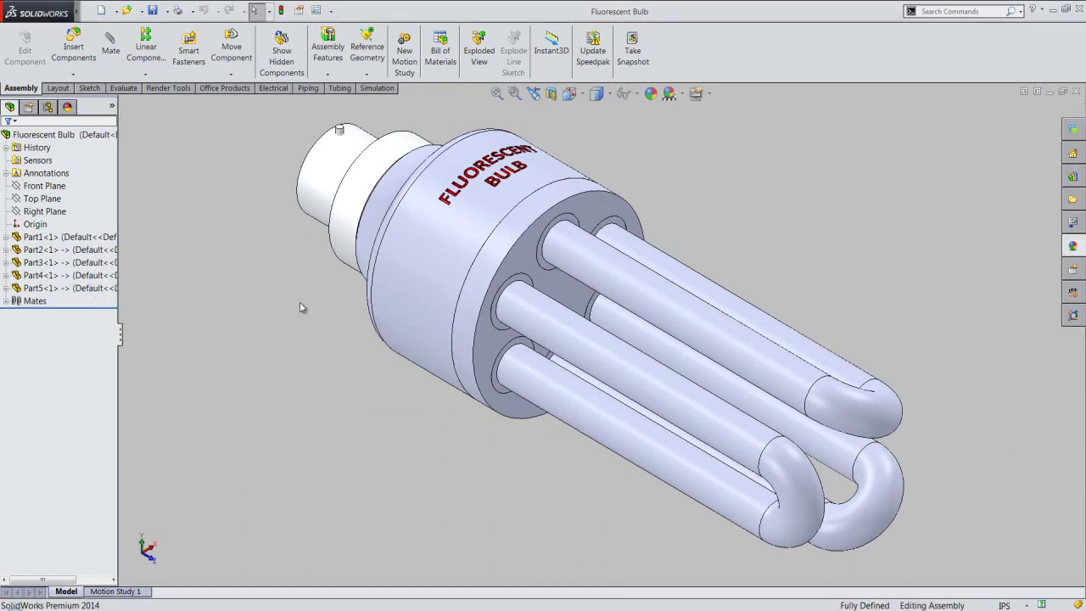
click(85, 288)
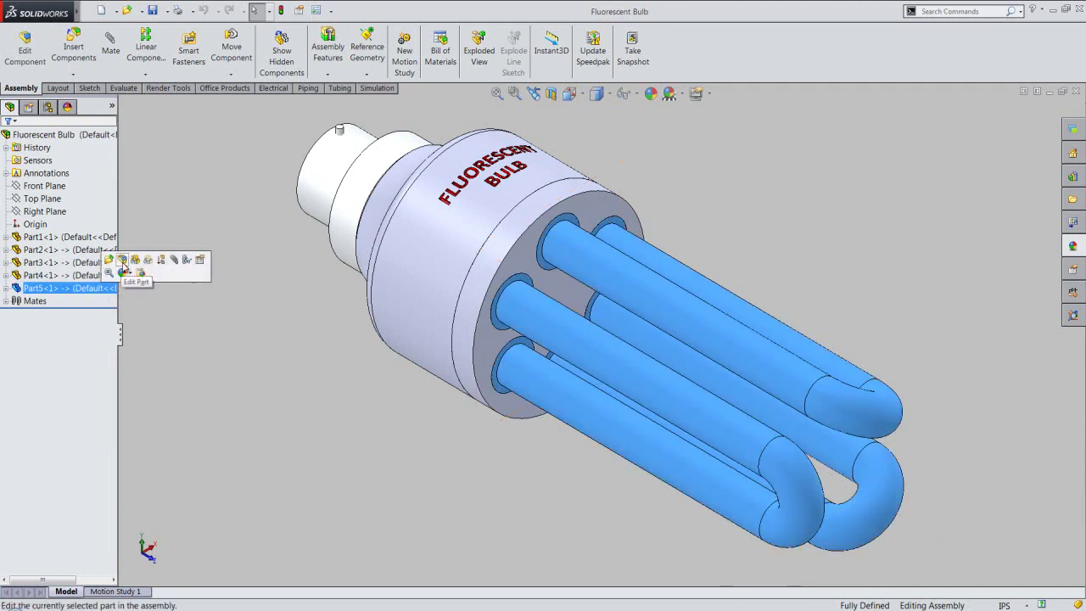
click(121, 263)
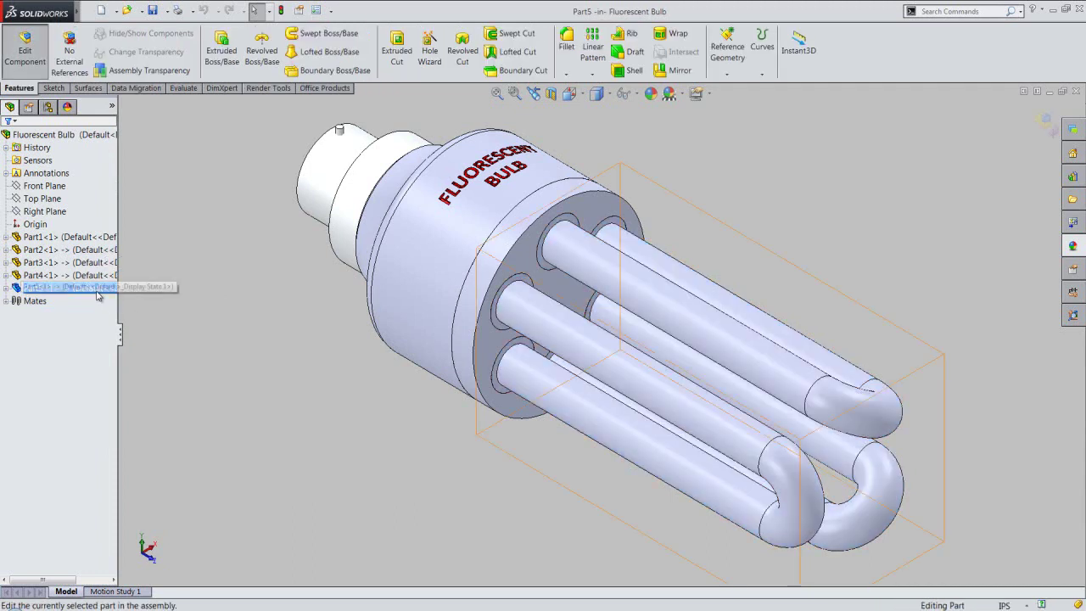
Give Part5 a light grey RGB 218, 218, 218 appearance and return to assembly editing.
click(68, 288)
click(650, 94)
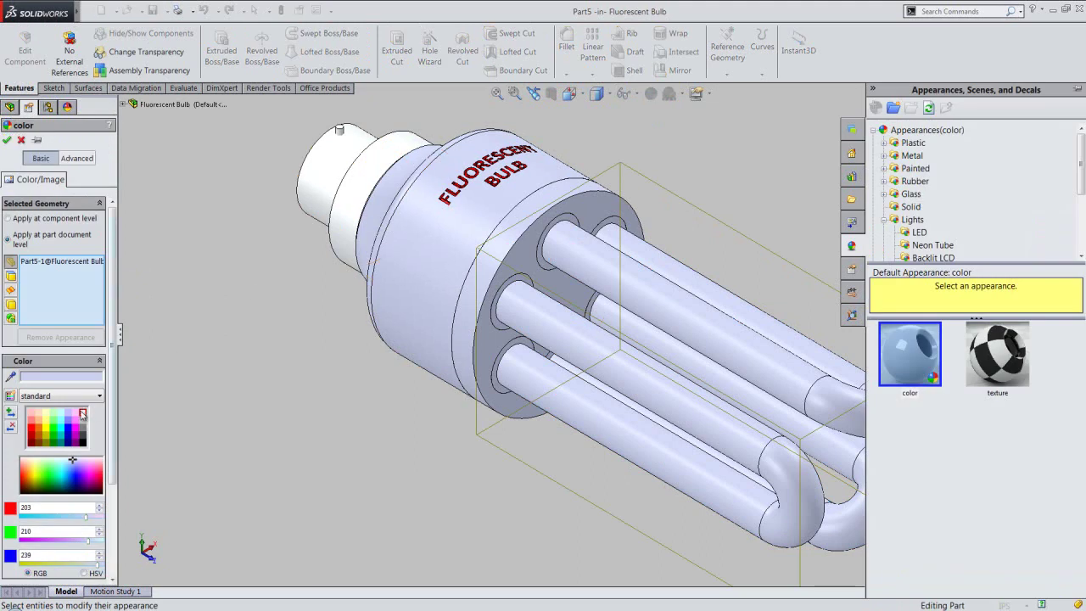
drag(72, 459, 22, 459)
click(80, 378)
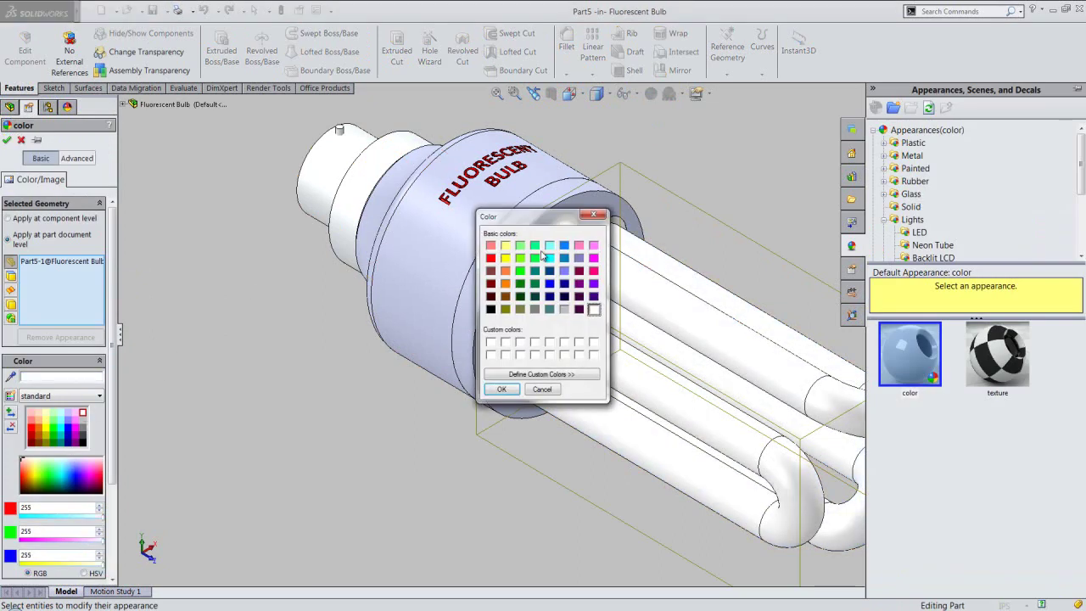
drag(566, 222, 279, 279)
click(254, 432)
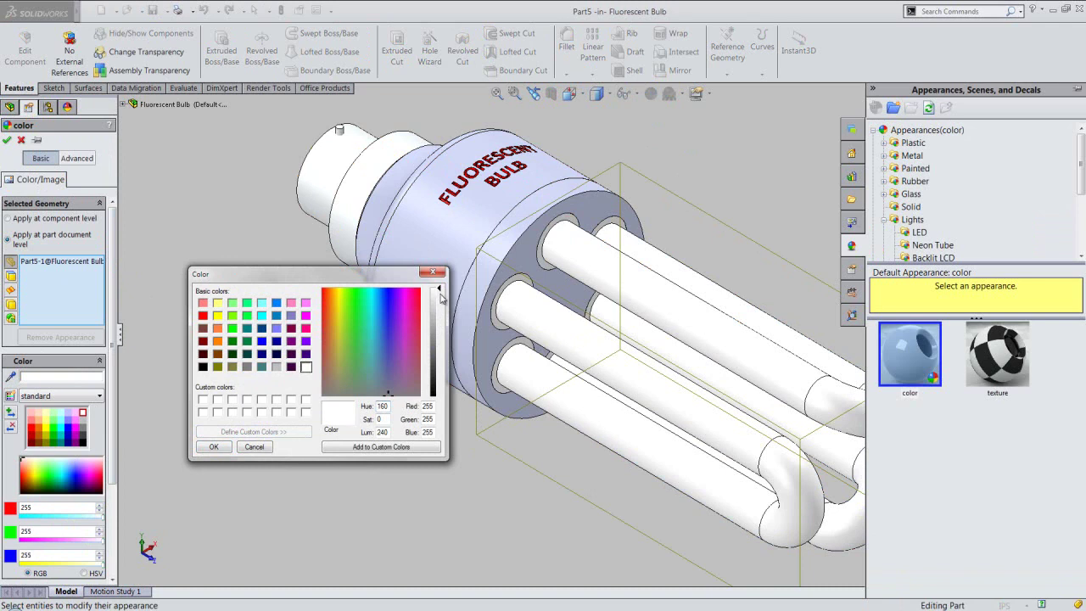
drag(439, 293, 441, 304)
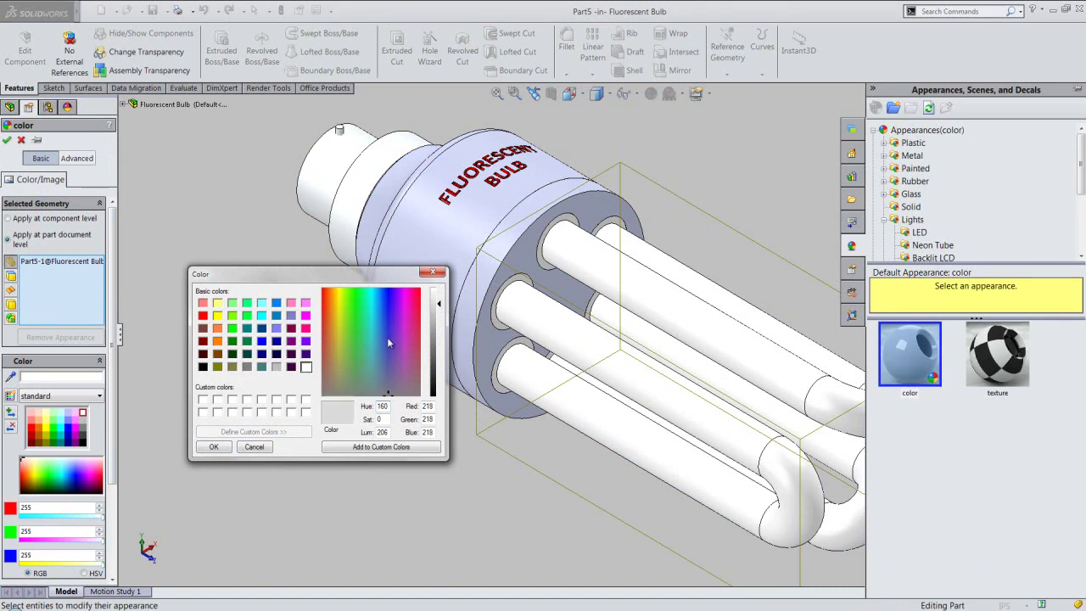
click(222, 447)
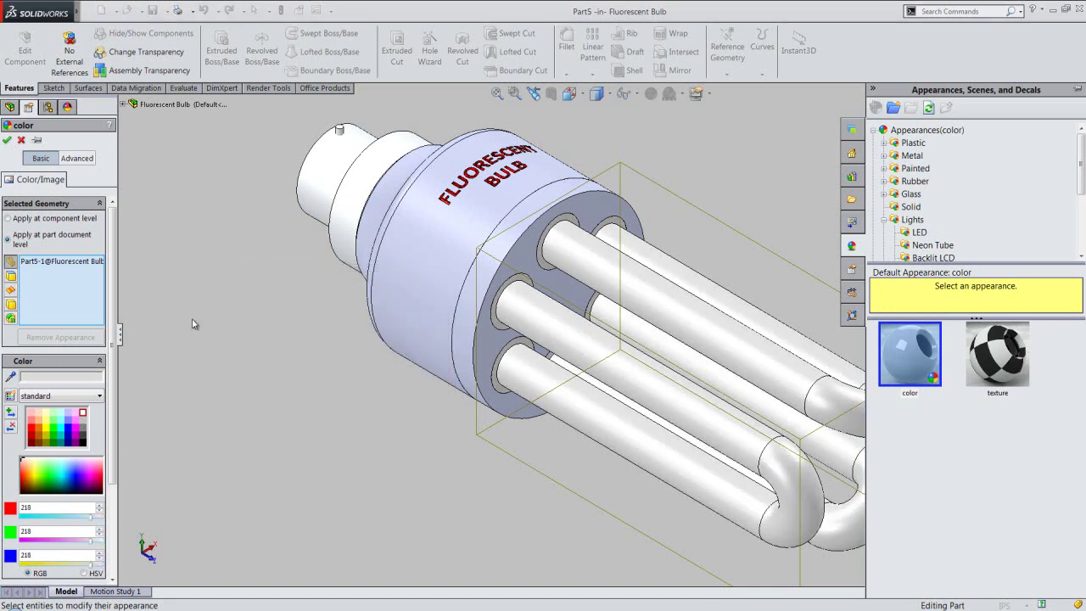
click(6, 141)
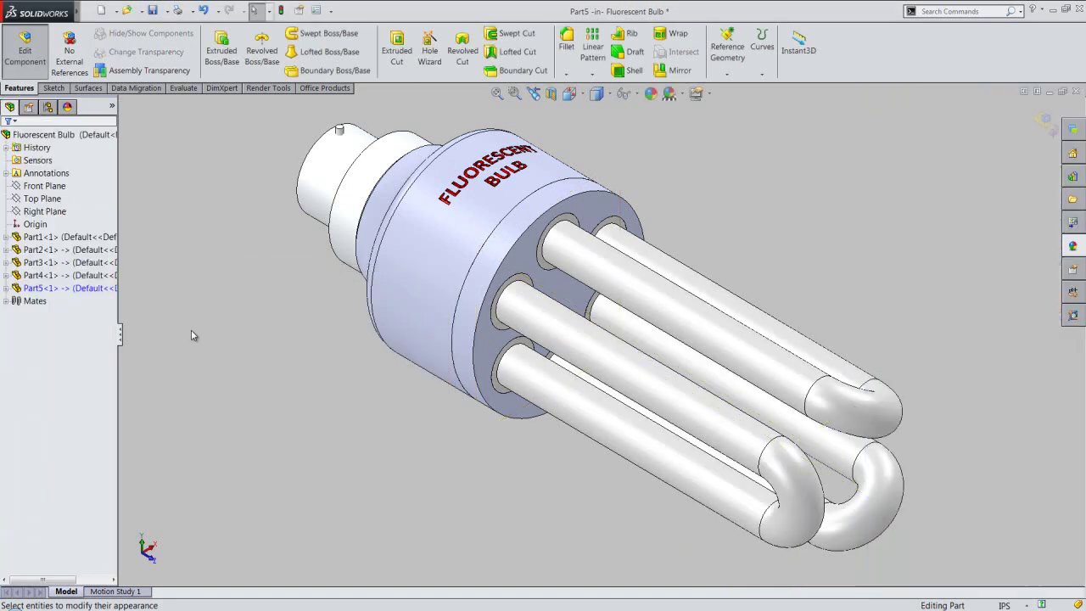
click(1044, 123)
mouse_move(758, 478)
middle_down()
mouse_move(693, 315)
mouse_move(635, 303)
mouse_move(603, 313)
middle_up()
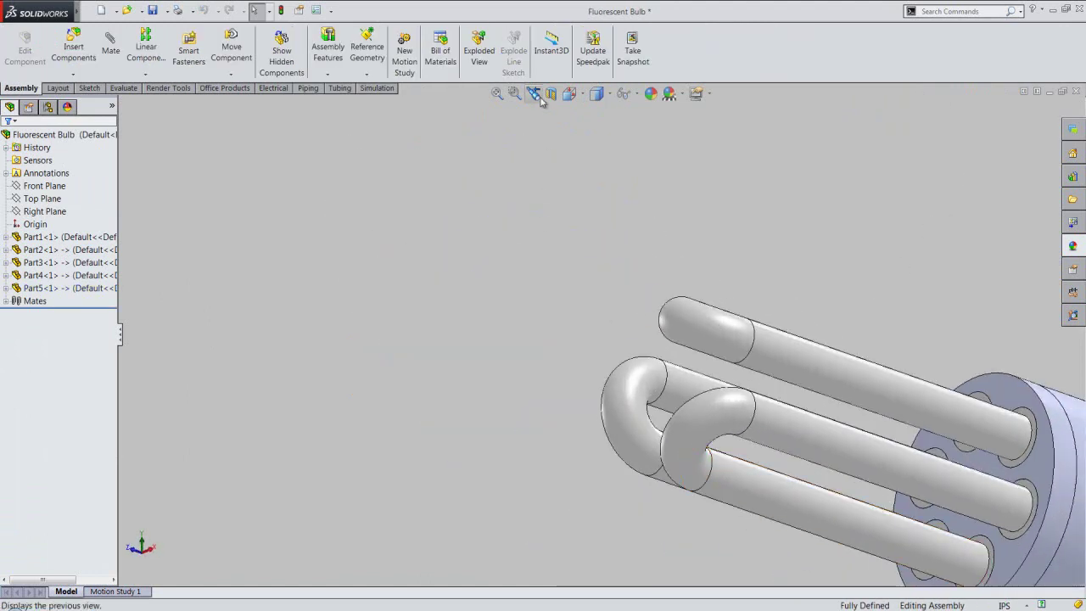
Restore the full view, rebuild and save the assembly, and switch to the Evaluate tools.
click(541, 98)
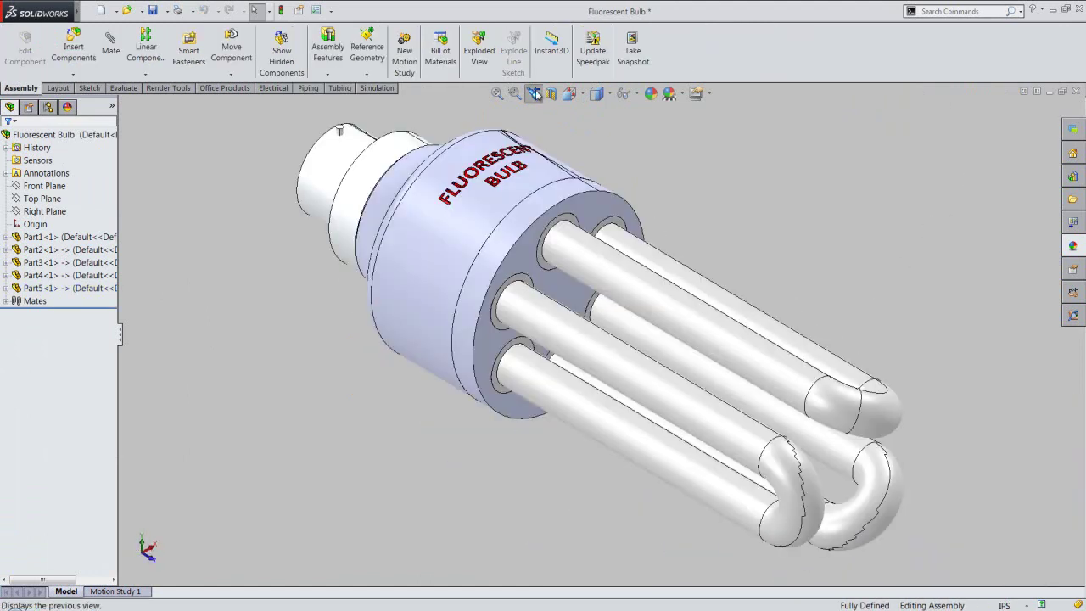
click(282, 11)
click(153, 11)
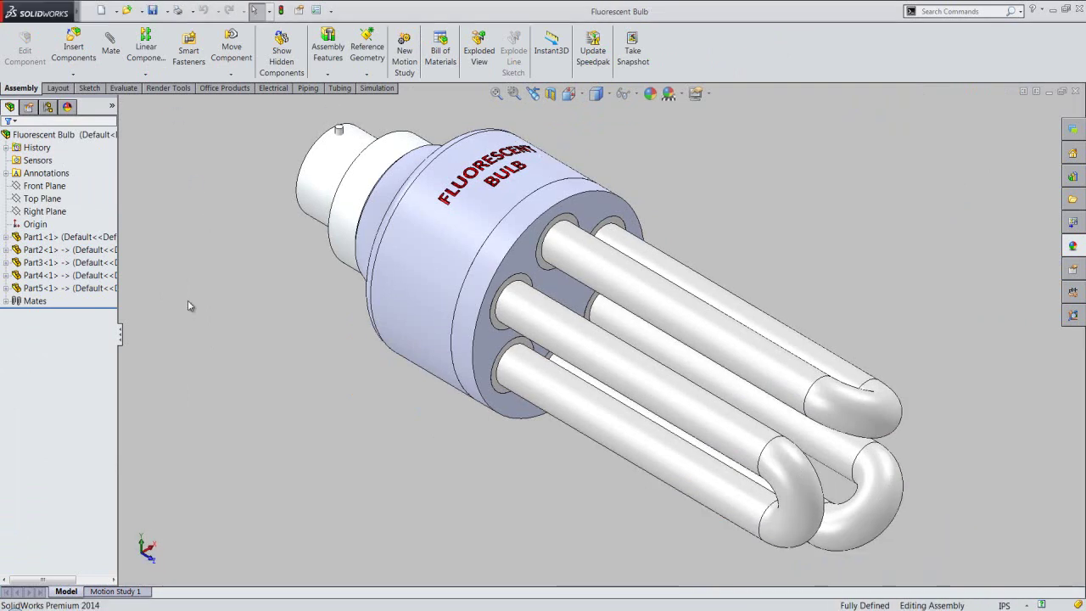
click(124, 88)
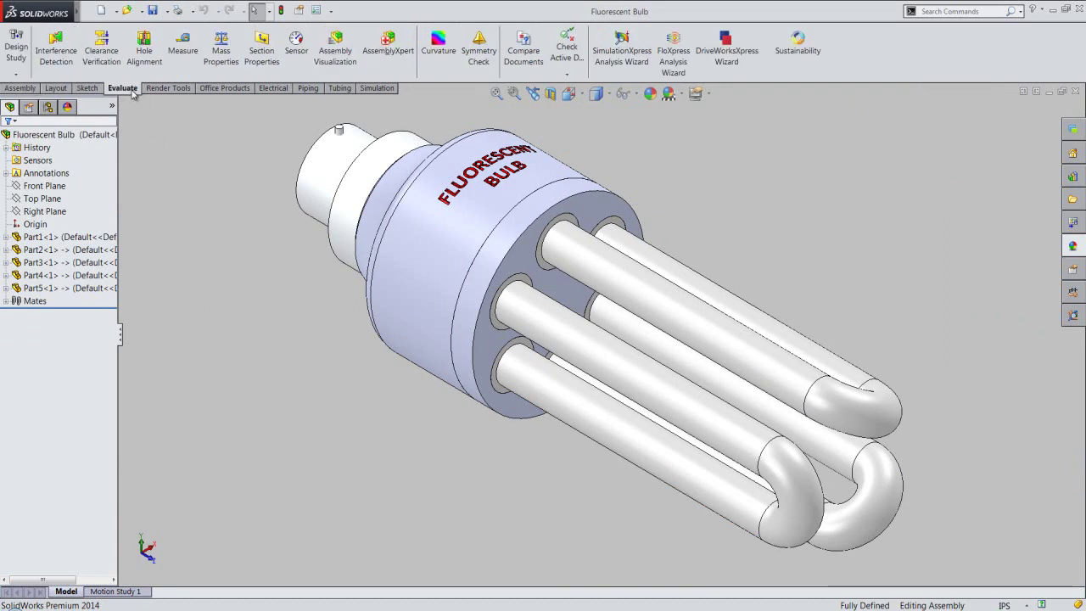
Run Interference Detection, confirm No Interferences, and go back to the Assembly tools.
click(55, 55)
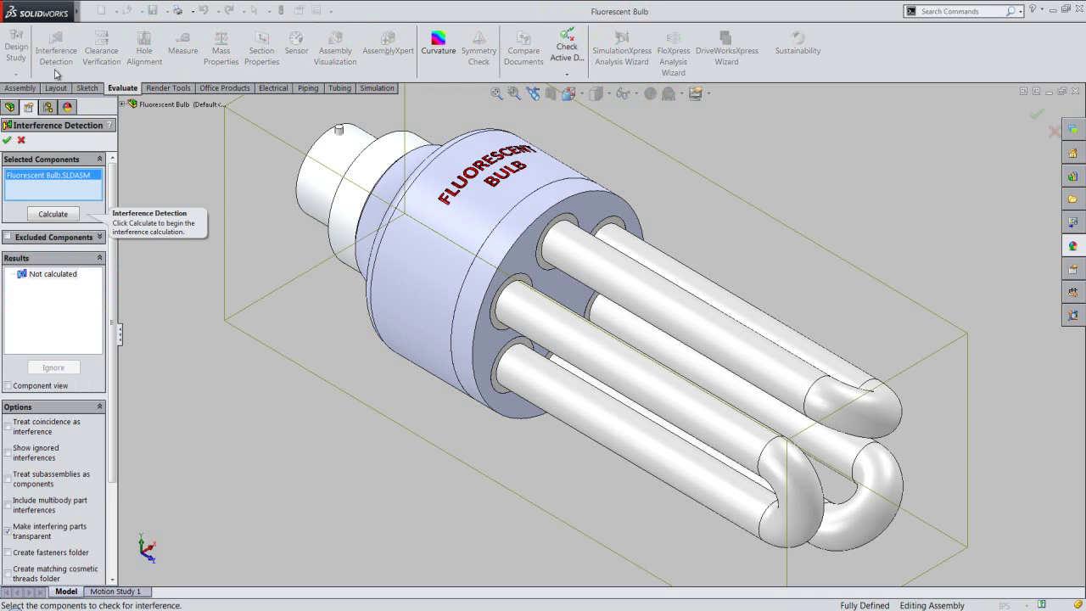
click(52, 214)
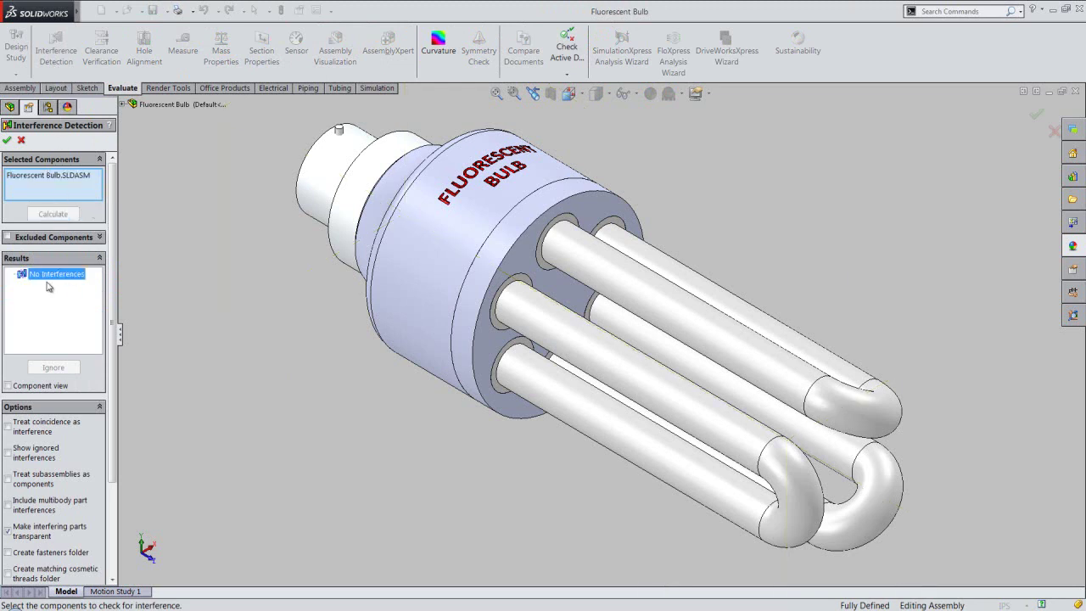
click(7, 139)
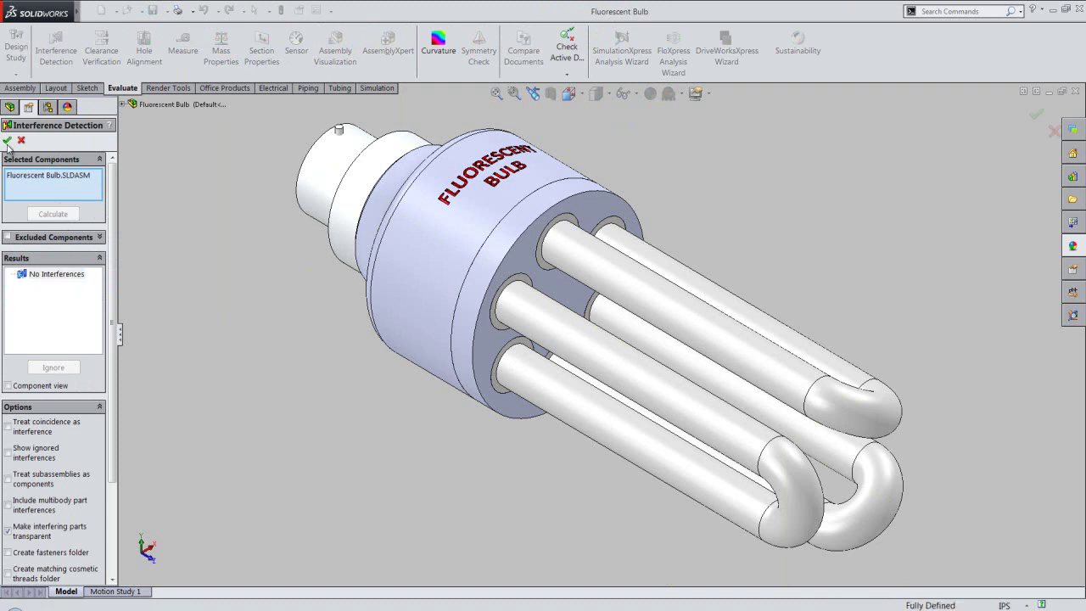
click(21, 88)
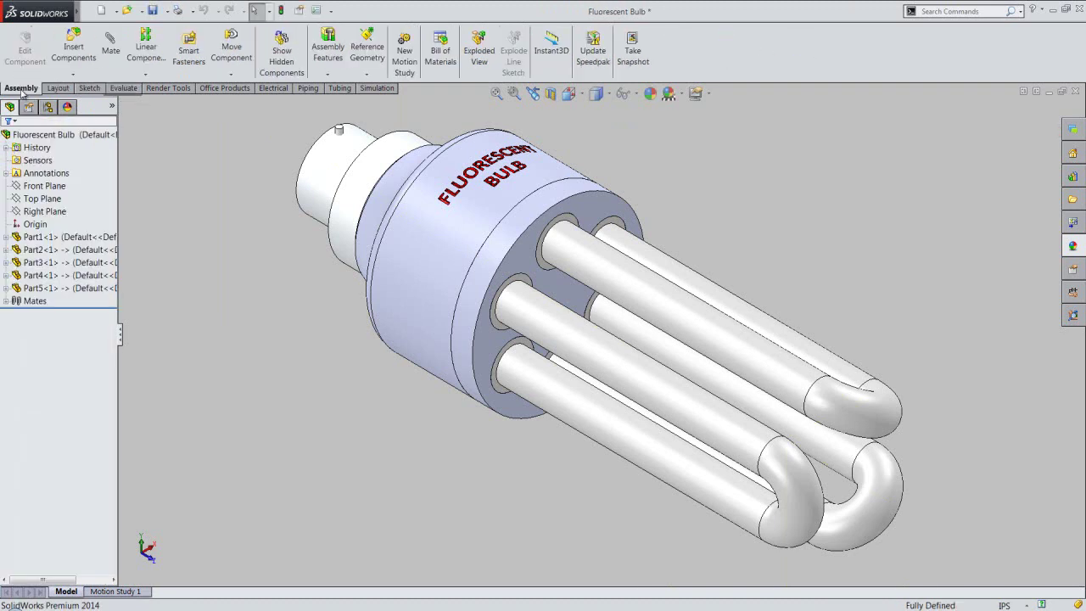
Collapse the FeatureManager design tree and turn off Use Large Buttons with Text.
click(119, 335)
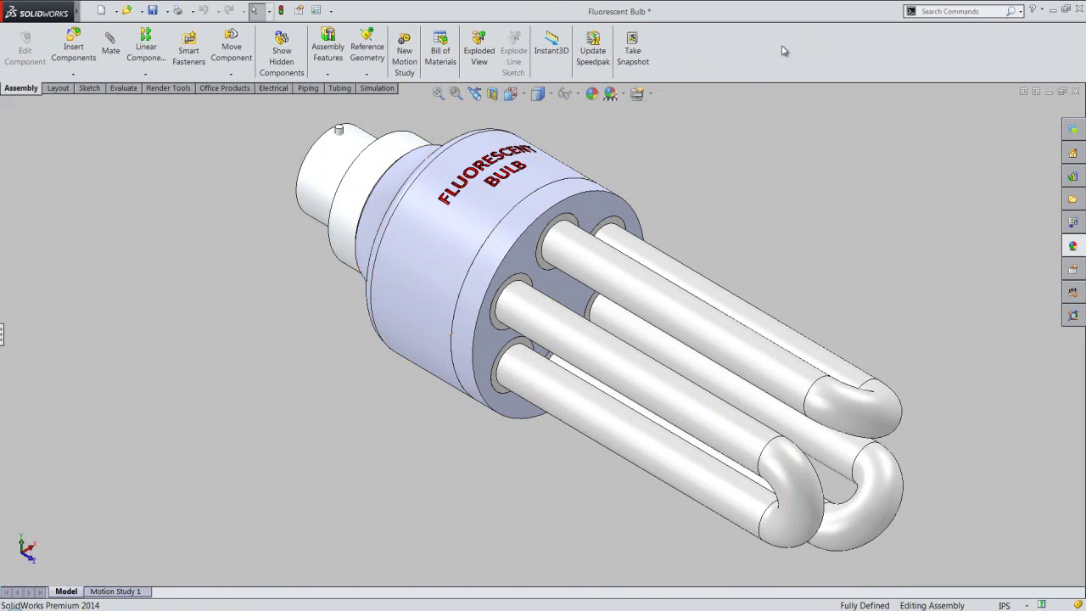
right_click(783, 51)
click(798, 34)
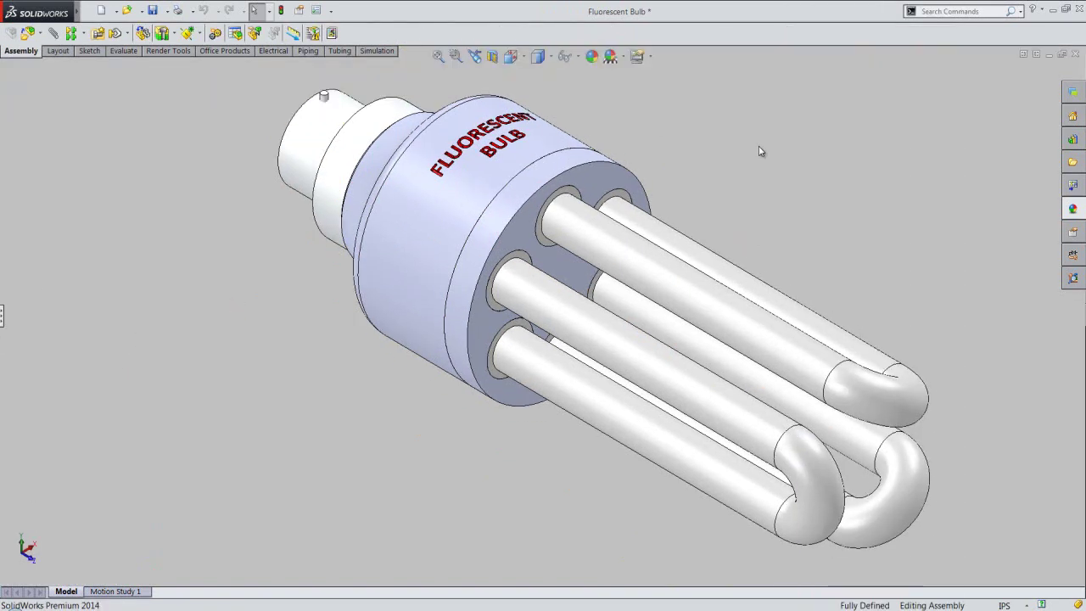
Zoom in on the bulb and pan it slightly left and down.
right_click(732, 115)
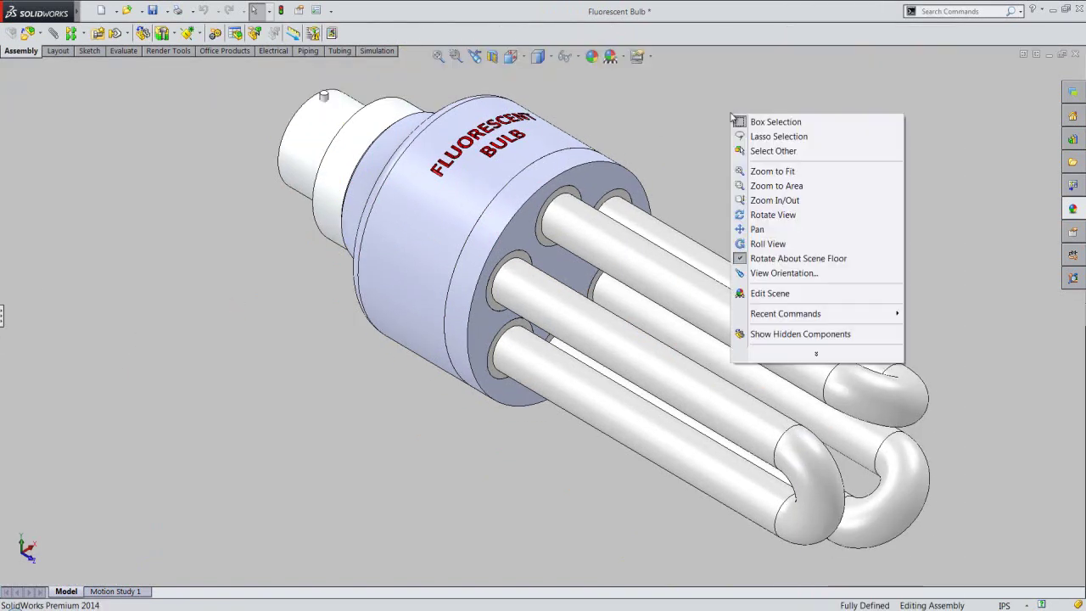
click(759, 201)
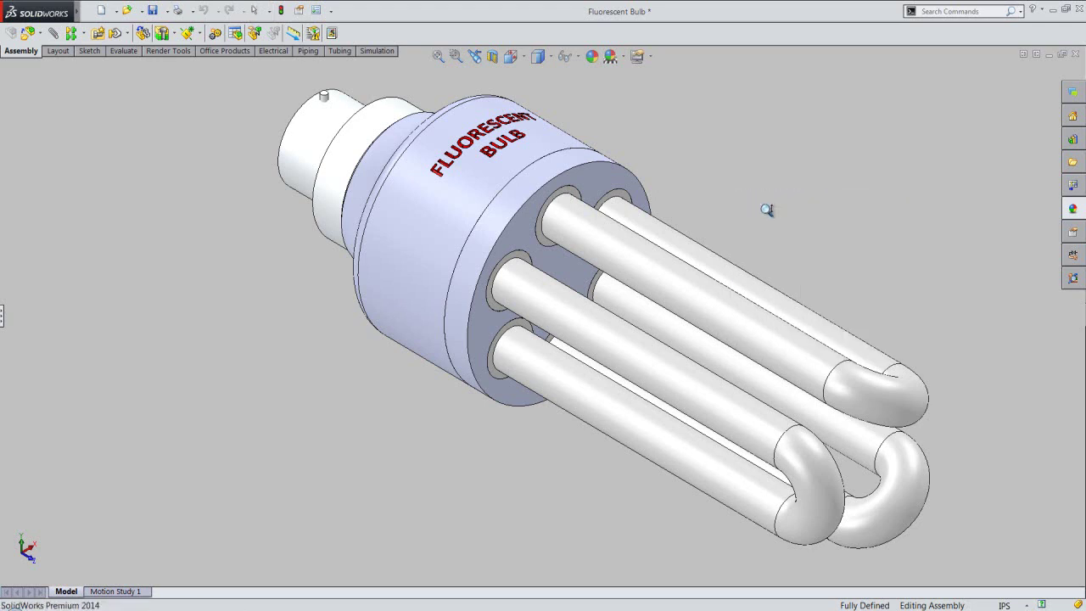
drag(766, 209, 766, 206)
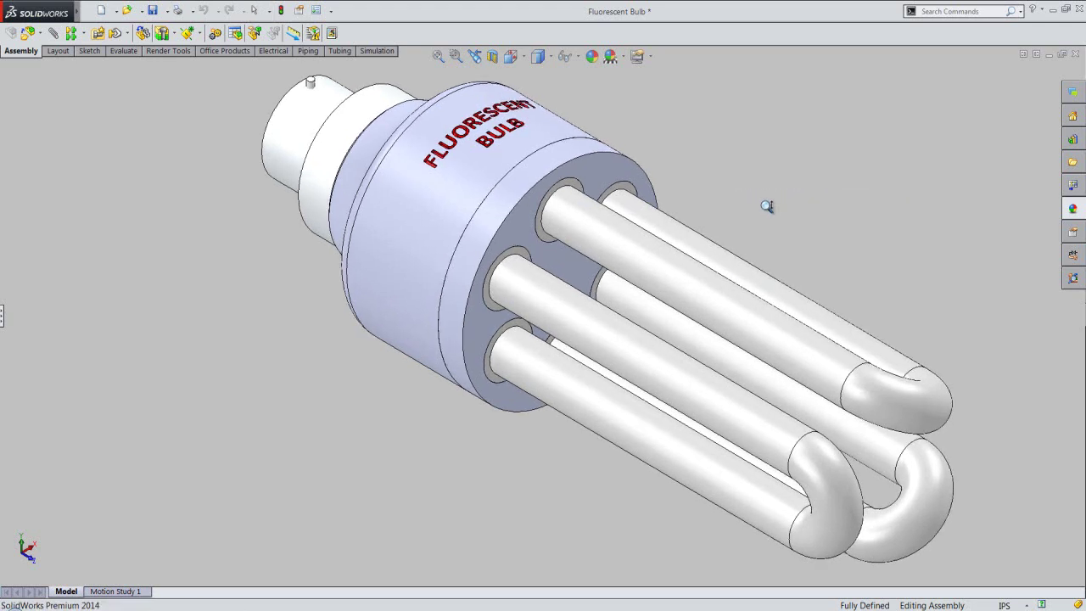
right_click(742, 177)
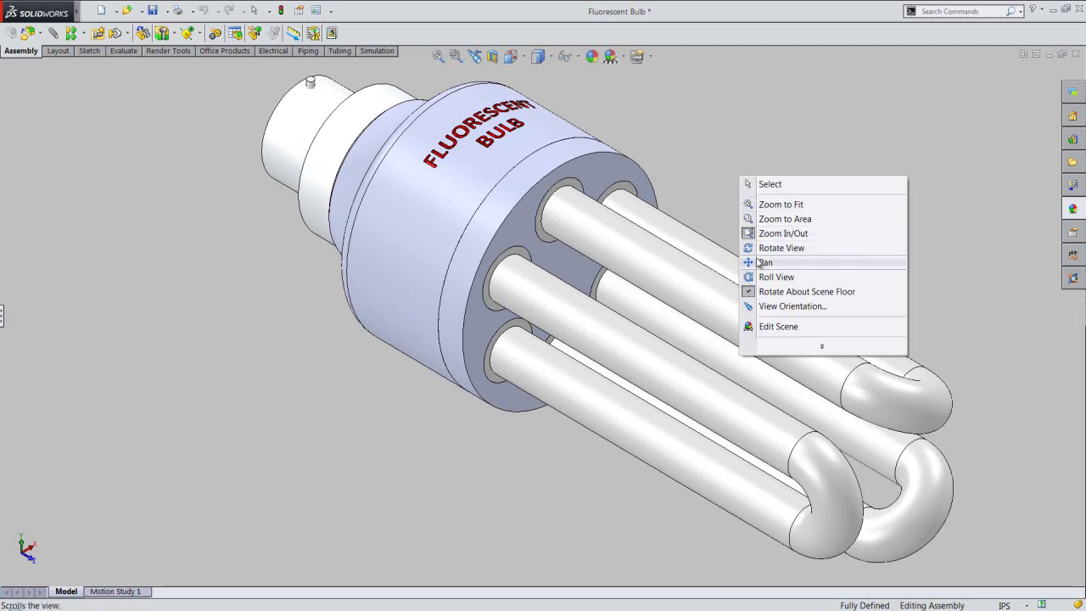
click(754, 264)
drag(697, 258, 673, 262)
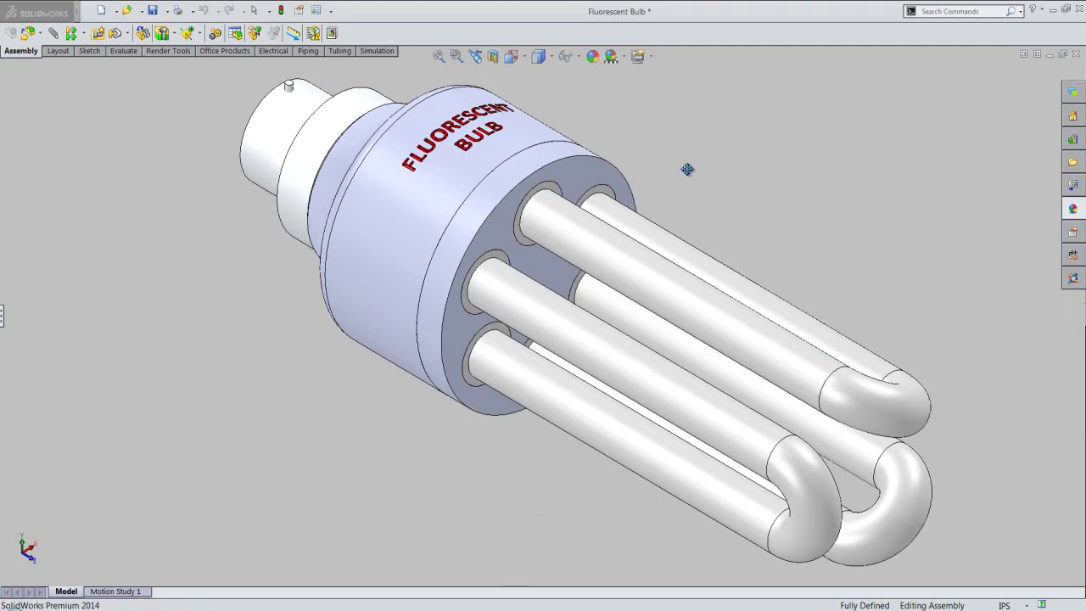
Set the Isometric view and zoom in closer on the bulb's base.
click(511, 56)
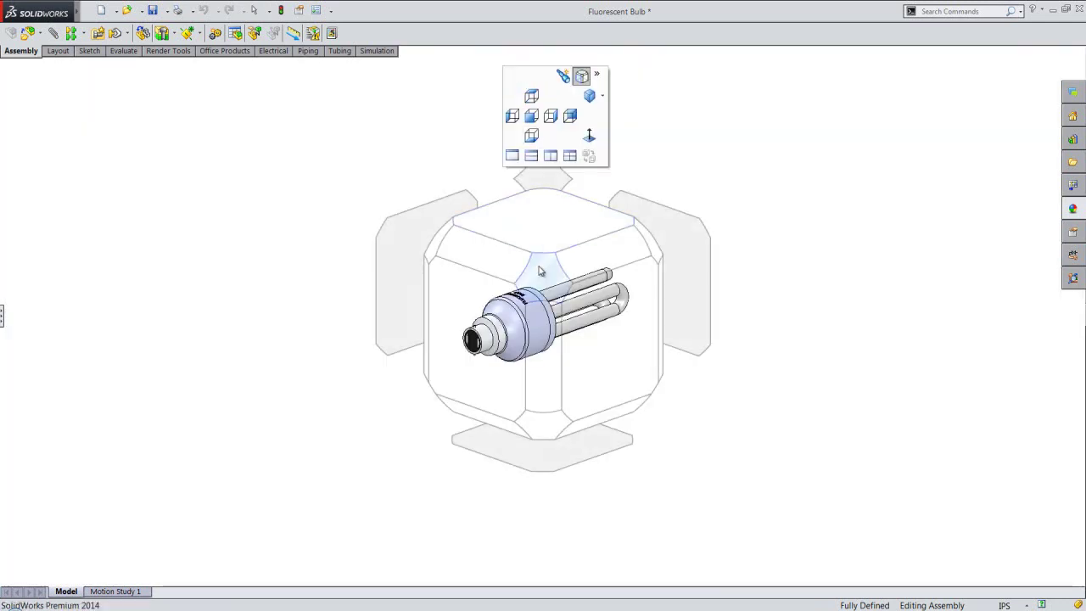
click(547, 270)
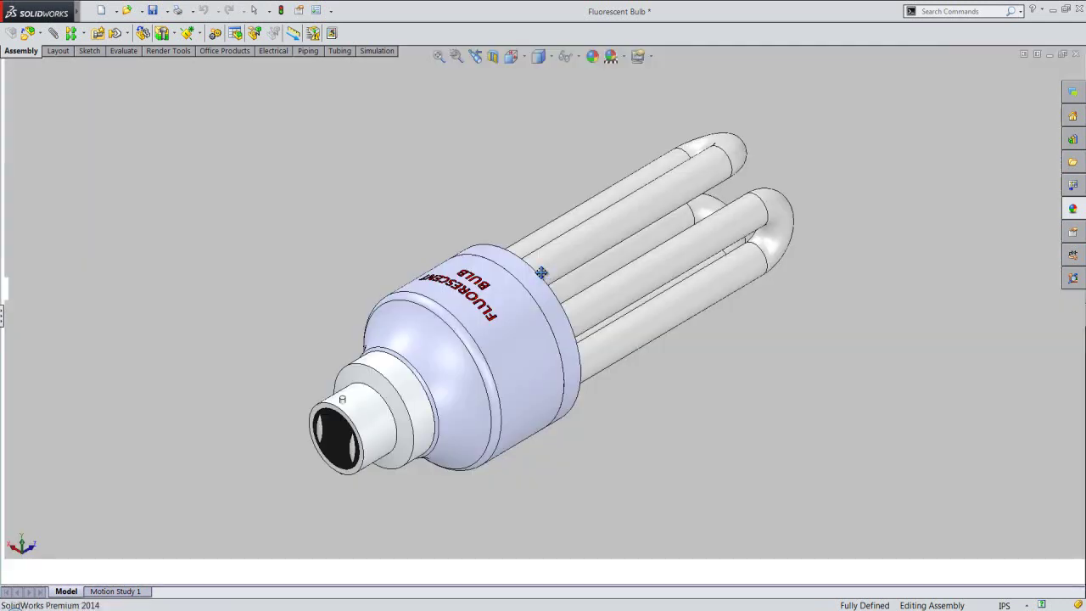
right_click(713, 340)
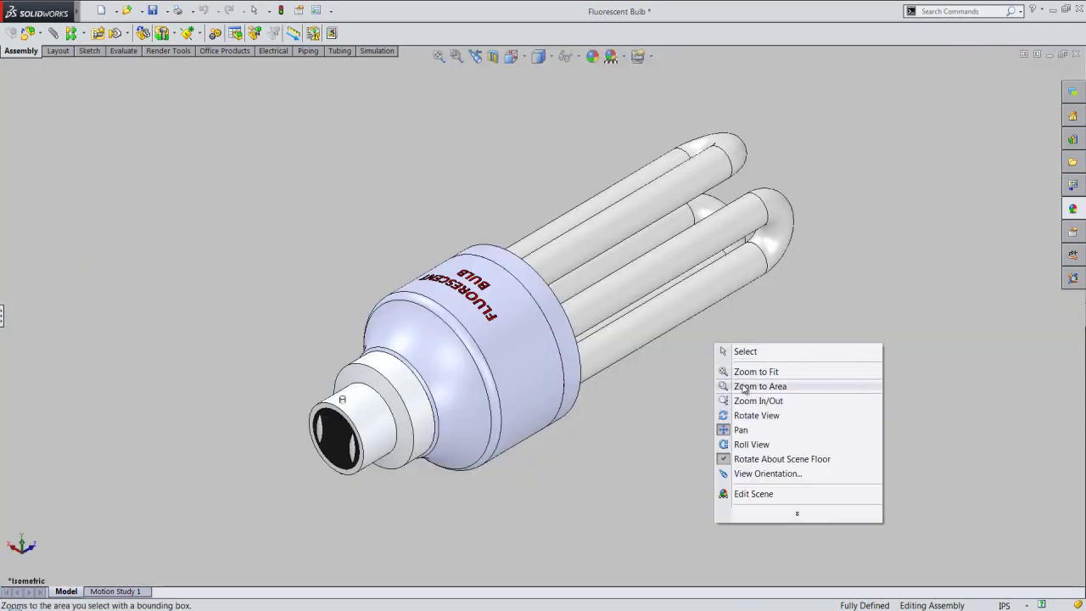
click(752, 403)
drag(752, 390, 751, 367)
Pan the bulb down to frame its base, then return to selection mode.
right_click(737, 362)
click(749, 447)
drag(568, 409, 578, 427)
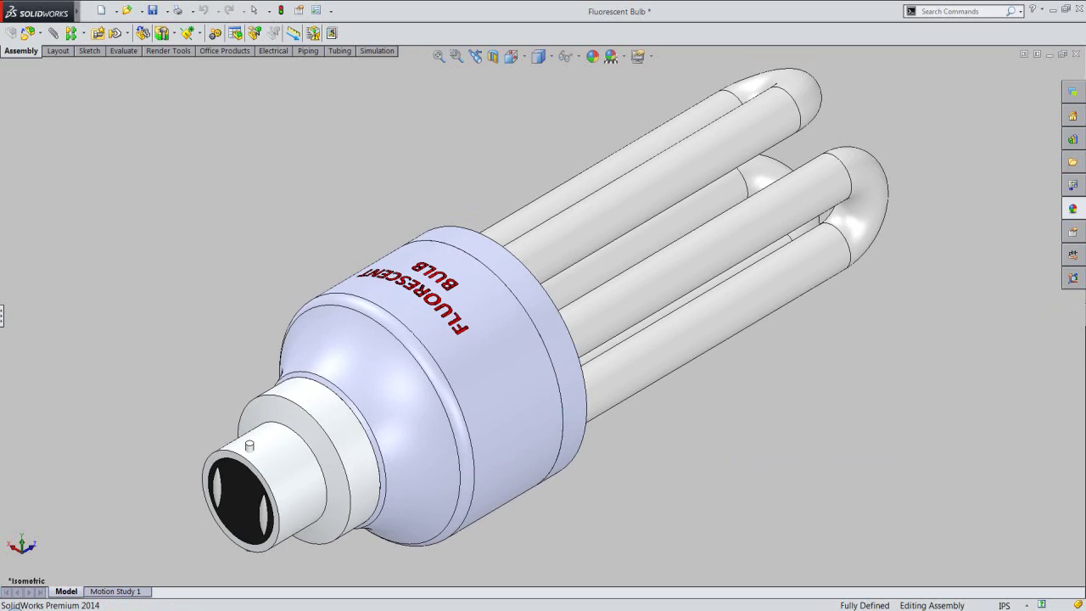
right_click(497, 144)
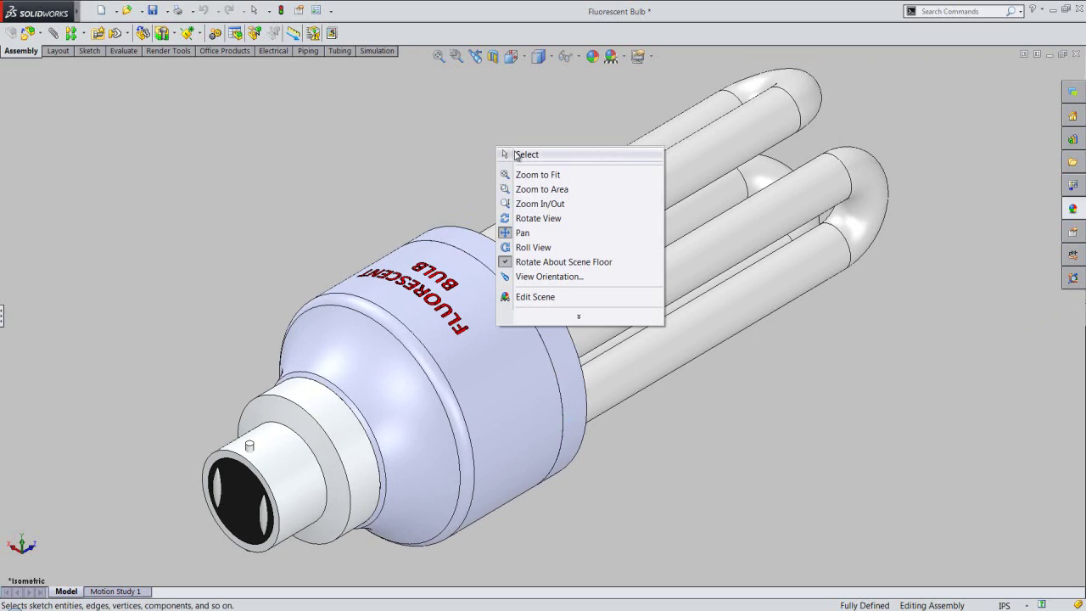
click(514, 153)
right_click(716, 35)
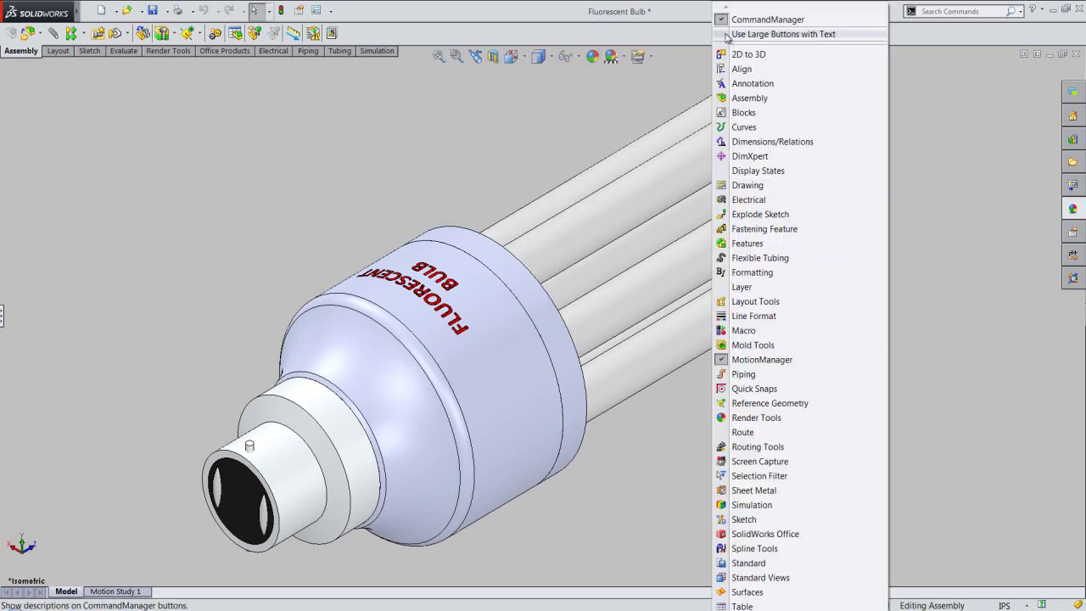
Restore large labelled toolbar buttons and the design tree, and turn the bulb tubes-forward.
click(726, 37)
click(3, 329)
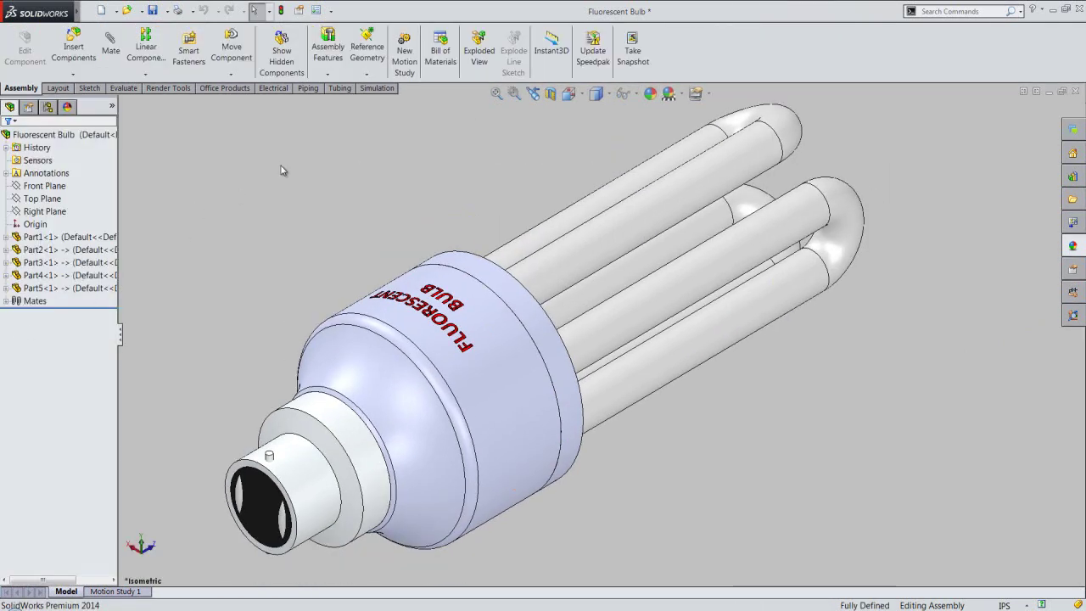
click(595, 93)
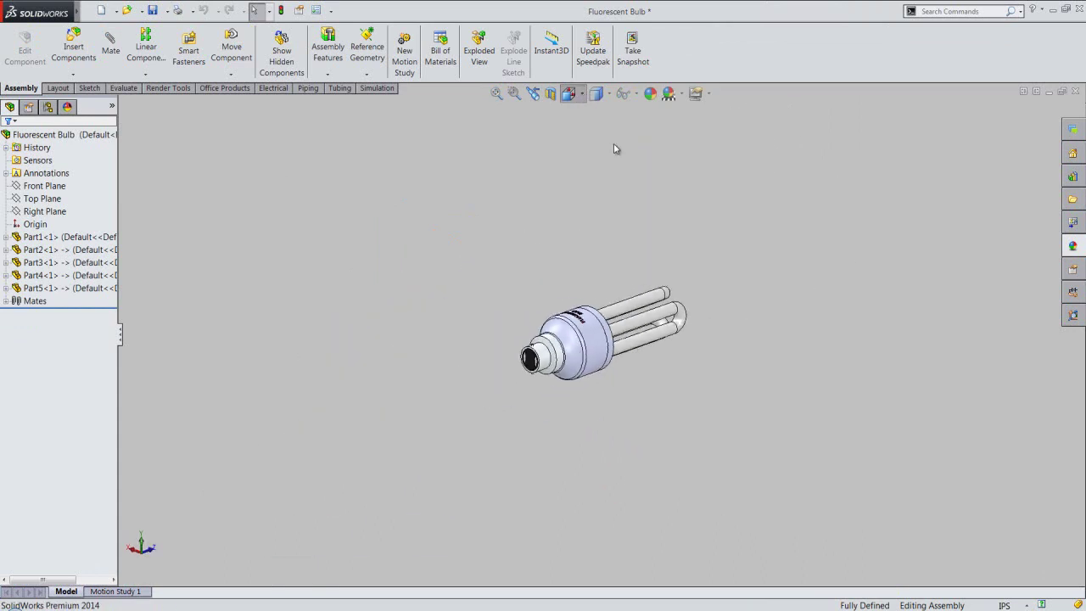
click(715, 269)
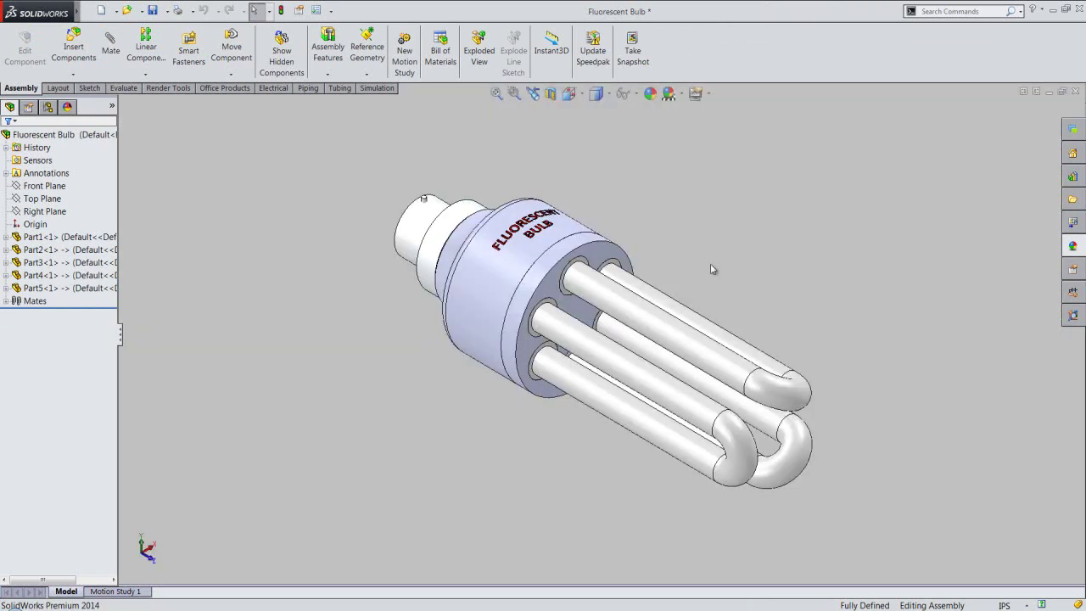
Adjust the zoom and save the Fluorescent Bulb assembly.
scroll(788, 458, down, 2)
scroll(766, 438, down, 2)
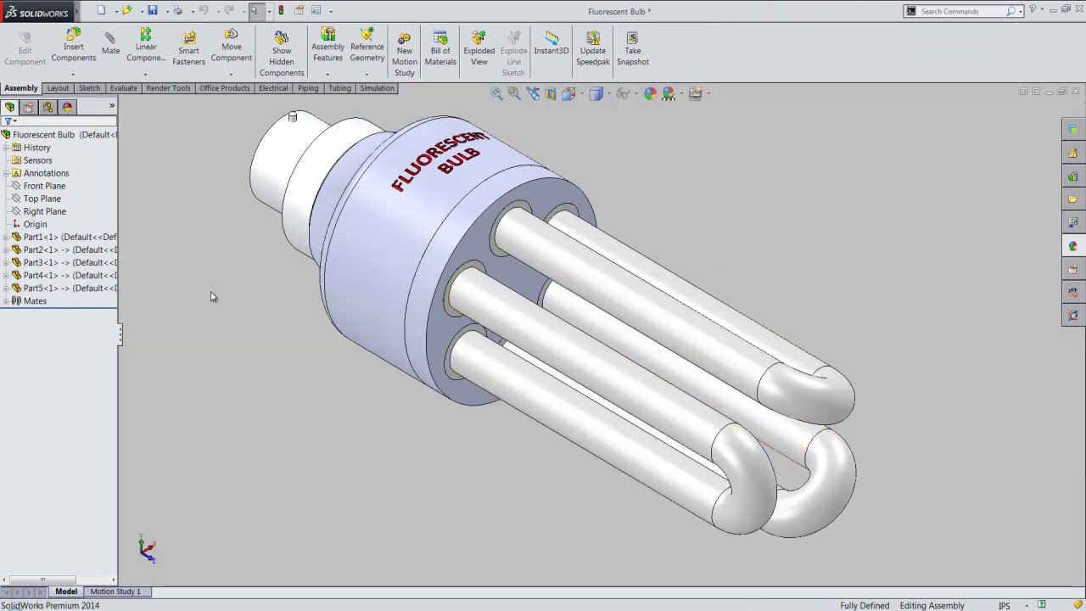
click(153, 10)
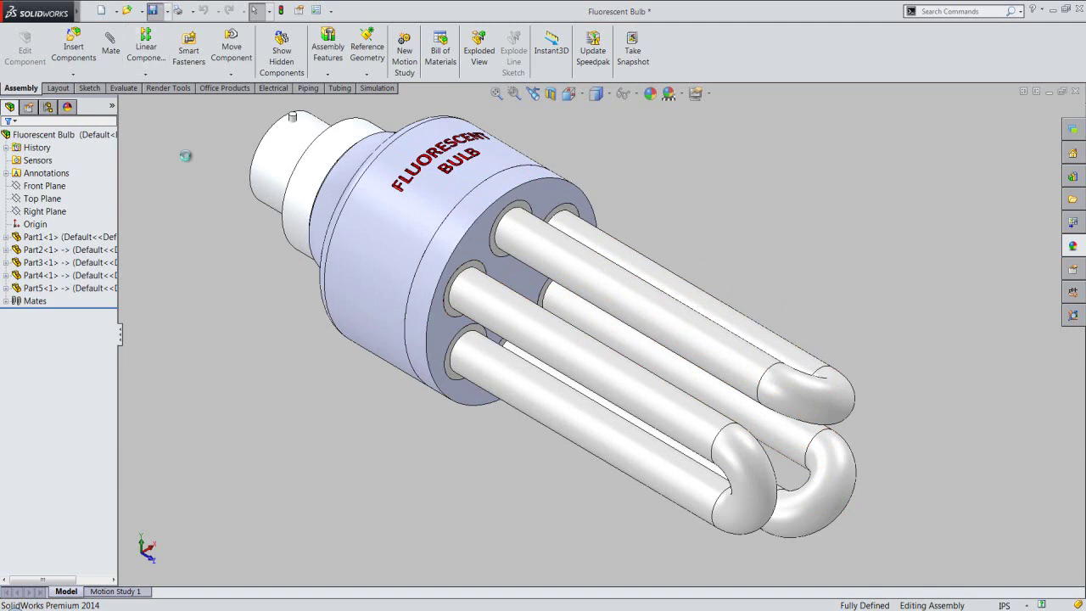